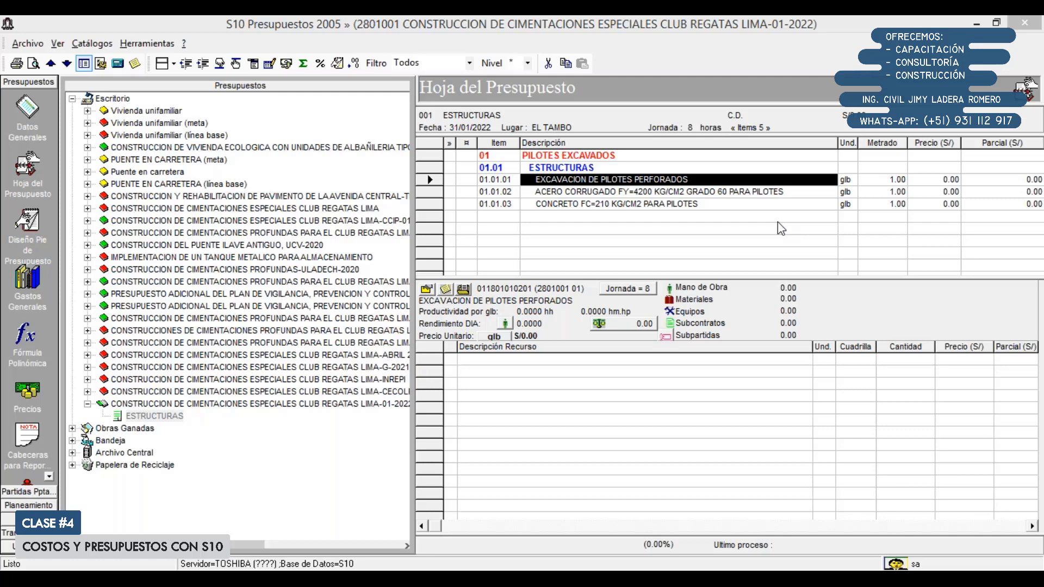
pyautogui.click(173, 64)
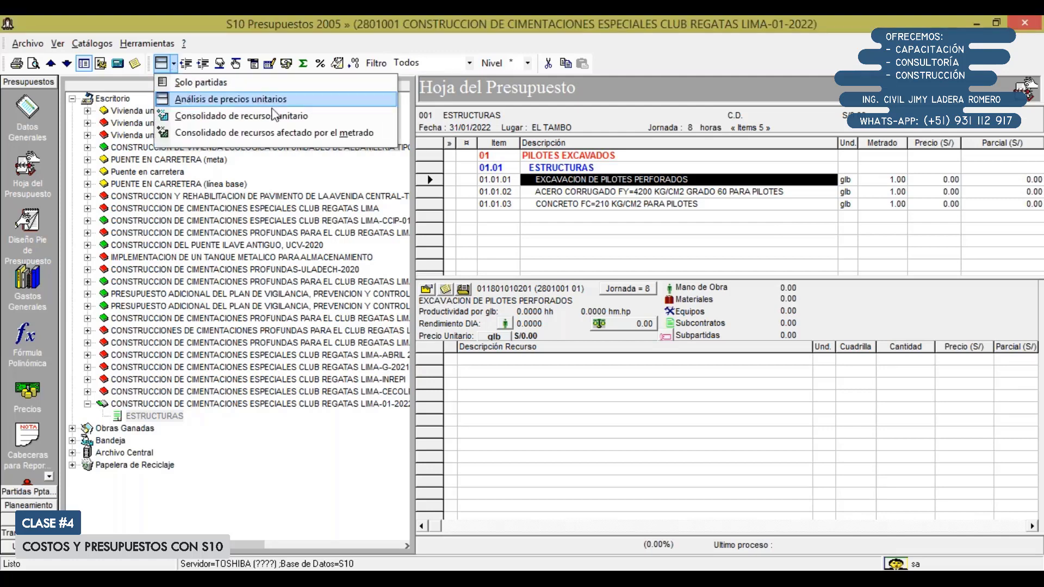
pyautogui.click(596, 391)
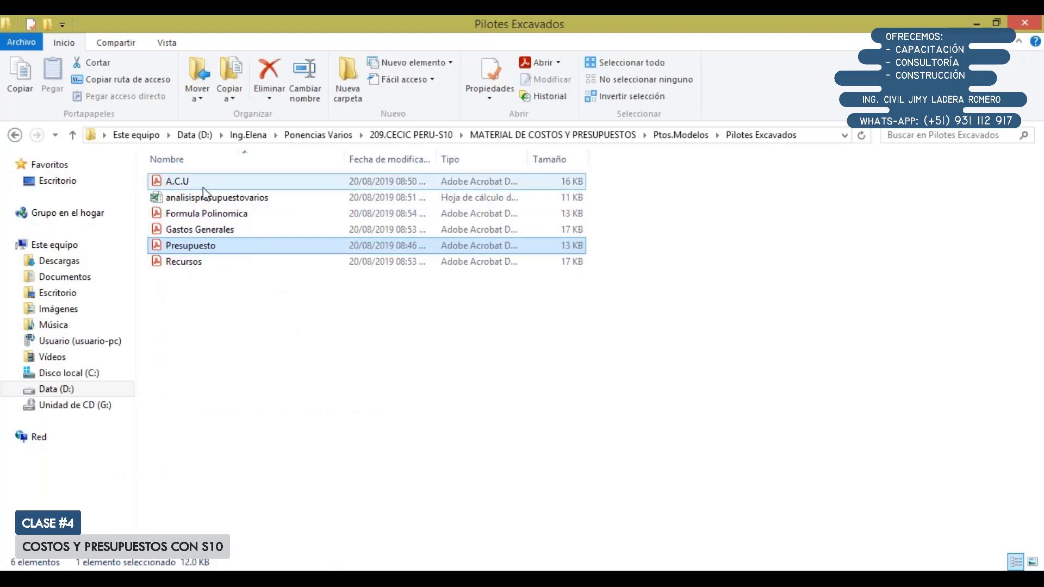
# Step: Open the A.C.U PDF, examine the unit price analysis for pile drilling, and return to S10 Presupuestos
pyautogui.doubleClick(178, 181)
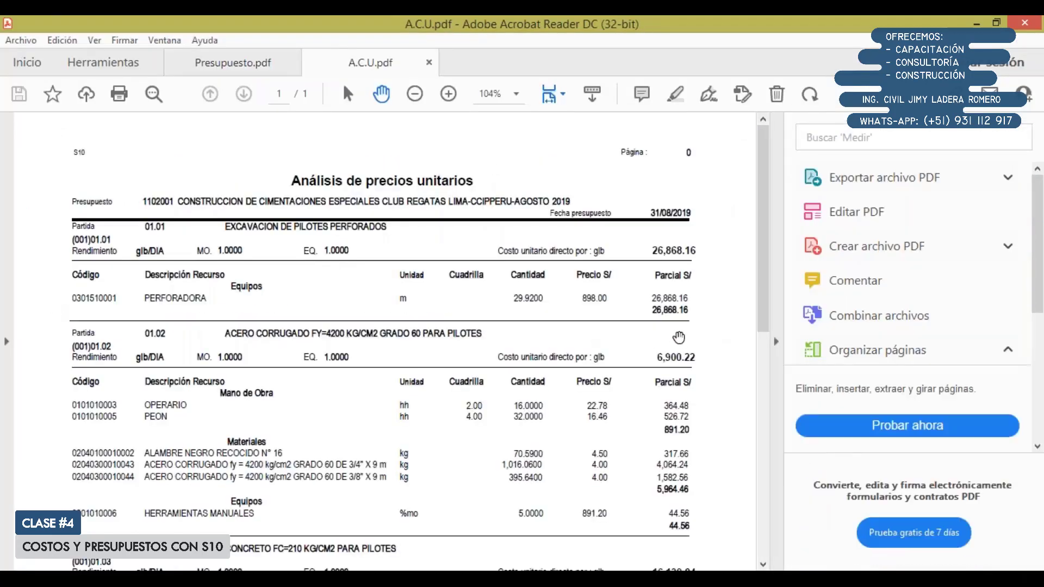
pyautogui.click(775, 341)
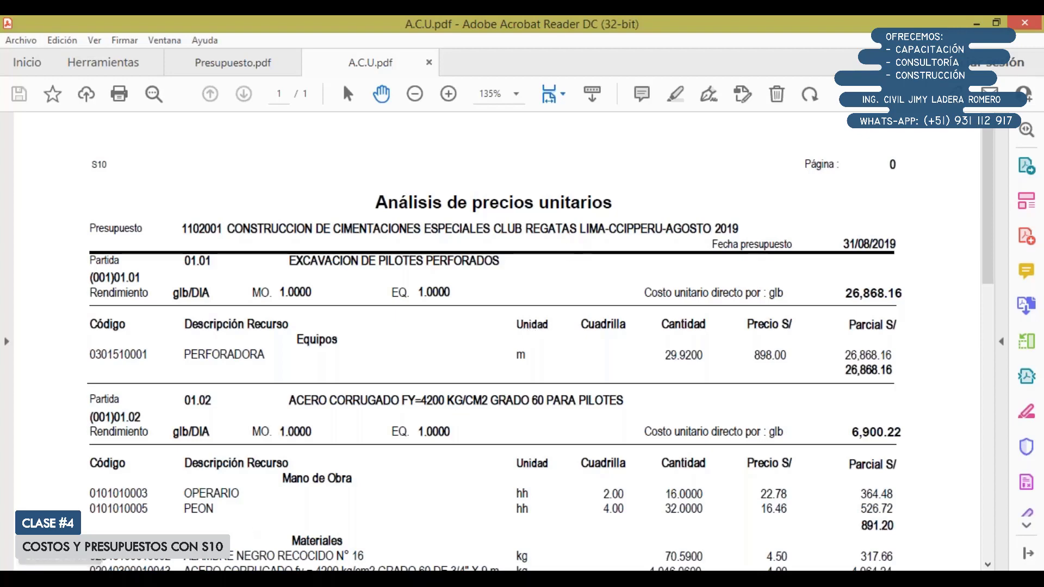
pyautogui.hotkey('alt', 'Tab')
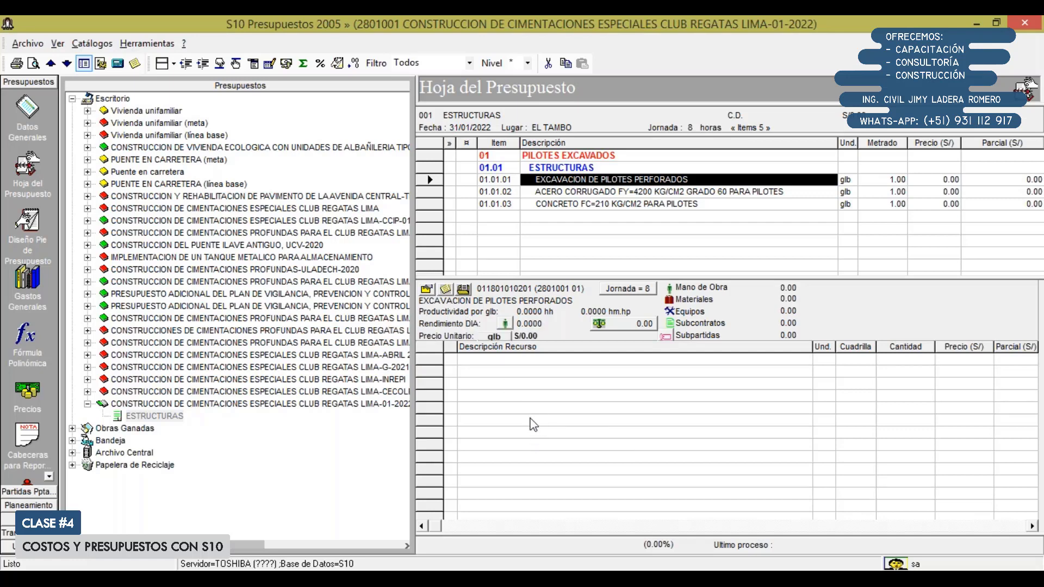
# Step: Open the resource catalogue for the EXCAVACION DE PILOTES PERFORADOS item and expand the MAQUINARIA Y EQUIPO group under EQUIPOS
pyautogui.rightClick(503, 394)
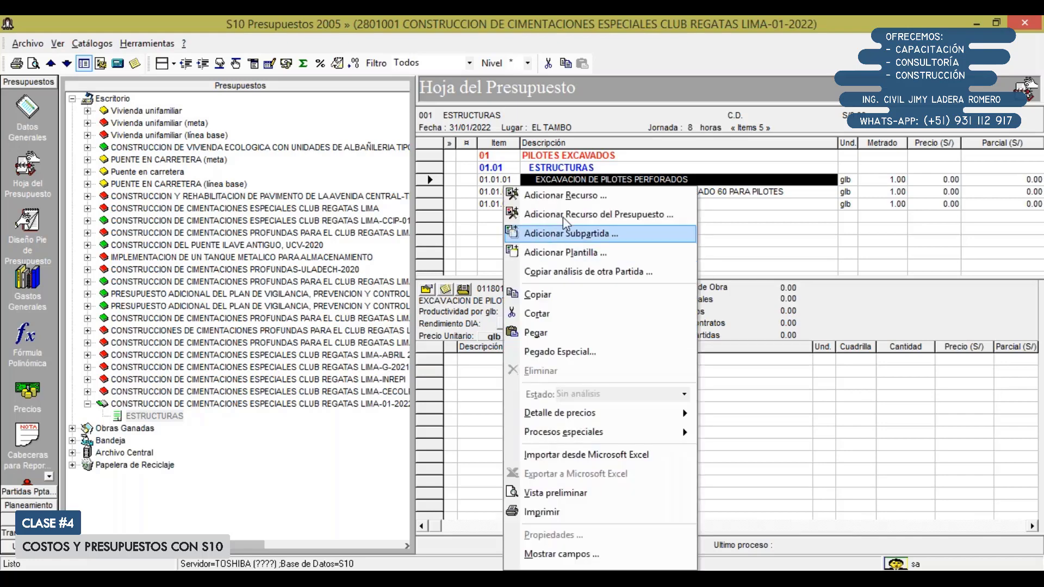
pyautogui.click(748, 368)
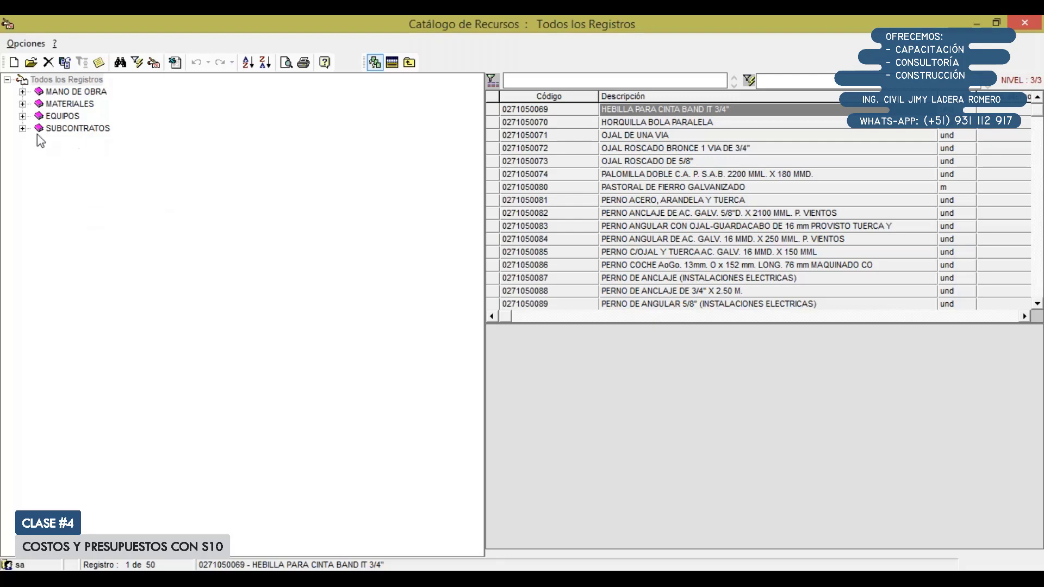
pyautogui.click(23, 116)
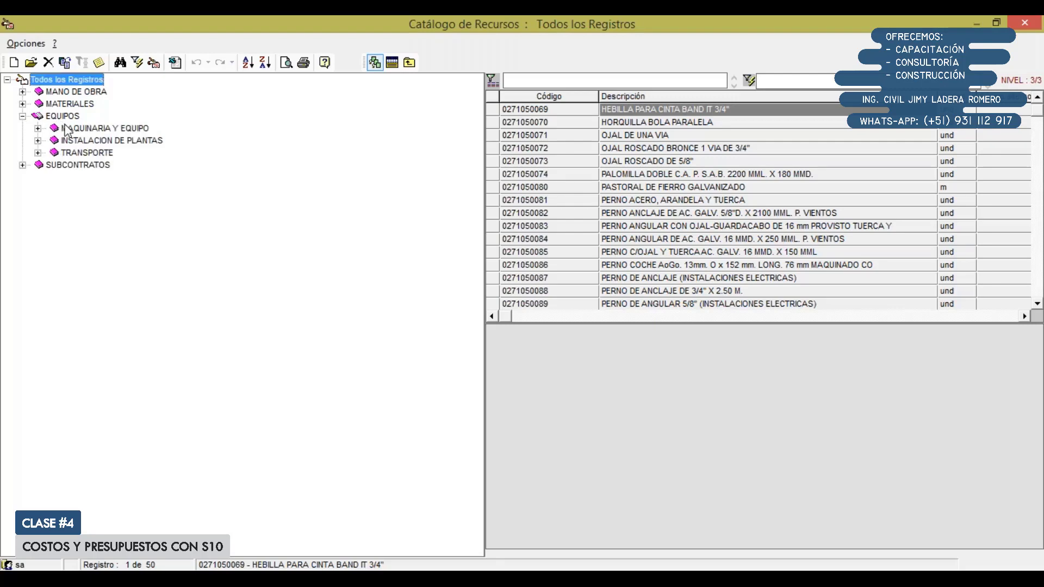
pyautogui.click(38, 128)
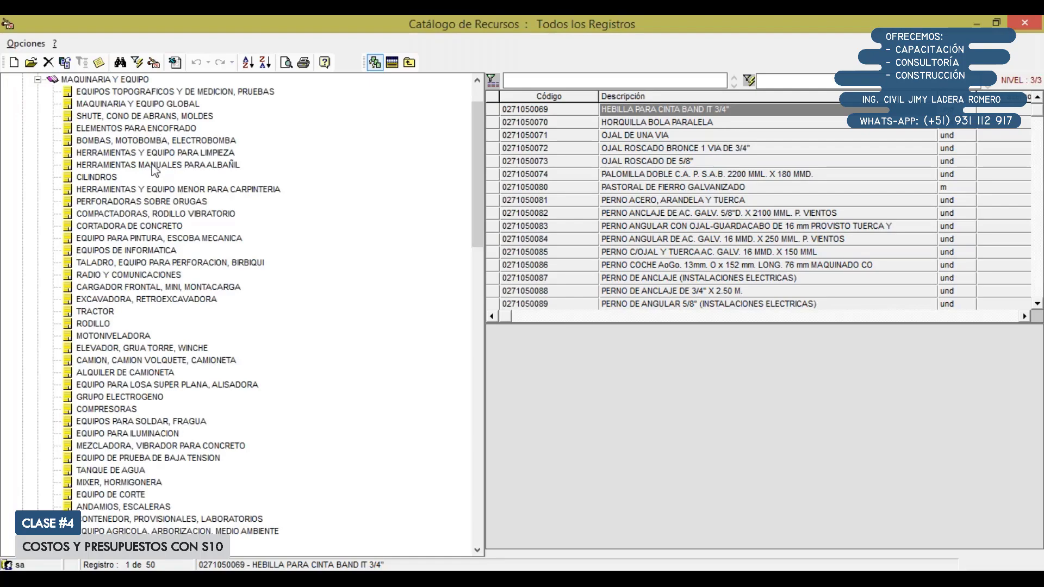
pyautogui.scroll(-10, 155, 404)
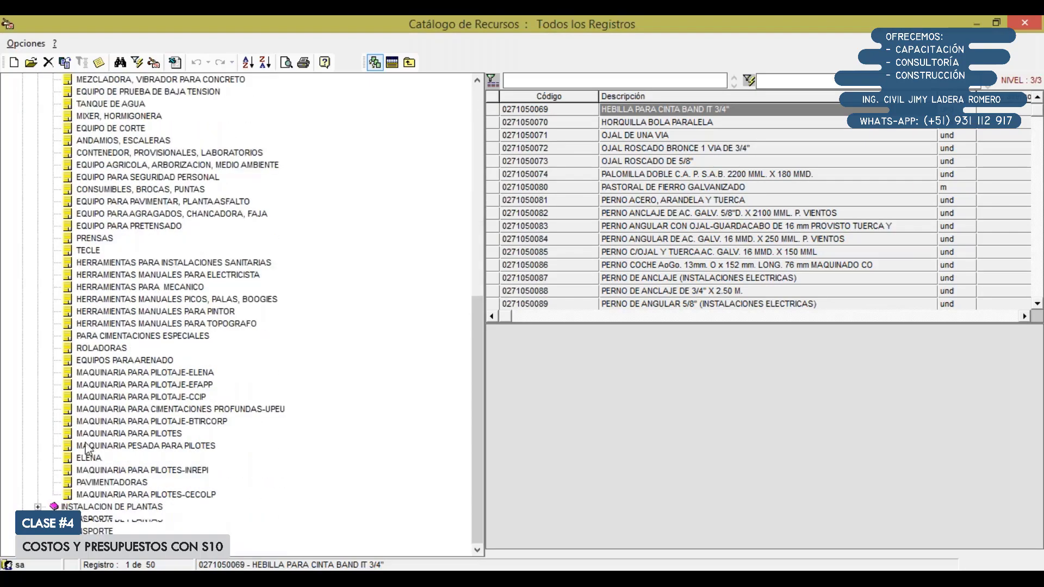
pyautogui.scroll(4, 210, 392)
pyautogui.scroll(7, 210, 393)
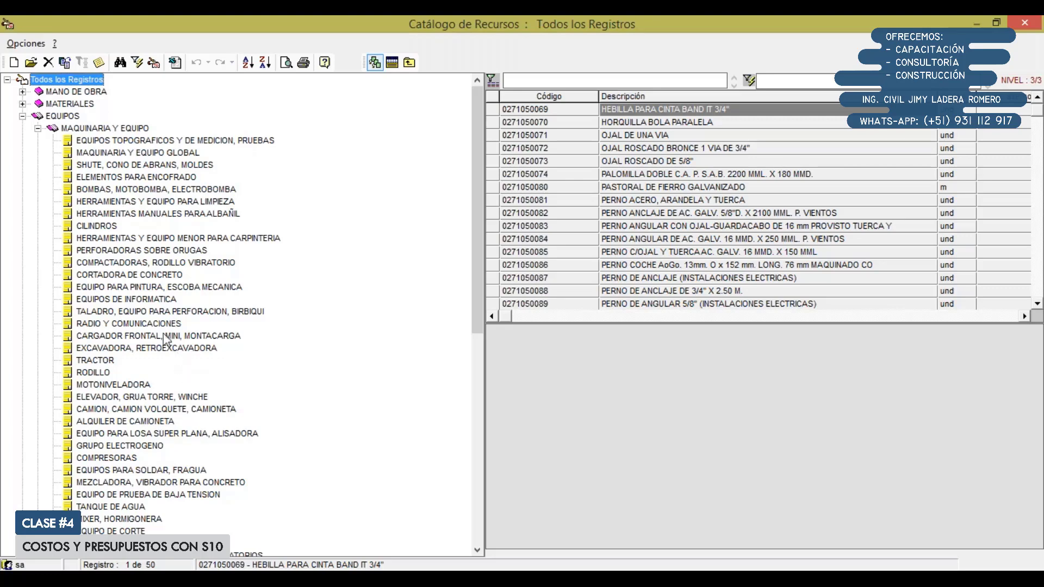
# Step: Add a new sub-item named MAQUINARIA PARA PILOTAJE under the MAQUINARIA Y EQUIPO group
pyautogui.click(95, 131)
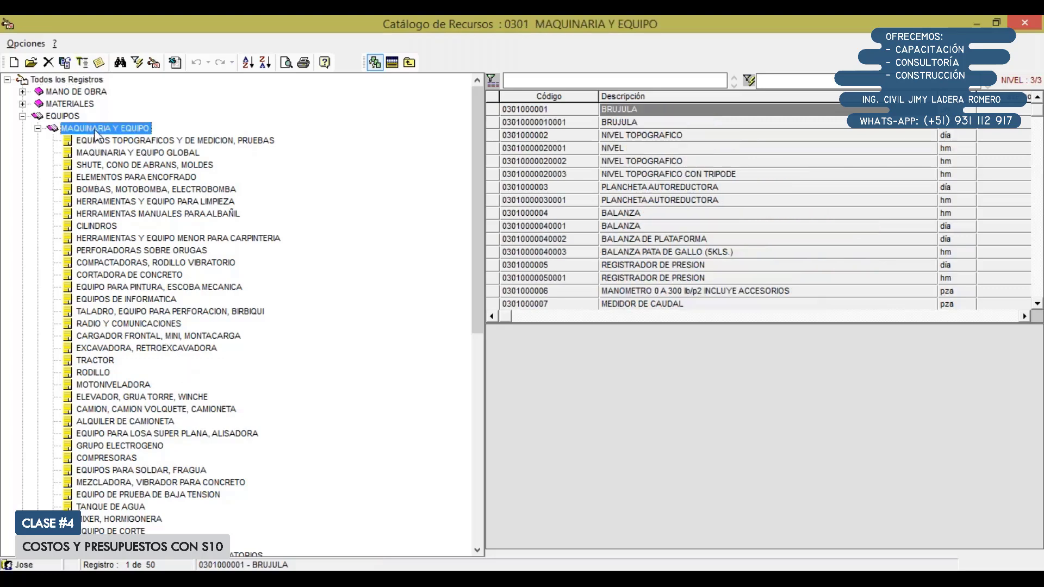
pyautogui.rightClick(133, 131)
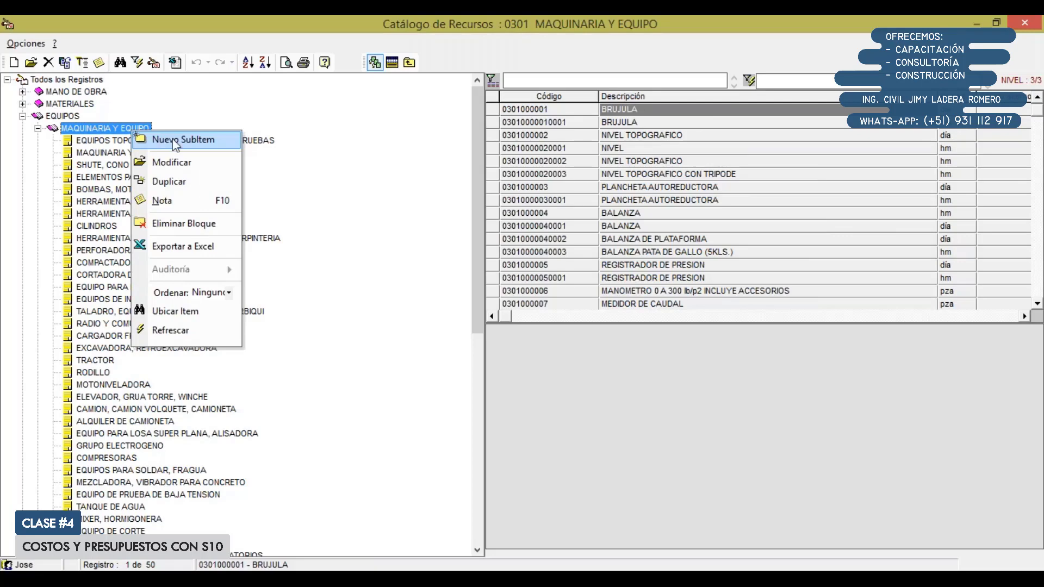
pyautogui.click(162, 140)
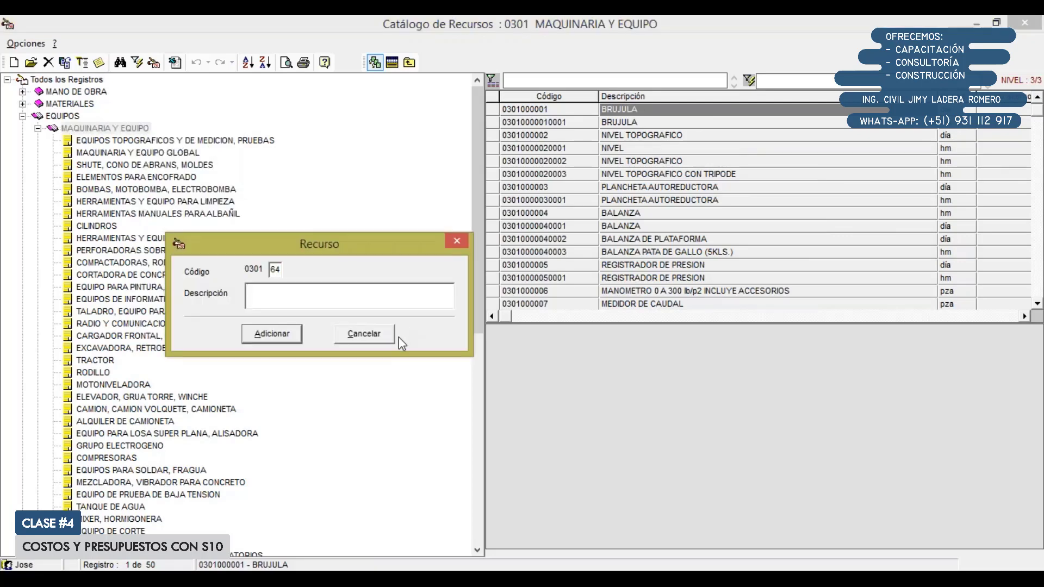
pyautogui.write('MAQUINARIA PARA PILO')
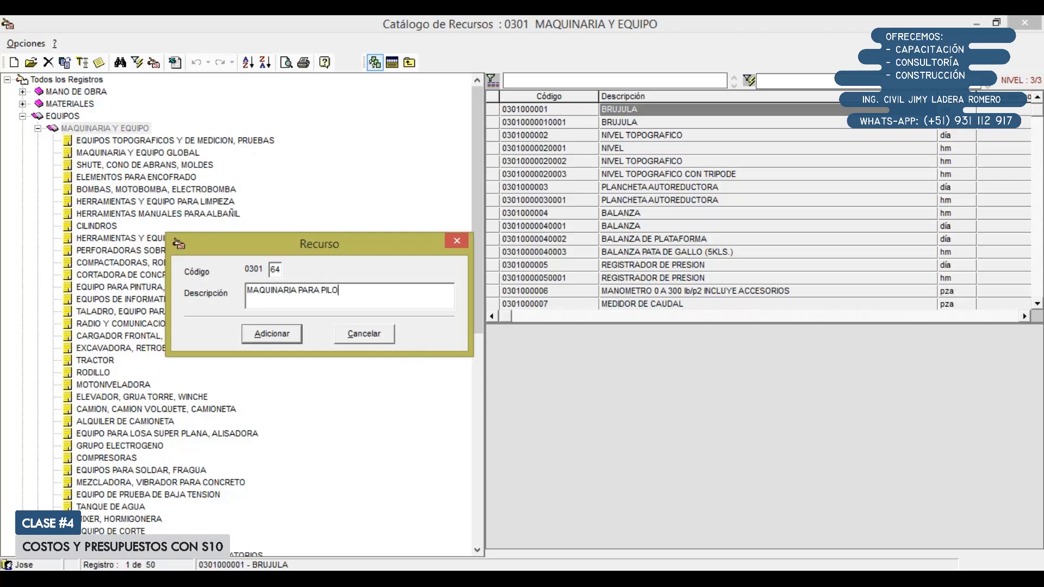
pyautogui.write('TAJE')
pyautogui.click(279, 334)
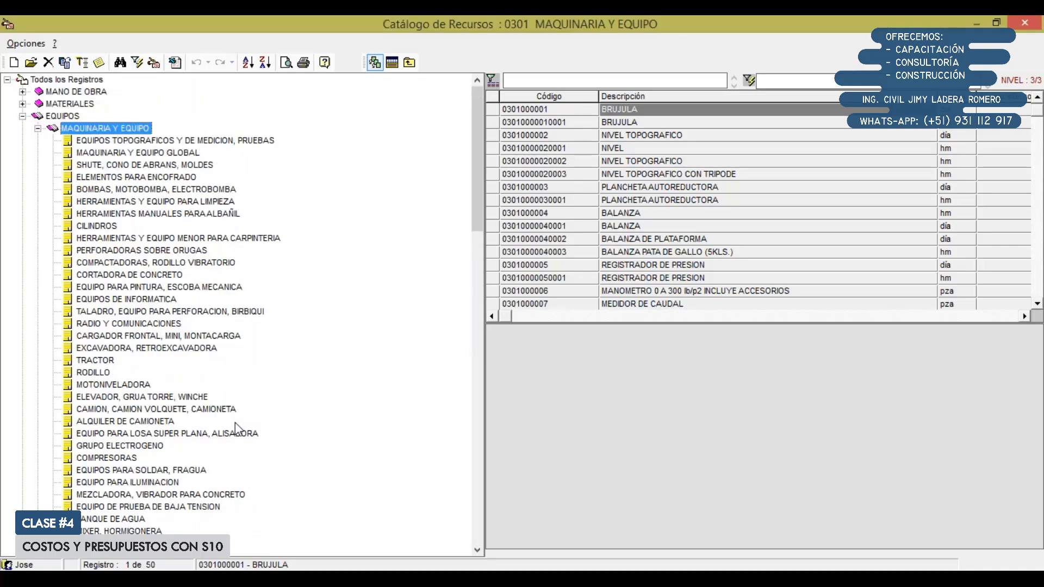
# Step: Locate the new MAQUINARIA PARA PILOTAJE group in the catalogue tree and select it
pyautogui.scroll(-15, 236, 429)
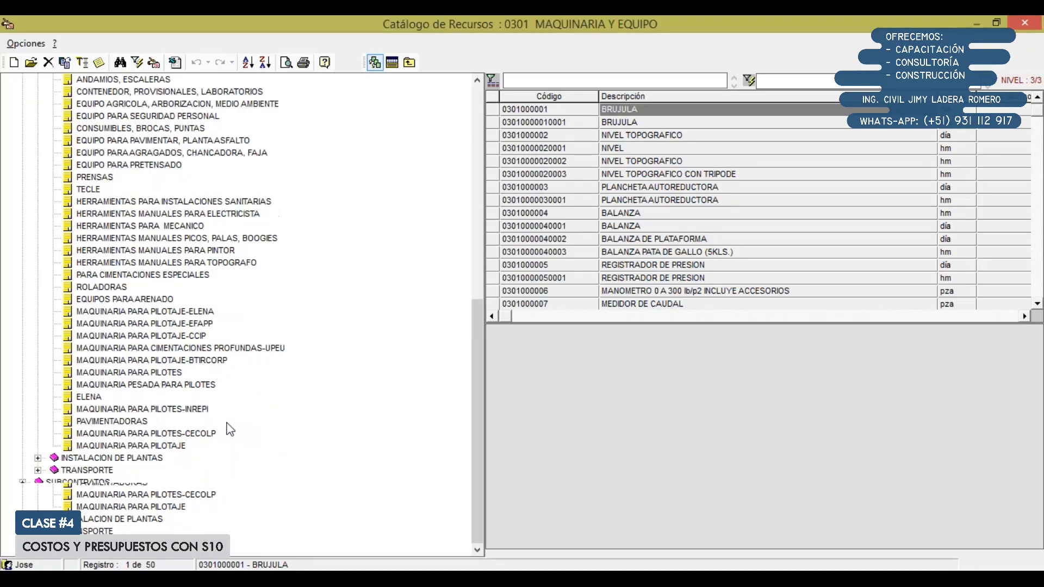
pyautogui.click(162, 446)
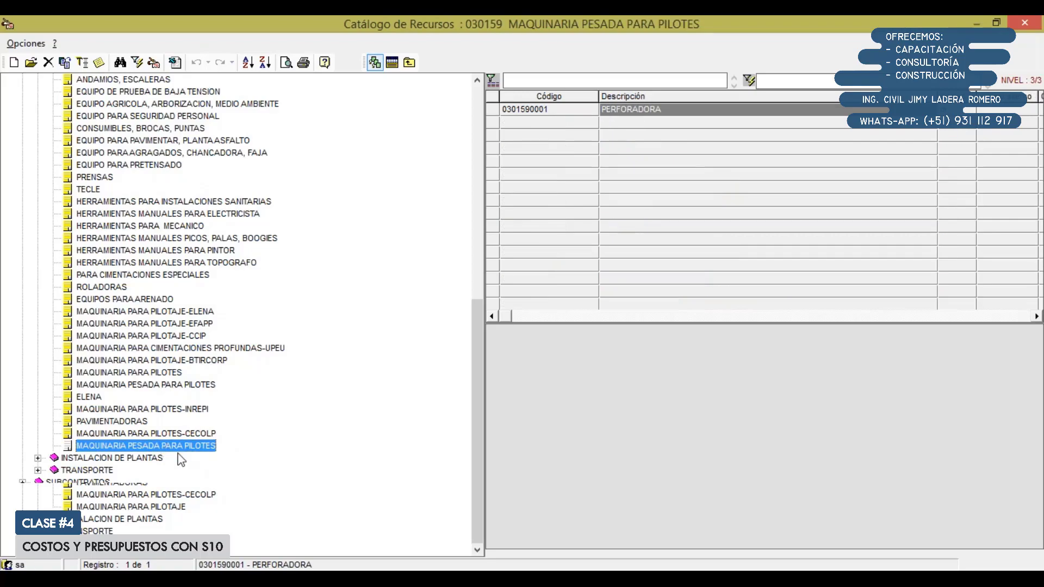
pyautogui.scroll(15, 240, 383)
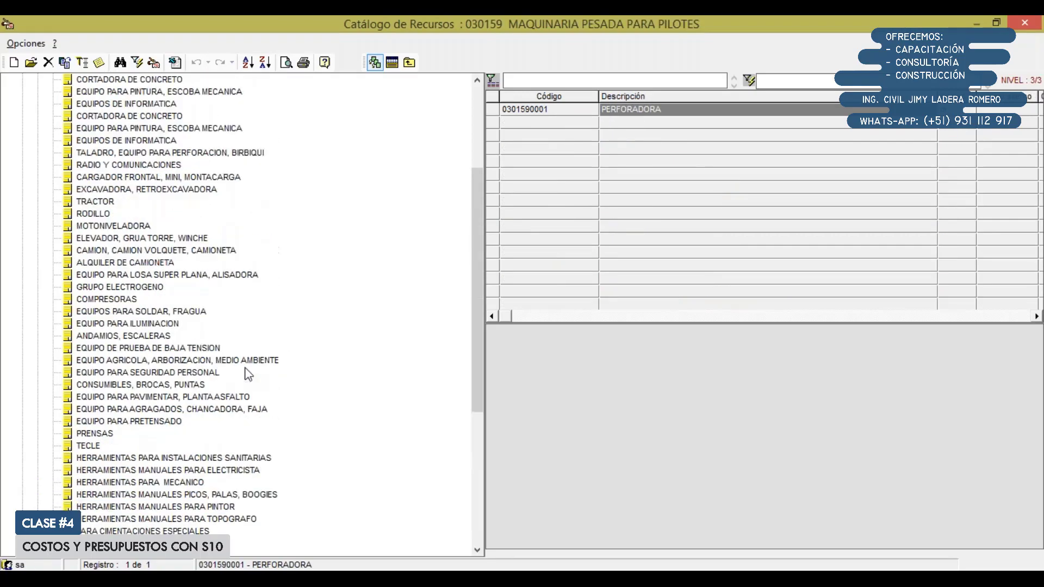
pyautogui.click(38, 129)
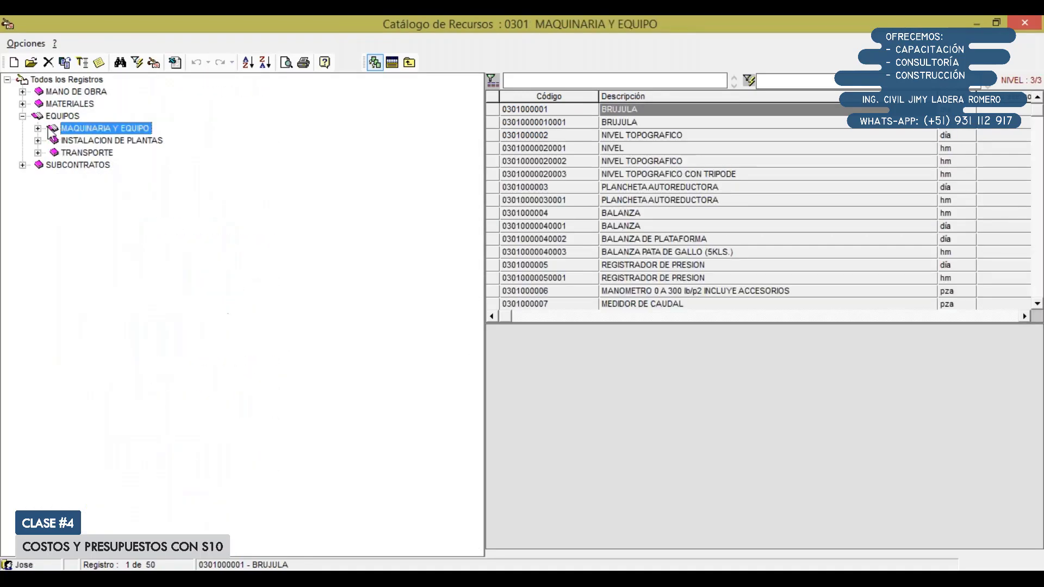
pyautogui.click(37, 128)
pyautogui.scroll(-6, 139, 369)
pyautogui.scroll(-5, 139, 369)
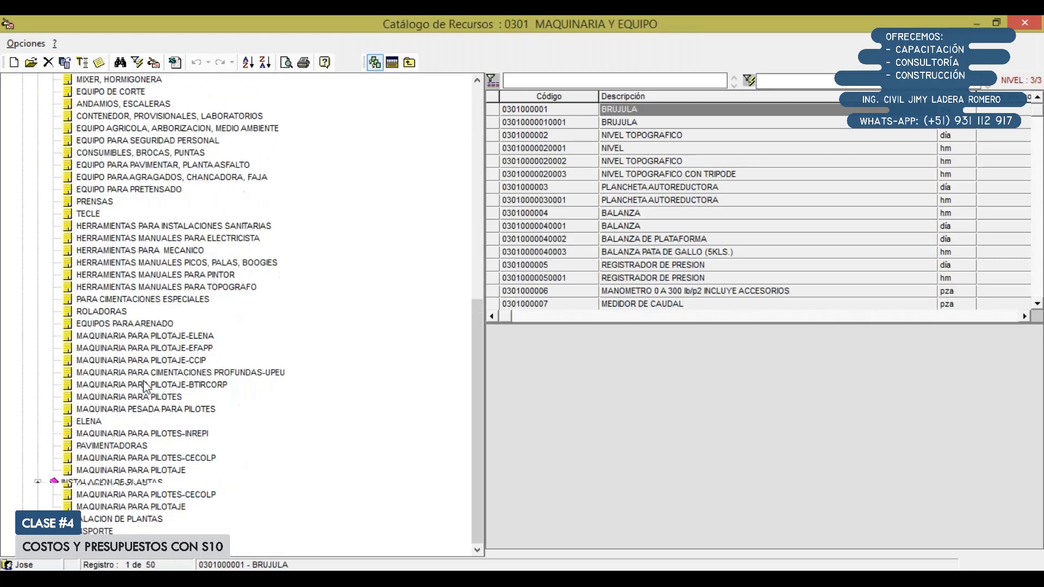
pyautogui.rightClick(159, 471)
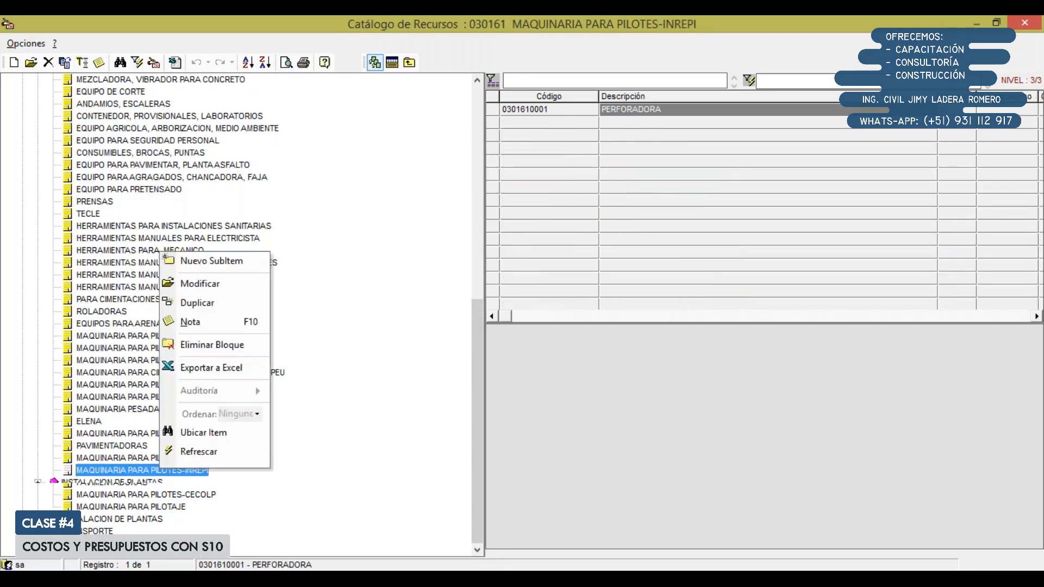
pyautogui.click(287, 475)
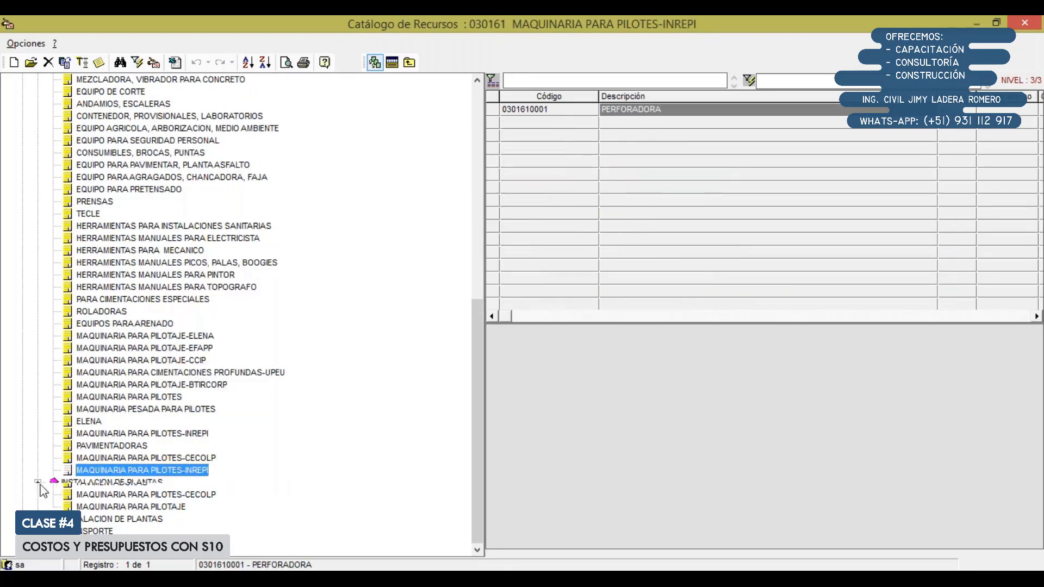
pyautogui.click(159, 507)
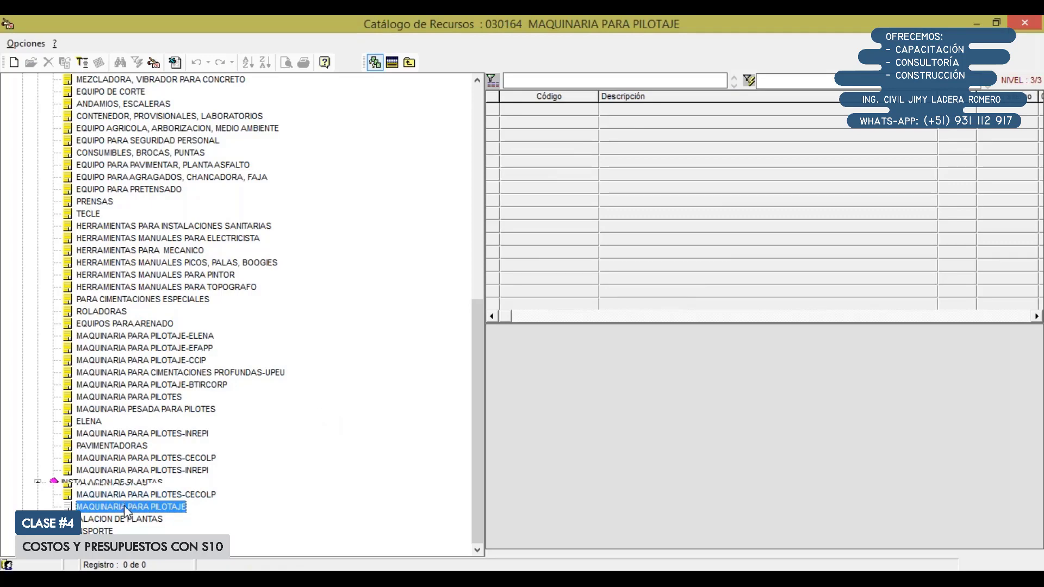
# Step: Create a new resource in the group with the description PERFORADORA-CECIC and the unit METRO LINEAL
pyautogui.rightClick(656, 167)
pyautogui.click(684, 175)
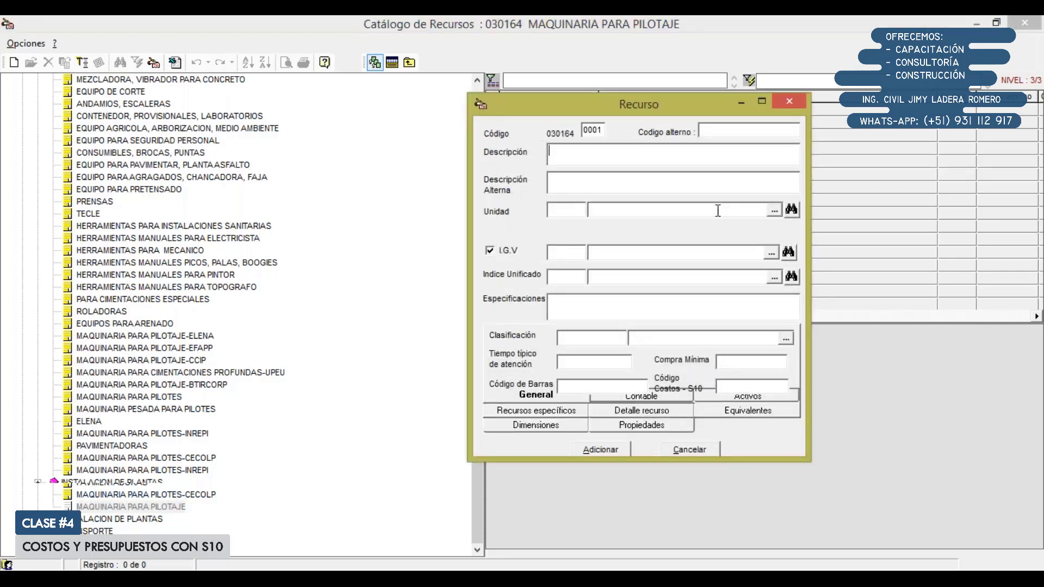
pyautogui.write('PERFORADORA-CECIC')
pyautogui.click(776, 212)
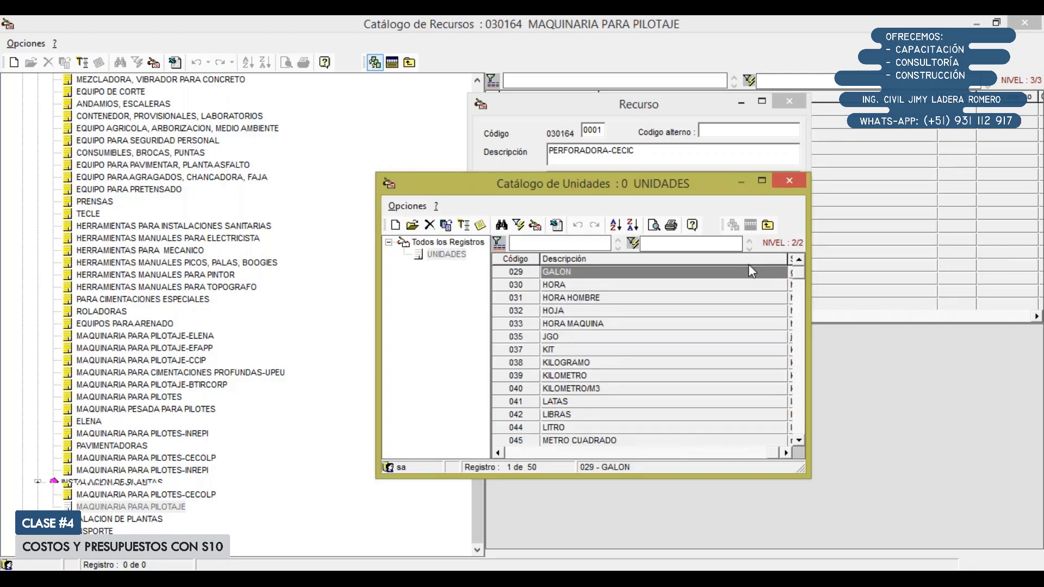
pyautogui.write('M')
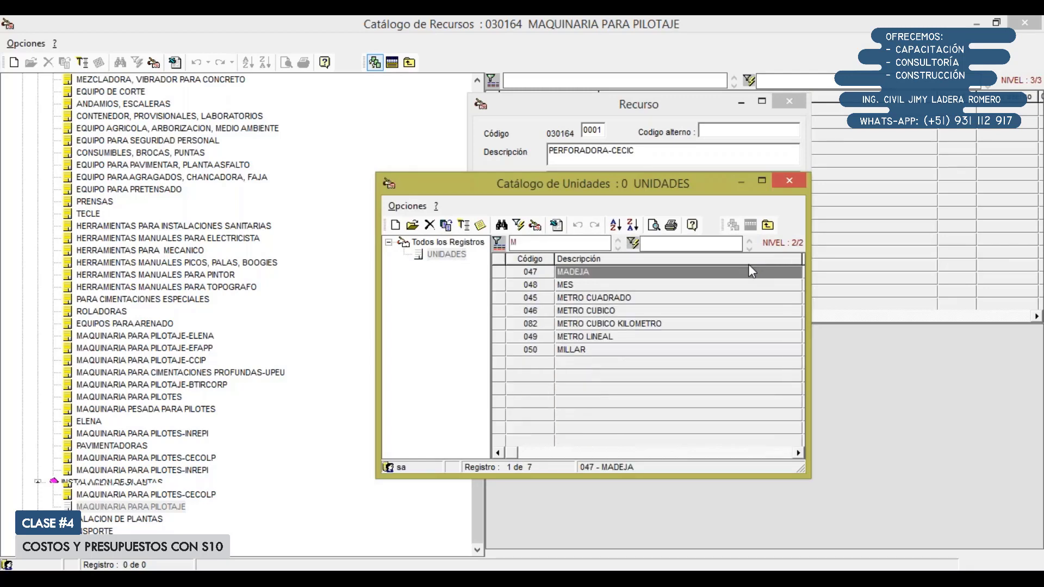
pyautogui.doubleClick(577, 338)
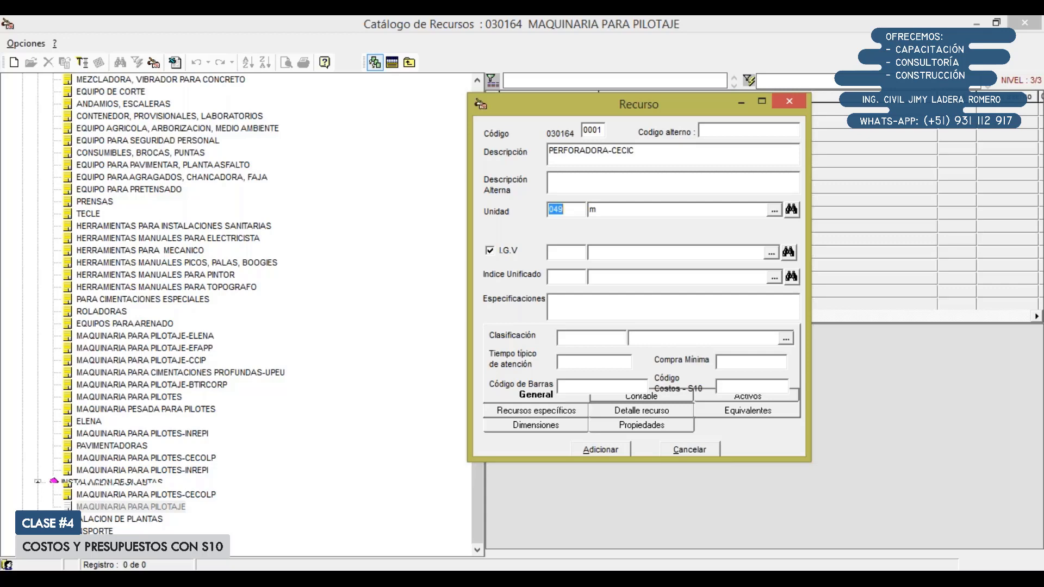
pyautogui.click(618, 210)
# Step: Assign unified index 49 MAQUINARIA Y EQUIPO IMPORTADO to the drill resource and add it, agreeing to continue with specific resources
pyautogui.click(495, 253)
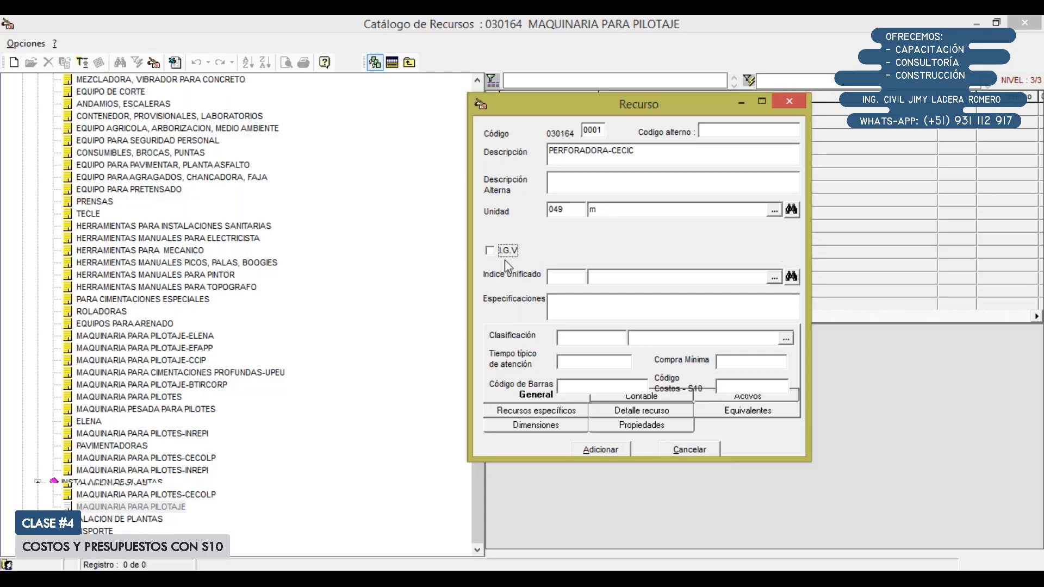
pyautogui.click(496, 254)
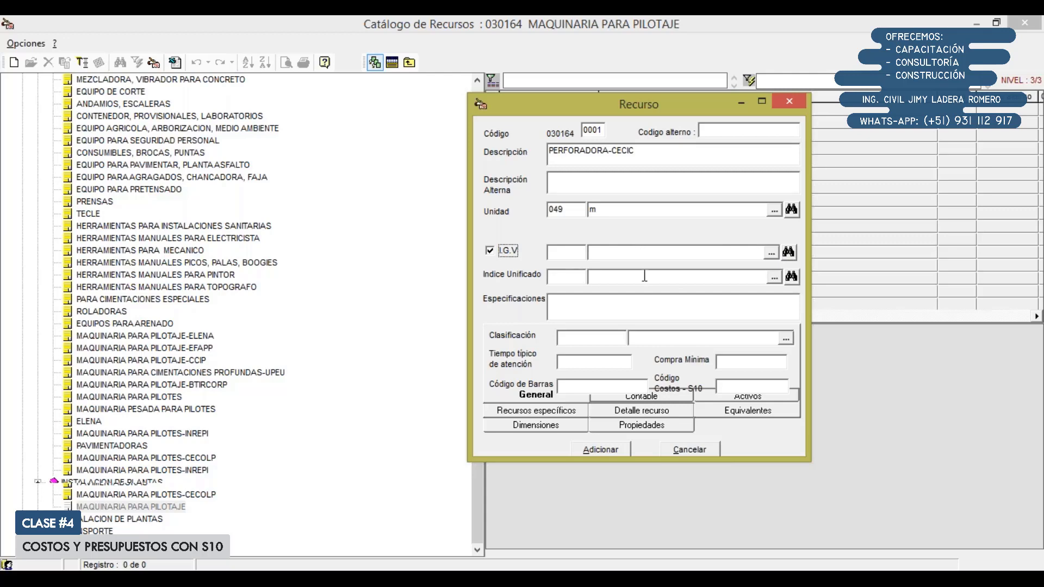
pyautogui.click(775, 280)
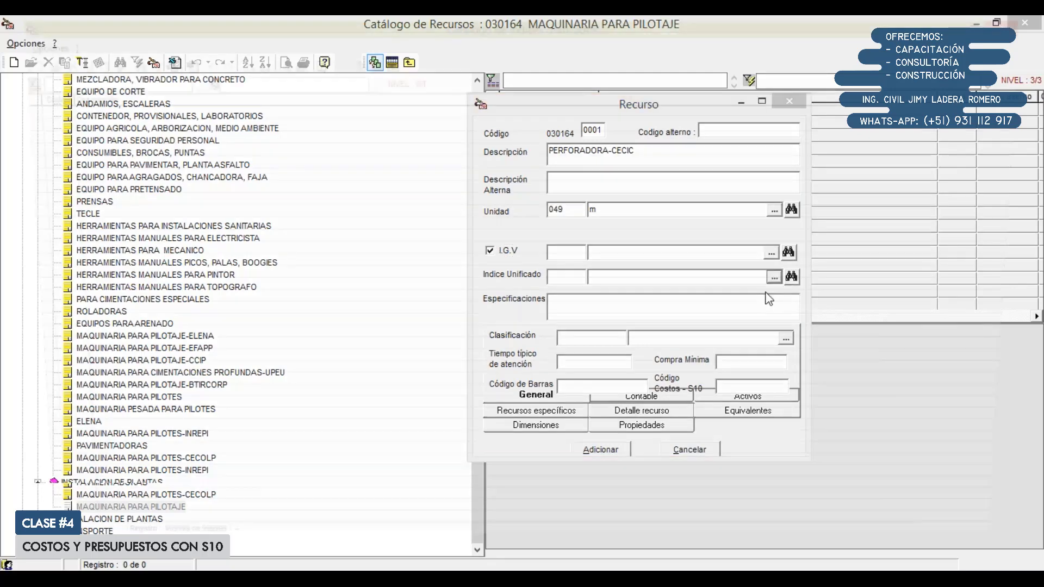
pyautogui.write('M')
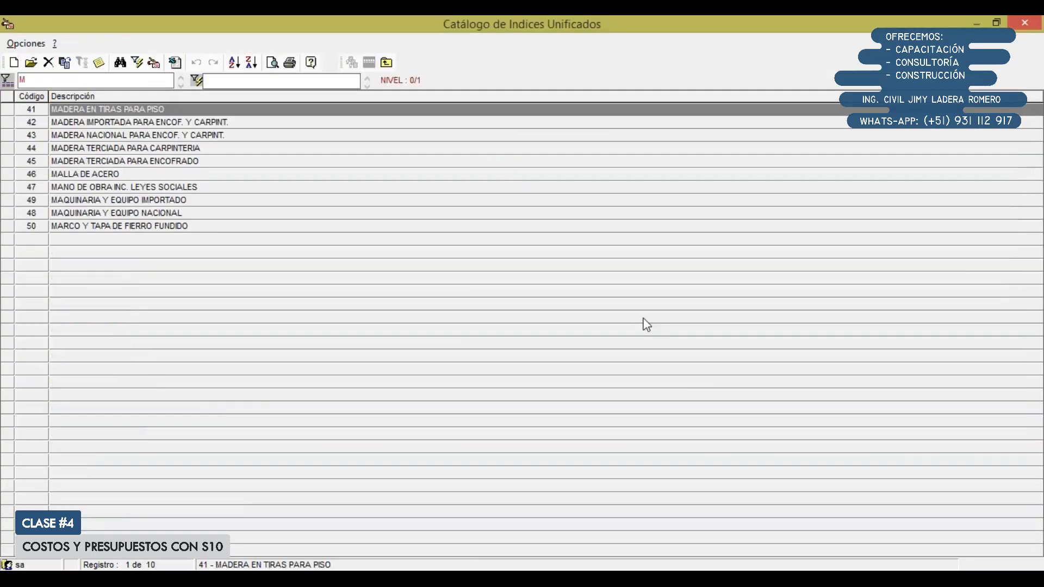
pyautogui.doubleClick(124, 200)
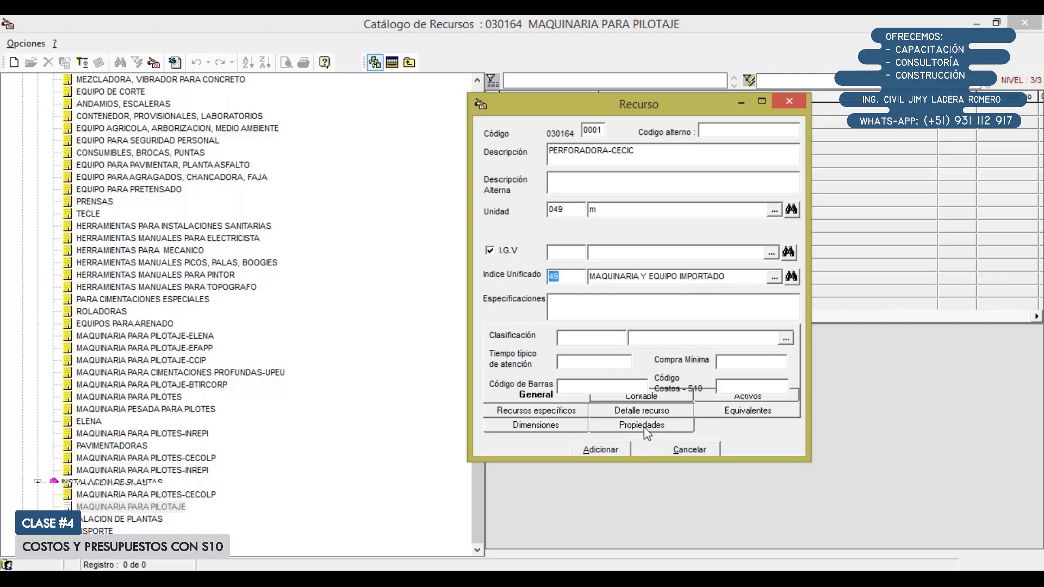
pyautogui.click(615, 451)
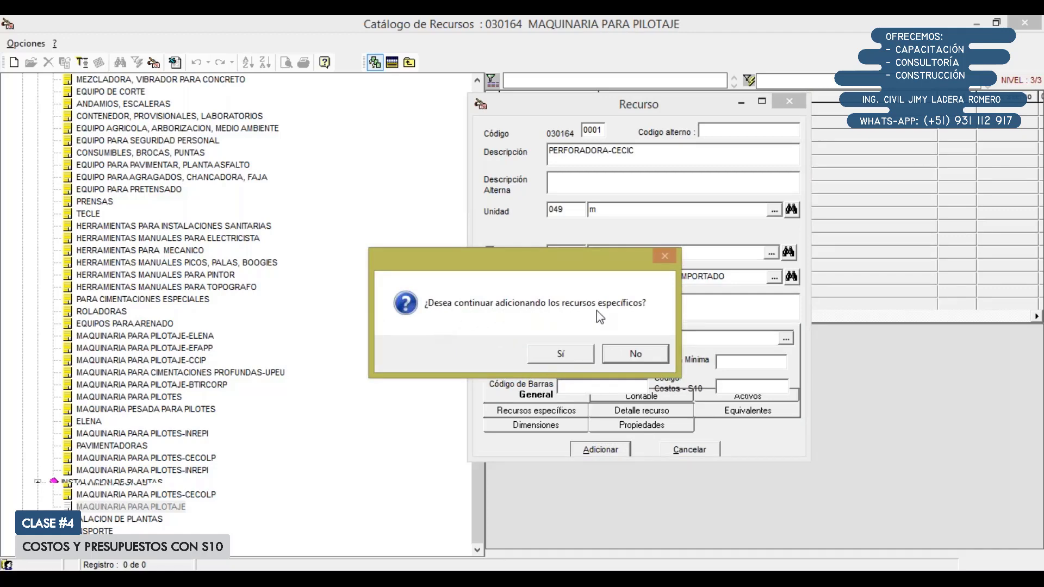
pyautogui.click(577, 361)
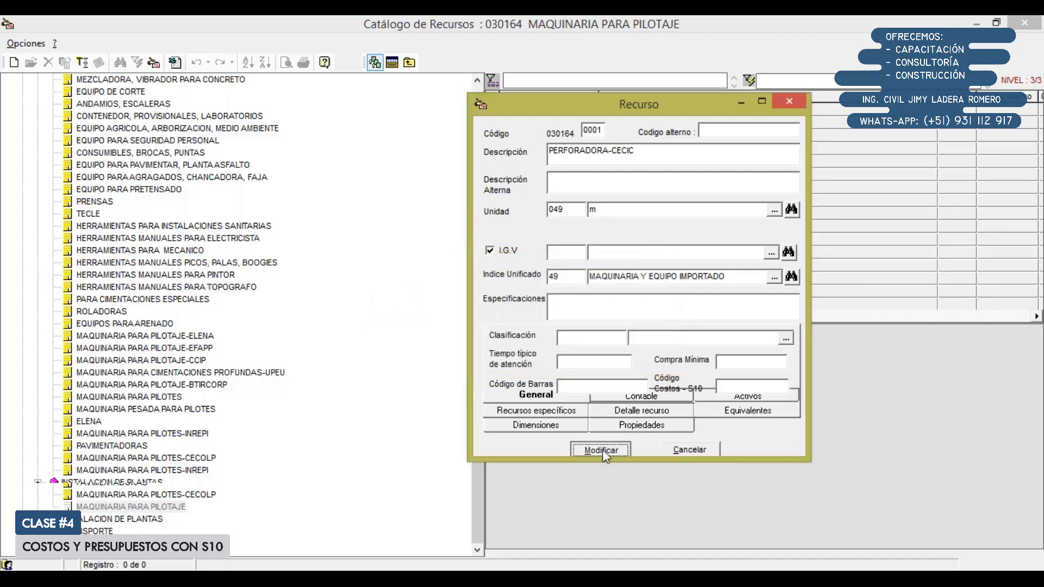
# Step: Save the PERFORADORA-CECIC resource record and insert the resource into the analysis of EXCAVACION DE PILOTES PERFORADOS
pyautogui.click(602, 449)
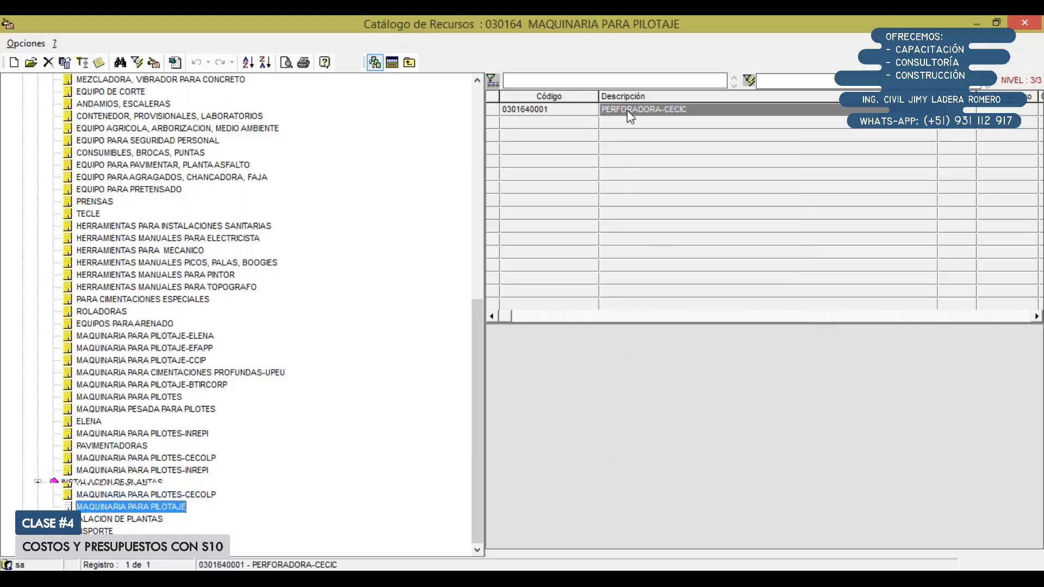
pyautogui.click(627, 108)
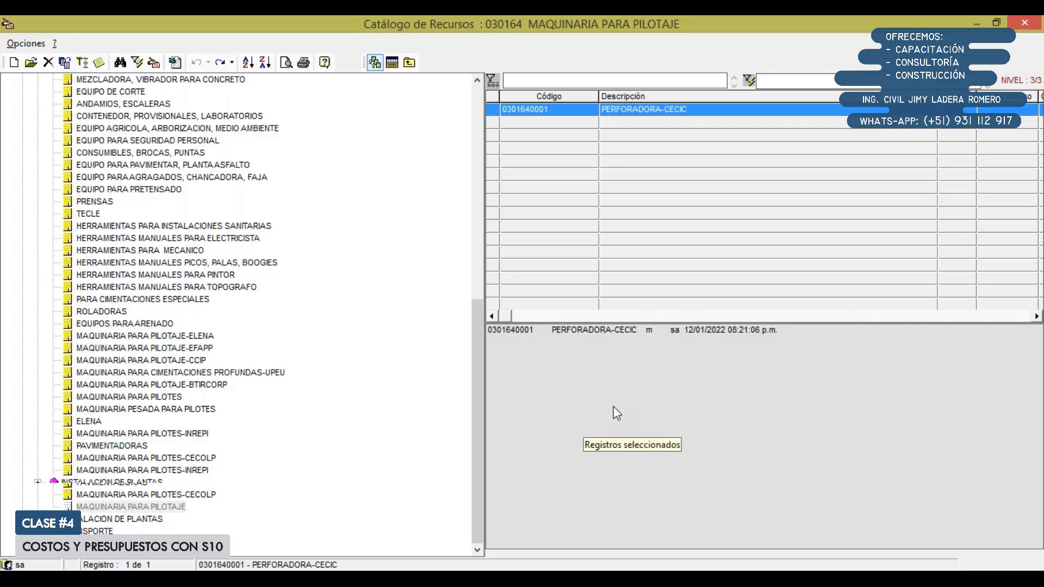
pyautogui.click(392, 63)
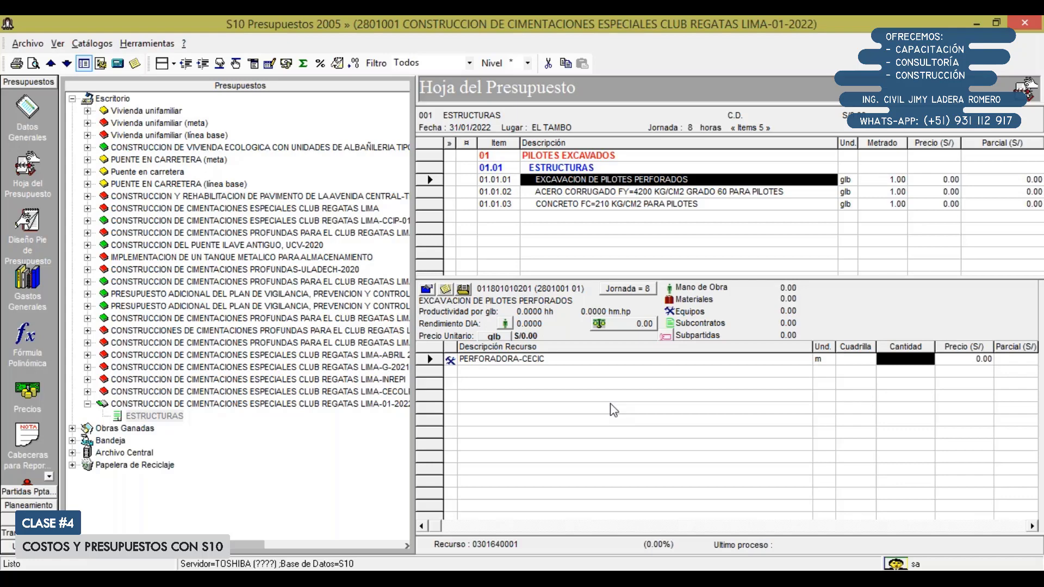
# Step: Consult the reference analysis in A.C.U.pdf and set the labour output, Rendimiento (MO), of the pile excavation item to 1
pyautogui.moveTo(283, 577)
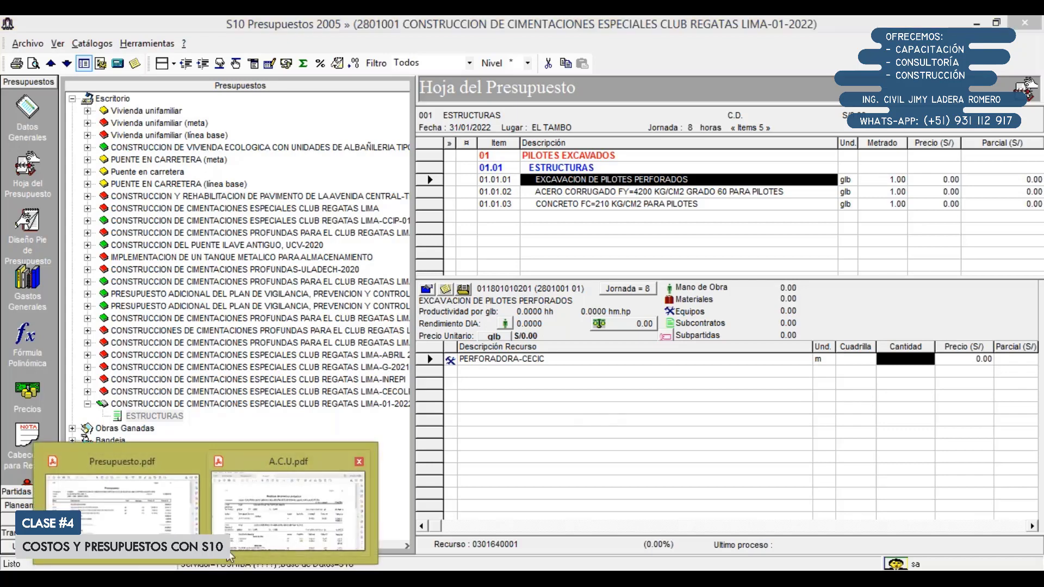
pyautogui.click(291, 522)
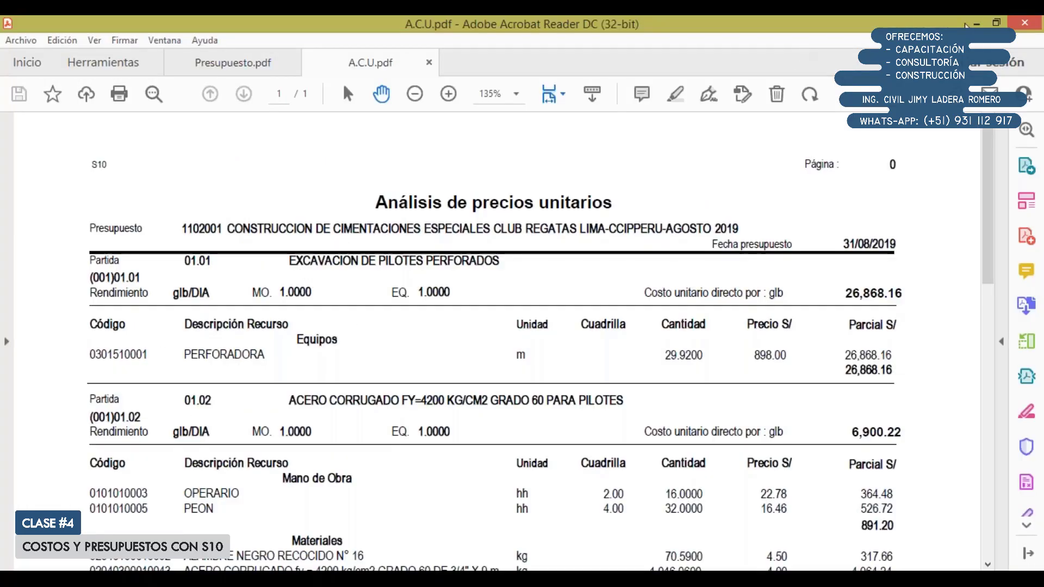
pyautogui.click(974, 23)
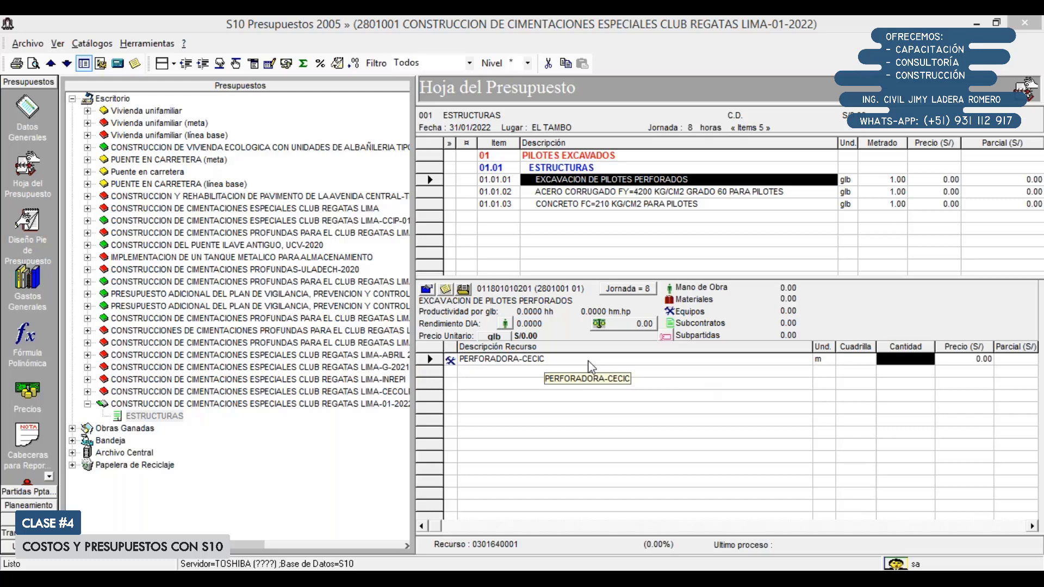
pyautogui.click(504, 324)
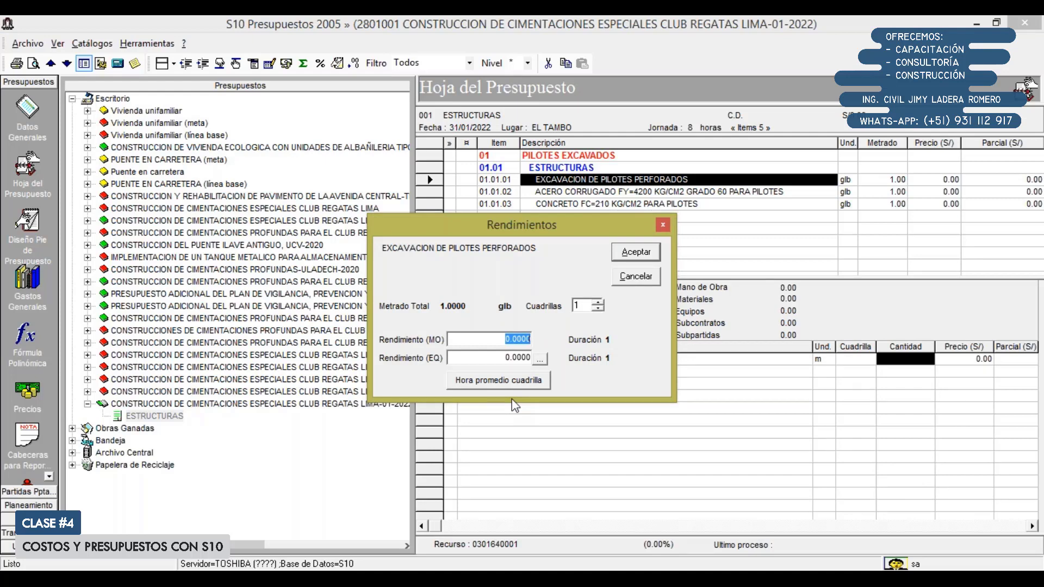
pyautogui.write('1')
pyautogui.click(642, 254)
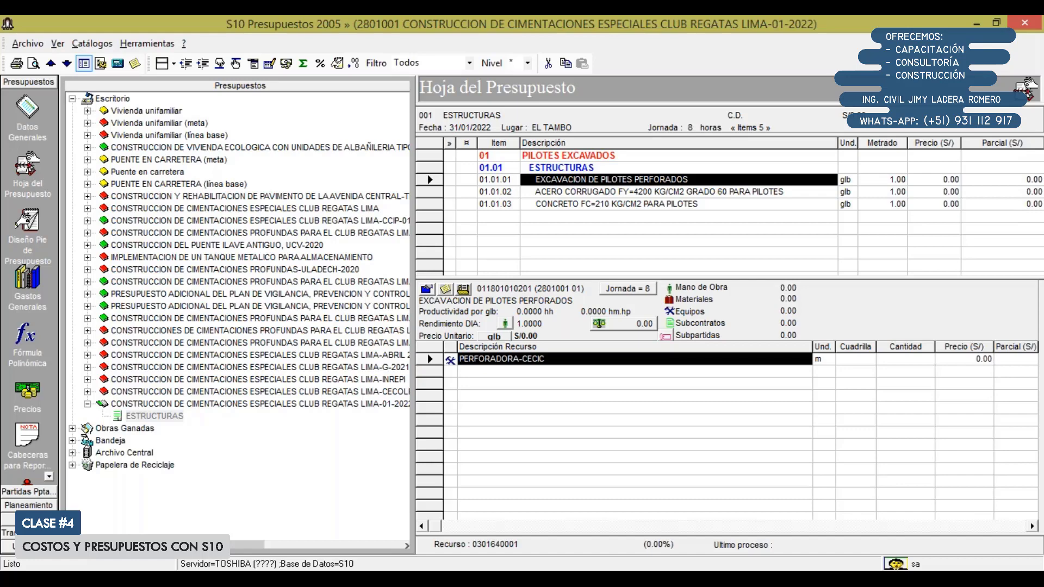
# Step: Enter a quantity of 29.92 and a price of 898 for PERFORADORA-CECIC in the excavation item's analysis
pyautogui.click(874, 361)
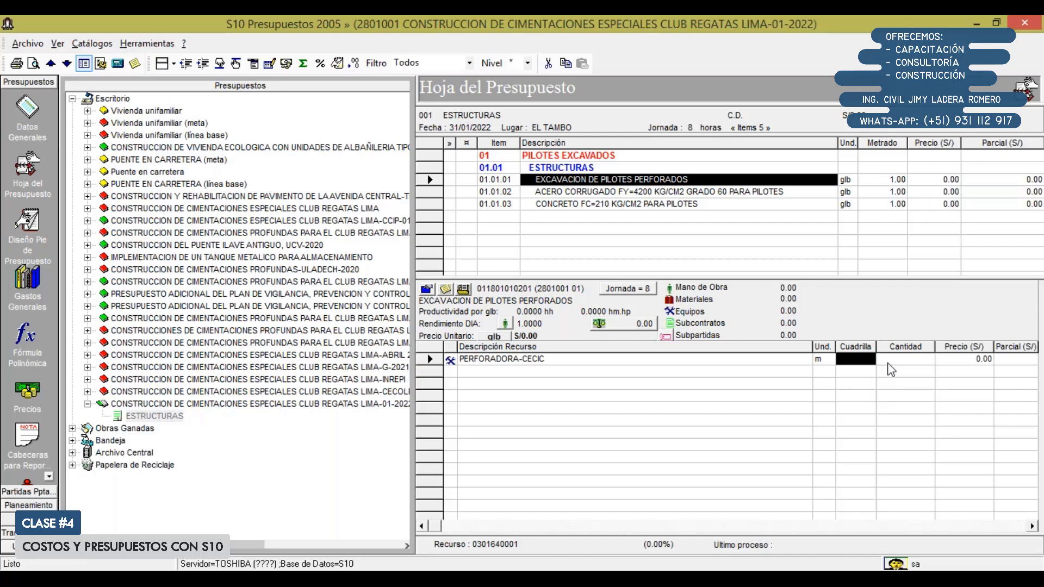
pyautogui.click(892, 362)
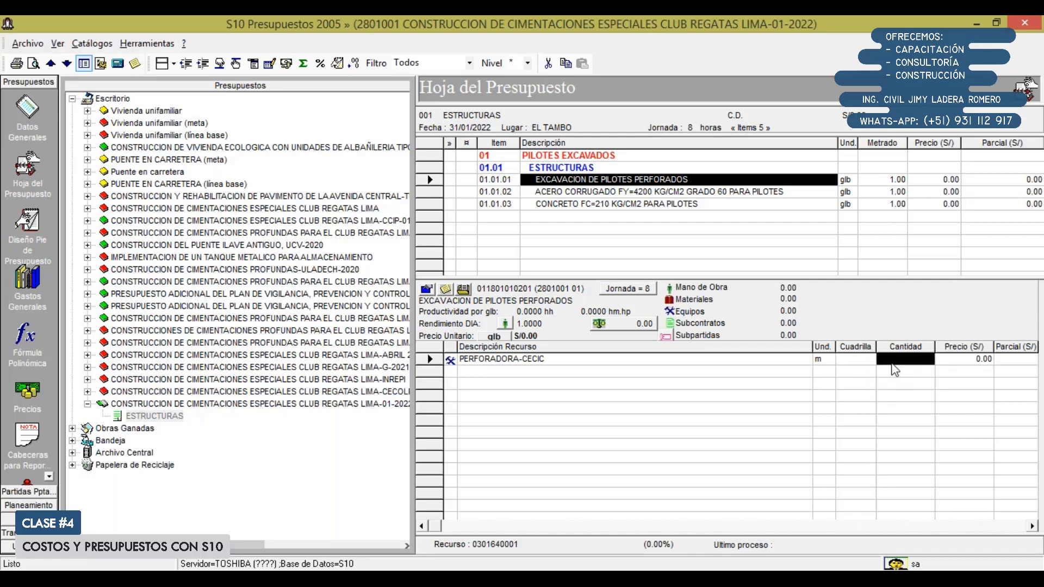
pyautogui.write('29.92')
pyautogui.press('Return')
pyautogui.press('Tab')
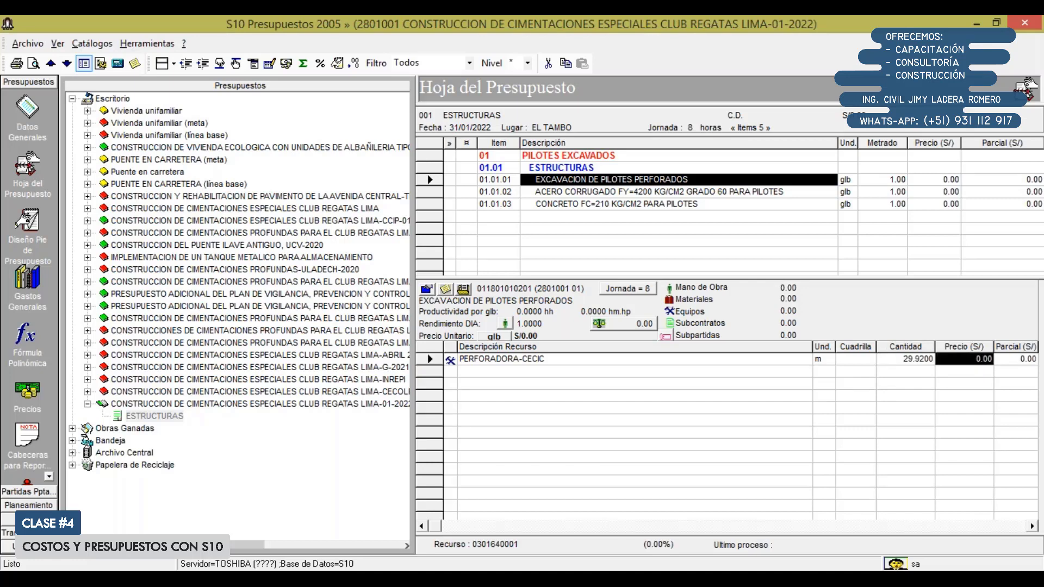
pyautogui.write('898')
pyautogui.press('Return')
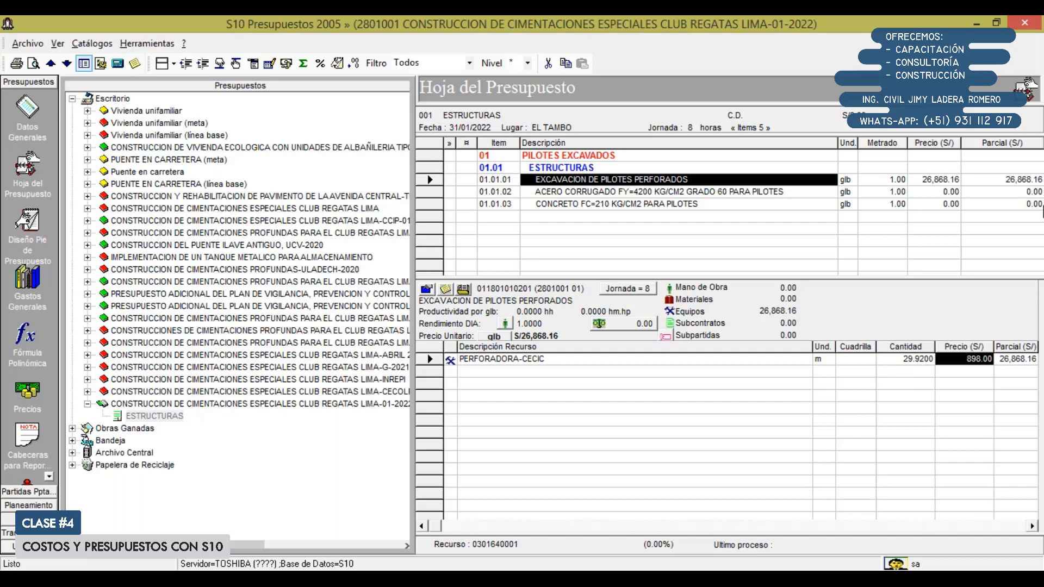
pyautogui.click(1042, 204)
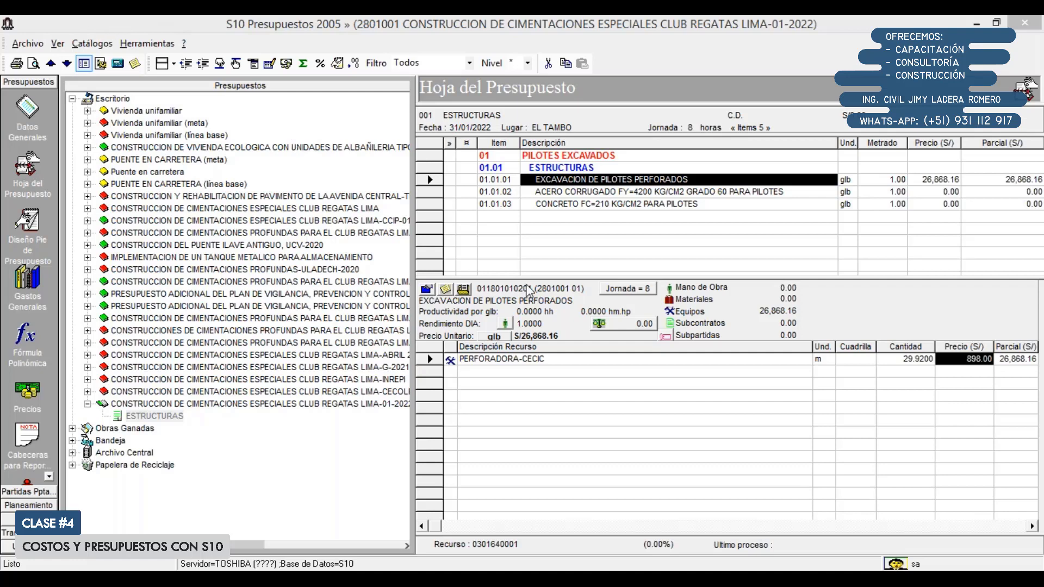
# Step: Select budget item 01.01.02 ACERO CORRUGADO and open the resource catalogue to add resources to its empty analysis
pyautogui.click(578, 194)
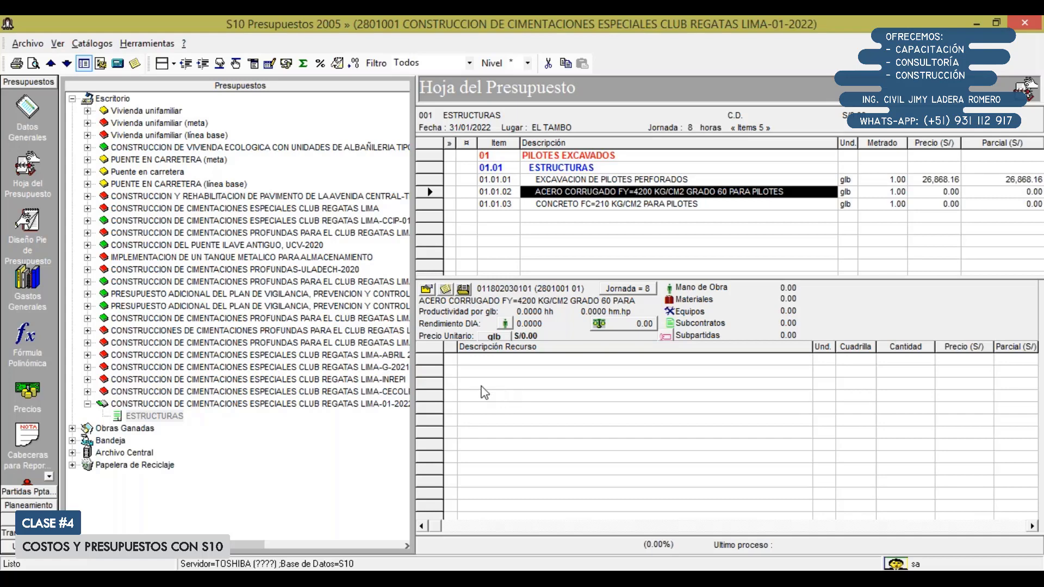
pyautogui.rightClick(520, 388)
pyautogui.click(572, 216)
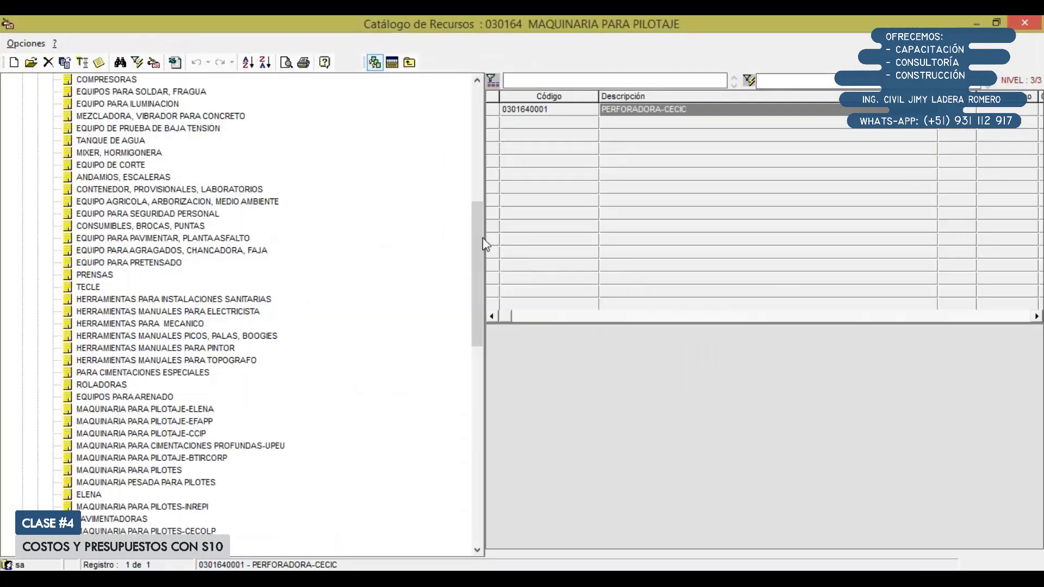
# Step: Pick the resources OPERARIO and PEON from the PERSONAL OBRERO group under MANO DE OBRA
pyautogui.moveTo(479, 274); pyautogui.dragTo(476, 158)
pyautogui.click(22, 116)
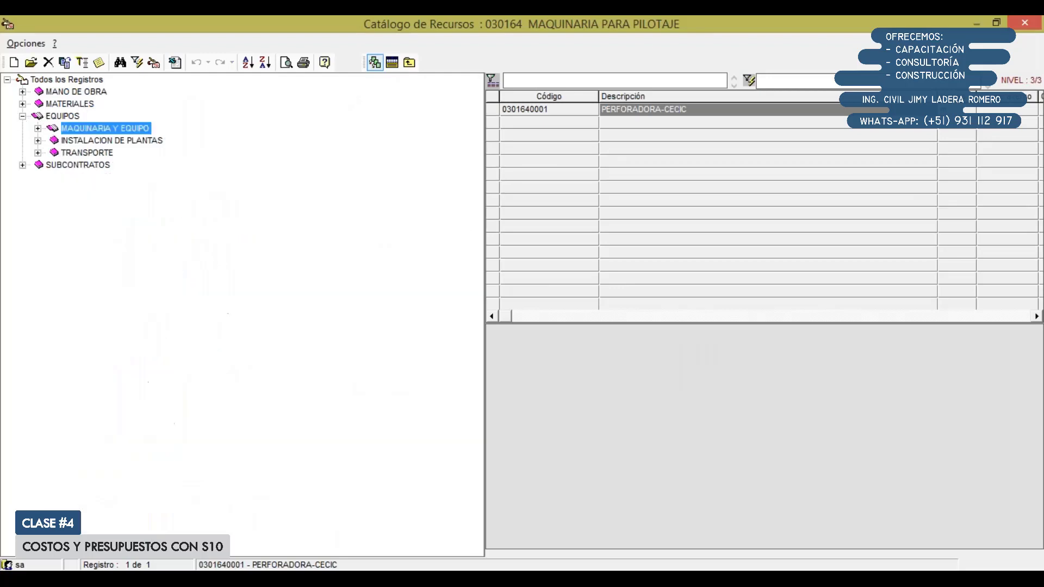
pyautogui.click(22, 91)
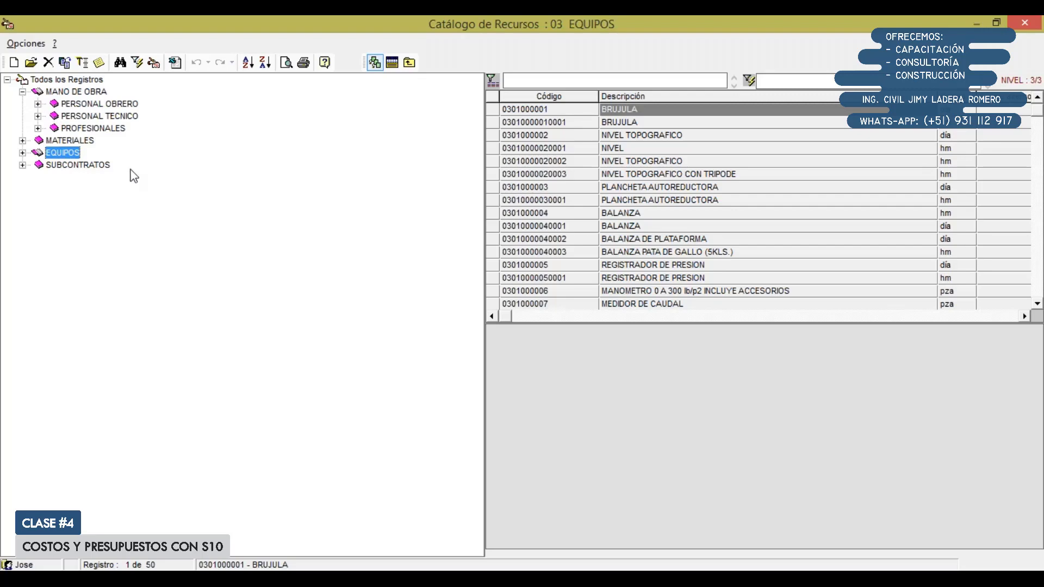
pyautogui.click(37, 103)
pyautogui.click(114, 117)
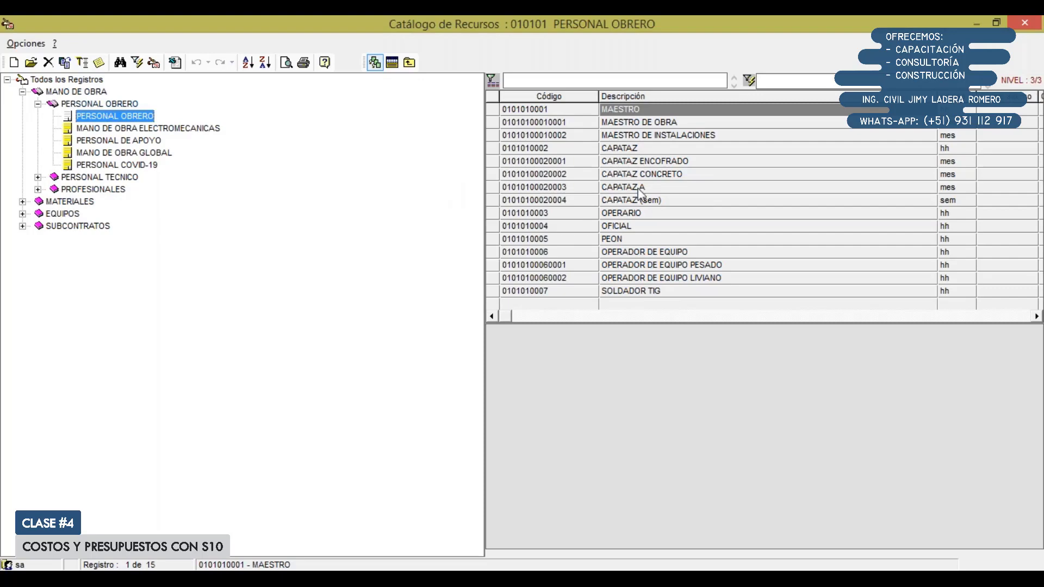
pyautogui.click(626, 218)
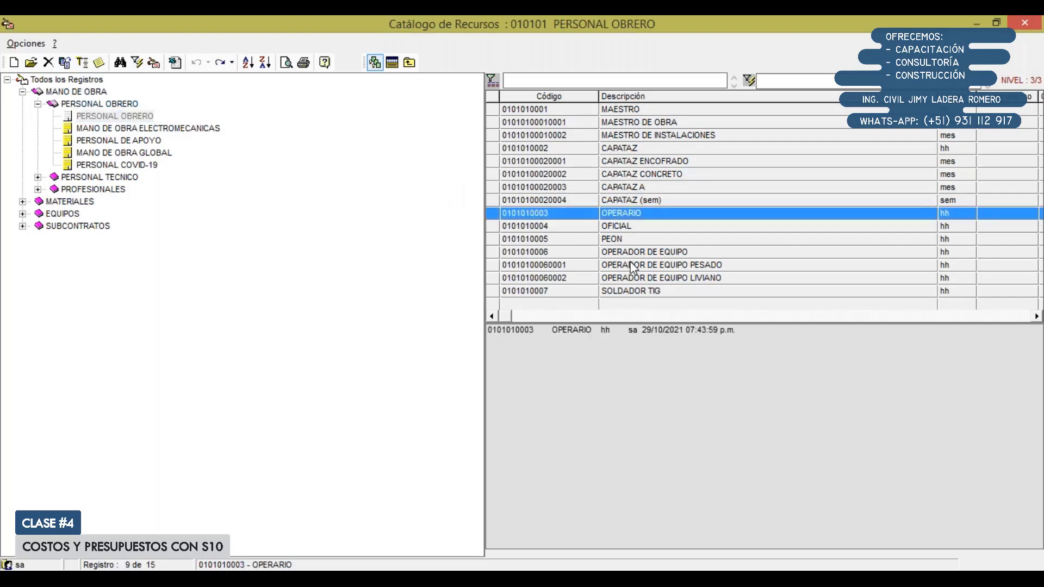
pyautogui.click(628, 239)
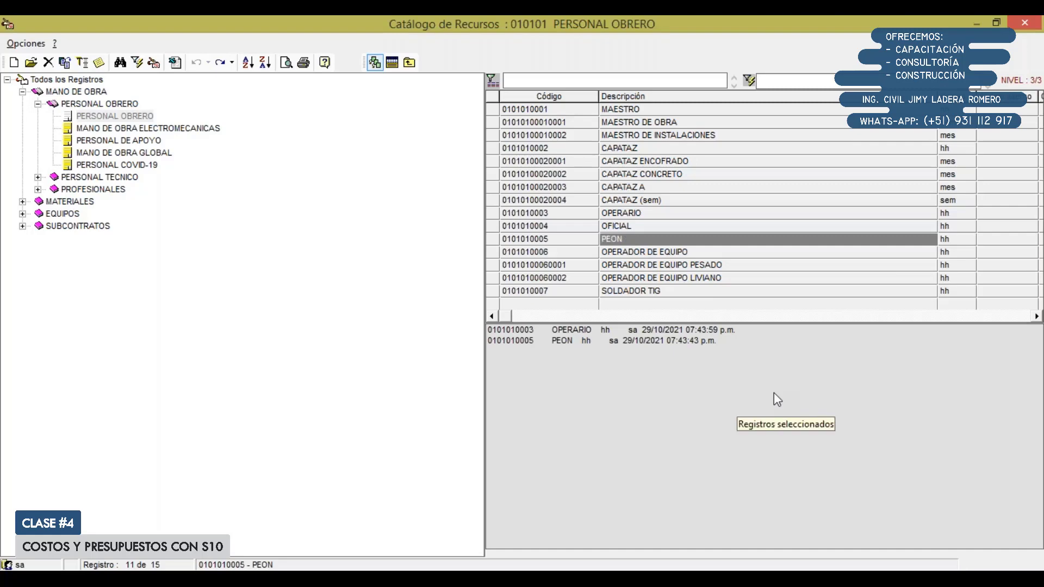
# Step: Open the PEON resource record to check its unit and unified index, and confirm it without changes
pyautogui.rightClick(634, 239)
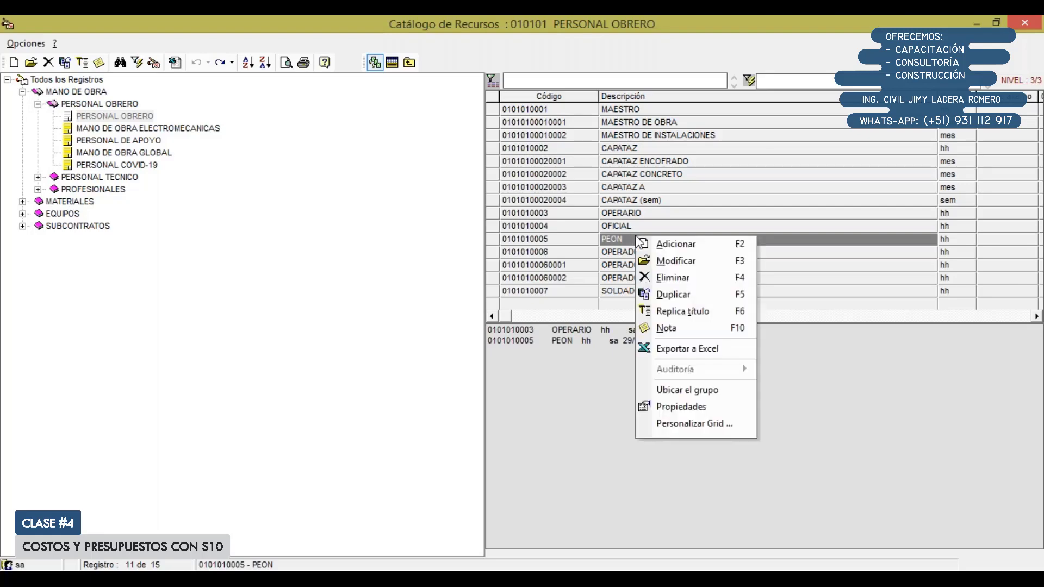
pyautogui.click(671, 262)
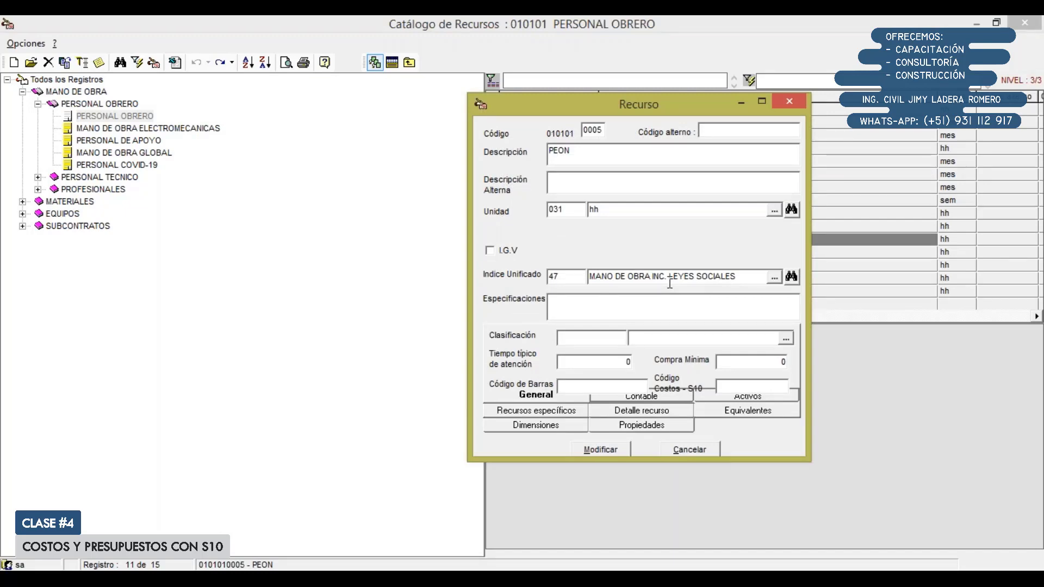
pyautogui.click(612, 209)
pyautogui.click(608, 449)
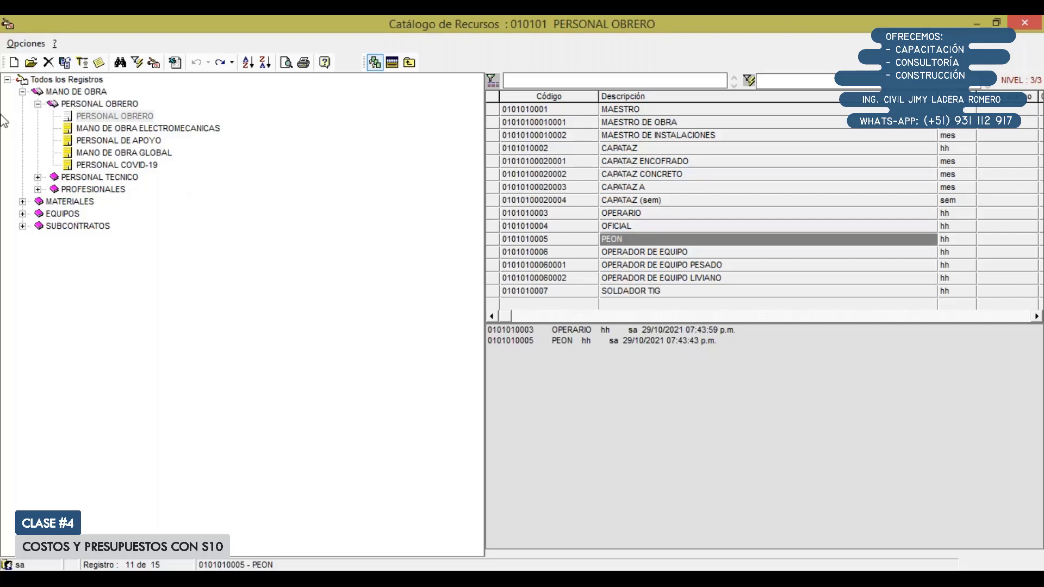
# Step: Locate ALAMBRE NEGRO RECOCIDO N° 16 in the ALAMBRES, ALAMBRON group of ACERO Y DERIVADOS 1 under MATERIALES and select it
pyautogui.click(37, 103)
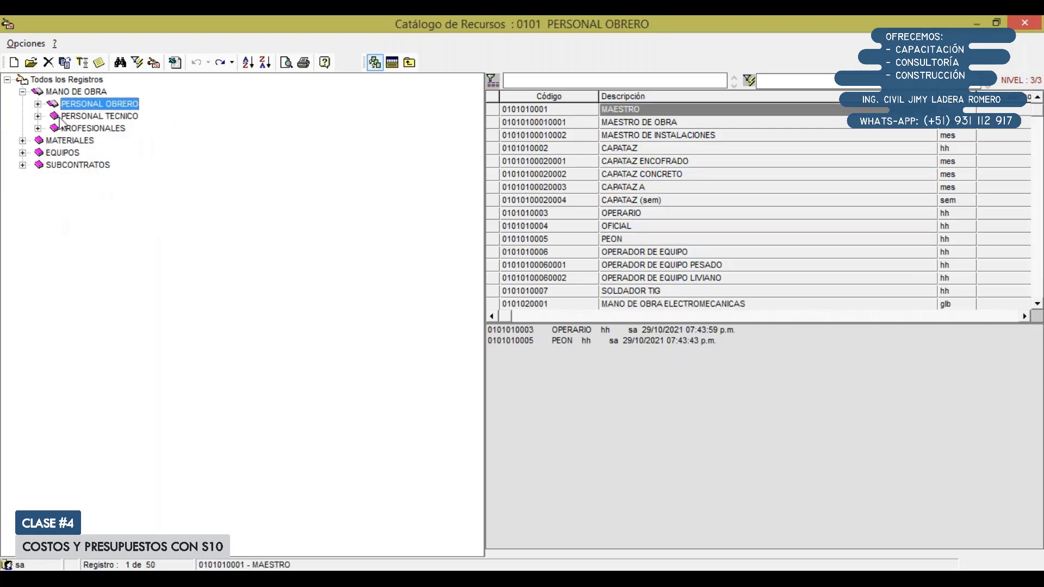
pyautogui.click(23, 140)
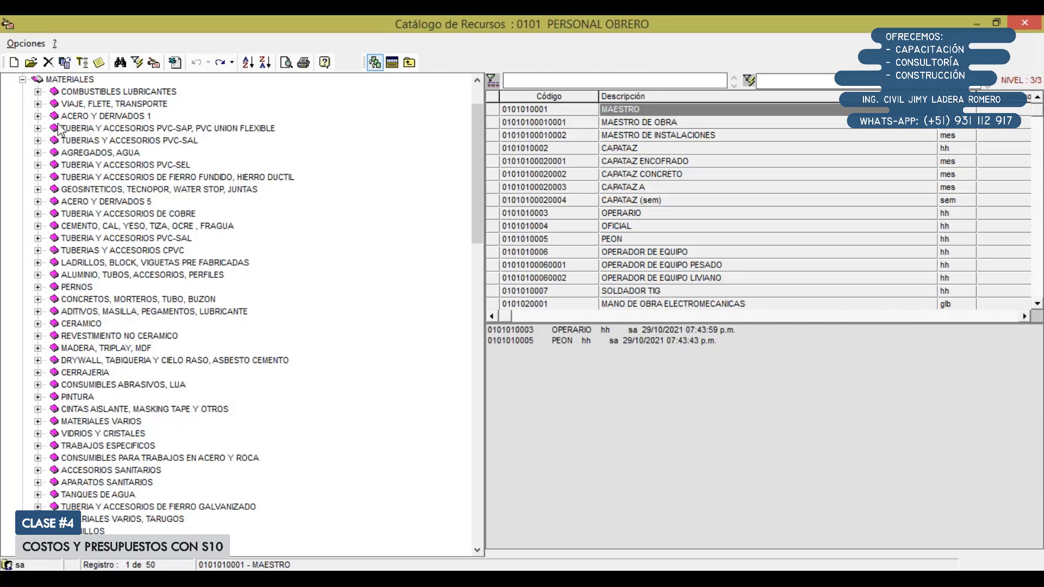
pyautogui.click(38, 116)
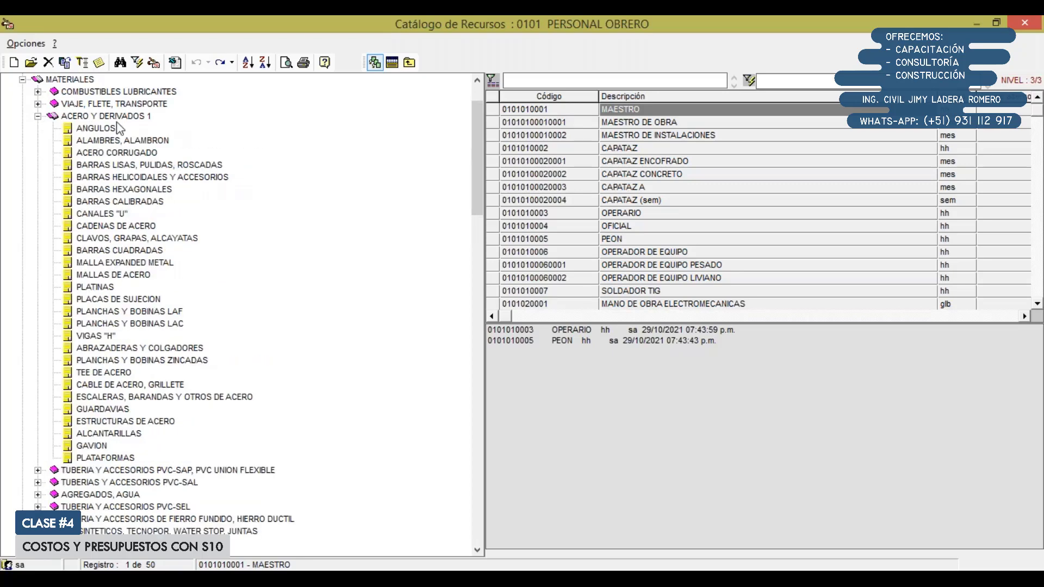
pyautogui.click(106, 141)
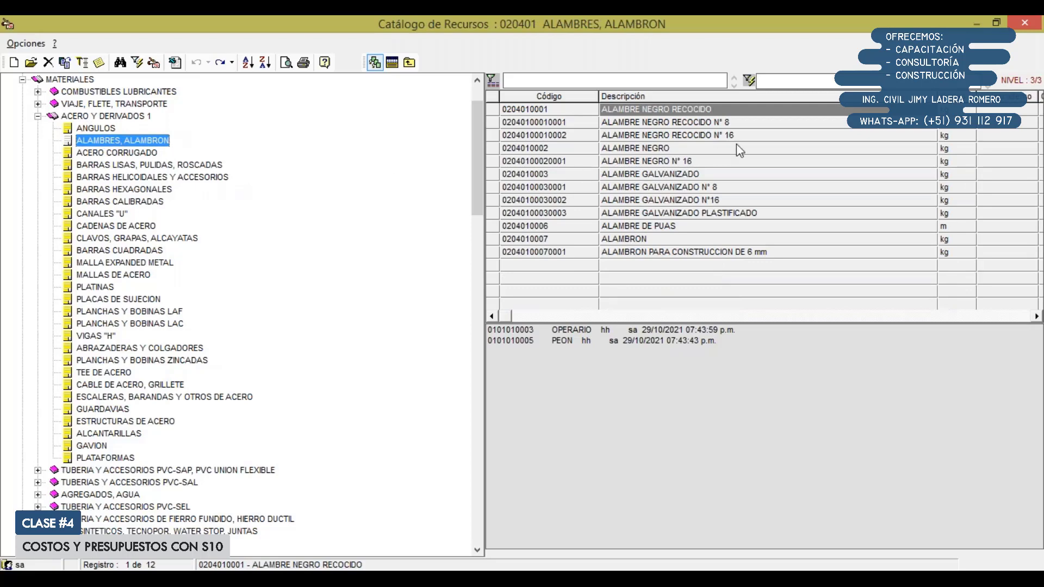
pyautogui.click(723, 136)
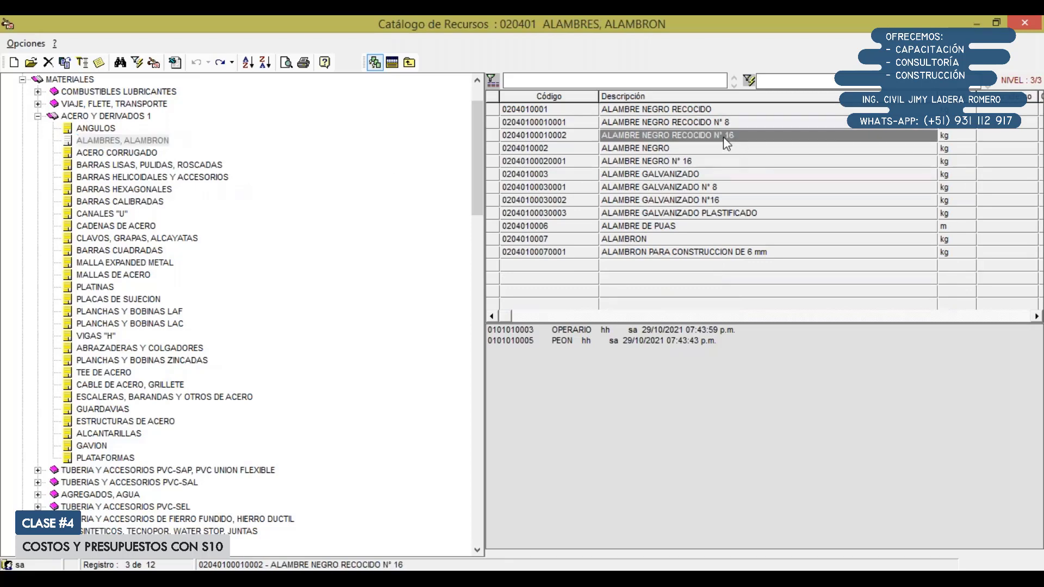
# Step: Review the unit and unified index of the N° 16 annealed wire, save its record and pick it for the analysis
pyautogui.rightClick(723, 136)
pyautogui.click(771, 165)
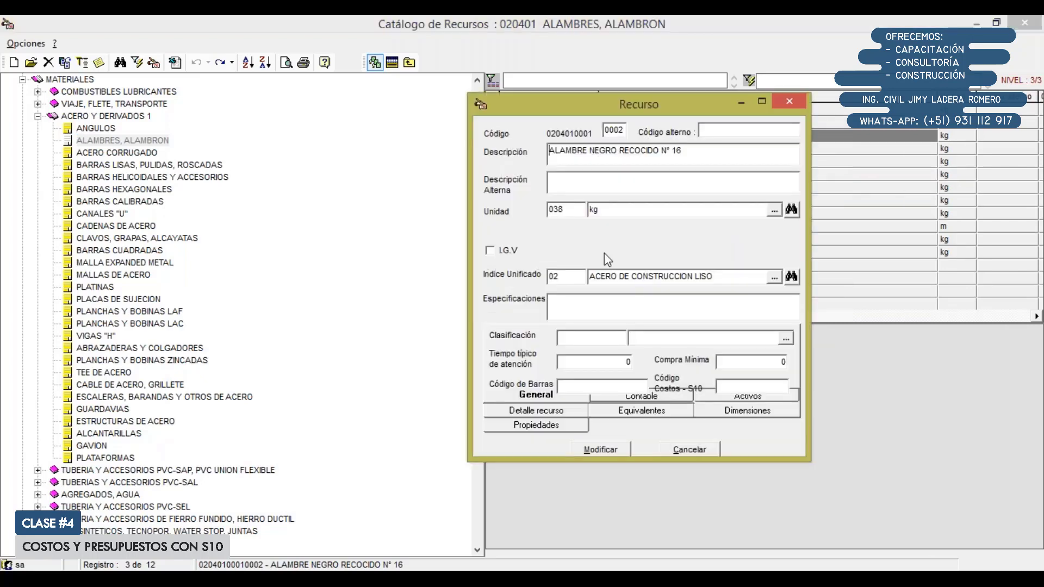
pyautogui.click(600, 210)
pyautogui.doubleClick(555, 280)
pyautogui.click(663, 282)
pyautogui.click(602, 449)
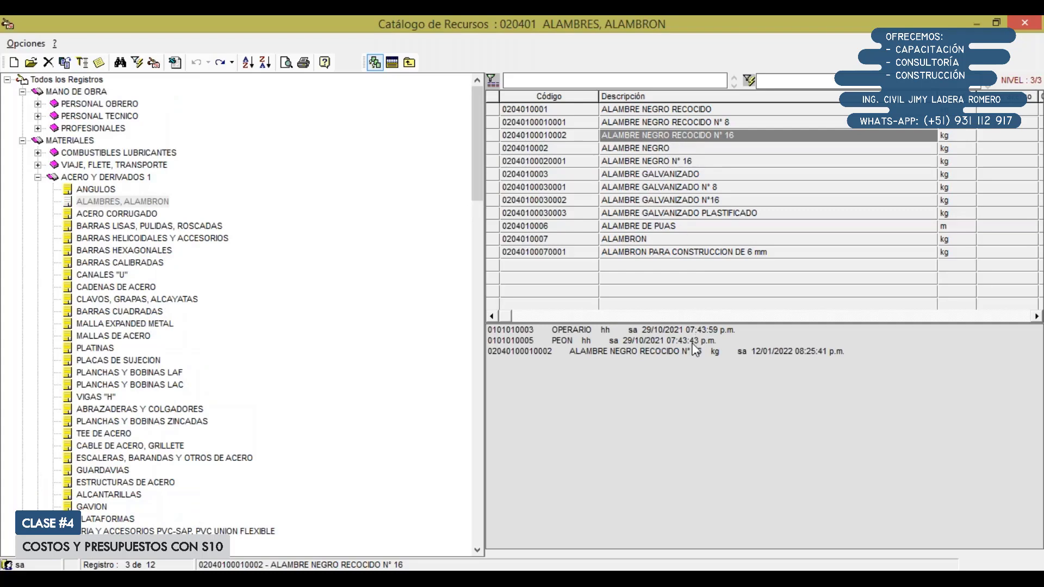
# Step: Review and save the record of the 3/8" X 9 m grade 60 bar in the ACERO CORRUGADO group and pick it for the analysis
pyautogui.click(117, 214)
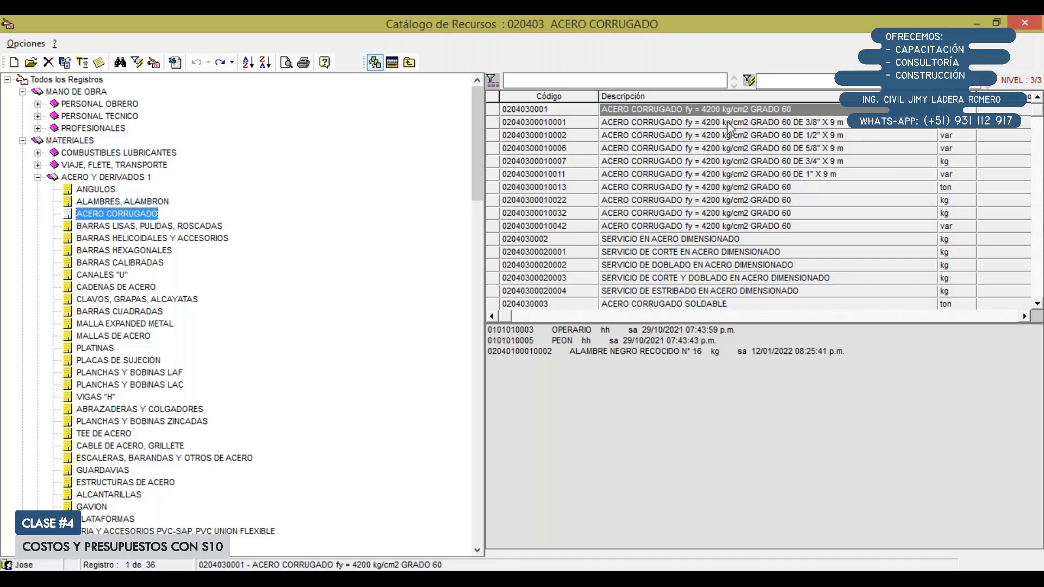
pyautogui.click(819, 127)
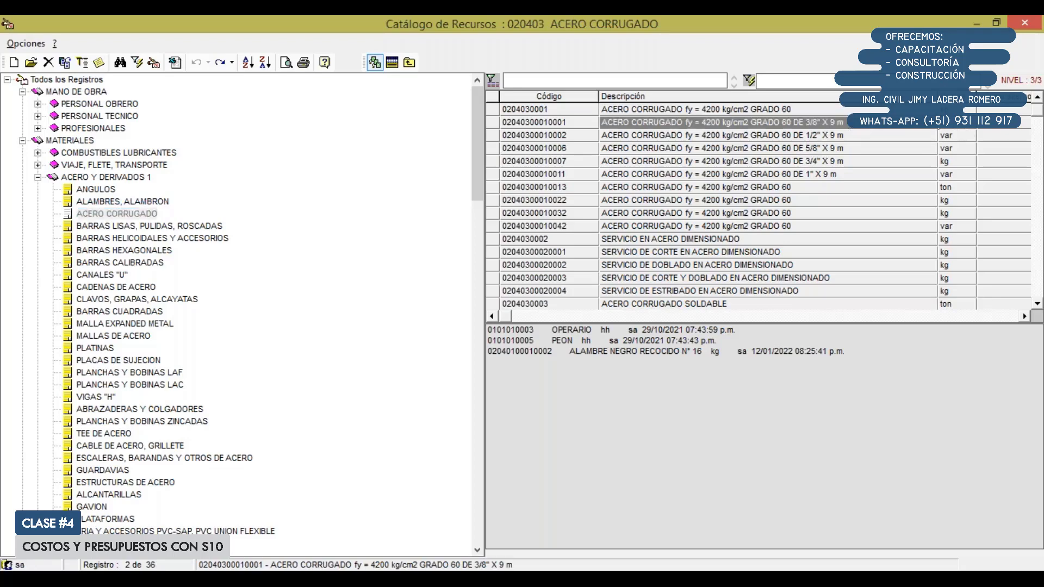
pyautogui.rightClick(737, 130)
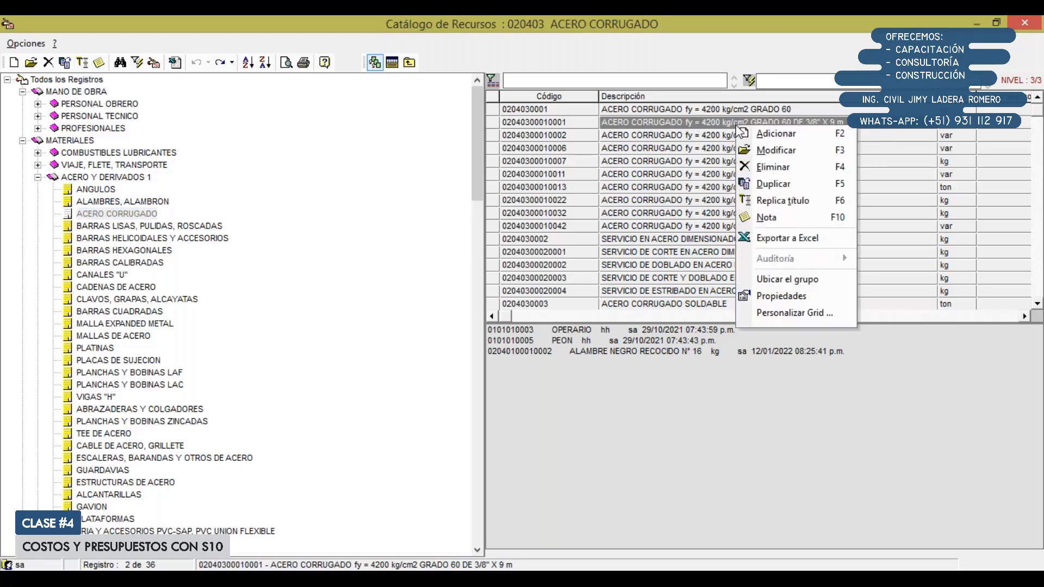
pyautogui.click(736, 149)
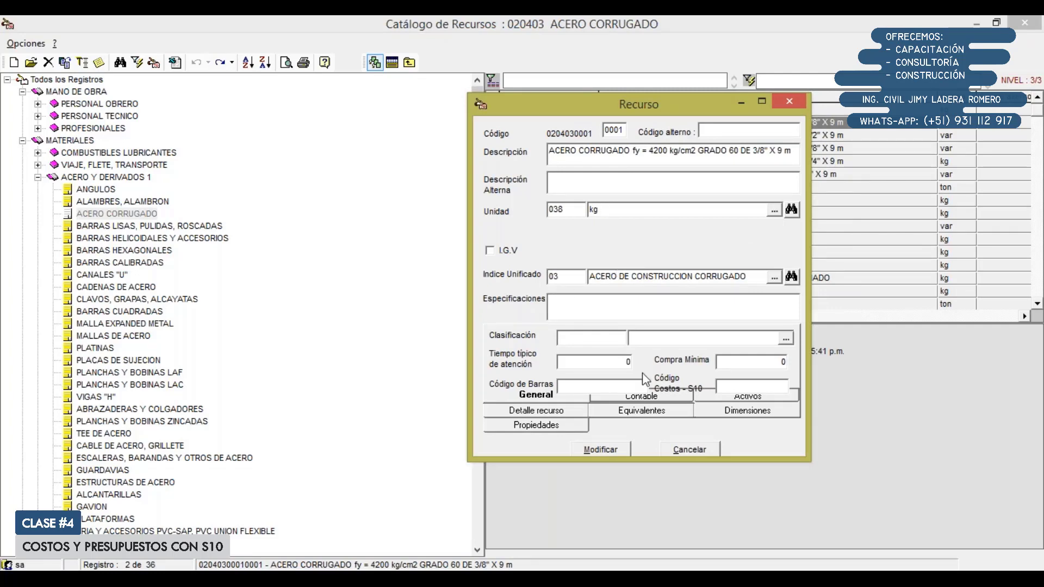
pyautogui.click(606, 448)
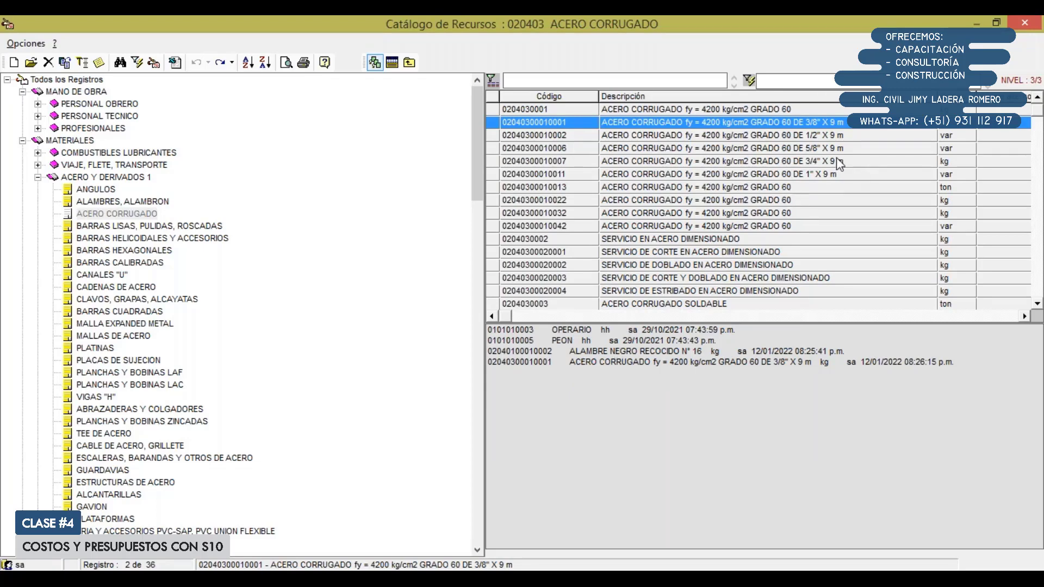
# Step: Review the unit and unified index of the 3/4" X 9 m grade 60 bar, cancel without changes and pick it for the analysis
pyautogui.click(821, 162)
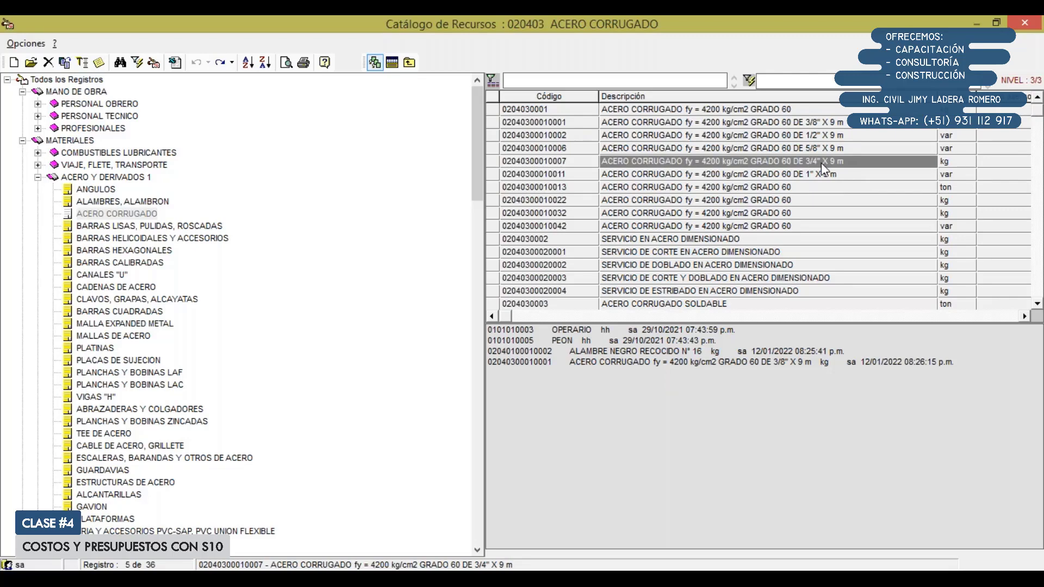
pyautogui.rightClick(820, 161)
pyautogui.click(858, 189)
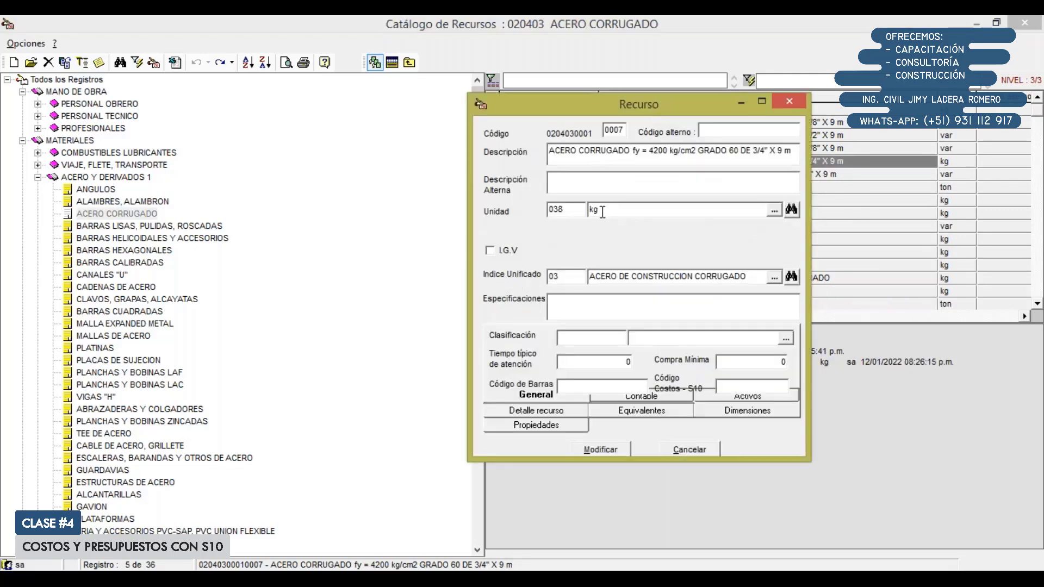
pyautogui.click(688, 450)
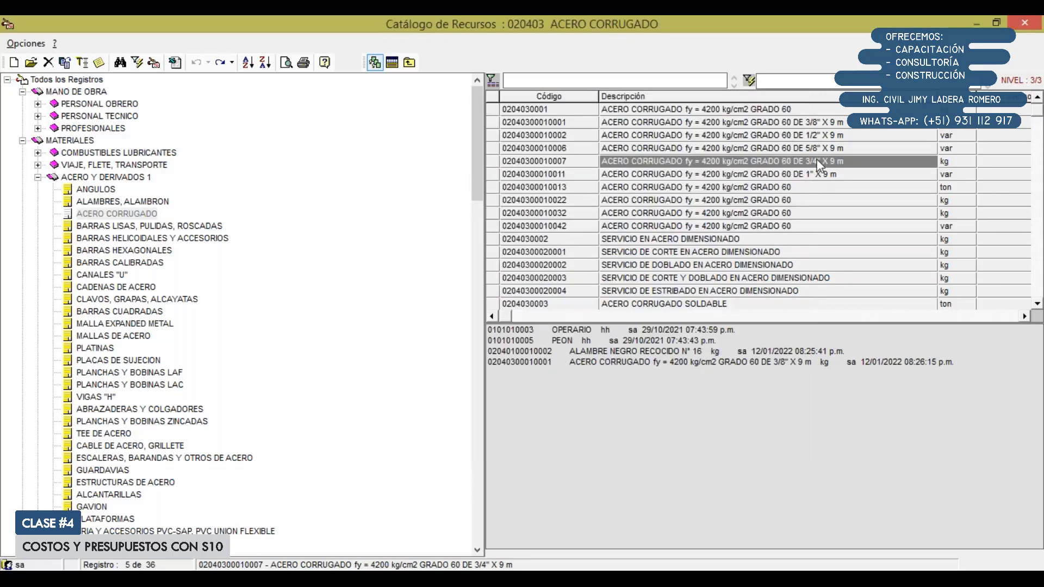
pyautogui.click(820, 163)
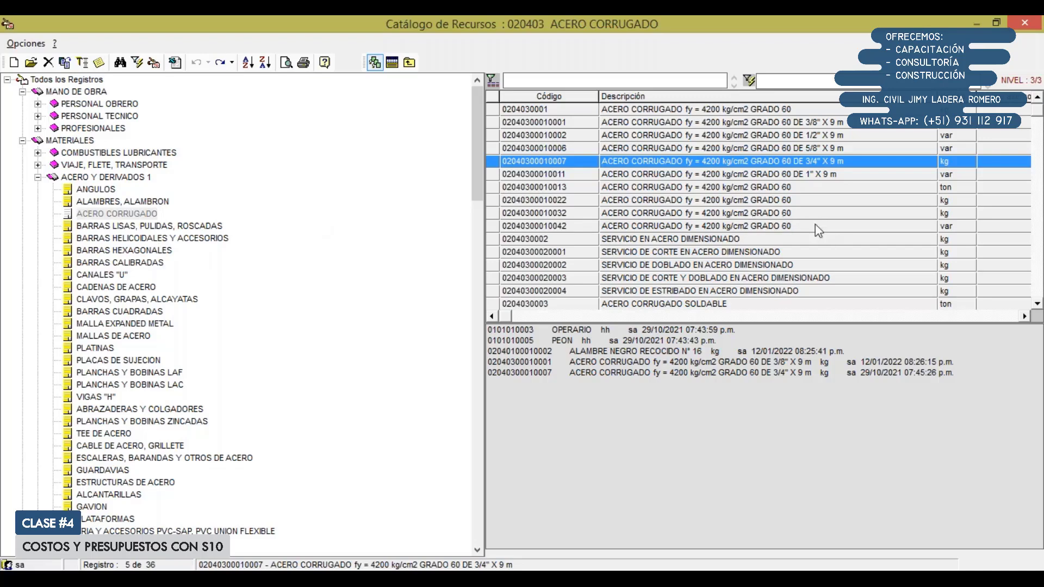
pyautogui.rightClick(842, 225)
pyautogui.click(915, 230)
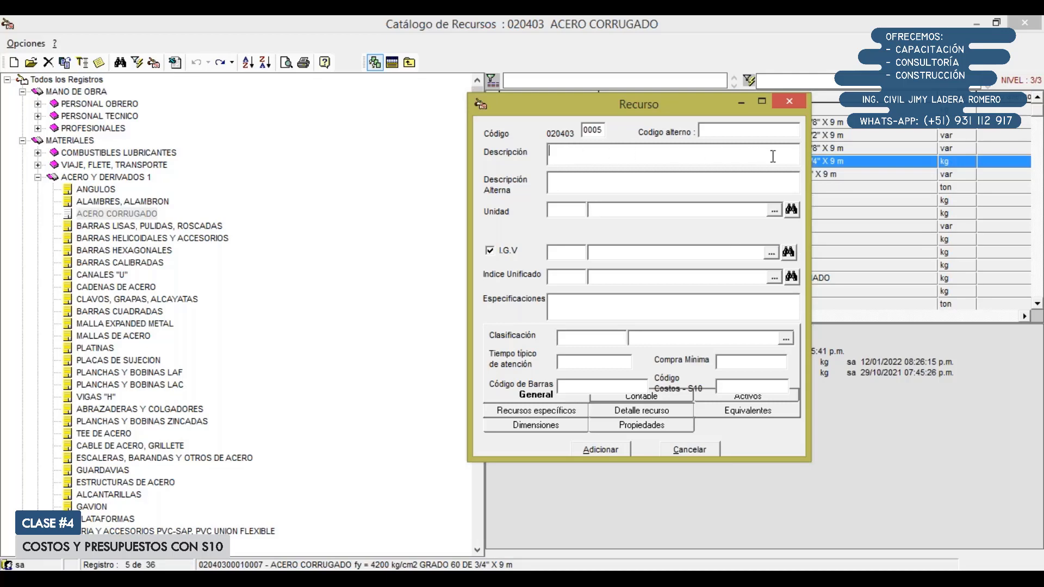
pyautogui.click(557, 181)
pyautogui.click(688, 450)
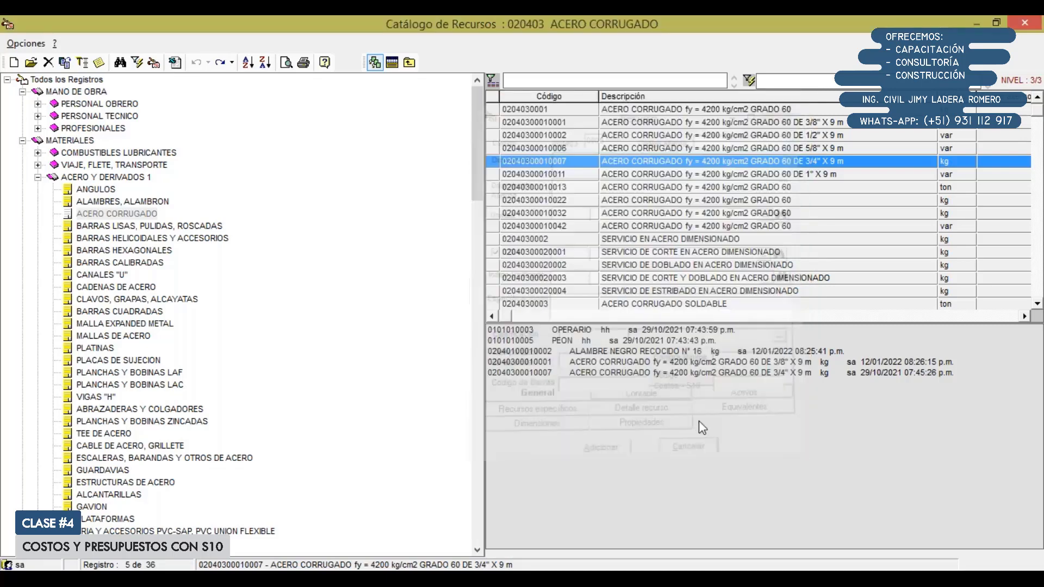
pyautogui.click(729, 361)
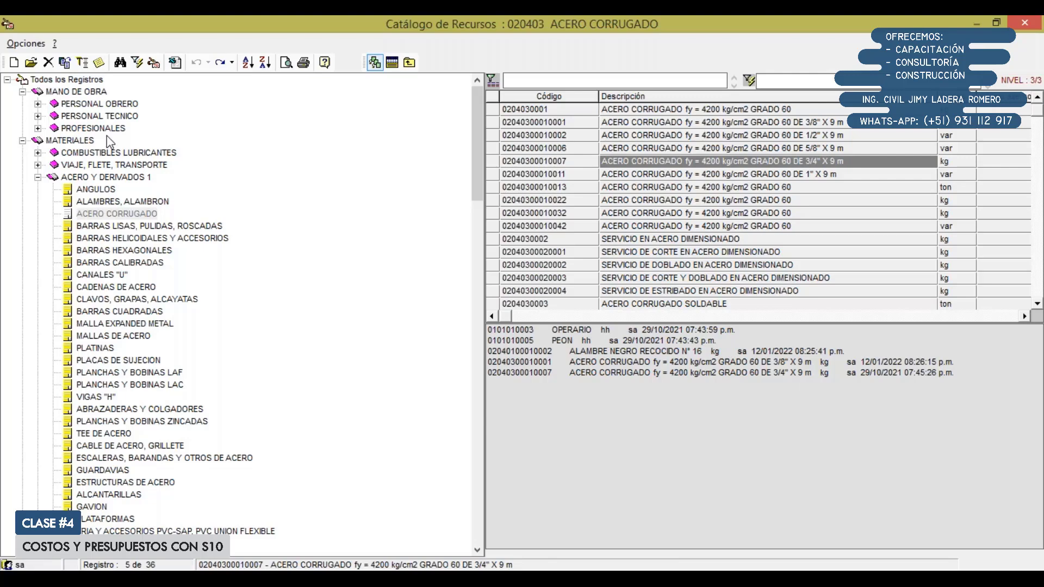
# Step: Collapse the resource tree to its main groups and select Todos los Registros
pyautogui.click(22, 141)
pyautogui.press('Left')
pyautogui.click(23, 79)
pyautogui.press('Left')
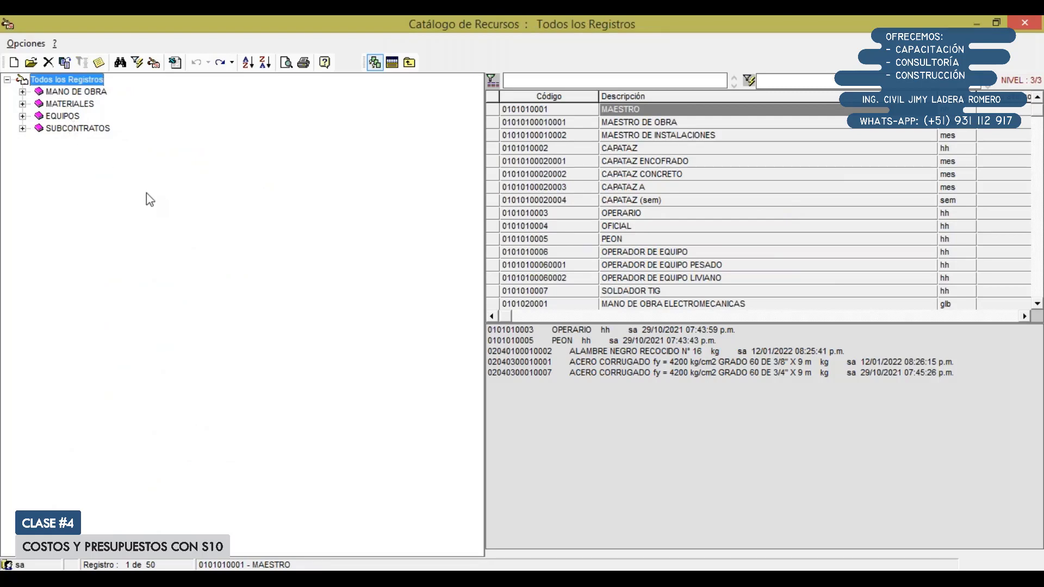
pyautogui.click(71, 129)
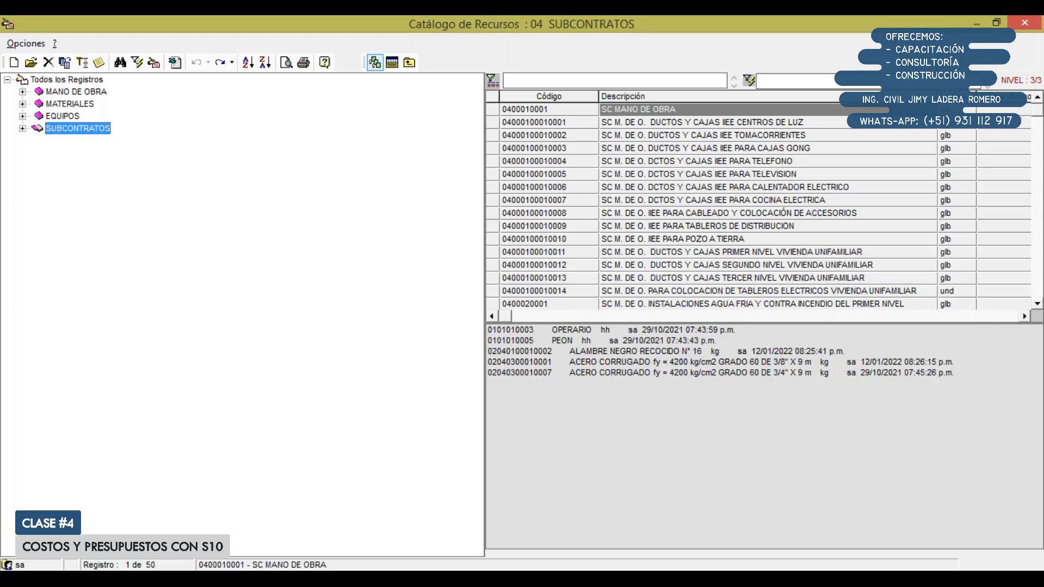
pyautogui.click(79, 82)
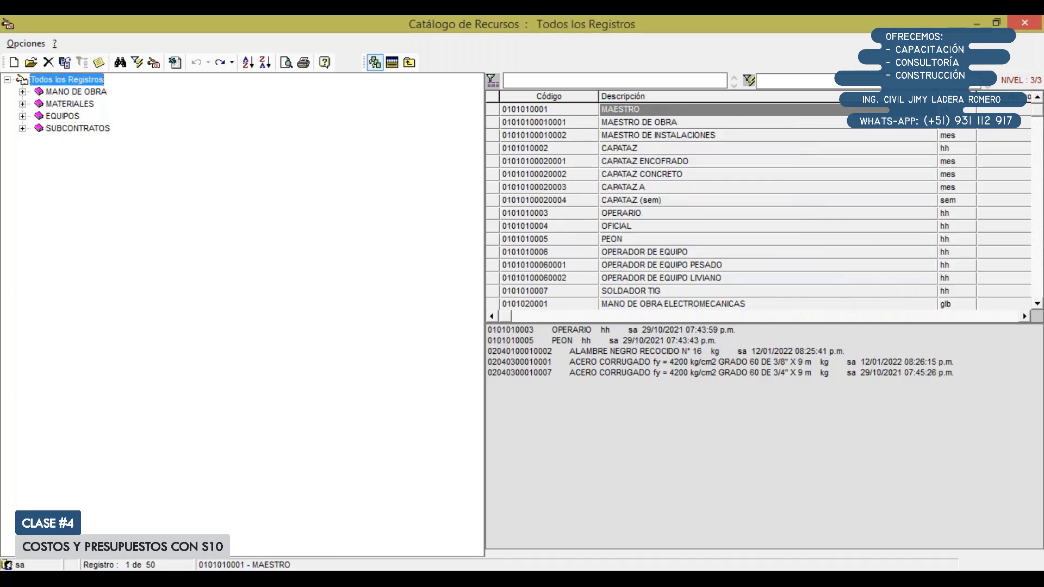
# Step: Filter the resource descriptions by HER, pick HERRAMIENTAS MANUALES and bring the picked resources into the corrugated steel analysis
pyautogui.click(659, 82)
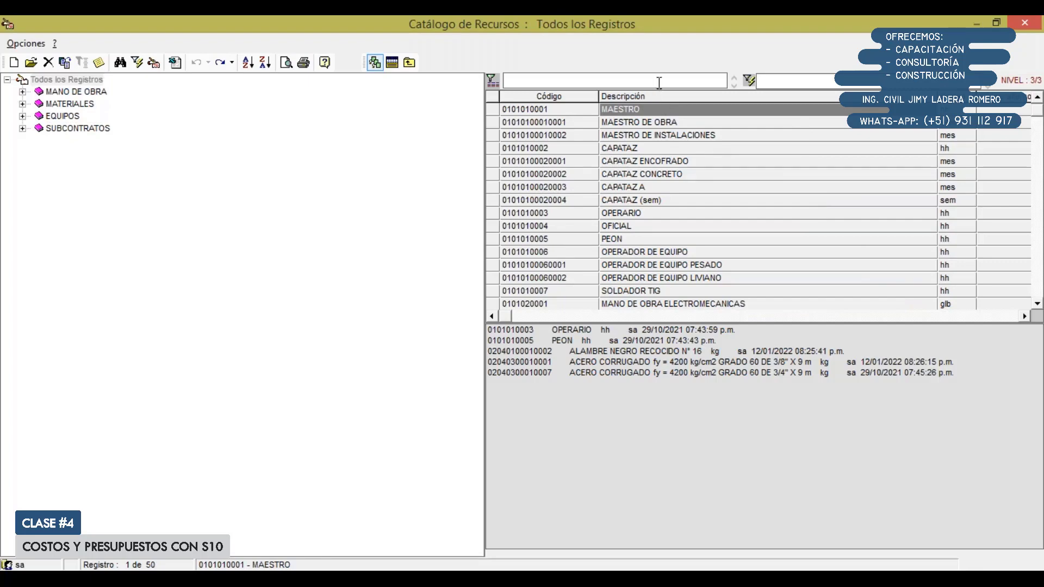
pyautogui.write('HER')
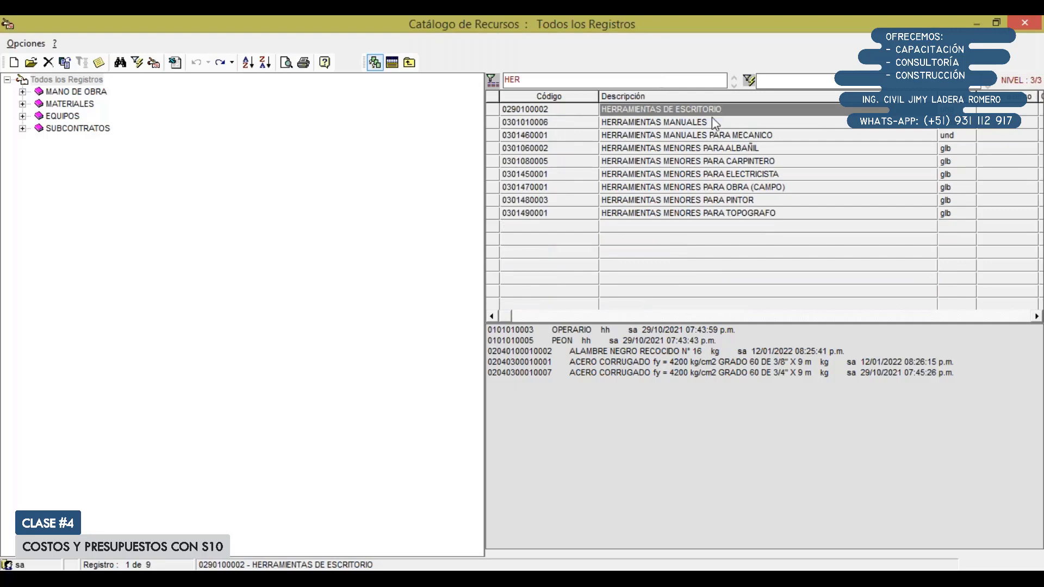
pyautogui.click(712, 118)
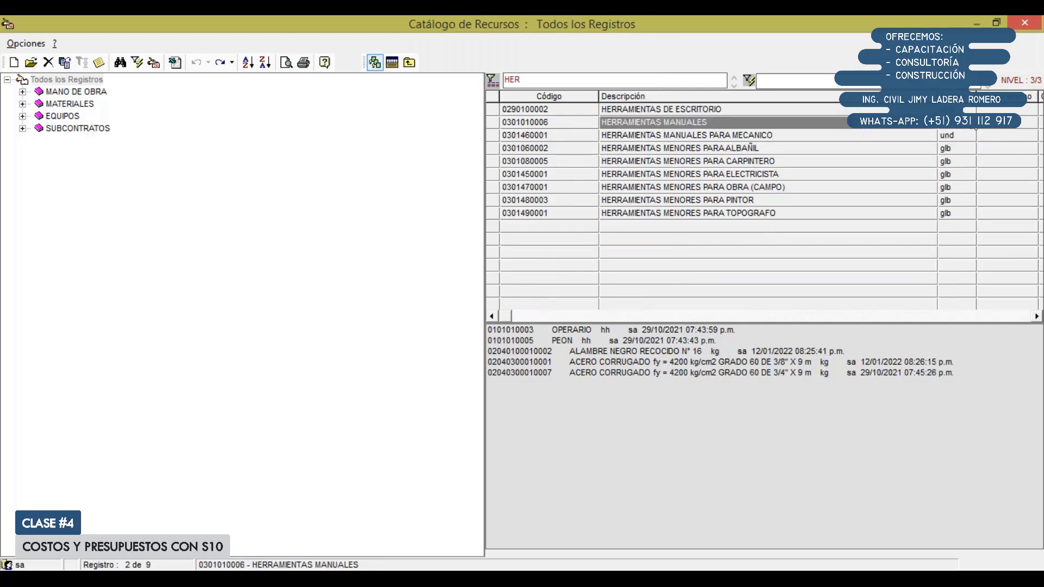
pyautogui.doubleClick(693, 123)
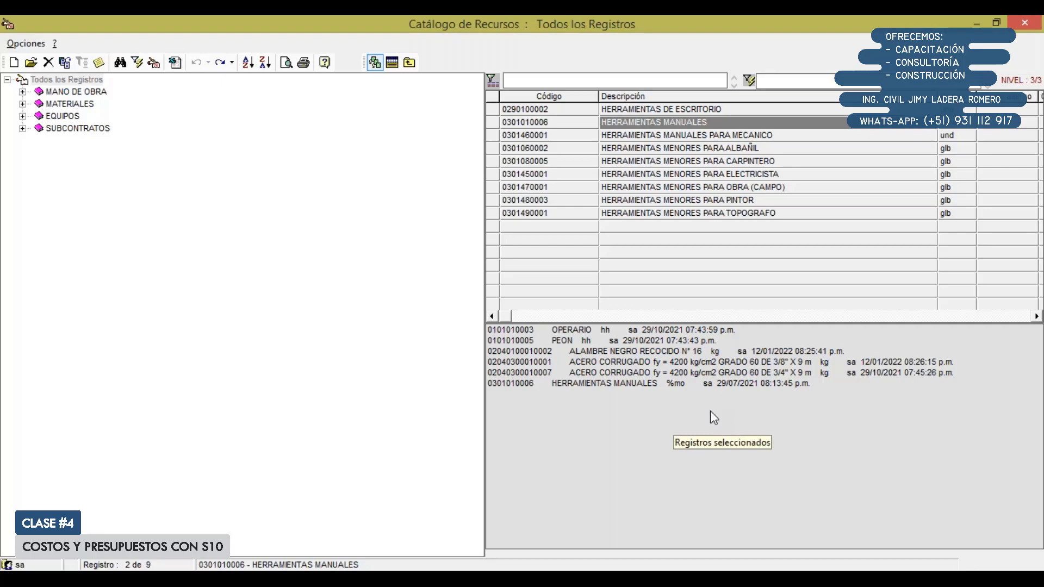
pyautogui.click(400, 63)
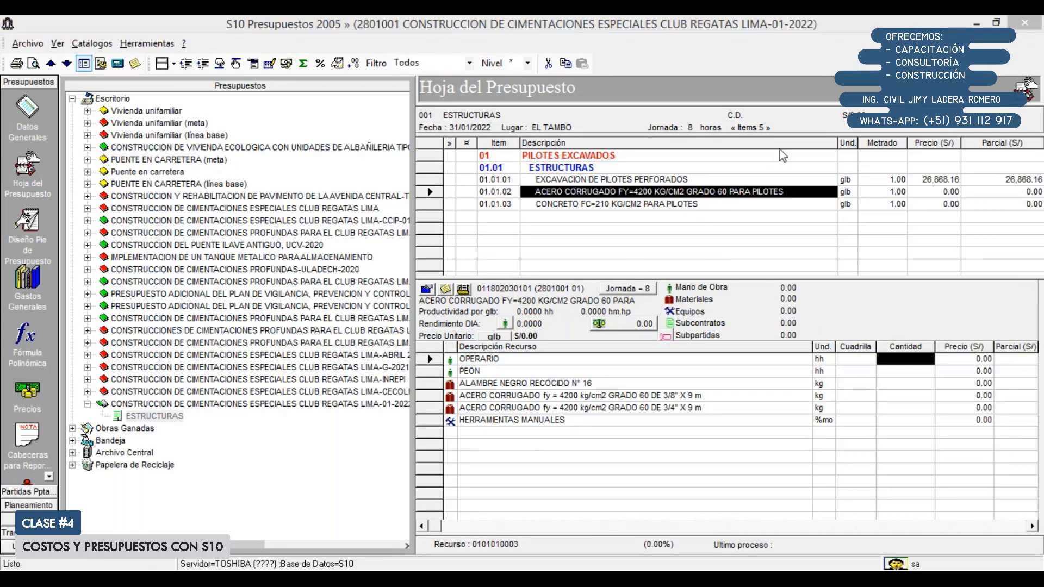
# Step: Set the labour output (MO) of the corrugated steel item to 1 and the OPERARIO crew to 2
pyautogui.click(506, 324)
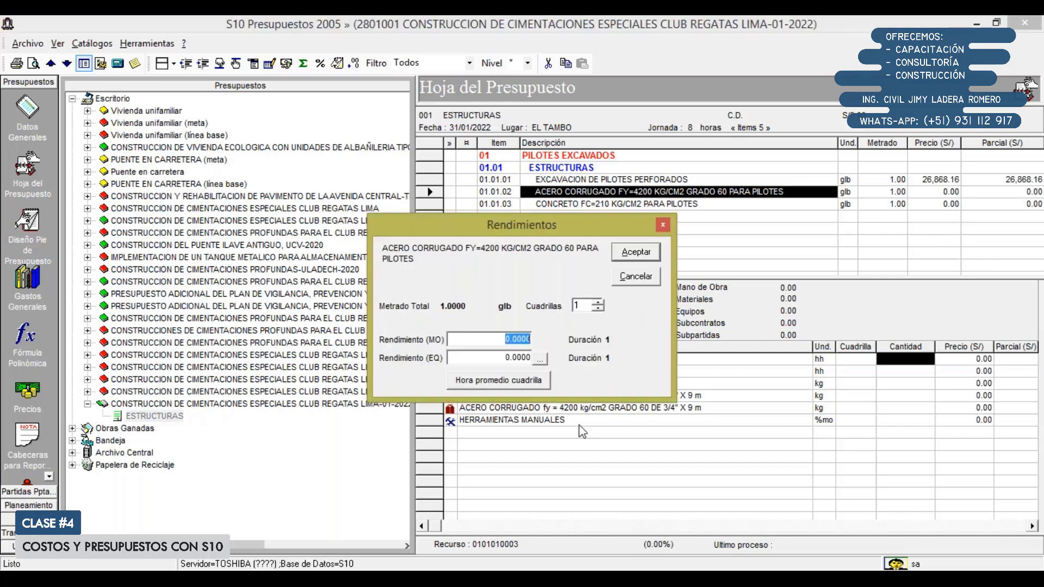
pyautogui.press('Return')
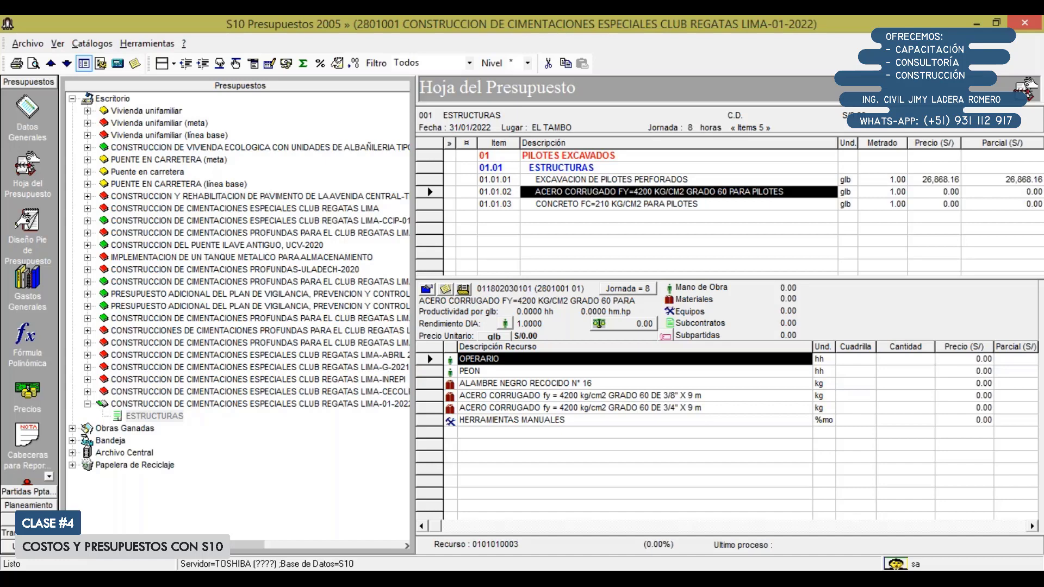
pyautogui.click(855, 359)
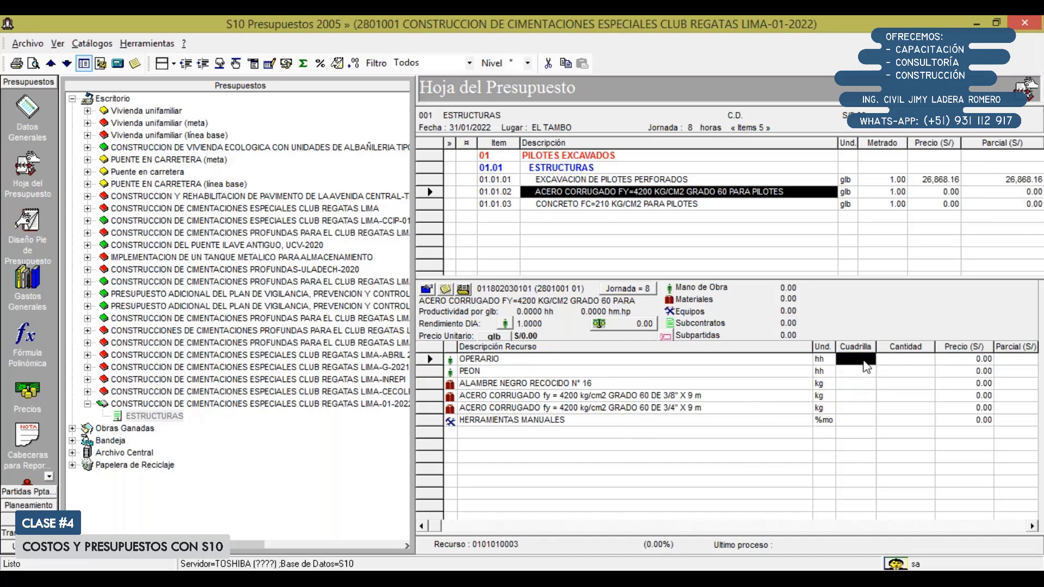
pyautogui.write('2')
pyautogui.press('Return')
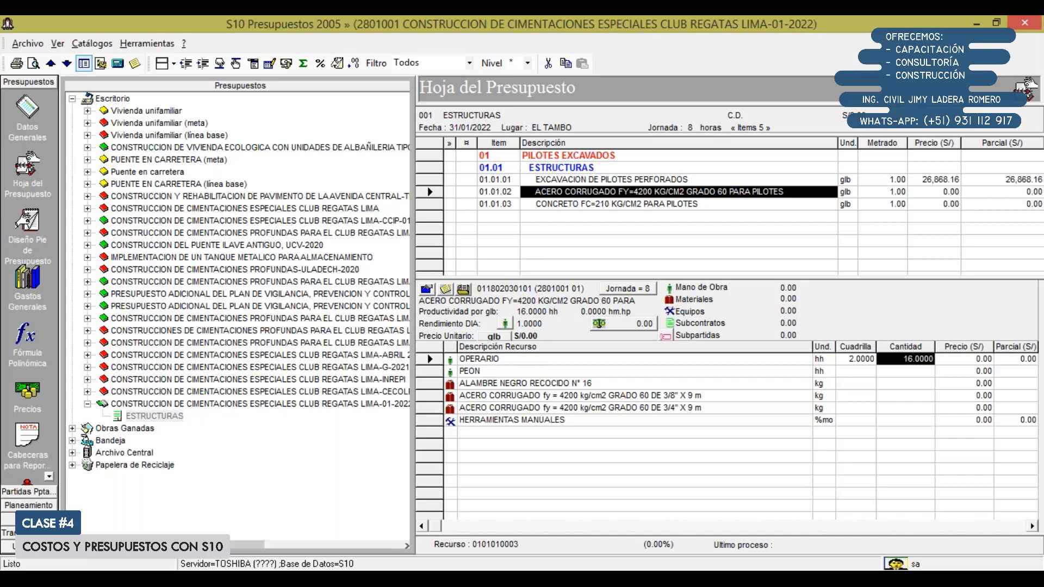
pyautogui.press('Return')
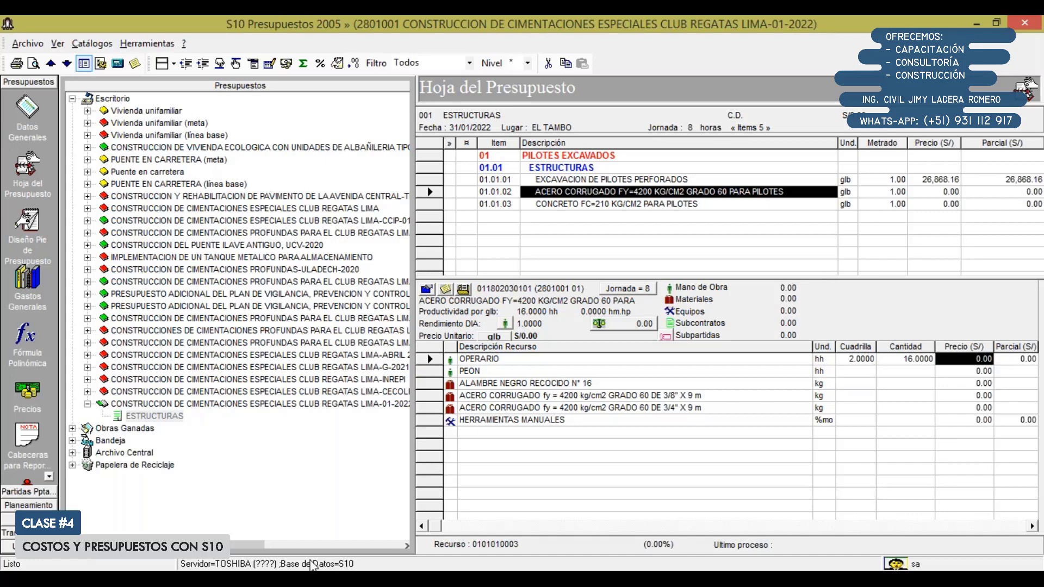
# Step: Switch to File Explorer and open the COSTOS Y PRESUPUESTOS PowerPoint presentation from the PONENCIA folder in 209.CECIC PERU-S10
pyautogui.click(312, 578)
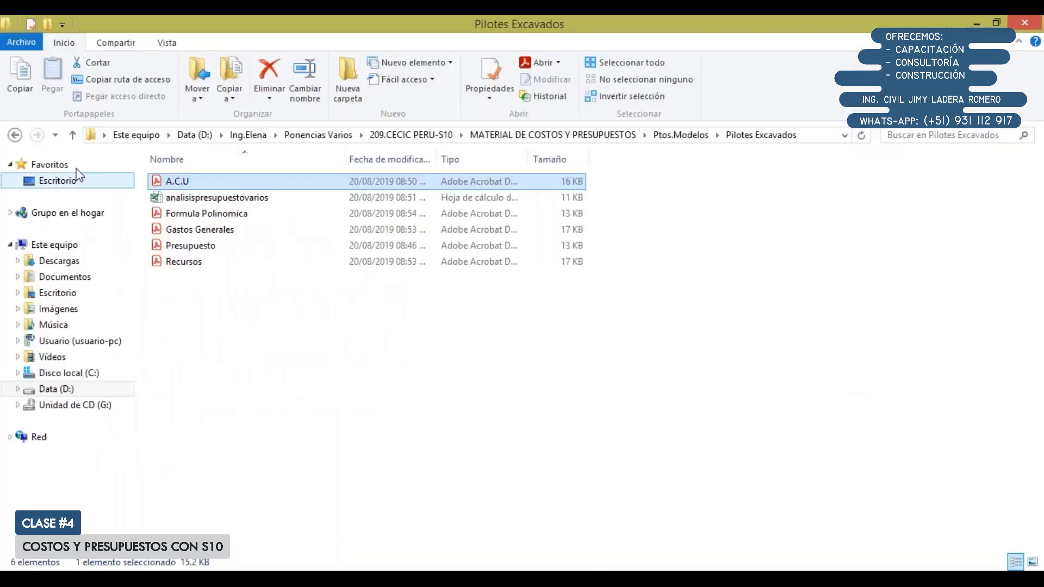
pyautogui.click(73, 135)
pyautogui.click(73, 135)
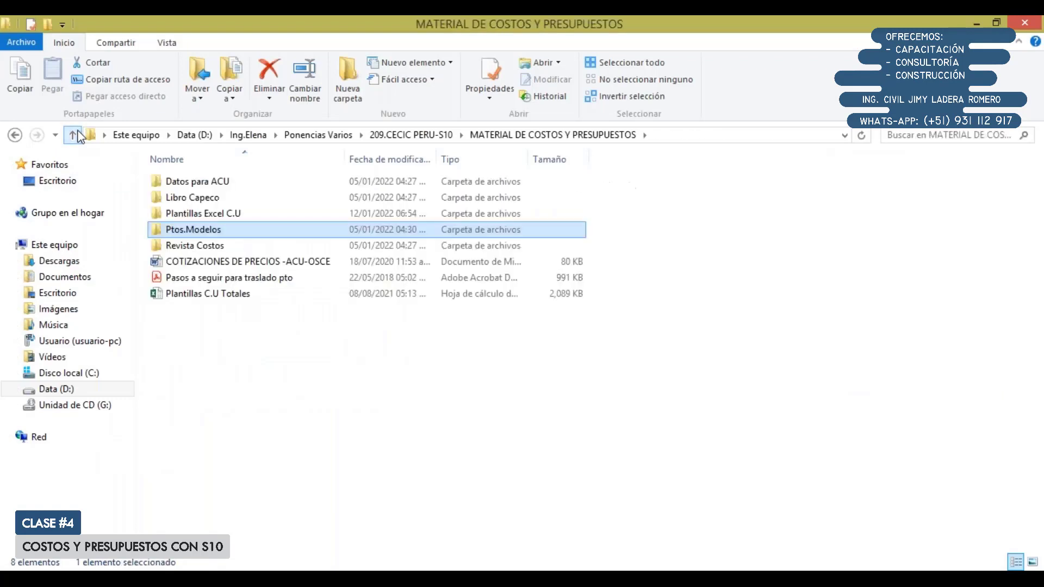
pyautogui.click(73, 135)
pyautogui.doubleClick(189, 215)
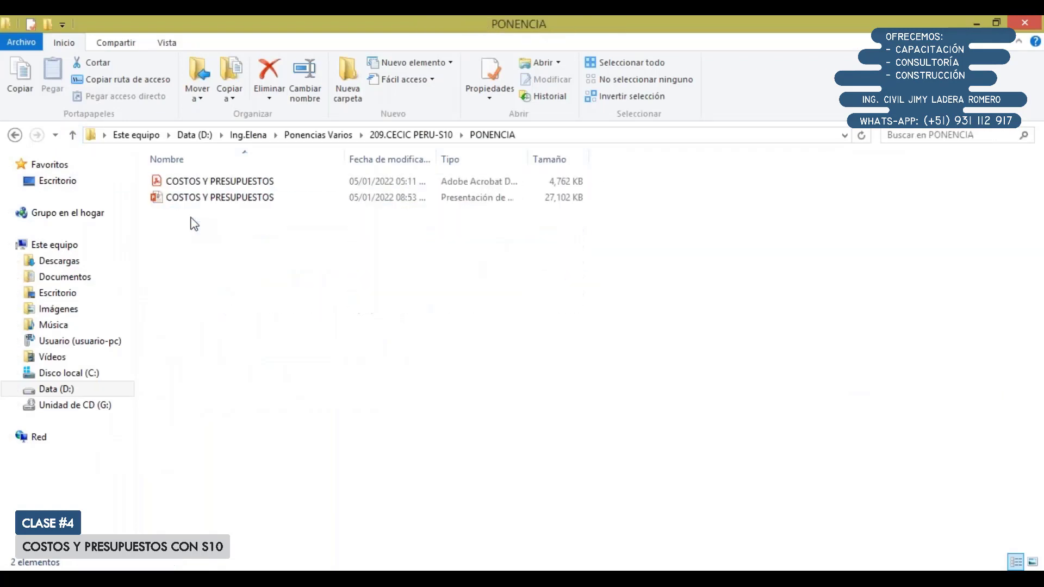
pyautogui.doubleClick(206, 197)
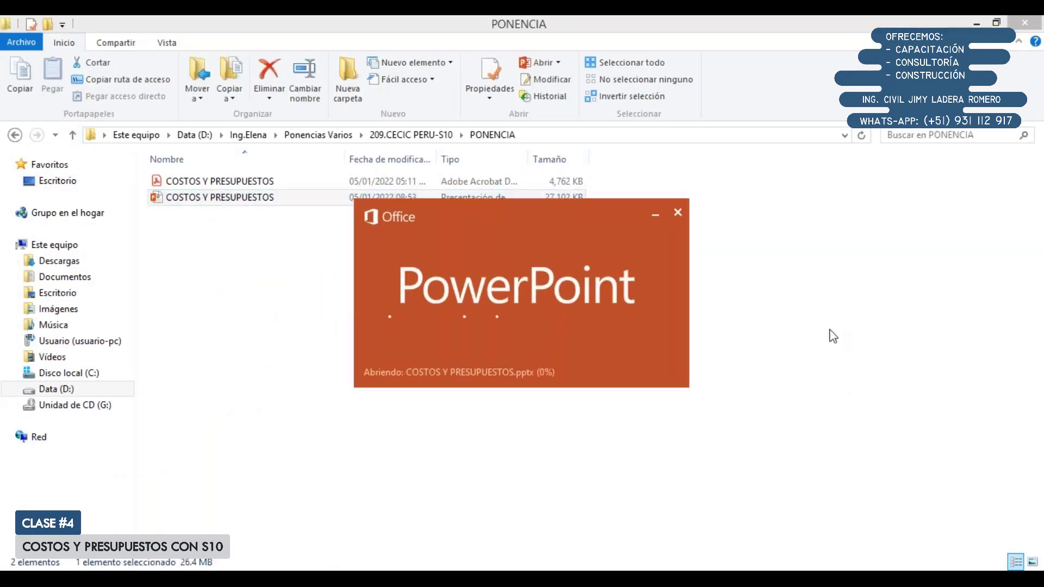
pyautogui.press('Return')
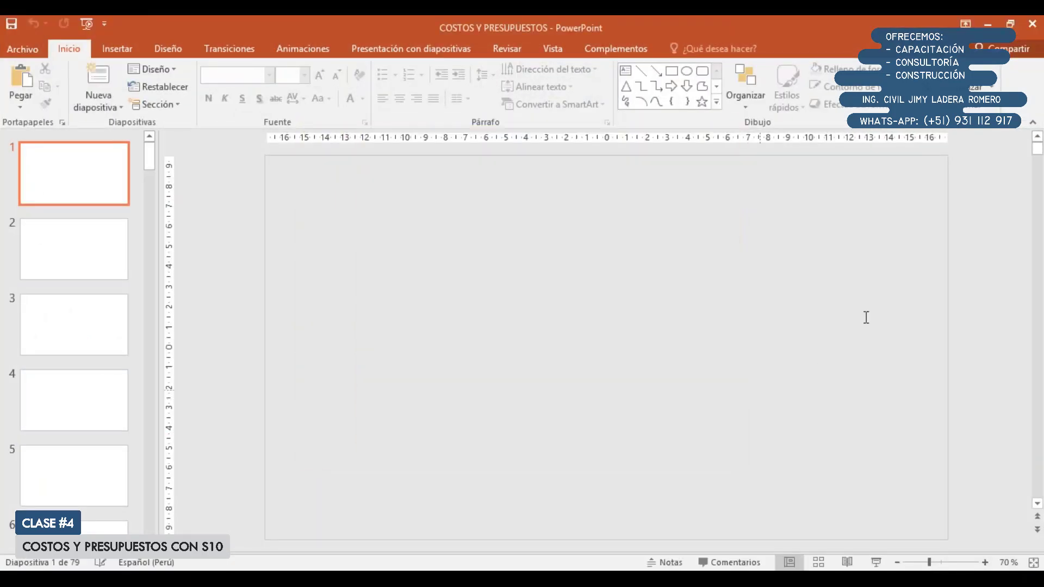
# Step: Find the COSTO DE LA MANO DE OBRA slide and read the hourly wages of operario, oficial and peón
pyautogui.scroll(-20, 736, 362)
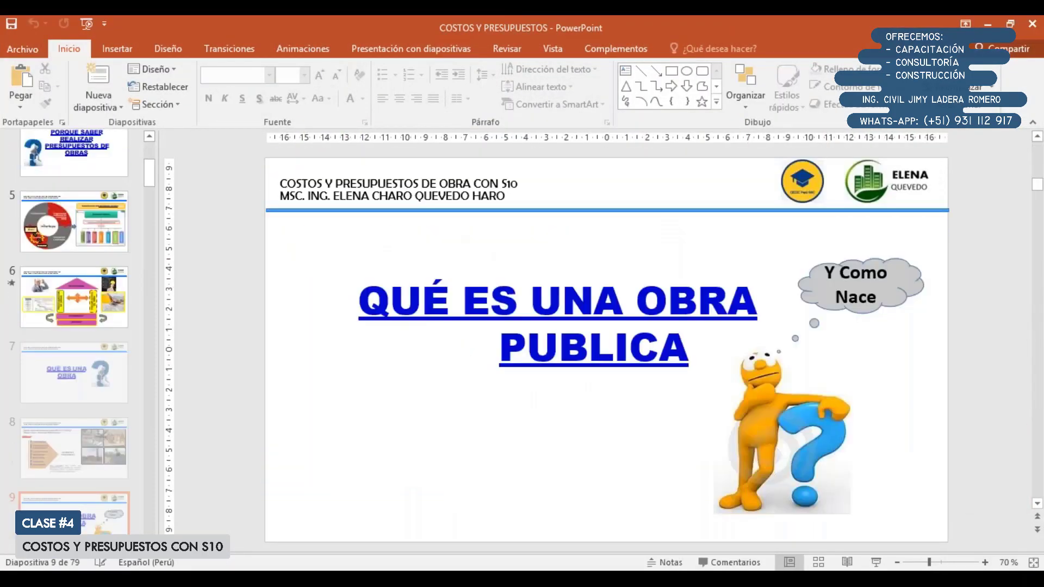
pyautogui.scroll(-10, 736, 362)
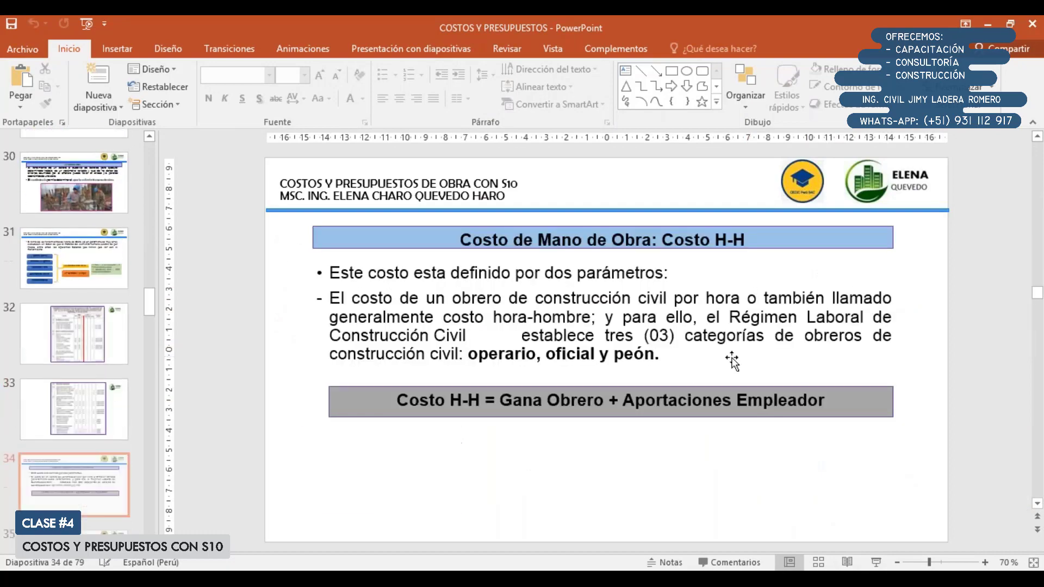
pyautogui.scroll(3, 736, 363)
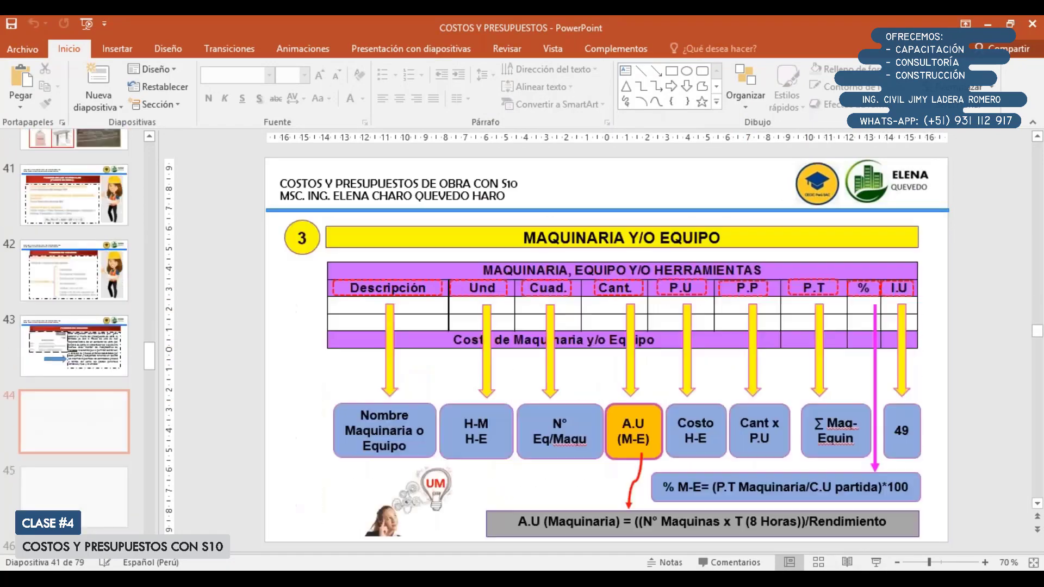
pyautogui.scroll(-1, 718, 386)
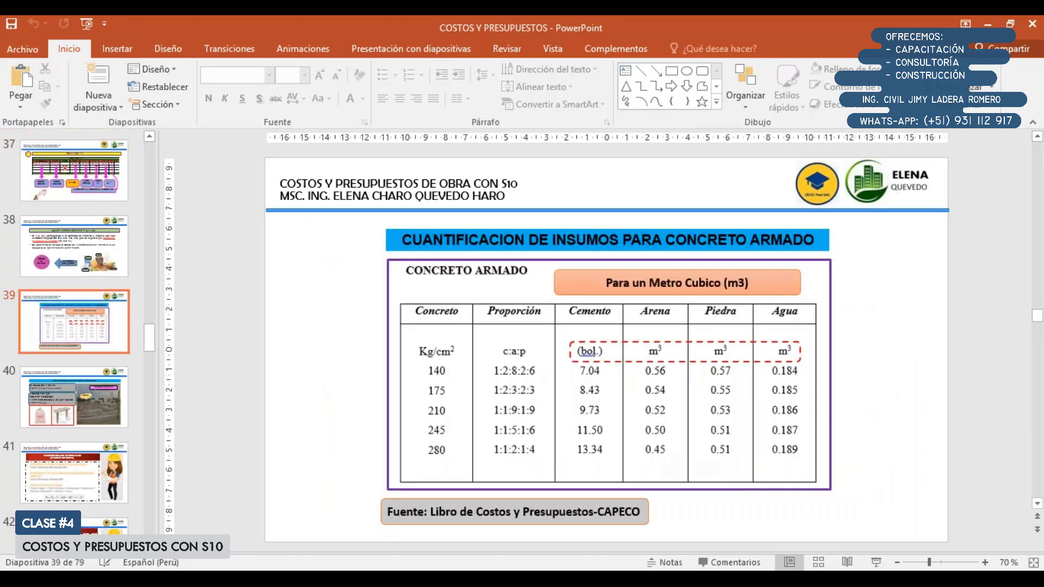
pyautogui.scroll(3, 718, 386)
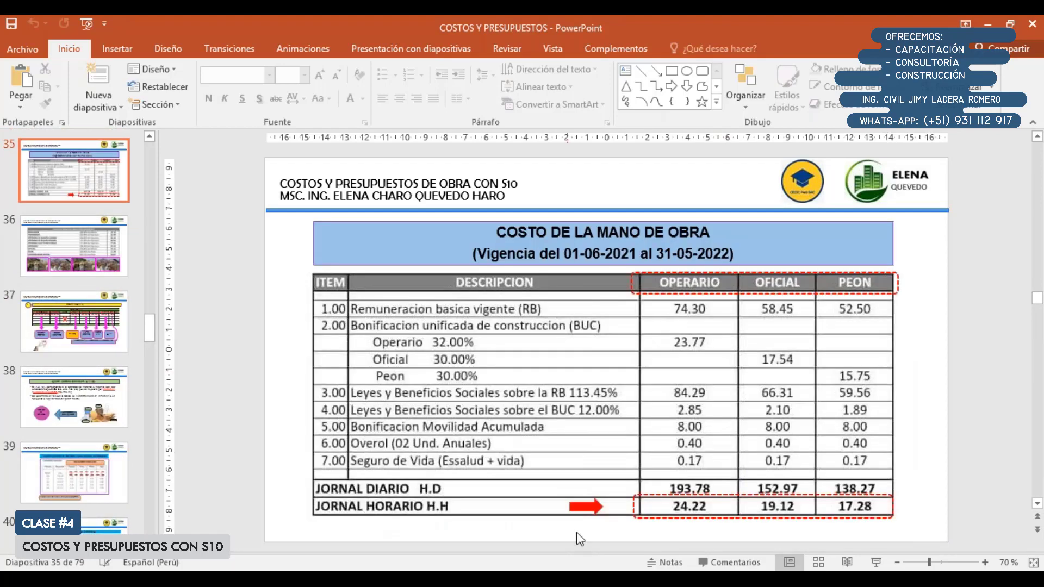
# Step: Return to S10 Presupuestos and set the OPERARIO price to 24.22
pyautogui.hotkey('alt', 'Tab')
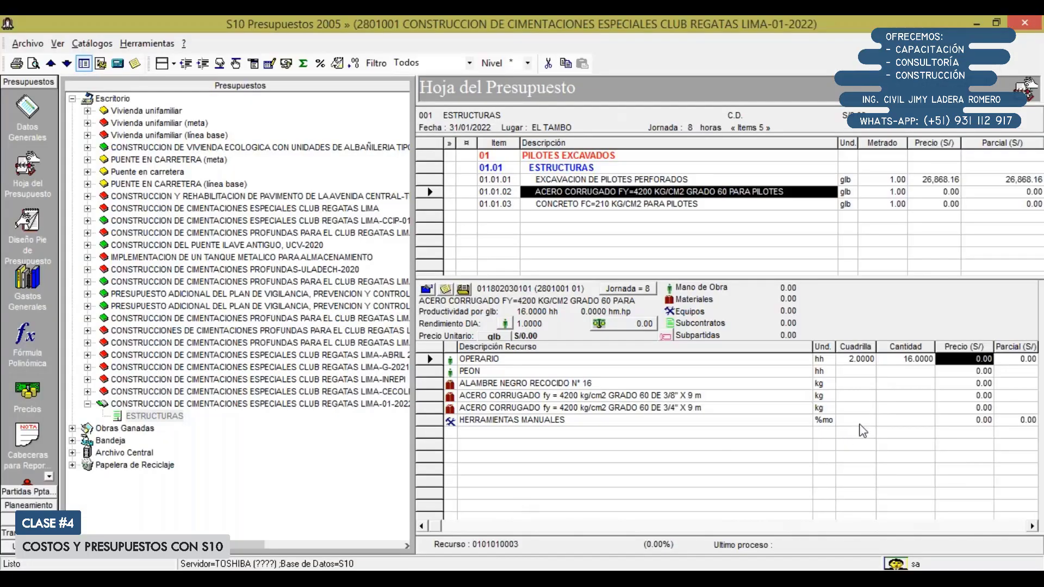
pyautogui.write('24.22')
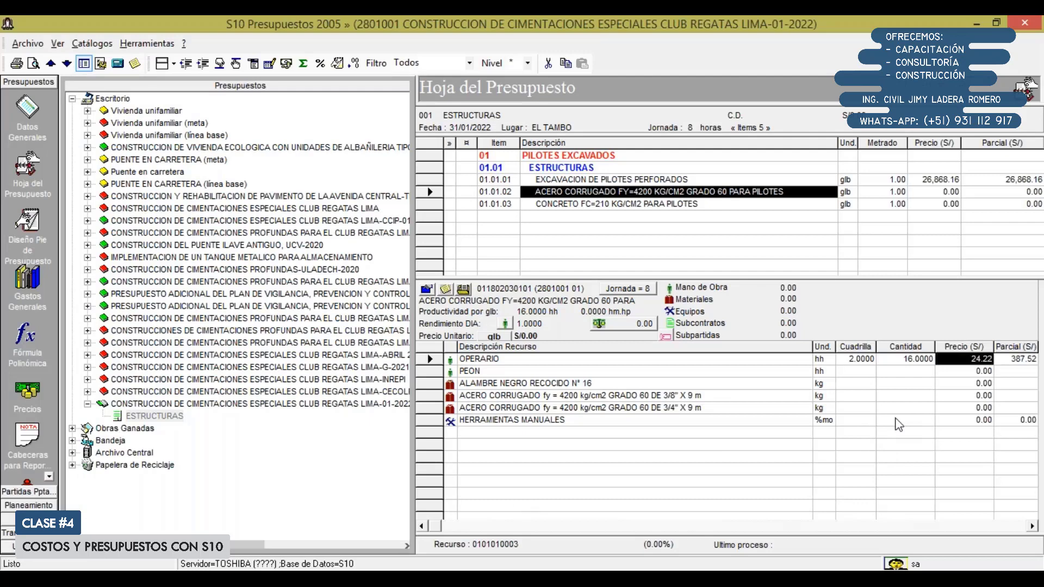
pyautogui.press('Return')
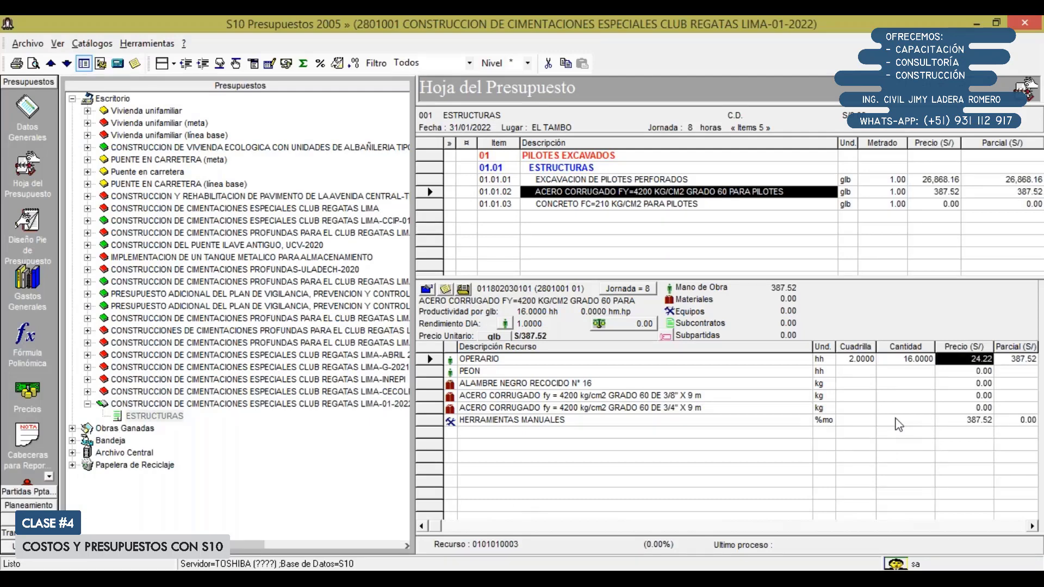
# Step: Set the PEON crew to 4 in the corrugated steel analysis
pyautogui.click(848, 374)
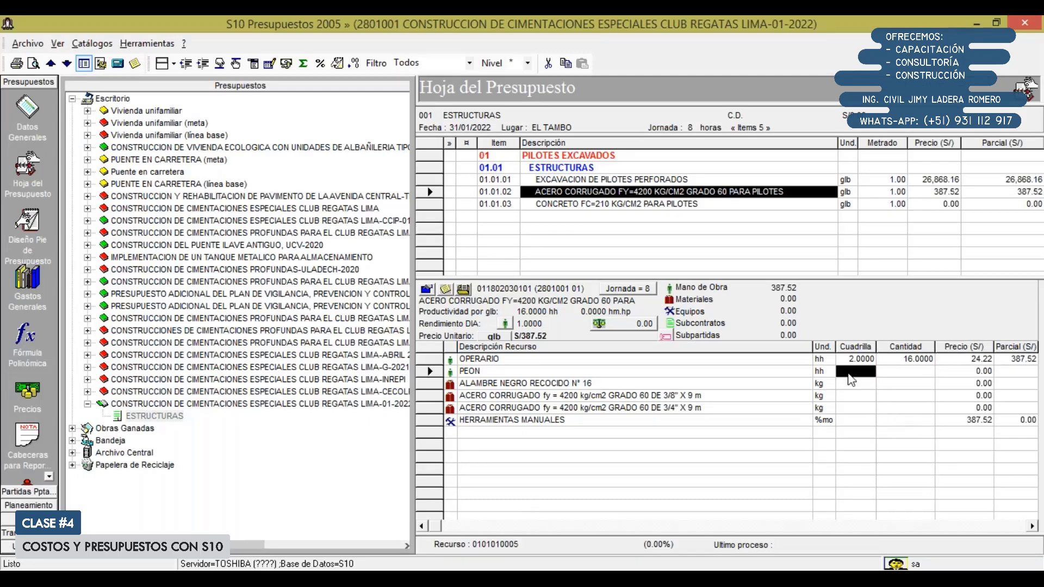
pyautogui.write('4')
pyautogui.press('Return')
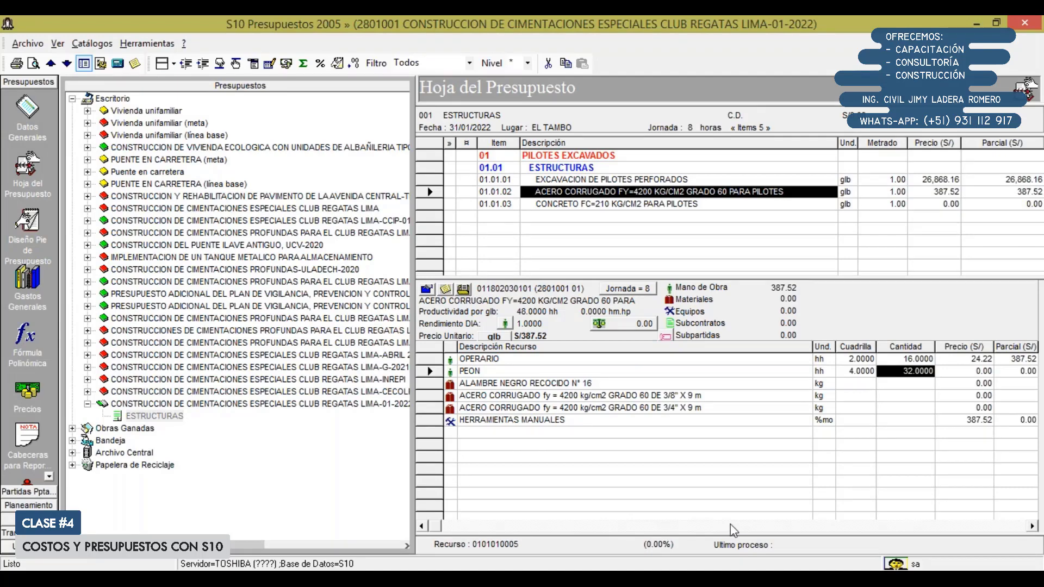
# Step: Check the peón hourly wage on the COSTO DE LA MANO DE OBRA slide in PowerPoint, then set the PEON price to 17.28 in S10
pyautogui.hotkey('alt', 'Tab')
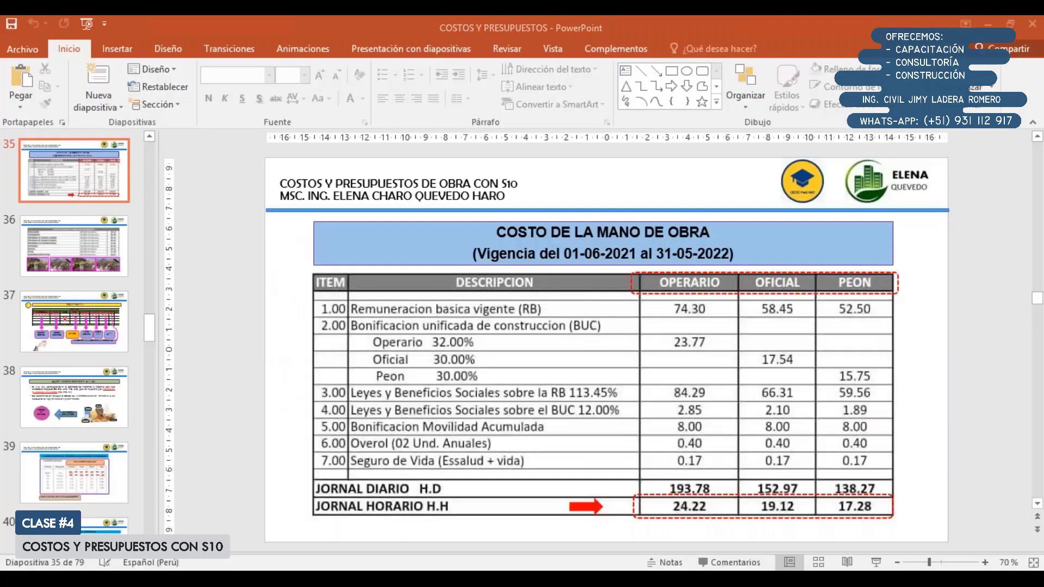
pyautogui.hotkey('alt', 'Tab')
pyautogui.hotkey('alt', 'Tab')
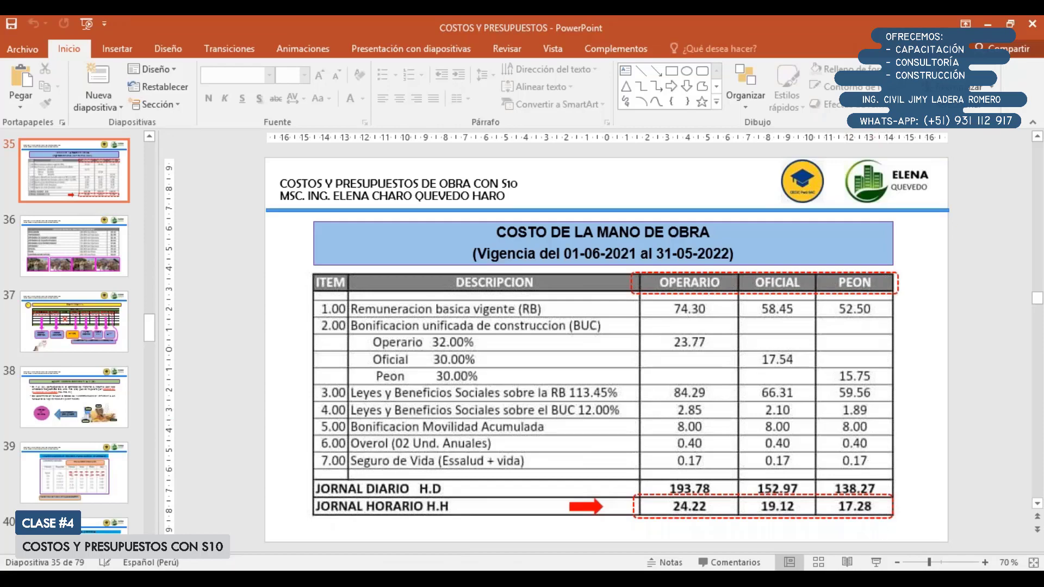
pyautogui.hotkey('alt', 'Tab')
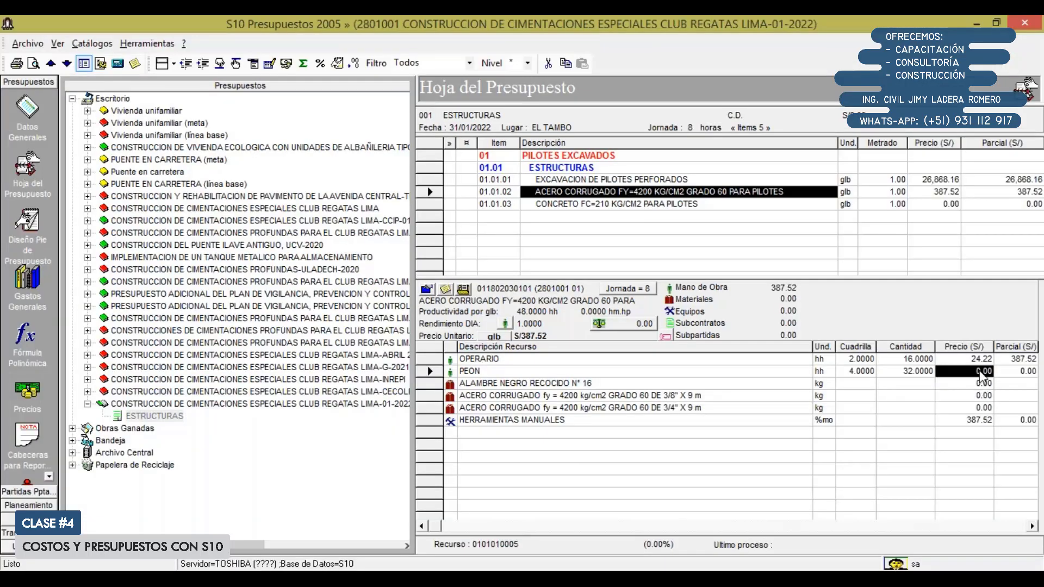
pyautogui.write('17.28')
pyautogui.press('Return')
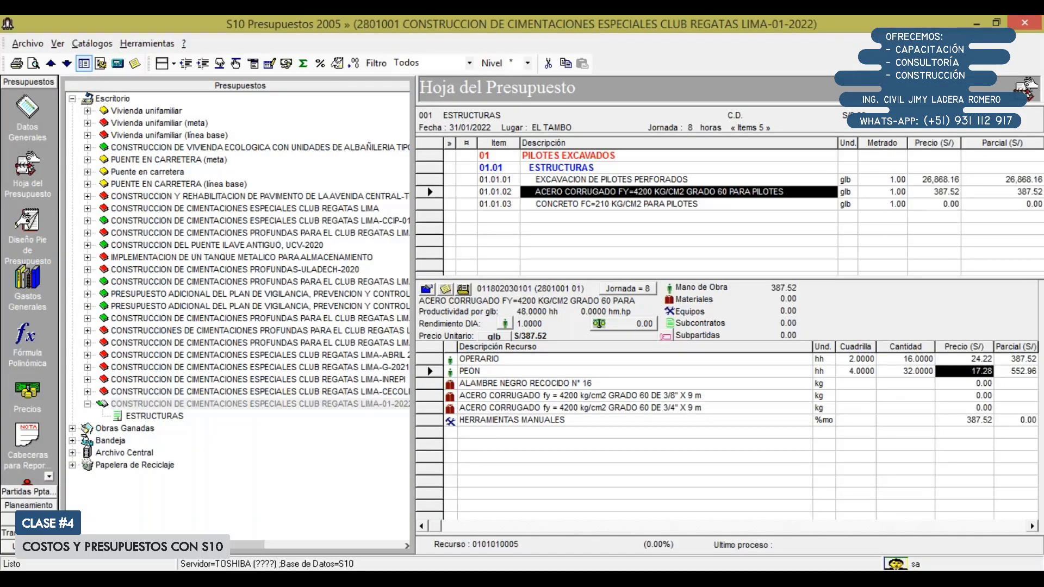
# Step: Set the ALAMBRE NEGRO RECOCIDO N° 16 quantity to 70.59 kg and its price to 4.50
pyautogui.click(858, 384)
pyautogui.click(909, 383)
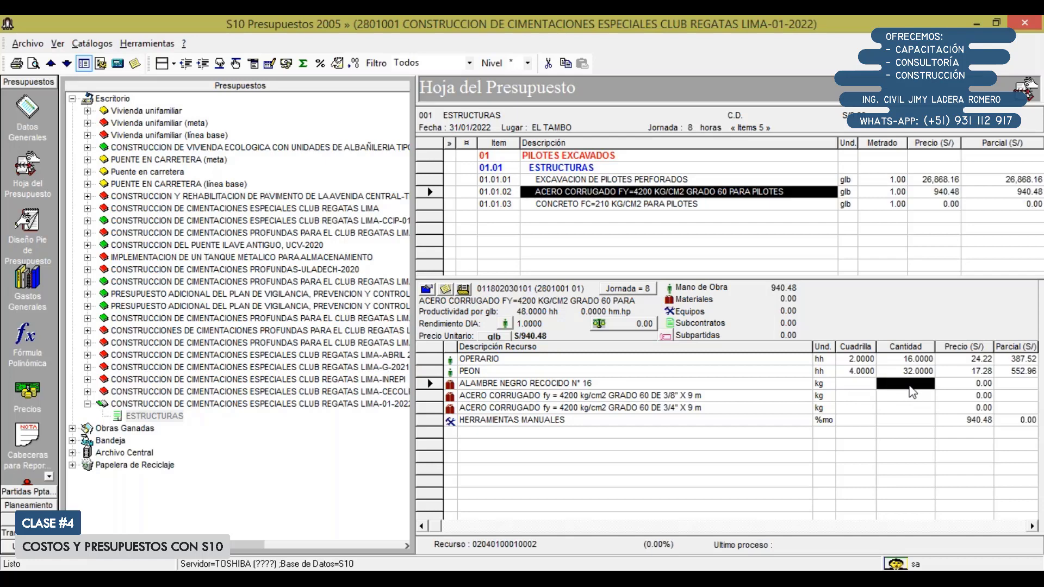
pyautogui.write('70.59')
pyautogui.press('Return')
pyautogui.click(963, 383)
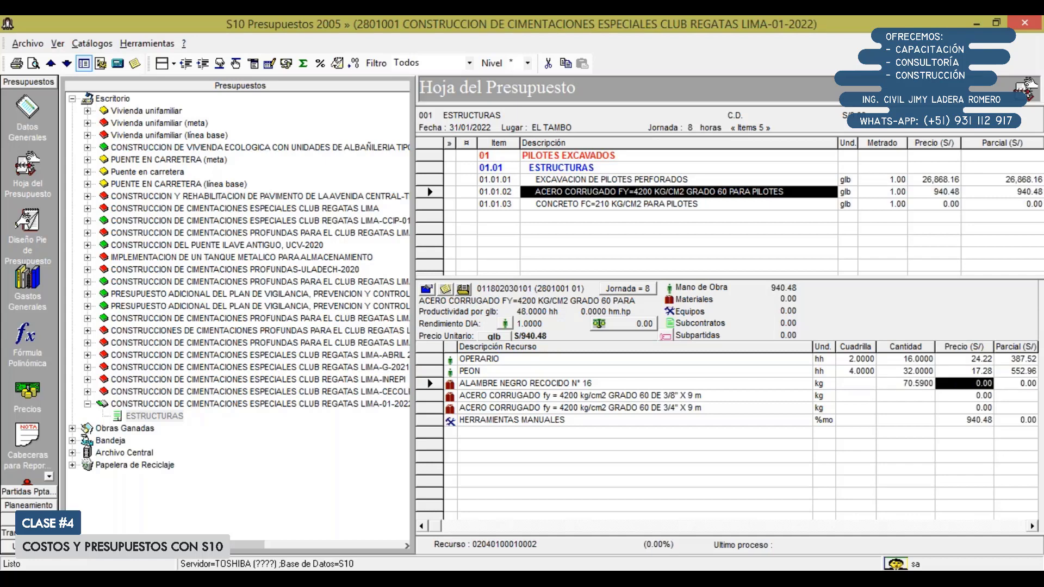
pyautogui.write('4.5')
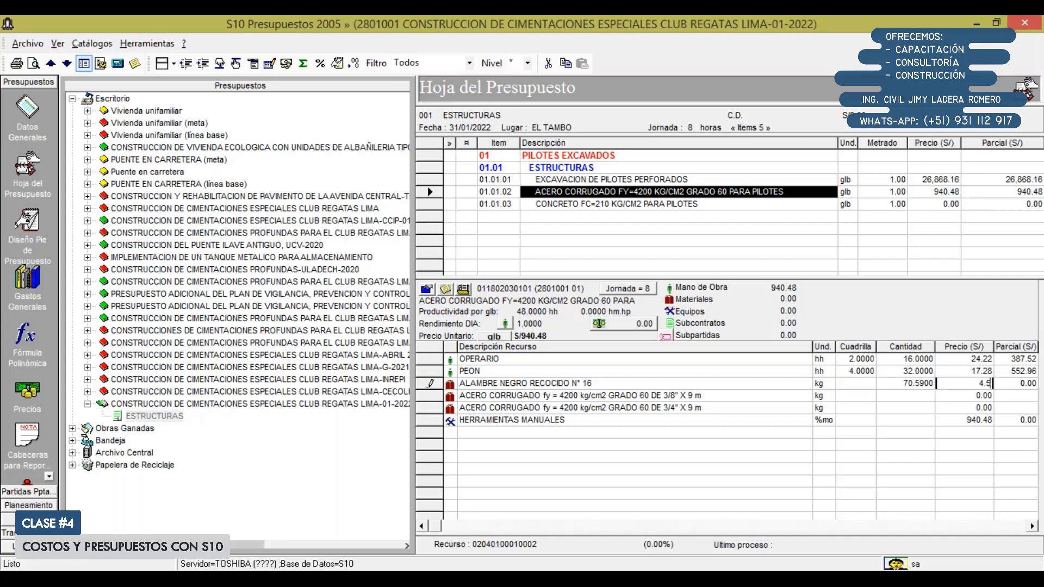
pyautogui.press('Return')
# Step: Set the quantity of the 3/8" corrugated steel resource to 395.64 kg and its price to 4.00
pyautogui.click(905, 396)
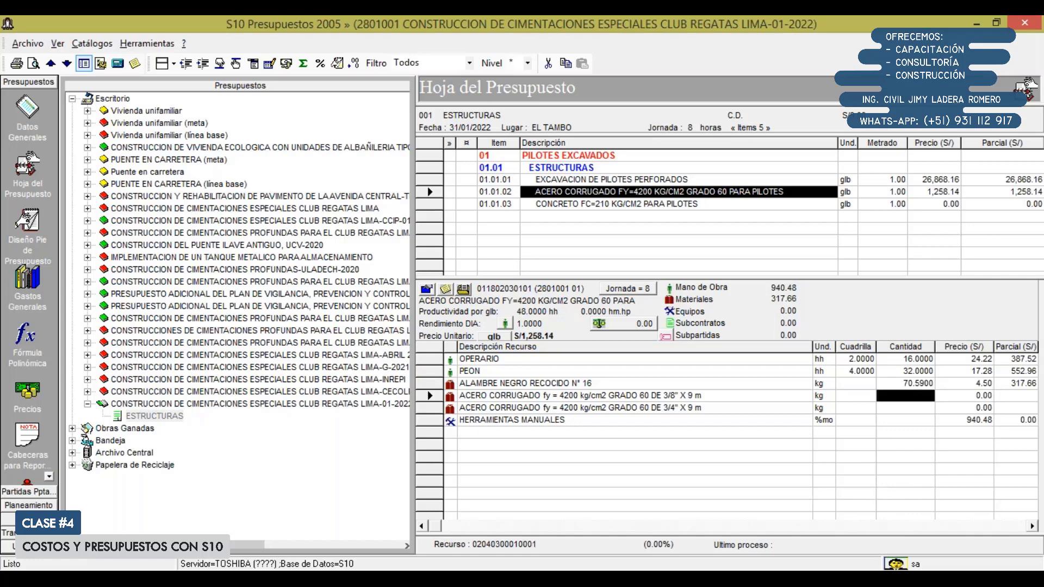
pyautogui.write('3')
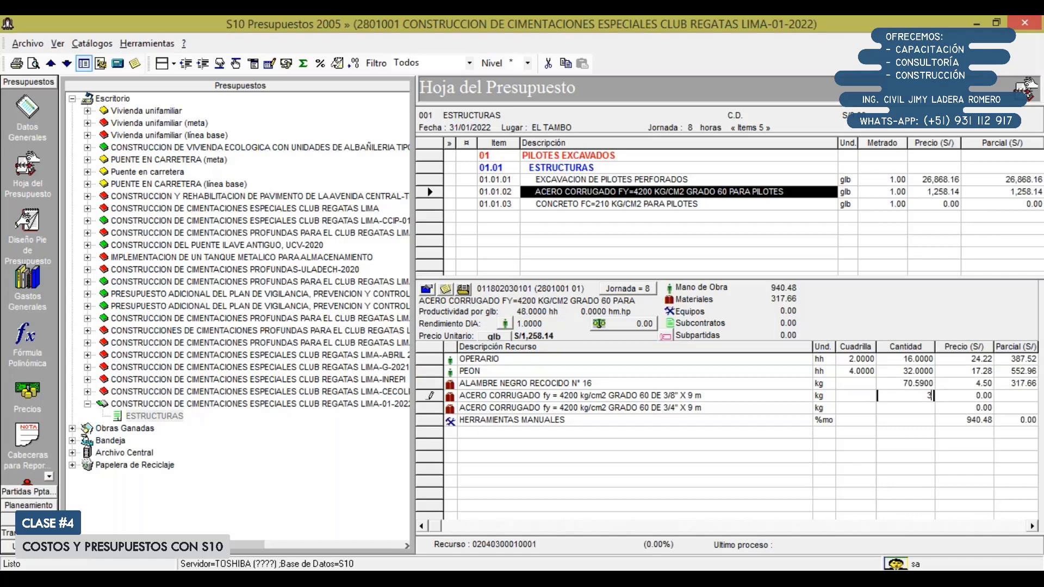
pyautogui.write('95.64')
pyautogui.press('Return')
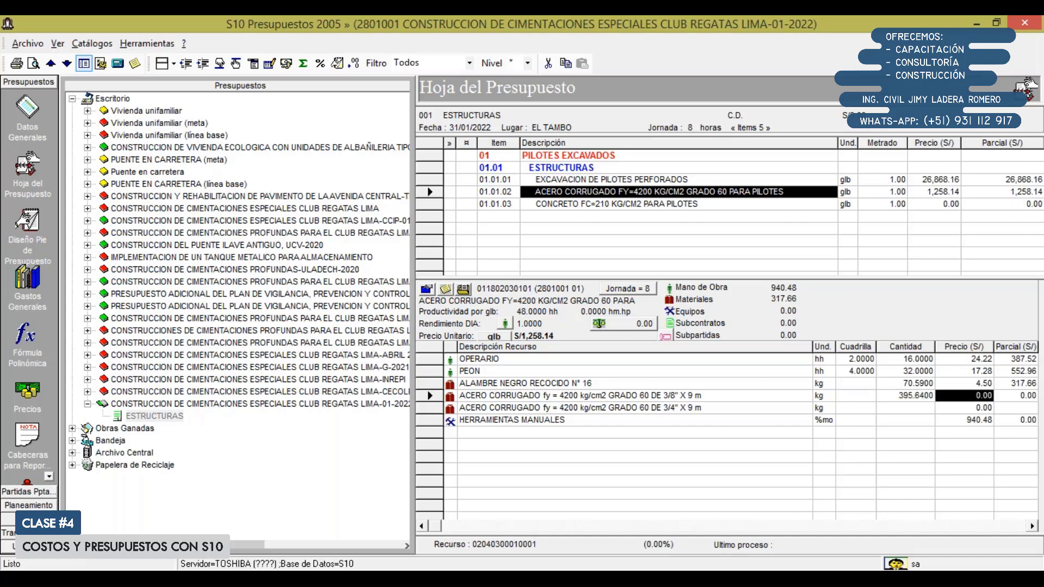
pyautogui.write('4')
pyautogui.press('Return')
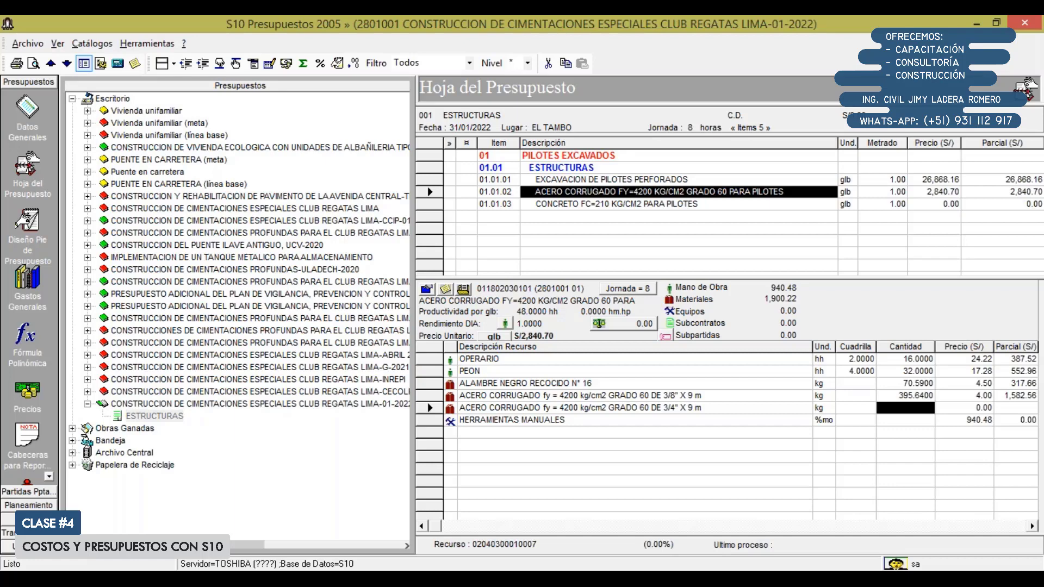
# Step: Set the quantity of the 3/4" corrugated steel resource to 1,016.06 kg and its price to 4.00
pyautogui.write('1,016')
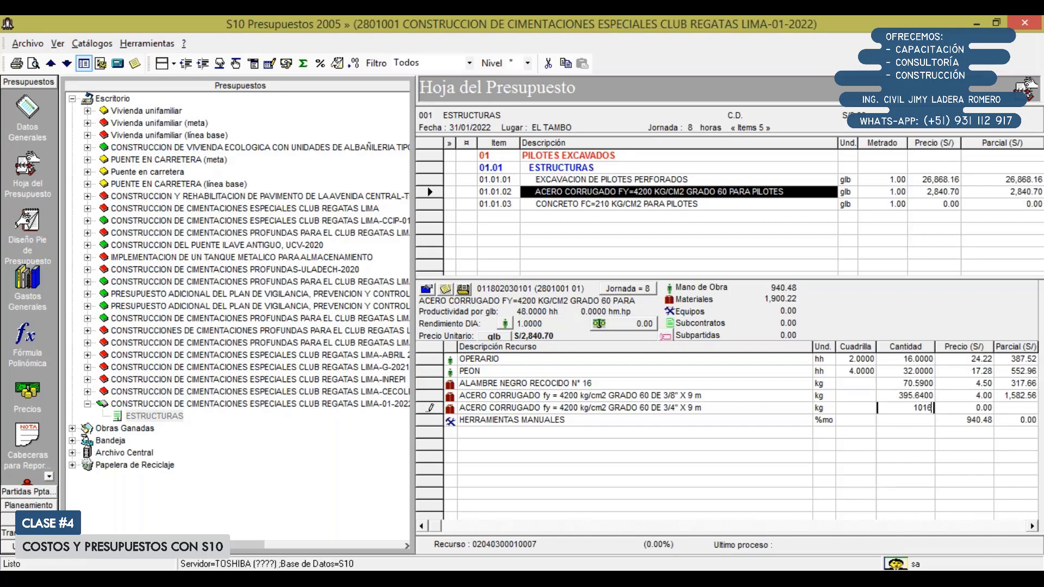
pyautogui.write('.06')
pyautogui.press('Return')
pyautogui.write('4')
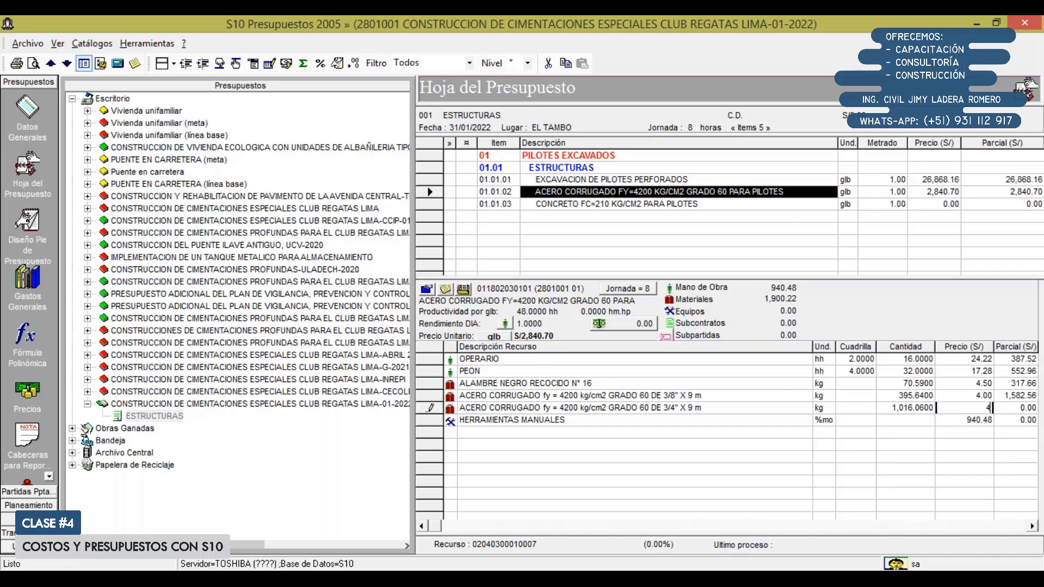
pyautogui.press('Return')
# Step: Set the HERRAMIENTAS MANUALES quantity to 5 %mo in the corrugated steel analysis
pyautogui.press('Down')
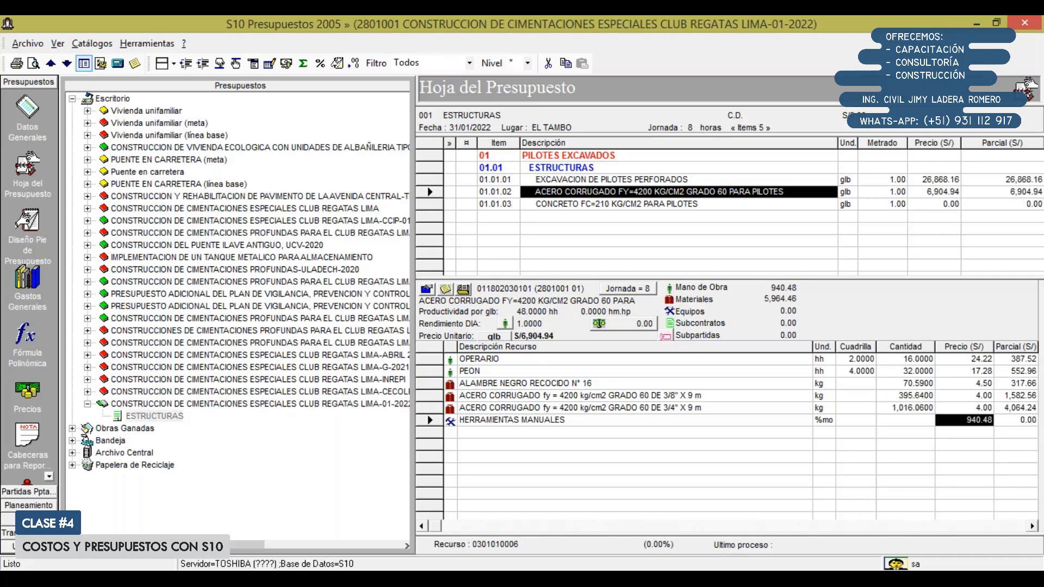
pyautogui.press('Left')
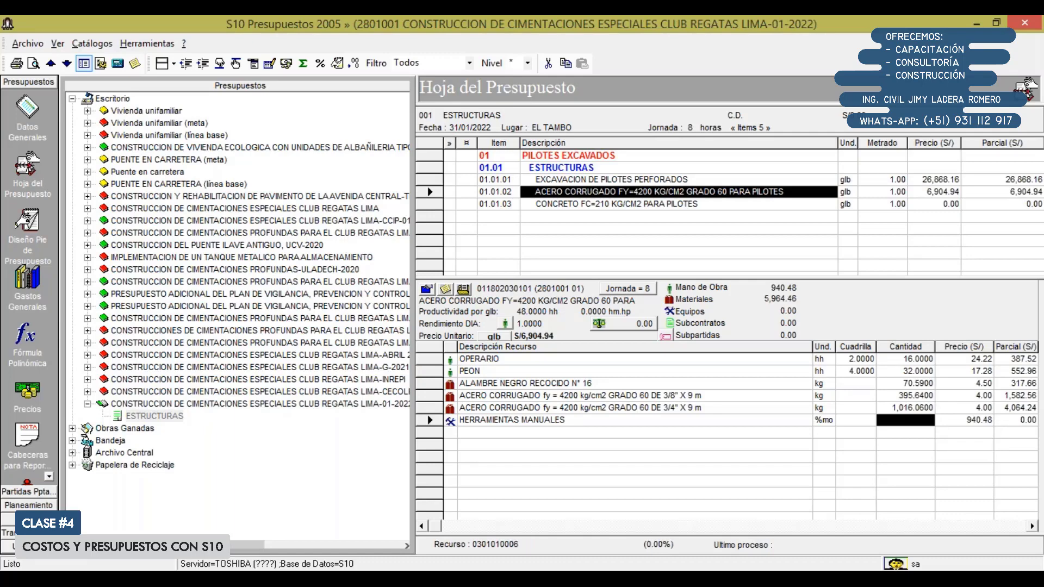
pyautogui.write('5')
pyautogui.press('Return')
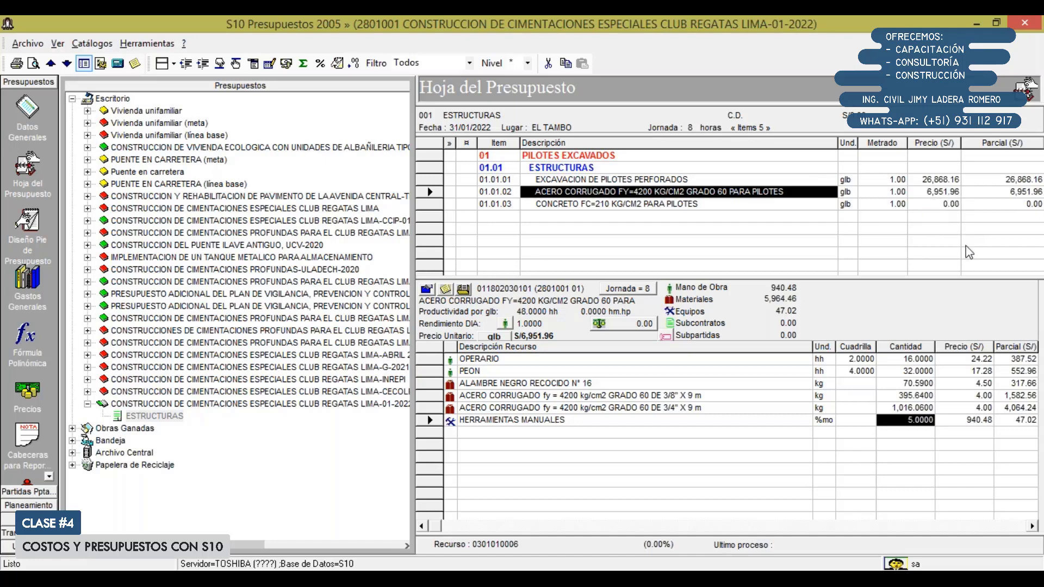
# Step: Select the item CONCRETO FC=210 KG/CM2 PARA PILOTES, then switch to A.C.U.pdf in Acrobat Reader and read the resources of partida 01.03
pyautogui.click(785, 204)
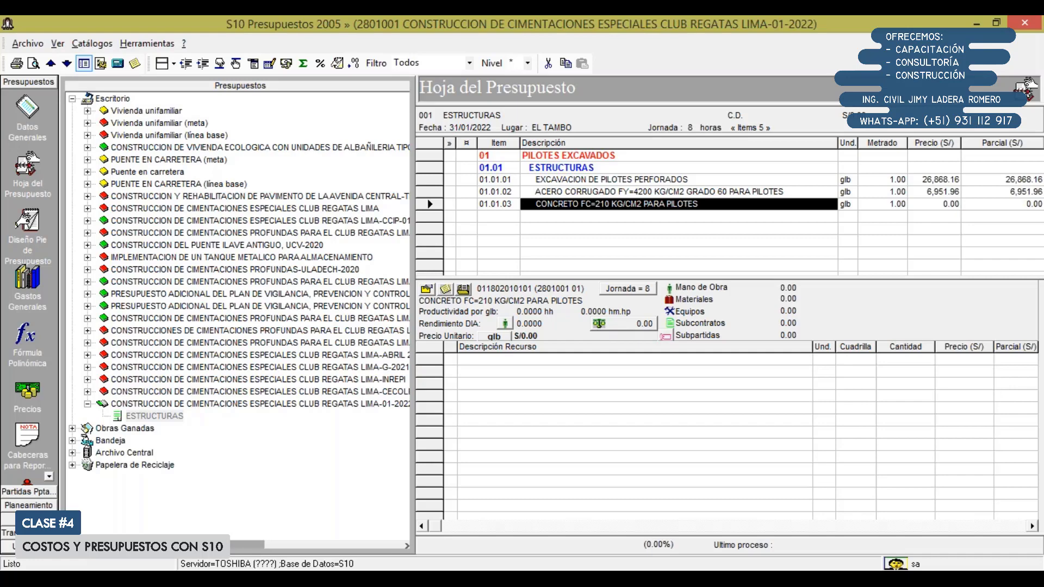
pyautogui.click(276, 525)
pyautogui.scroll(-5, 281, 492)
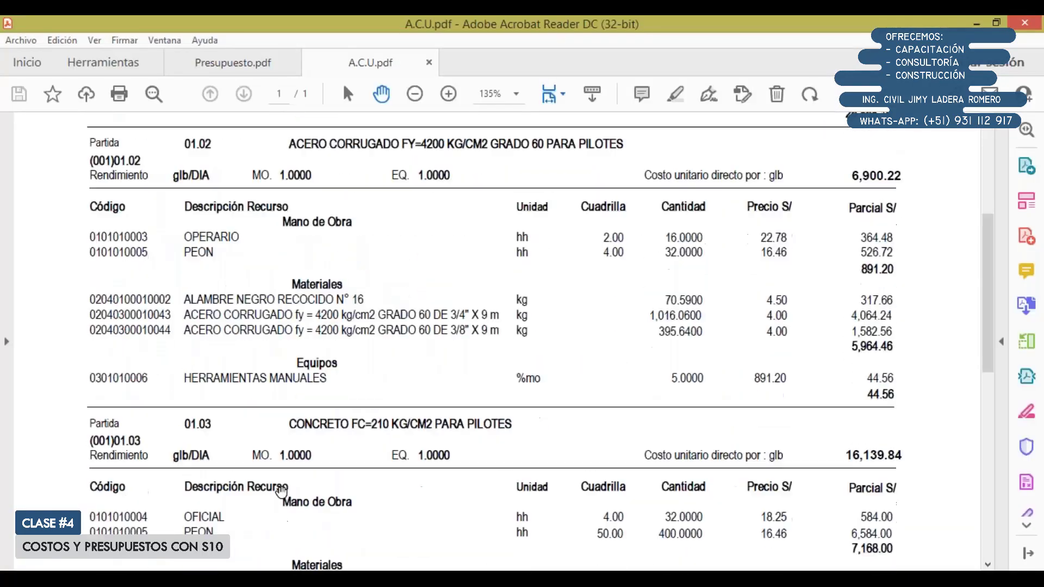
pyautogui.scroll(-5, 281, 492)
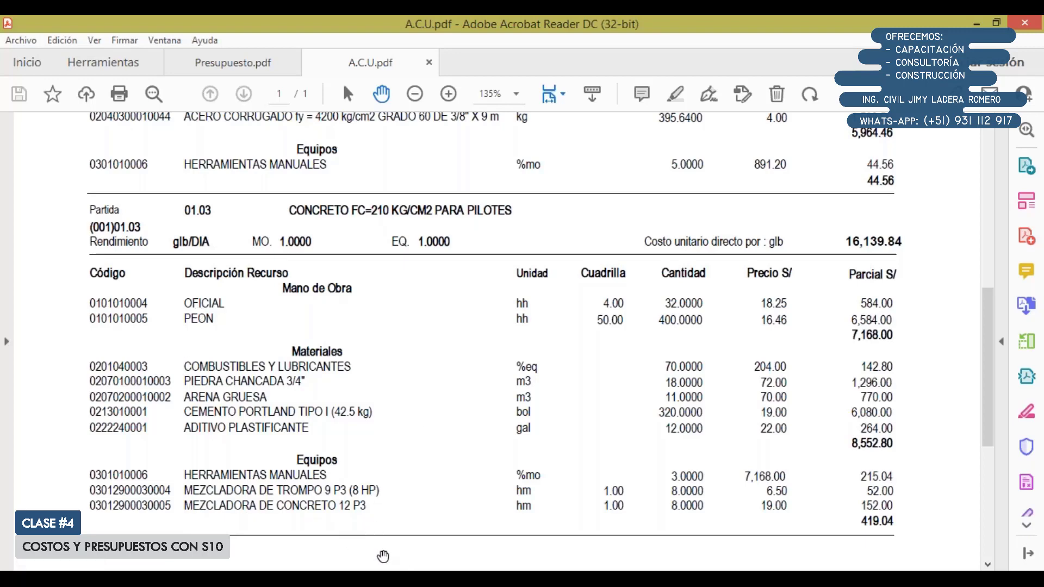
# Step: Return to S10 and pick OFICIAL and PEON from the PERSONAL OBRERO group of the resource catalogue for the concrete item
pyautogui.hotkey('alt', 'Tab')
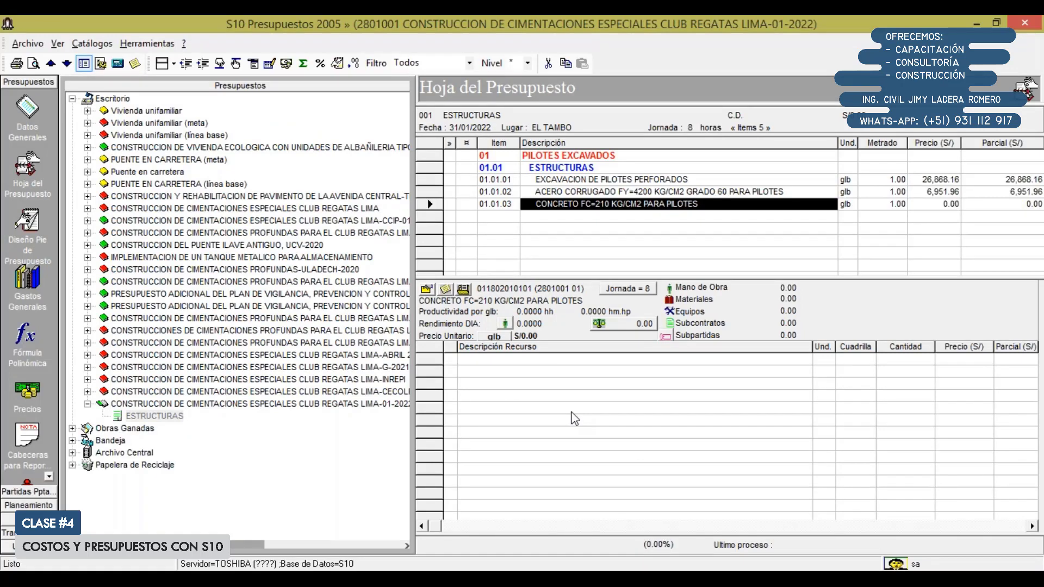
pyautogui.rightClick(507, 373)
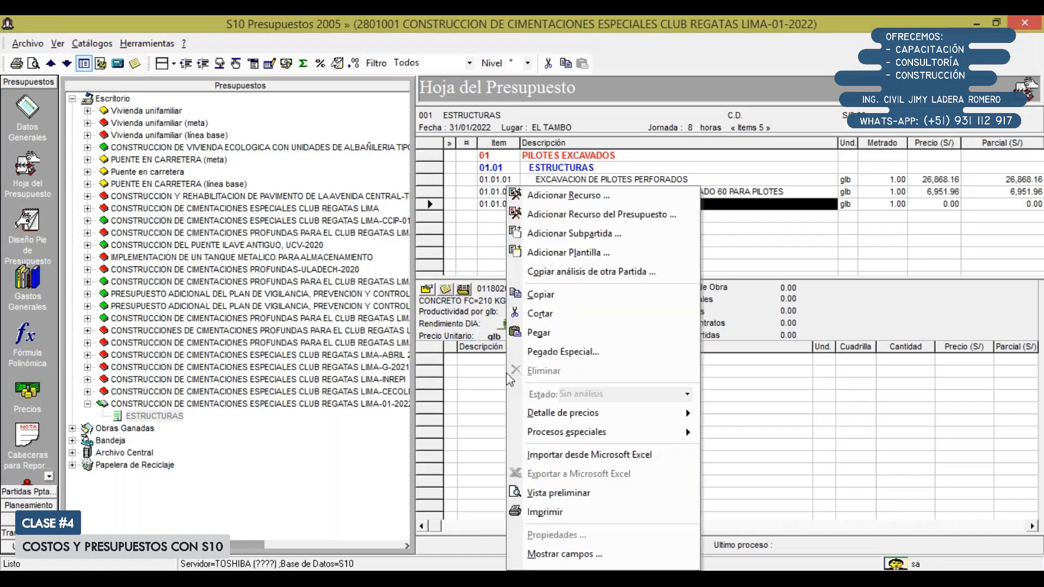
pyautogui.click(562, 198)
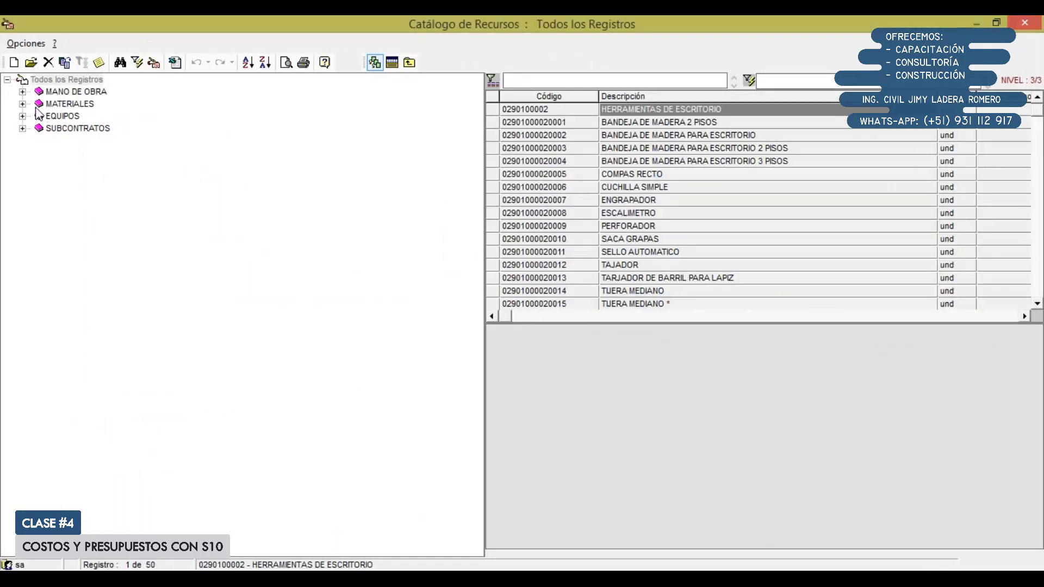
pyautogui.click(38, 103)
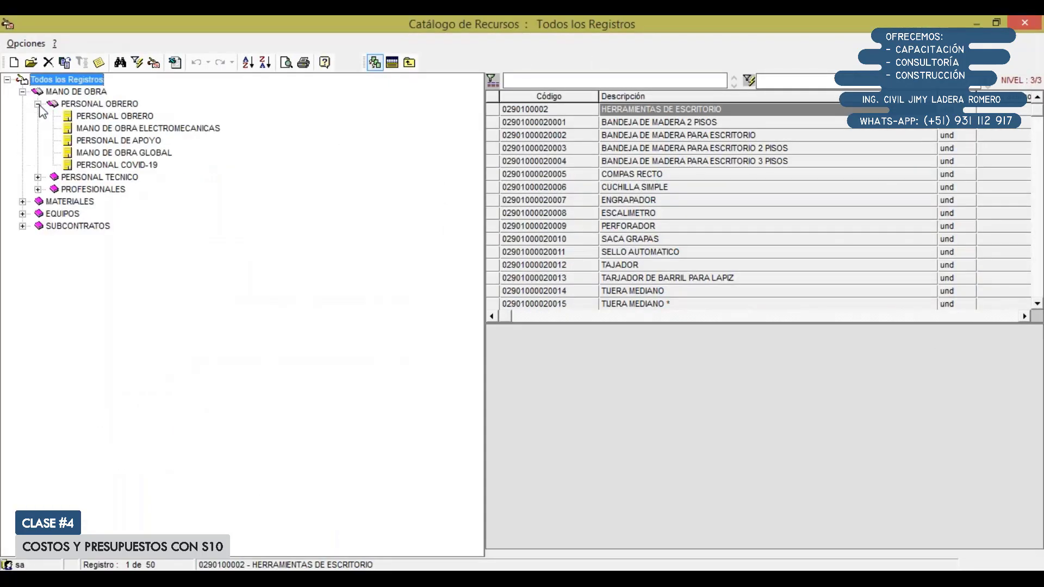
pyautogui.click(92, 119)
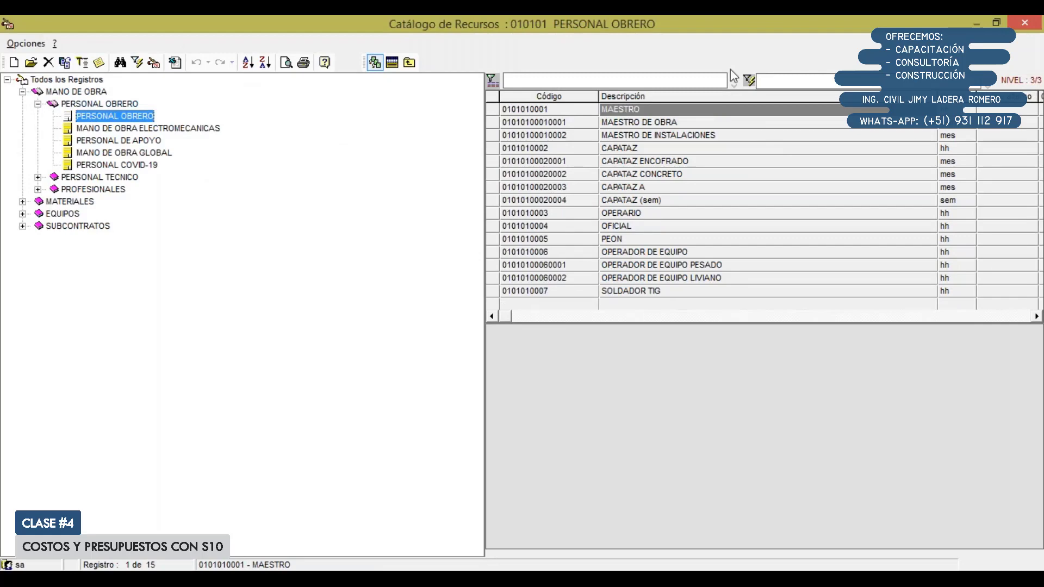
pyautogui.click(639, 227)
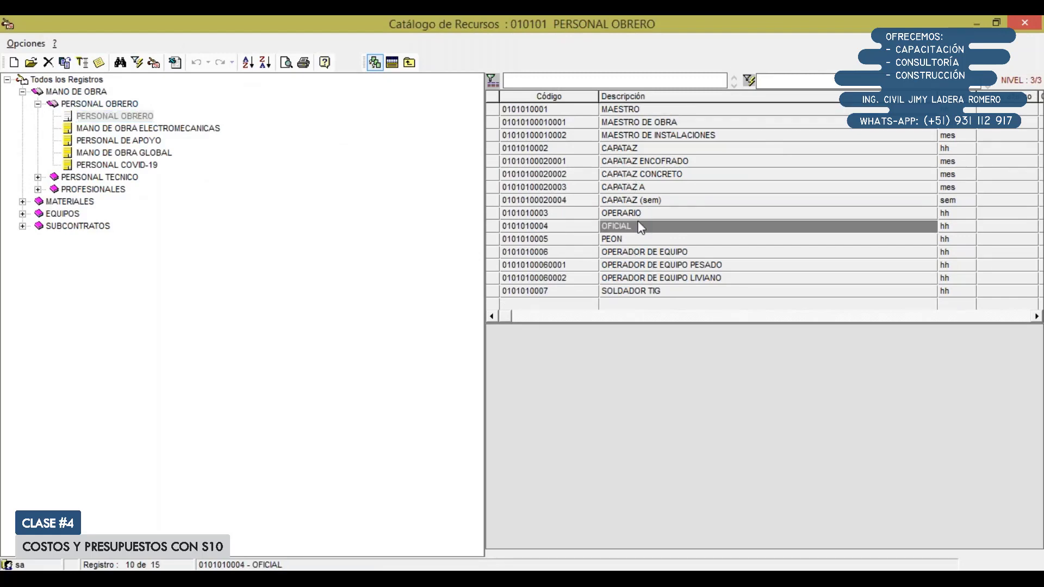
pyautogui.click(615, 240)
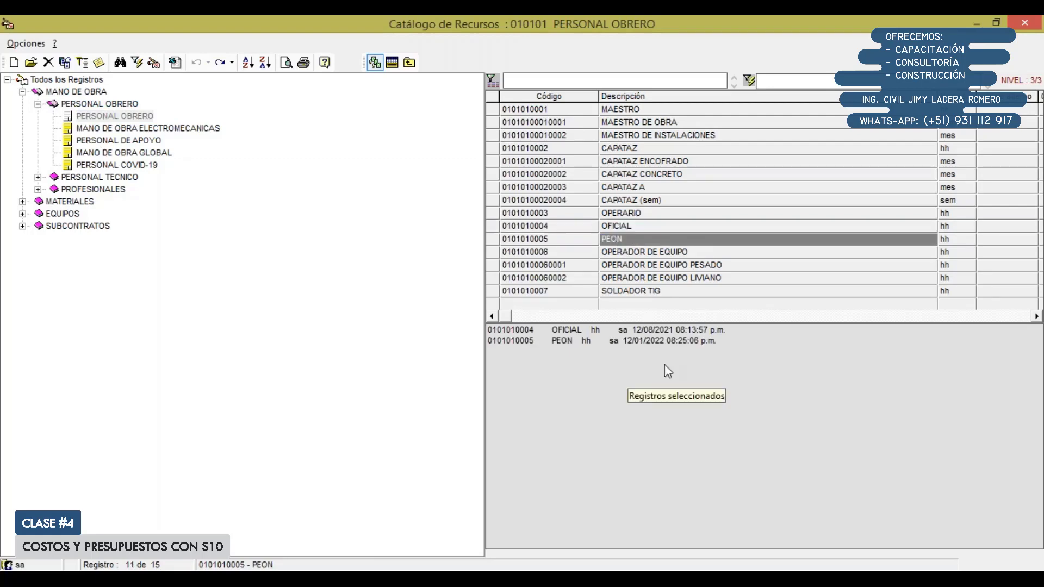
# Step: Collapse the MANO DE OBRA branch and show the COMBUSTIBLES Y LUBRICANTES subgroup under MATERIALES, COMBUSTIBLES LUBRICANTES
pyautogui.click(38, 104)
pyautogui.click(23, 92)
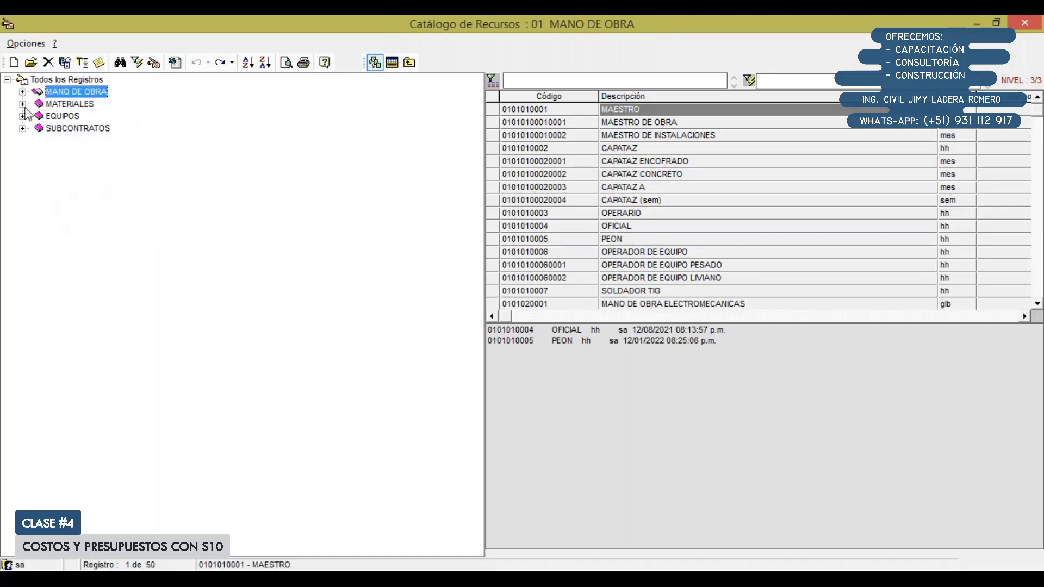
pyautogui.click(23, 104)
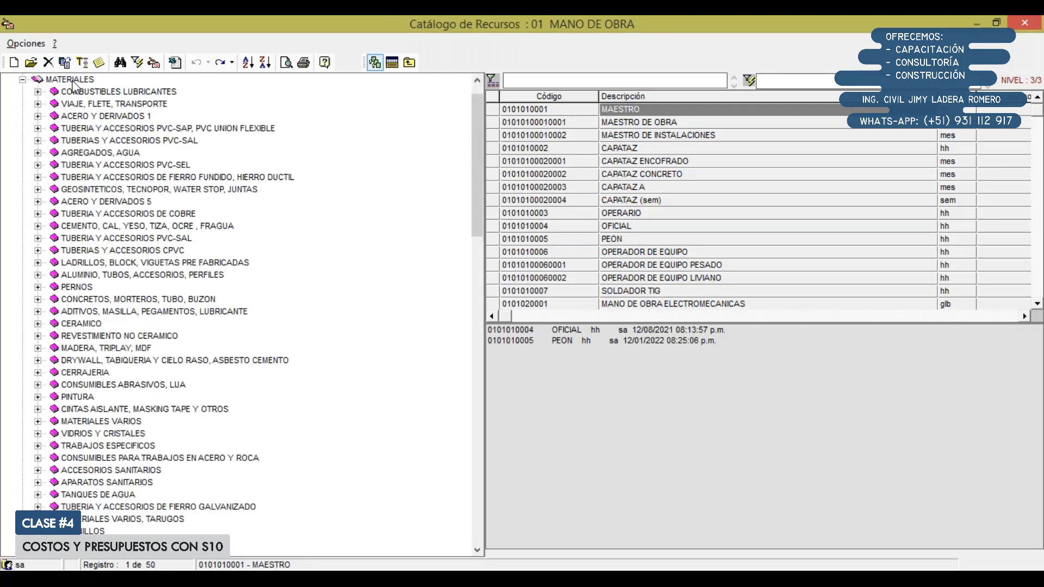
pyautogui.click(74, 81)
pyautogui.click(37, 92)
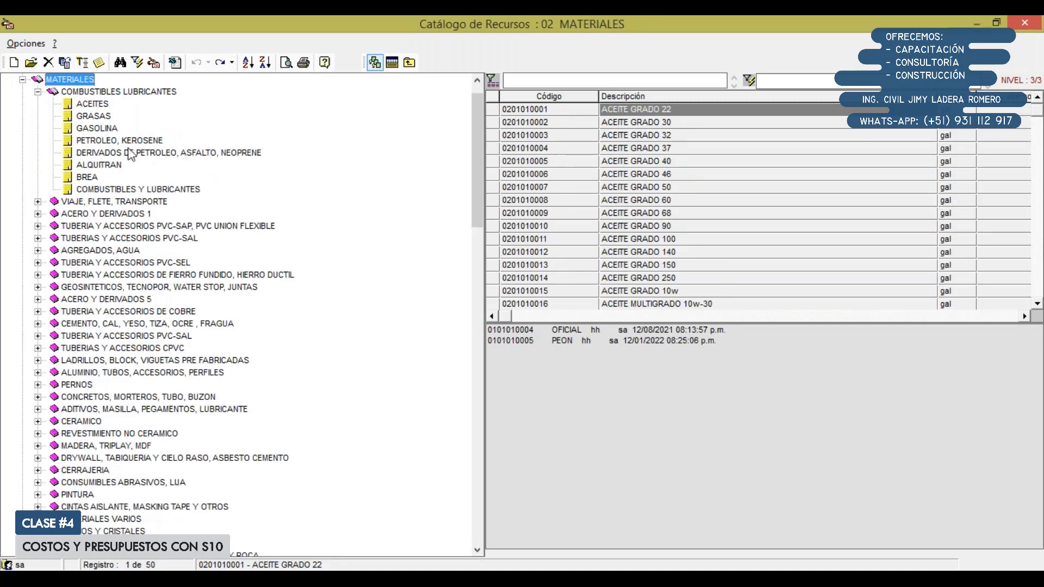
pyautogui.click(142, 189)
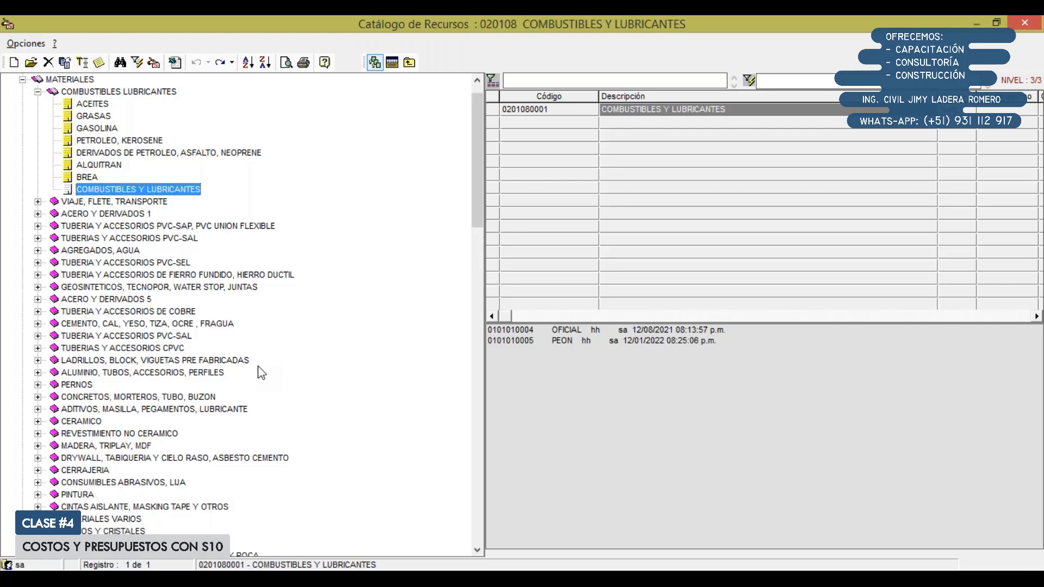
pyautogui.click(127, 93)
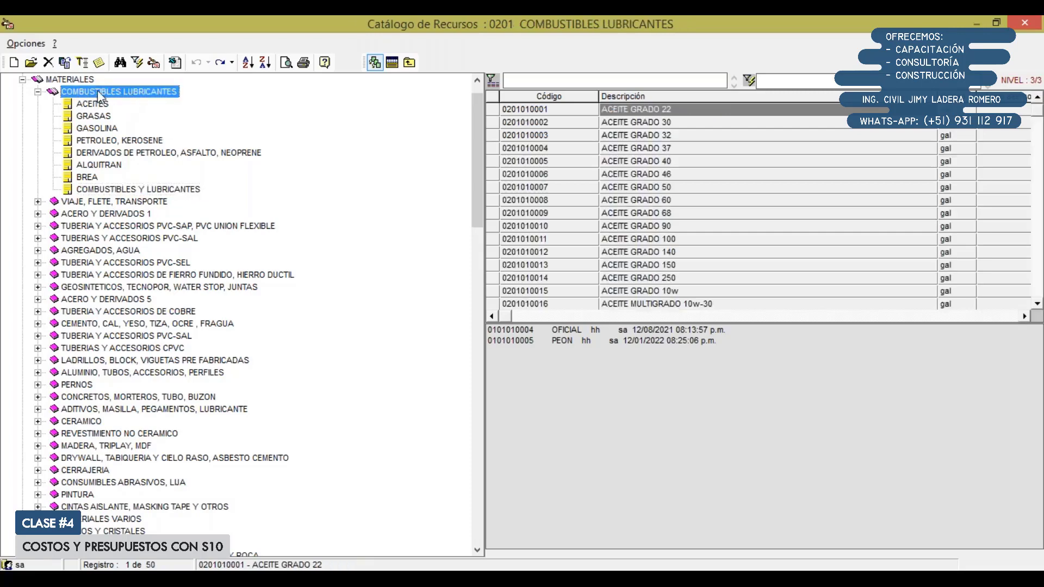
pyautogui.rightClick(156, 101)
pyautogui.click(218, 103)
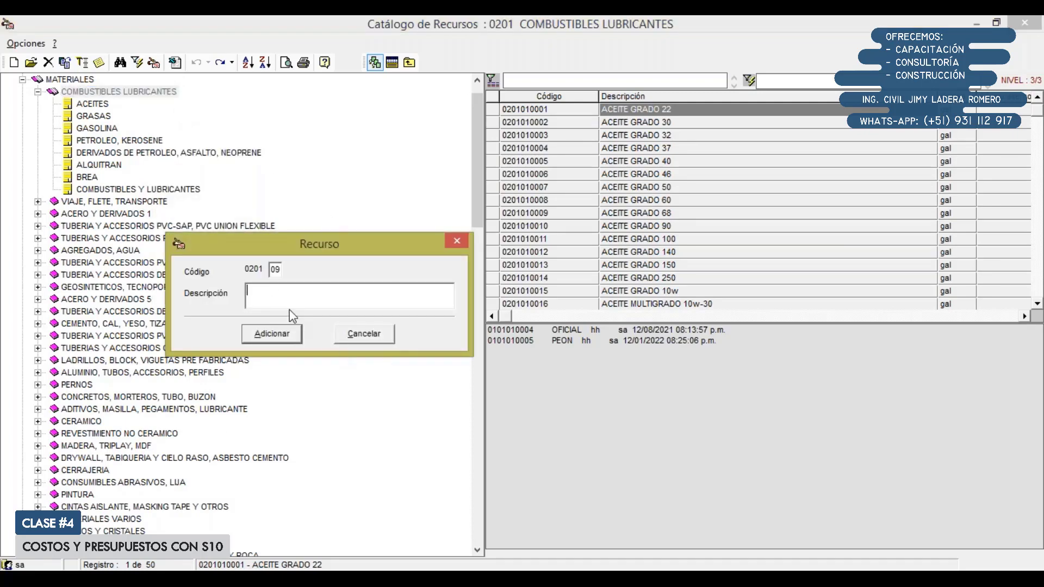
pyautogui.write('COMBUSTIBLES Y LUBRICAN')
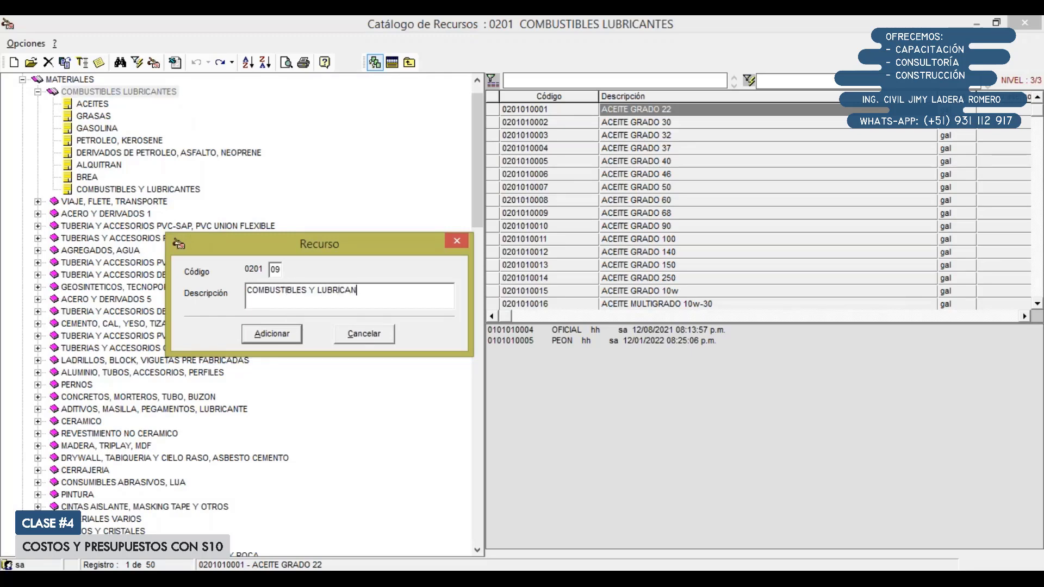
pyautogui.write('TES')
pyautogui.click(375, 332)
# Step: Select the COMBUSTIBLES Y LUBRICANTES subgroup and view its blank new-resource form without adding a resource
pyautogui.click(154, 216)
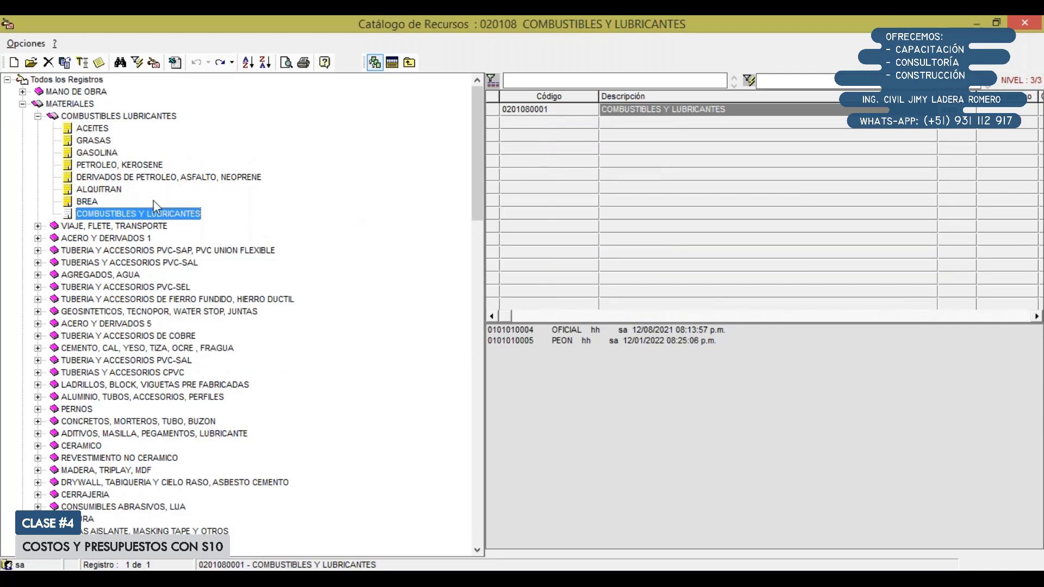
pyautogui.rightClick(676, 137)
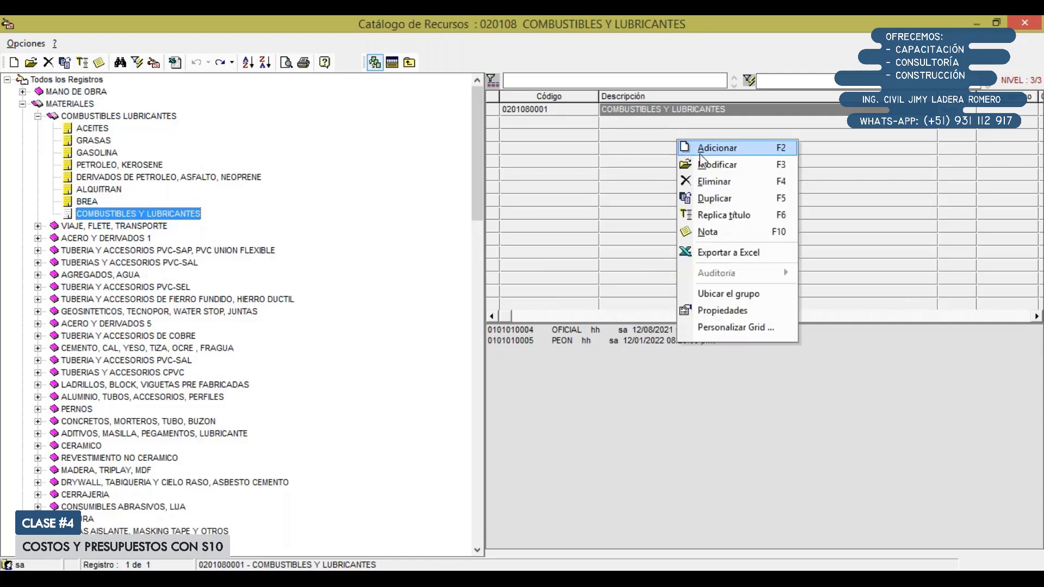
pyautogui.click(699, 150)
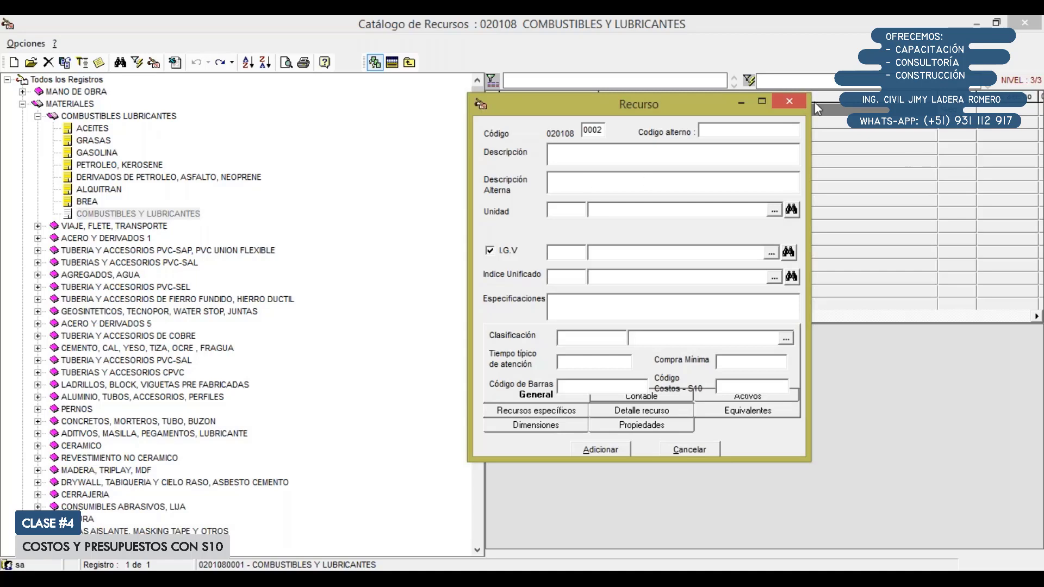
pyautogui.click(789, 99)
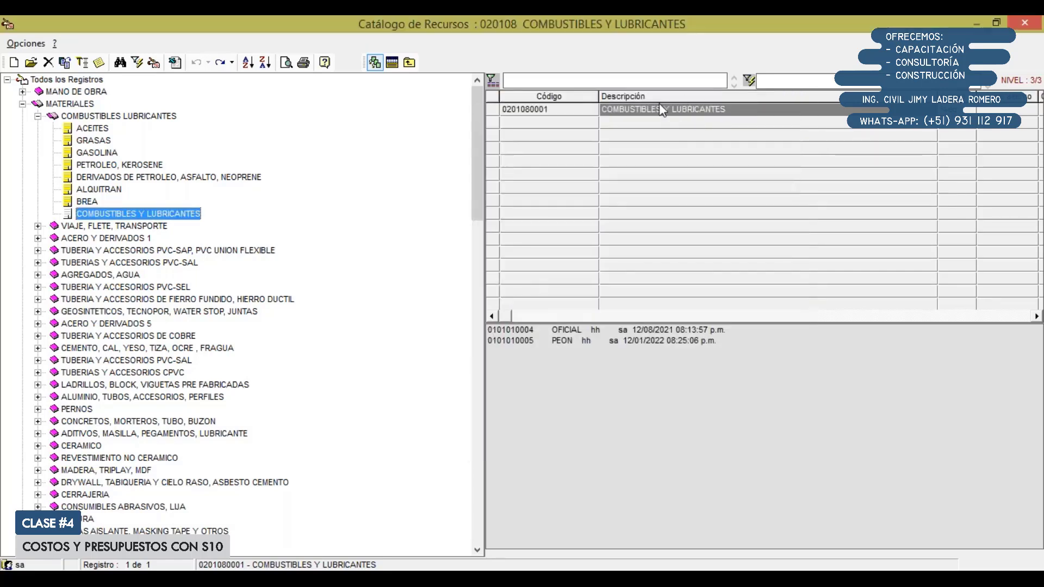
pyautogui.rightClick(696, 194)
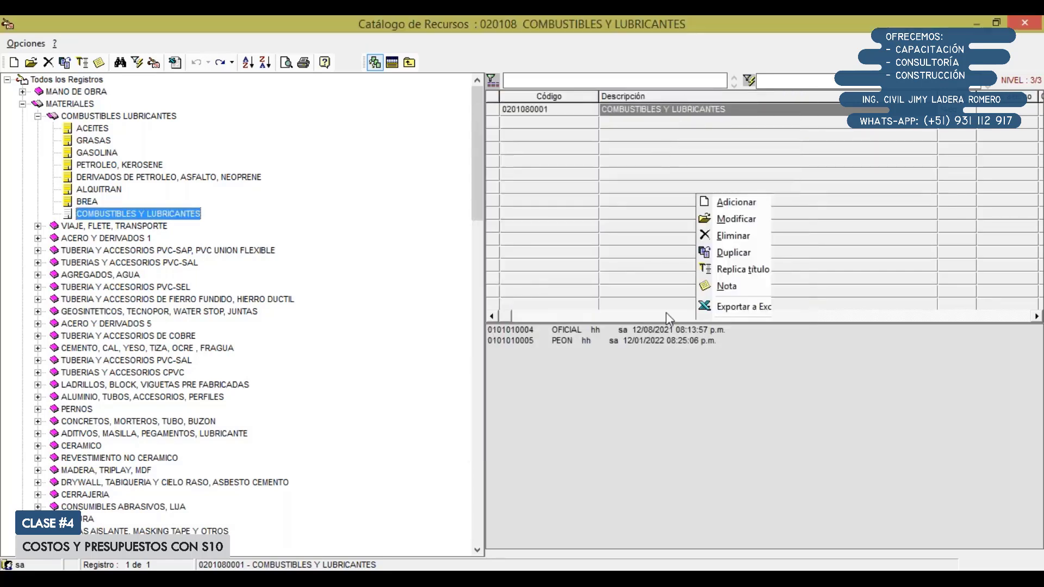
pyautogui.click(731, 203)
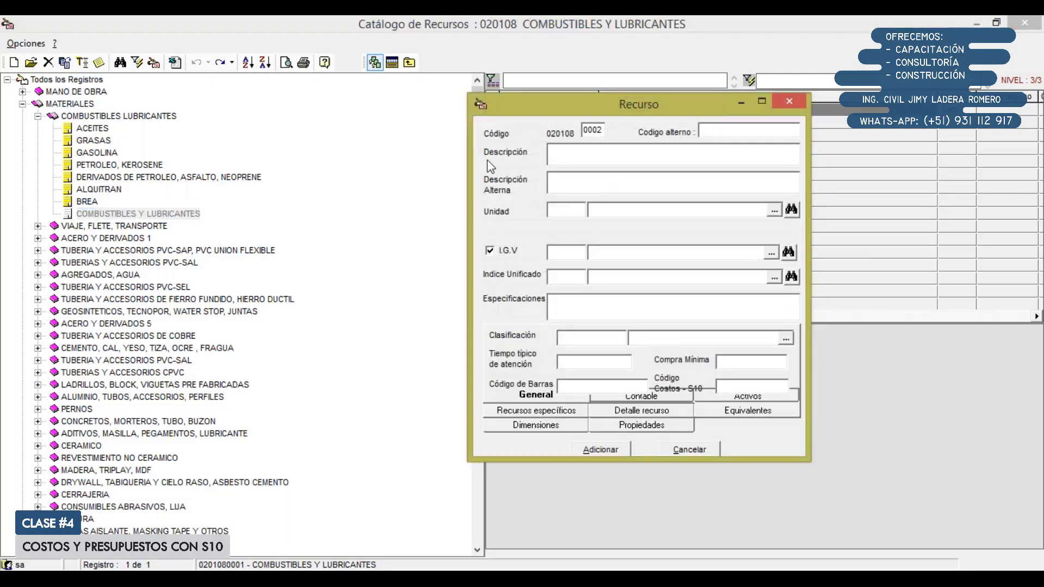
pyautogui.click(797, 102)
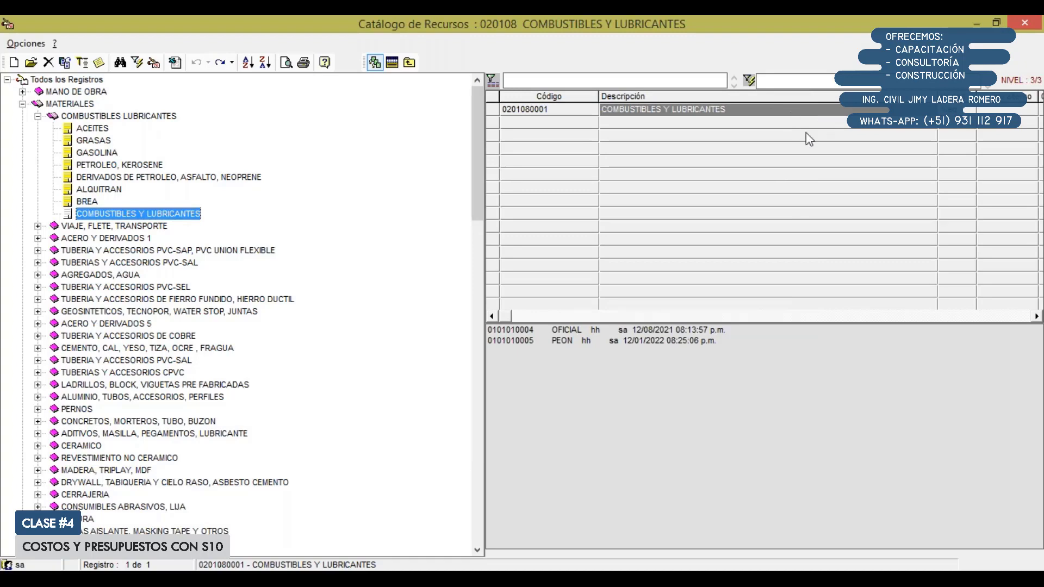
# Step: Open the COMBUSTIBLES Y LUBRICANTES resource for modification, save its data as they are, and pick it for the concrete item
pyautogui.rightClick(799, 147)
pyautogui.click(817, 172)
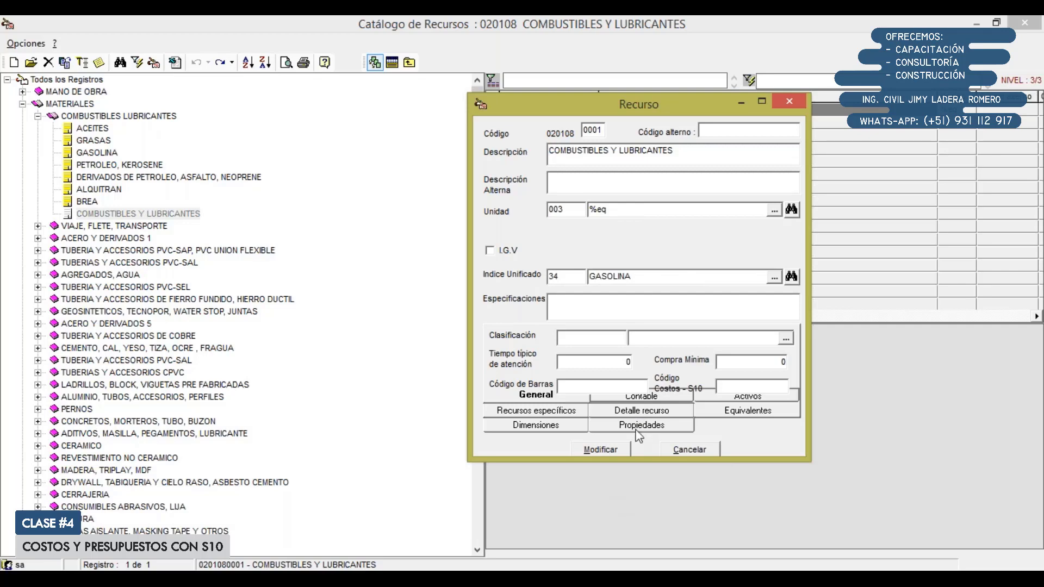
pyautogui.click(600, 450)
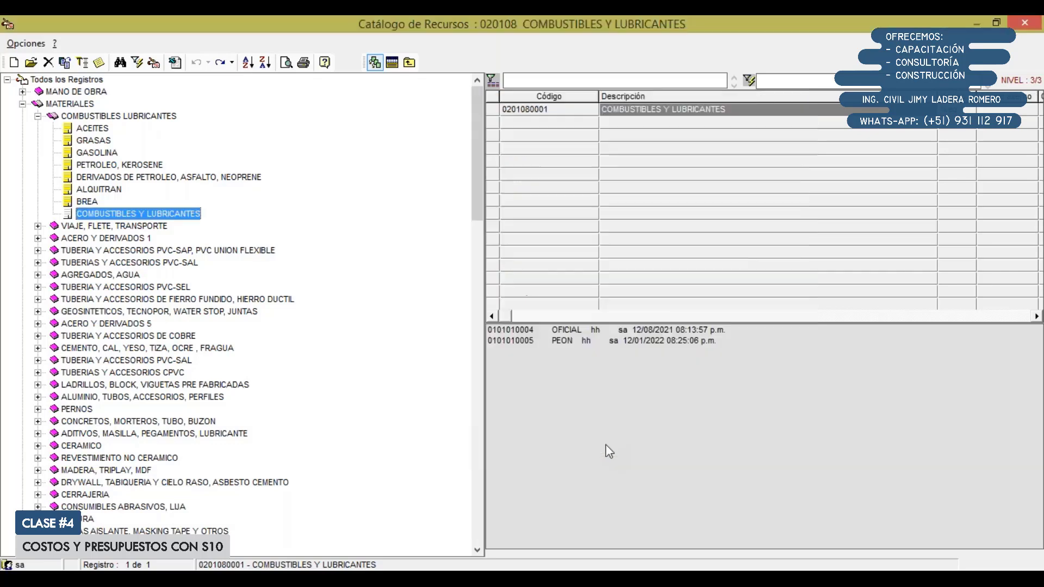
pyautogui.click(651, 111)
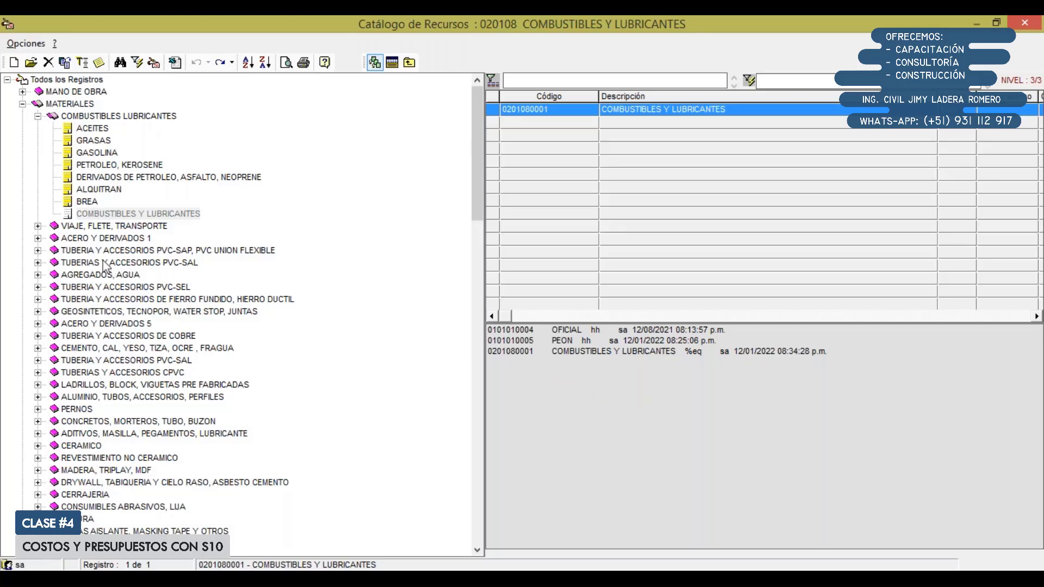
# Step: In the PIEDRA subgroup of AGREGADOS, AGUA, review the data of PIEDRA CHANCADA 3/4" and pick it for the concrete item
pyautogui.click(38, 117)
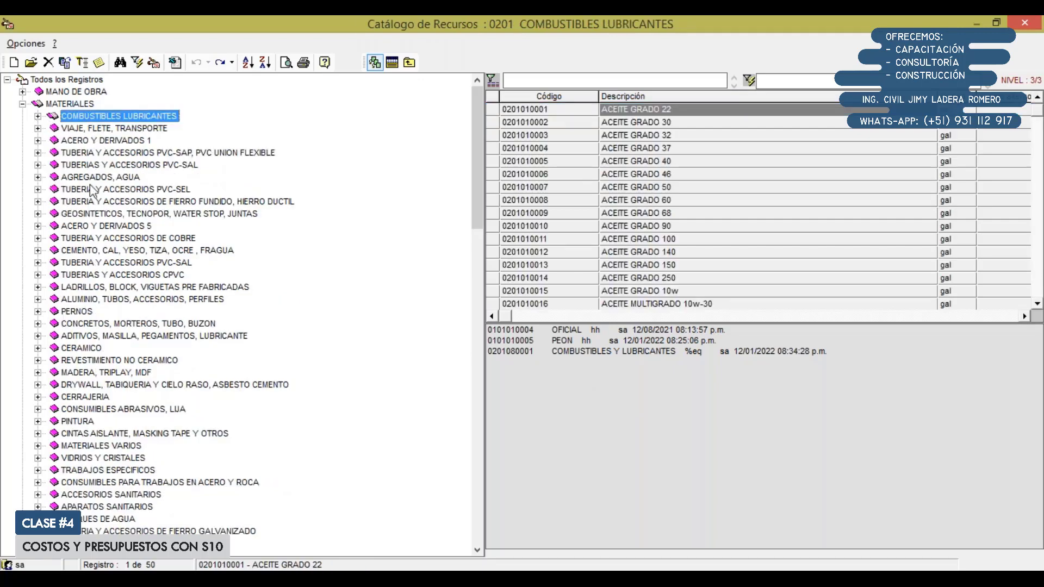
pyautogui.click(37, 178)
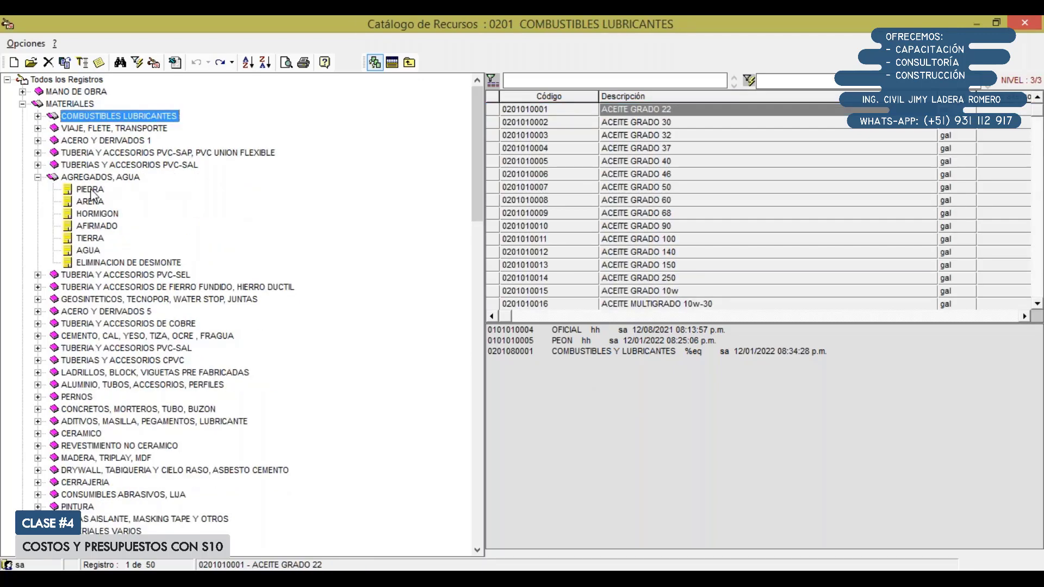
pyautogui.click(89, 189)
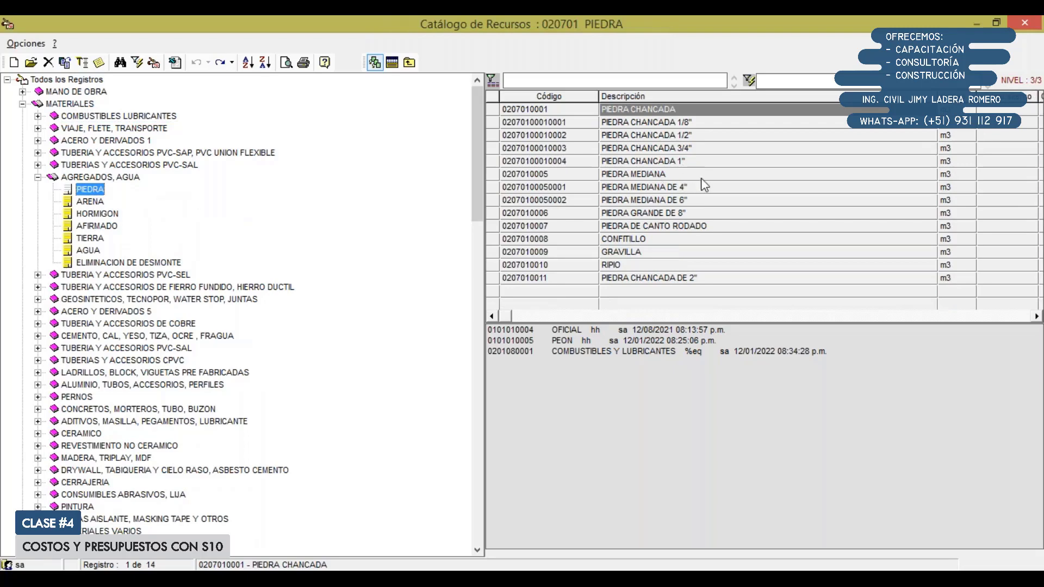
pyautogui.rightClick(689, 147)
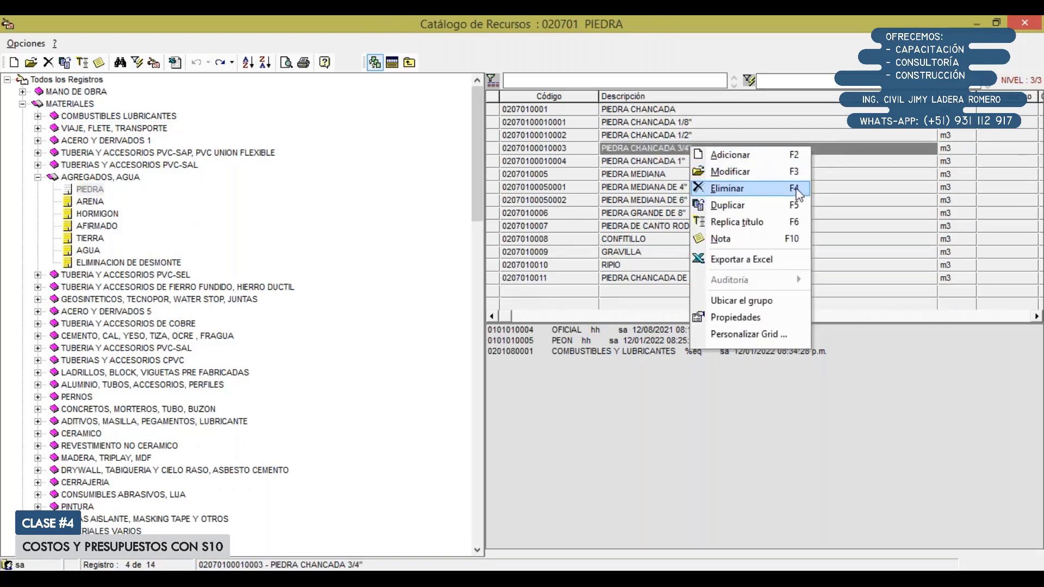
pyautogui.click(769, 175)
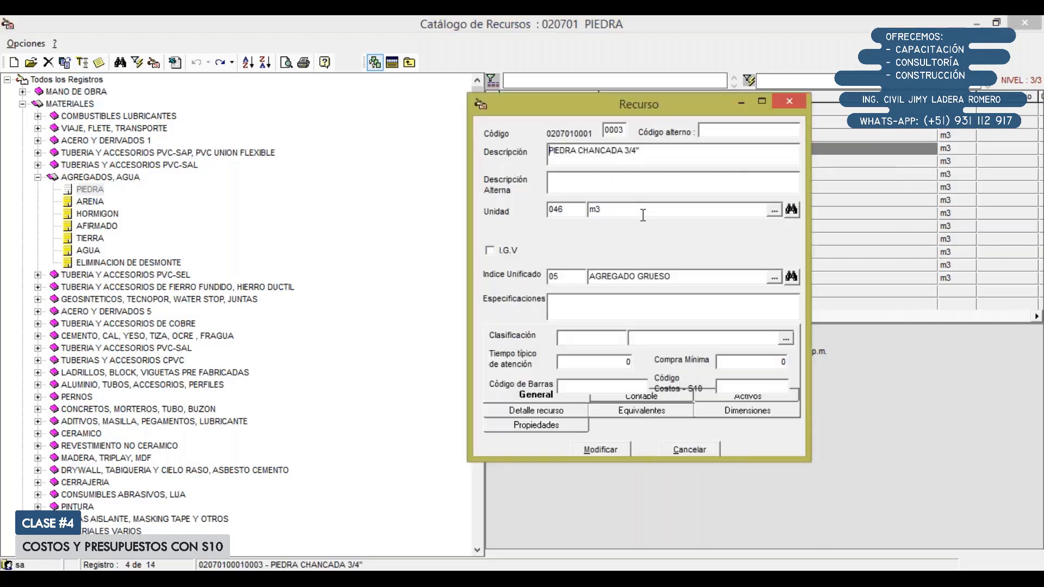
pyautogui.click(786, 103)
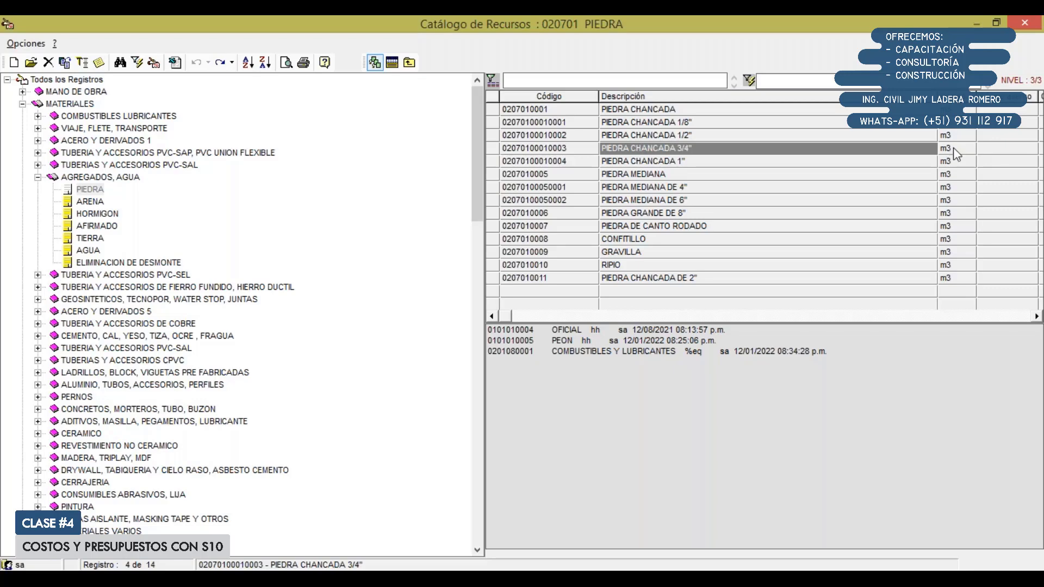
pyautogui.rightClick(808, 152)
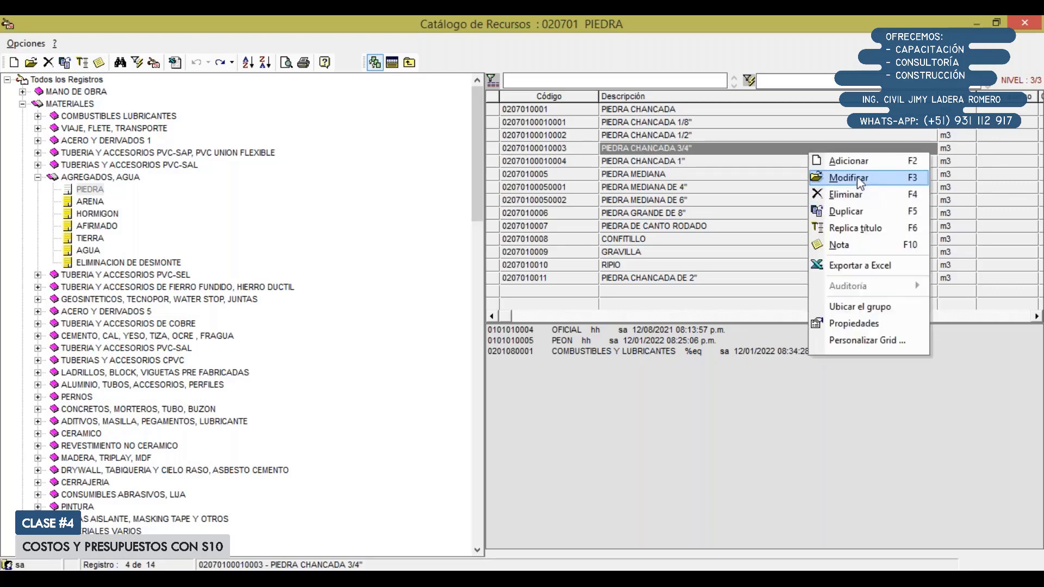
pyautogui.click(856, 176)
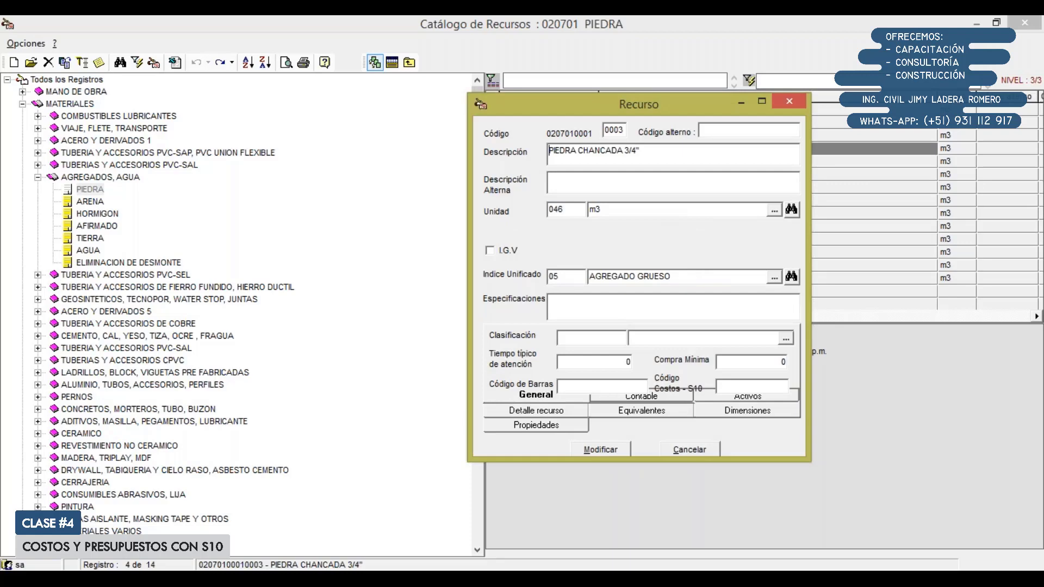
pyautogui.click(788, 102)
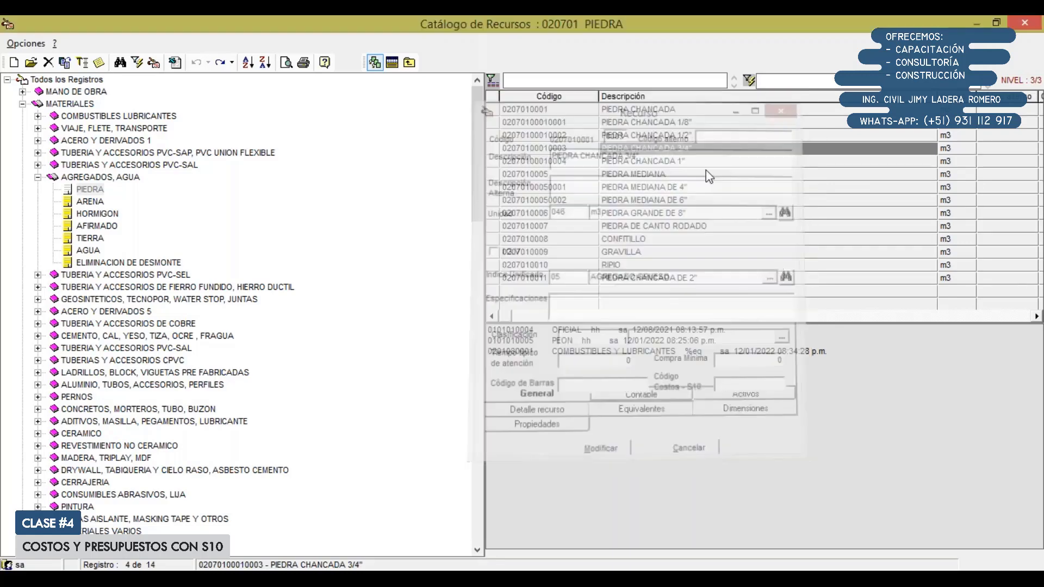
pyautogui.click(678, 148)
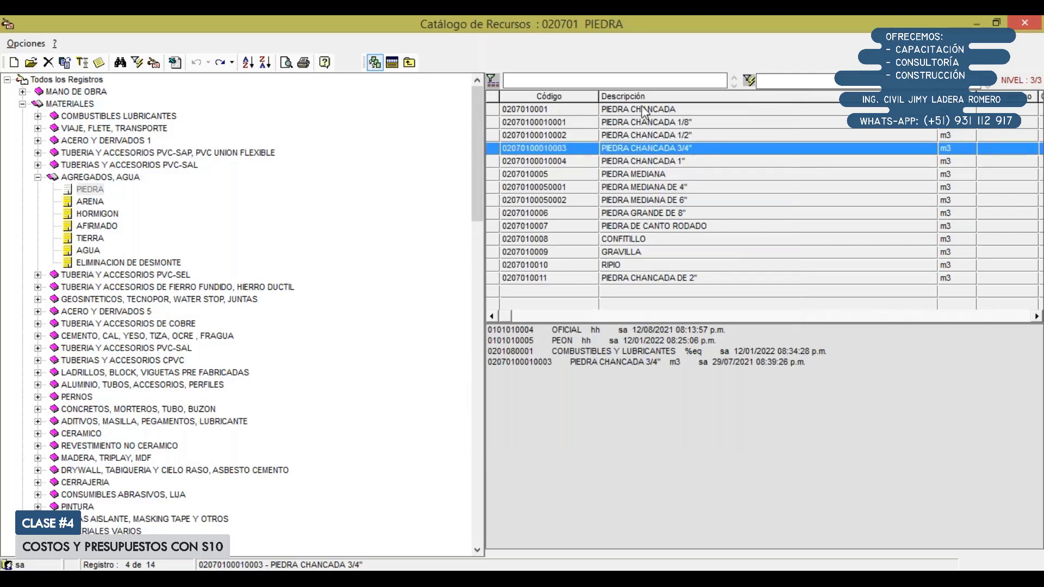
# Step: Review the data of ARENA GRUESA in the ARENA subgroup and pick it for the concrete item
pyautogui.click(90, 201)
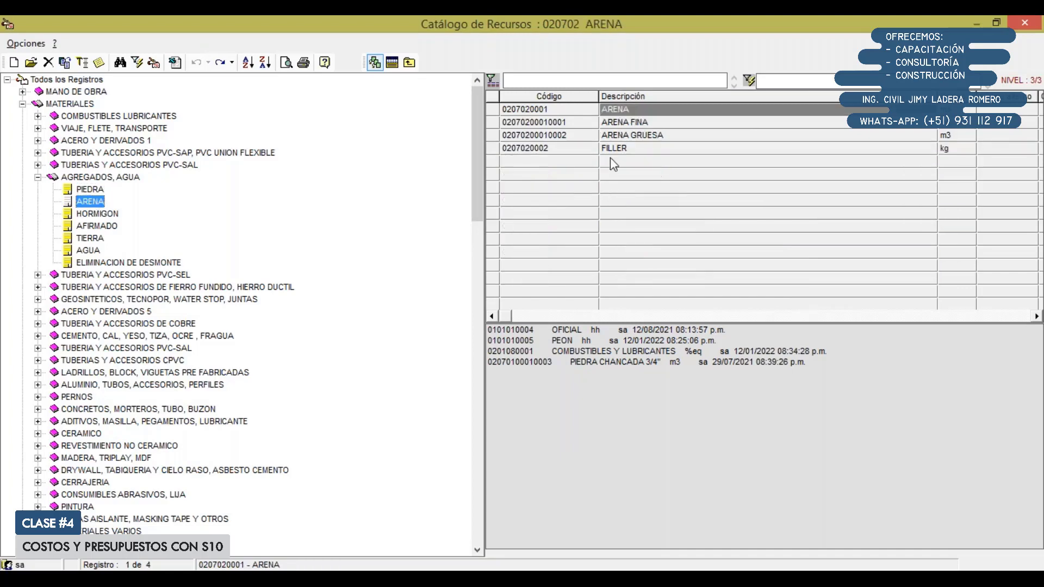
pyautogui.rightClick(618, 139)
pyautogui.click(663, 161)
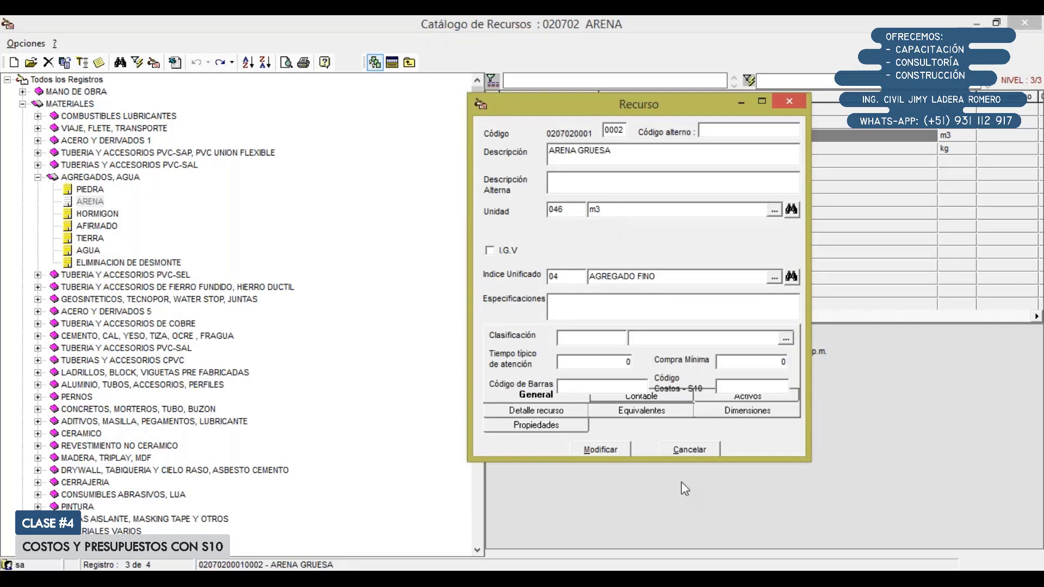
pyautogui.click(686, 450)
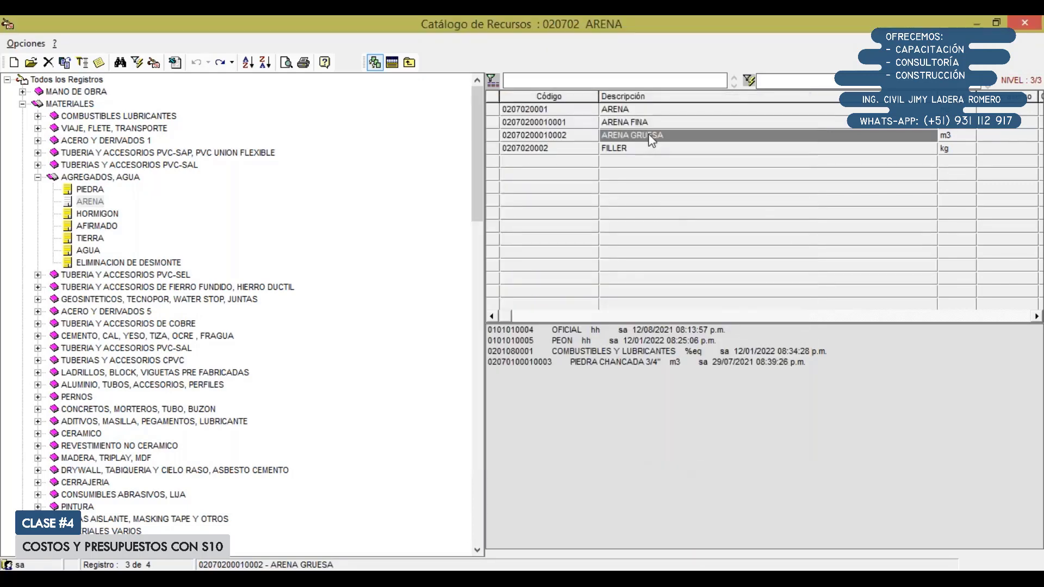
pyautogui.click(699, 264)
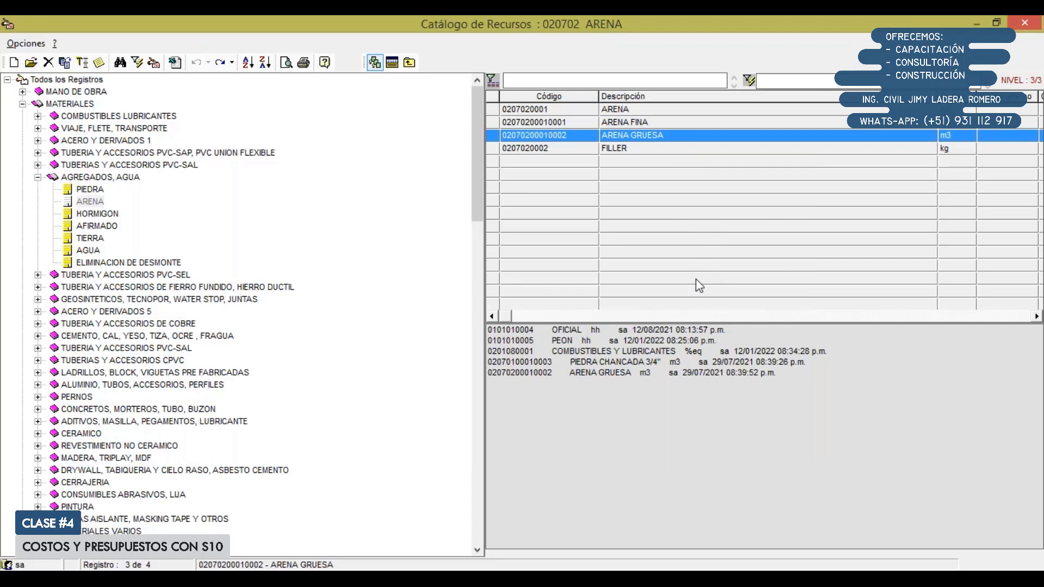
# Step: In the CEMENTO subgroup, review the data of CEMENTO PORTLAND TIPO I (42.5 kg) and pick it for the concrete item
pyautogui.click(39, 178)
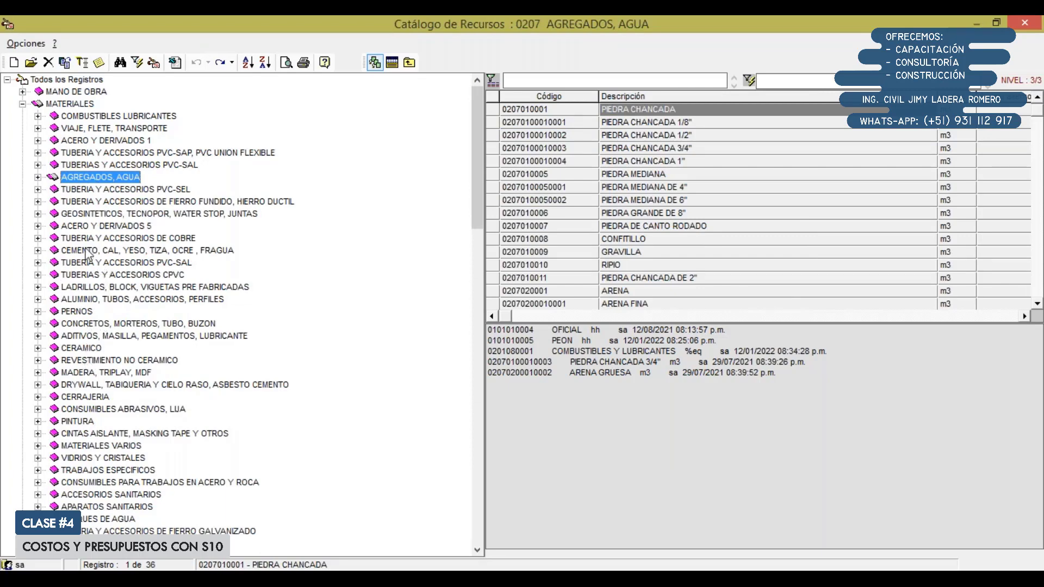
pyautogui.click(38, 251)
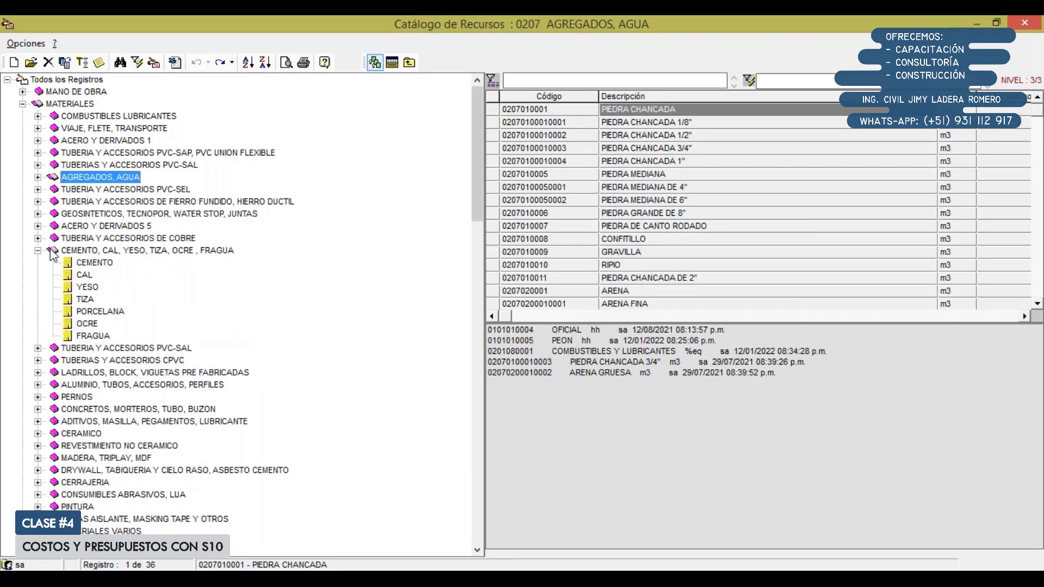
pyautogui.click(89, 262)
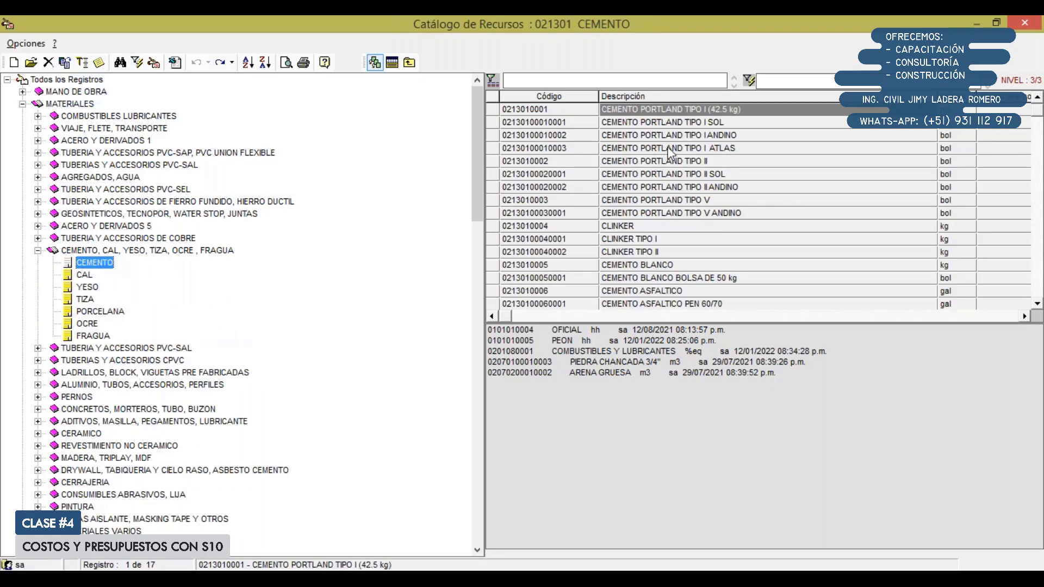
pyautogui.rightClick(699, 112)
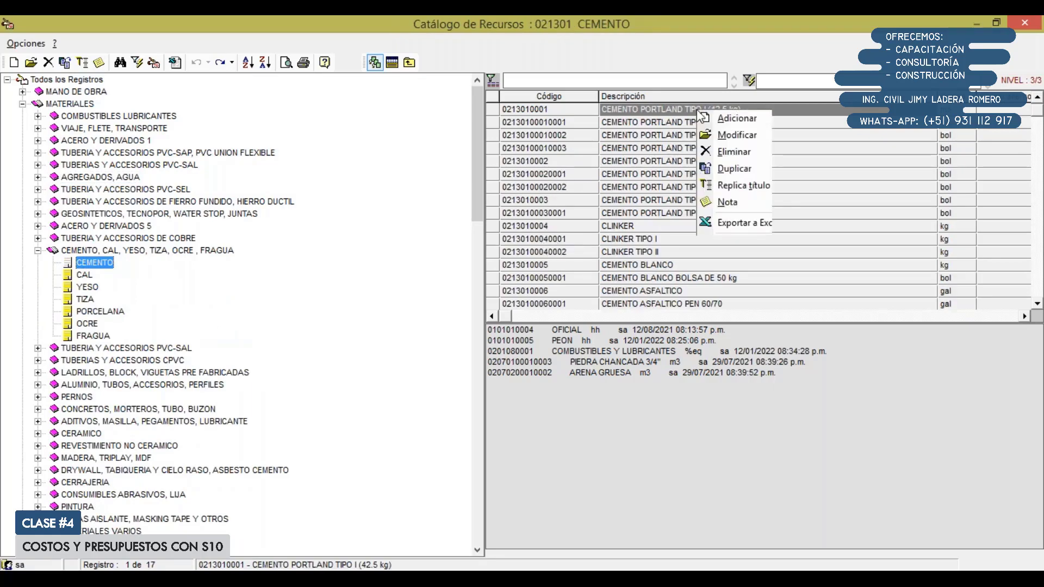
pyautogui.click(737, 135)
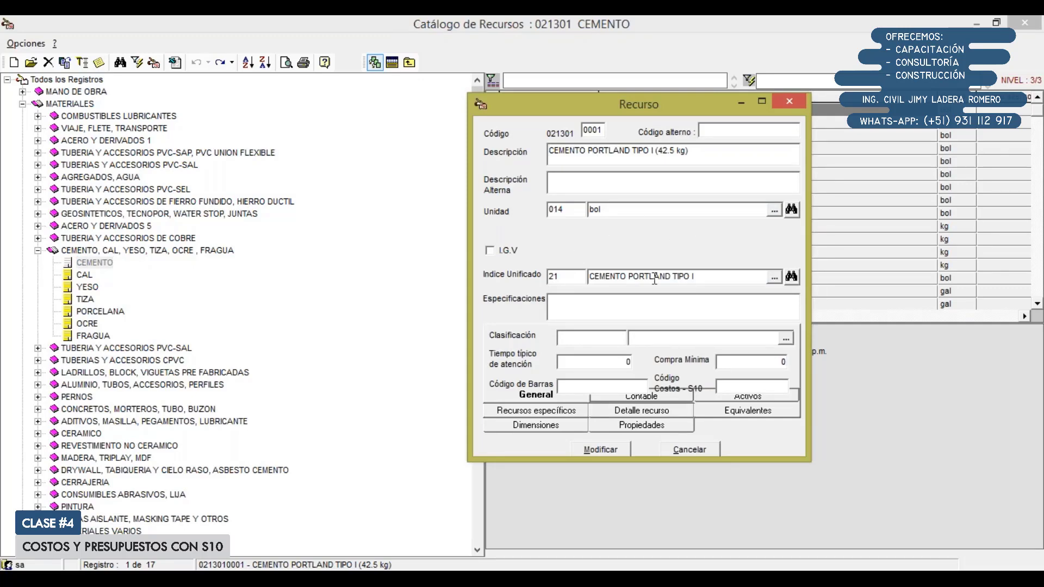
pyautogui.click(683, 448)
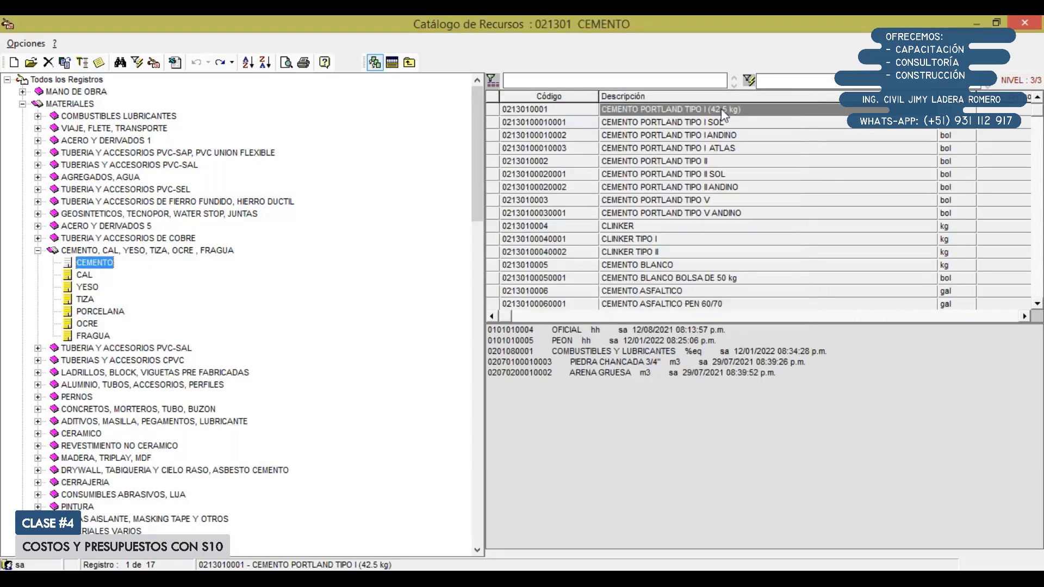
pyautogui.click(720, 109)
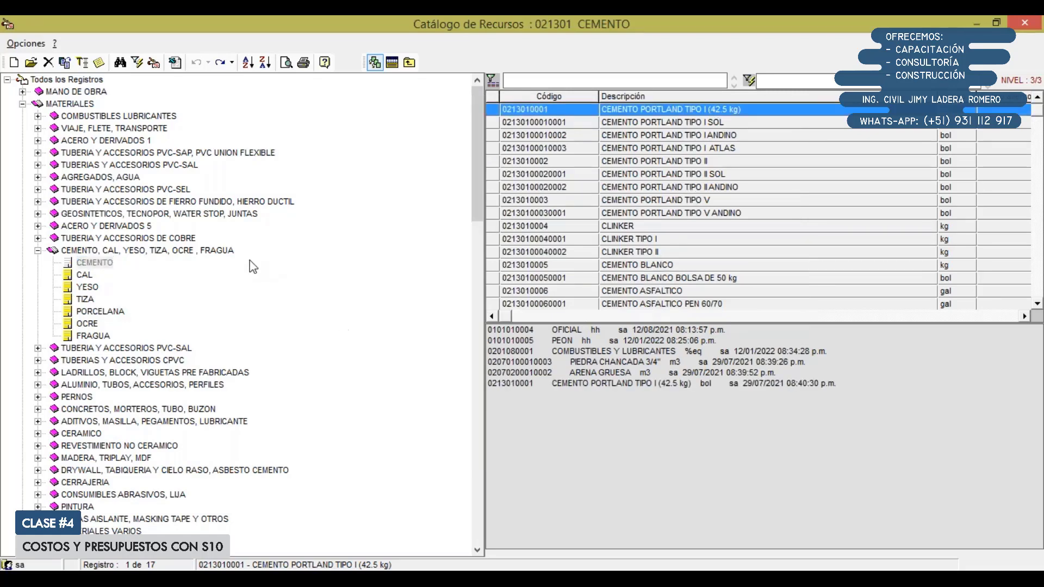
# Step: Pick ADITIVO PLASTIFICANTE from its subgroup under ADITIVOS, MASILLA, PEGAMENTOS, LUBRICANTE for the concrete item
pyautogui.click(49, 251)
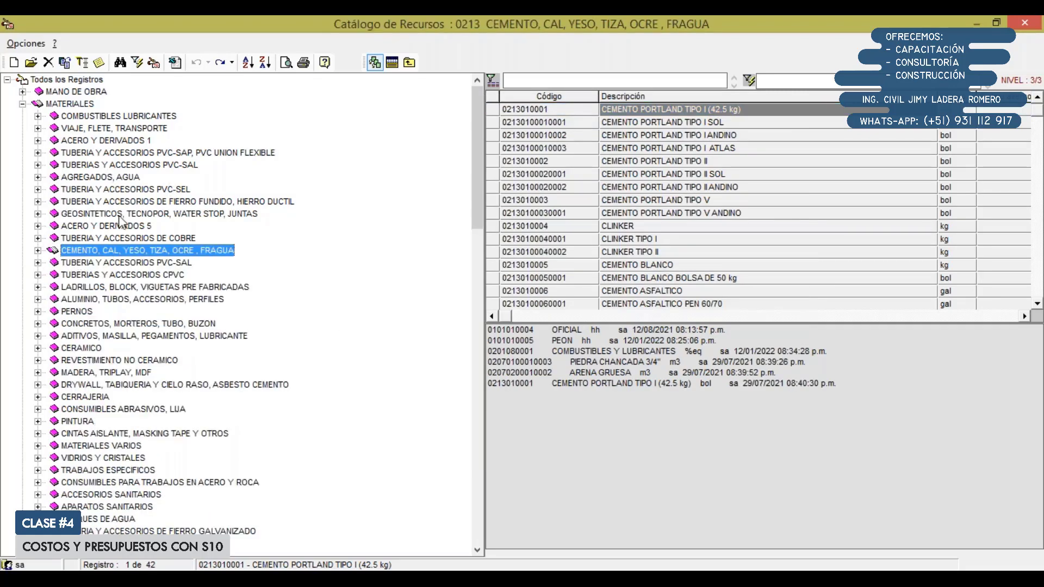
pyautogui.click(66, 337)
pyautogui.click(38, 337)
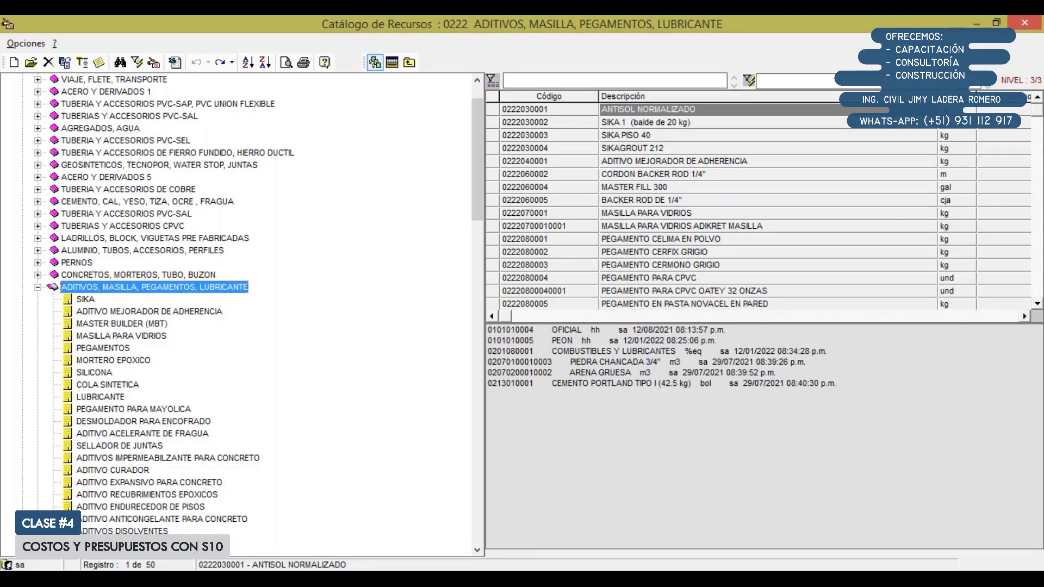
pyautogui.click(136, 543)
pyautogui.doubleClick(682, 111)
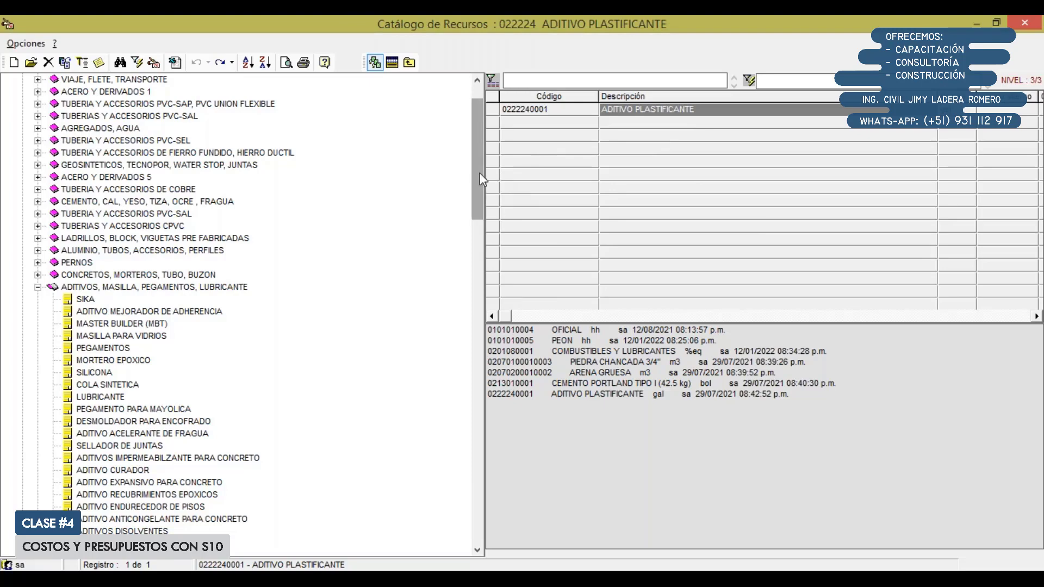
# Step: Search all catalogue records for HER and pick HERRAMIENTAS MANUALES for the concrete item
pyautogui.scroll(2, 479, 172)
pyautogui.click(67, 79)
pyautogui.click(542, 81)
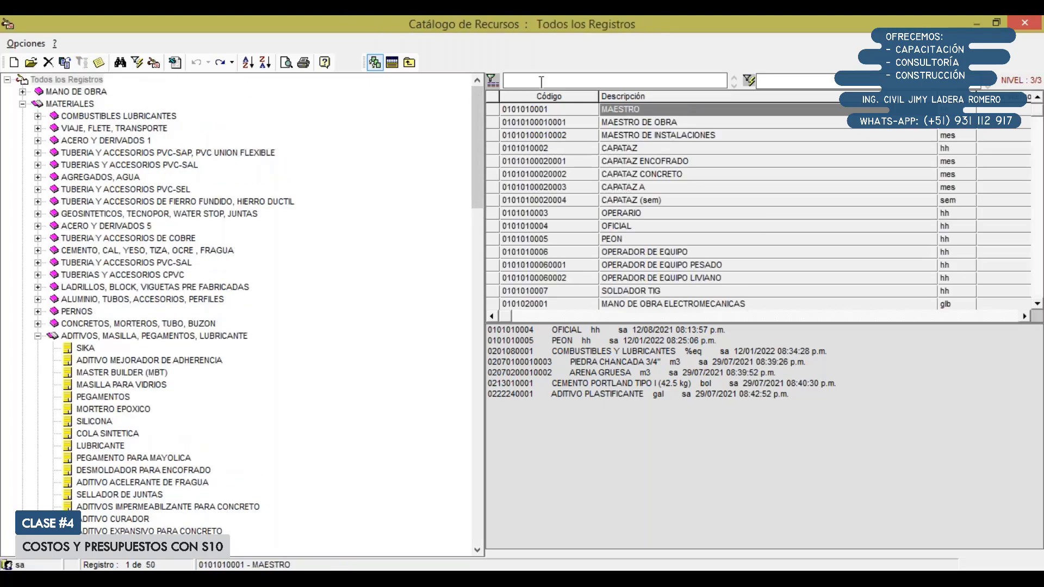
pyautogui.write('HER')
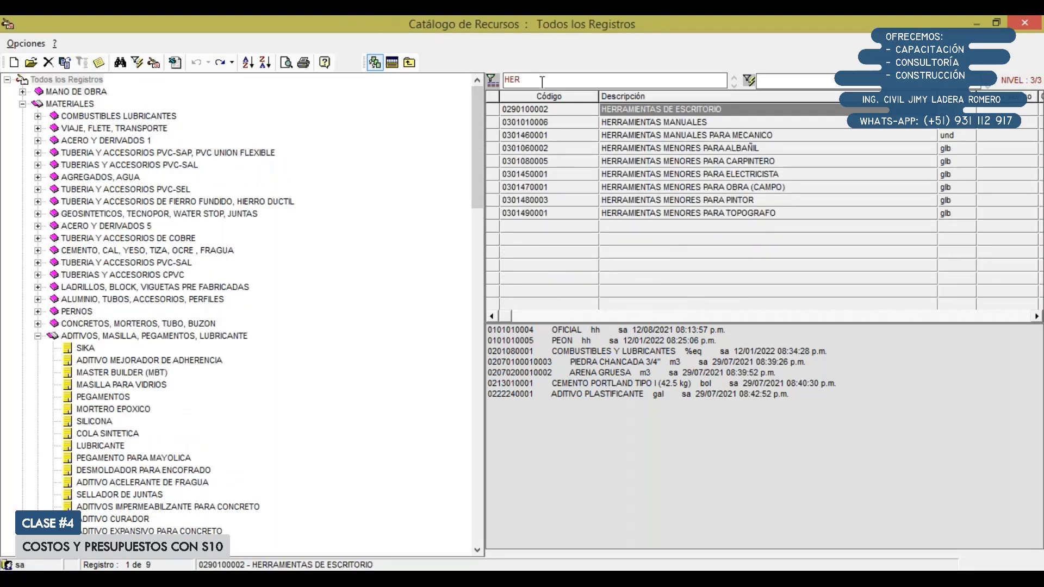
pyautogui.doubleClick(669, 125)
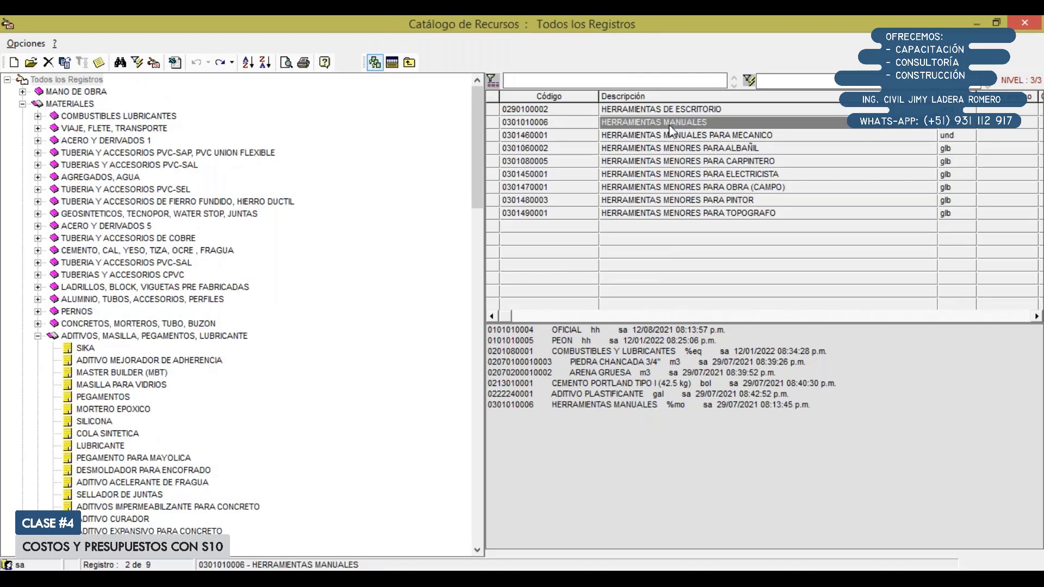
# Step: Display the MEZCLADORA, VIBRADOR PARA CONCRETO subgroup of MAQUINARIA Y EQUIPO under EQUIPOS
pyautogui.click(23, 104)
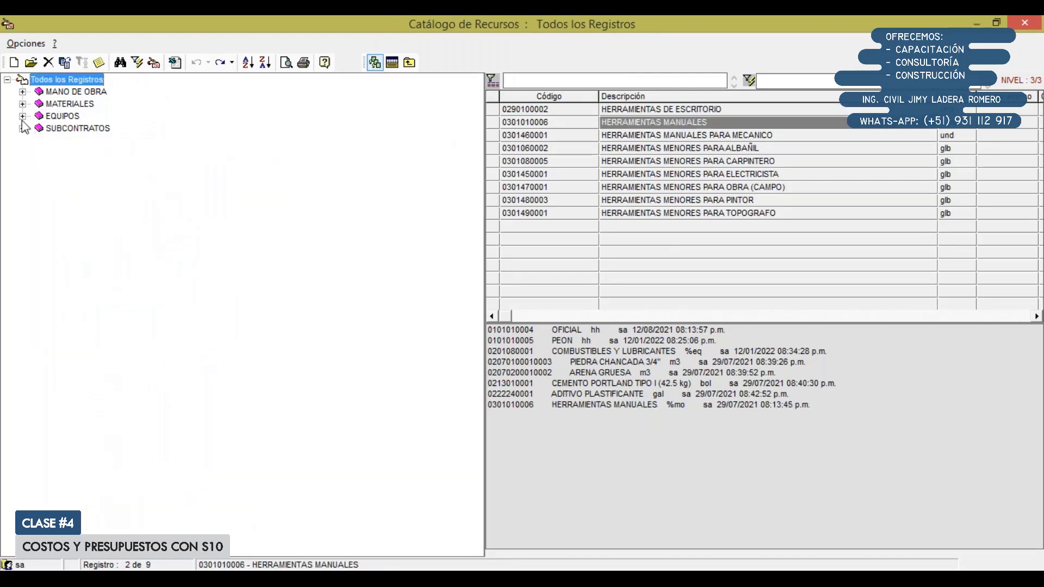
pyautogui.click(22, 116)
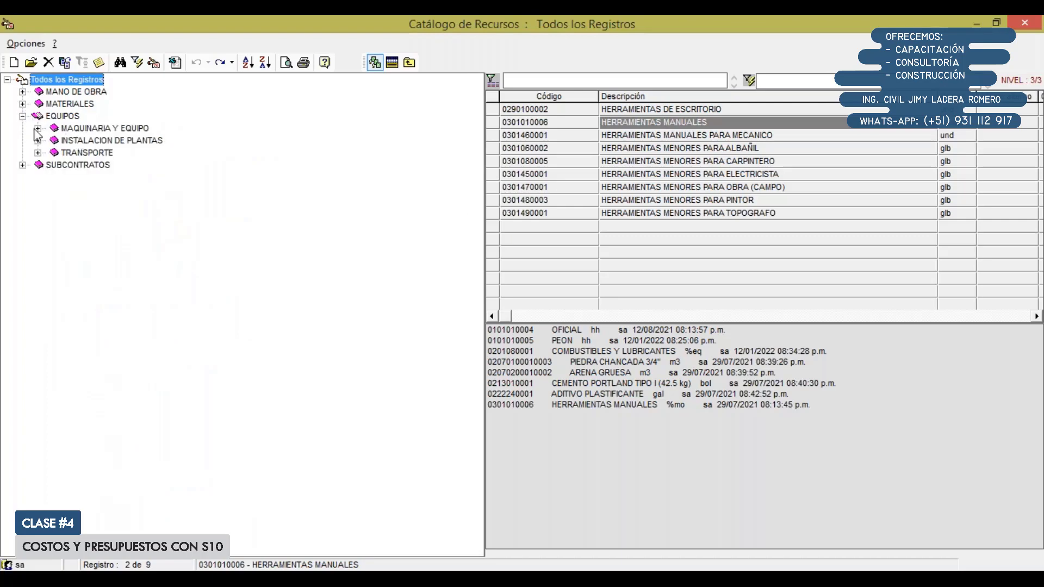
pyautogui.click(37, 128)
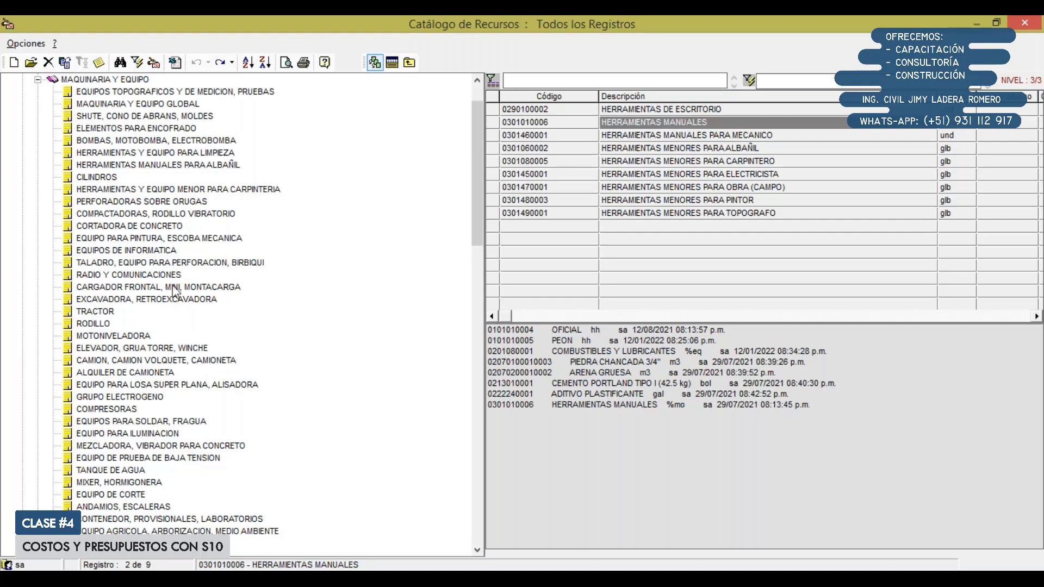
pyautogui.scroll(-10, 146, 457)
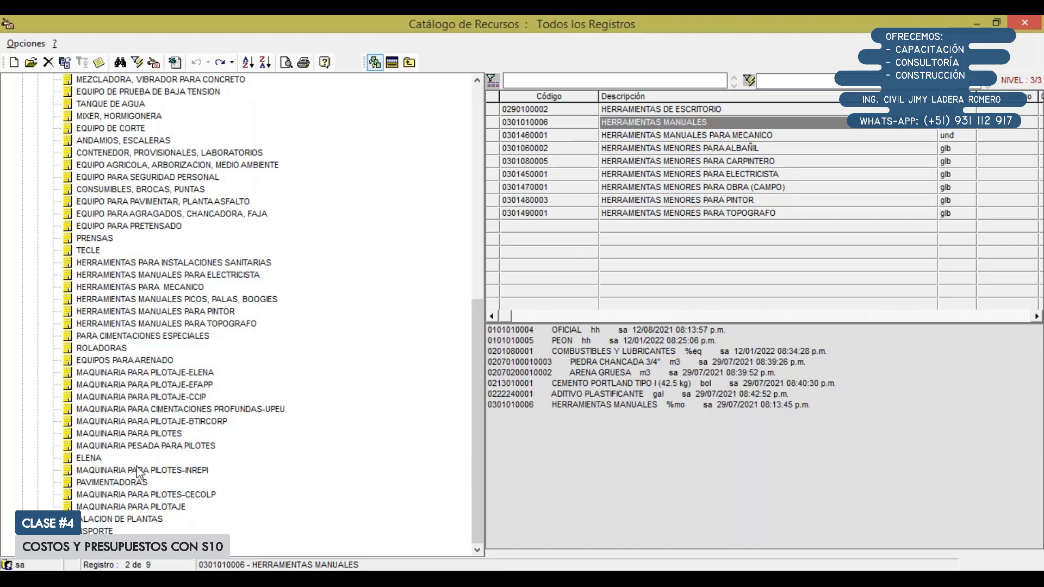
pyautogui.scroll(1, 137, 454)
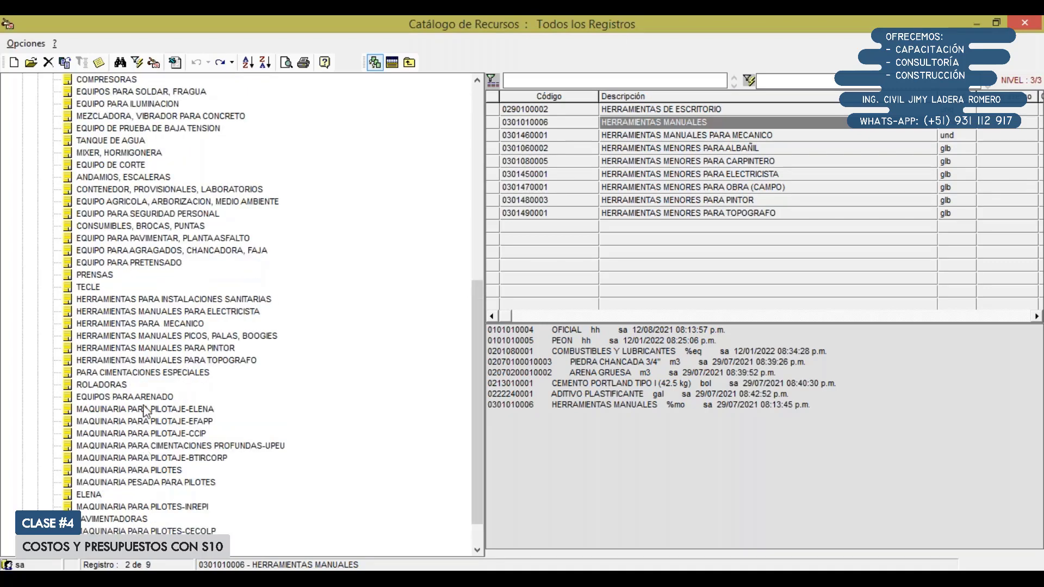
pyautogui.click(117, 116)
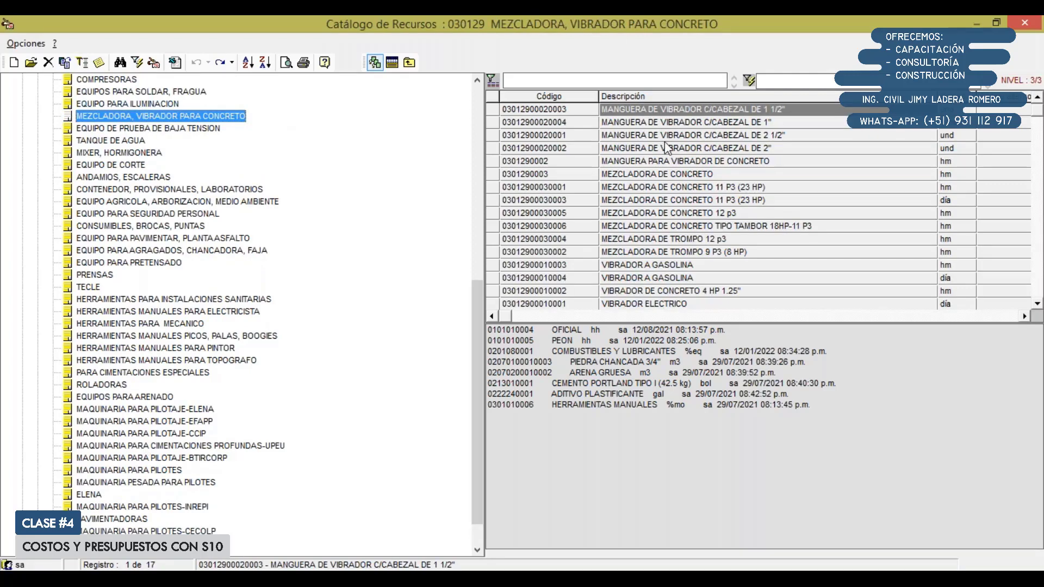
# Step: Review the resource data of MEZCLADORA DE TROMPO 9 P3 (8 HP) without modifying it
pyautogui.click(737, 254)
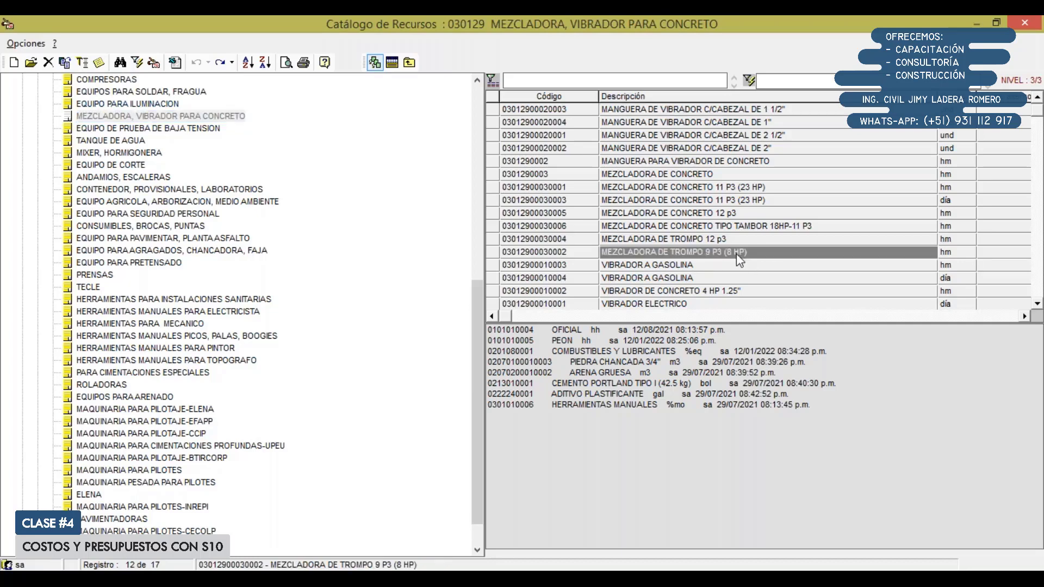
pyautogui.rightClick(736, 253)
pyautogui.click(776, 279)
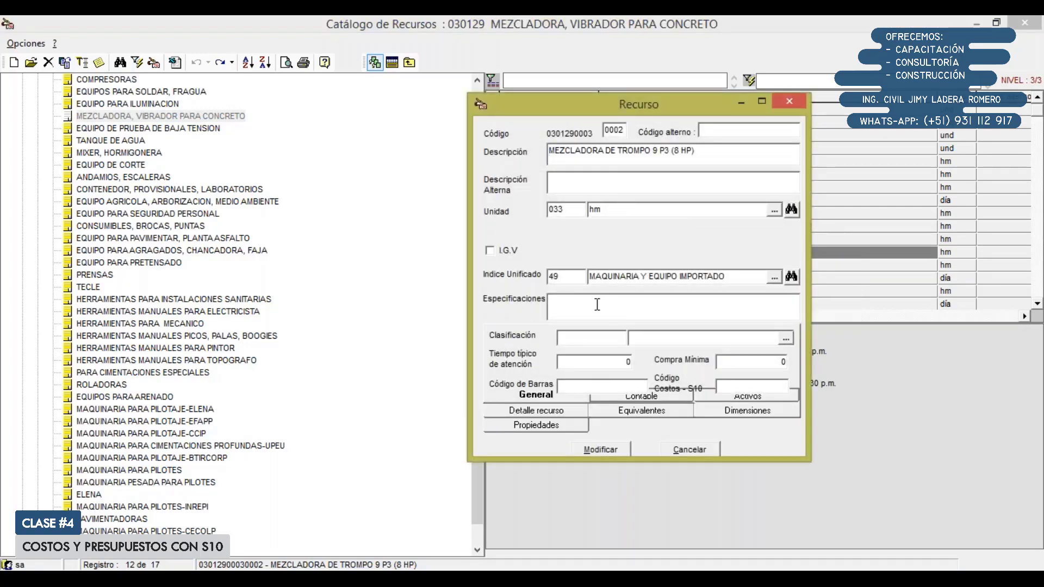
pyautogui.click(681, 447)
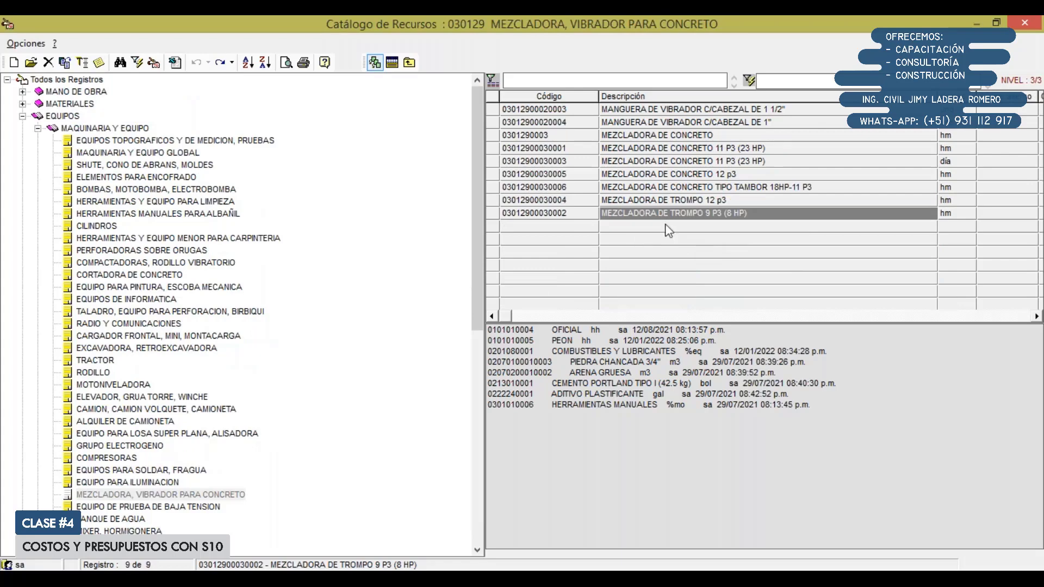
pyautogui.rightClick(655, 237)
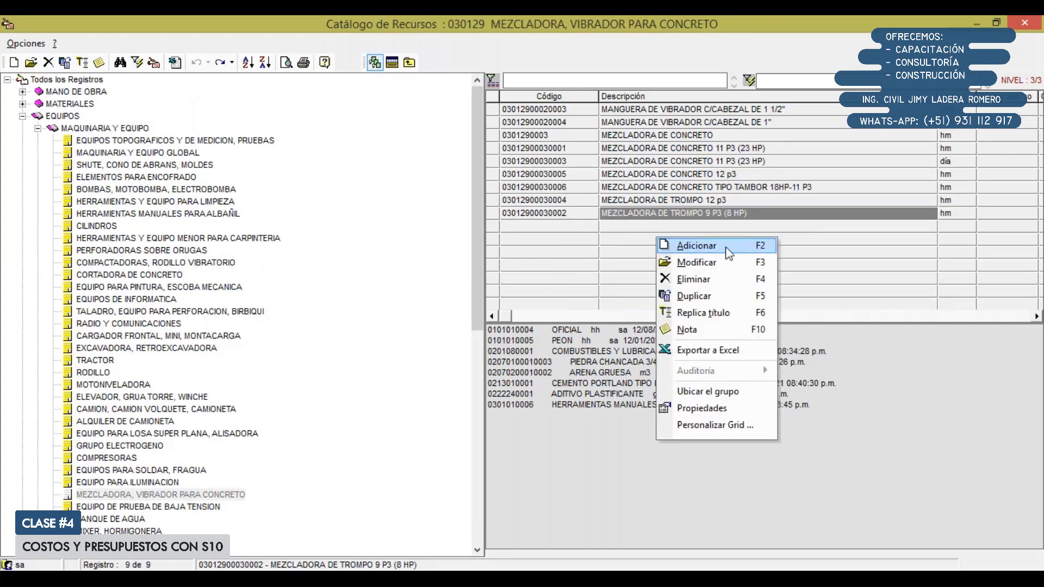
pyautogui.click(727, 251)
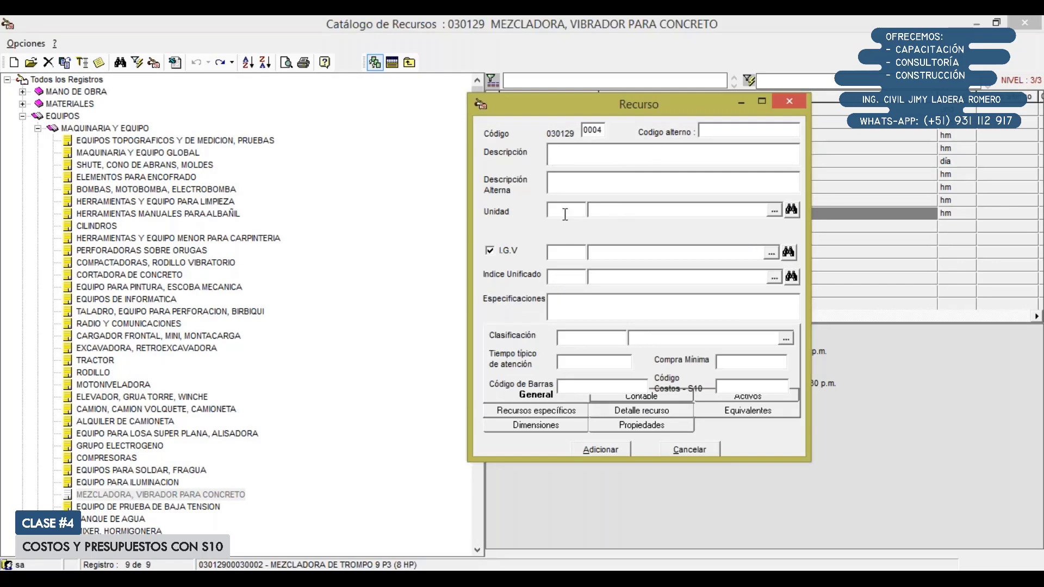
pyautogui.click(745, 207)
pyautogui.click(602, 278)
pyautogui.click(686, 449)
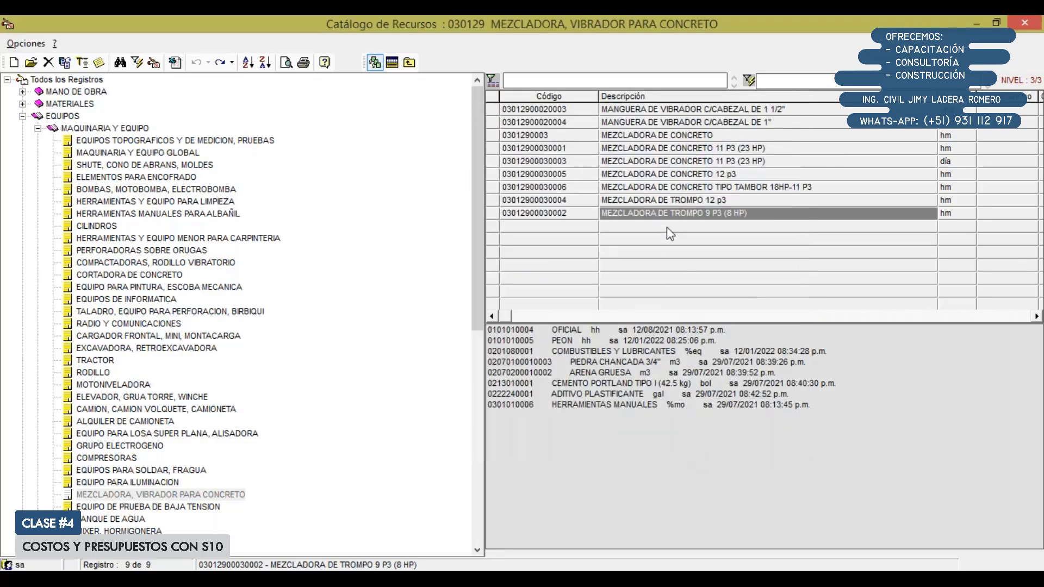
# Step: Check the unit and unified index of MEZCLADORA DE TROMPO 9 P3 (8 HP) again
pyautogui.rightClick(655, 218)
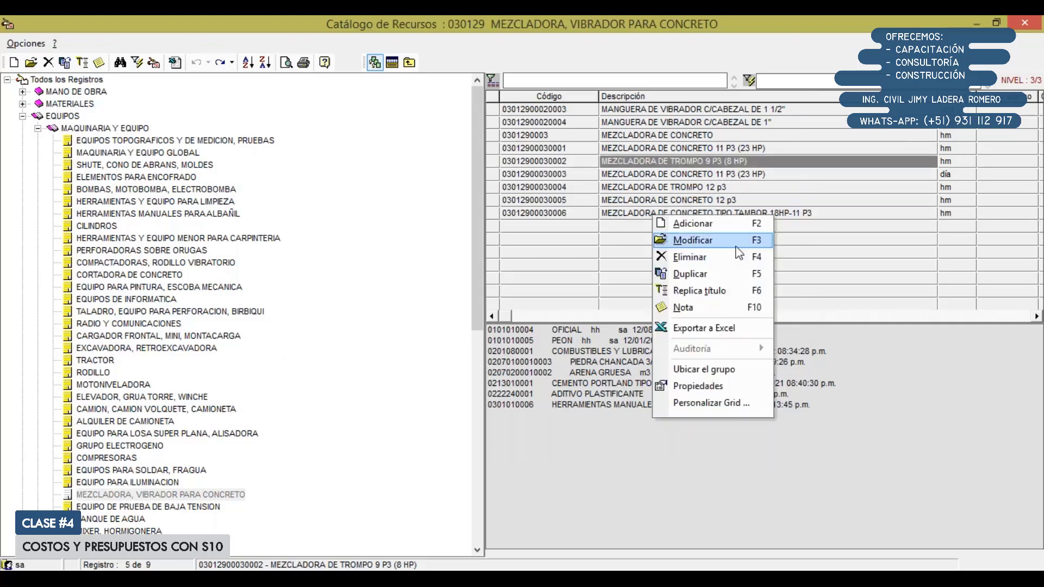
pyautogui.click(719, 239)
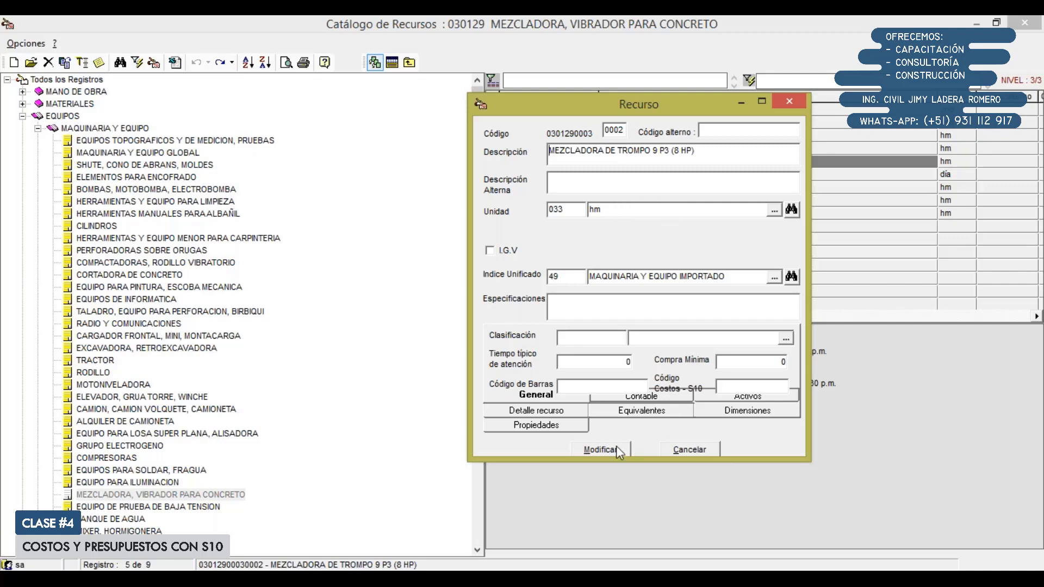
pyautogui.click(704, 450)
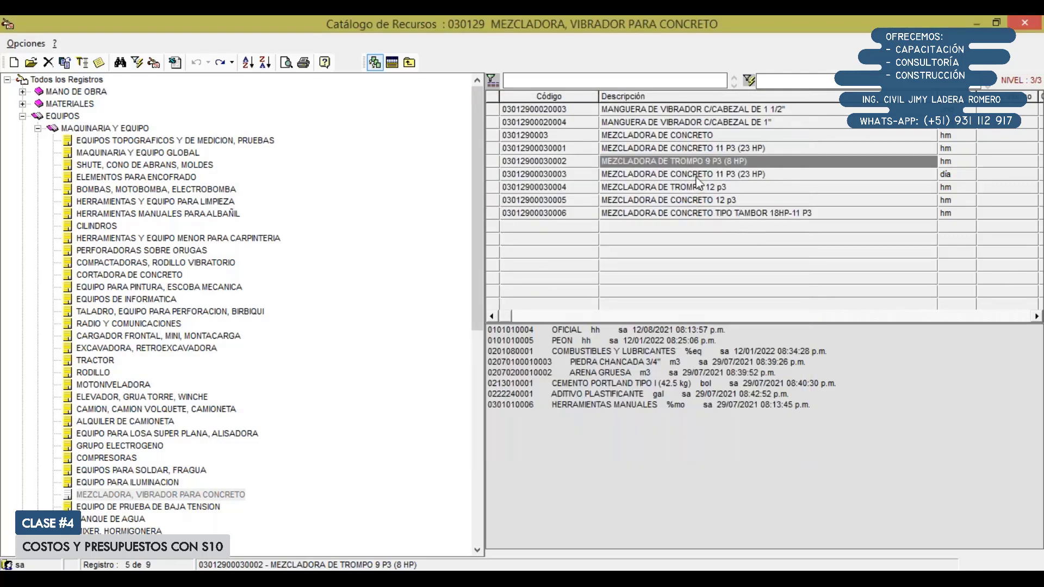
pyautogui.rightClick(624, 175)
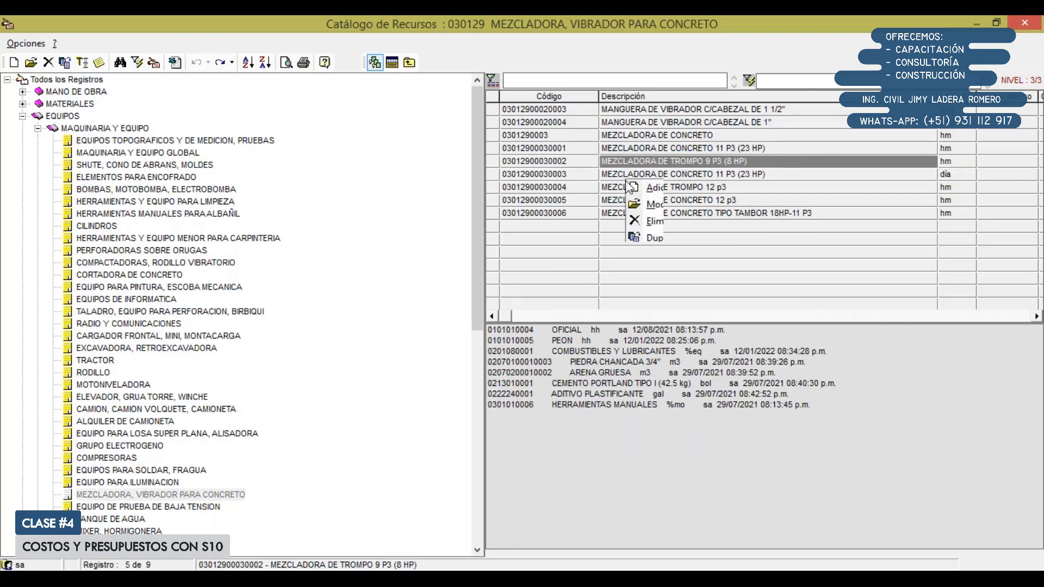
pyautogui.click(621, 173)
pyautogui.rightClick(621, 170)
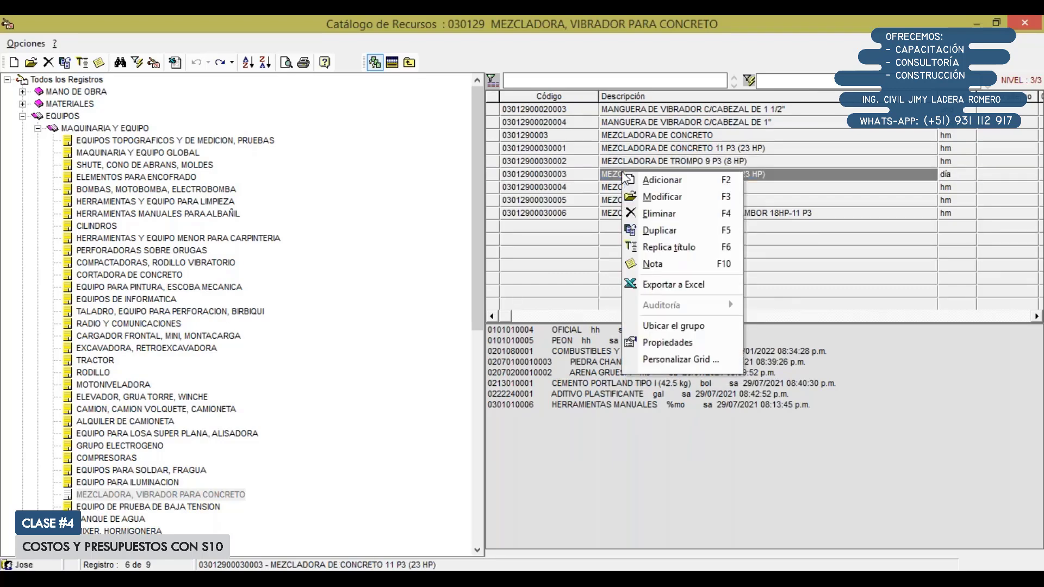
pyautogui.click(697, 232)
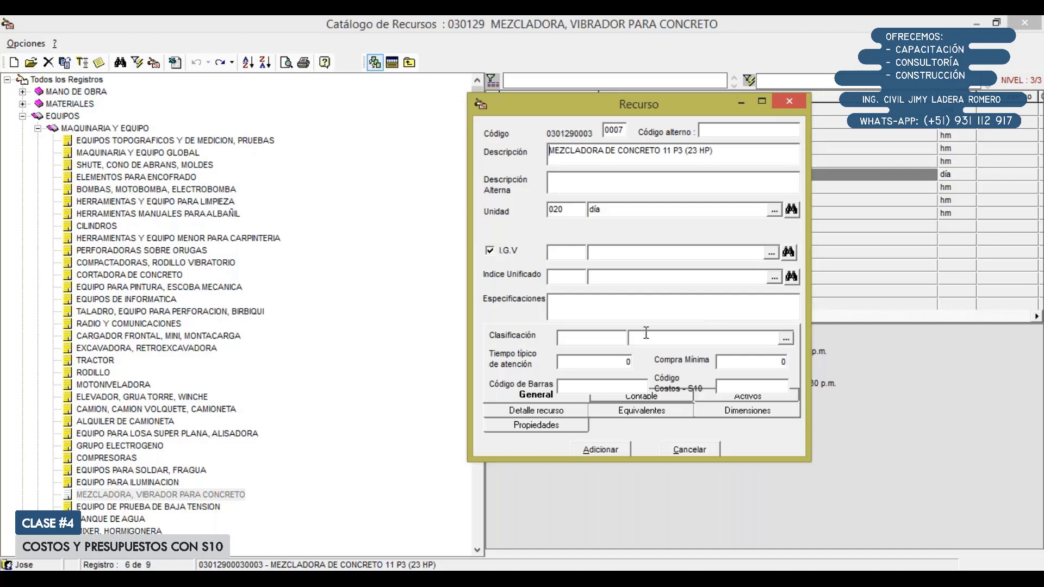
pyautogui.click(789, 102)
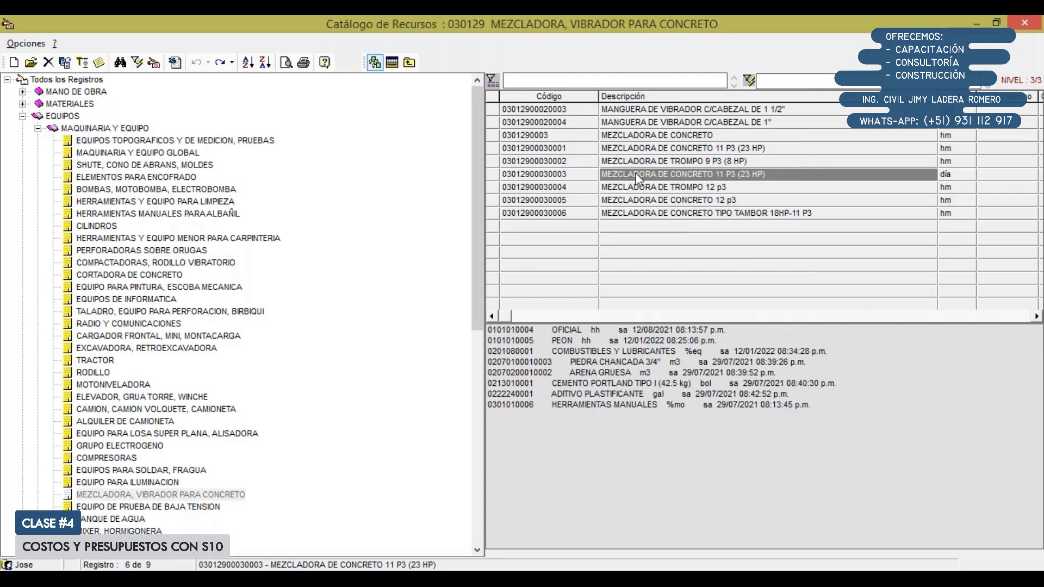
pyautogui.rightClick(634, 183)
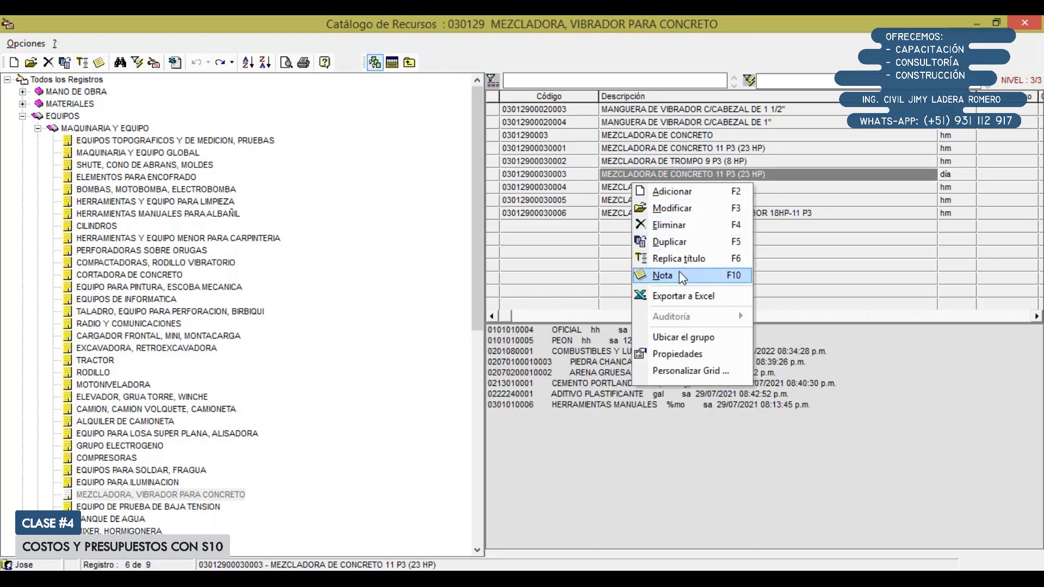
pyautogui.click(620, 153)
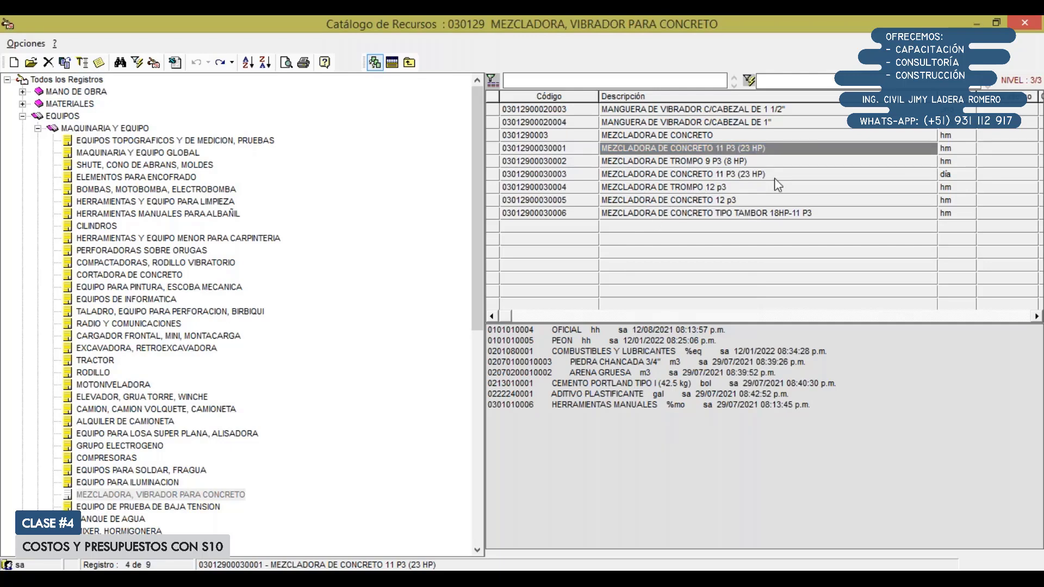
# Step: Review the data of MEZCLADORA DE TROMPO 9 P3 (8 HP), accept it and pick the mixer for the concrete item
pyautogui.click(735, 162)
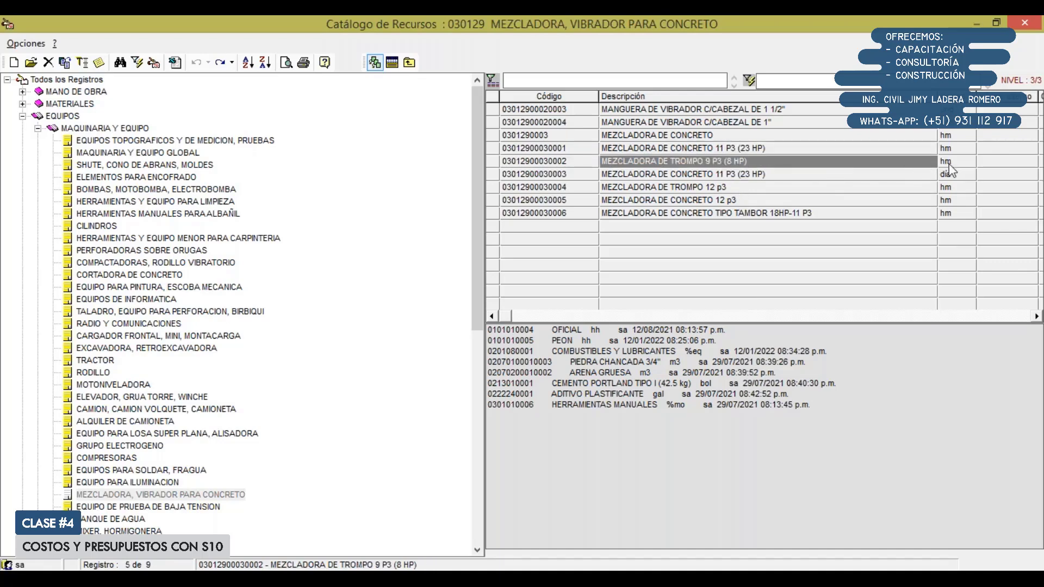
pyautogui.rightClick(739, 160)
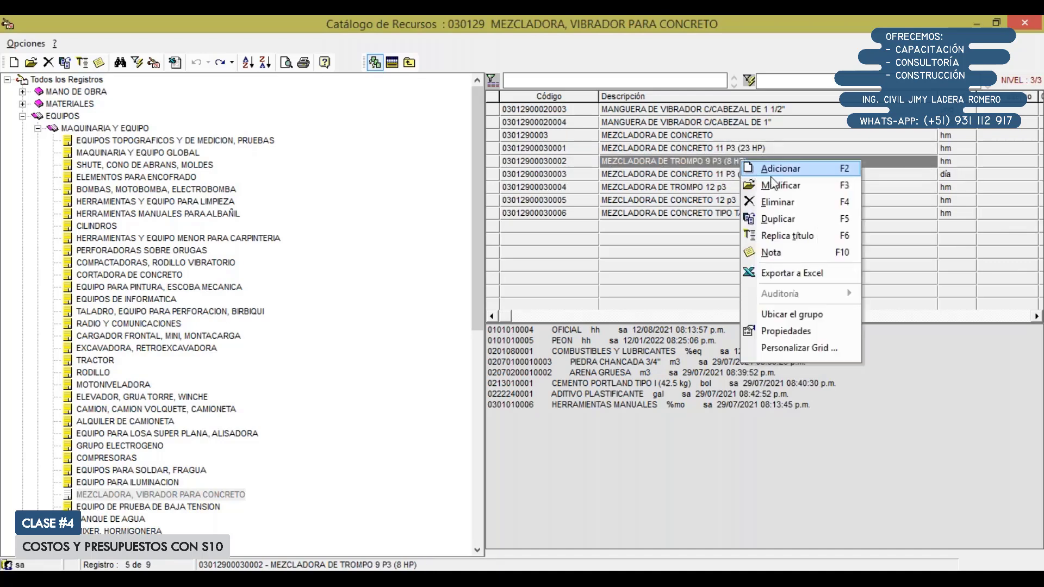
pyautogui.click(781, 186)
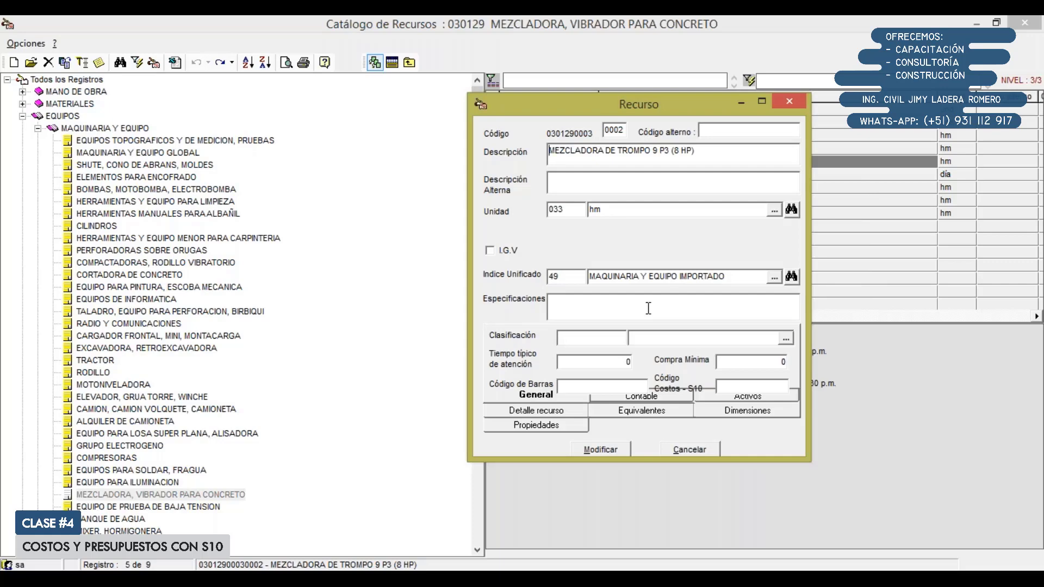
pyautogui.click(615, 446)
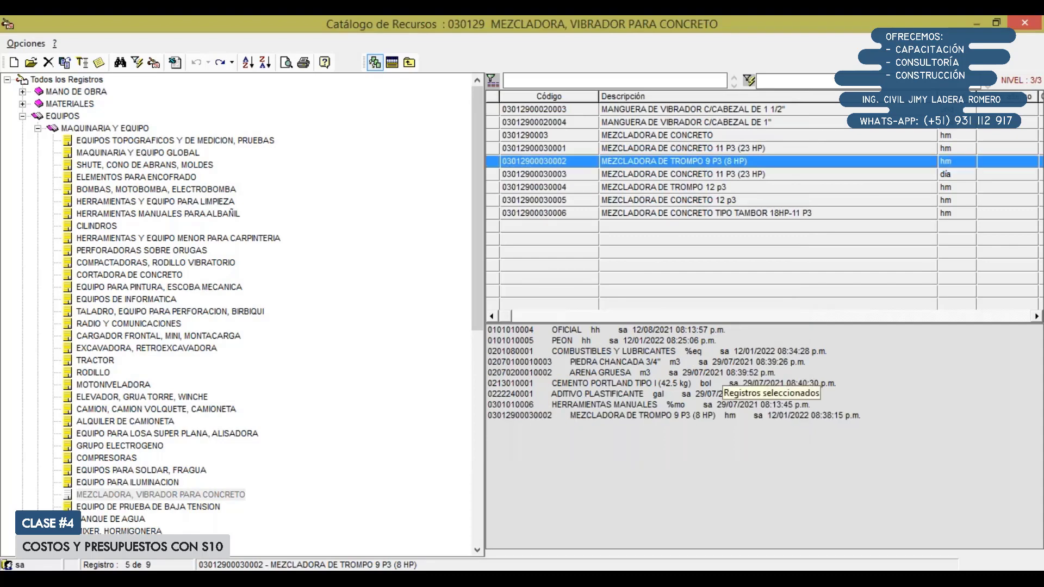
# Step: Review the data of MEZCLADORA DE TROMPO 12 p3, accept it and pick it for the concrete item
pyautogui.click(702, 188)
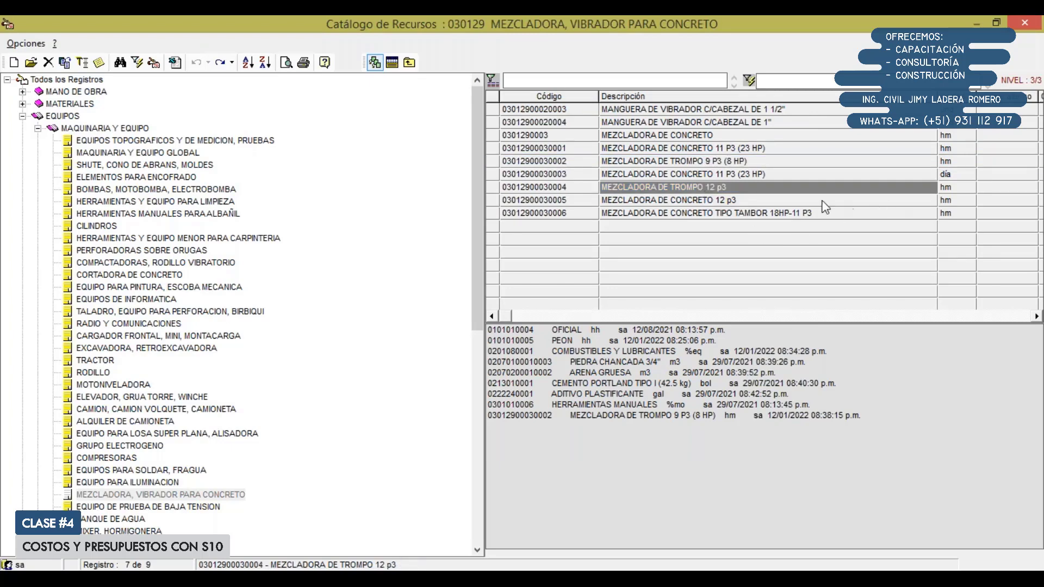
pyautogui.rightClick(767, 186)
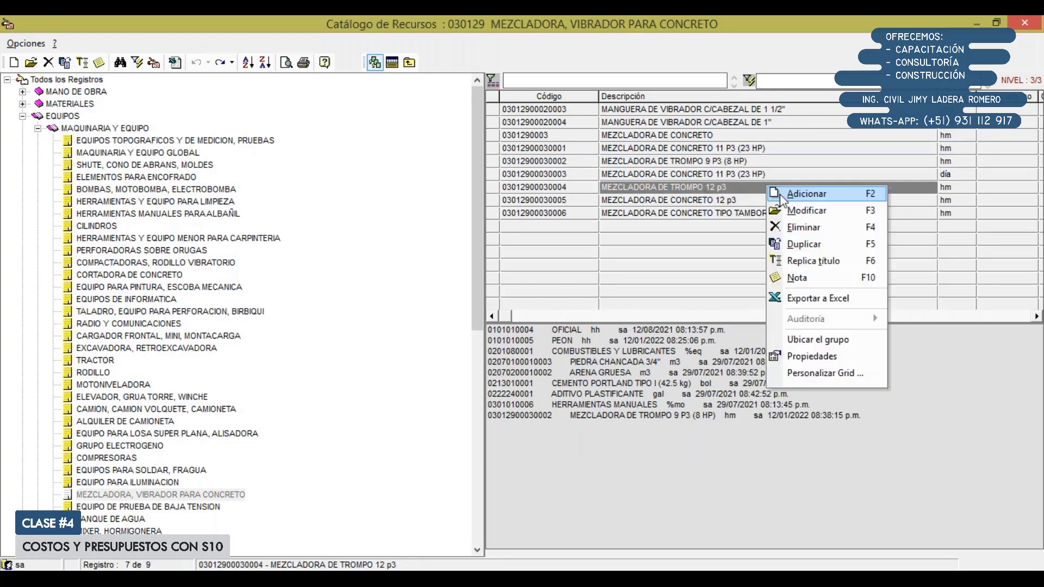
pyautogui.click(800, 209)
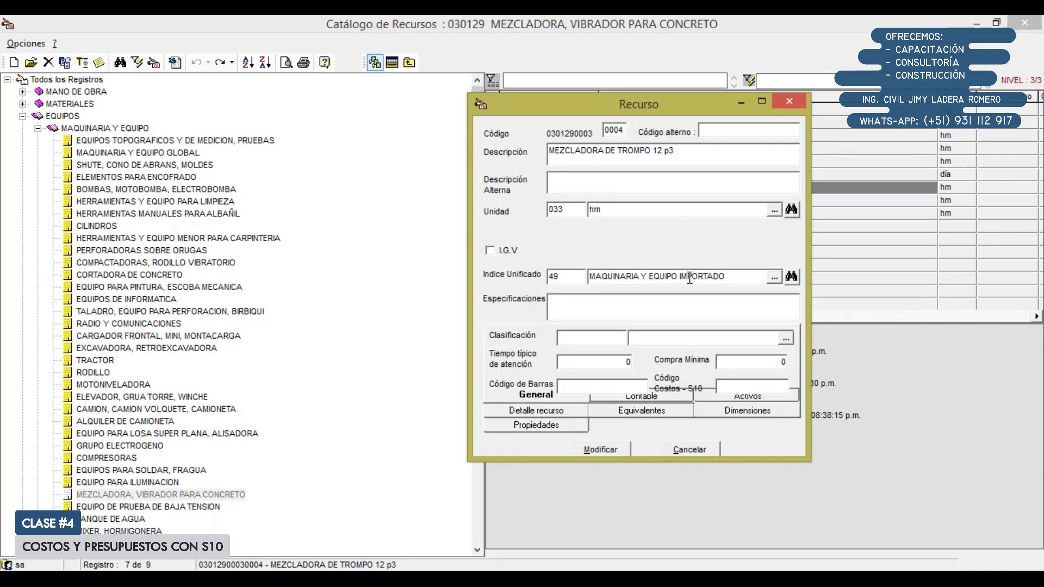
pyautogui.click(604, 449)
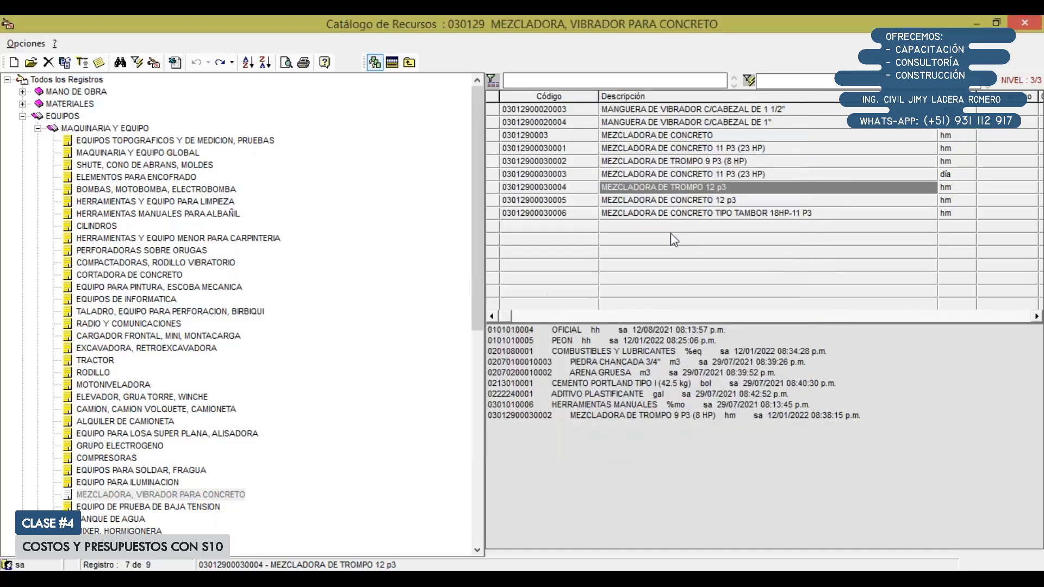
pyautogui.click(676, 188)
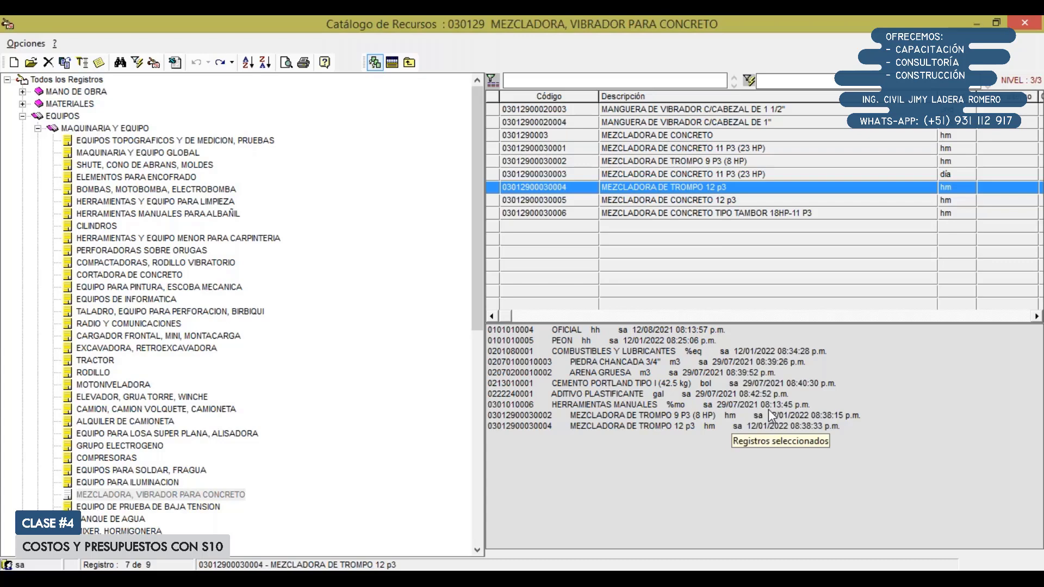
# Step: Load the picked resources into the FC=210 concrete item's analysis and set its labour performance rate to 1
pyautogui.click(395, 64)
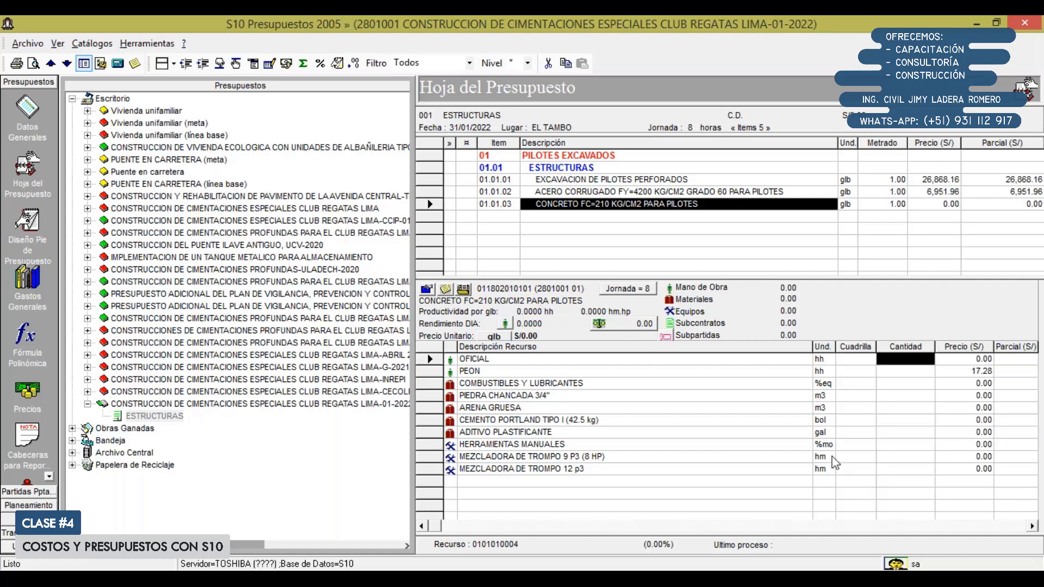
pyautogui.click(505, 324)
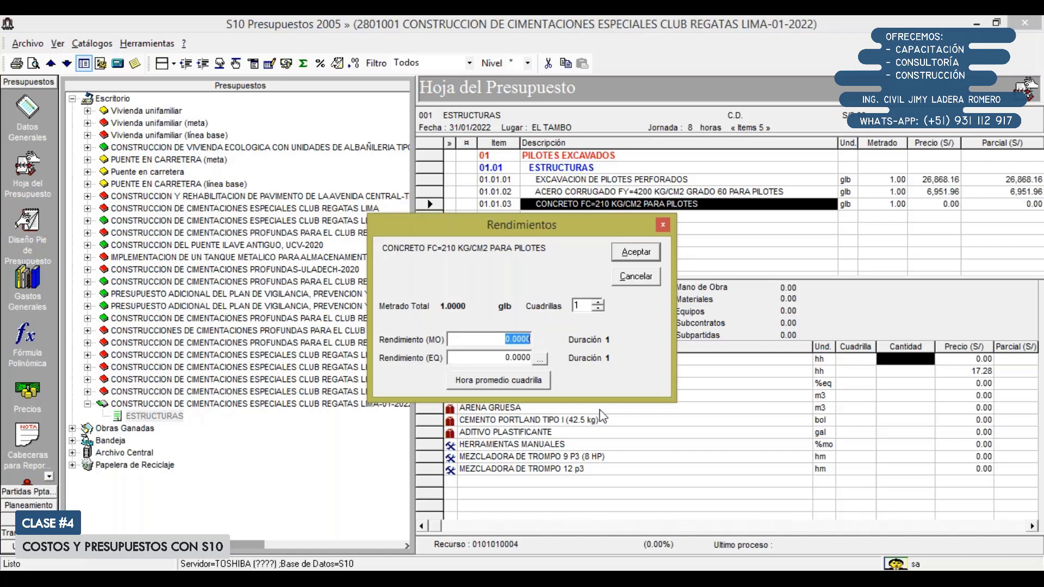
pyautogui.write('1')
pyautogui.press('Return')
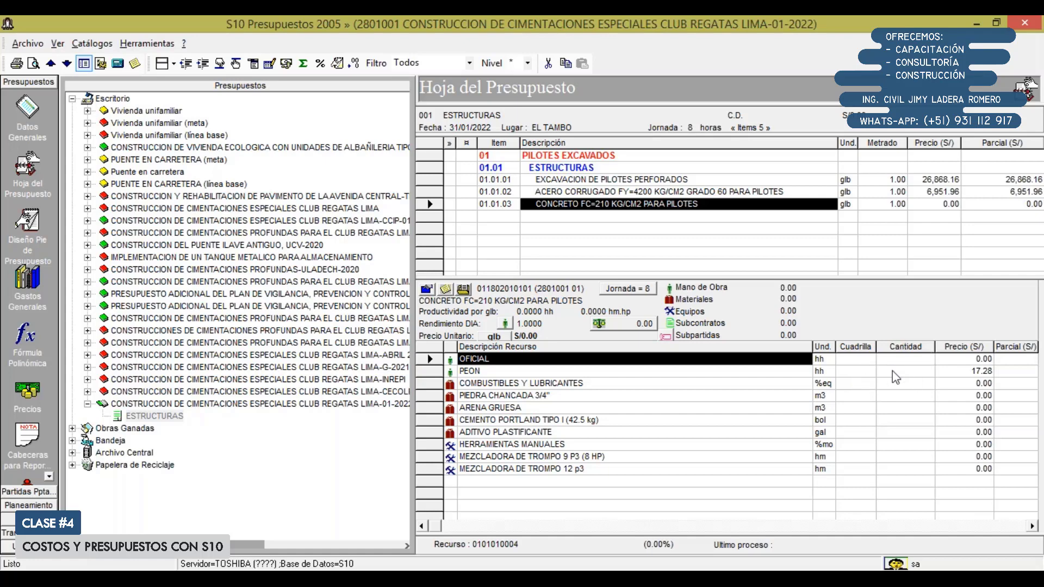
# Step: Set the crew of OFICIAL in the concrete item to 4
pyautogui.click(851, 362)
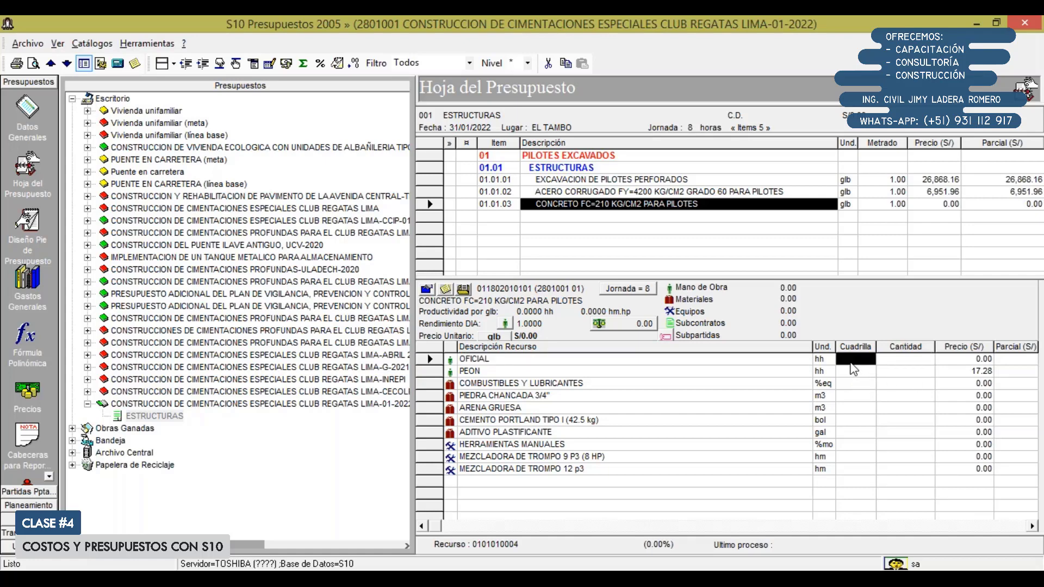
pyautogui.write('4')
pyautogui.press('Return')
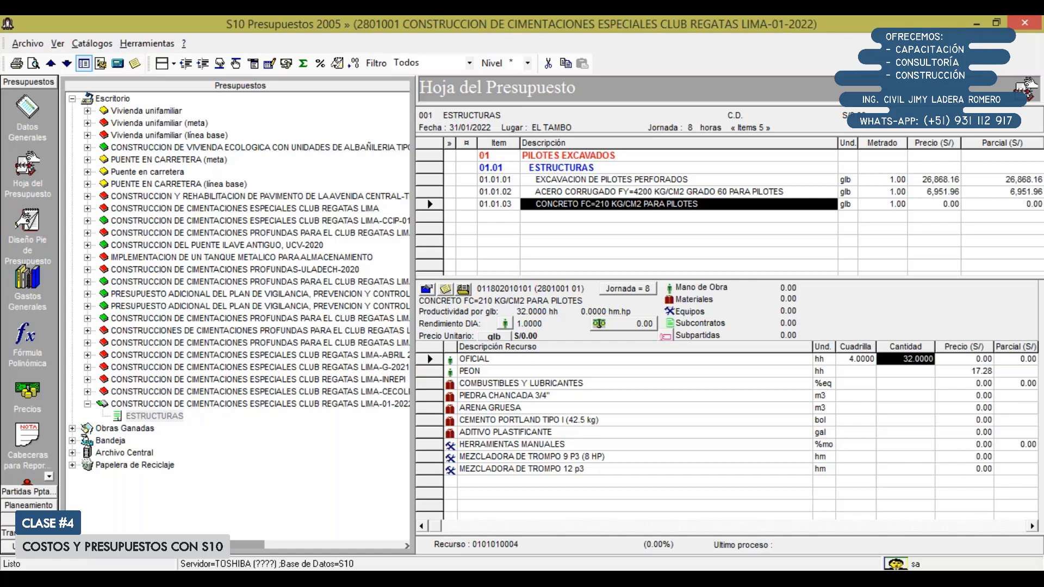
# Step: Review the unit price analyses of the pile excavation and corrugated steel items, and return to the concrete item
pyautogui.click(625, 180)
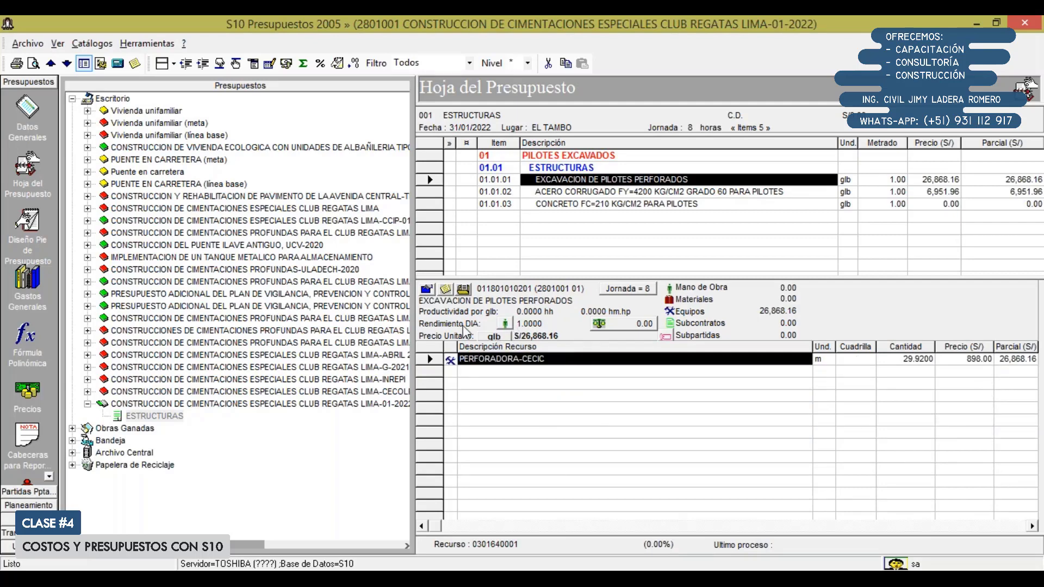
pyautogui.click(548, 194)
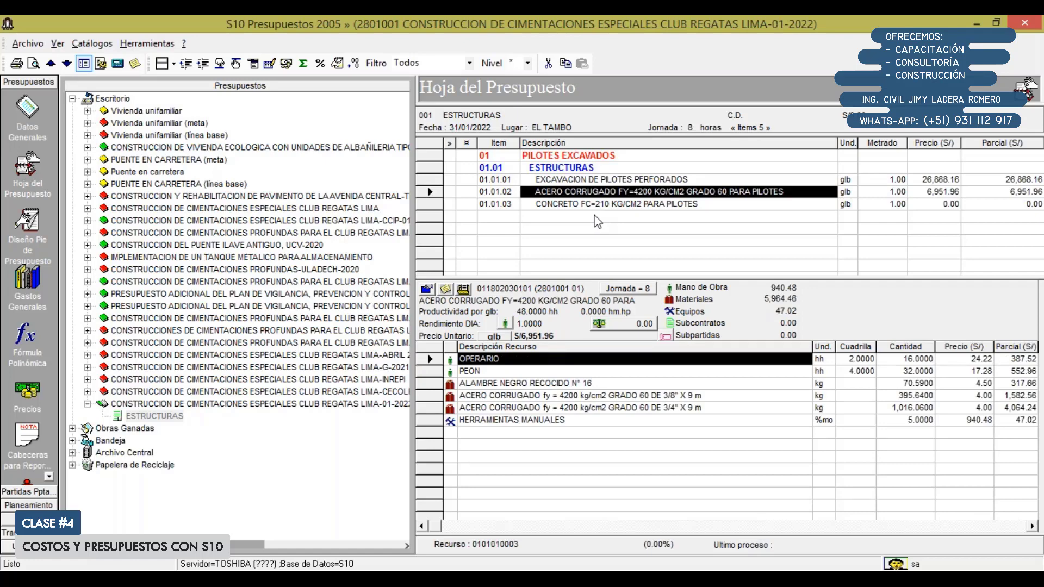
pyautogui.click(597, 207)
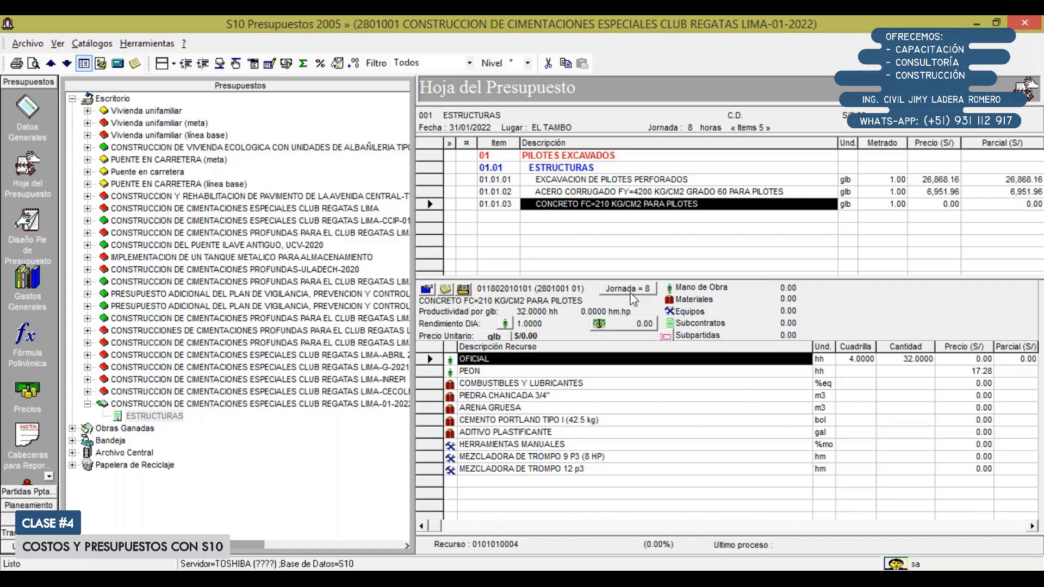
# Step: Set the concrete item's working day to 2.67 hours and its labour and equipment performance rates to 1
pyautogui.click(649, 290)
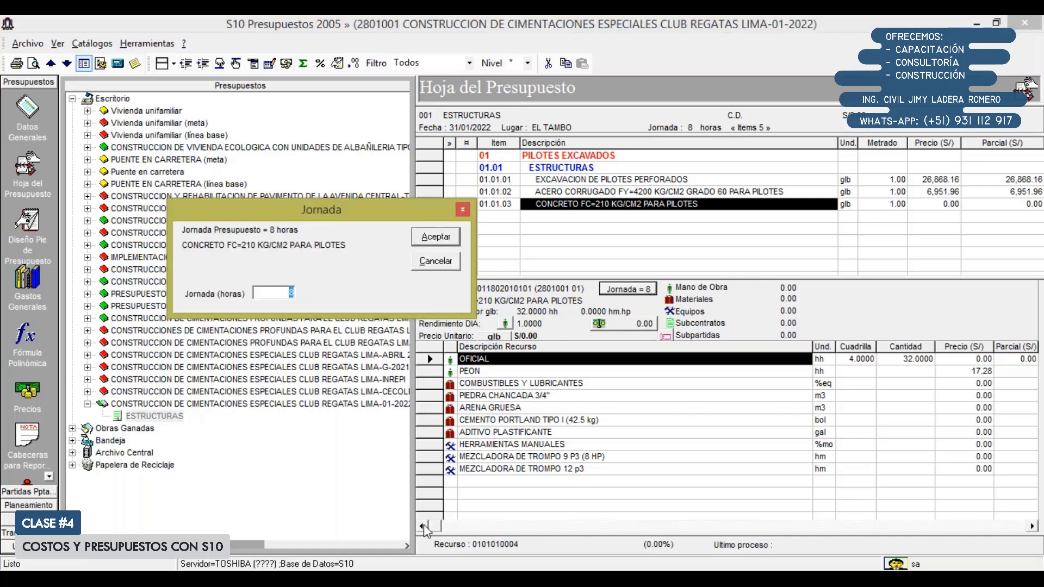
pyautogui.write('2.')
pyautogui.write('61')
pyautogui.click(441, 240)
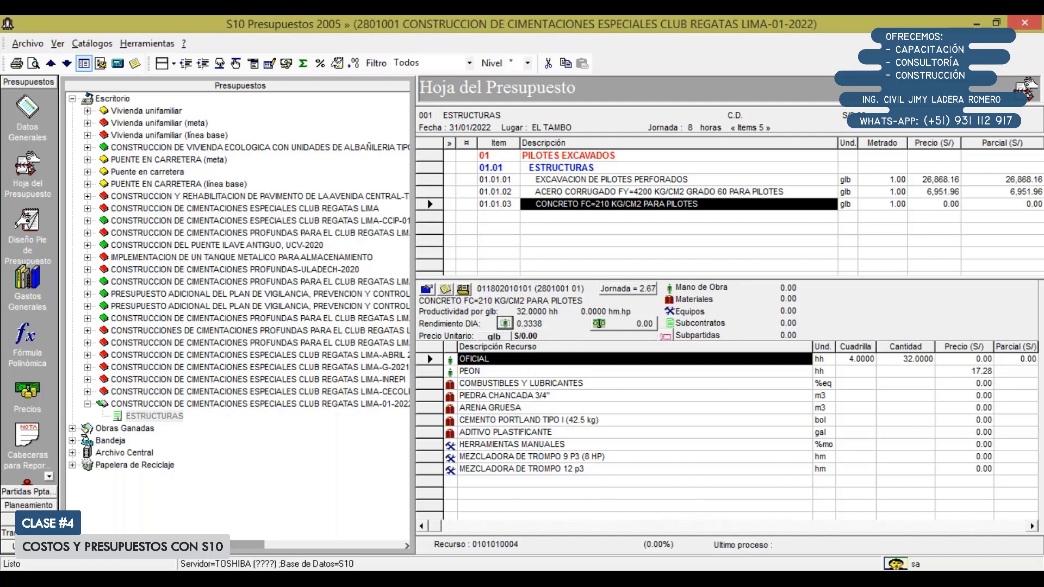
pyautogui.click(504, 323)
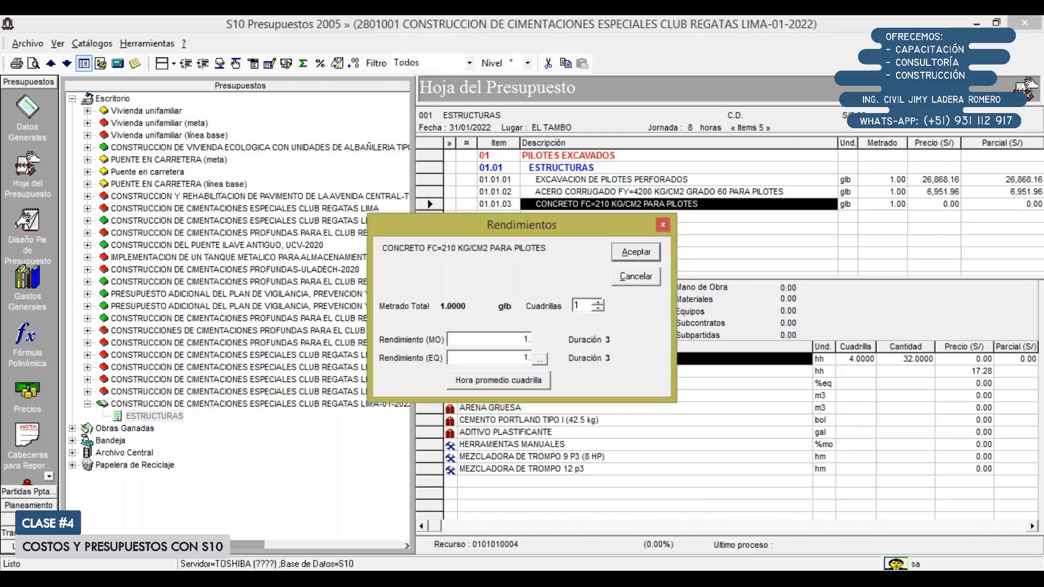
pyautogui.press('Return')
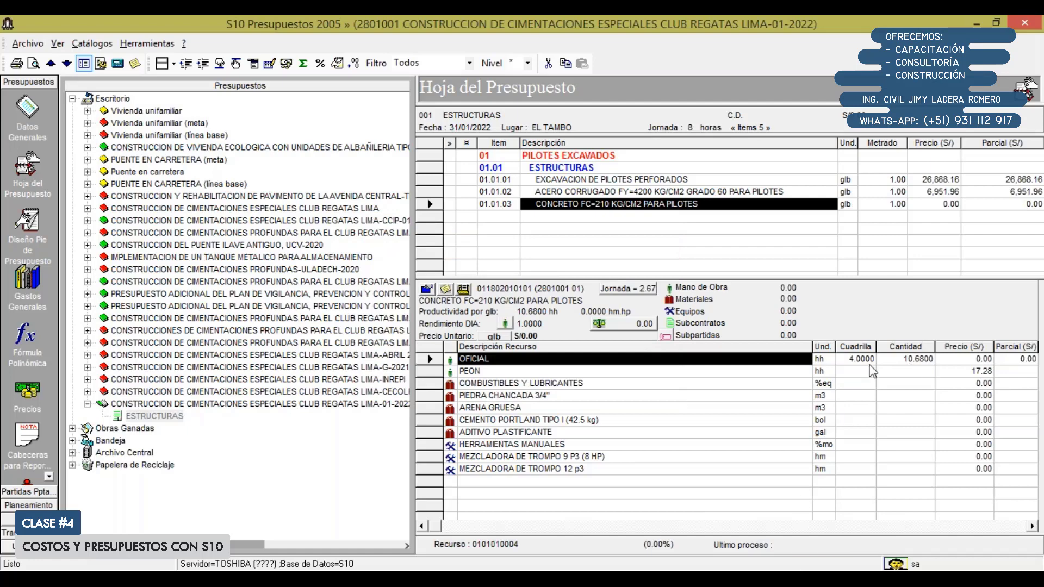
# Step: Look up the hourly wage of OFICIAL on the PowerPoint labour cost slide and enter 19.12 as its price in S10
pyautogui.click(919, 359)
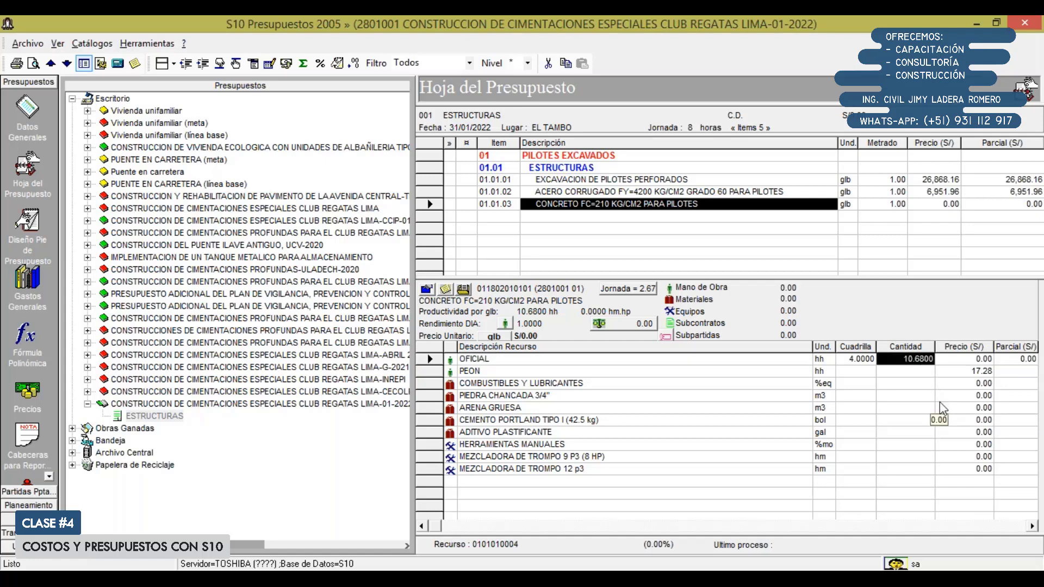
pyautogui.click(952, 360)
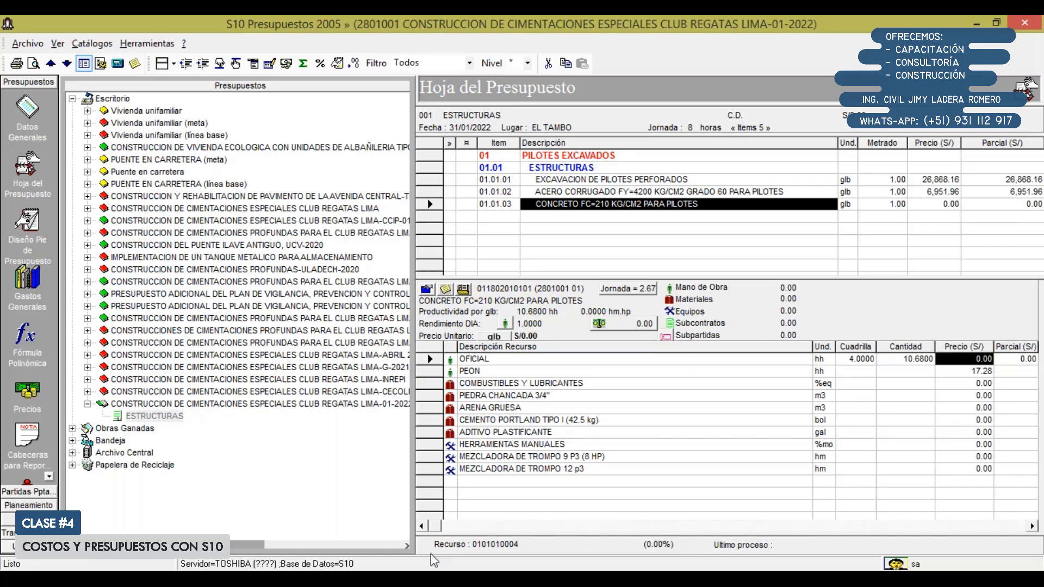
pyautogui.click(439, 569)
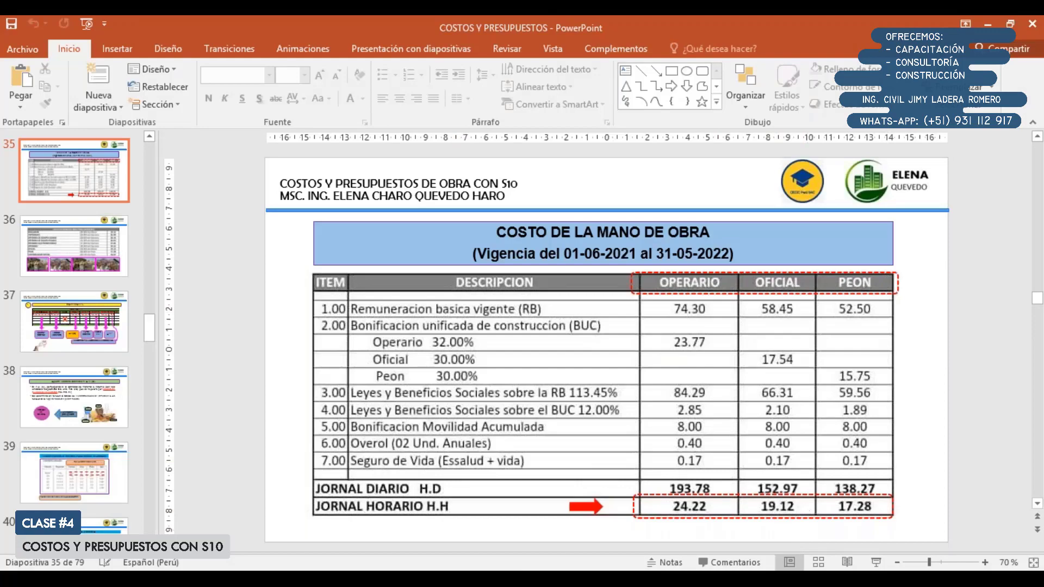
pyautogui.hotkey('alt', 'Tab')
pyautogui.write('19.12')
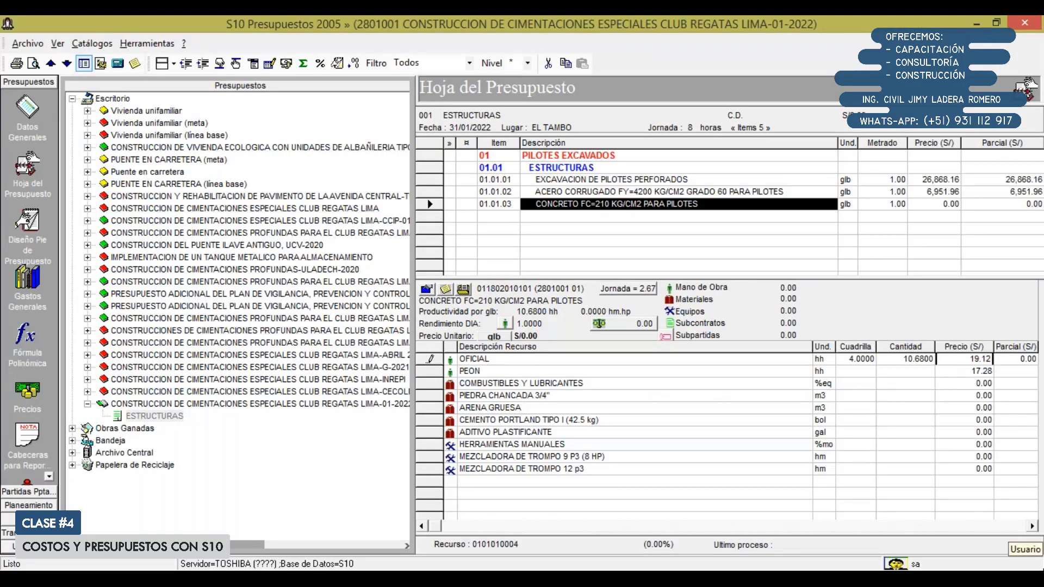
pyautogui.press('Return')
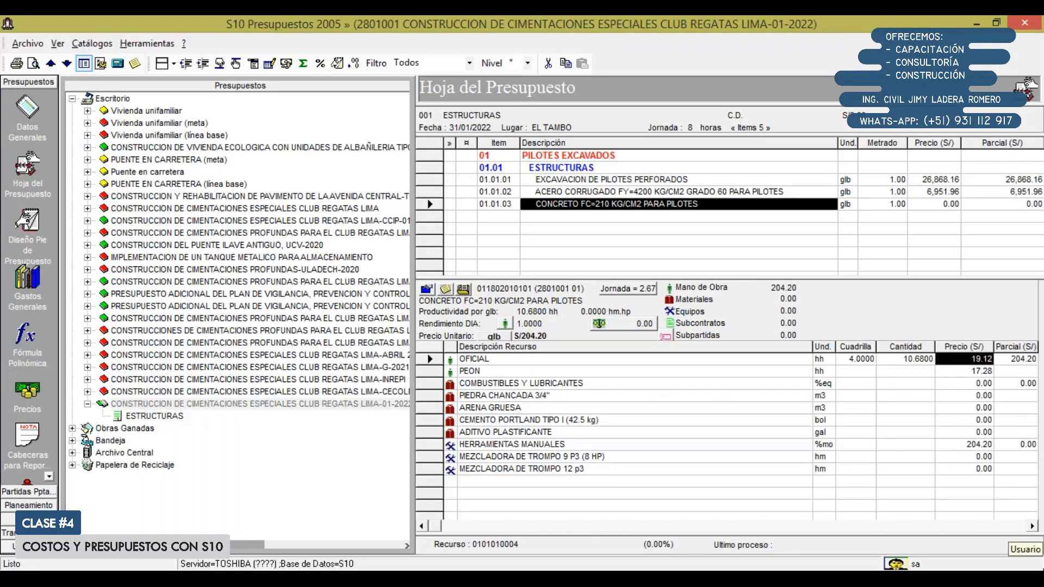
# Step: Set the crew of PEON to 50 and check its price
pyautogui.click(853, 372)
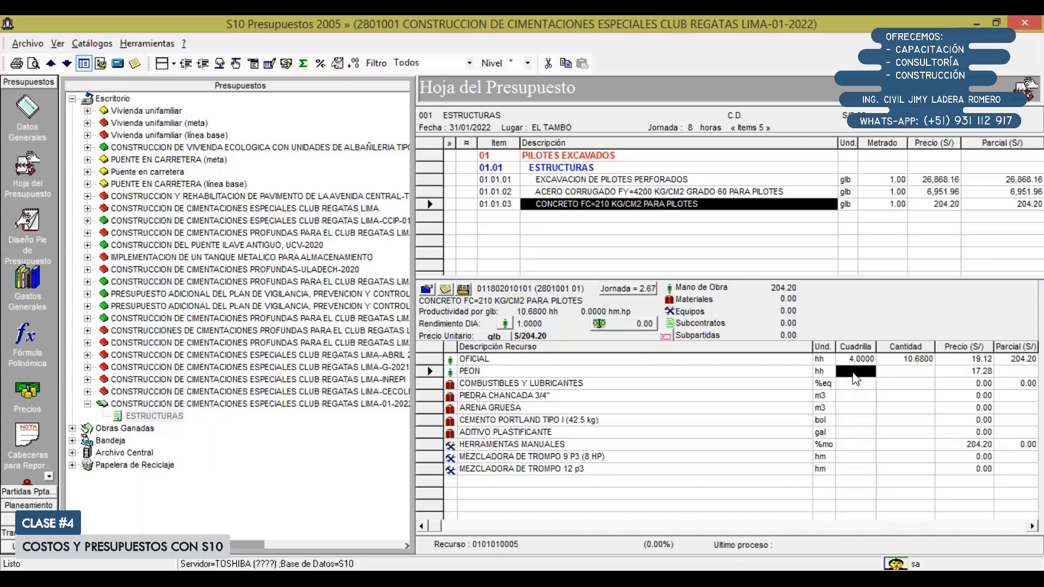
pyautogui.write('50')
pyautogui.press('Return')
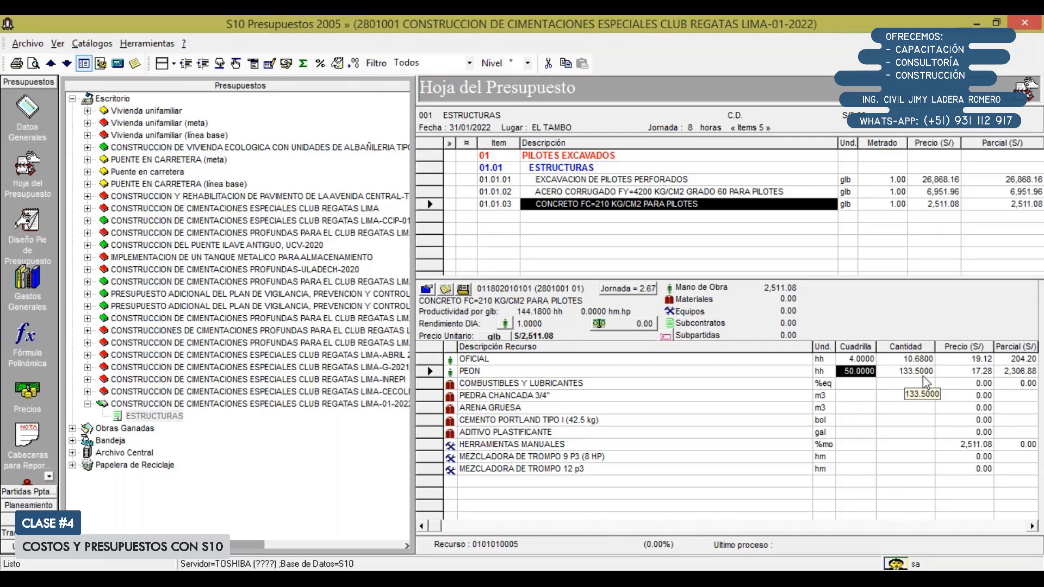
pyautogui.click(970, 372)
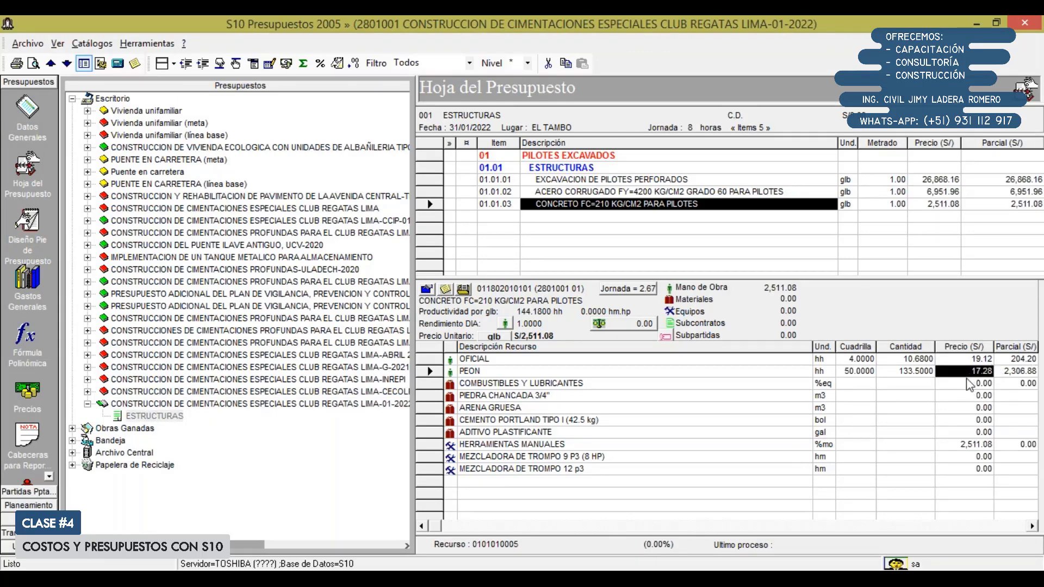
# Step: Set the quantity of COMBUSTIBLES Y LUBRICANTES to 70 %eq
pyautogui.click(861, 383)
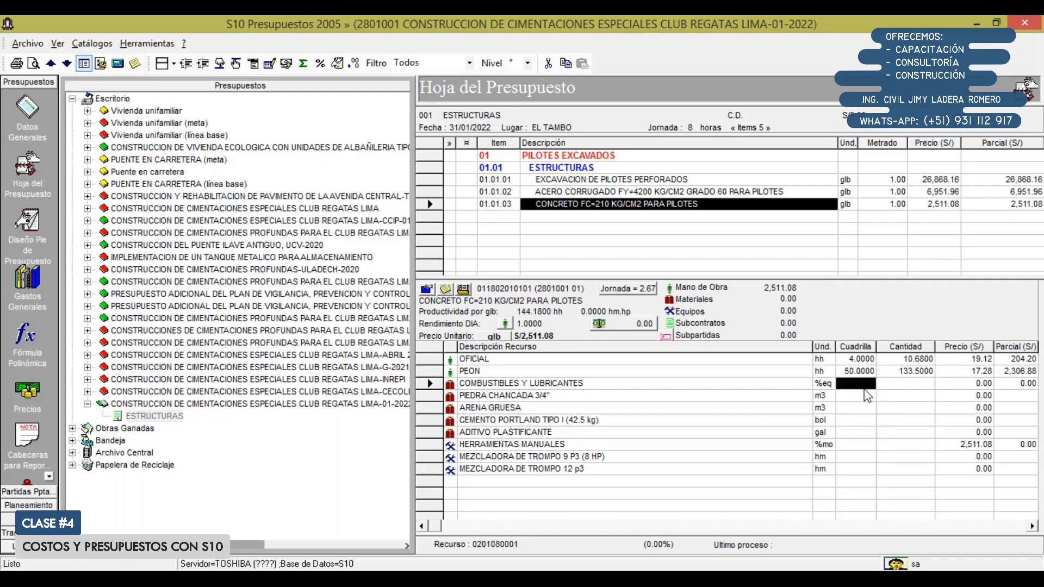
pyautogui.press('Tab')
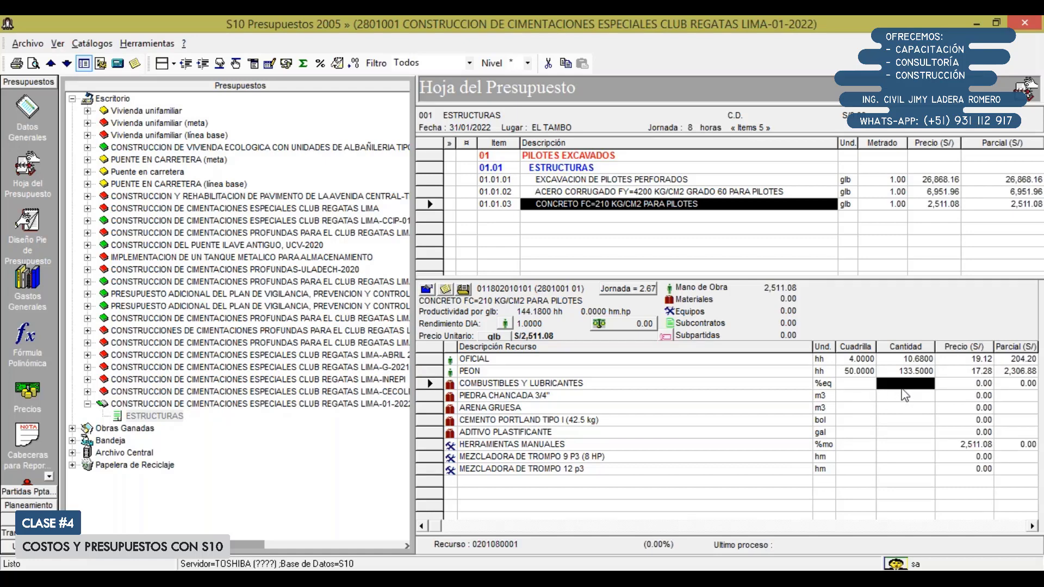
pyautogui.write('70')
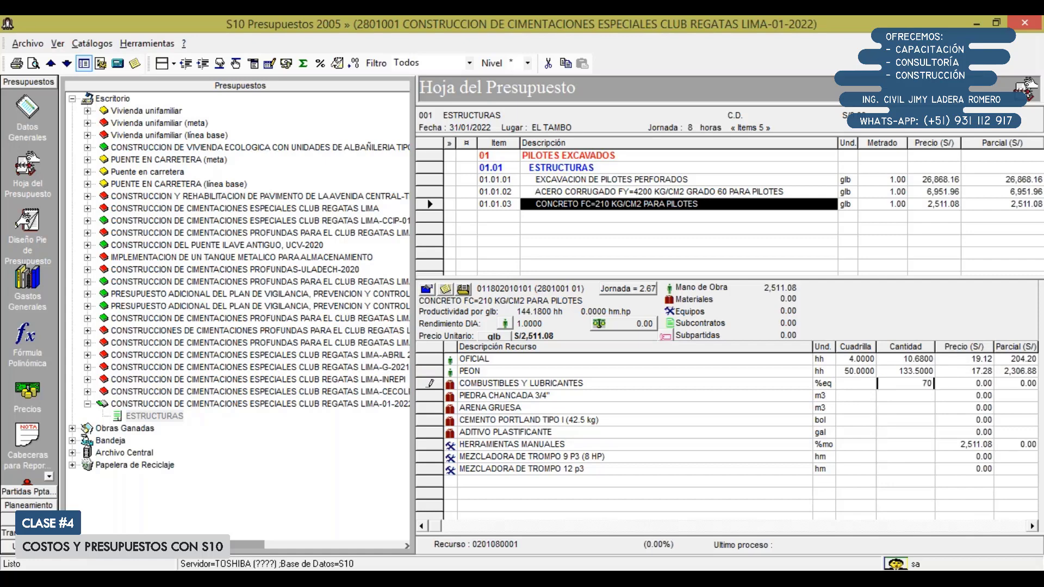
pyautogui.press('Return')
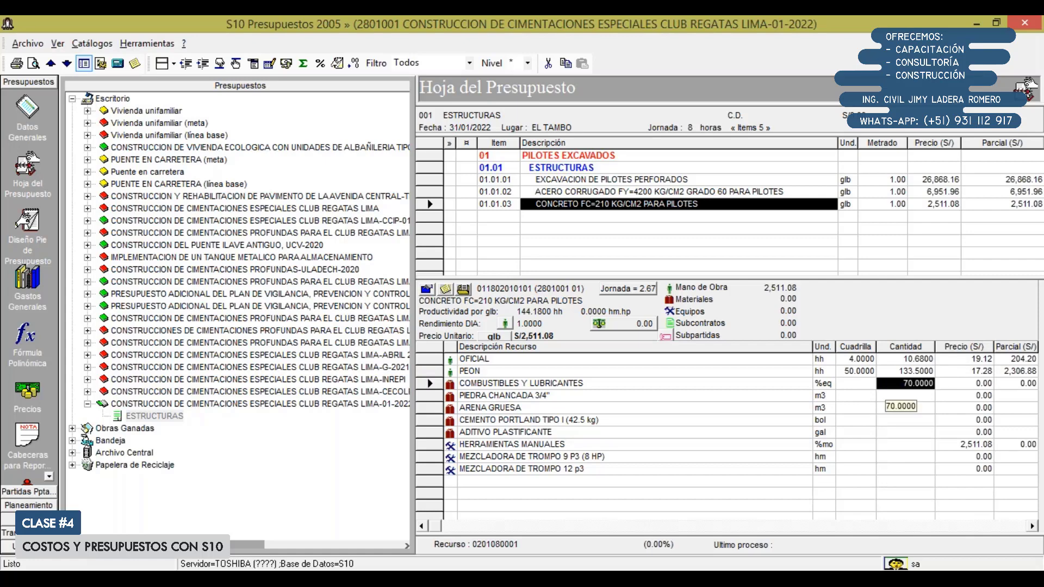
pyautogui.click(905, 395)
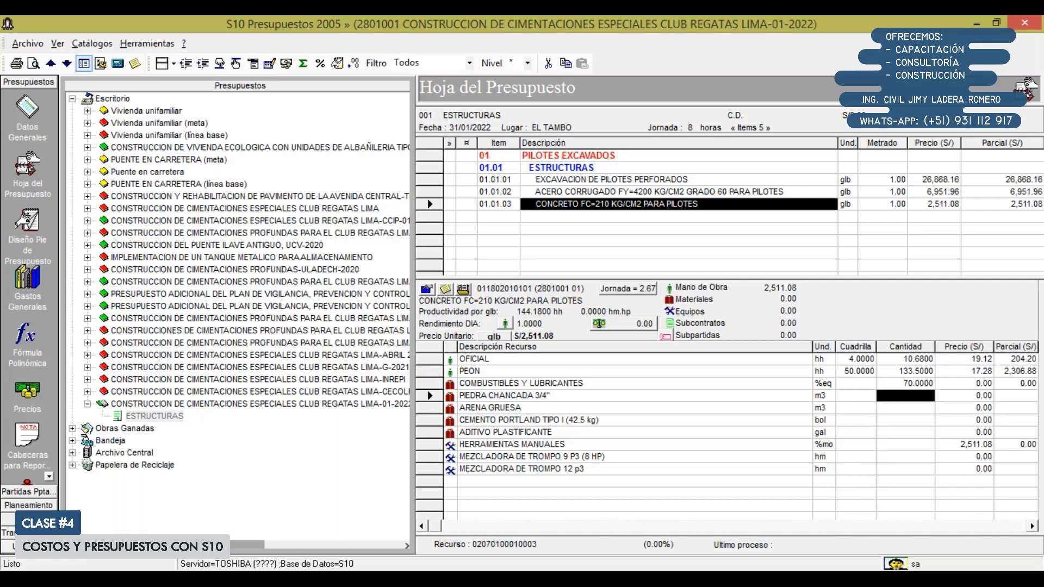
pyautogui.click(958, 388)
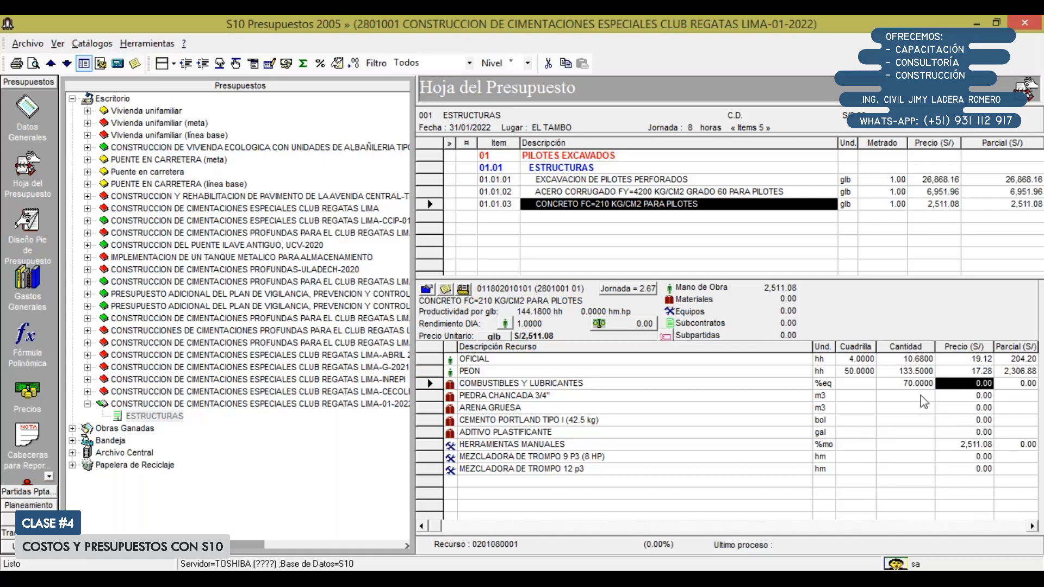
# Step: Enter the material quantities: 18 m3 of PIEDRA CHANCADA 3/4", 11 m3 of ARENA GRUESA, 320 bags of CEMENTO PORTLAND TIPO I and 12 gal of ADITIVO PLASTIFICANTE
pyautogui.click(886, 396)
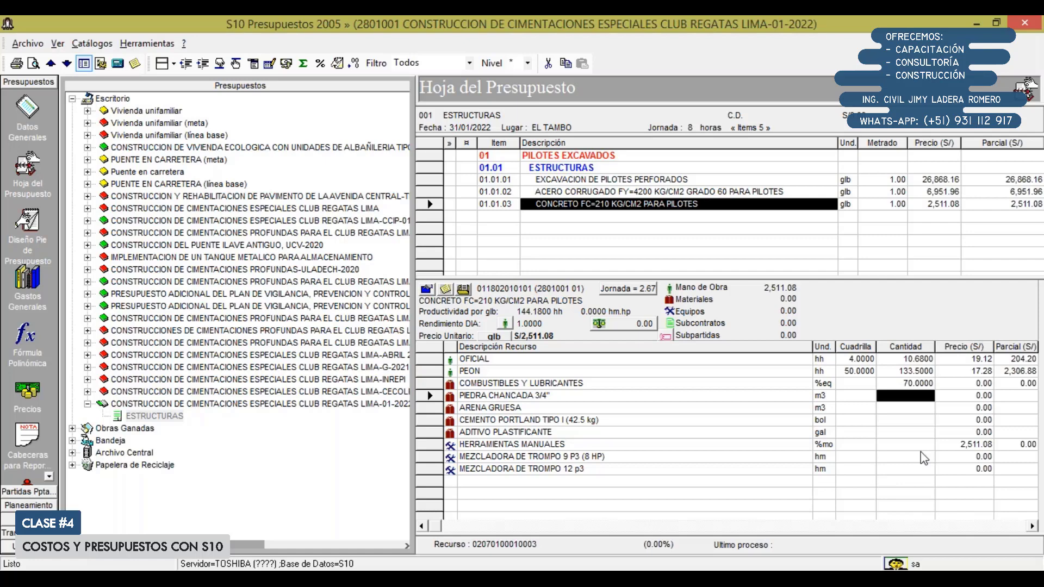
pyautogui.write('18')
pyautogui.press('Return')
pyautogui.press('Down')
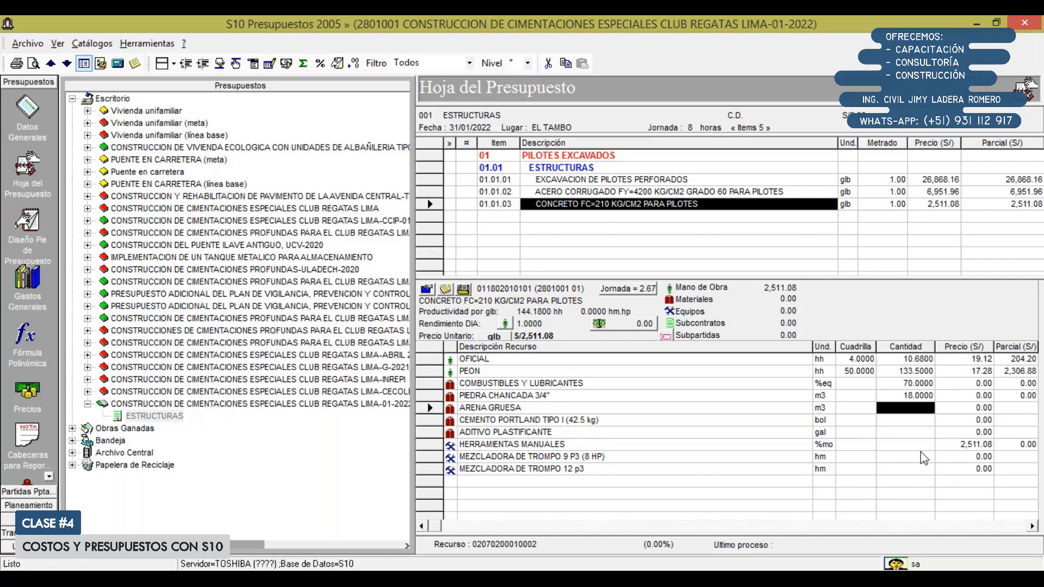
pyautogui.write('11')
pyautogui.press('Return')
pyautogui.press('Down')
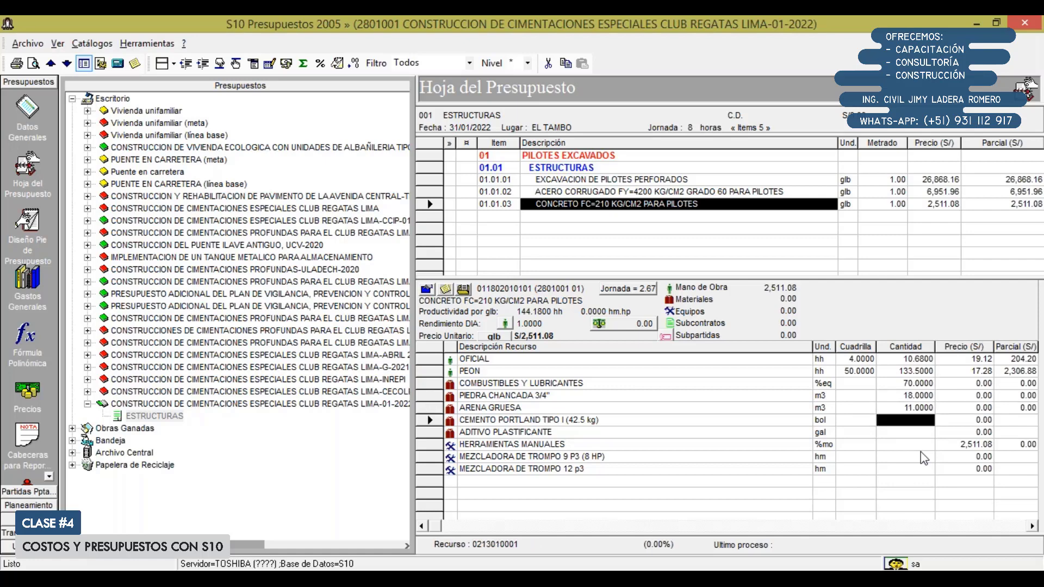
pyautogui.write('320')
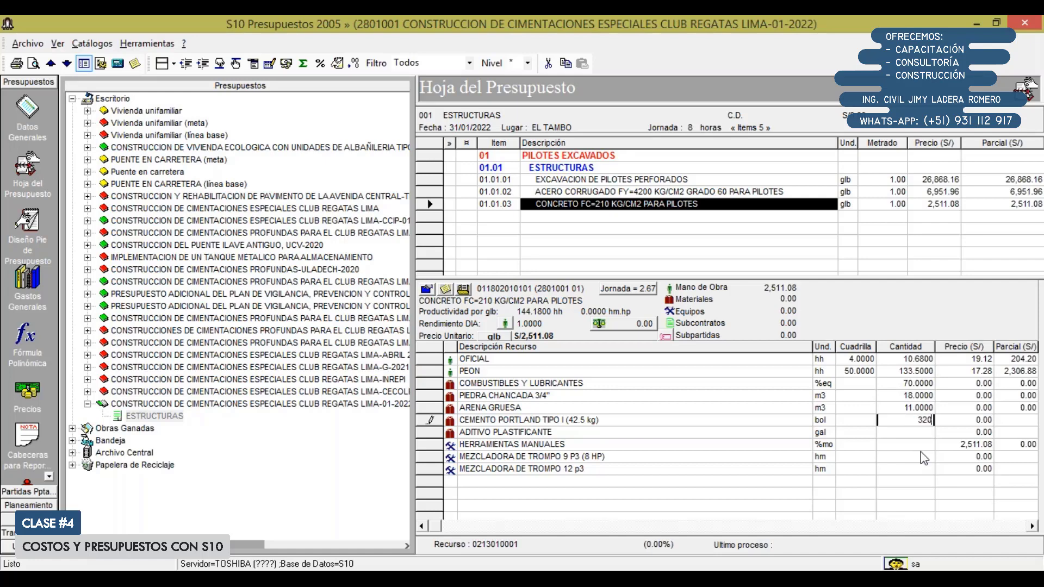
pyautogui.press('Return')
pyautogui.press('Down')
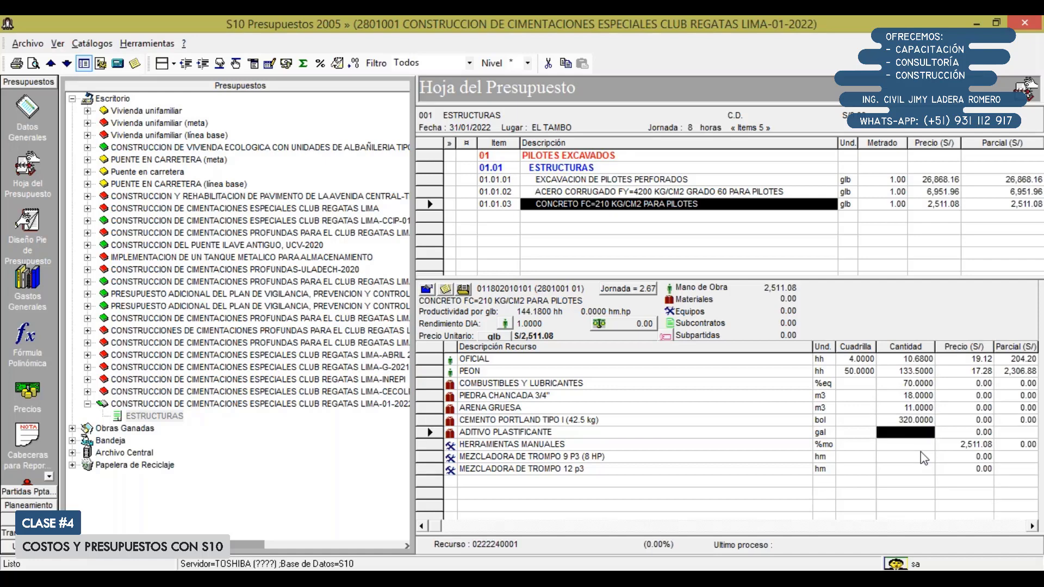
pyautogui.write('12')
pyautogui.press('Return')
# Step: Set the price of PIEDRA CHANCADA 3/4" to 72 and the price of ARENA GRUESA to 70
pyautogui.press('Up')
pyautogui.press('Up')
pyautogui.press('Up')
pyautogui.press('Up')
pyautogui.press('Right')
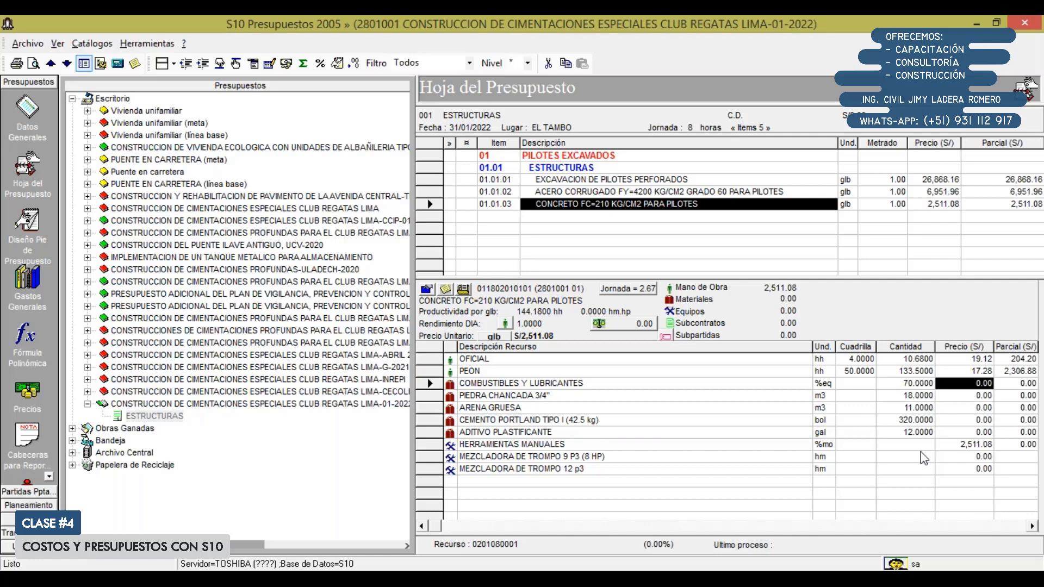
pyautogui.press('Down')
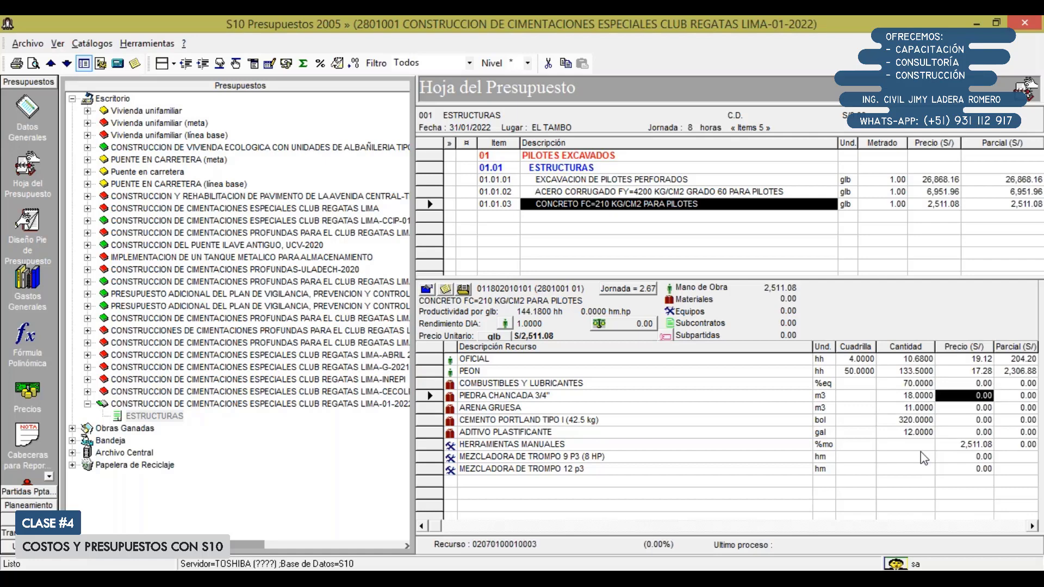
pyautogui.write('72')
pyautogui.press('Down')
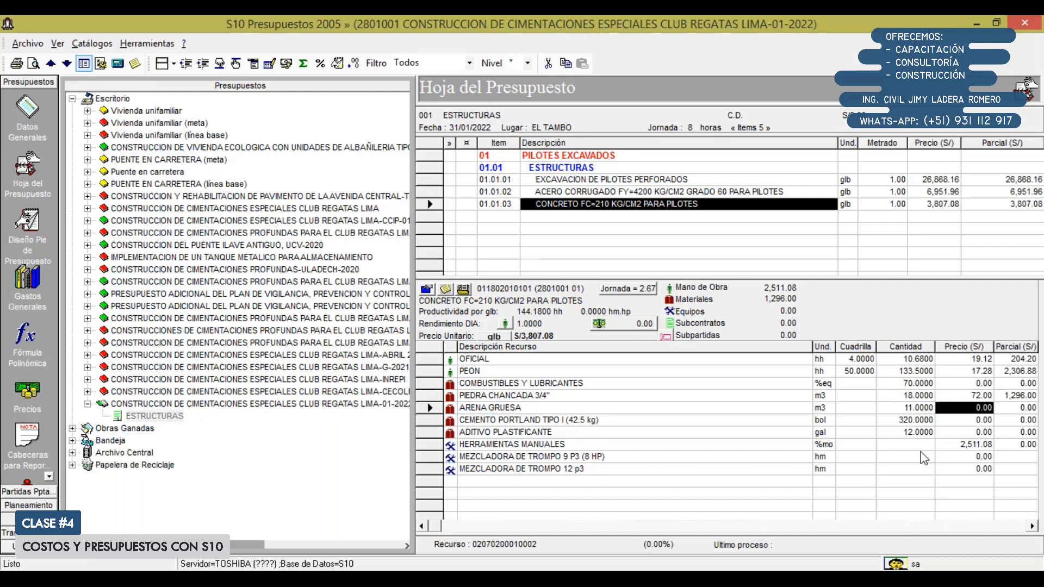
pyautogui.write('70')
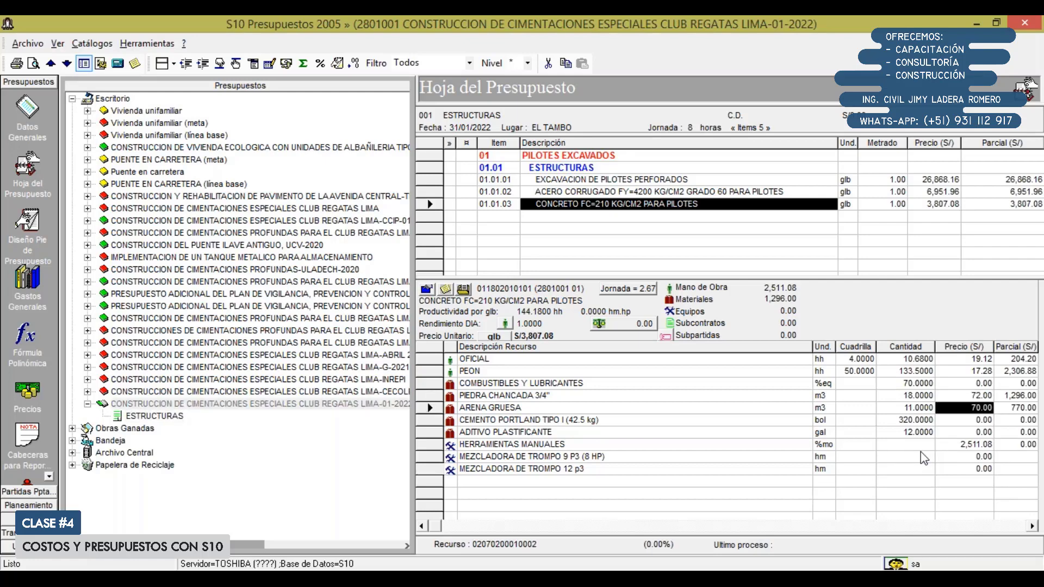
# Step: Set the price of CEMENTO PORTLAND TIPO I to 19 and the price of ADITIVO PLASTIFICANTE to 22
pyautogui.press('Down')
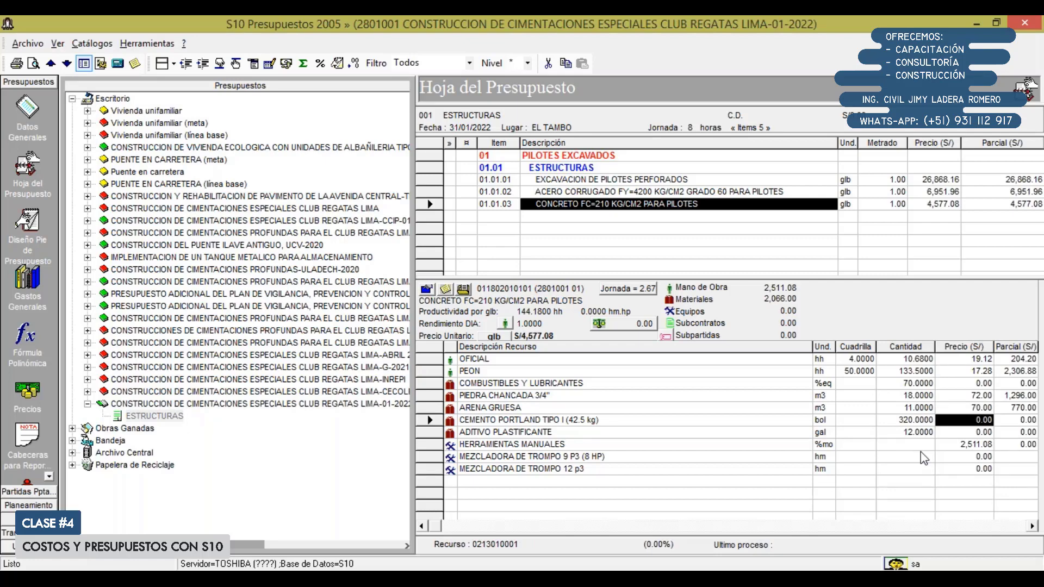
pyautogui.write('19')
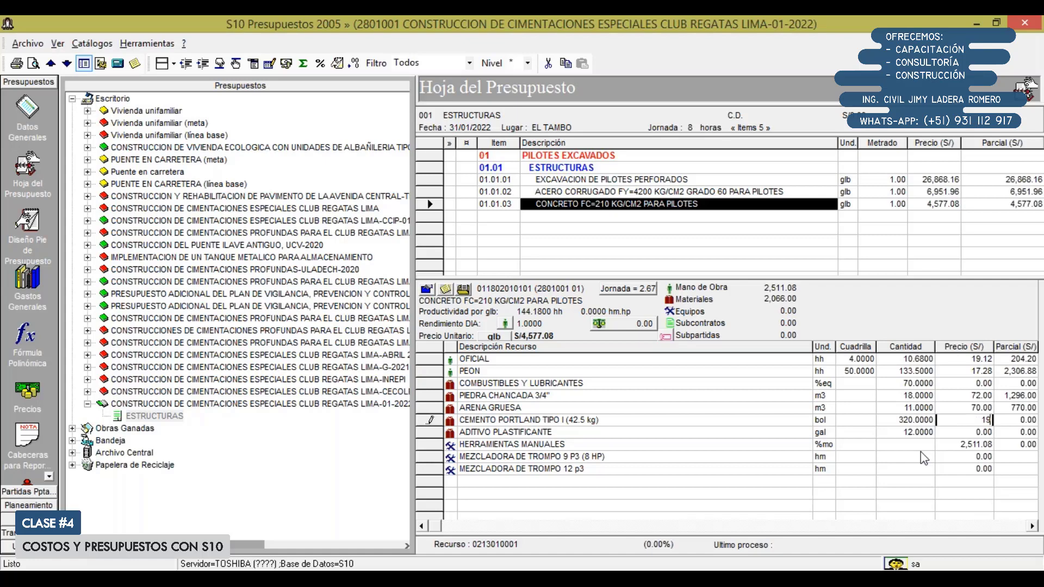
pyautogui.press('Down')
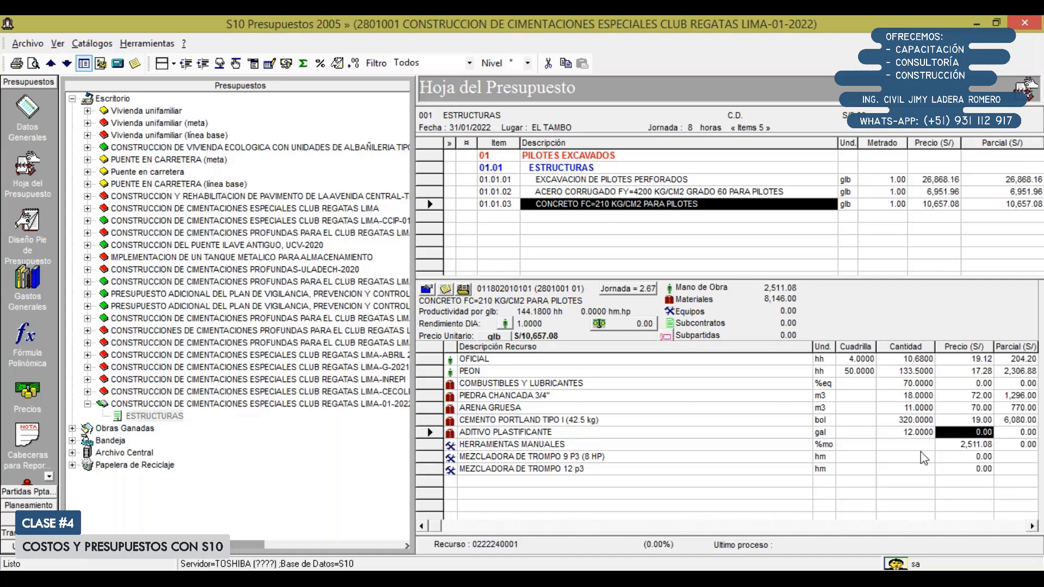
pyautogui.write('22')
pyautogui.press('Return')
# Step: Set the quantity of HERRAMIENTAS MANUALES to 3 %mo
pyautogui.press('Down')
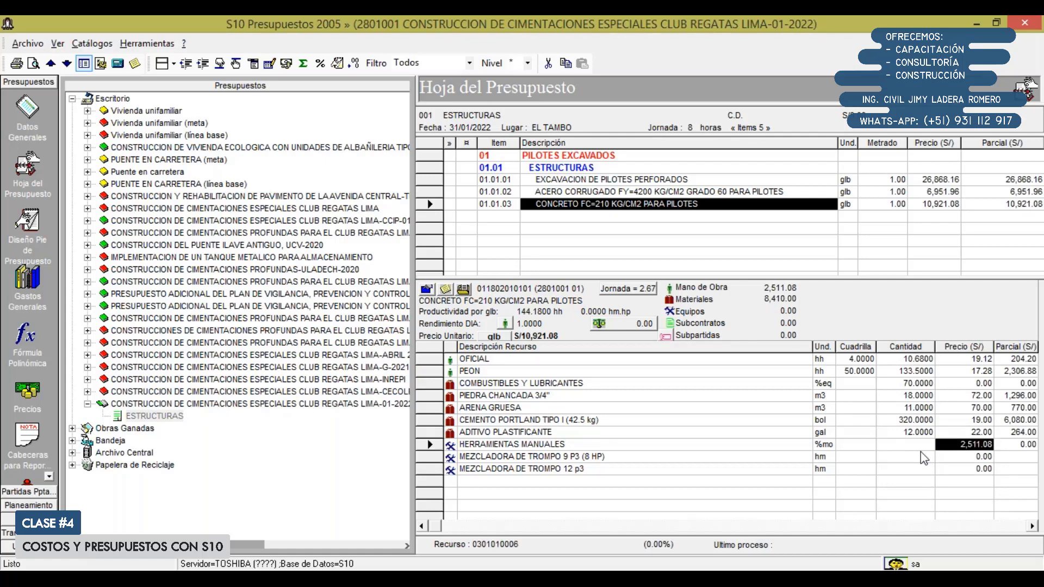
pyautogui.press('Left')
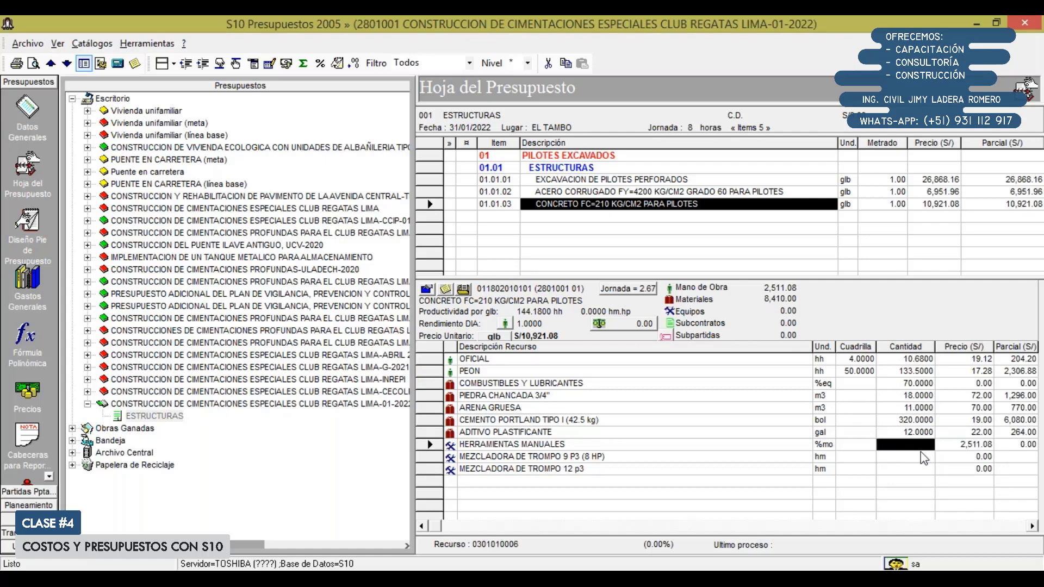
pyautogui.write('3')
pyautogui.press('Return')
# Step: Set the crew to 1 for both MEZCLADORA DE TROMPO 9 P3 (8 HP) and MEZCLADORA DE TROMPO 12 p3
pyautogui.press('Down')
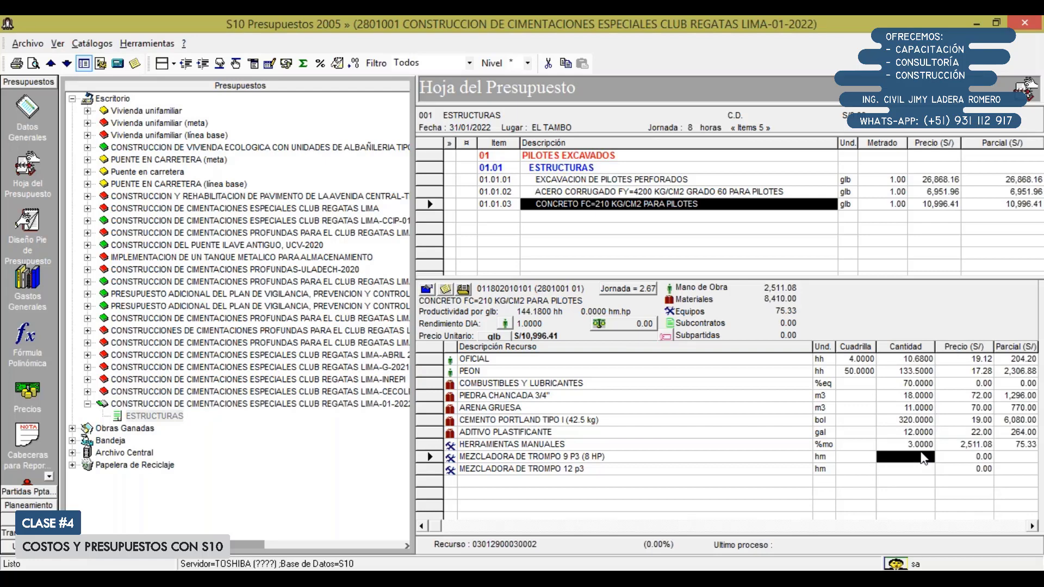
pyautogui.press('Left')
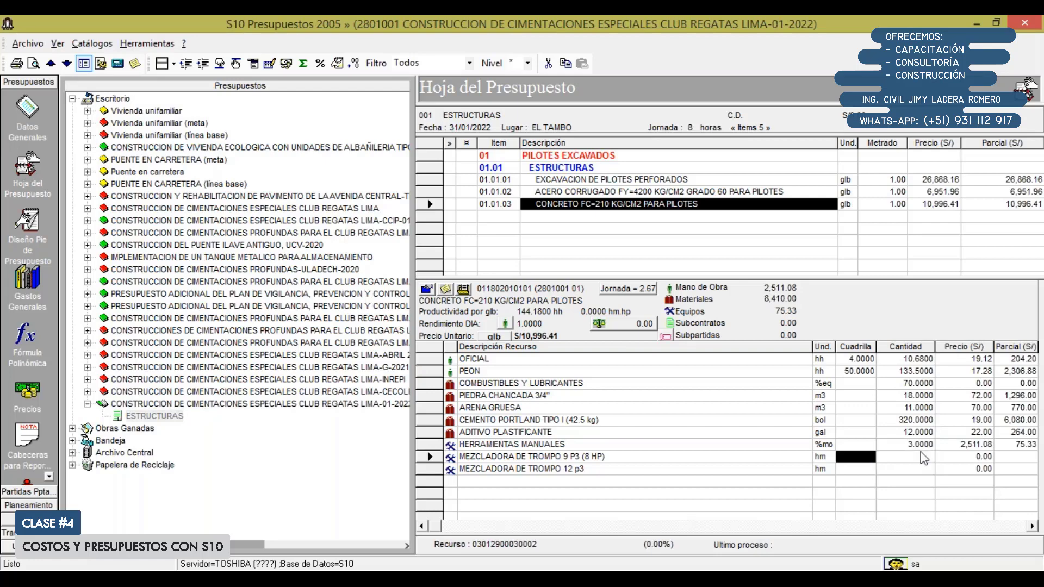
pyautogui.write('1')
pyautogui.press('Down')
pyautogui.write('1')
pyautogui.press('Right')
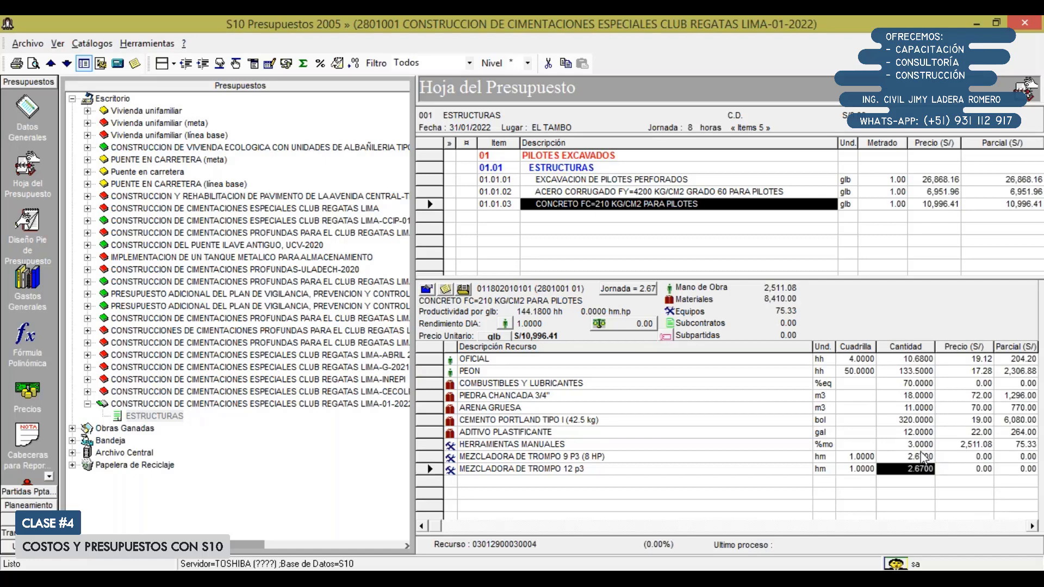
# Step: Set the price of MEZCLADORA DE TROMPO 9 P3 (8 HP) to 6.5 and of MEZCLADORA DE TROMPO 12 p3 to 19
pyautogui.press('Right')
pyautogui.press('Up')
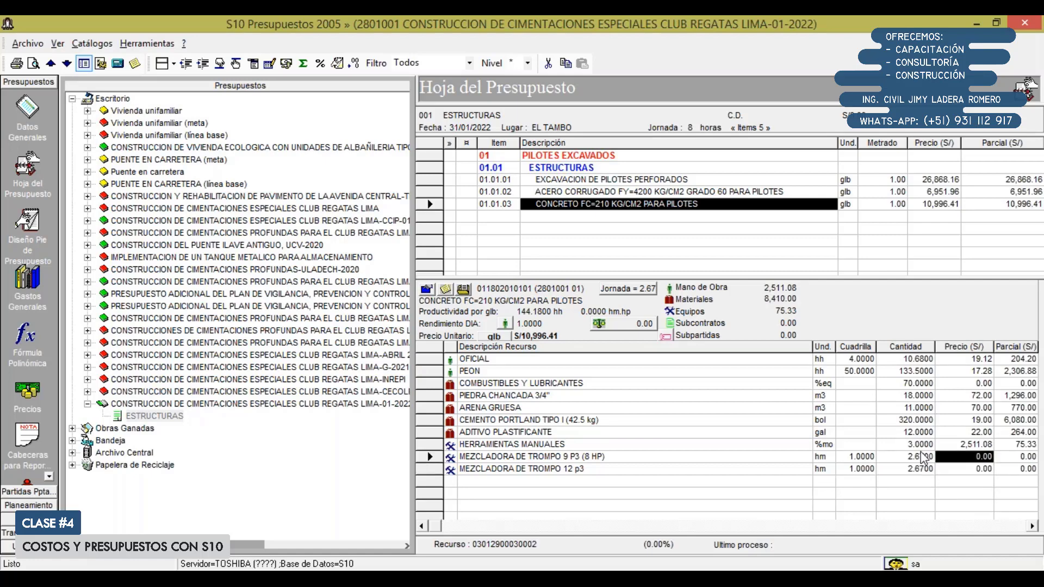
pyautogui.write('6.5')
pyautogui.press('Return')
pyautogui.press('Down')
pyautogui.write('19')
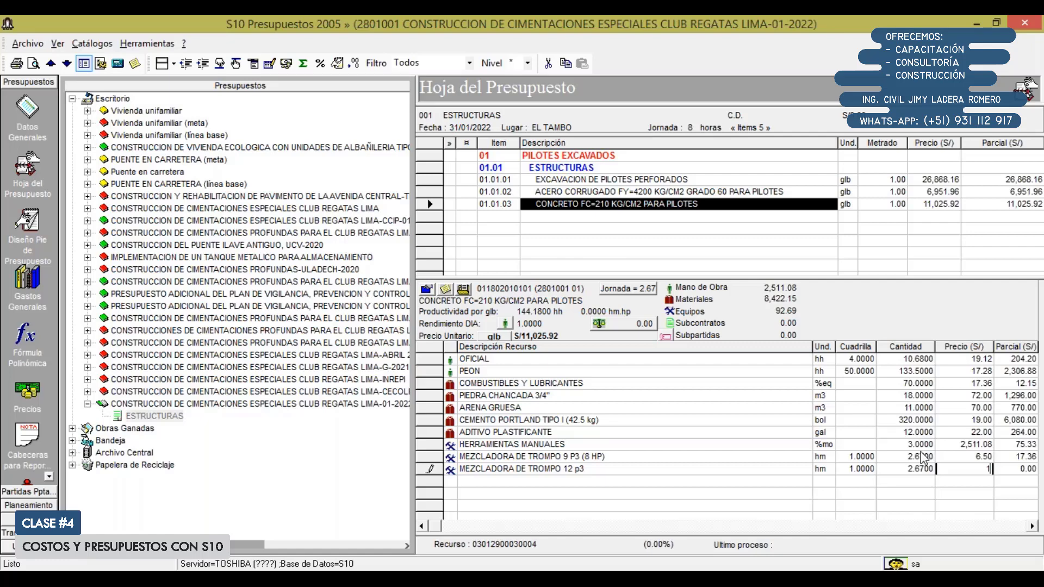
pyautogui.press('Return')
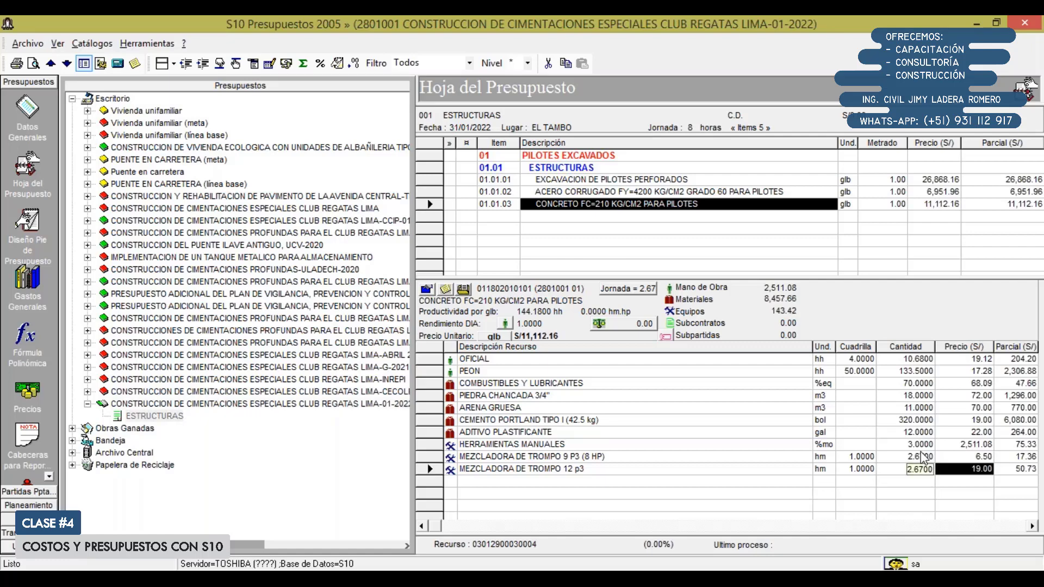
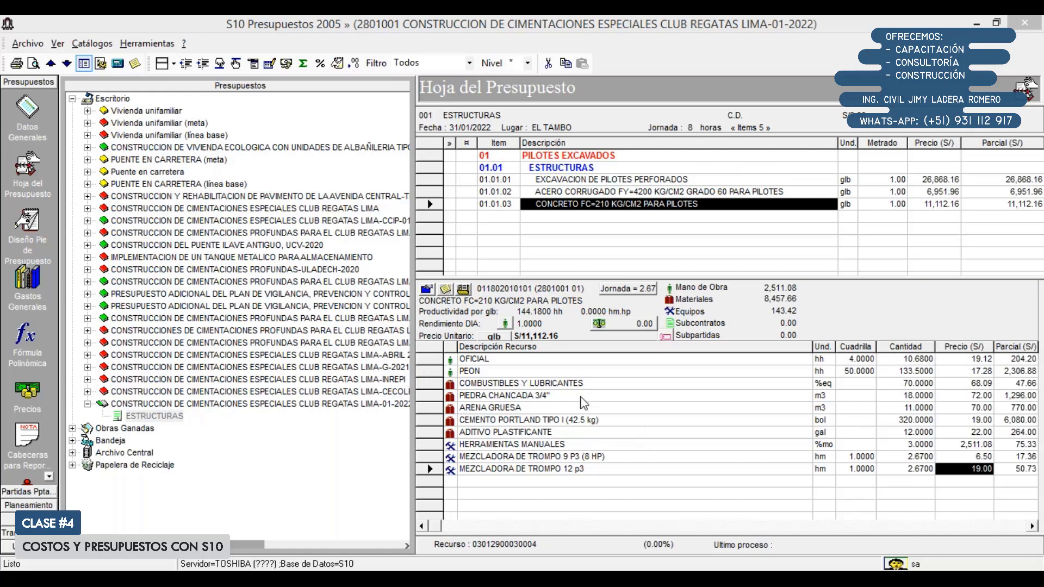
# Step: Check the quantity and price of COMBUSTIBLES Y LUBRICANTES against the partial costs of the two concrete mixers
pyautogui.click(517, 385)
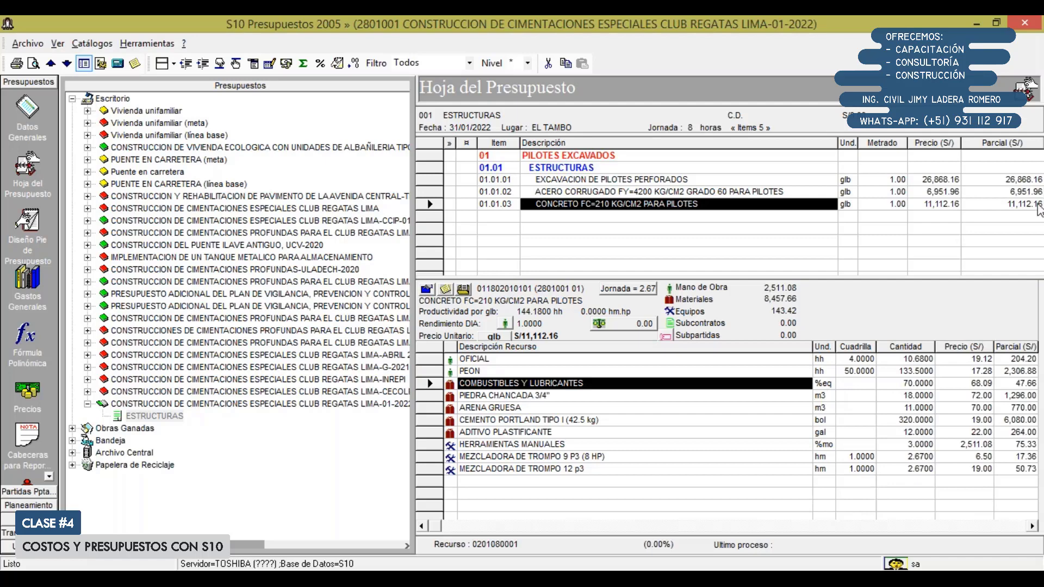
pyautogui.click(916, 385)
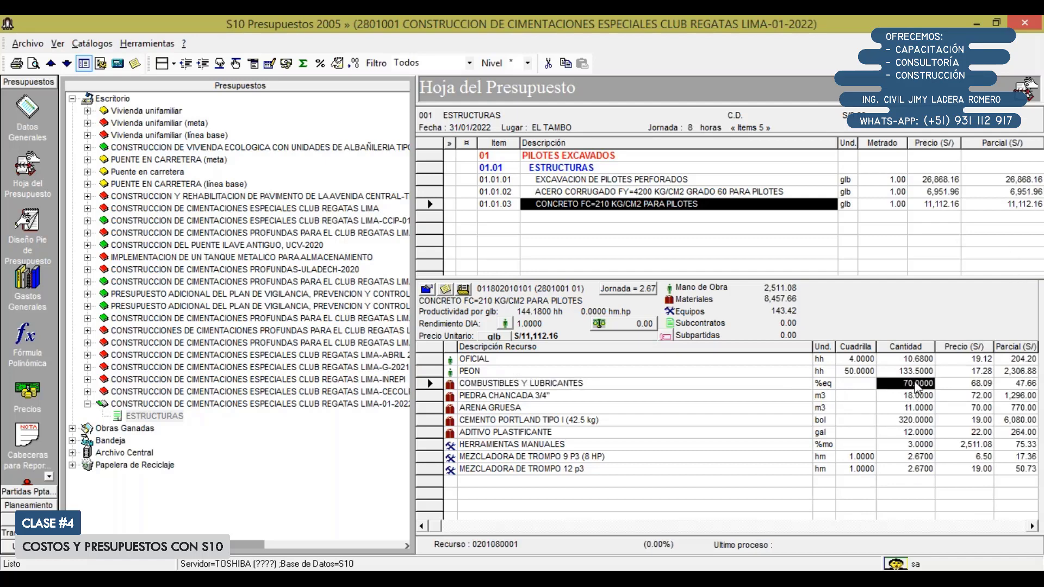
pyautogui.click(983, 384)
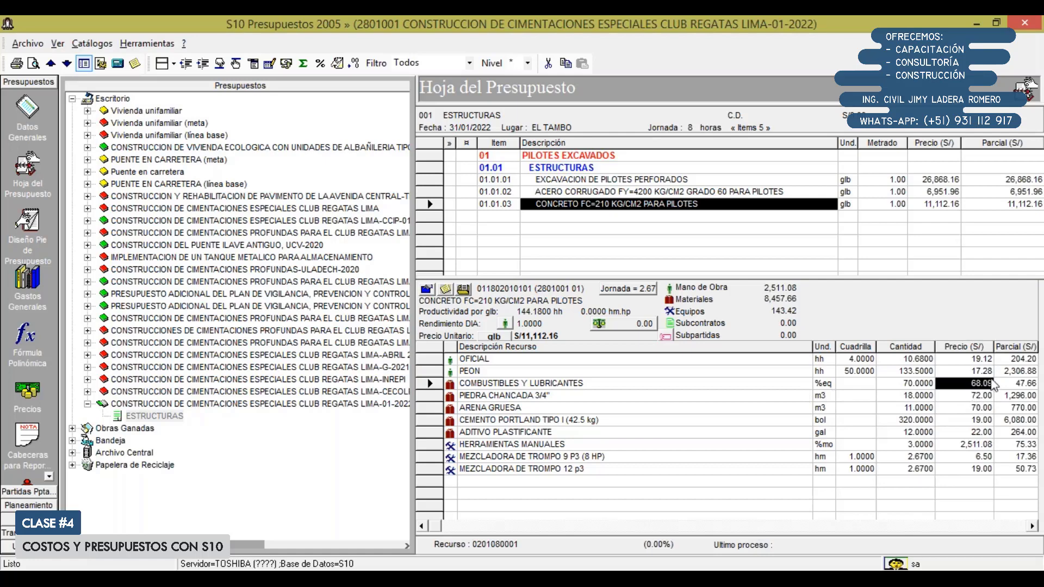
pyautogui.click(508, 457)
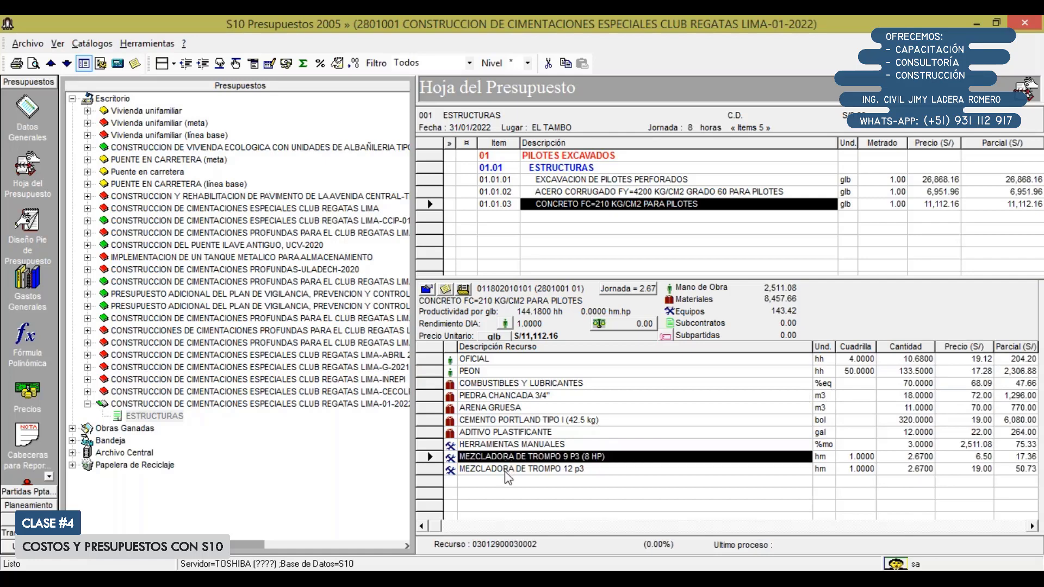
pyautogui.click(1021, 469)
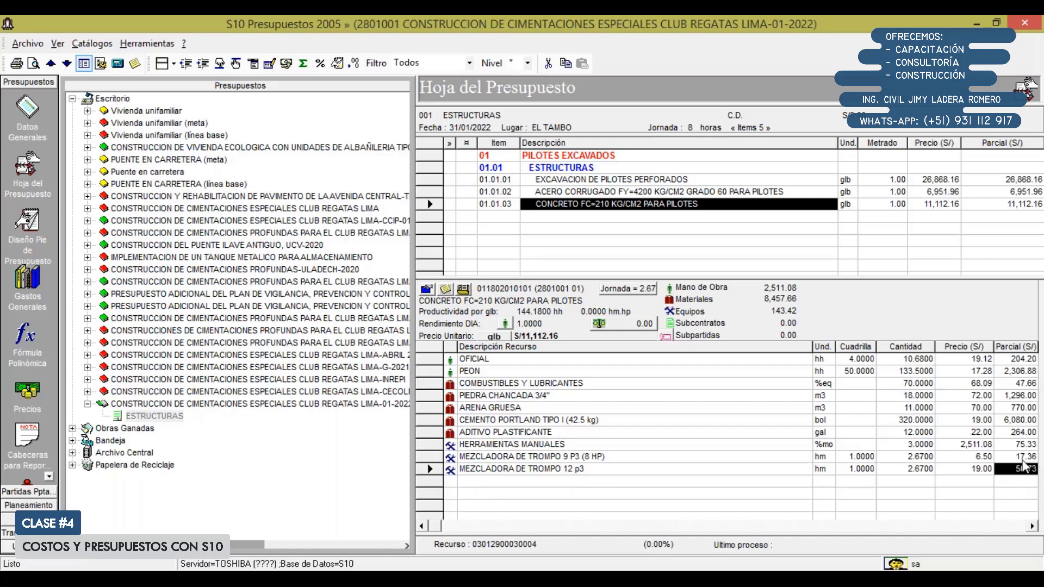
pyautogui.click(1022, 461)
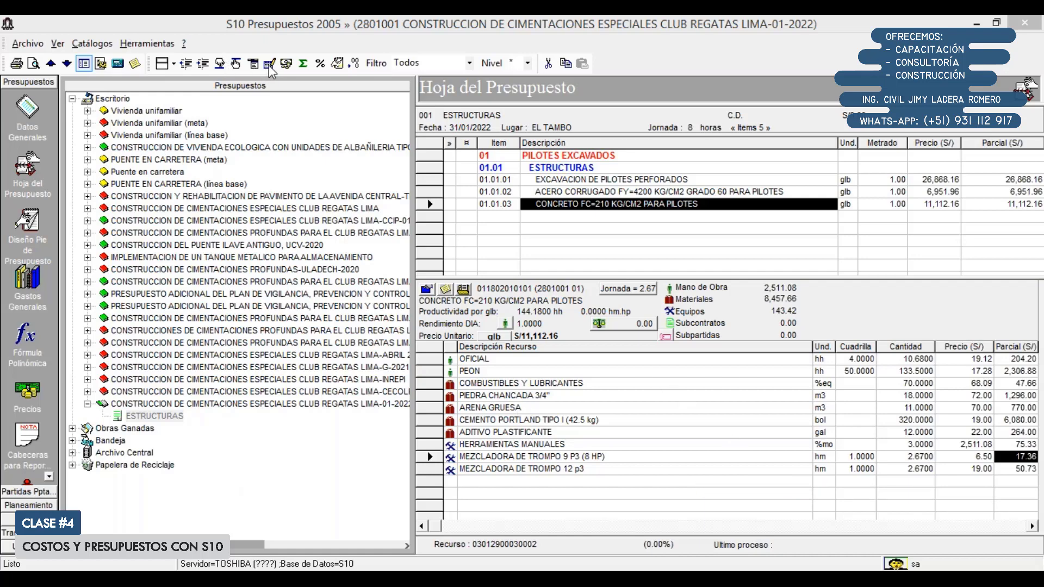
# Step: Process the ESTRUCTURAS budget with unit price and consolidated resource calculation, and close the processing statistics
pyautogui.click(601, 180)
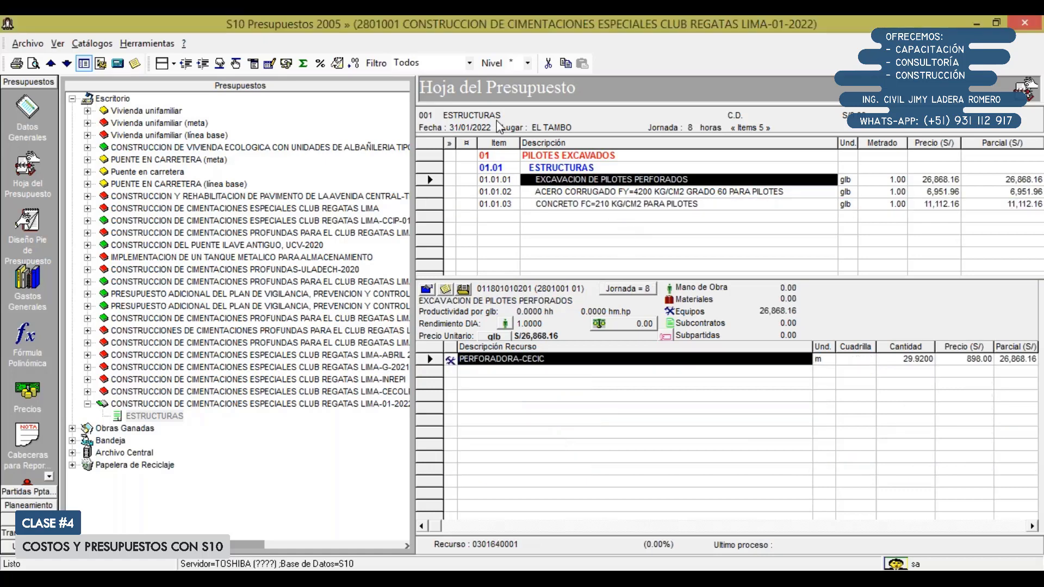
pyautogui.click(271, 64)
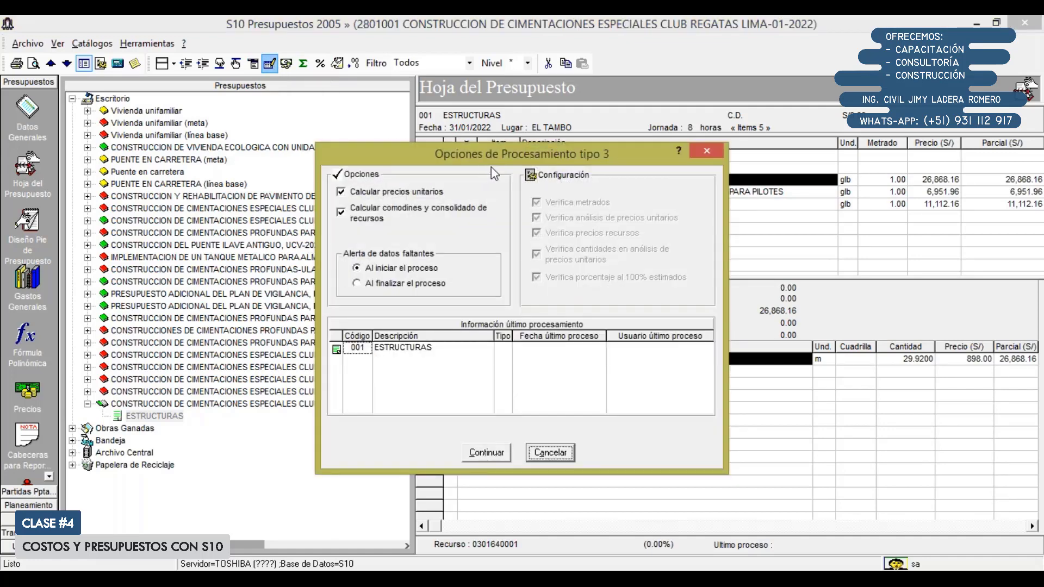
pyautogui.click(479, 455)
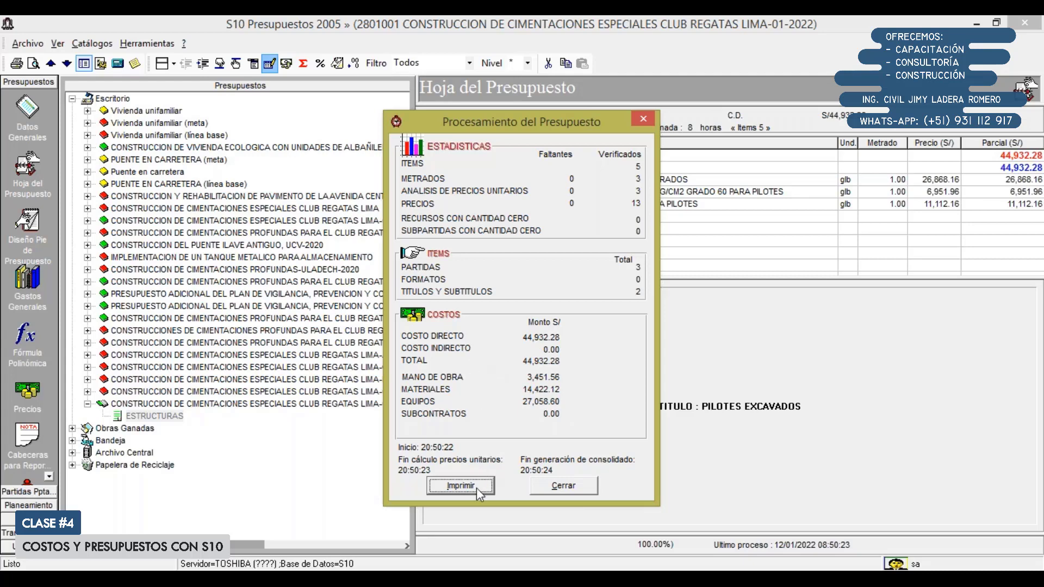
pyautogui.click(566, 491)
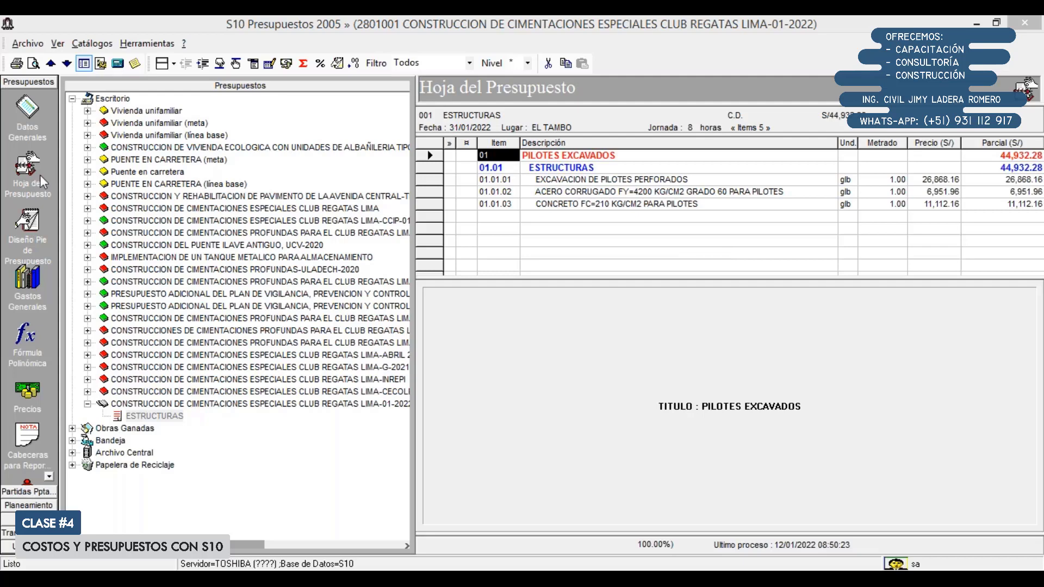
# Step: Open the budget footer design, compare the main budget with the ESTRUCTURAS subbudget, and select the main LIMA-01-2022 budget
pyautogui.click(25, 231)
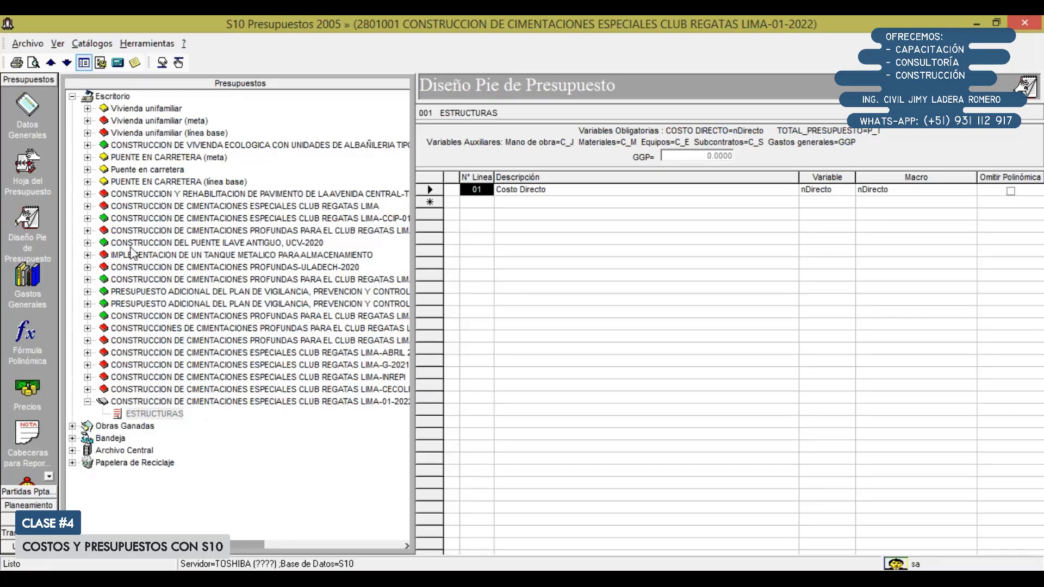
pyautogui.click(156, 405)
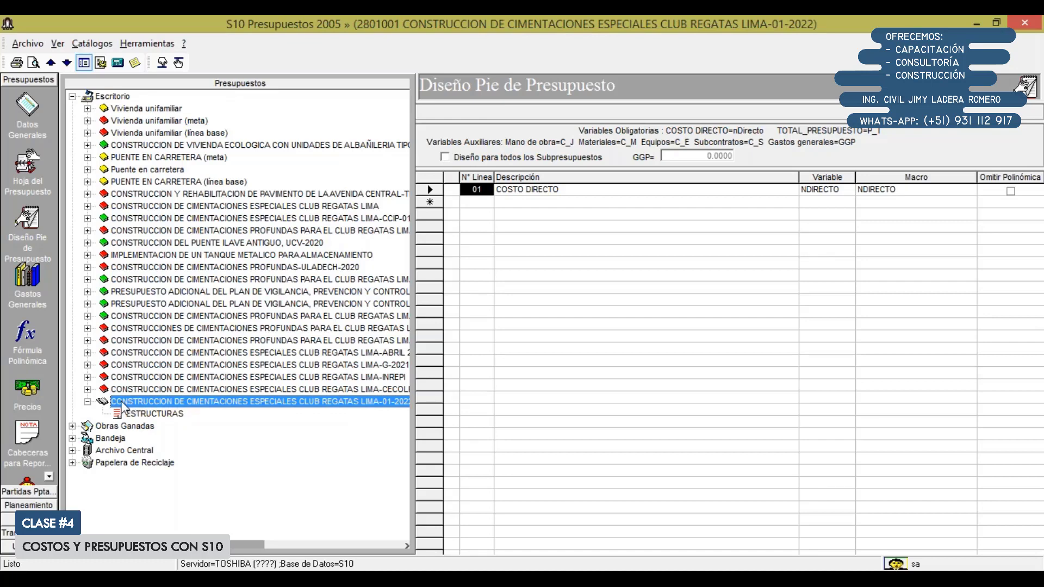
pyautogui.click(134, 415)
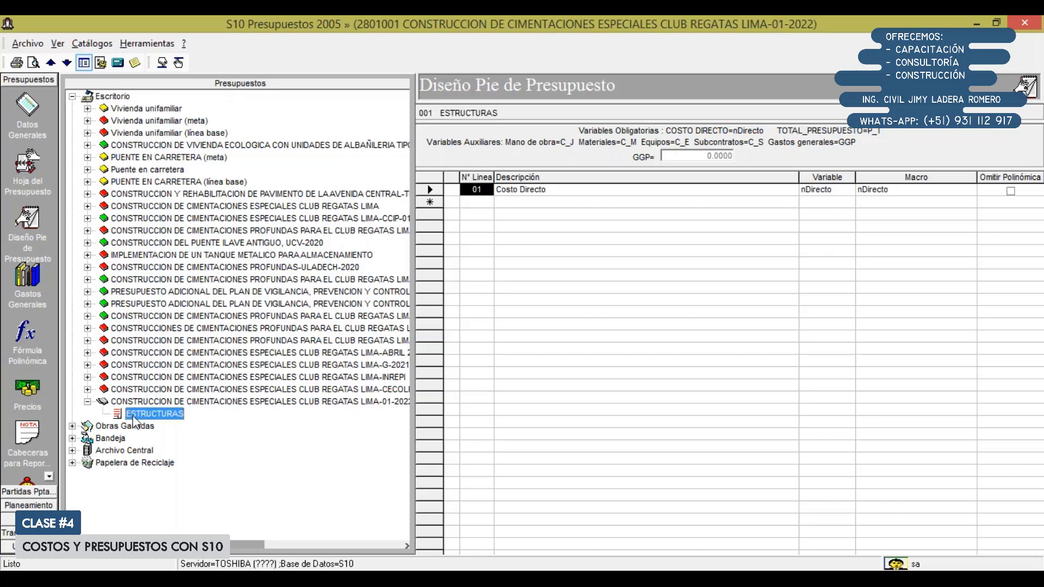
pyautogui.click(142, 403)
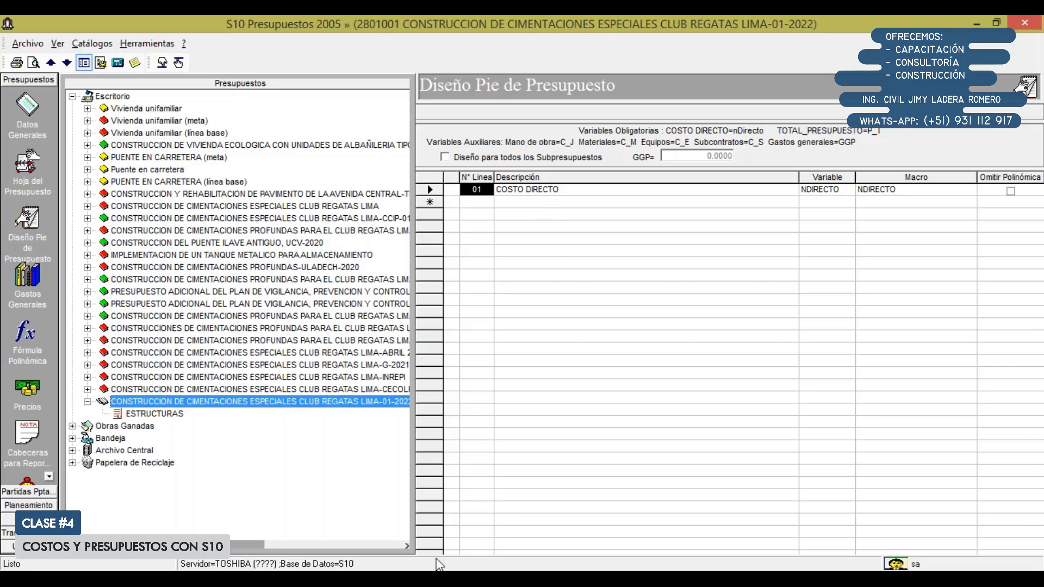
# Step: Switch to PowerPoint to examine the footer structures for direct administration and contract projects, and return to S10
pyautogui.click(434, 577)
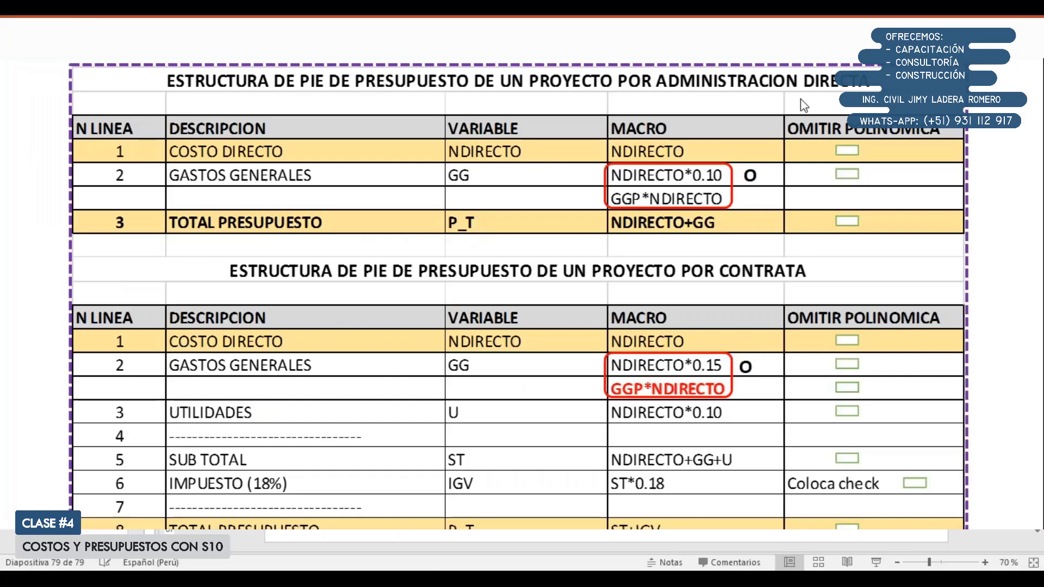
pyautogui.click(98, 489)
pyautogui.click(605, 326)
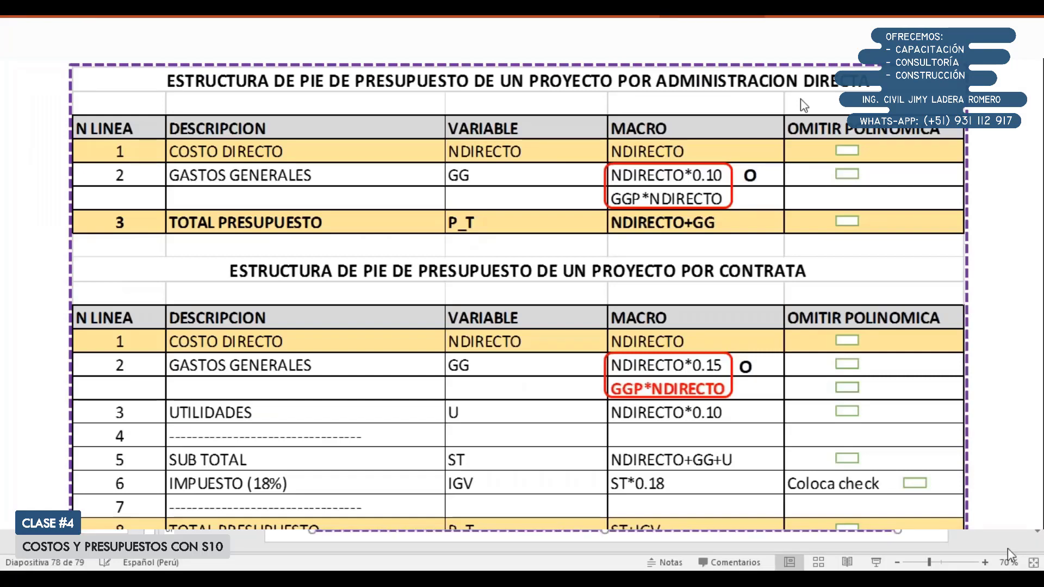
pyautogui.click(877, 562)
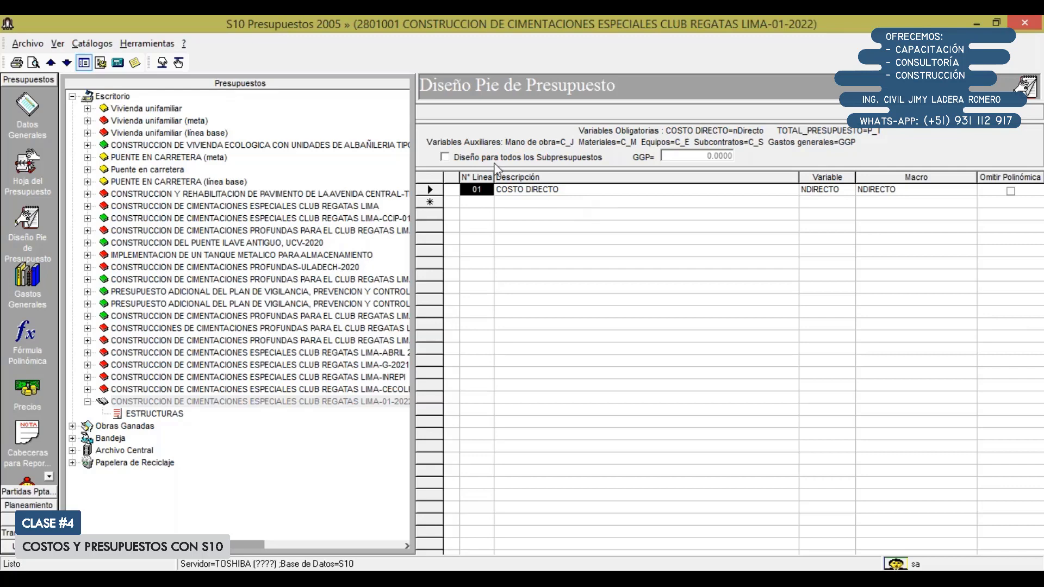
# Step: Apply the footer design to all subbudgets and add a GASTOS GENERALES line with variable GG and the macro start NDIRECTO*
pyautogui.click(447, 157)
pyautogui.click(527, 205)
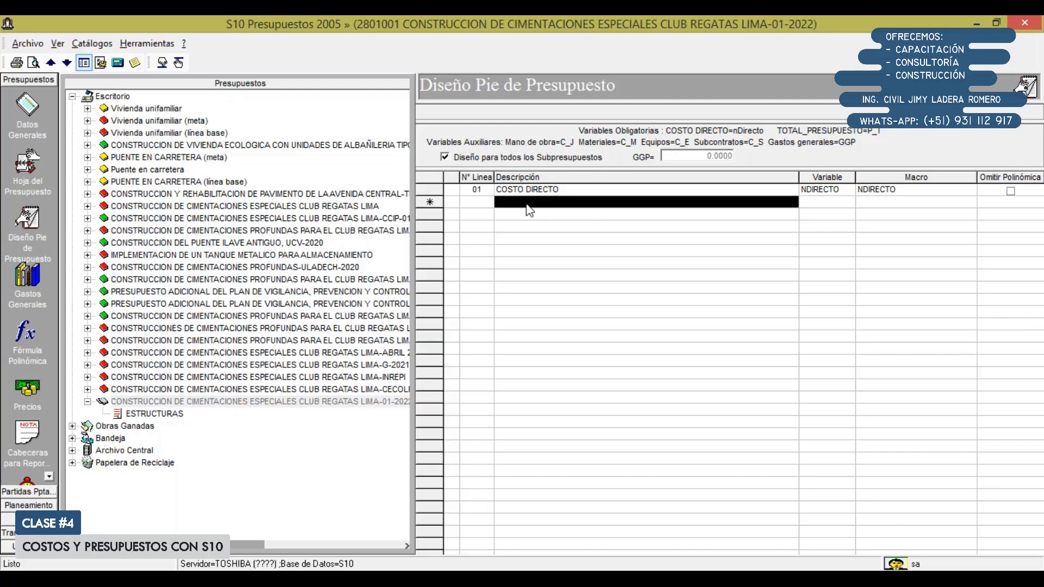
pyautogui.write('GASTOS GENE')
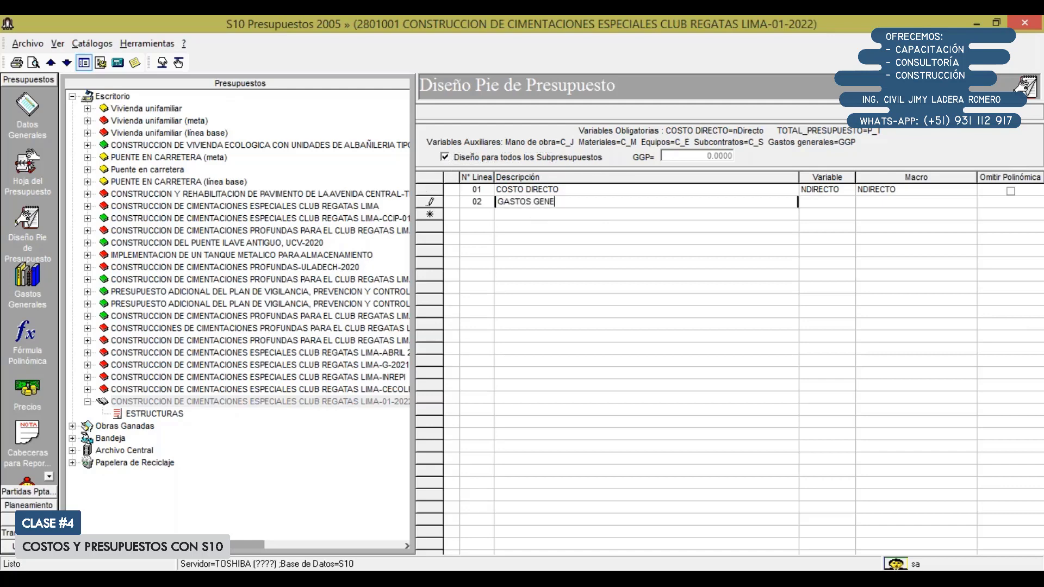
pyautogui.write('RALES')
pyautogui.press('Tab')
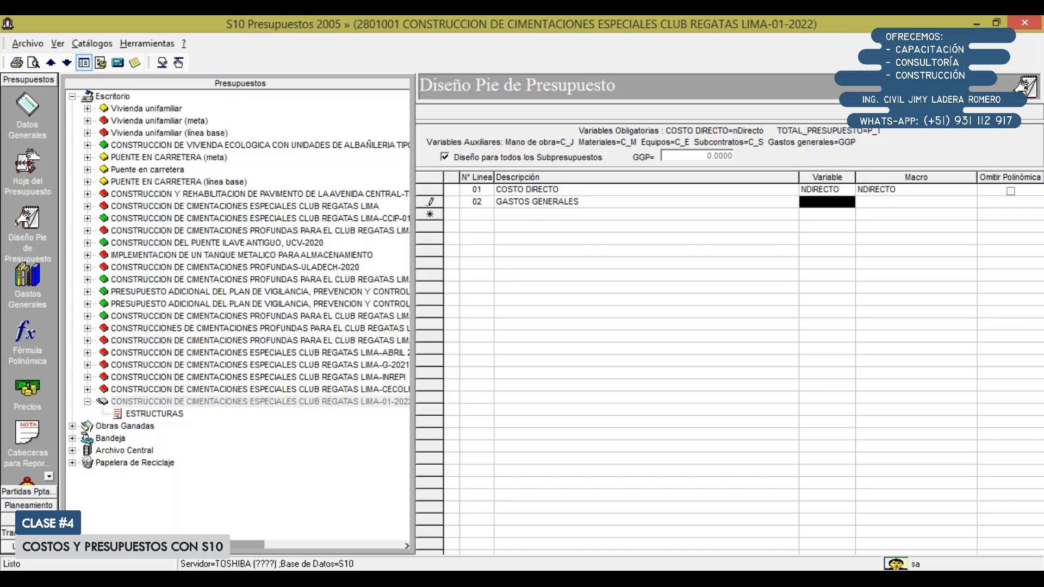
pyautogui.write('GG')
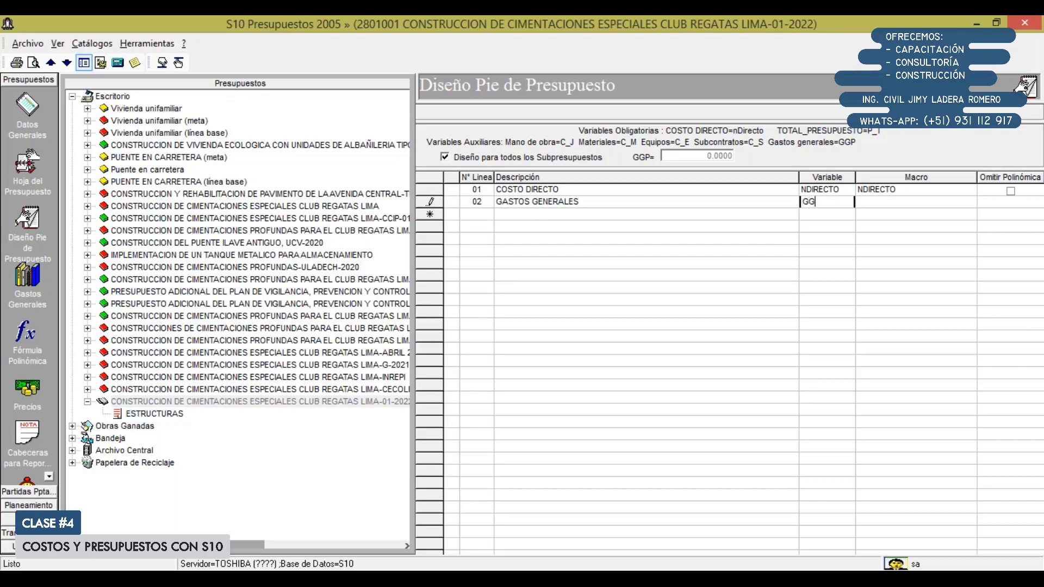
pyautogui.press('Tab')
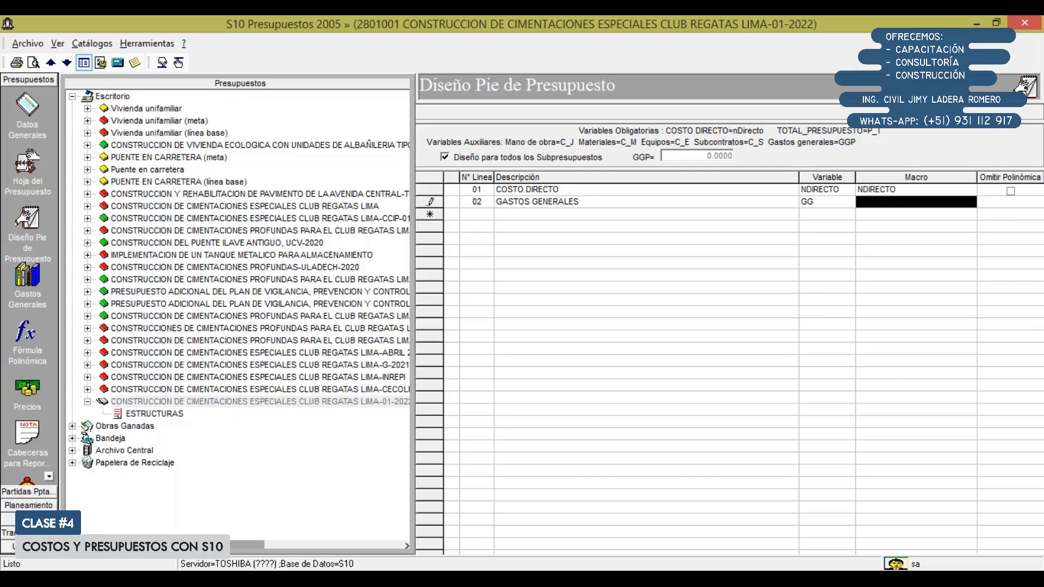
pyautogui.write('NDIRECT')
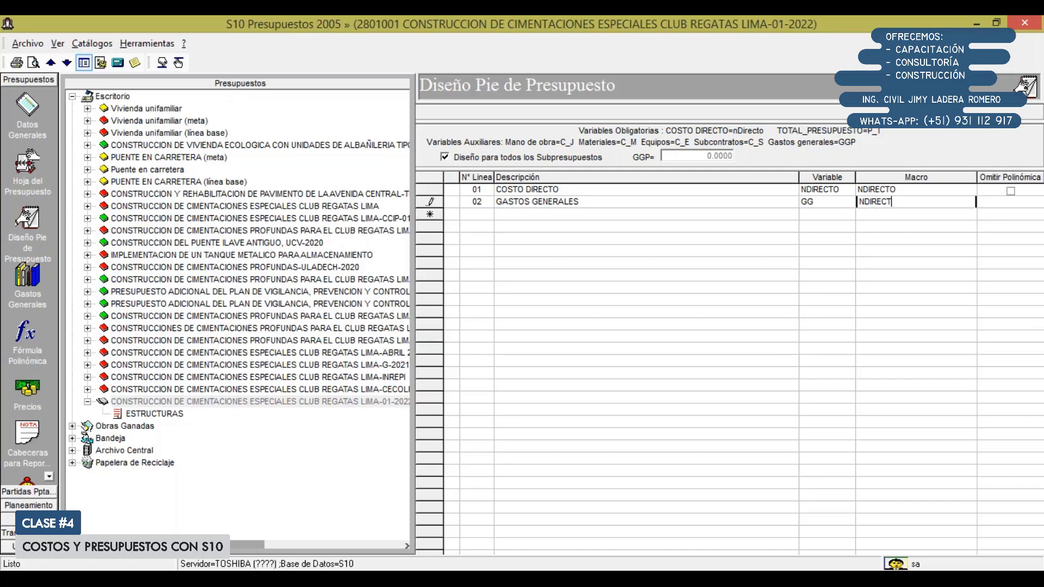
pyautogui.write('O')
pyautogui.write('*')
pyautogui.write('0.10')
pyautogui.press('BackSpace')
pyautogui.press('BackSpace')
pyautogui.write('12')
pyautogui.press('BackSpace')
pyautogui.press('BackSpace')
pyautogui.press('BackSpace')
pyautogui.press('BackSpace')
# Step: Switch to PowerPoint to examine the breakdown of variable and fixed general expenses as a slide show, and return to S10
pyautogui.hotkey('alt', 'Tab')
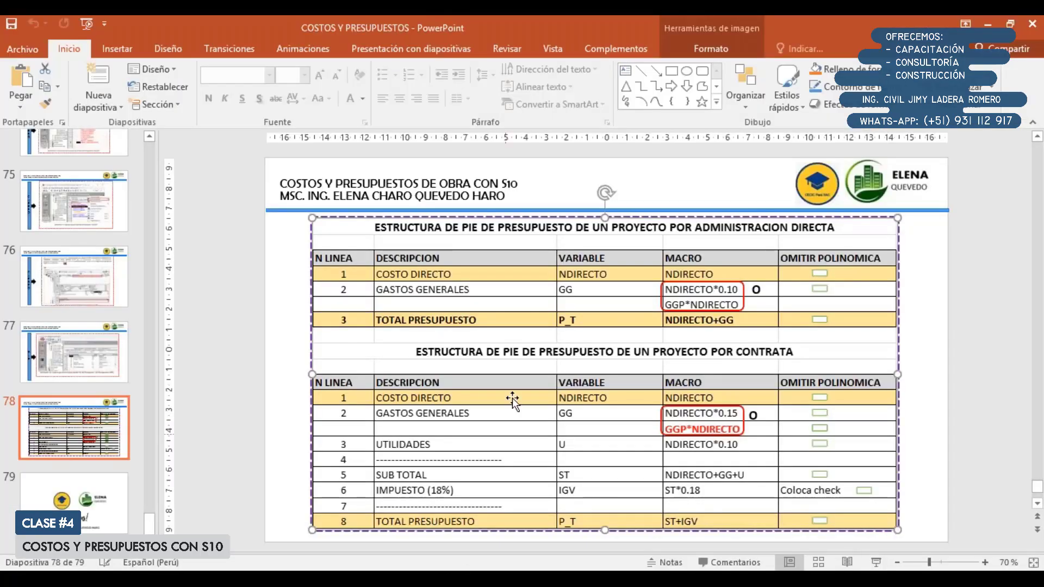
pyautogui.scroll(9, 512, 397)
pyautogui.scroll(15, 512, 397)
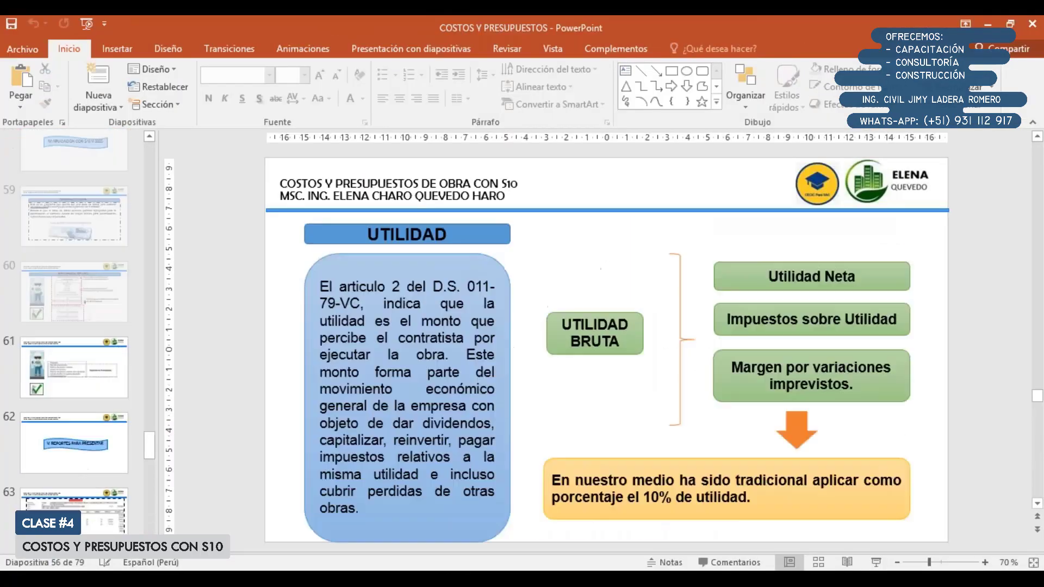
pyautogui.scroll(1, 768, 491)
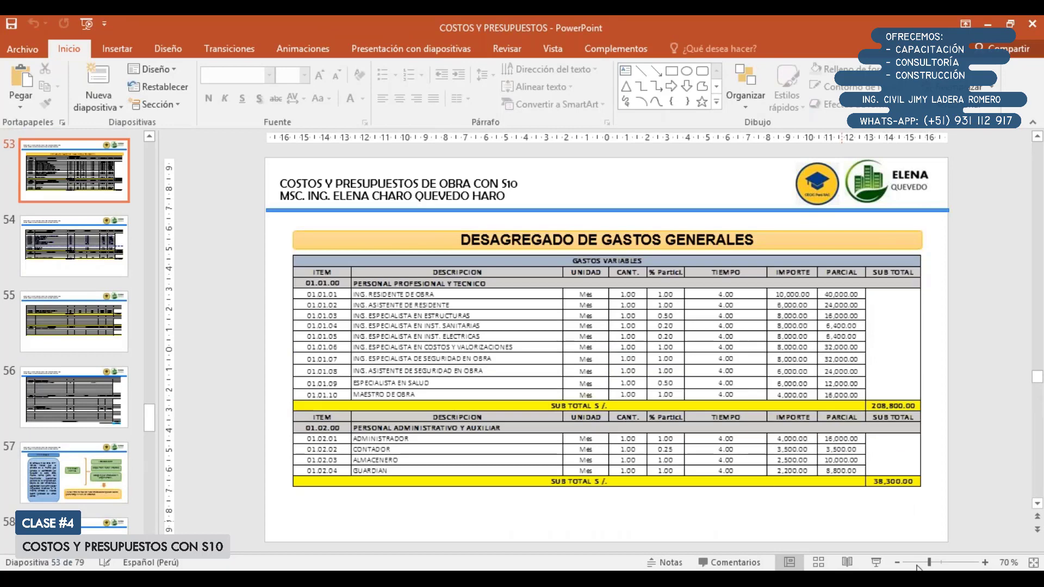
pyautogui.hotkey('shift', 'F5')
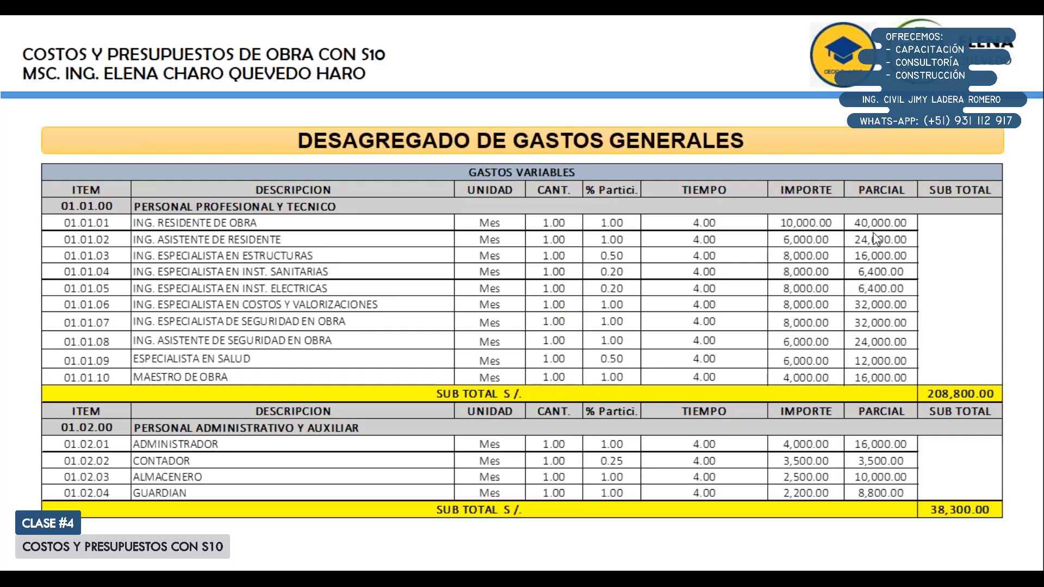
pyautogui.press('Right')
pyautogui.press('Left')
pyautogui.press('Right')
pyautogui.press('Right')
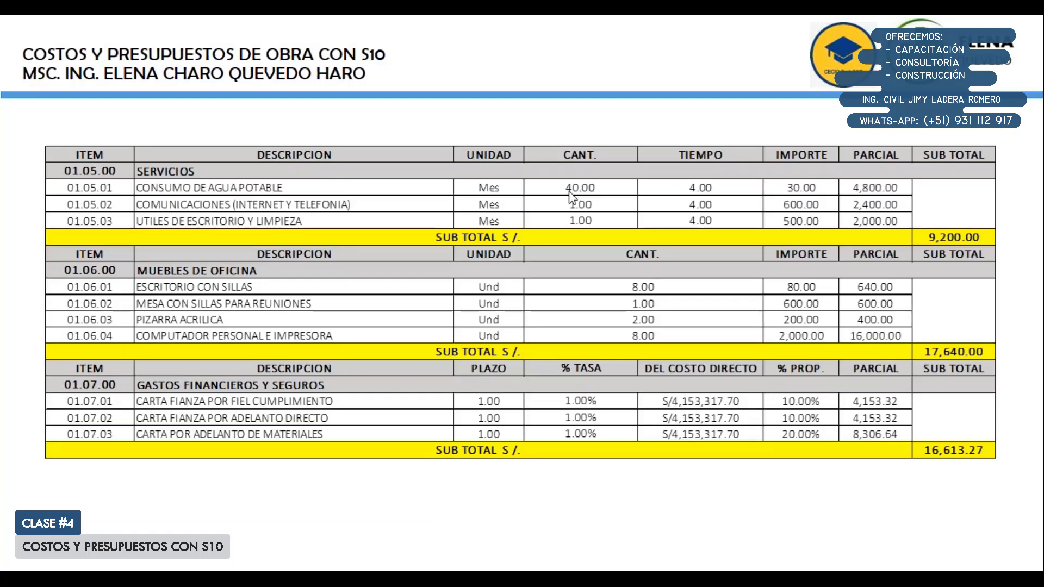
pyautogui.press('Right')
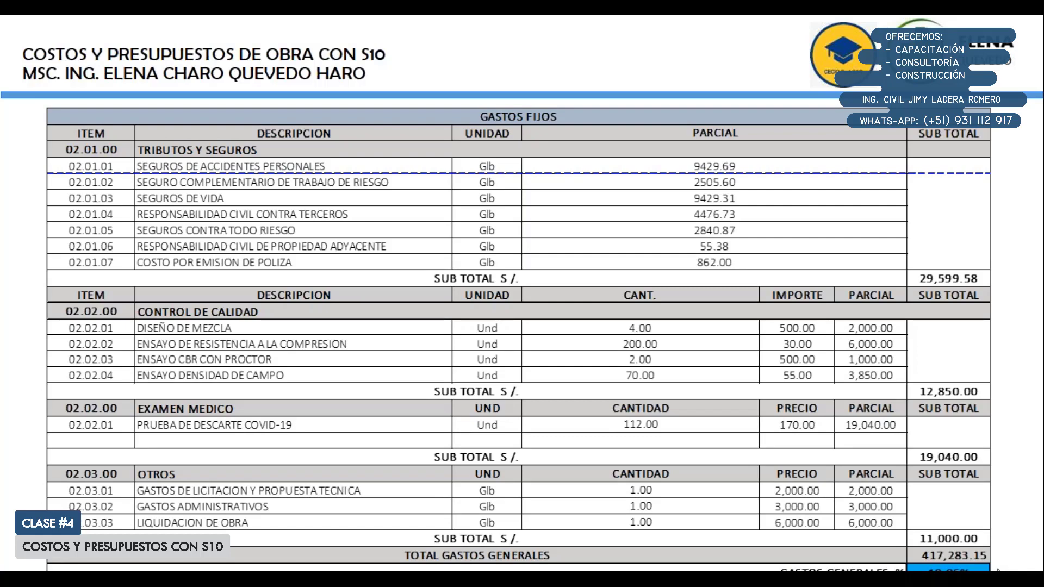
pyautogui.press('Escape')
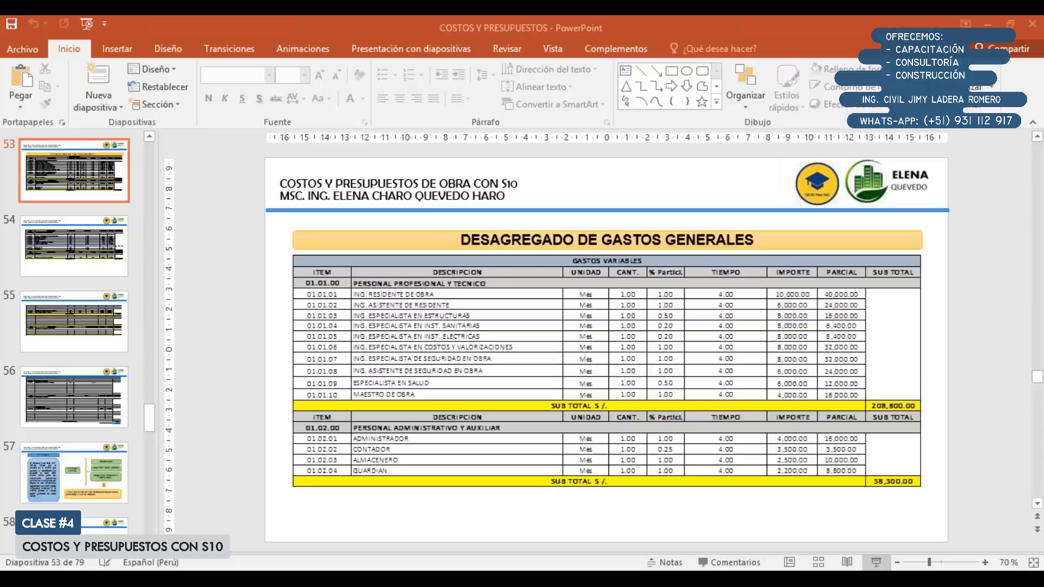
pyautogui.hotkey('alt', 'Tab')
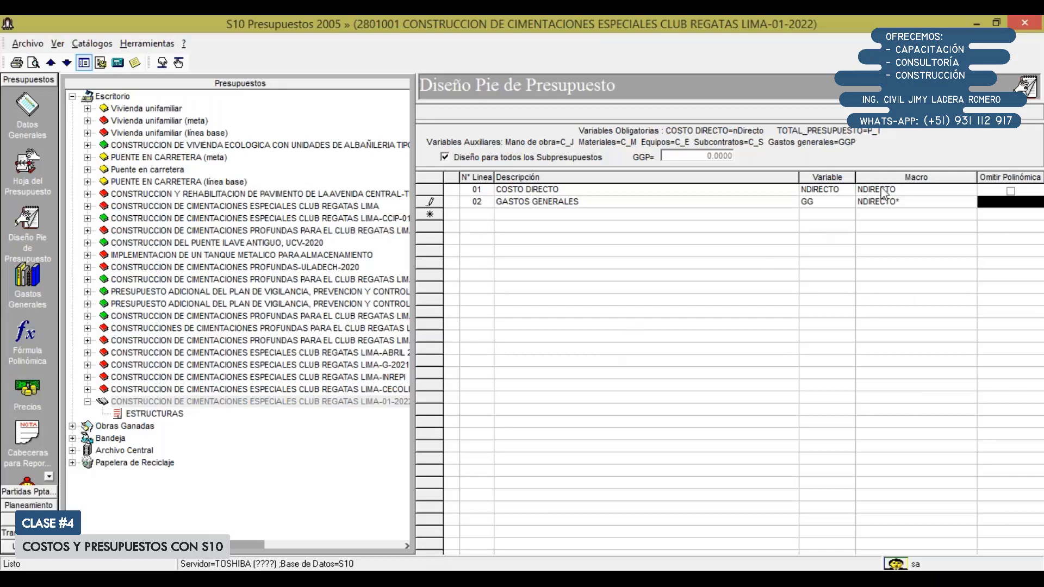
# Step: Complete the GASTOS GENERALES macro as NDIRECTO*GGP, leaving Omitir Polinómica unchecked for that line
pyautogui.click(912, 204)
pyautogui.click(911, 205)
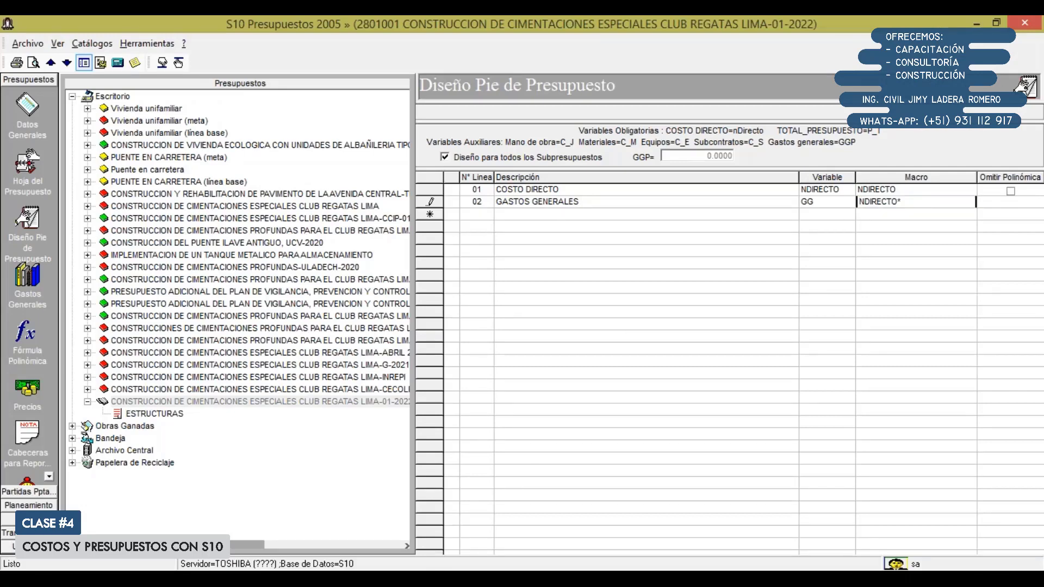
pyautogui.press('F2')
pyautogui.press('F2')
pyautogui.press('Right')
pyautogui.press('Right')
pyautogui.press('Right')
pyautogui.press('Right')
pyautogui.press('Right')
pyautogui.press('Right')
pyautogui.write('GGP')
pyautogui.click(1009, 204)
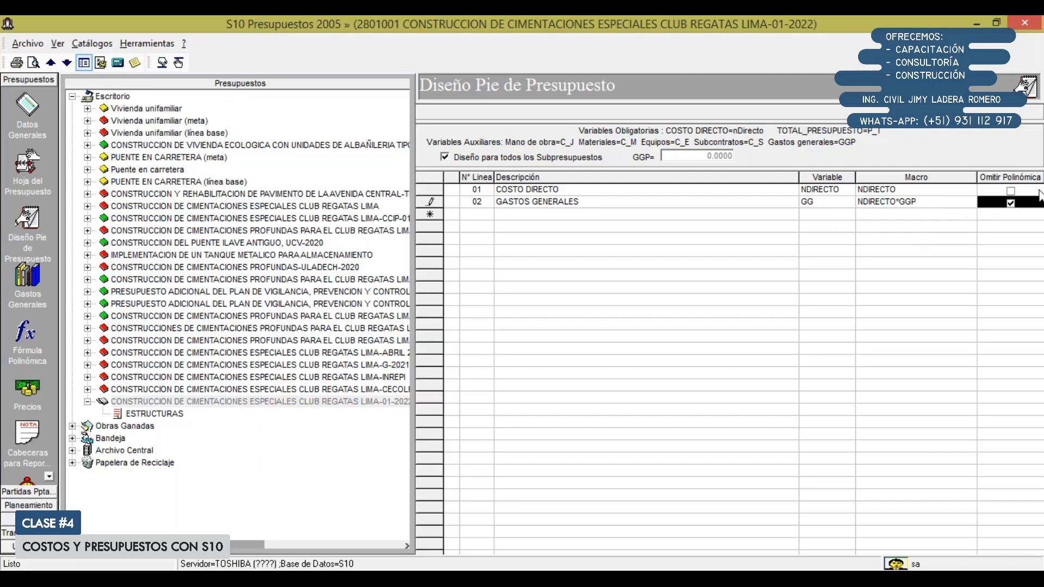
pyautogui.click(1009, 204)
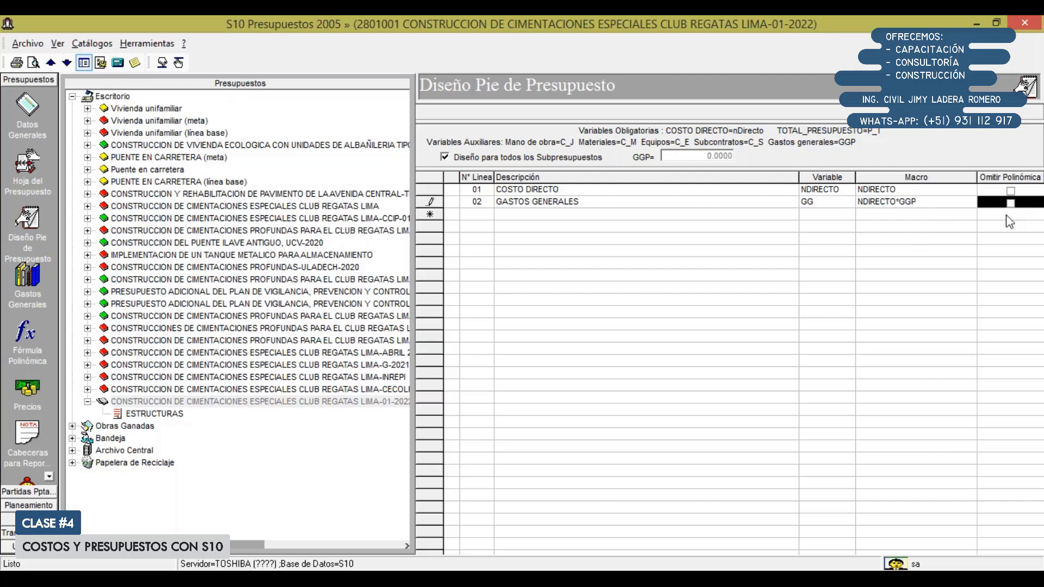
# Step: Add a UTILIDADES footer line with variable UTI and macro NDIRECTO*0.10
pyautogui.click(505, 218)
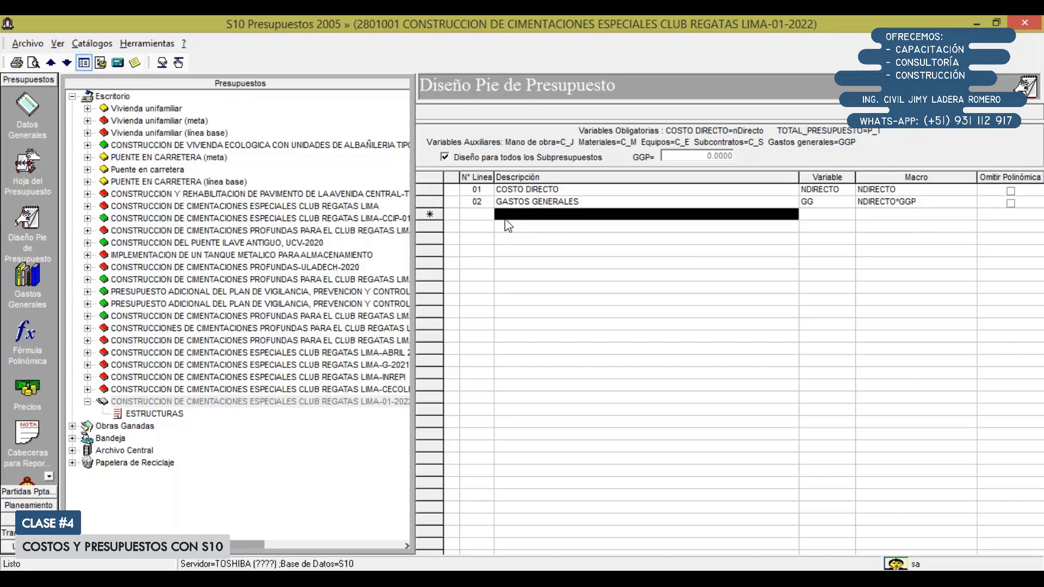
pyautogui.write('UTILID')
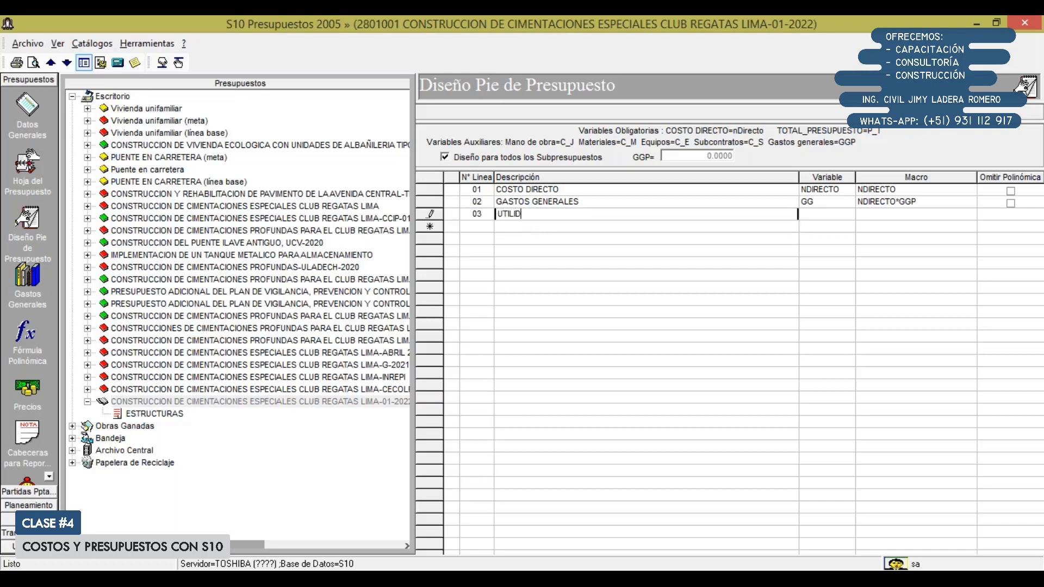
pyautogui.write('ADES')
pyautogui.press('Tab')
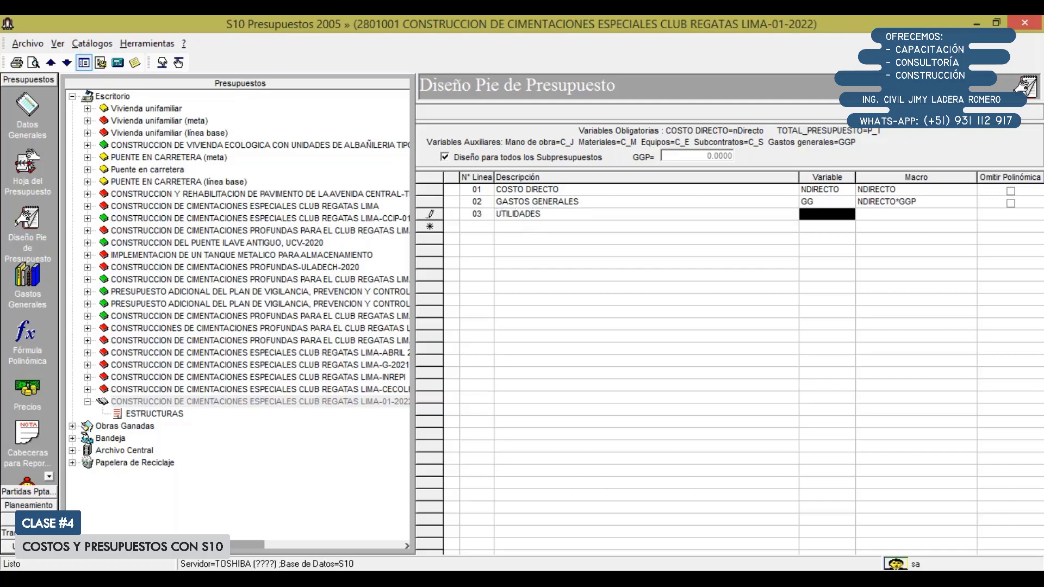
pyautogui.write('UTI')
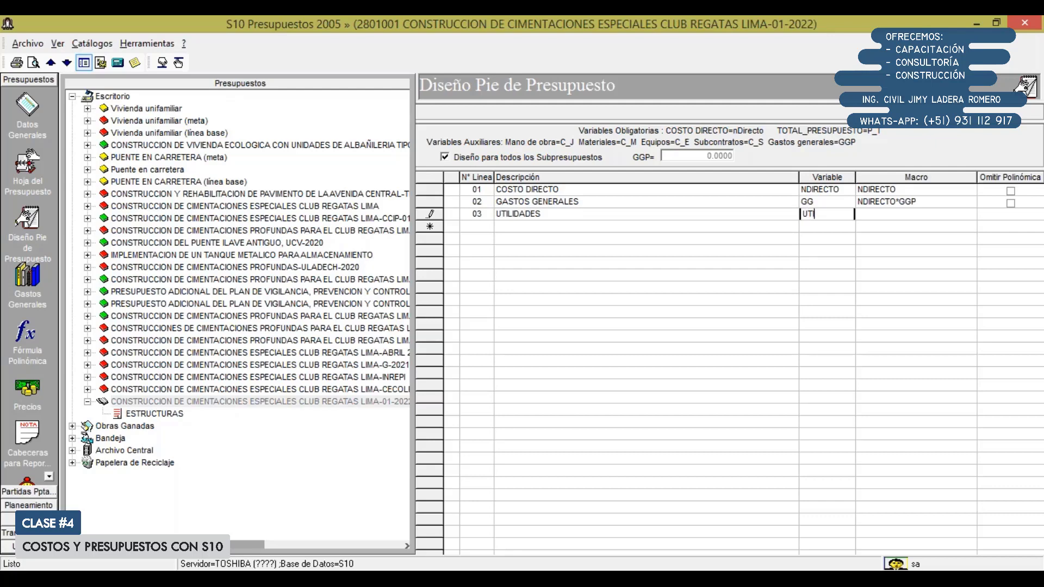
pyautogui.press('Tab')
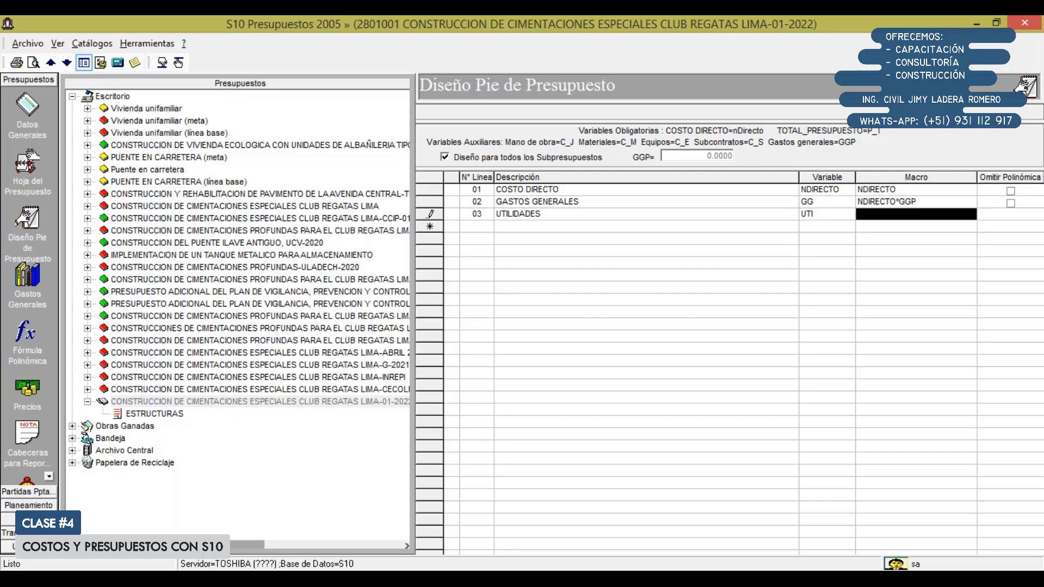
pyautogui.write('NDIRECT')
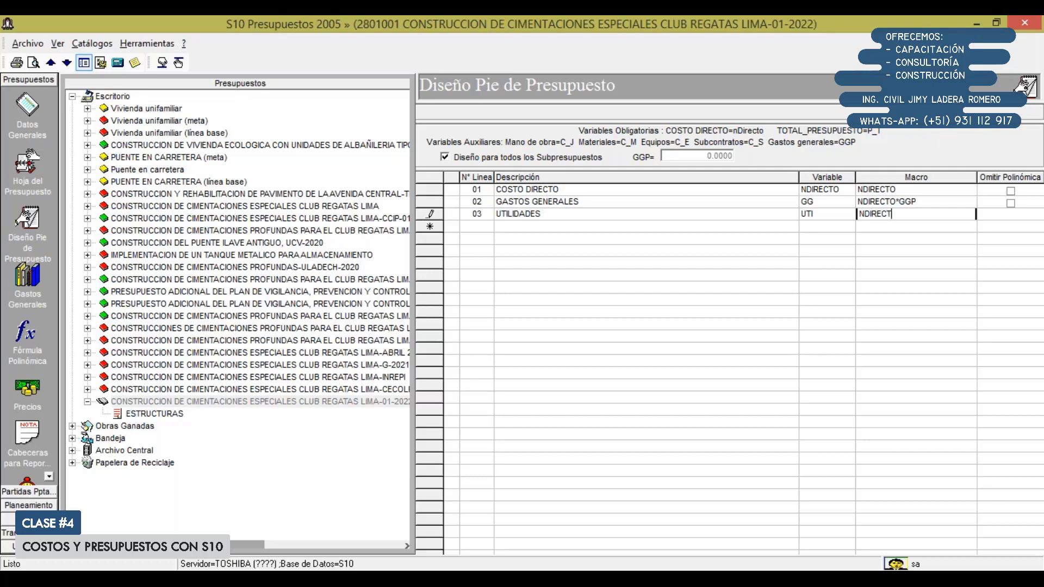
pyautogui.write('O*0.10')
pyautogui.press('Return')
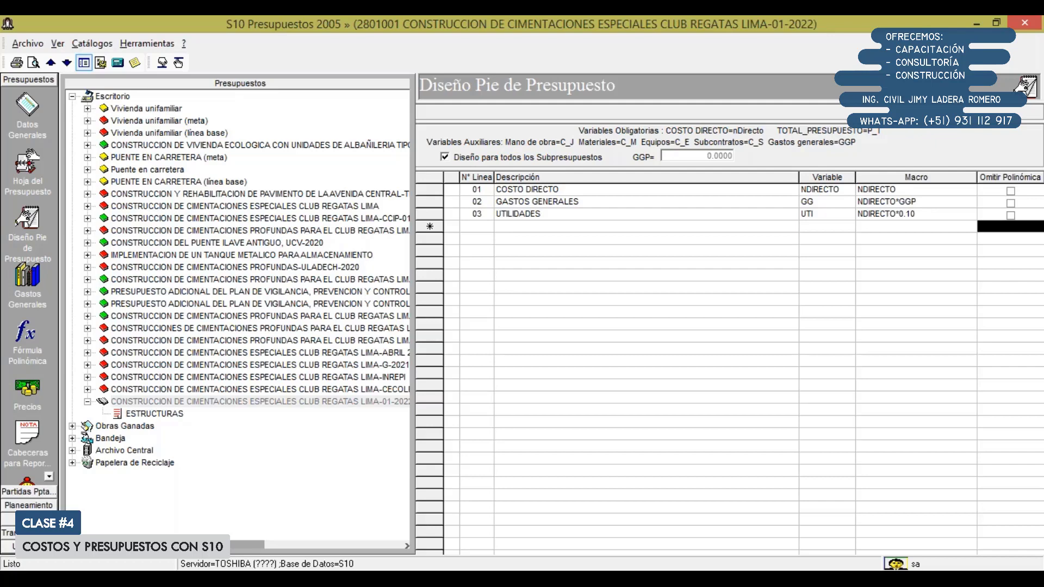
# Step: Add a separator line below UTILIDADES with dashes in its description and macro, leaving the variable empty
pyautogui.click(511, 227)
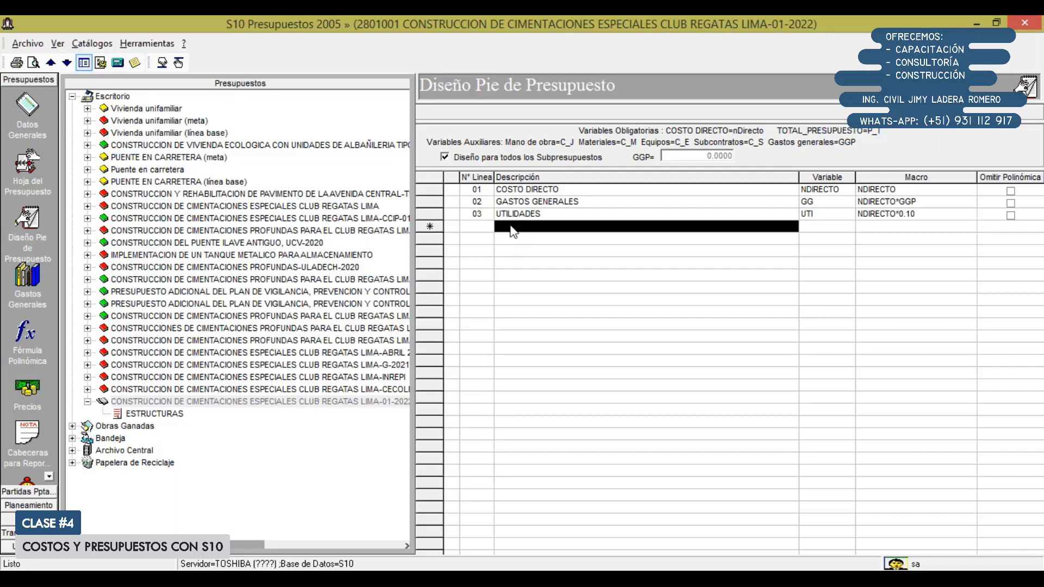
pyautogui.write('--------------------------------------------------')
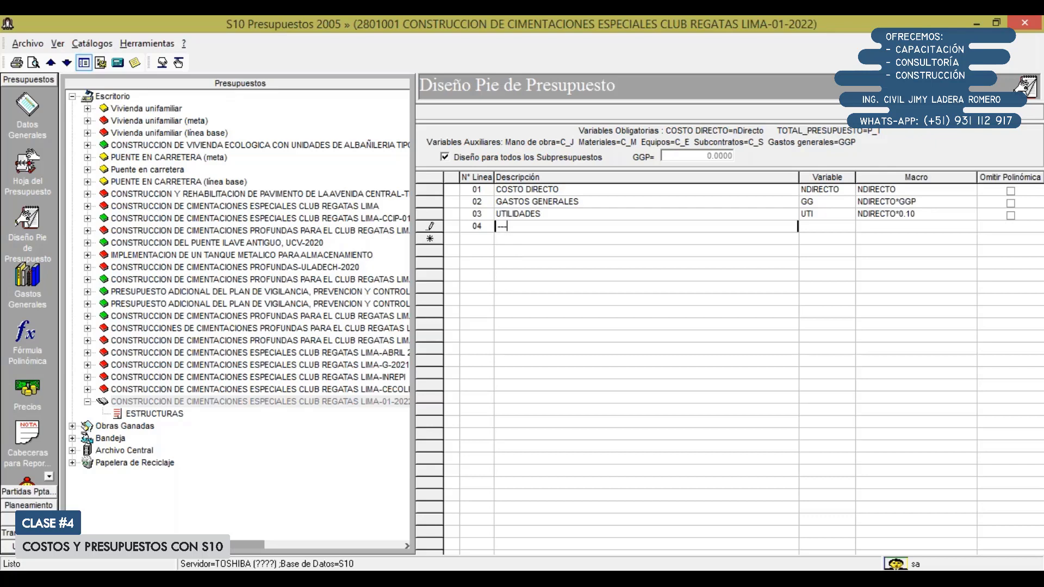
pyautogui.write('--')
pyautogui.press('Tab')
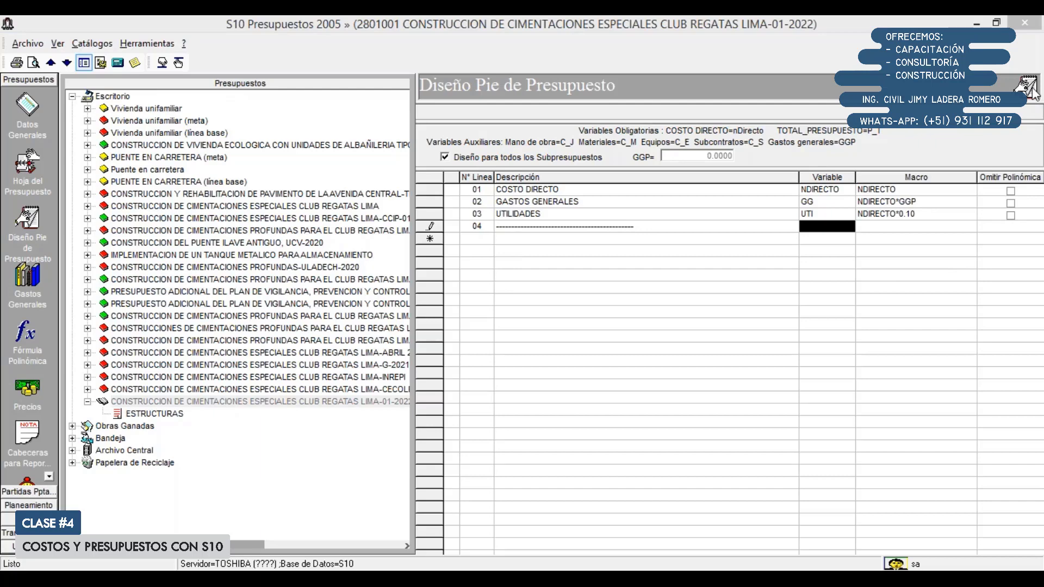
pyautogui.click(882, 226)
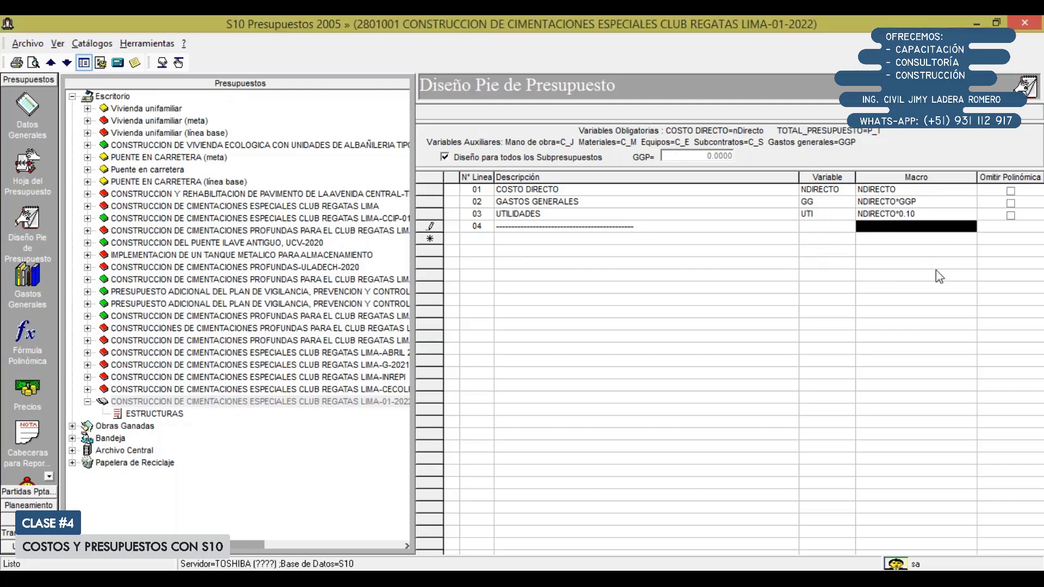
pyautogui.write('------------------------------')
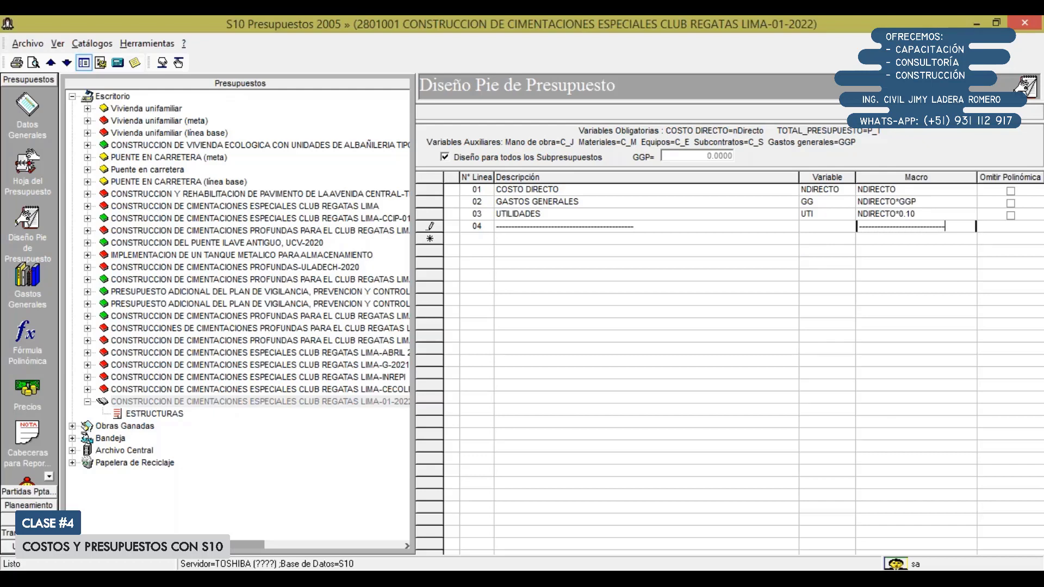
# Step: Add a SUB TOTAL footer line with variable ST and macro NDIRECTO+GG+UTI
pyautogui.click(559, 240)
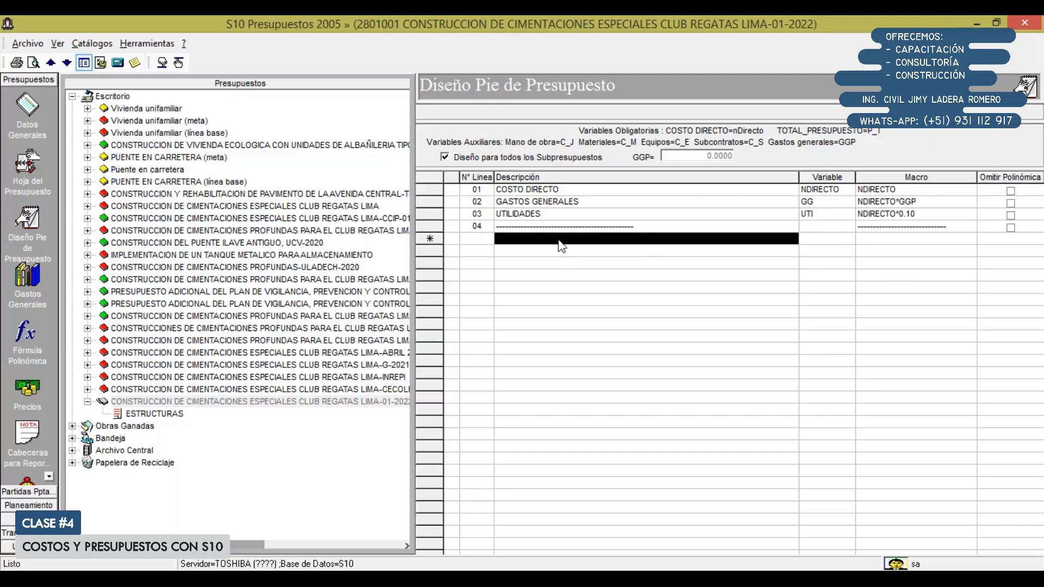
pyautogui.write('SUB TOTA')
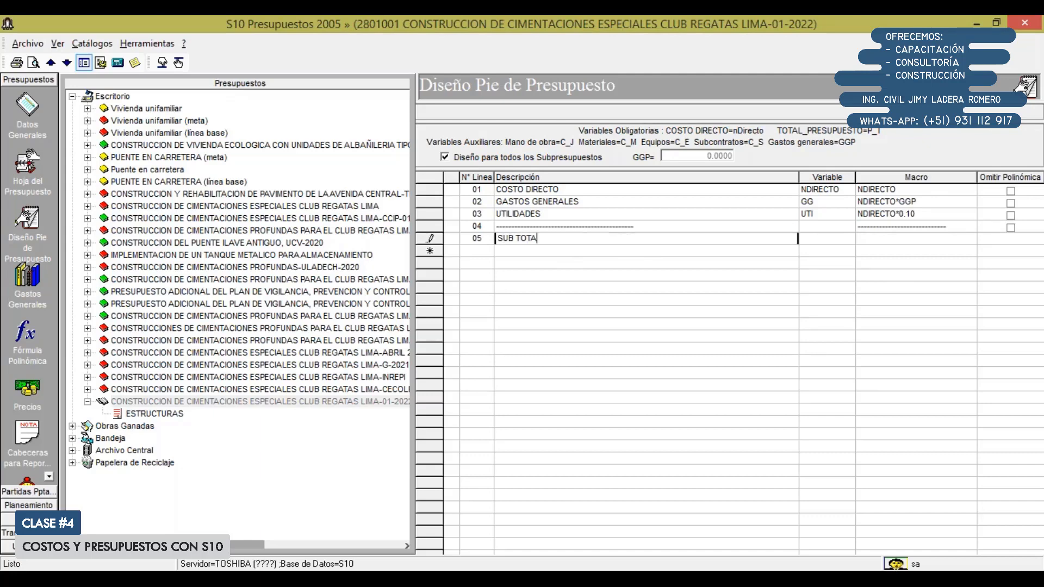
pyautogui.write('L')
pyautogui.press('Tab')
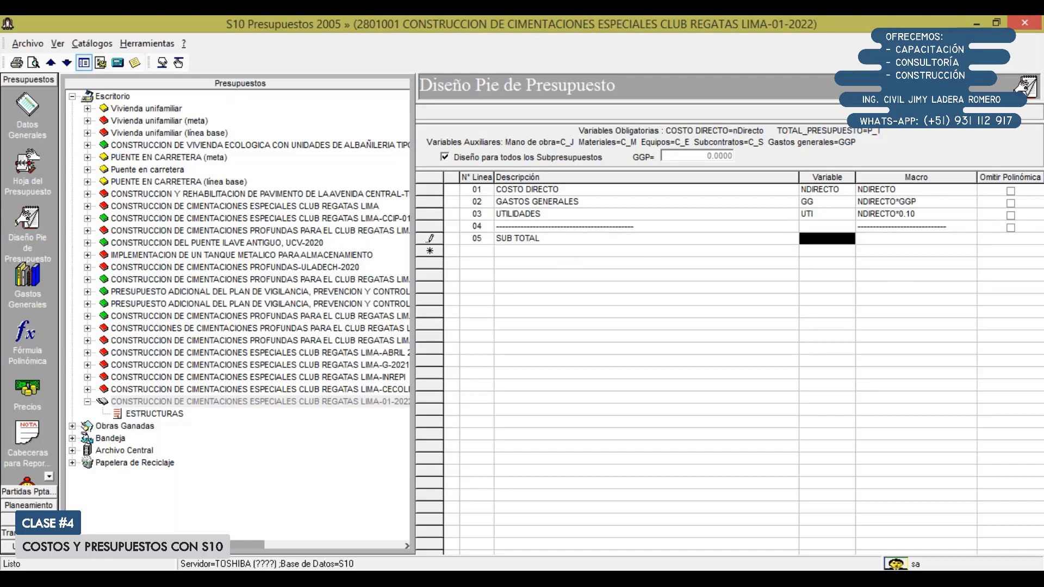
pyautogui.write('ST')
pyautogui.press('Tab')
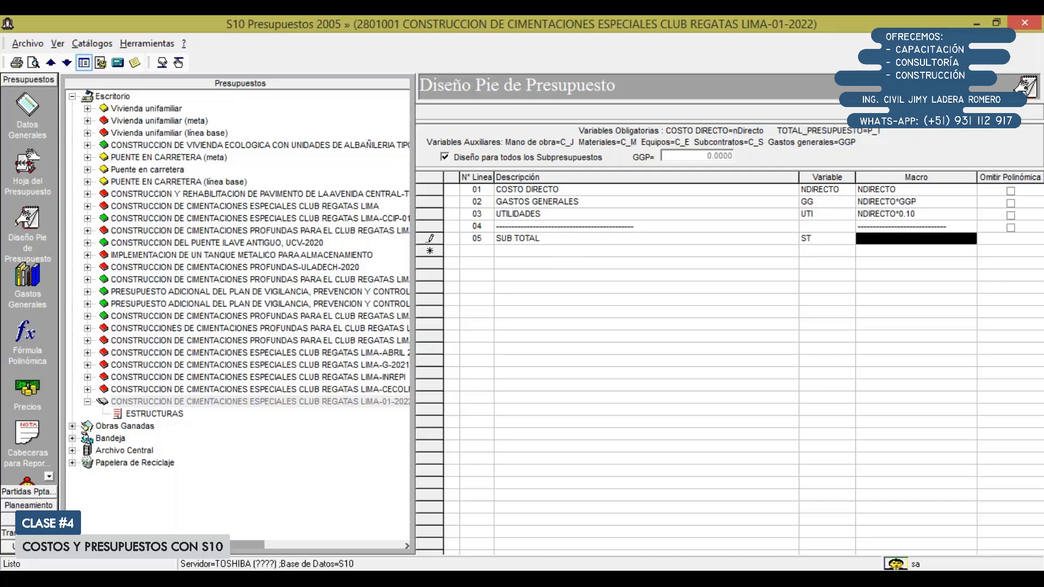
pyautogui.write('NDIRECTO')
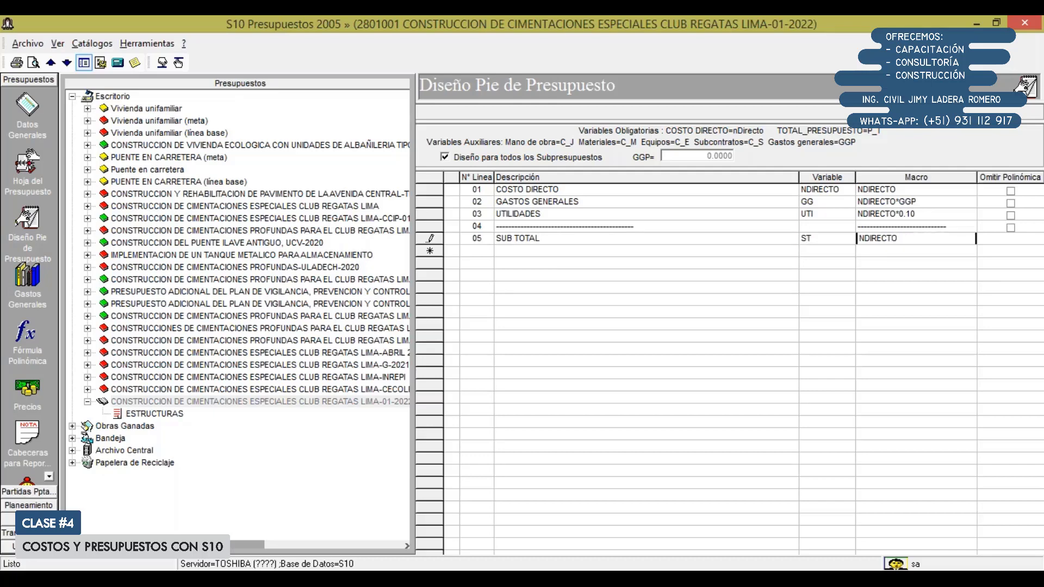
pyautogui.write('+GG+UTI')
pyautogui.press('Tab')
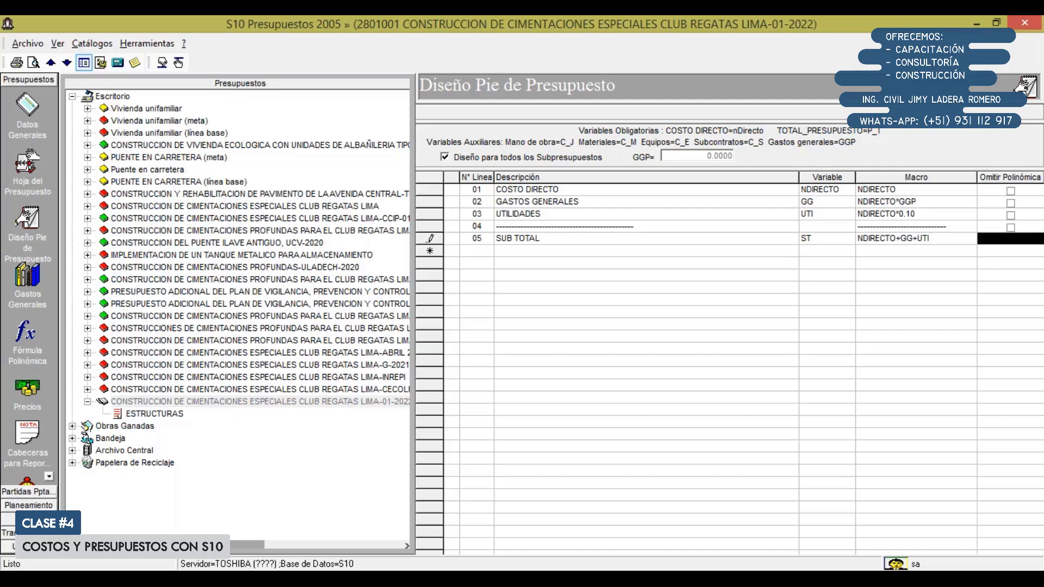
# Step: Add an IMPUESTO (18%) footer line with variable IGV and macro ST*0.18
pyautogui.press('Down')
pyautogui.press('Left')
pyautogui.press('Left')
pyautogui.press('Left')
pyautogui.press('Left')
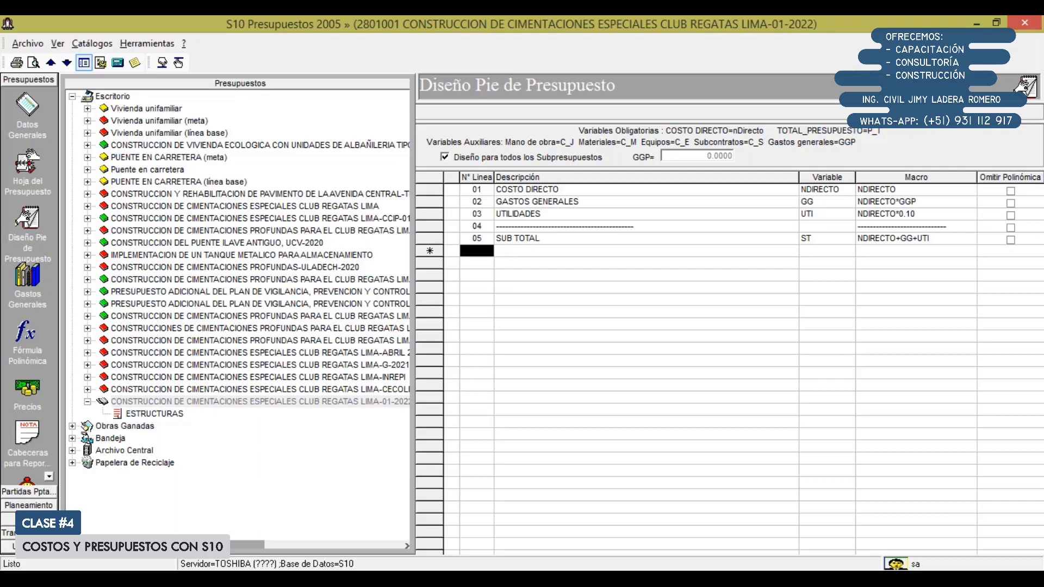
pyautogui.click(645, 251)
pyautogui.write('IM')
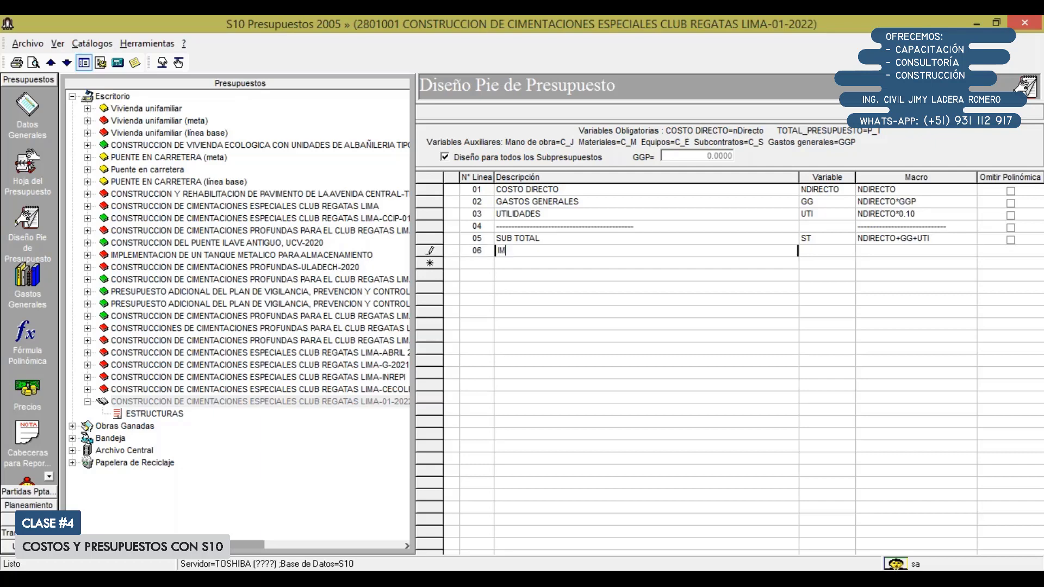
pyautogui.write('PUESTO (18%)')
pyautogui.press('Tab')
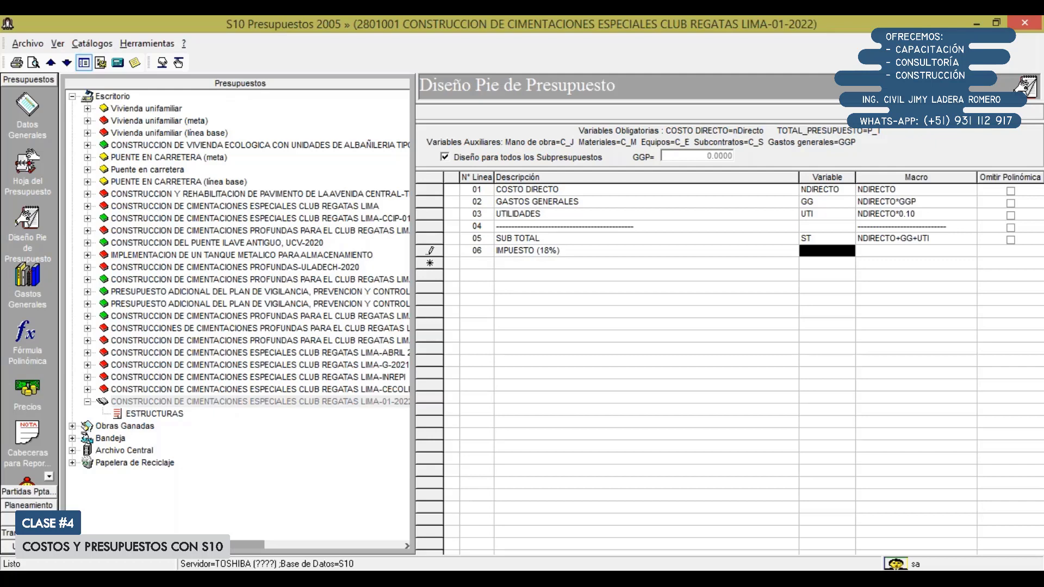
pyautogui.write('IGV')
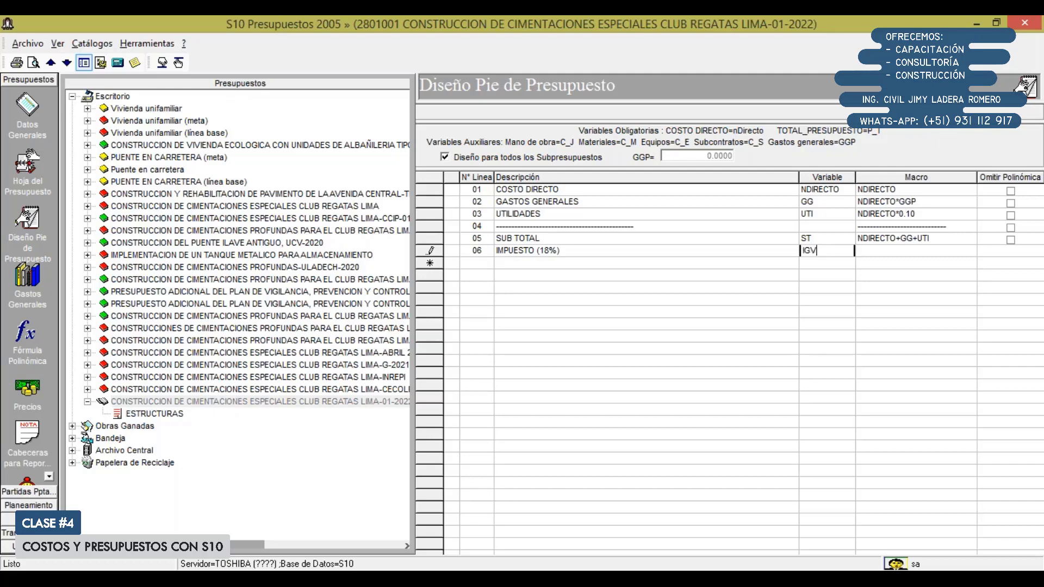
pyautogui.press('Tab')
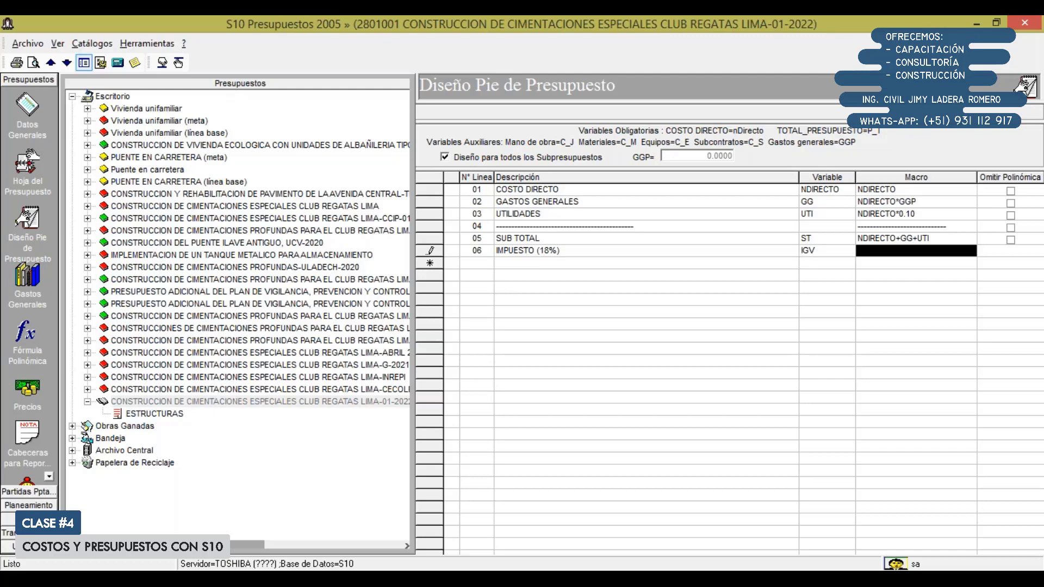
pyautogui.write('ST*0.1')
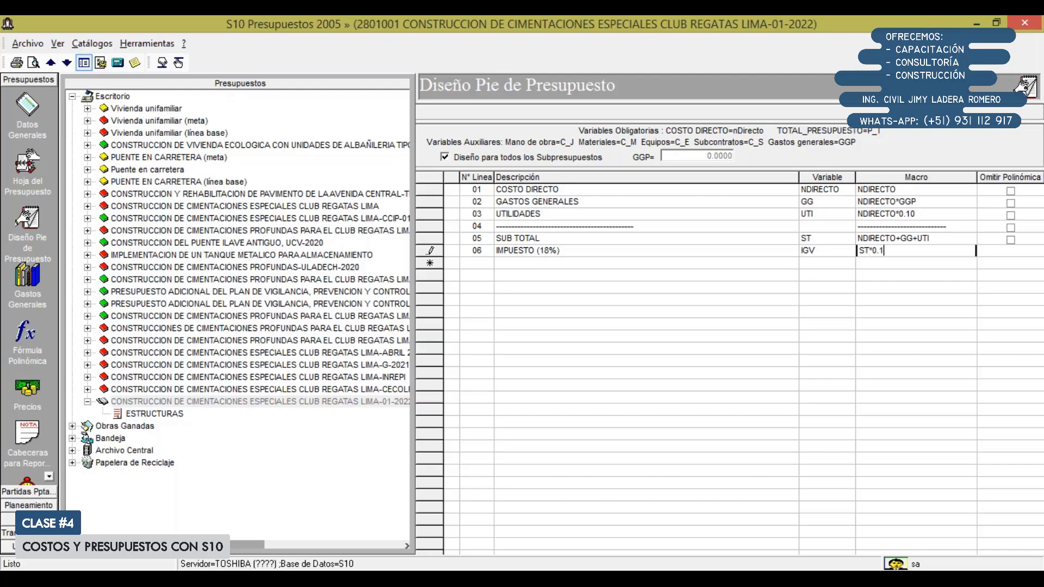
pyautogui.write('8')
pyautogui.press('Tab')
pyautogui.press('Tab')
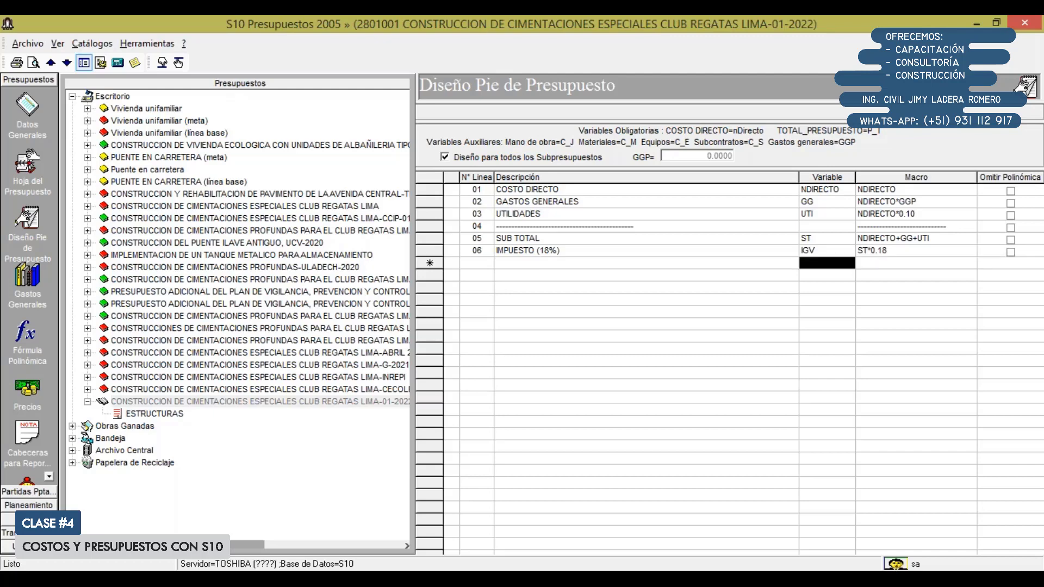
# Step: Add a separator line below IMPUESTO (18%) with dashes in its description and macro, leaving the variable empty
pyautogui.press('Left')
pyautogui.write('--------------------------------------------------------')
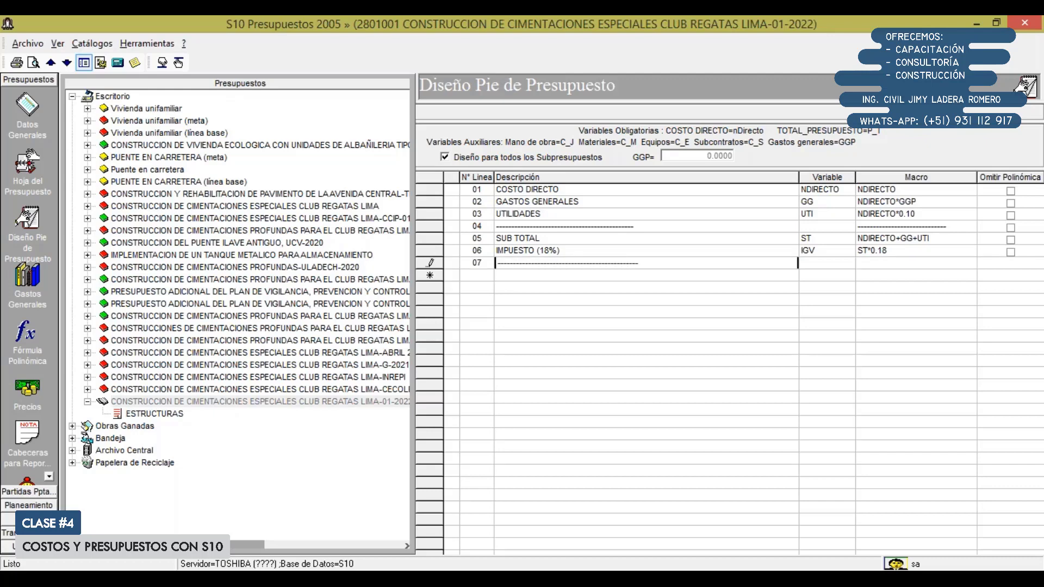
pyautogui.press('BackSpace')
pyautogui.press('Tab')
pyautogui.press('Tab')
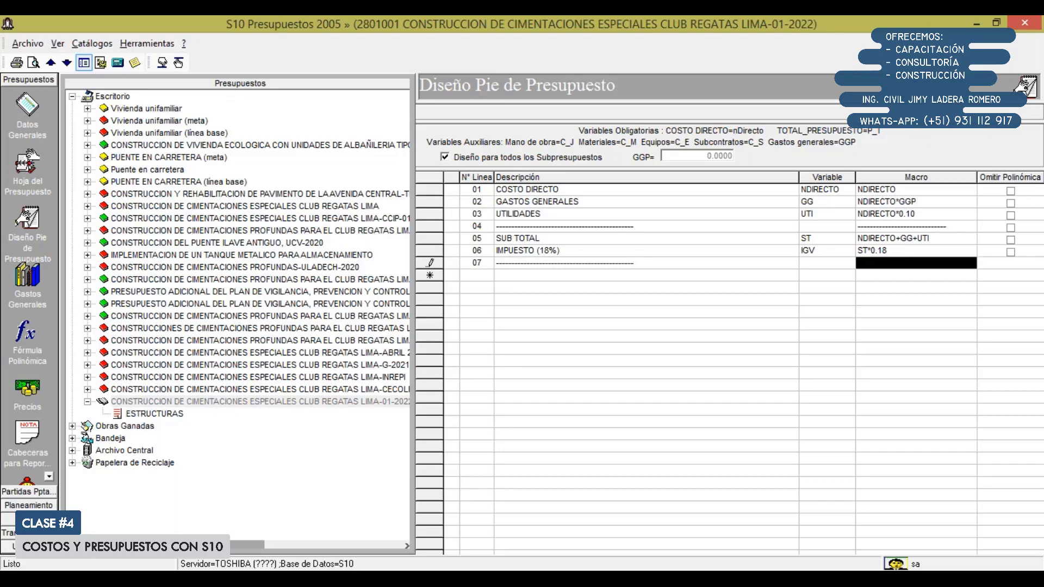
pyautogui.write('------------------------------------')
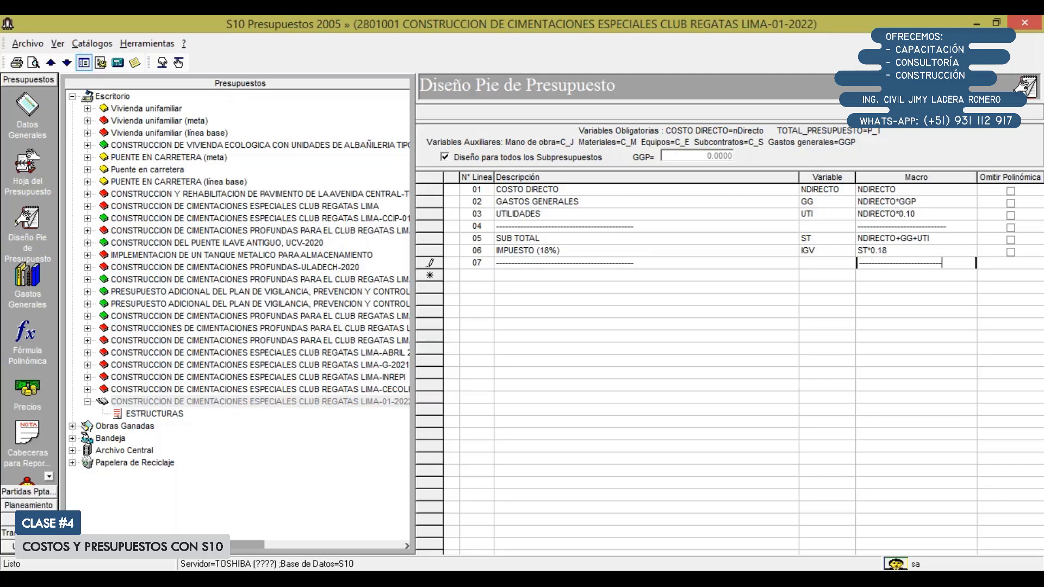
# Step: Add a TOTAL PRESUPUESTO footer line with variable P_T and macro ST+IGV
pyautogui.press('Down')
pyautogui.hotkey('shift', 'Tab')
pyautogui.hotkey('shift', 'Tab')
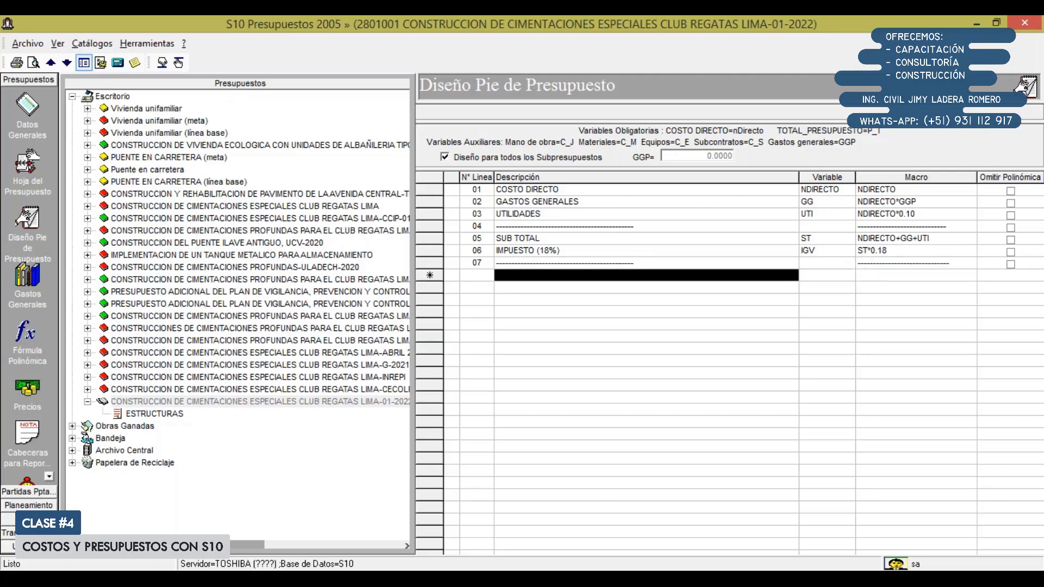
pyautogui.hotkey('shift', 'Tab')
pyautogui.press('Tab')
pyautogui.write('TOTAL P')
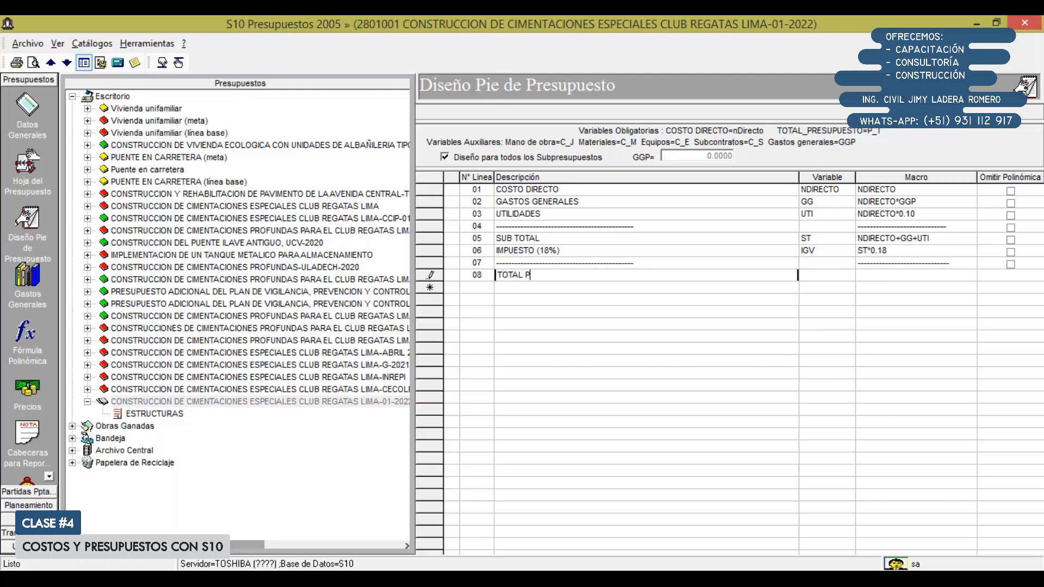
pyautogui.write('RESUPUESTO')
pyautogui.press('Tab')
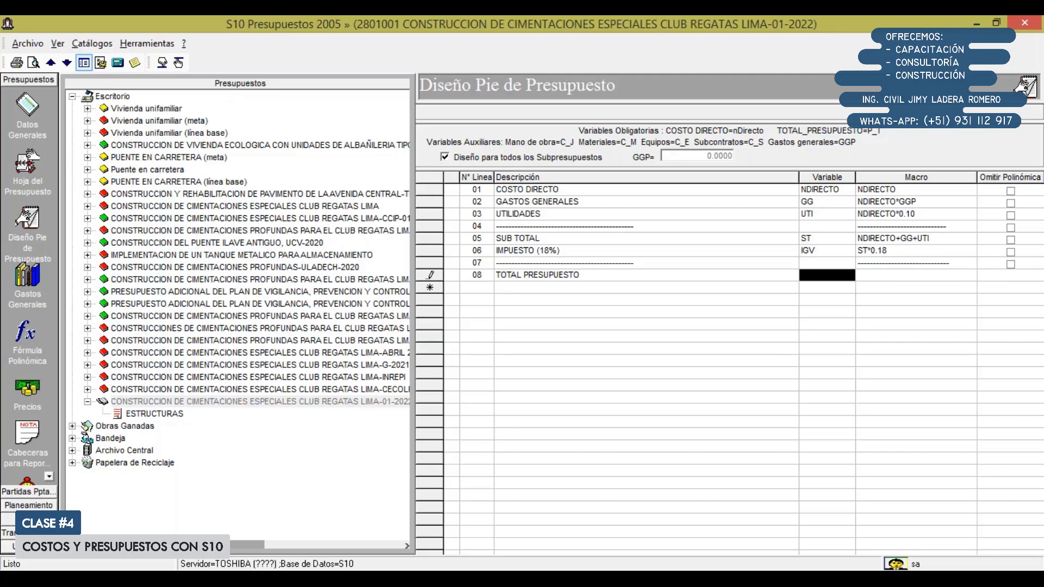
pyautogui.write('P_')
pyautogui.write('T')
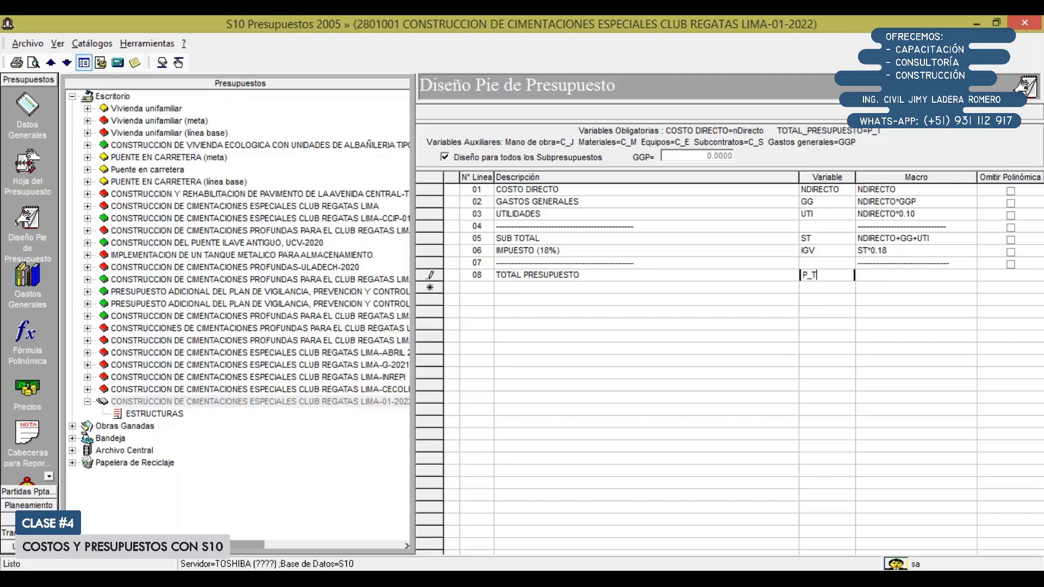
pyautogui.press('Tab')
pyautogui.write('ST+IGV')
pyautogui.press('Tab')
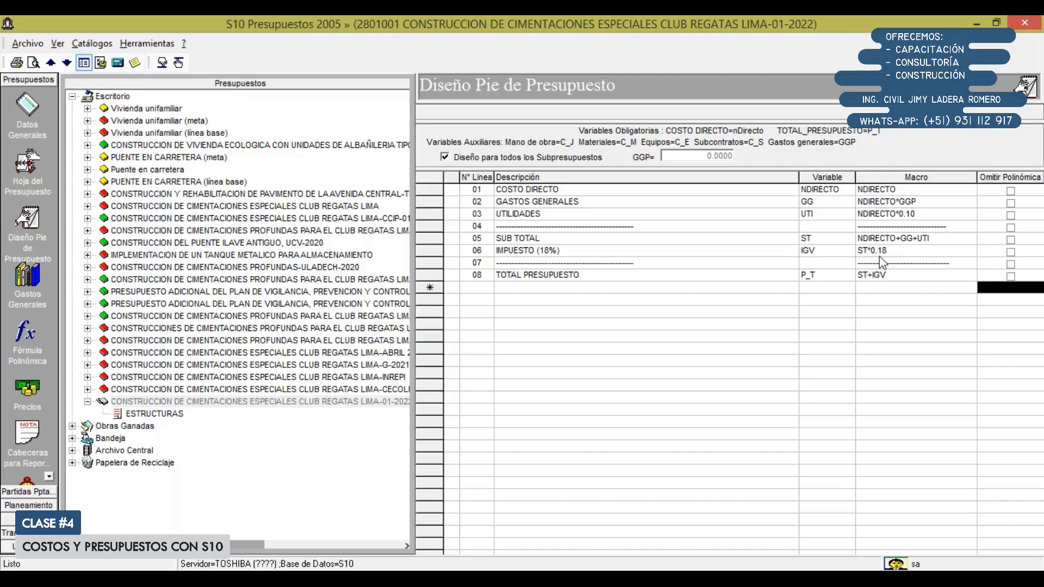
# Step: Toggle Omitir Polinómica for the IMPUESTO (18%) footer line
pyautogui.click(1010, 252)
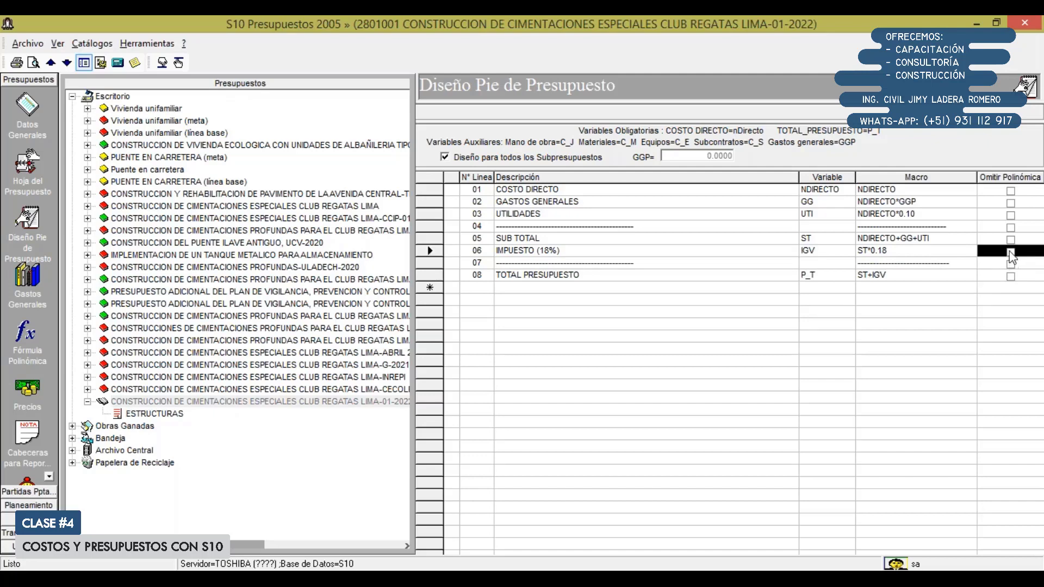
pyautogui.click(1010, 252)
# Step: Open Gastos Generales, start adding a rubro, and select PERSONAL PROFESIONAL Y AUXILIAR in the catalogue filtered by PER
pyautogui.click(28, 278)
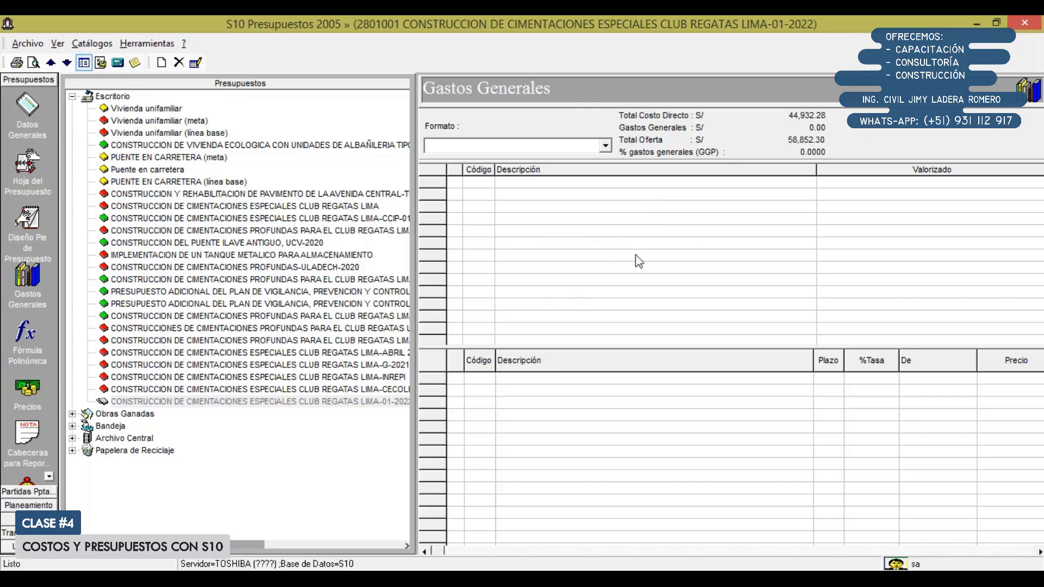
pyautogui.rightClick(619, 223)
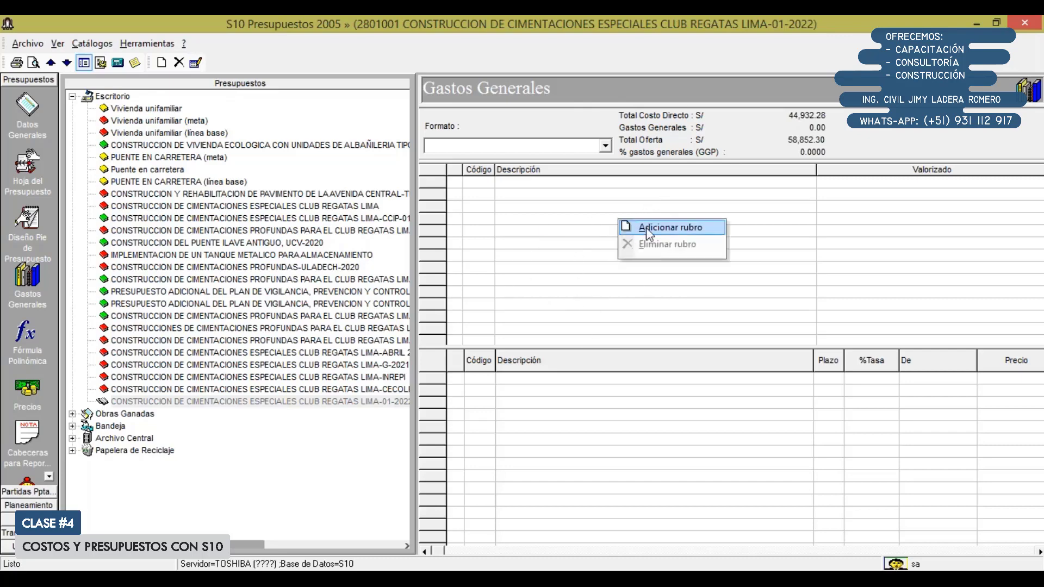
pyautogui.click(654, 408)
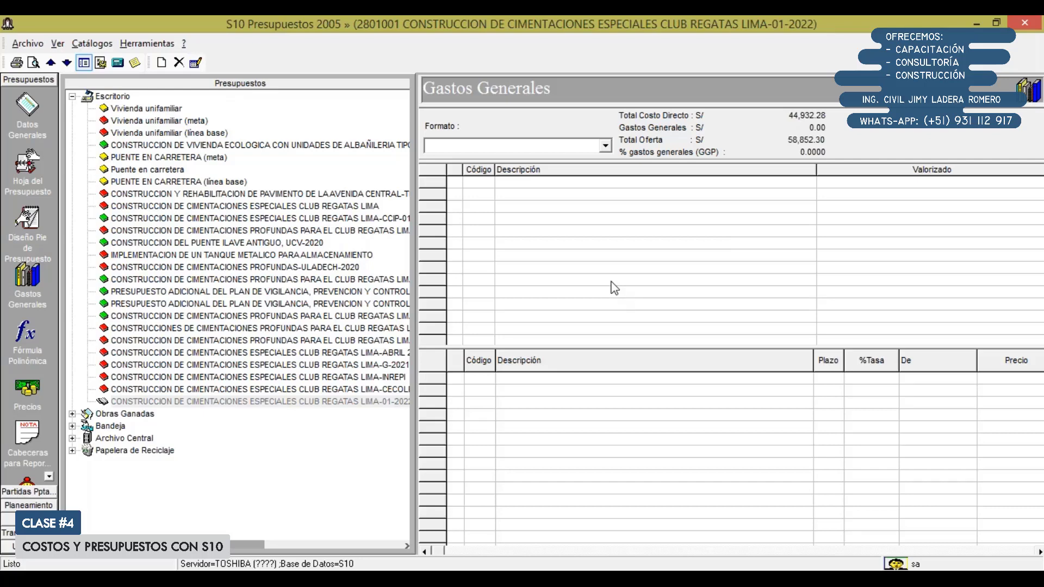
pyautogui.rightClick(576, 206)
pyautogui.click(629, 215)
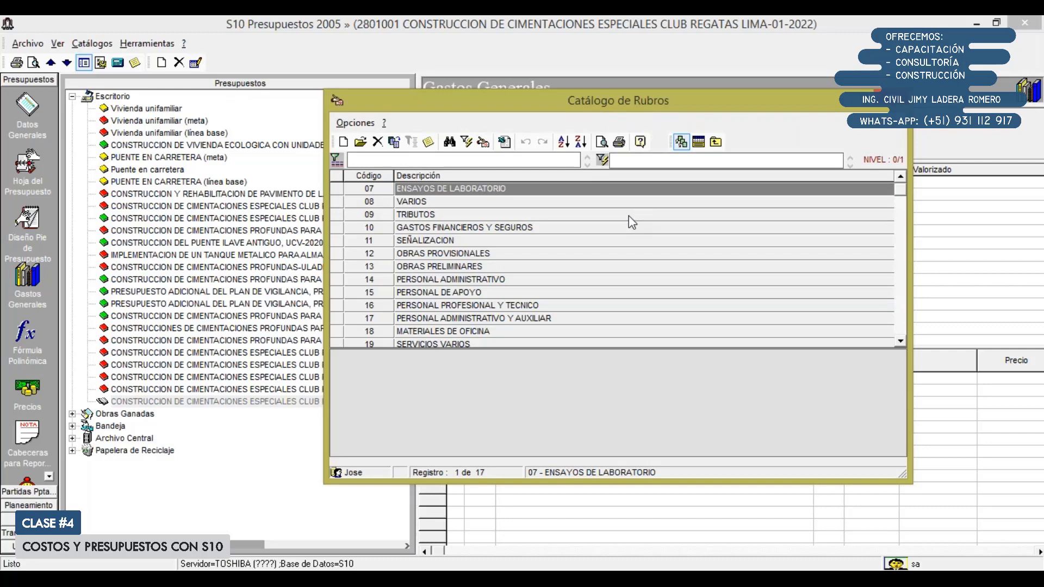
pyautogui.write('PER')
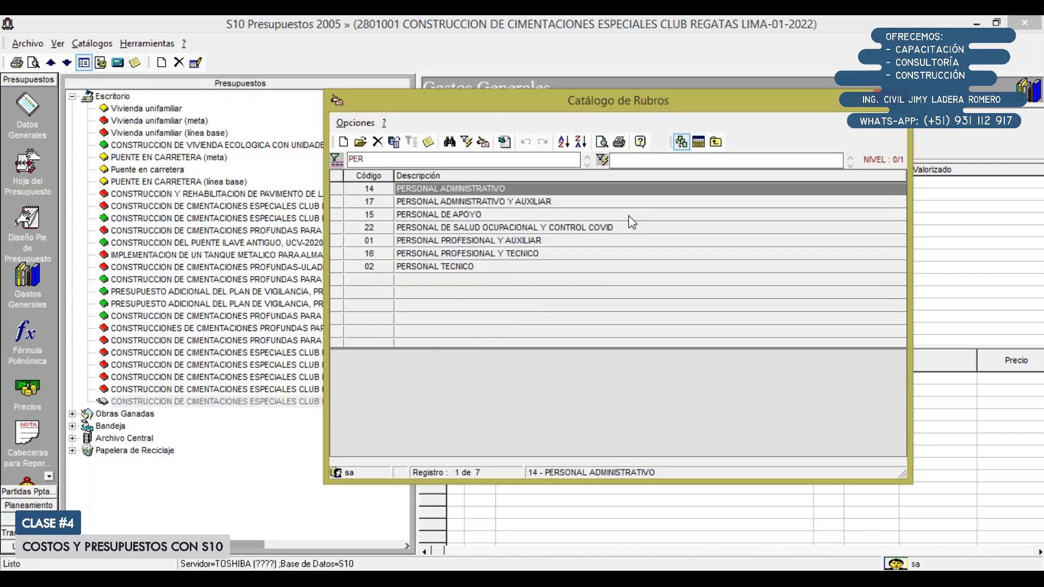
pyautogui.click(509, 204)
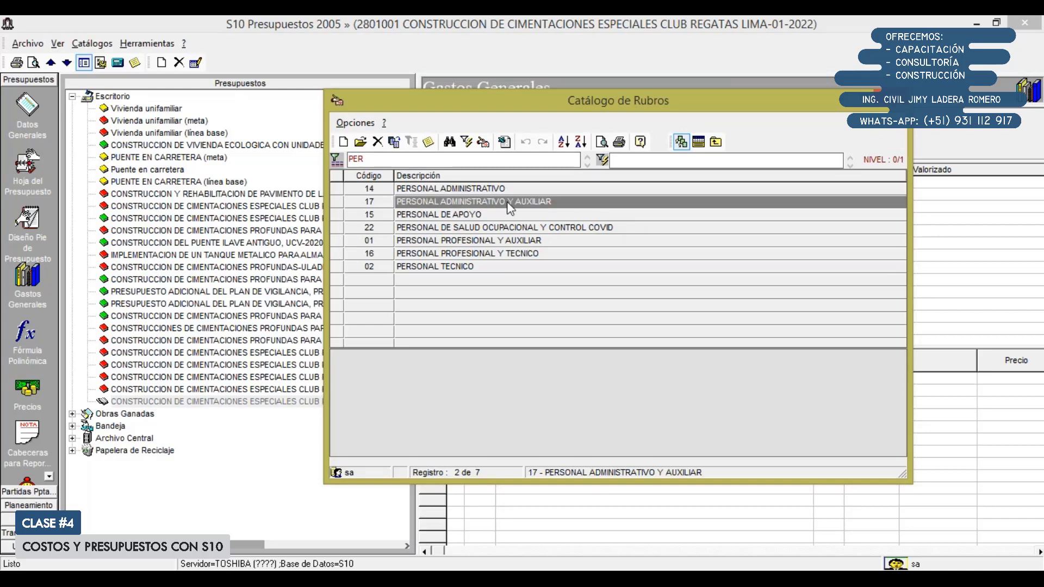
pyautogui.click(512, 245)
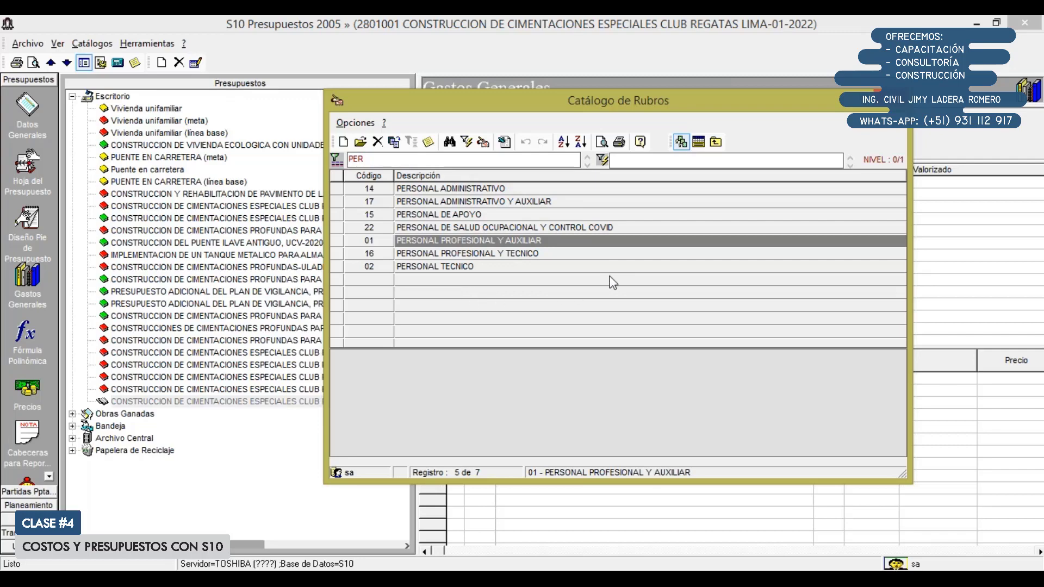
# Step: Create a catalogue rubro described PERSONAL PROFESIONAL Y AUXILIAR- with expense type Variable and input format Pago a Personal
pyautogui.rightClick(641, 272)
pyautogui.click(681, 279)
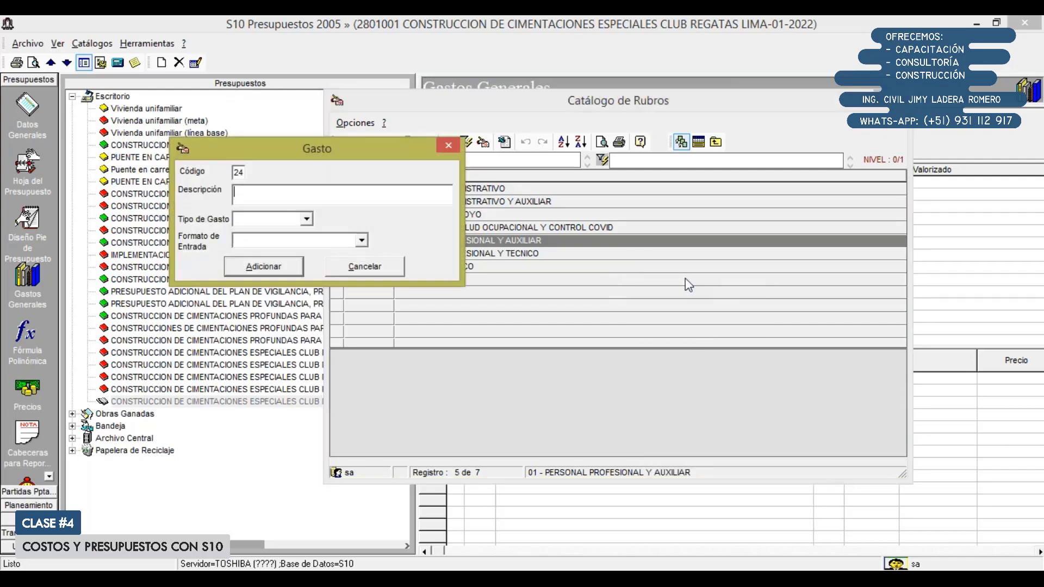
pyautogui.write('PERSONAL PROFESIONAL Y AU')
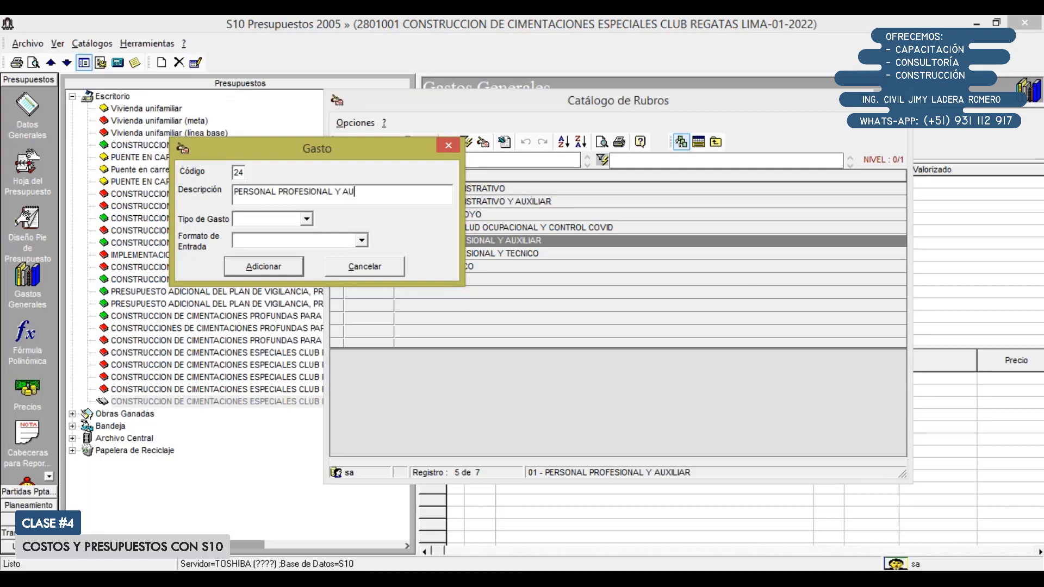
pyautogui.write('XILIAR-')
pyautogui.click(306, 219)
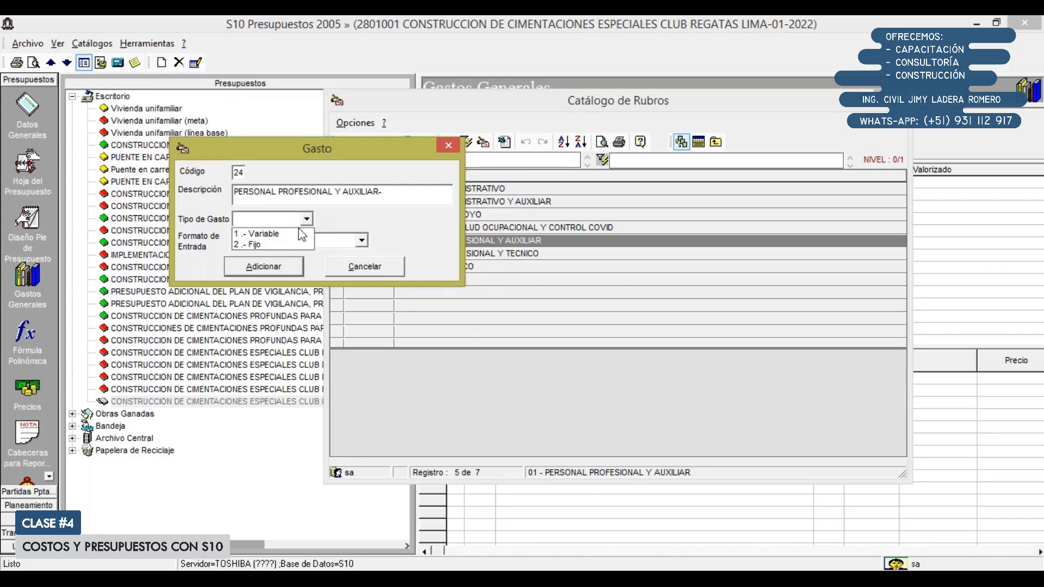
pyautogui.click(264, 238)
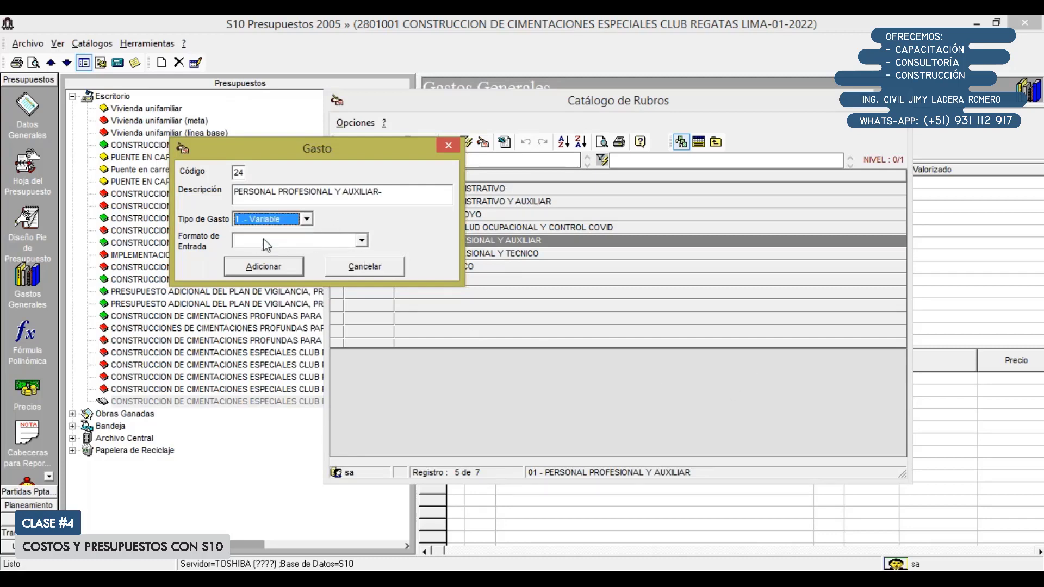
pyautogui.click(361, 239)
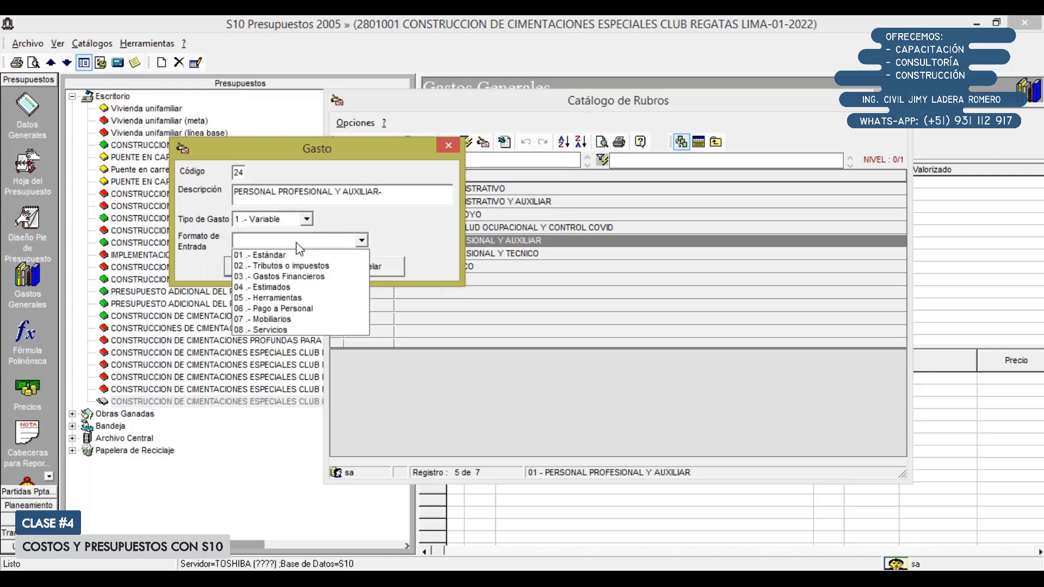
pyautogui.click(297, 255)
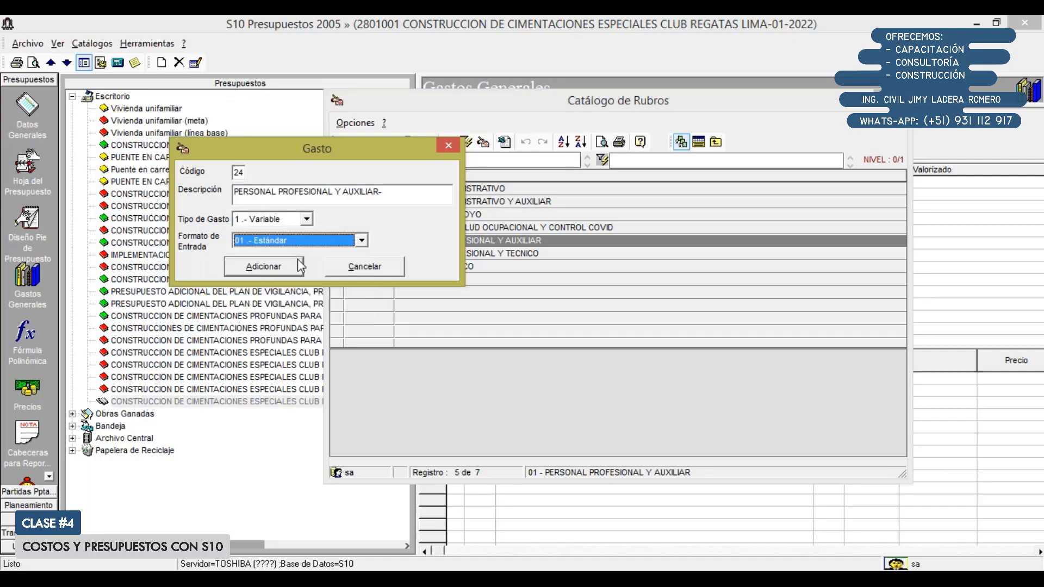
pyautogui.click(325, 239)
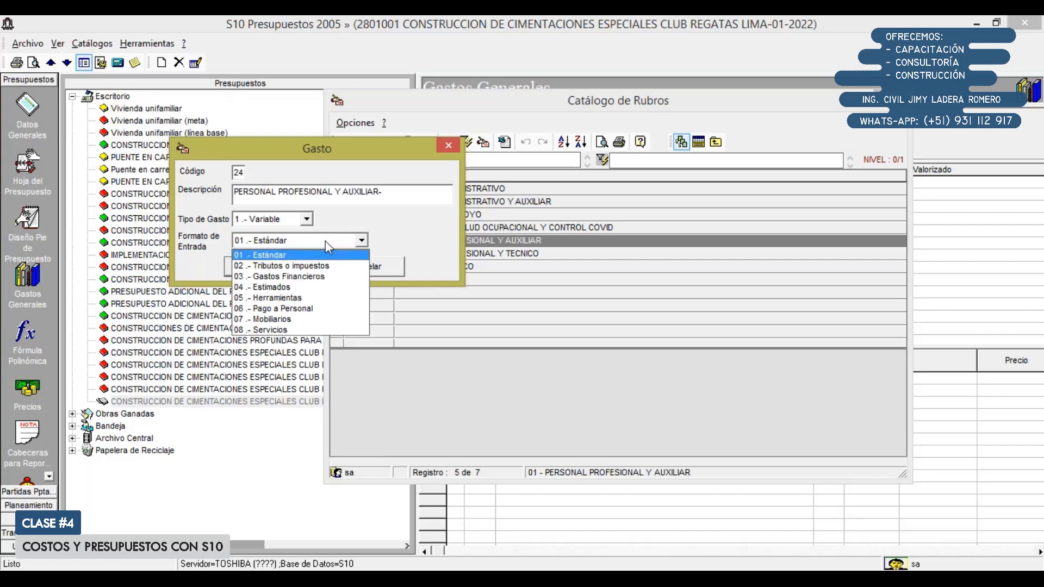
pyautogui.click(308, 308)
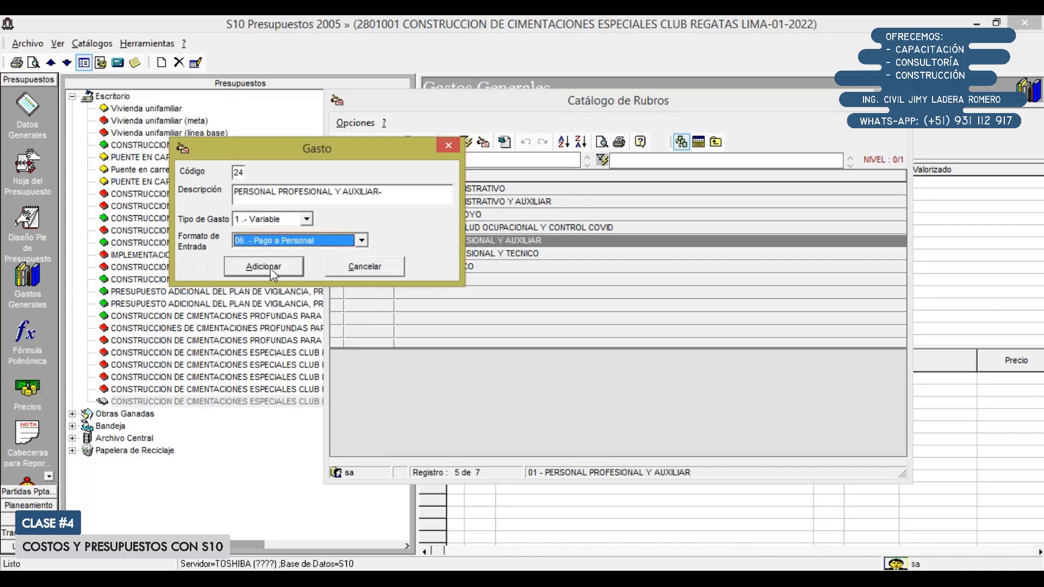
pyautogui.click(271, 269)
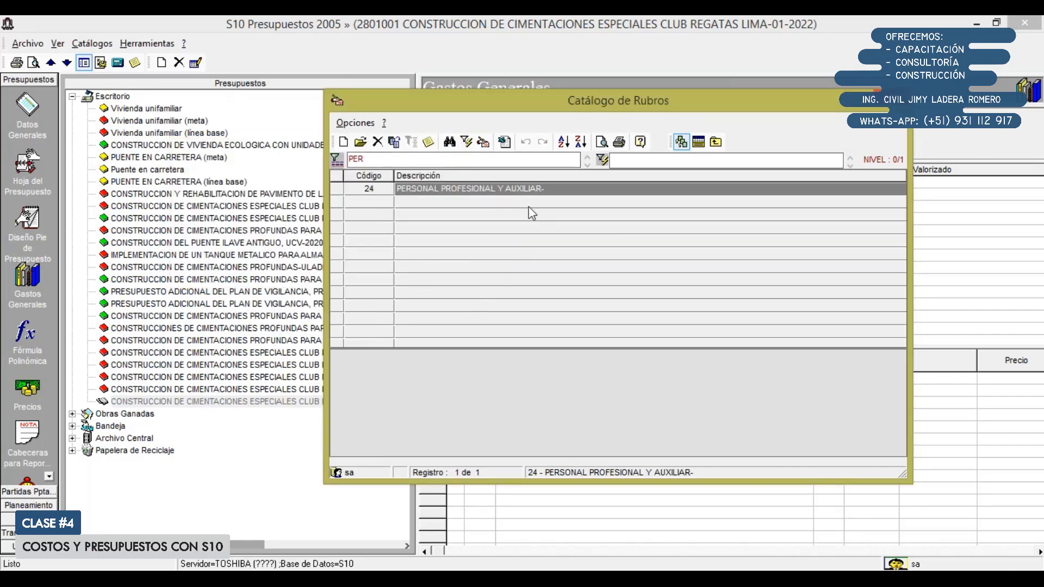
# Step: Delete the duplicate rubro PERSONAL PROFESIONAL Y AUXILIAR- from the catalogue, confirming the deletion
pyautogui.press('BackSpace')
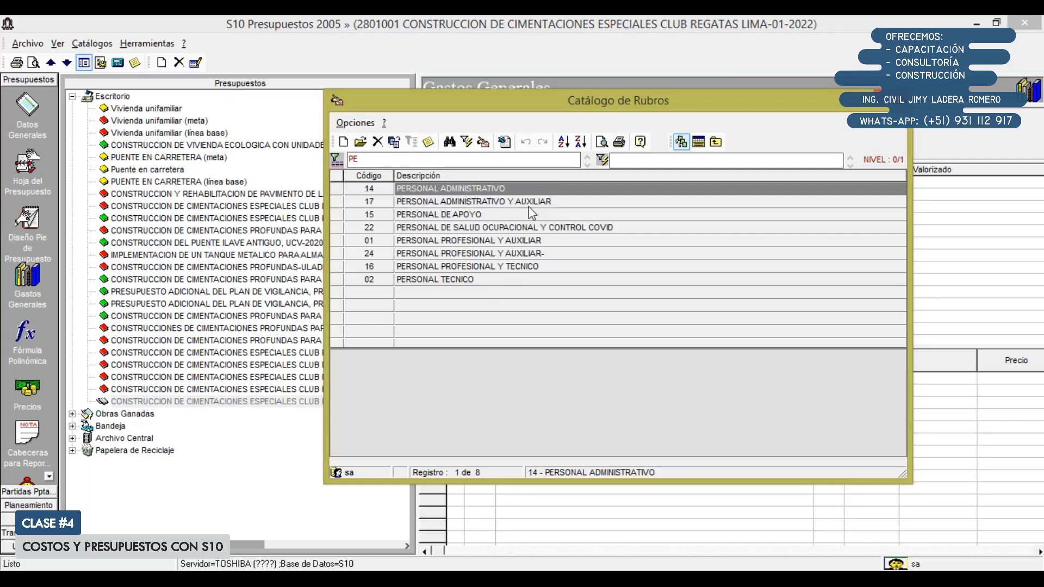
pyautogui.click(543, 254)
pyautogui.rightClick(522, 259)
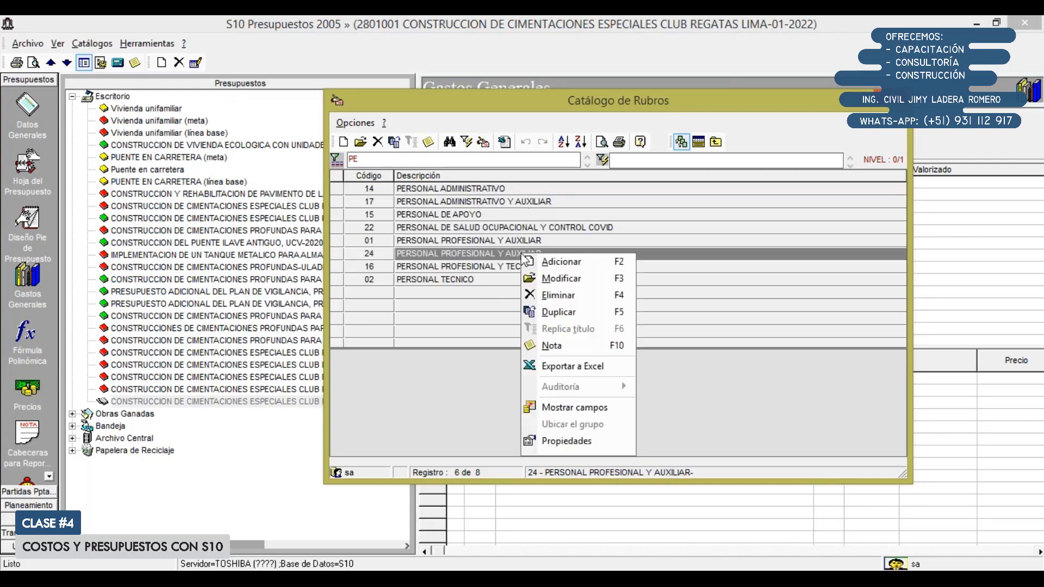
pyautogui.click(560, 297)
pyautogui.click(519, 355)
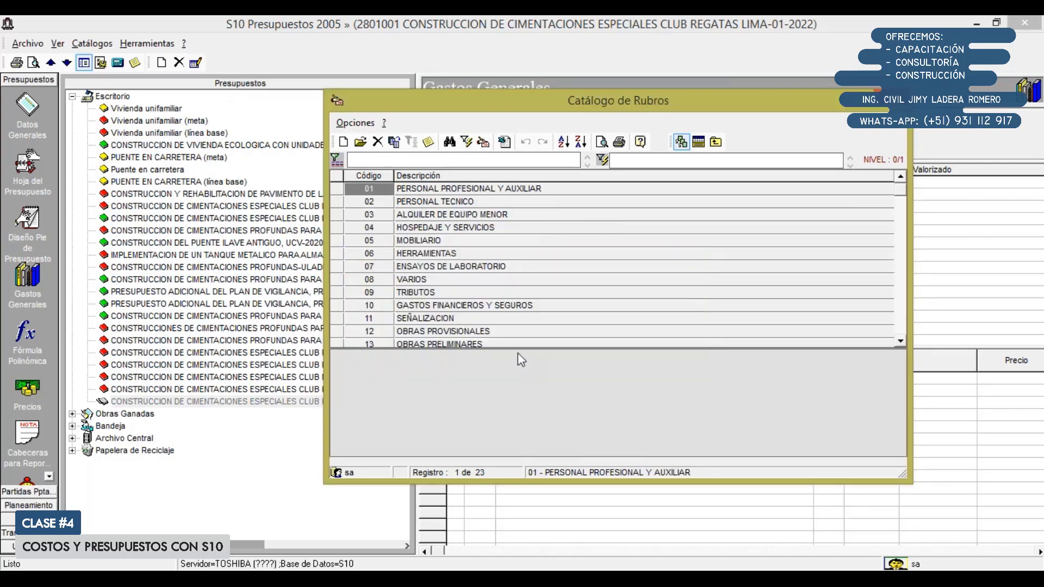
# Step: Add PERSONAL PROFESIONAL Y AUXILIAR from the catalogue to the chosen rubros and select PERSONAL TECNICO
pyautogui.click(499, 193)
pyautogui.click(500, 195)
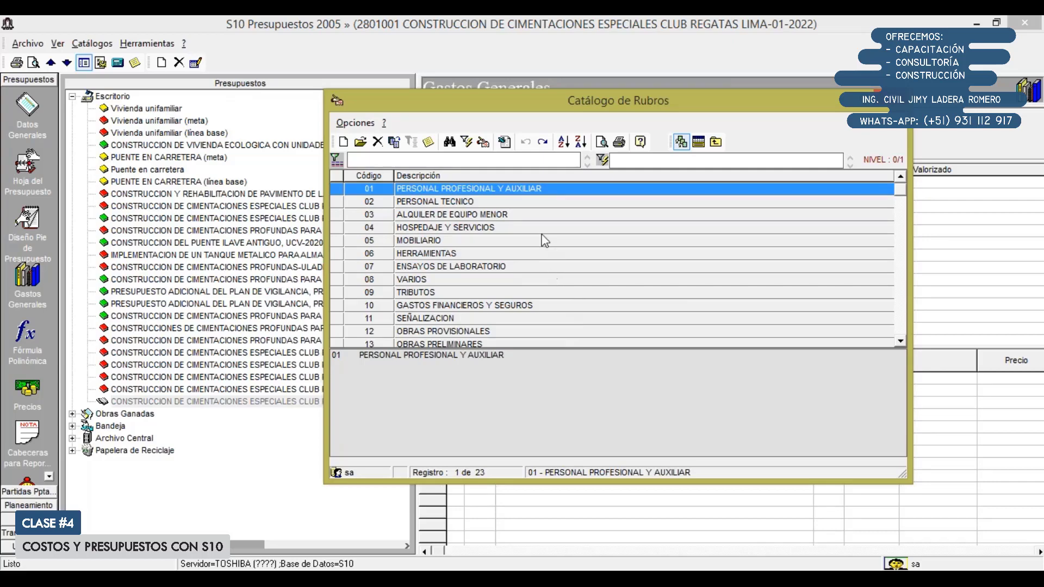
pyautogui.click(470, 205)
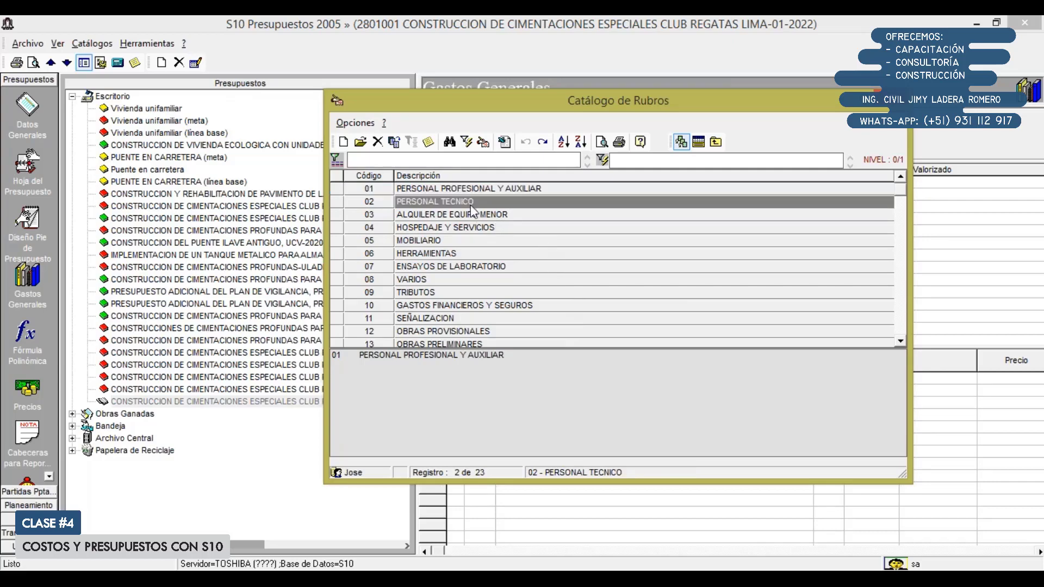
# Step: Examine the Tipo de Gasto and Formato de Entrada options of a new catalogue rubro, closing the form without adding it
pyautogui.rightClick(560, 220)
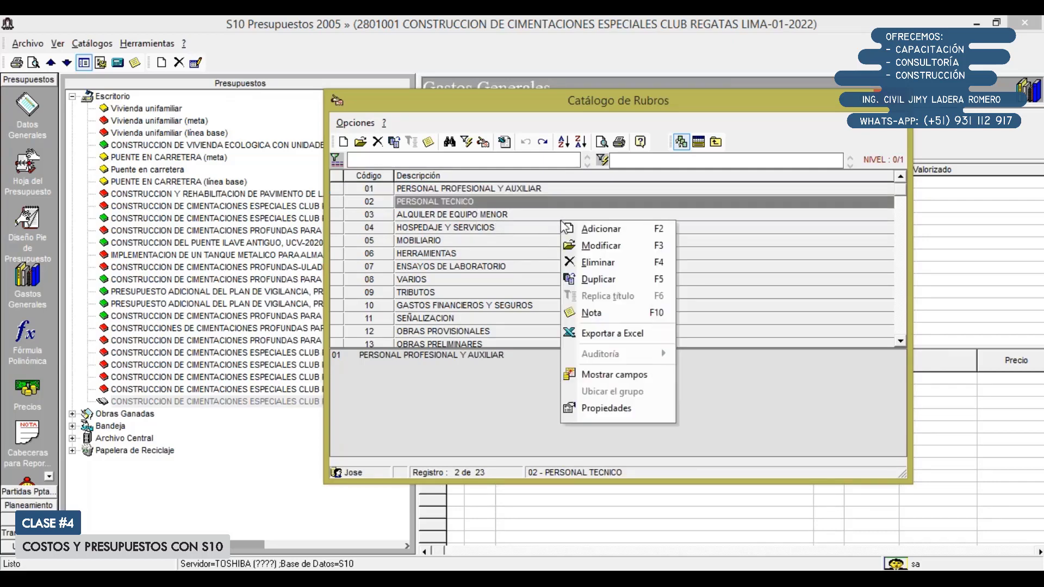
pyautogui.click(597, 234)
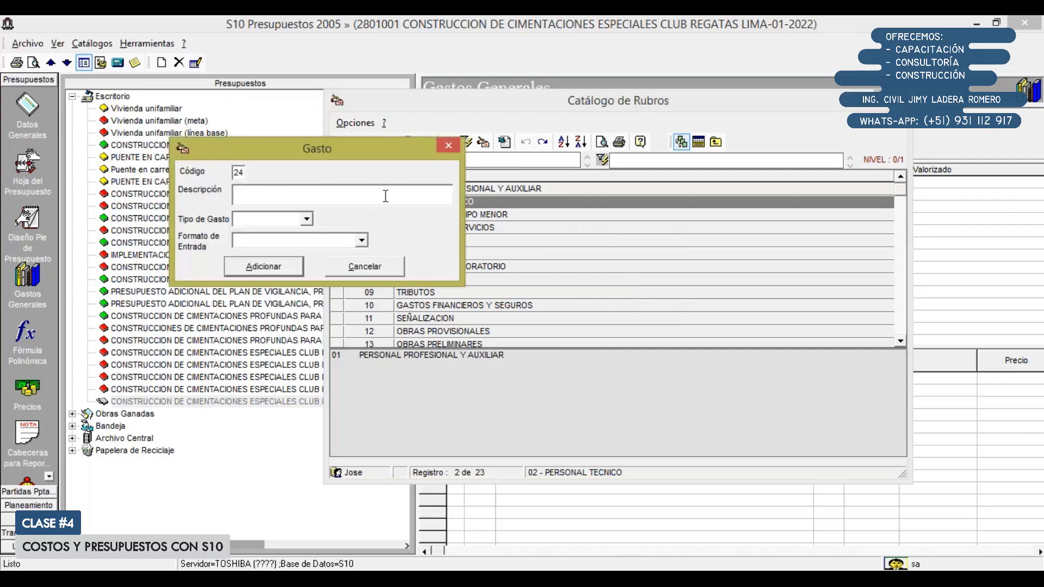
pyautogui.click(253, 217)
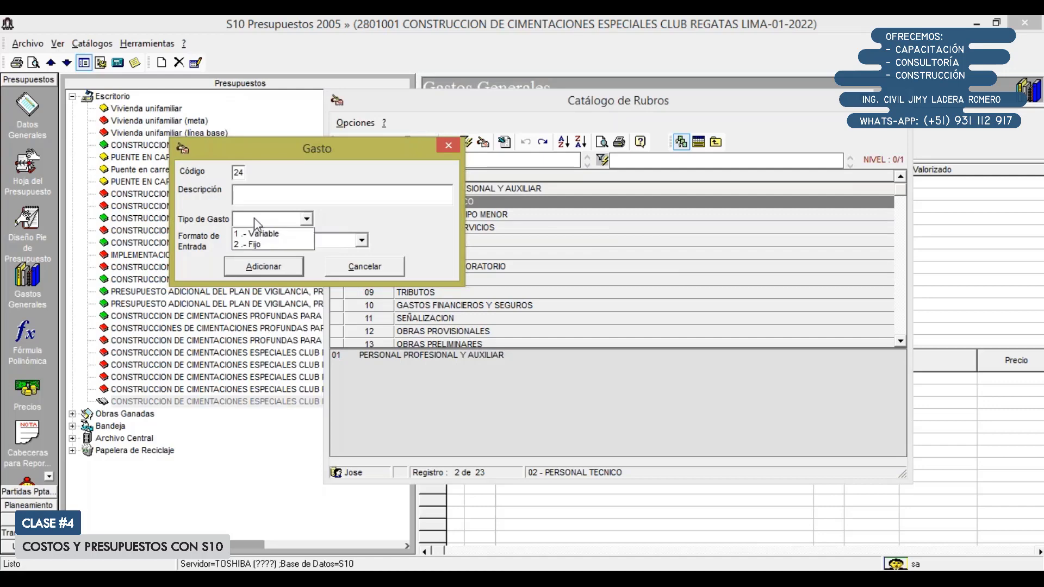
pyautogui.click(393, 222)
pyautogui.click(288, 242)
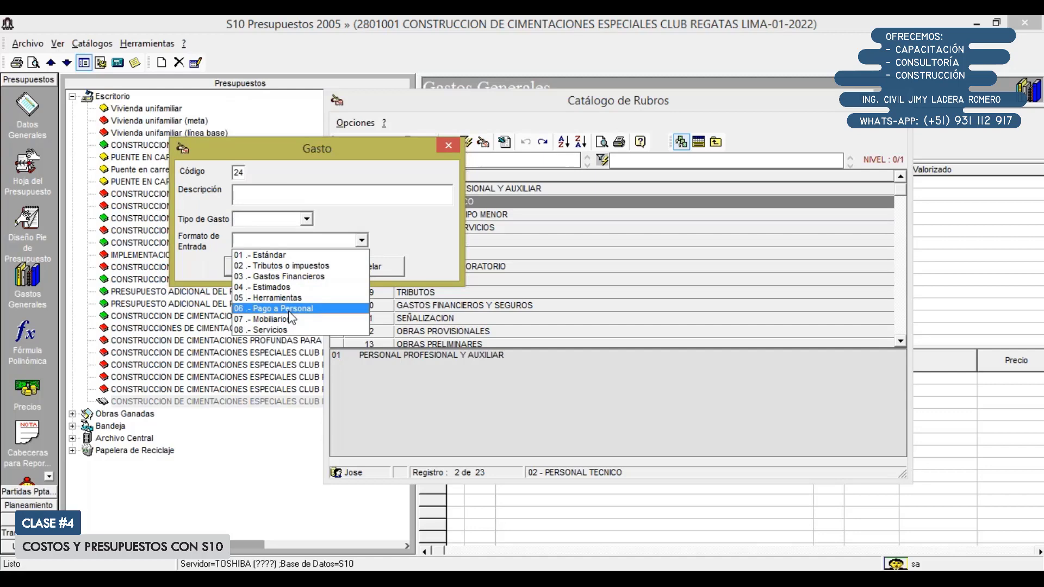
pyautogui.click(452, 233)
pyautogui.click(453, 146)
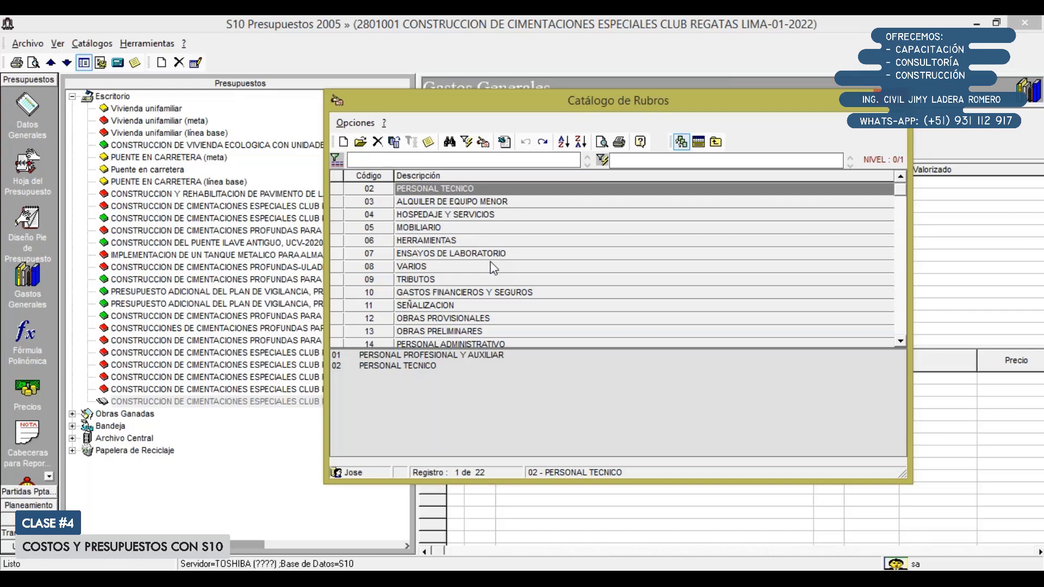
# Step: Filter the rubro catalogue by E, start a new rubro and open its Tipo de Gasto options
pyautogui.write('E')
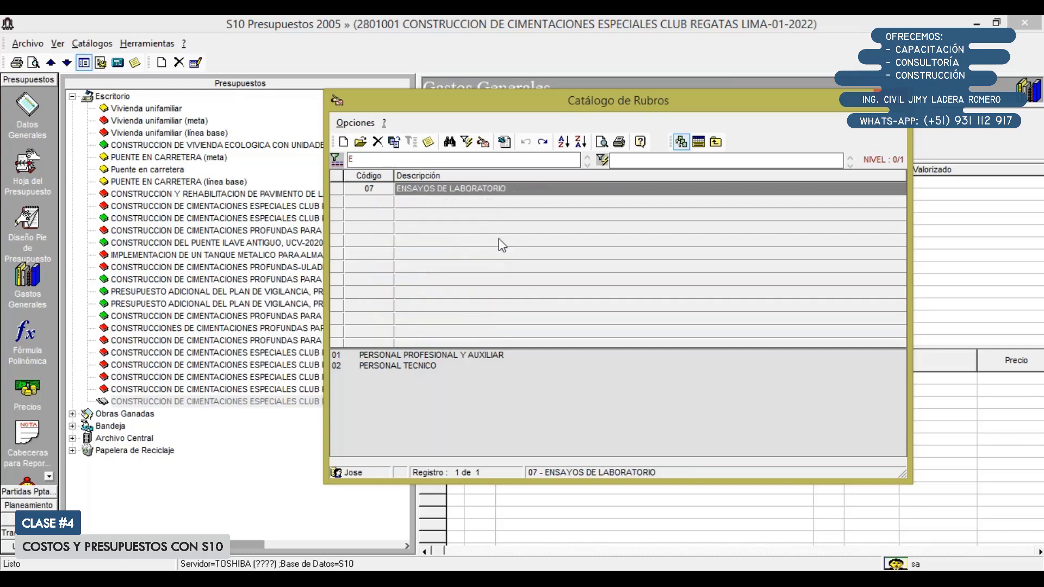
pyautogui.rightClick(494, 248)
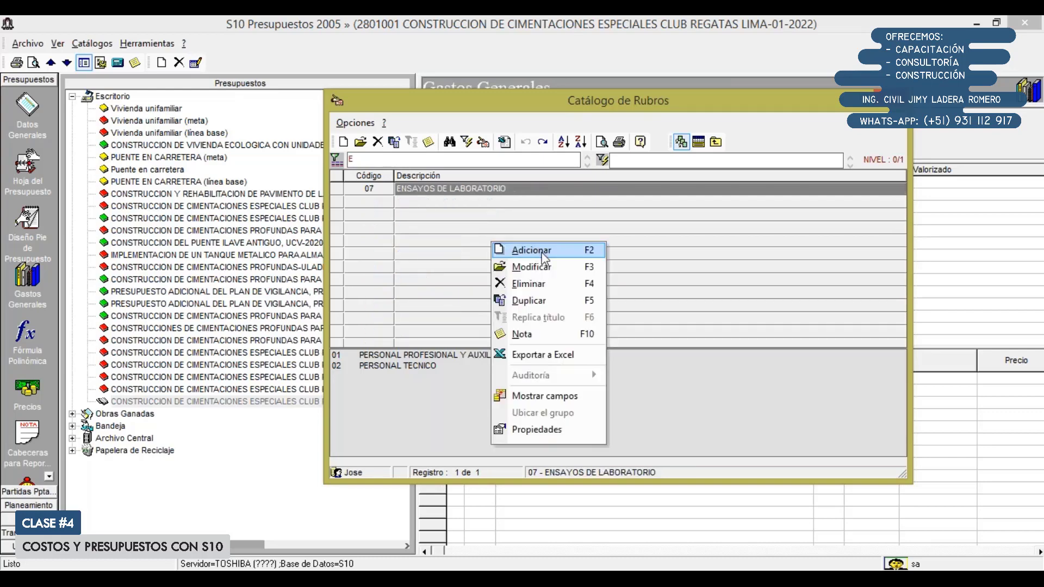
pyautogui.click(544, 254)
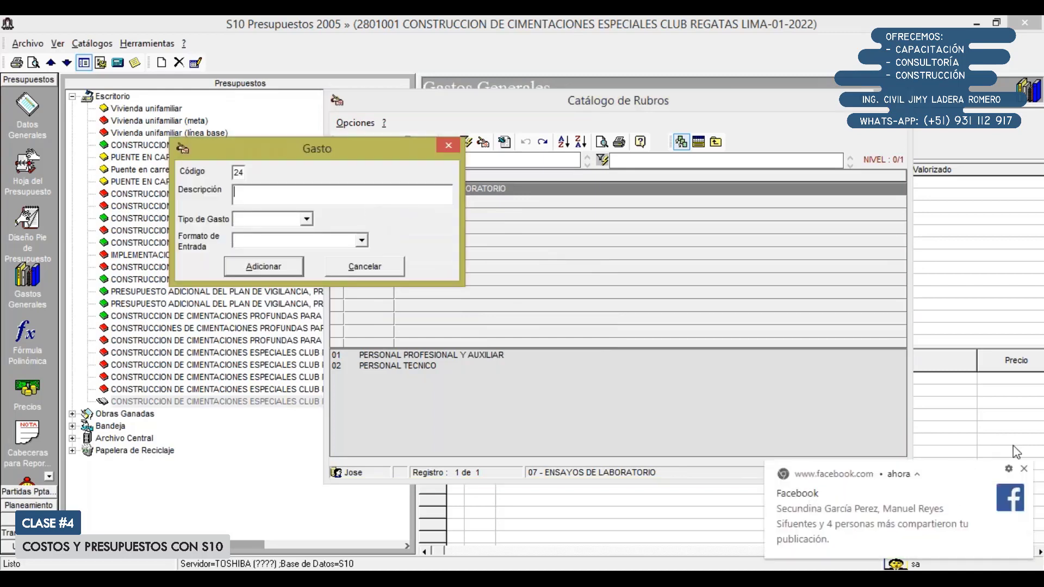
pyautogui.click(1024, 469)
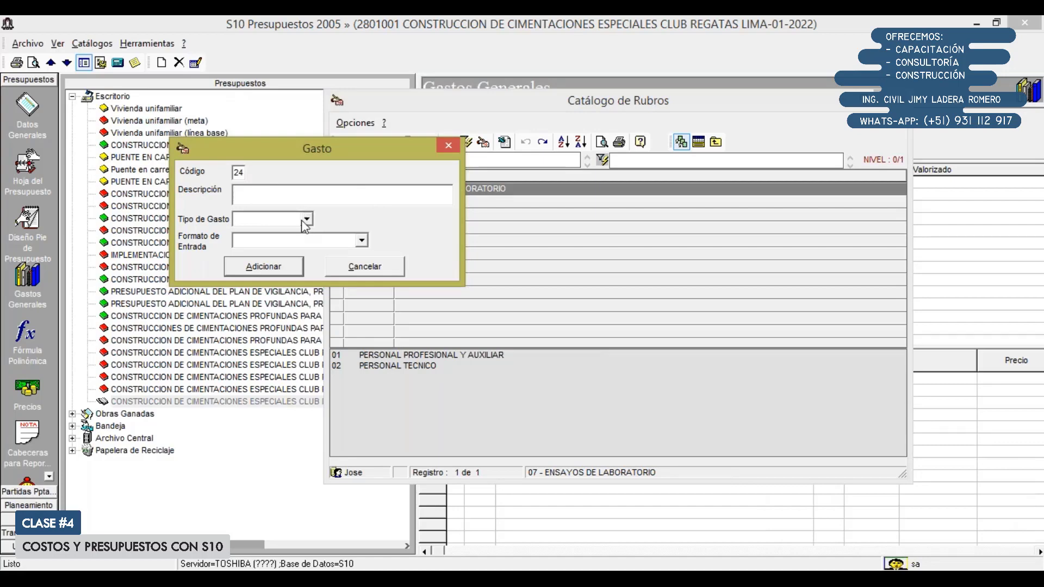
pyautogui.click(302, 221)
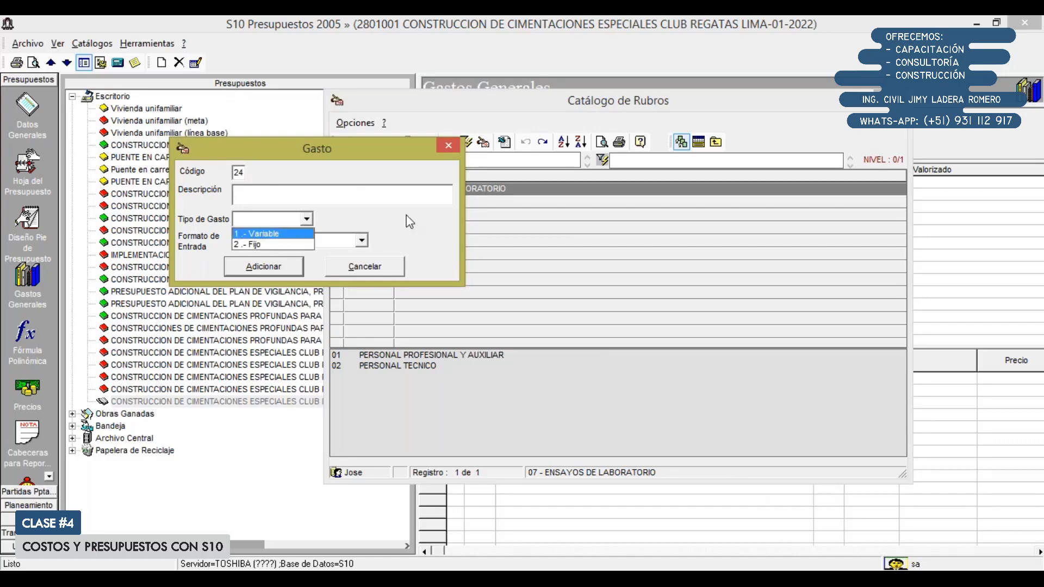
pyautogui.click(406, 214)
pyautogui.click(290, 243)
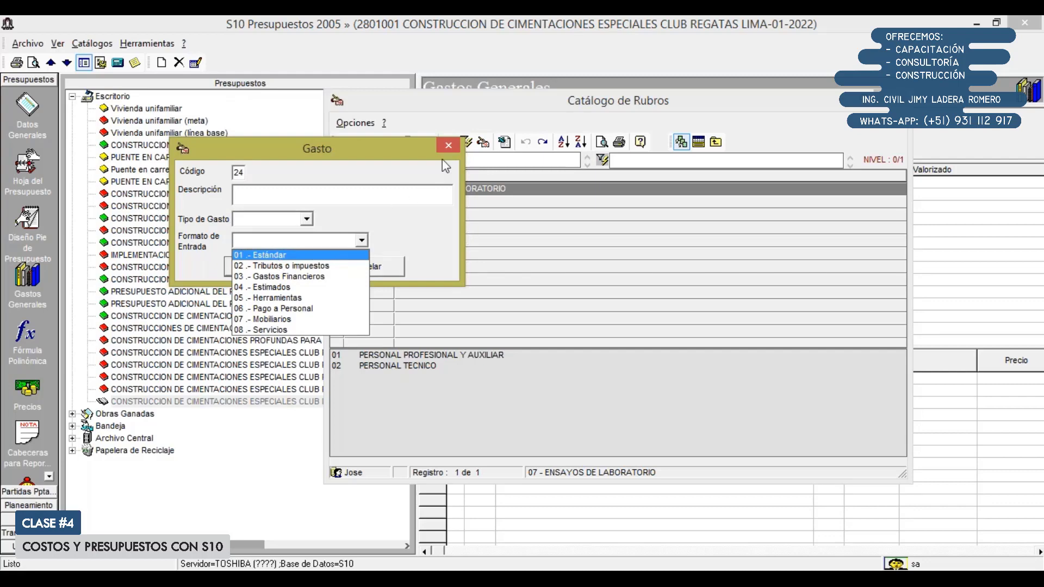
pyautogui.click(451, 146)
pyautogui.click(451, 145)
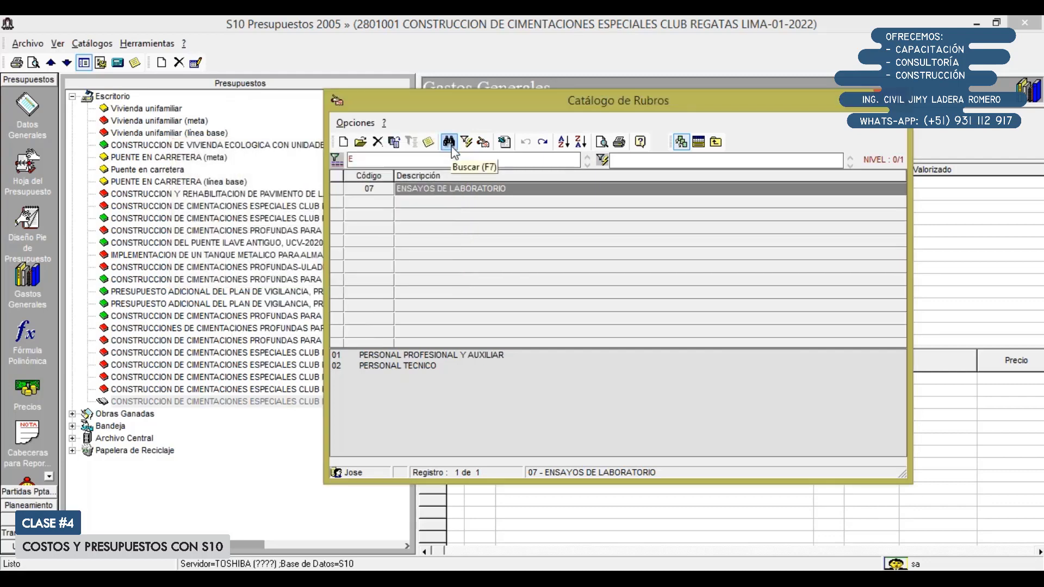
# Step: Pick ENSAYOS DE LABORATORIO, insert the picked categories into the budget's general expenses, and check the format of each category
pyautogui.doubleClick(451, 188)
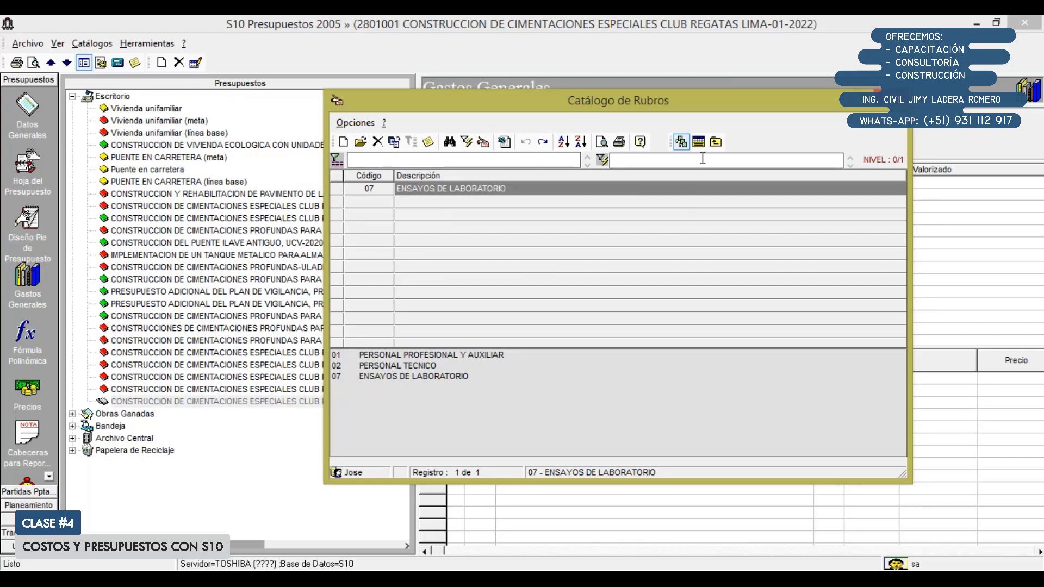
pyautogui.click(698, 141)
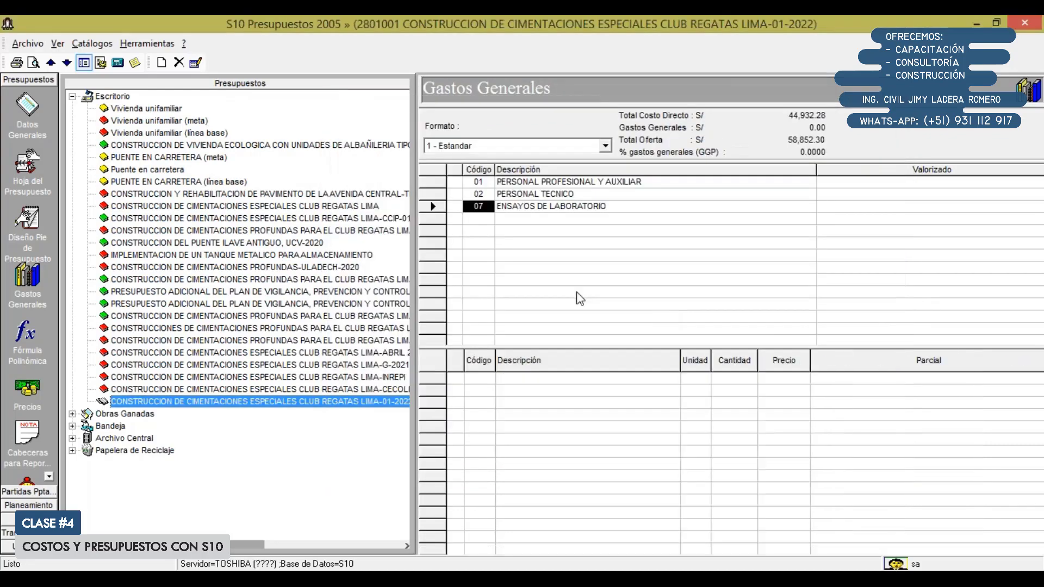
pyautogui.rightClick(596, 220)
pyautogui.click(602, 193)
pyautogui.click(595, 184)
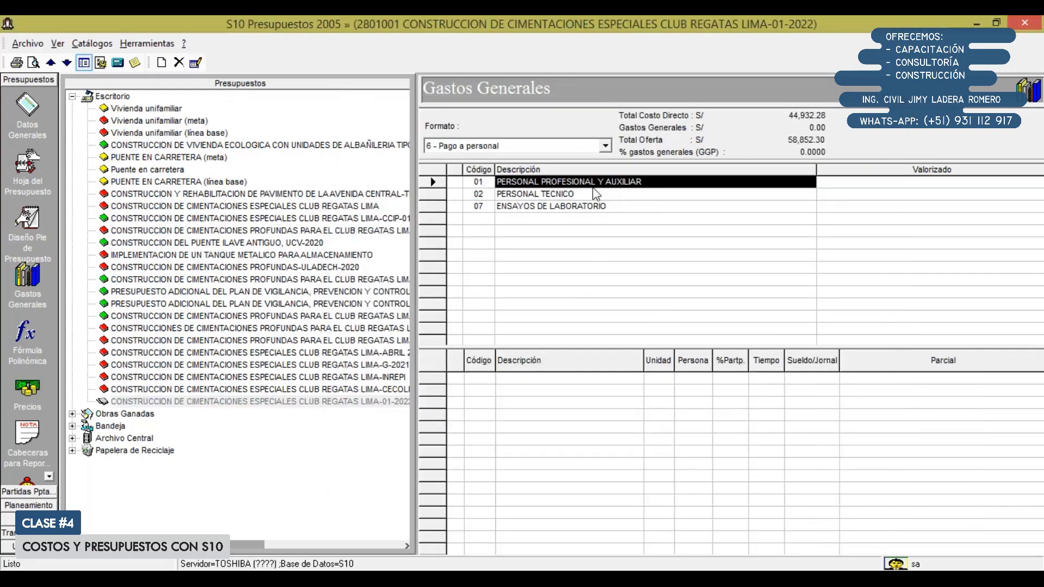
pyautogui.click(578, 197)
pyautogui.click(574, 207)
# Step: Open the concept catalogue for PERSONAL PROFESIONAL Y AUXILIAR and pick Residente principal
pyautogui.click(589, 184)
pyautogui.rightClick(570, 390)
pyautogui.click(600, 400)
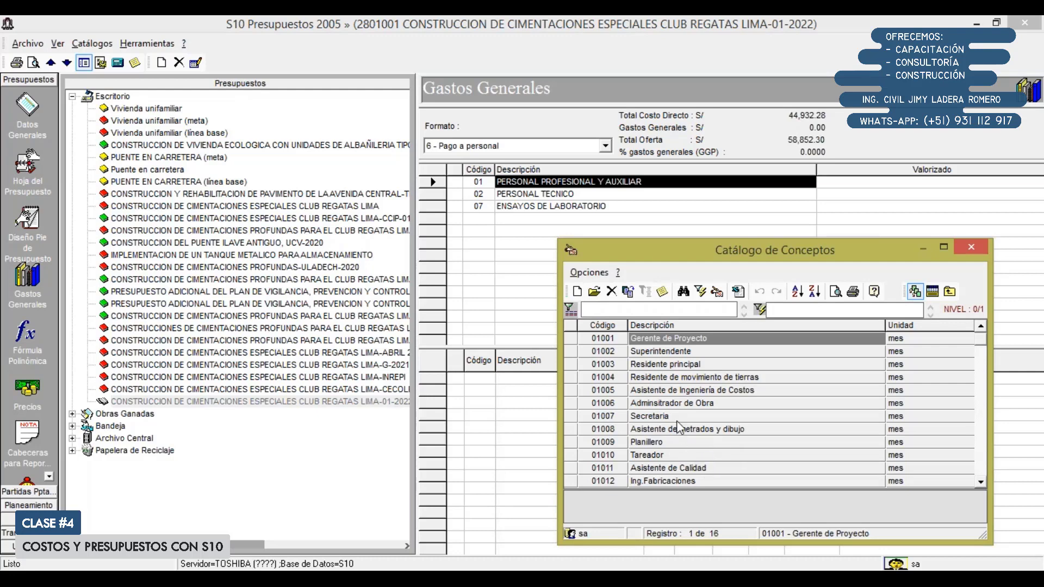
pyautogui.click(677, 364)
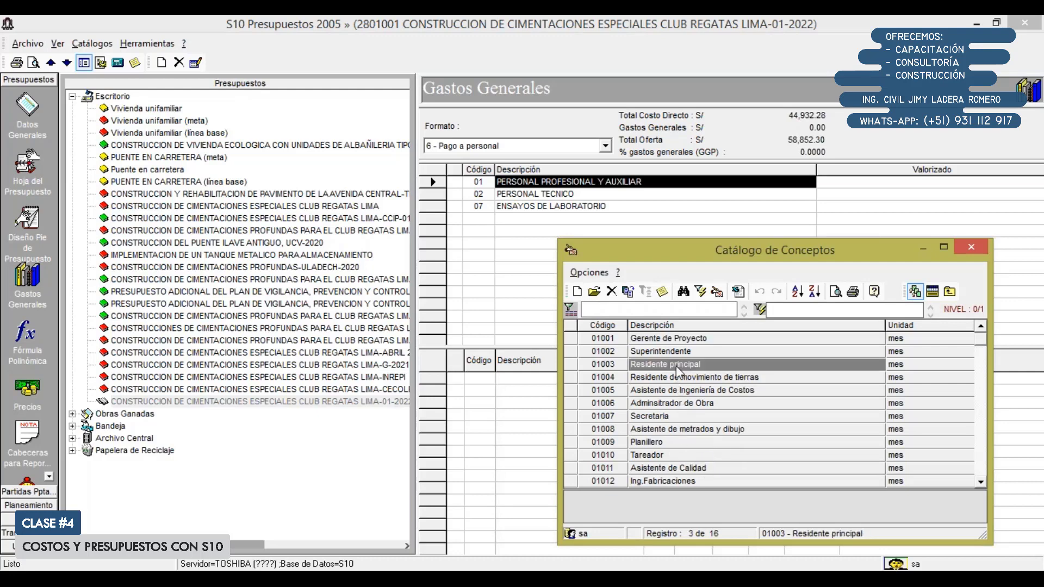
pyautogui.click(677, 370)
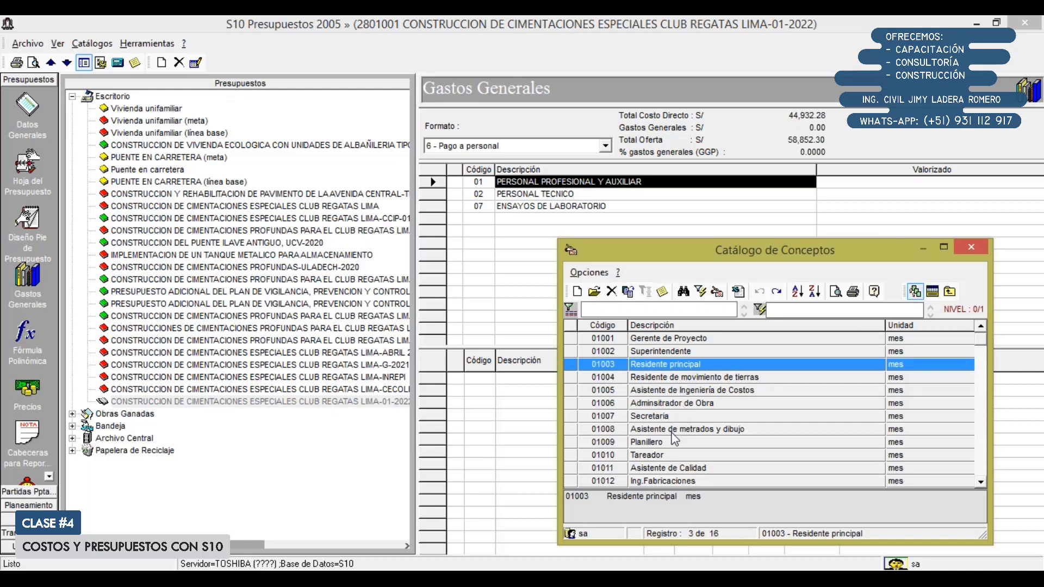
# Step: Create the concept "Asistente de Calidad" with unit MES and insert it, together with Residente principal, into PERSONAL PROFESIONAL Y AUXILIAR
pyautogui.scroll(-1, 675, 440)
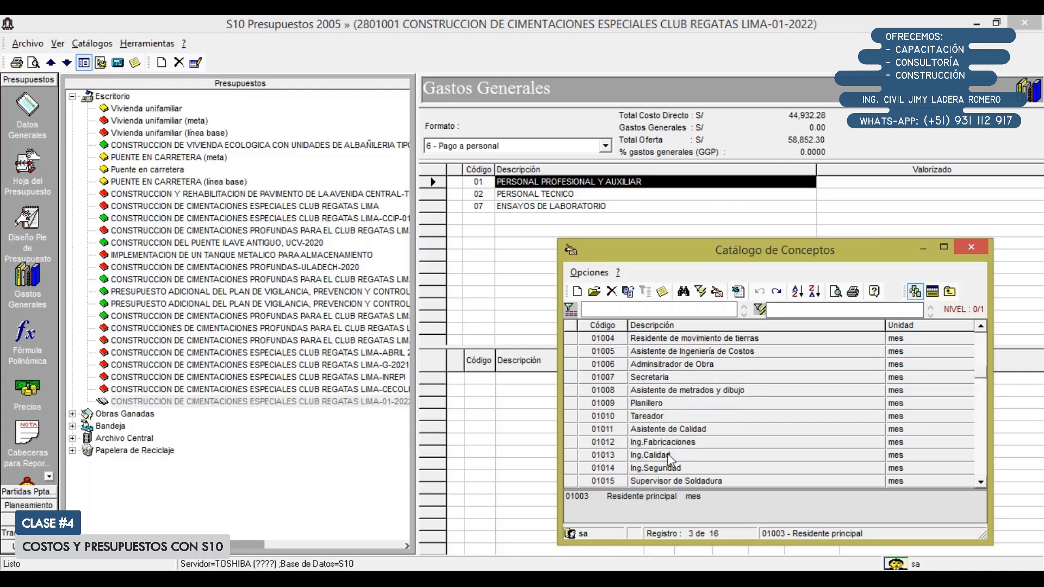
pyautogui.click(669, 457)
pyautogui.scroll(-1, 678, 443)
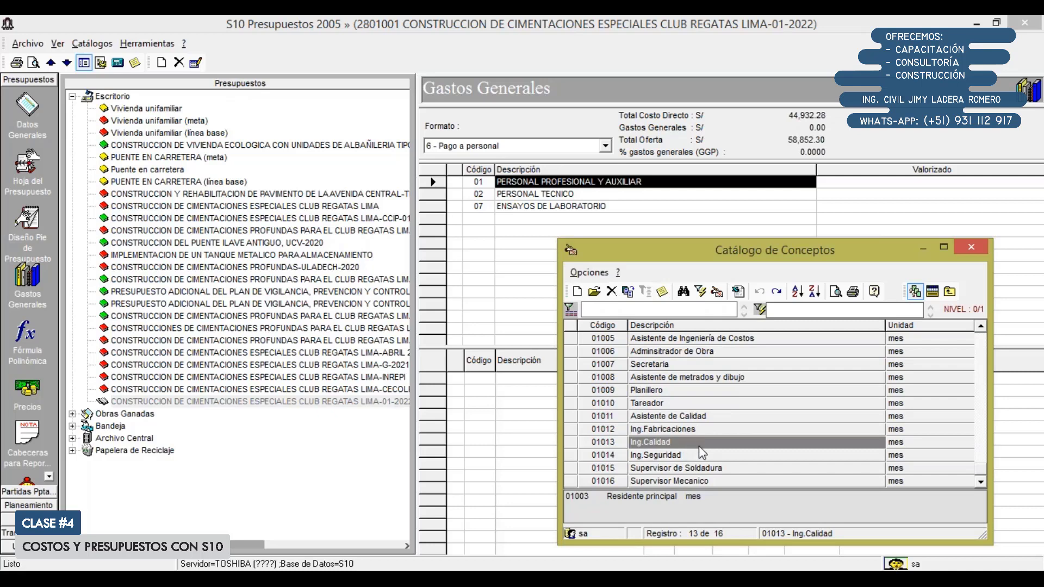
pyautogui.scroll(2, 696, 402)
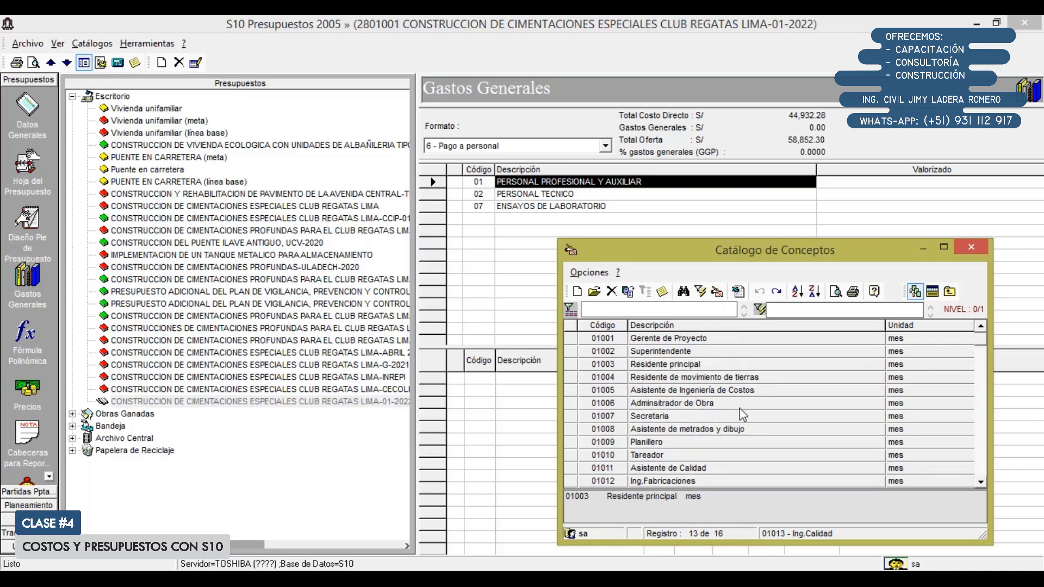
pyautogui.rightClick(803, 357)
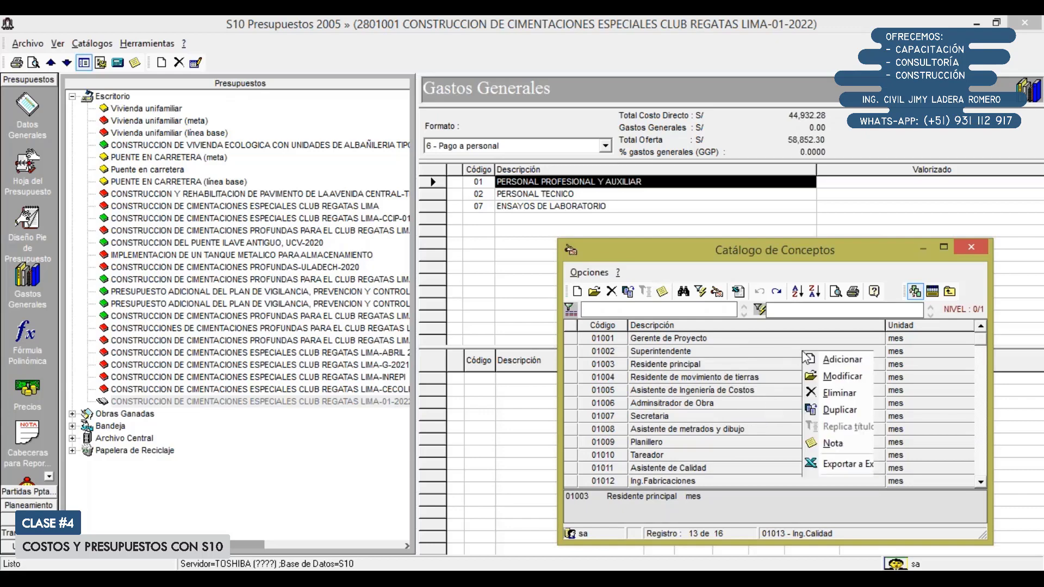
pyautogui.click(815, 363)
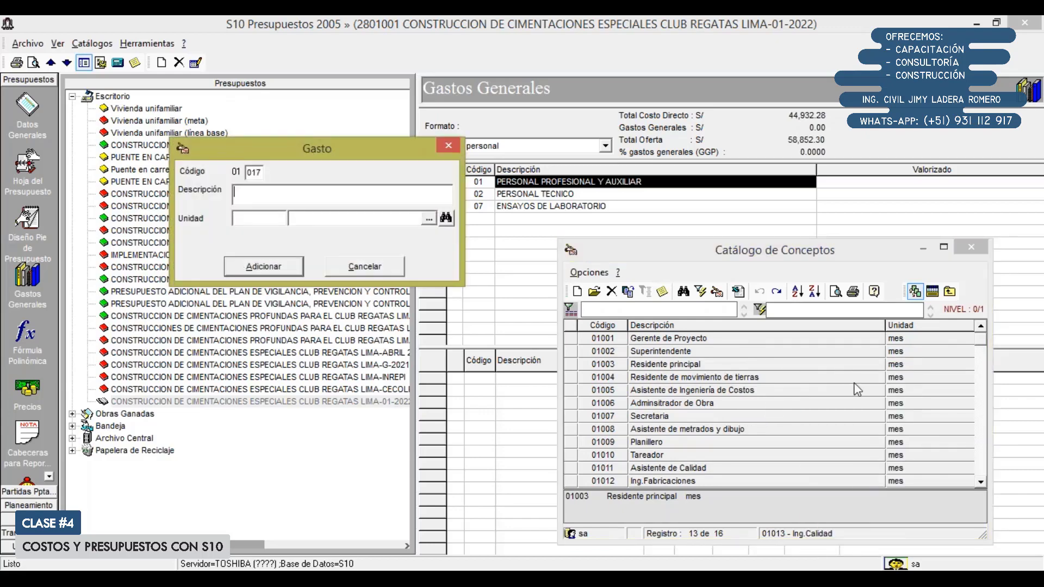
pyautogui.write('Asistente de Calidad')
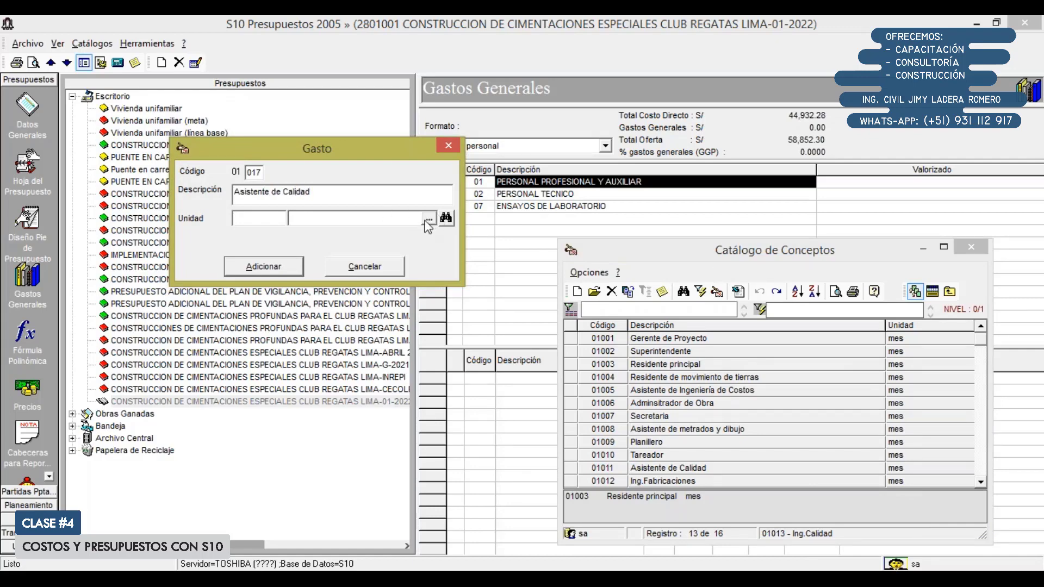
pyautogui.click(427, 219)
pyautogui.write('M')
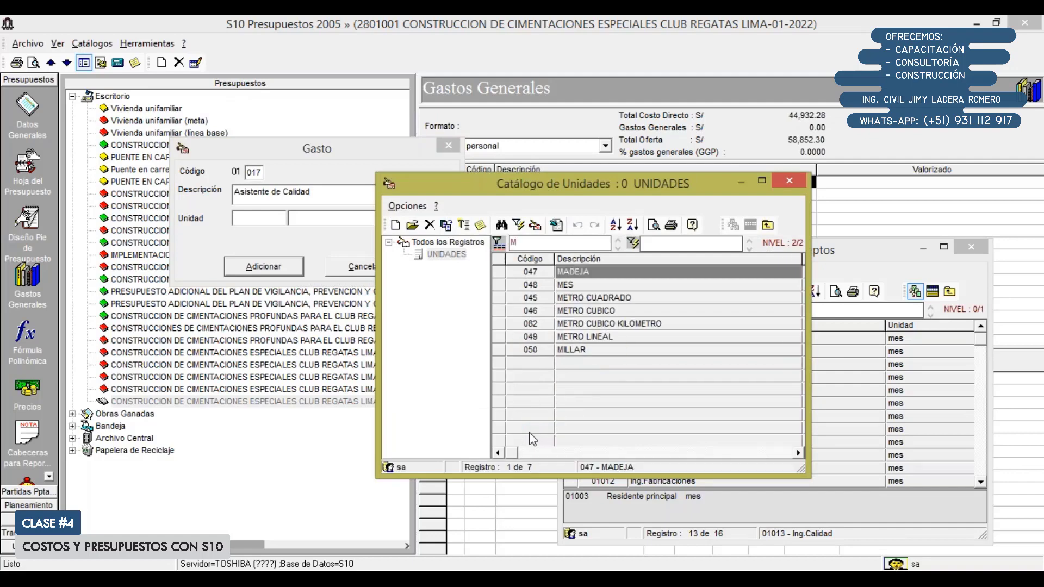
pyautogui.doubleClick(592, 281)
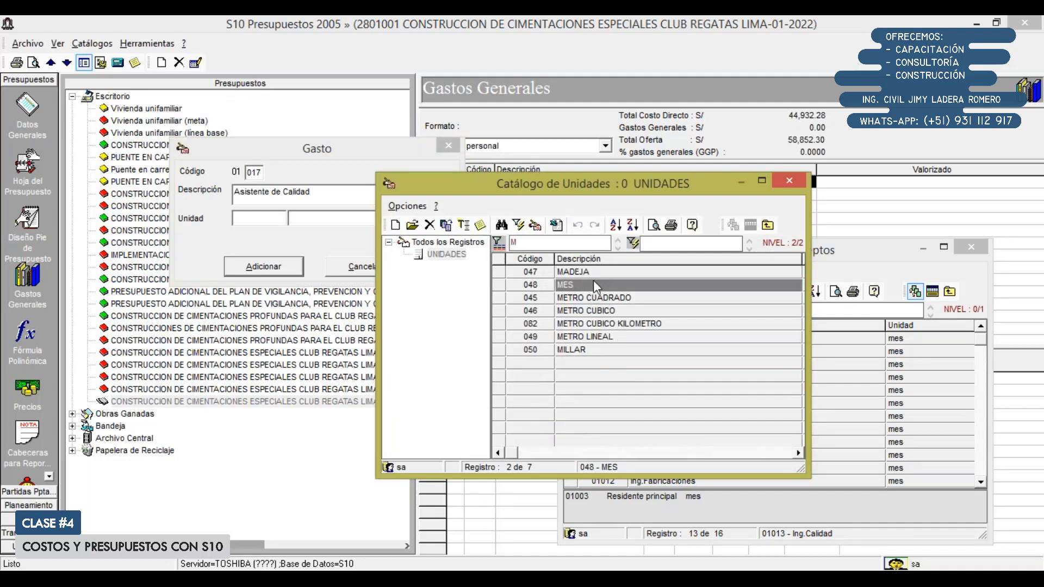
pyautogui.click(263, 267)
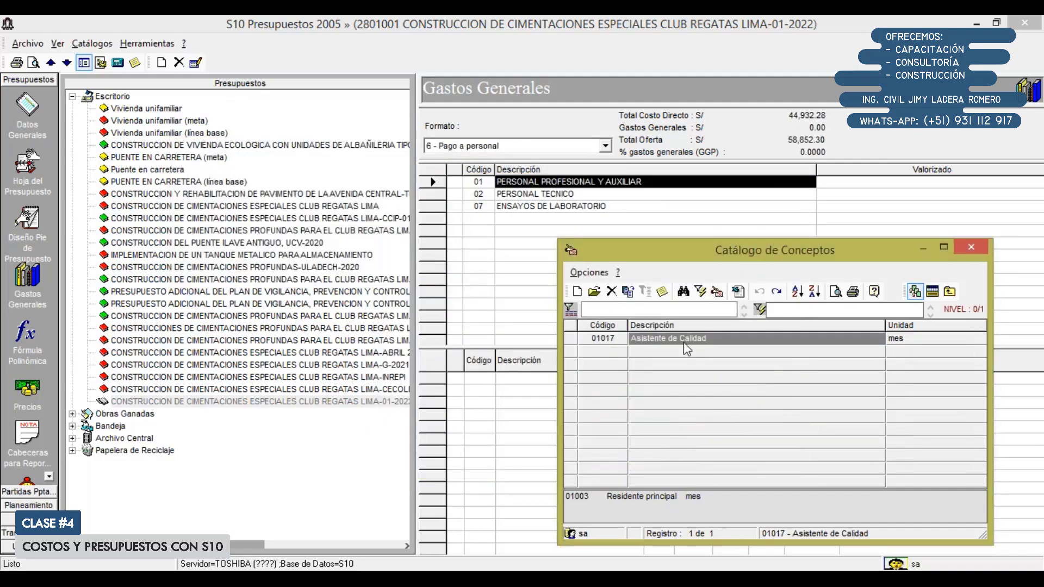
pyautogui.doubleClick(683, 341)
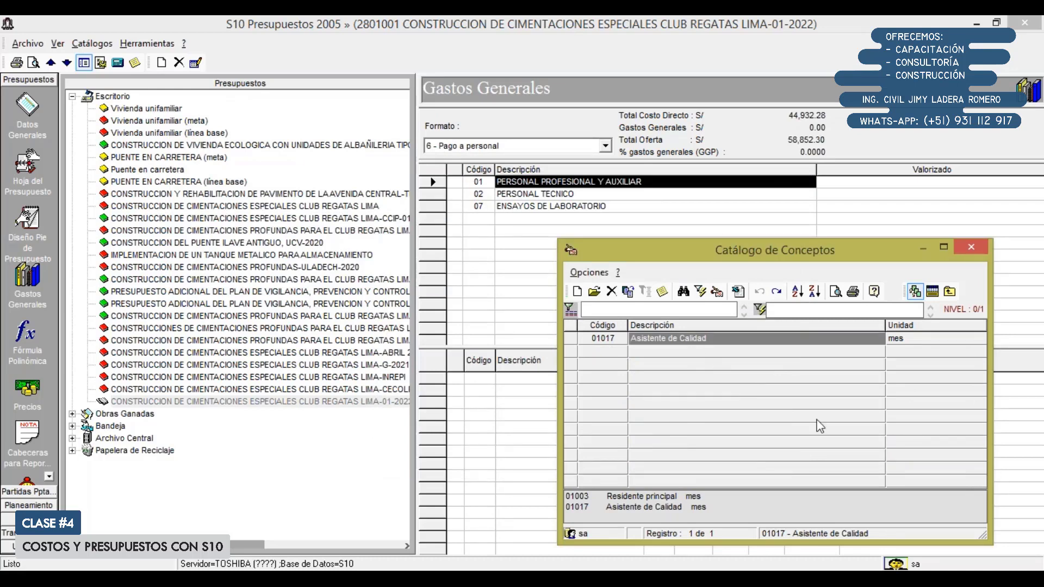
pyautogui.click(932, 291)
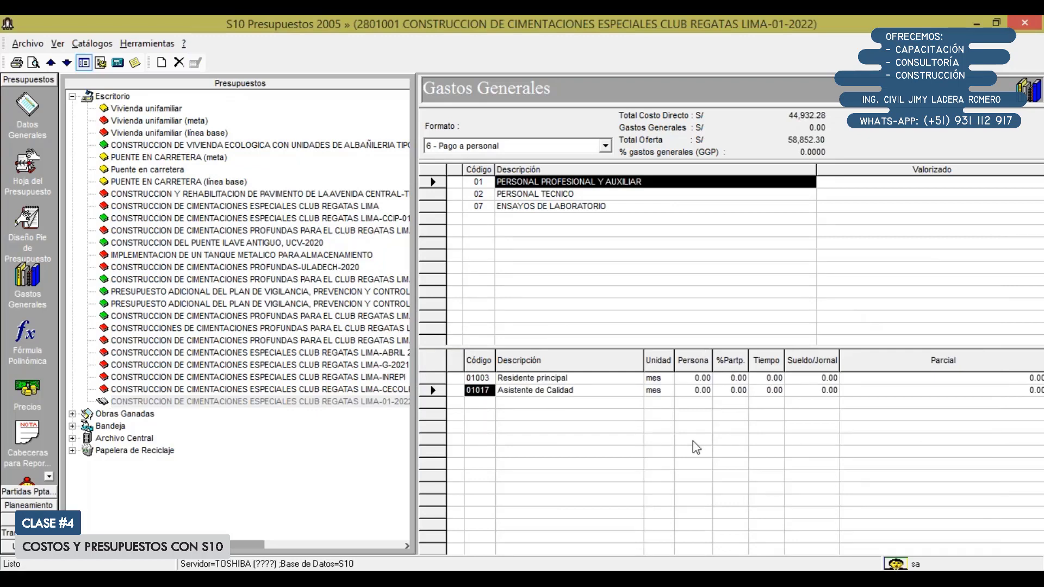
# Step: For Residente principal, set 1 person, 100% participation, a time of 1 month and a salary of 3500
pyautogui.click(704, 379)
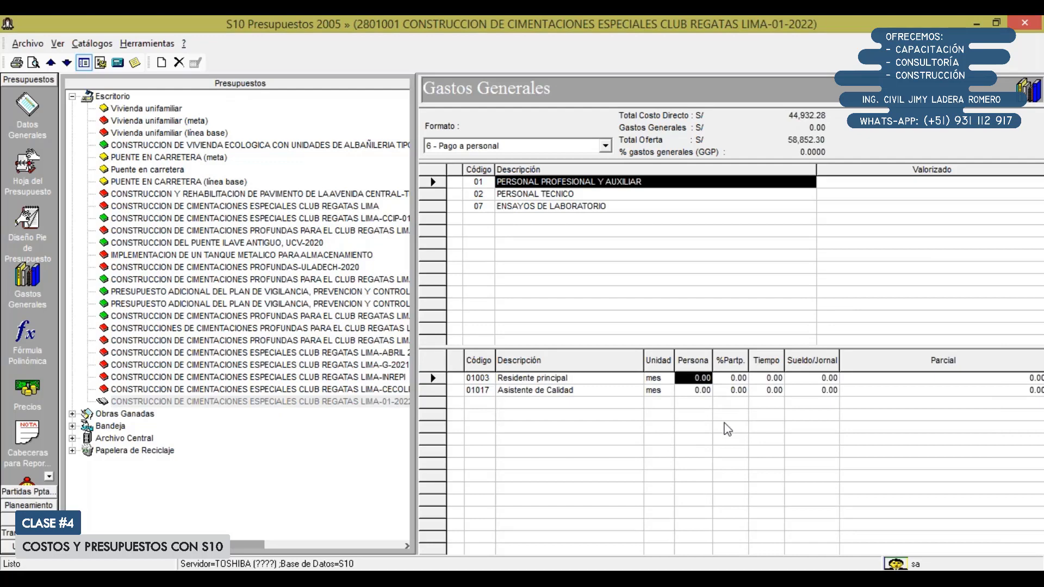
pyautogui.write('1')
pyautogui.press('Return')
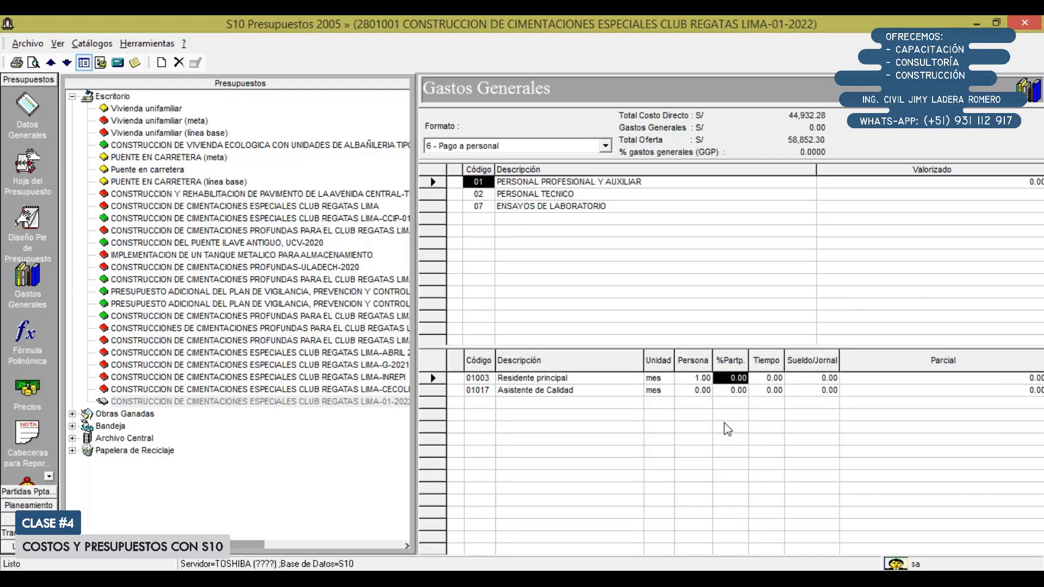
pyautogui.write('50')
pyautogui.press('Return')
pyautogui.press('Left')
pyautogui.write('100')
pyautogui.press('Return')
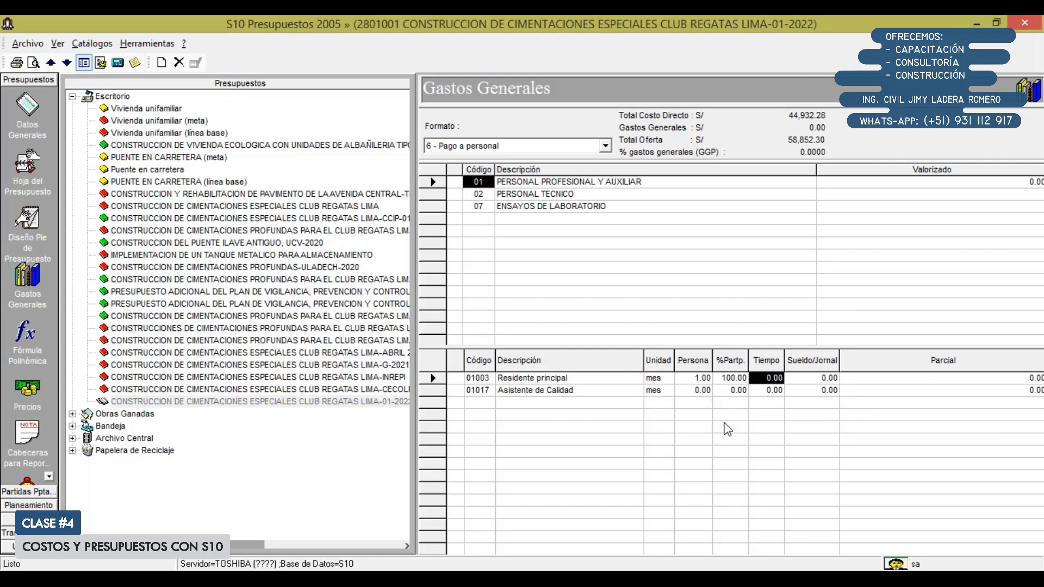
pyautogui.write('1')
pyautogui.press('Return')
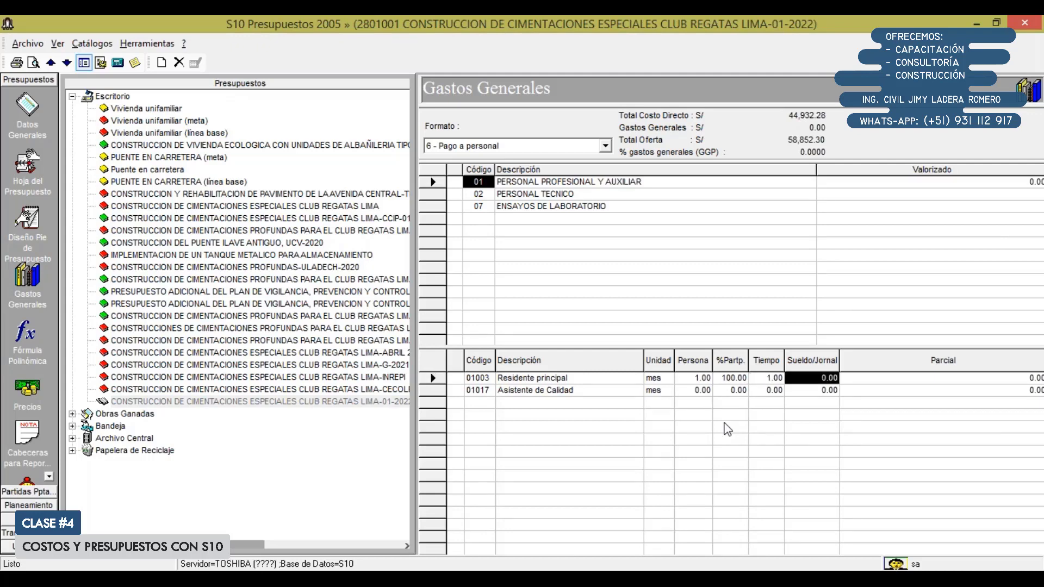
pyautogui.write('3500')
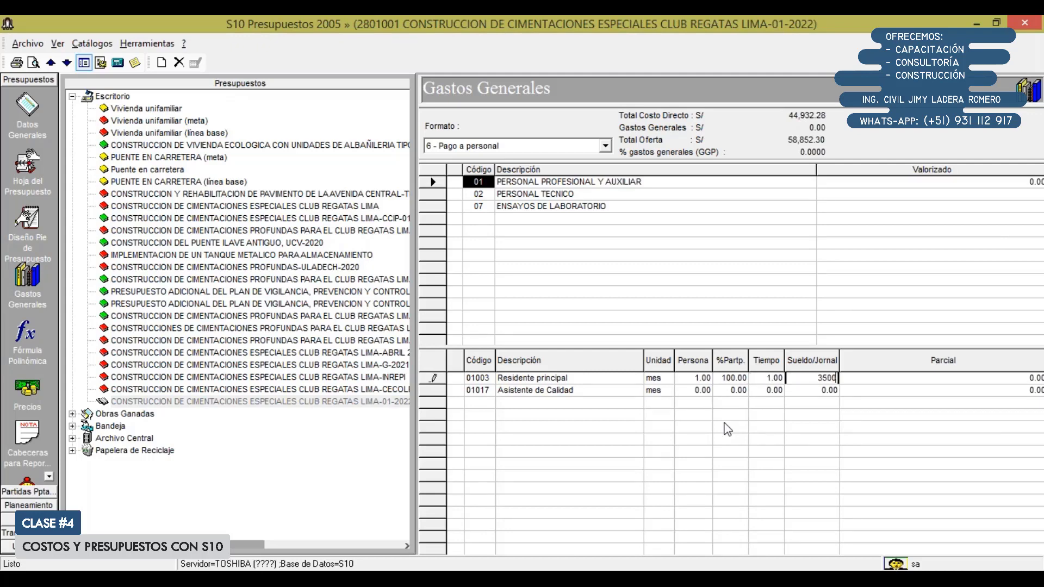
pyautogui.press('Return')
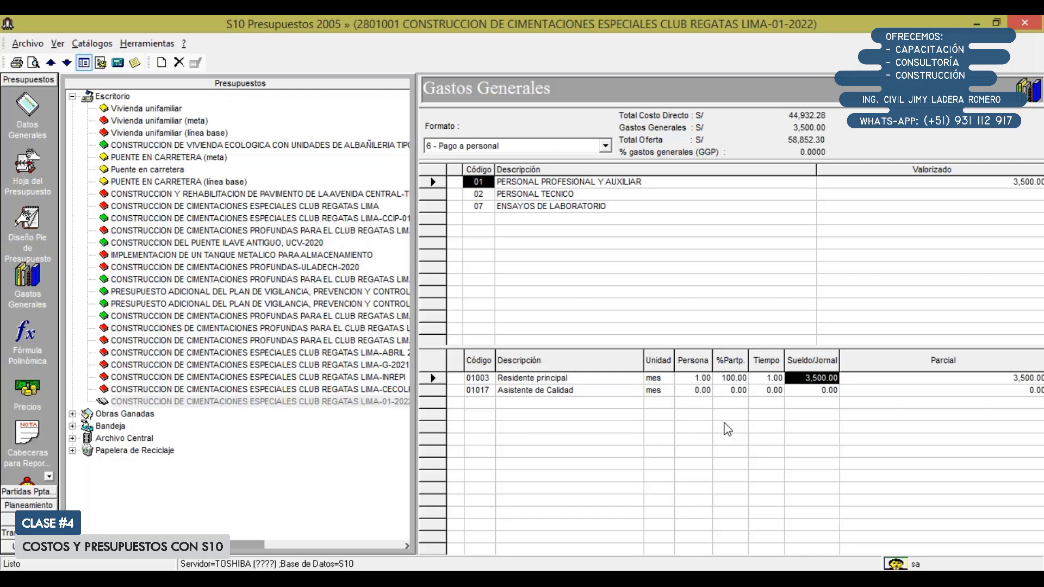
# Step: For Asistente de Calidad, set 1 person, participation 0.3, a time of 1 month and a salary of 2000
pyautogui.press('Down')
pyautogui.press('Left')
pyautogui.press('Left')
pyautogui.press('Left')
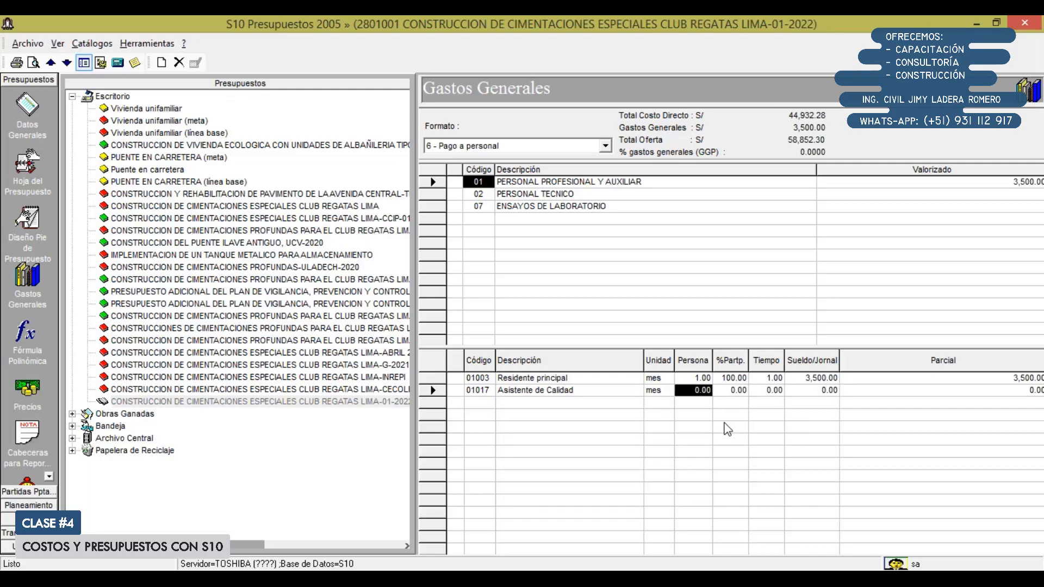
pyautogui.write('1')
pyautogui.press('Return')
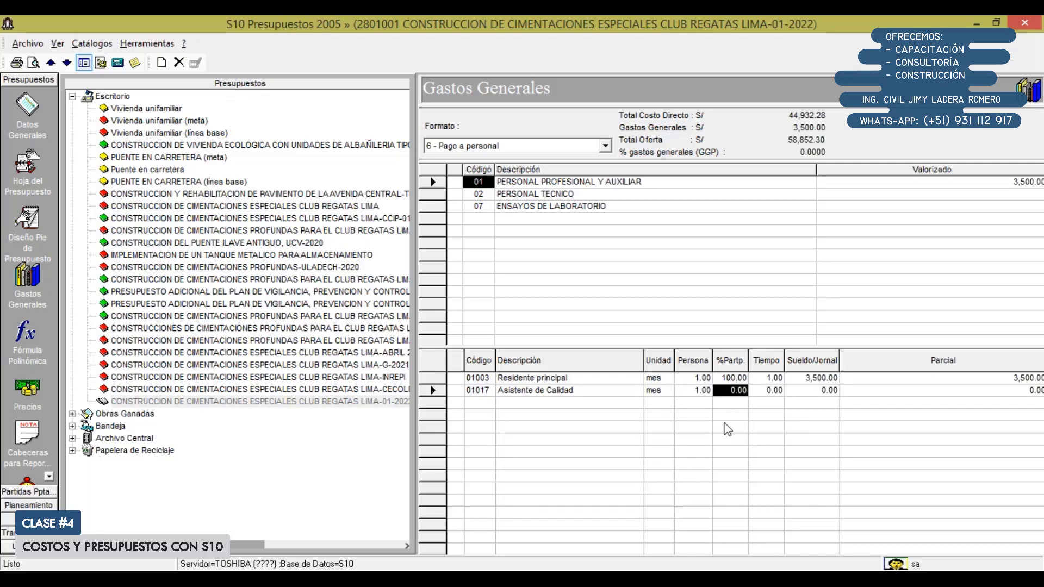
pyautogui.write('0.3')
pyautogui.press('Return')
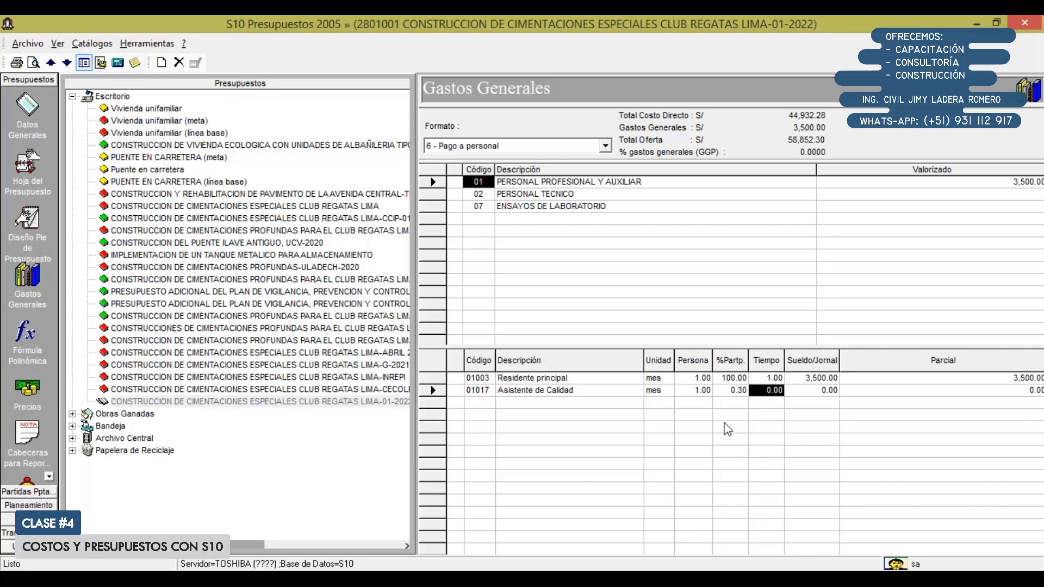
pyautogui.write('1')
pyautogui.press('Return')
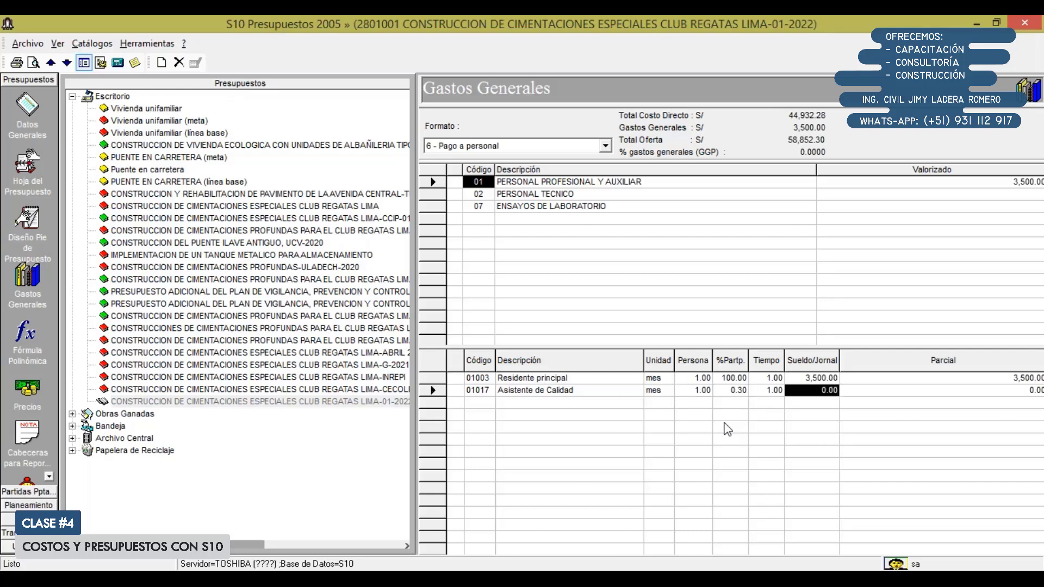
pyautogui.write('2000')
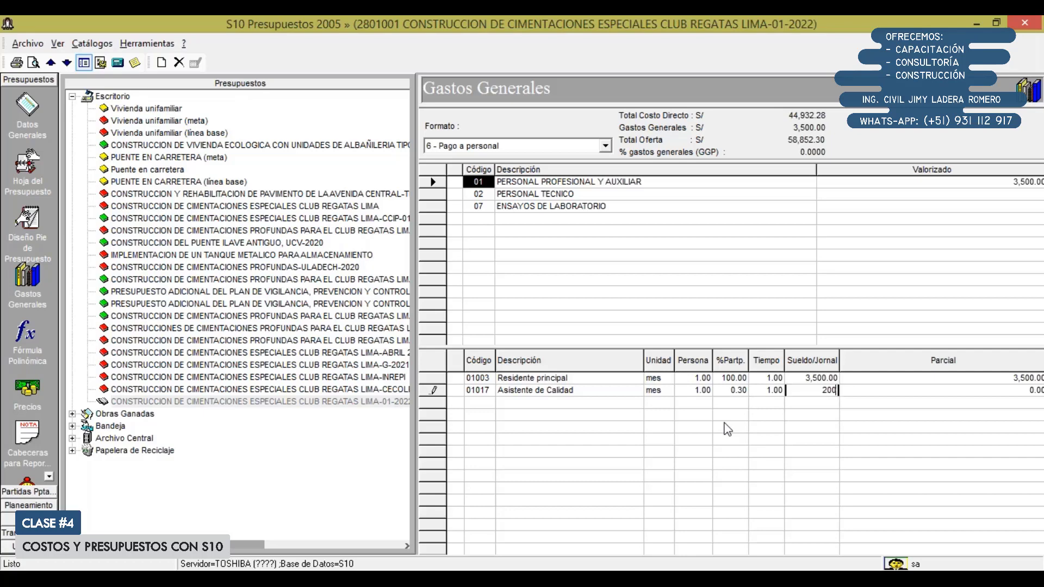
pyautogui.press('Return')
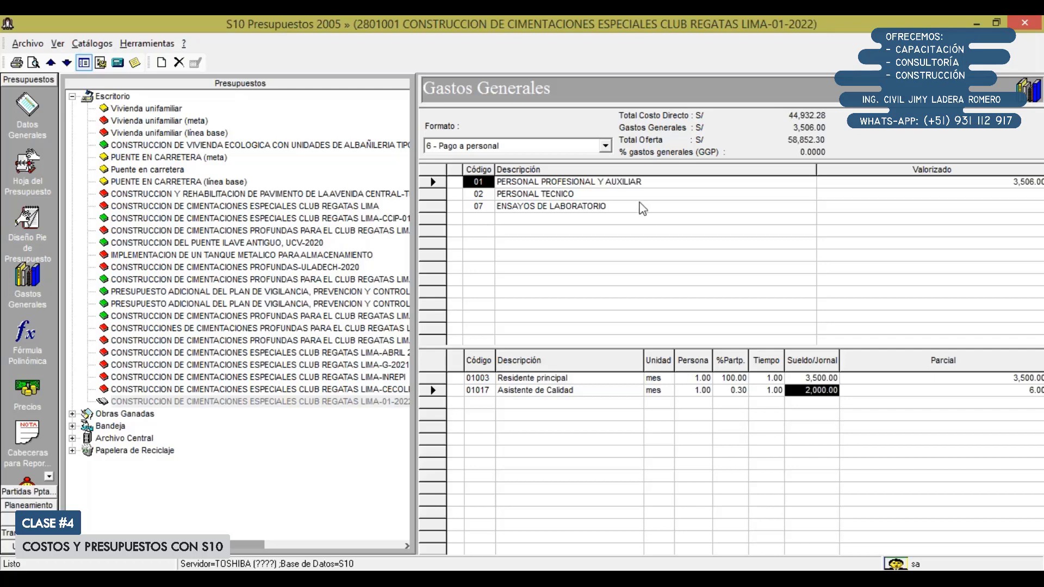
# Step: Insert the catalogue concepts Maestro General, Almacenero, Guardián and Topógrafo into the PERSONAL TECNICO category
pyautogui.click(560, 197)
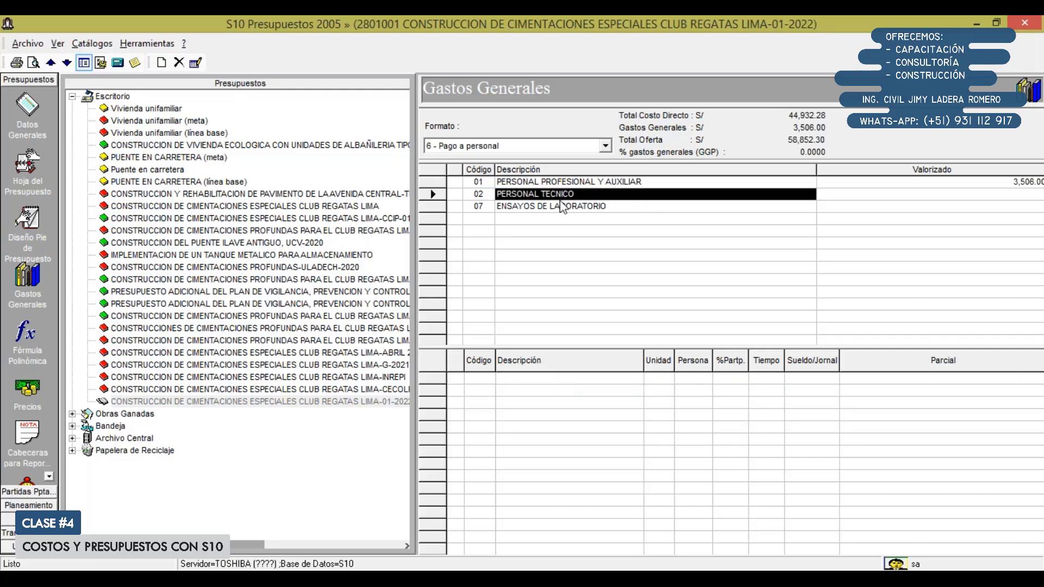
pyautogui.rightClick(566, 452)
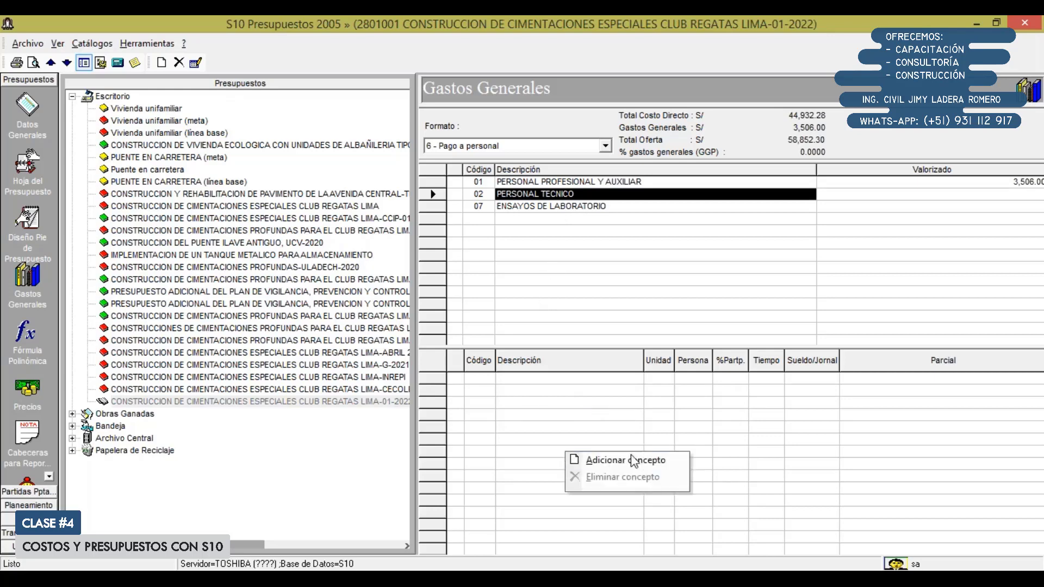
pyautogui.click(628, 463)
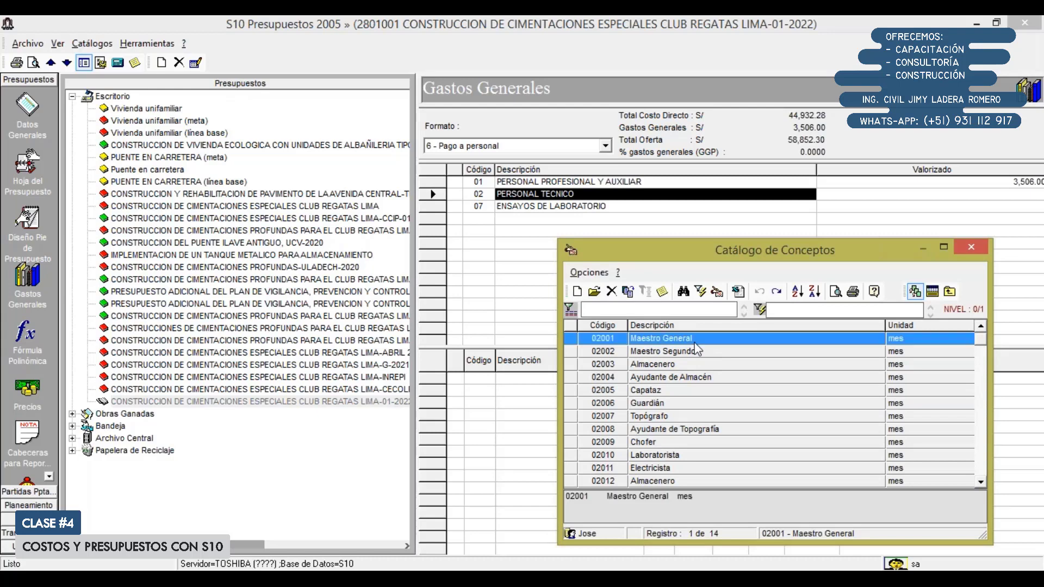
pyautogui.doubleClick(674, 368)
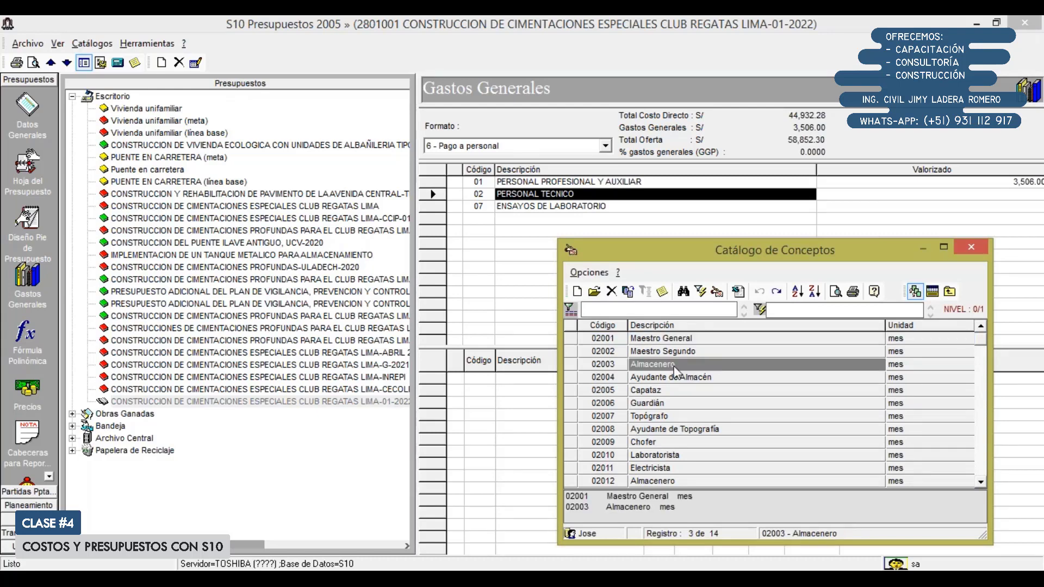
pyautogui.doubleClick(664, 403)
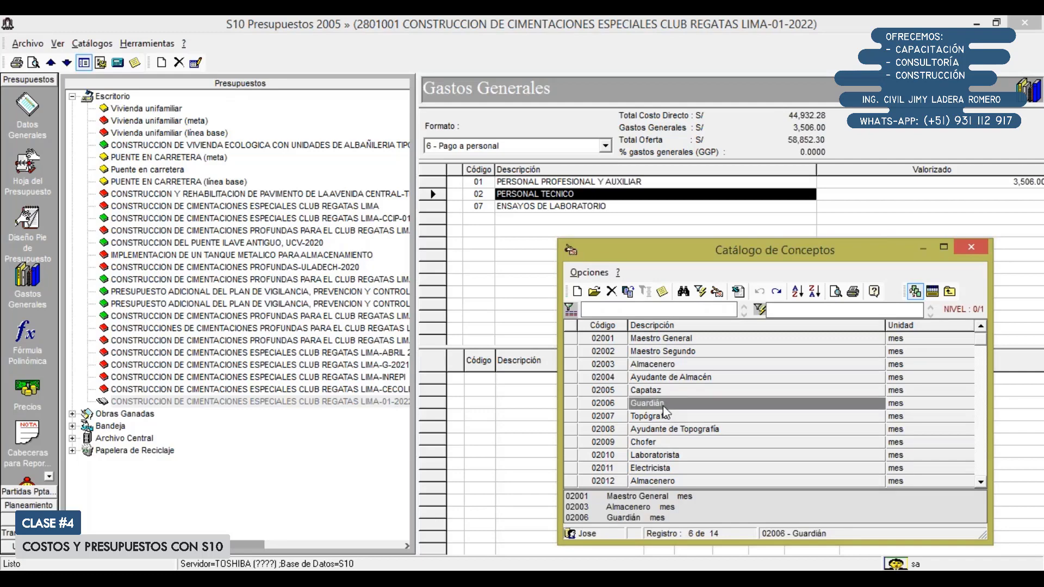
pyautogui.doubleClick(665, 416)
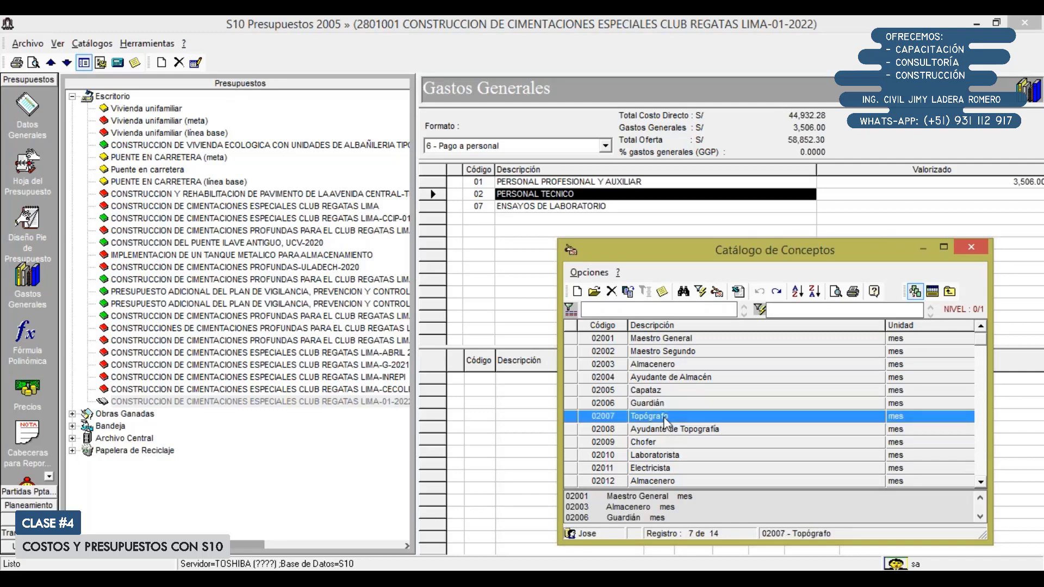
pyautogui.click(919, 295)
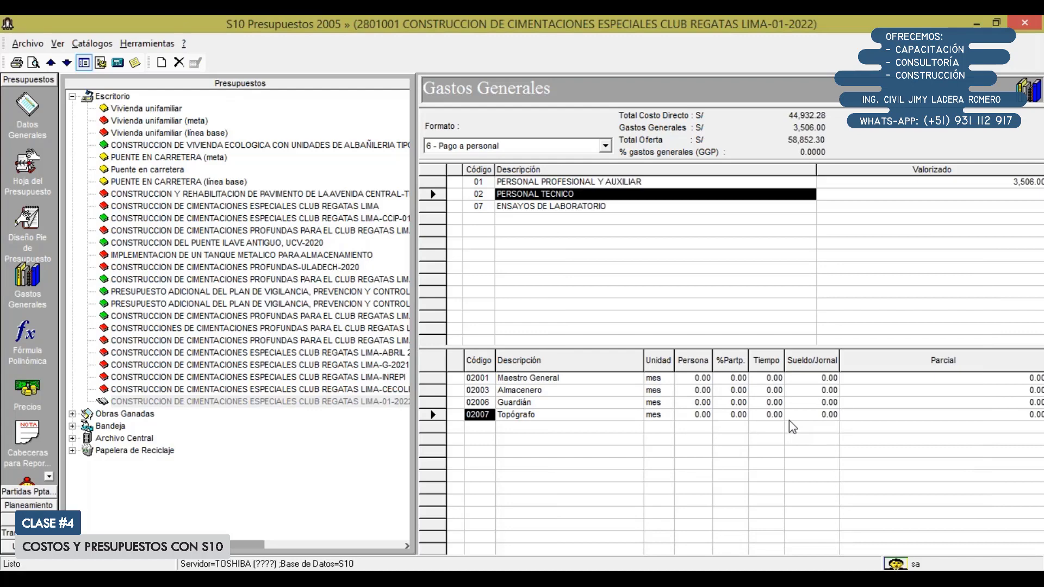
# Step: Set 1 person for each of Maestro General, Almacenero, Guardián and Topógrafo
pyautogui.click(694, 380)
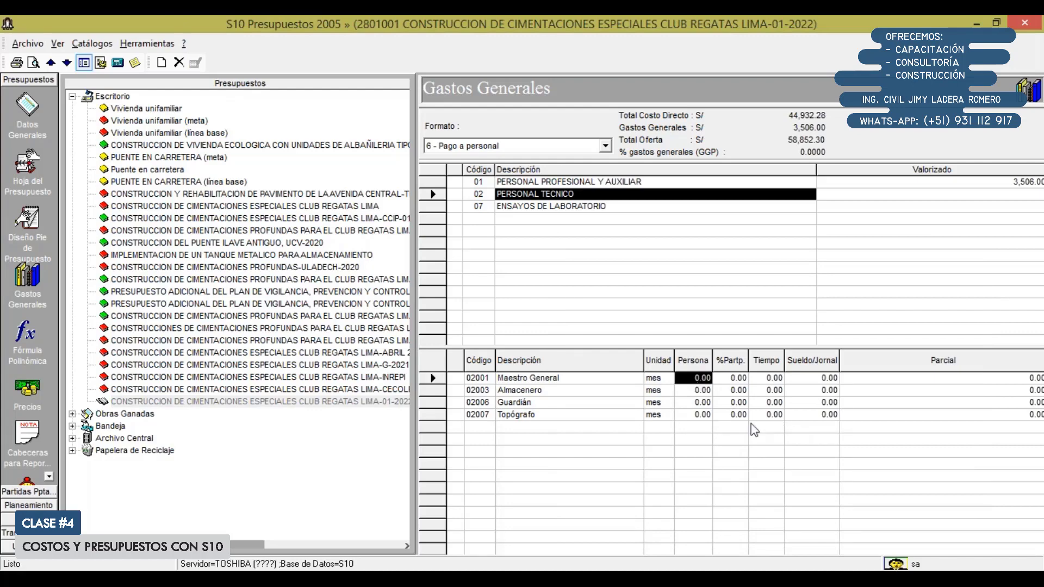
pyautogui.write('1')
pyautogui.press('Down')
pyautogui.write('1')
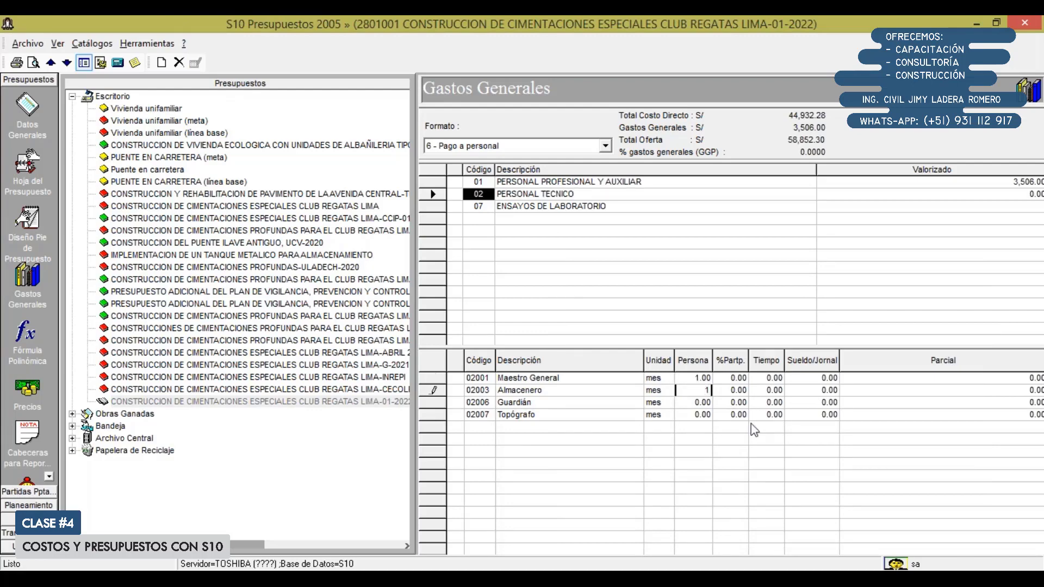
pyautogui.press('Down')
pyautogui.write('1')
pyautogui.press('Return')
pyautogui.press('Down')
pyautogui.write('1')
# Step: Set the participation of Maestro General, Almacenero, Guardián and Topógrafo to 50% each
pyautogui.press('Tab')
pyautogui.press('Up')
pyautogui.press('Up')
pyautogui.press('Up')
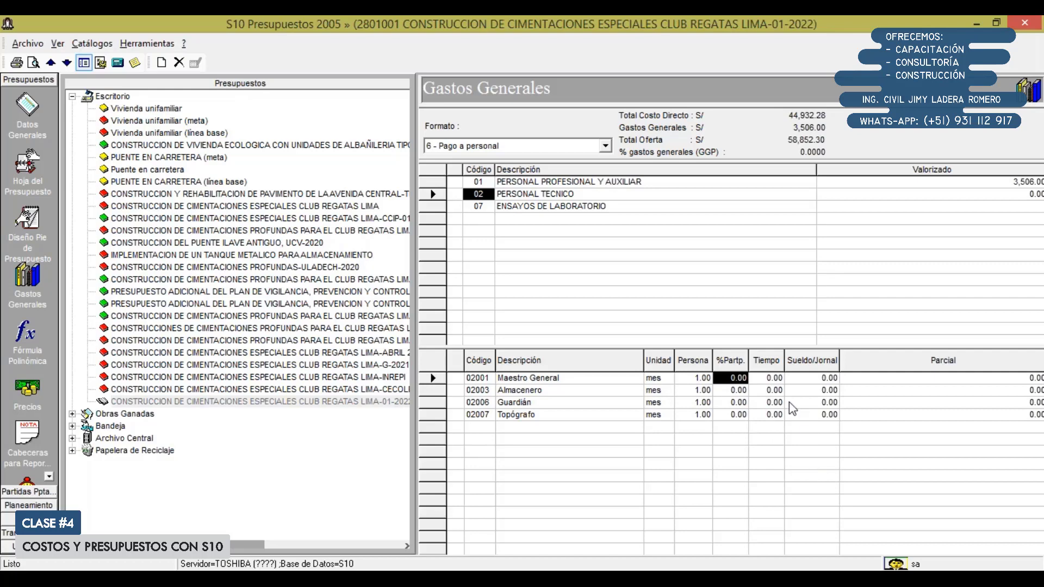
pyautogui.write('100')
pyautogui.press('Down')
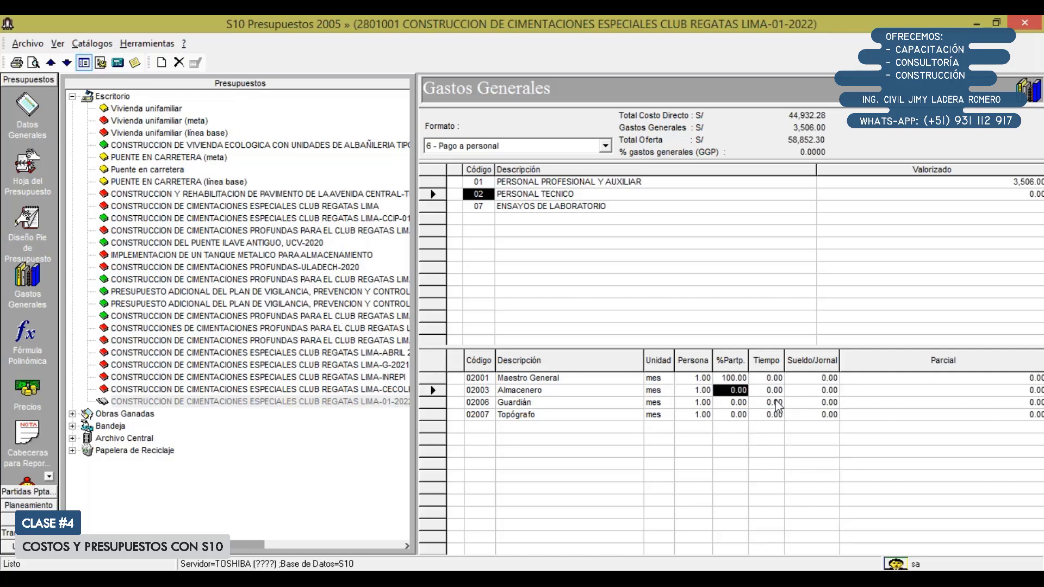
pyautogui.press('Up')
pyautogui.write('50')
pyautogui.press('Down')
pyautogui.write('50')
pyautogui.press('Down')
pyautogui.write('50')
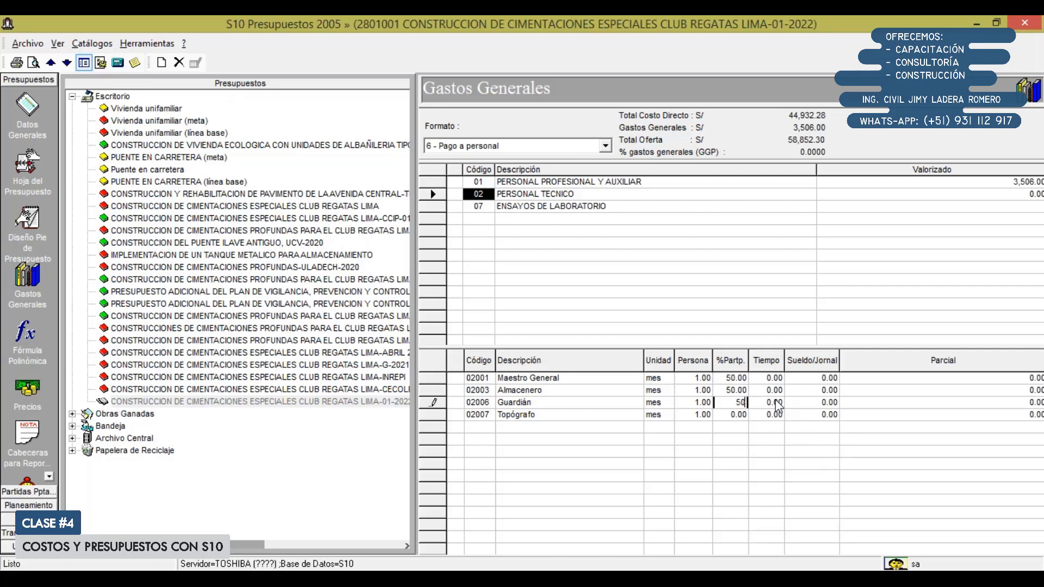
pyautogui.press('Down')
pyautogui.write('50')
pyautogui.press('Return')
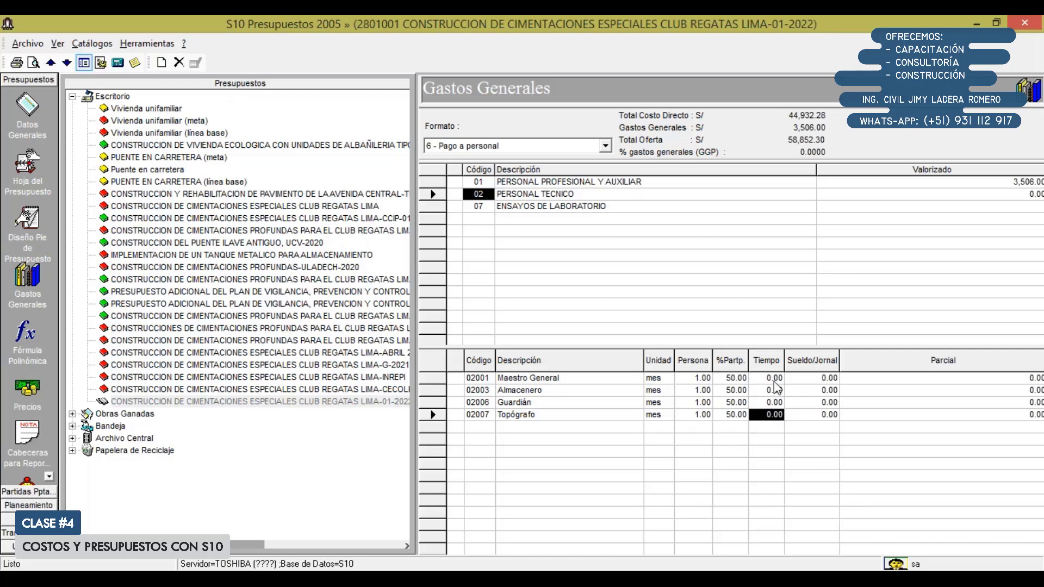
# Step: Set the time of all four PERSONAL TECNICO concepts to 1 month
pyautogui.click(774, 379)
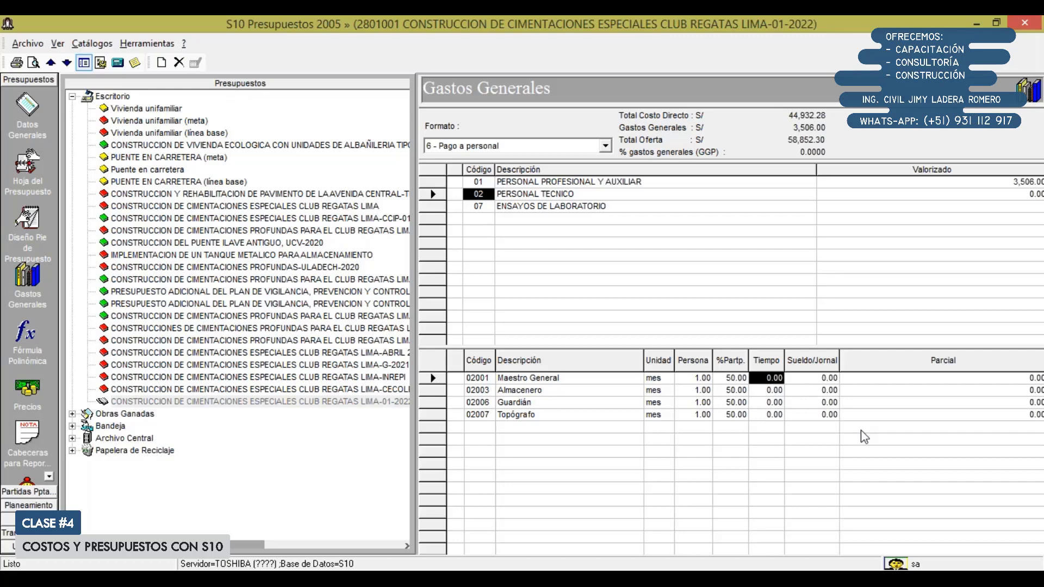
pyautogui.write('1')
pyautogui.press('Down')
pyautogui.write('1')
pyautogui.press('Down')
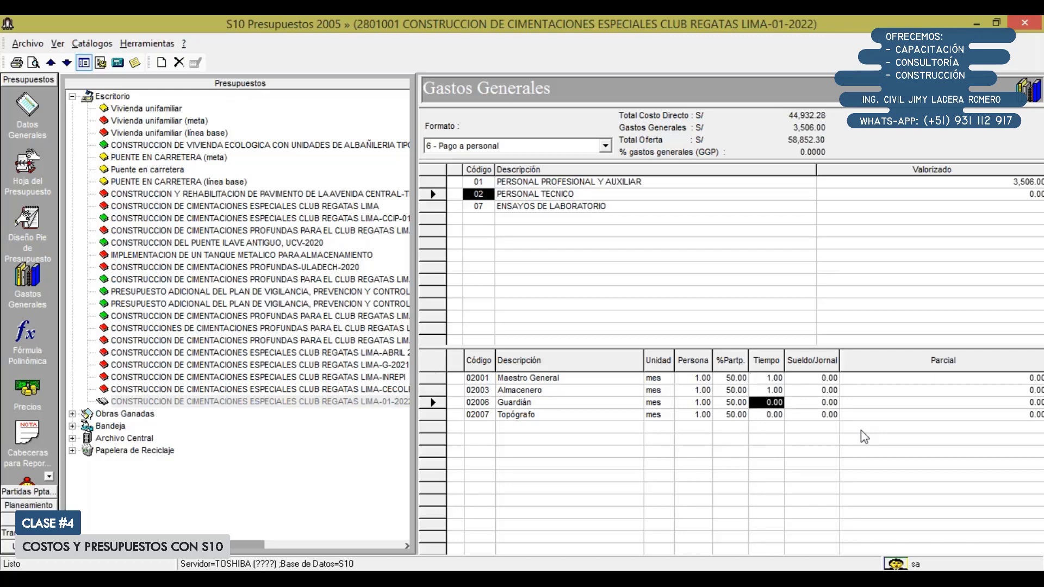
pyautogui.write('1')
pyautogui.press('Down')
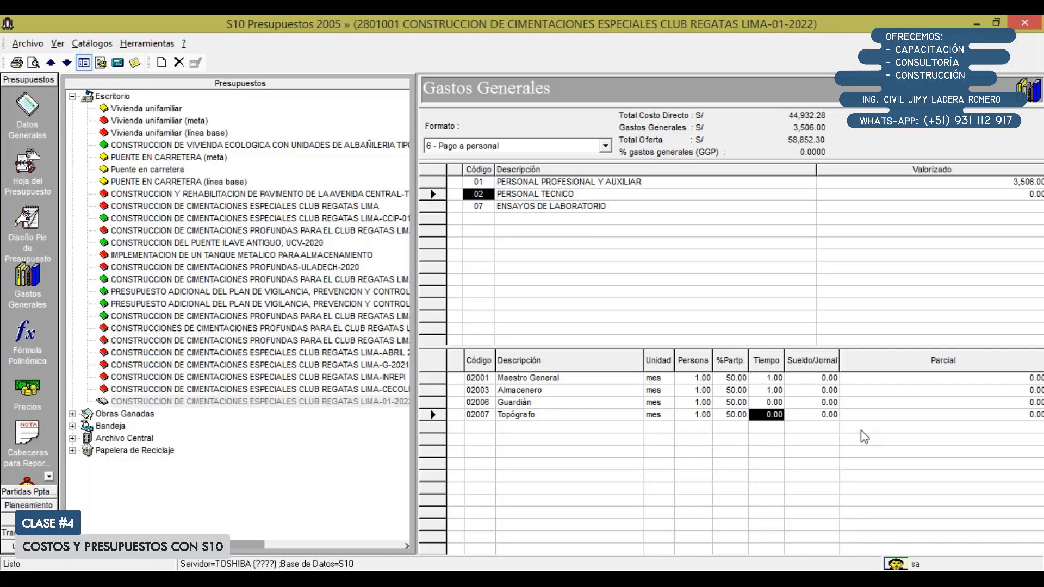
pyautogui.write('1')
pyautogui.press('Return')
# Step: Set the participation of Maestro General, Almacenero, Guardián and Topógrafo to 100% each
pyautogui.click(731, 379)
pyautogui.write('100')
pyautogui.press('Return')
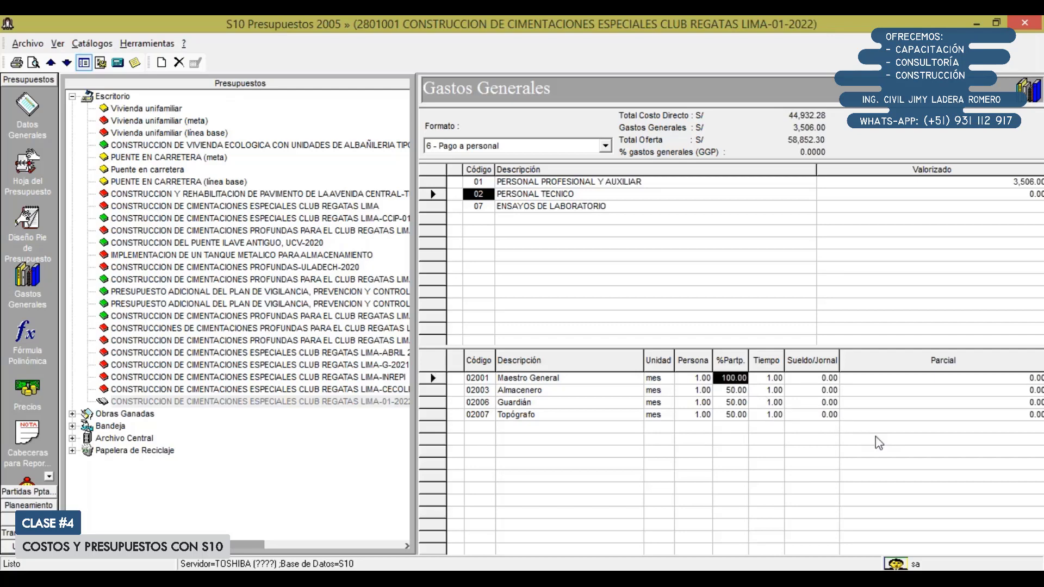
pyautogui.press('Down')
pyautogui.write('100')
pyautogui.press('Return')
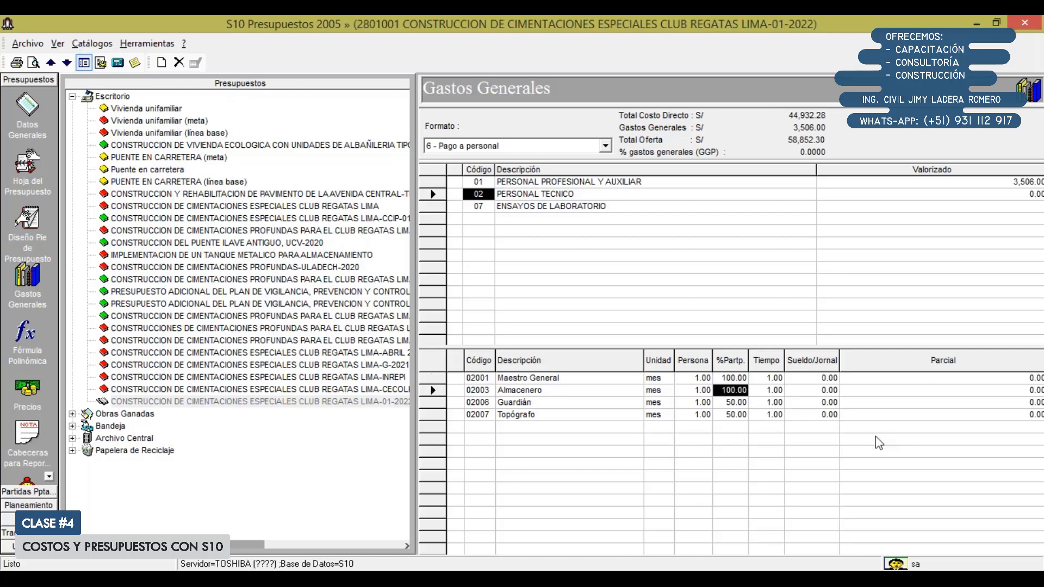
pyautogui.press('Down')
pyautogui.write('100')
pyautogui.press('Return')
pyautogui.press('Down')
pyautogui.write('100')
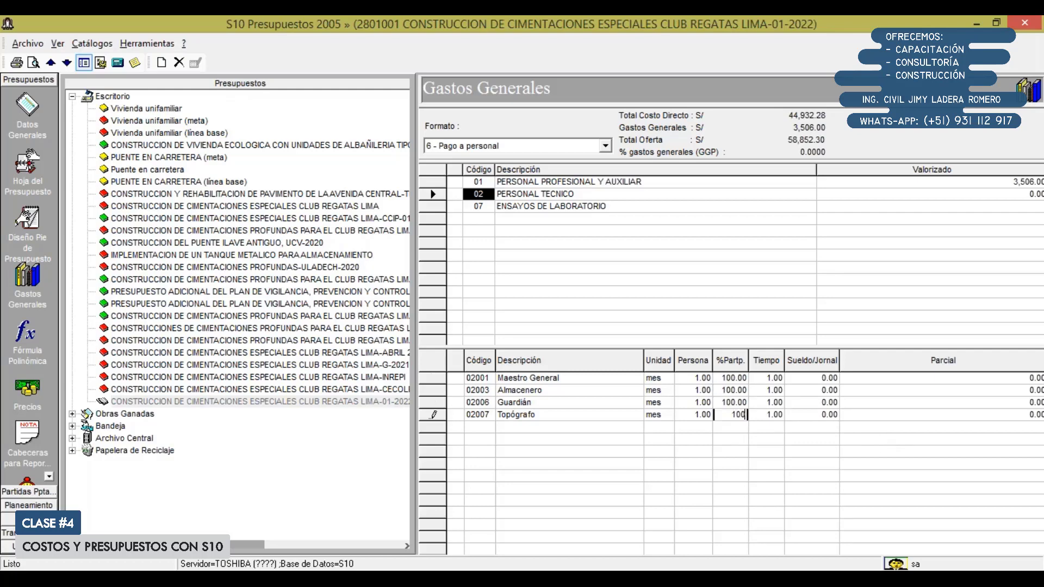
pyautogui.press('Return')
# Step: Set the time of all four PERSONAL TECNICO concepts to 0.5 months
pyautogui.press('Right')
pyautogui.press('Right')
pyautogui.press('Left')
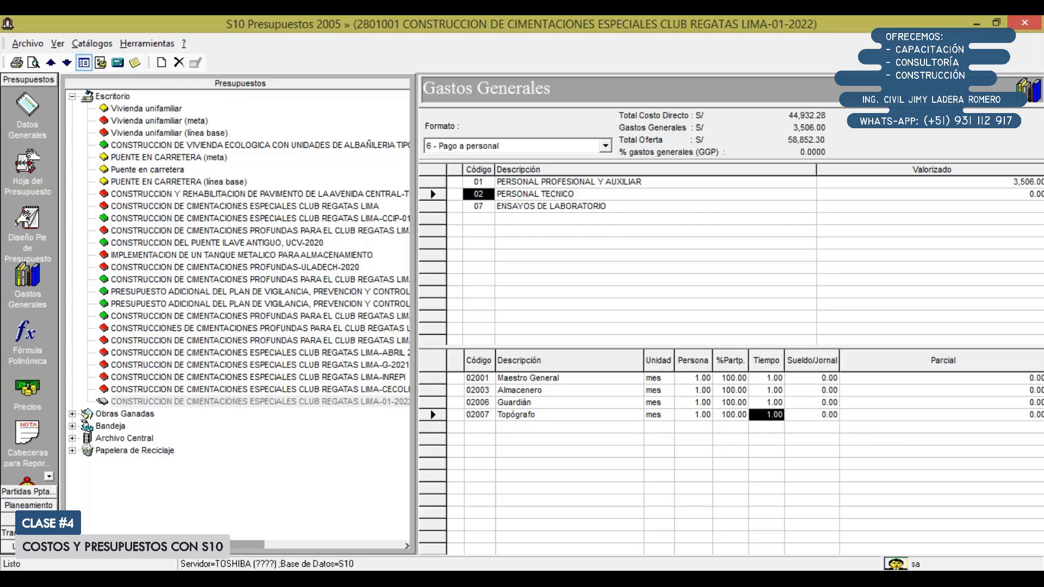
pyautogui.press('Up')
pyautogui.press('Up')
pyautogui.press('Up')
pyautogui.write('0.5')
pyautogui.press('Return')
pyautogui.press('Down')
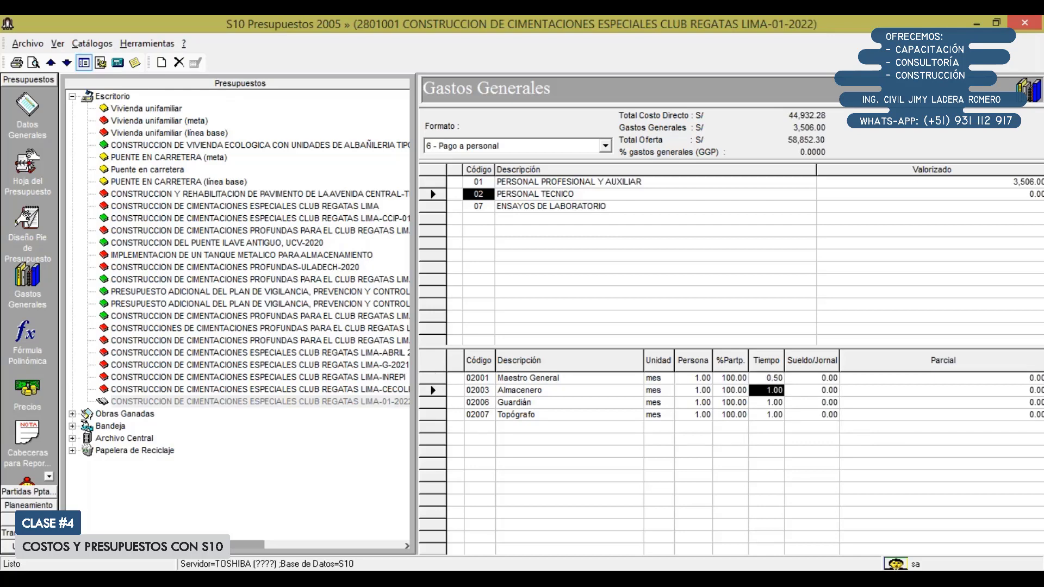
pyautogui.write('0.5')
pyautogui.press('Return')
pyautogui.press('Down')
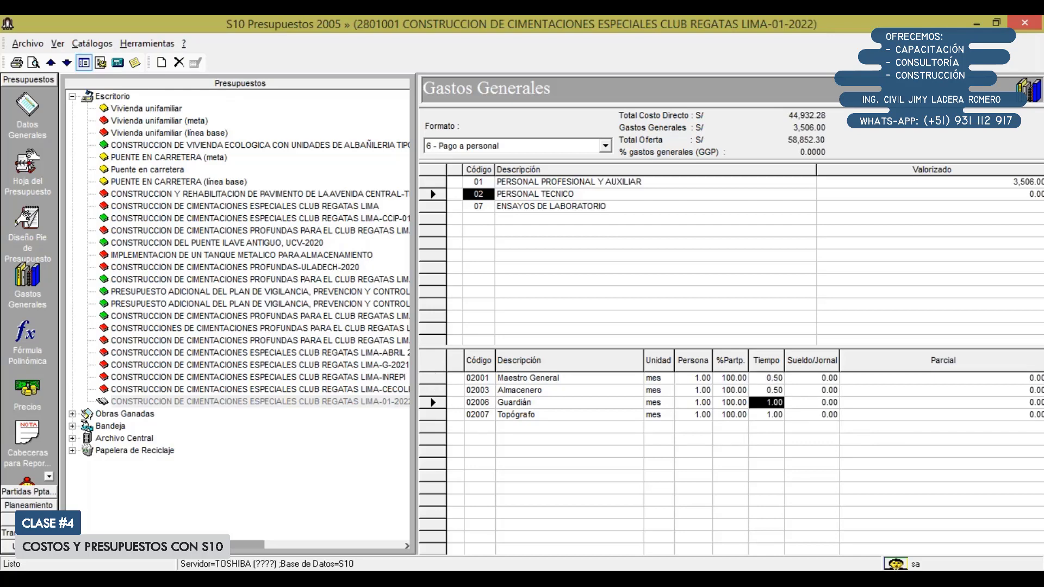
pyautogui.write('0.5')
pyautogui.press('Return')
pyautogui.press('Down')
pyautogui.write('0.5')
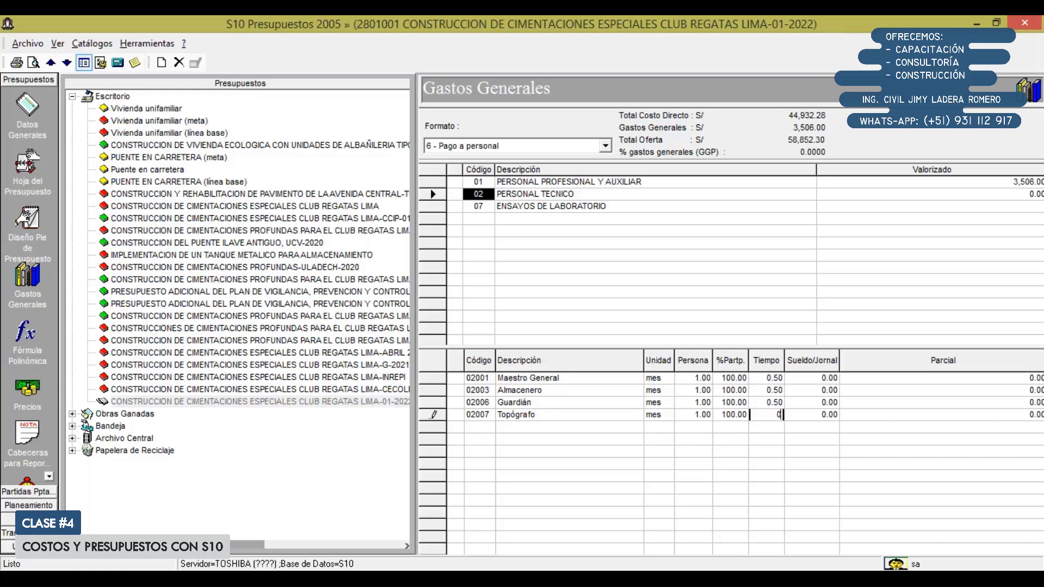
pyautogui.press('Return')
# Step: In PERSONAL PROFESIONAL Y AUXILIAR, set the participation of Asistente de Calidad to 100%
pyautogui.click(600, 183)
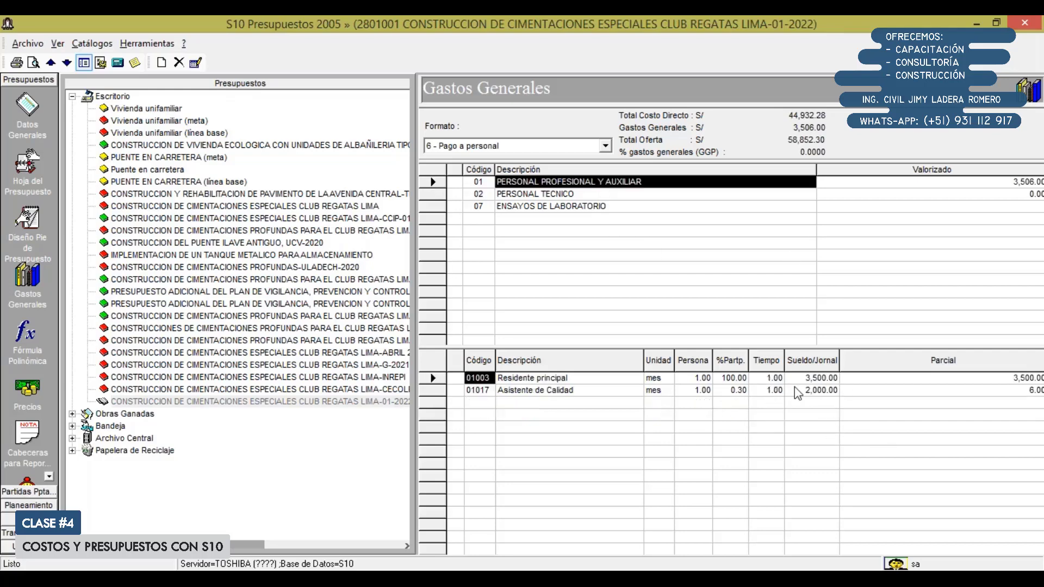
pyautogui.click(733, 390)
pyautogui.write('100')
pyautogui.press('Return')
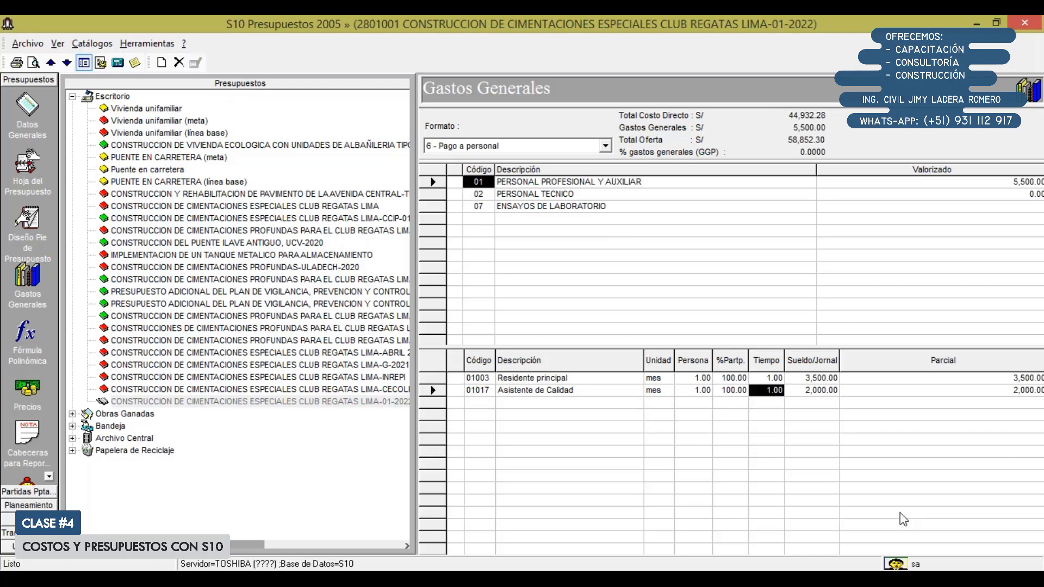
# Step: Set the time of Residente principal and Asistente de Calidad to 0.5 months each
pyautogui.press('Up')
pyautogui.write('0.5')
pyautogui.press('Down')
pyautogui.write('0.5')
pyautogui.press('Return')
# Step: In PERSONAL TECNICO, set the salary of Maestro General to 2000 and of Almacenero to 1000
pyautogui.click(580, 194)
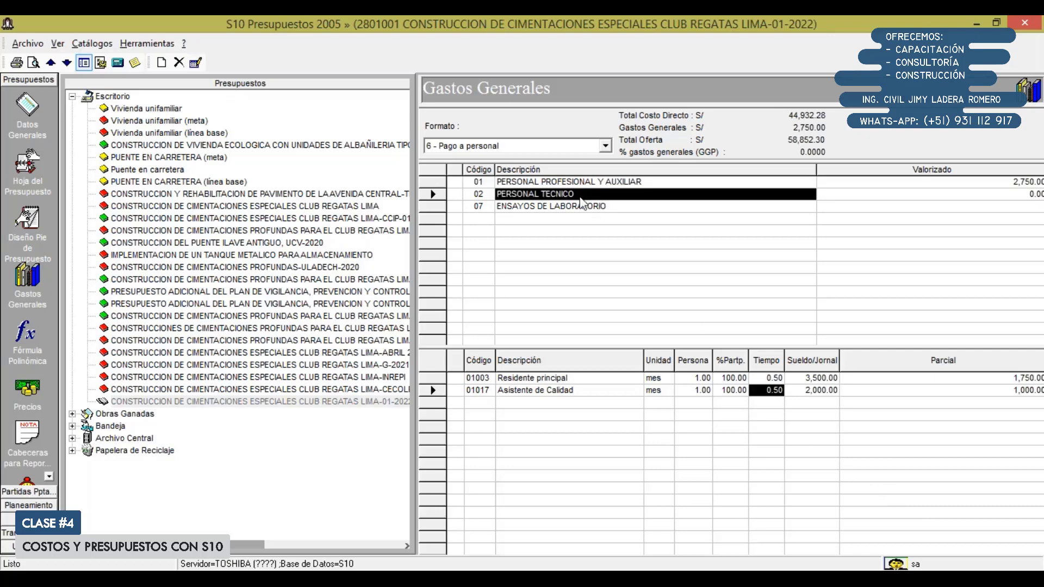
pyautogui.click(827, 380)
pyautogui.write('200')
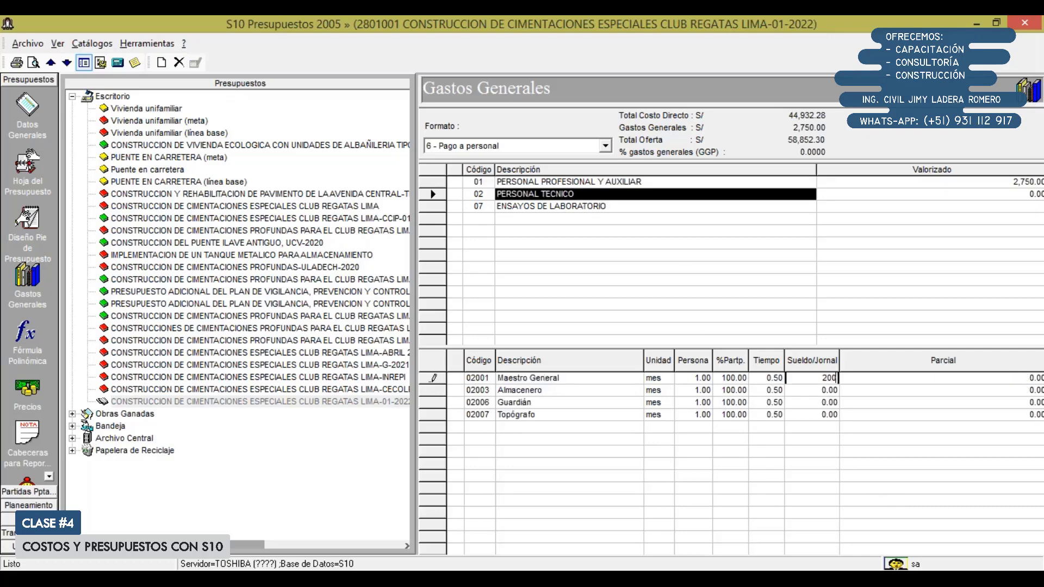
pyautogui.press('Return')
pyautogui.write('2000')
pyautogui.press('Return')
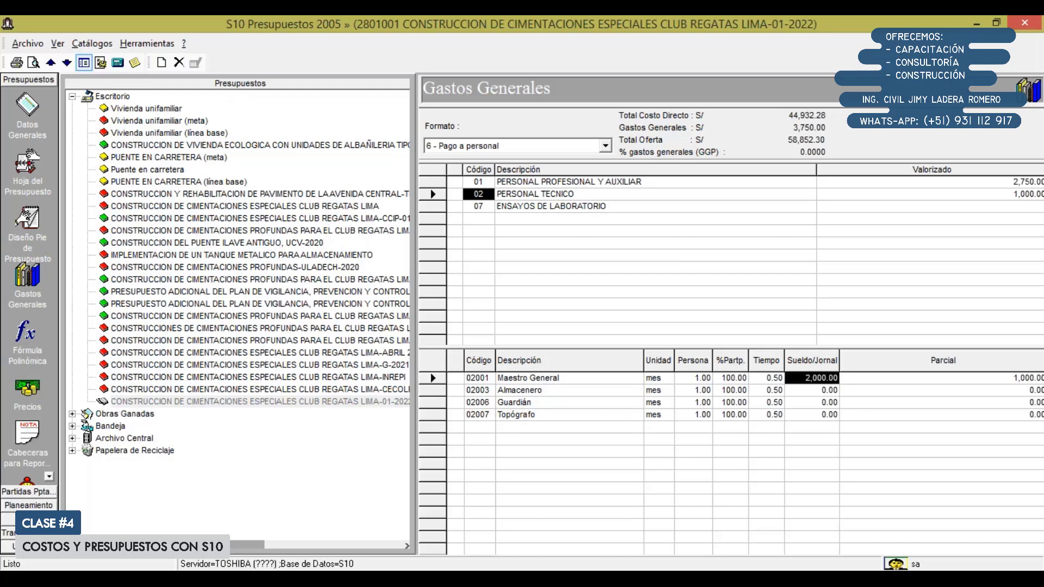
pyautogui.press('Down')
pyautogui.write('1000')
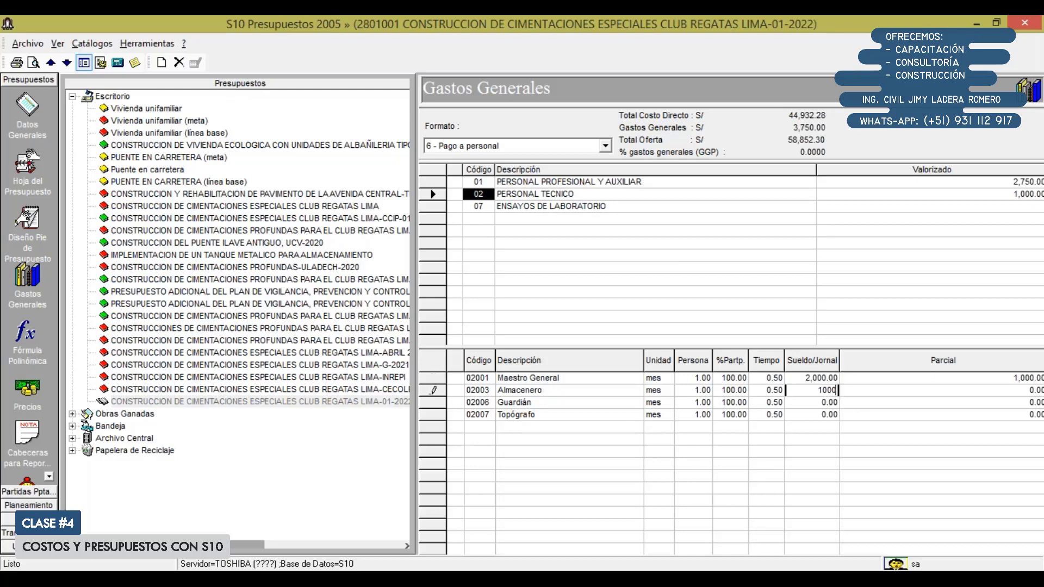
pyautogui.press('Return')
# Step: Set the salary of Guardián to 1500 and of Topógrafo to 2000
pyautogui.press('Down')
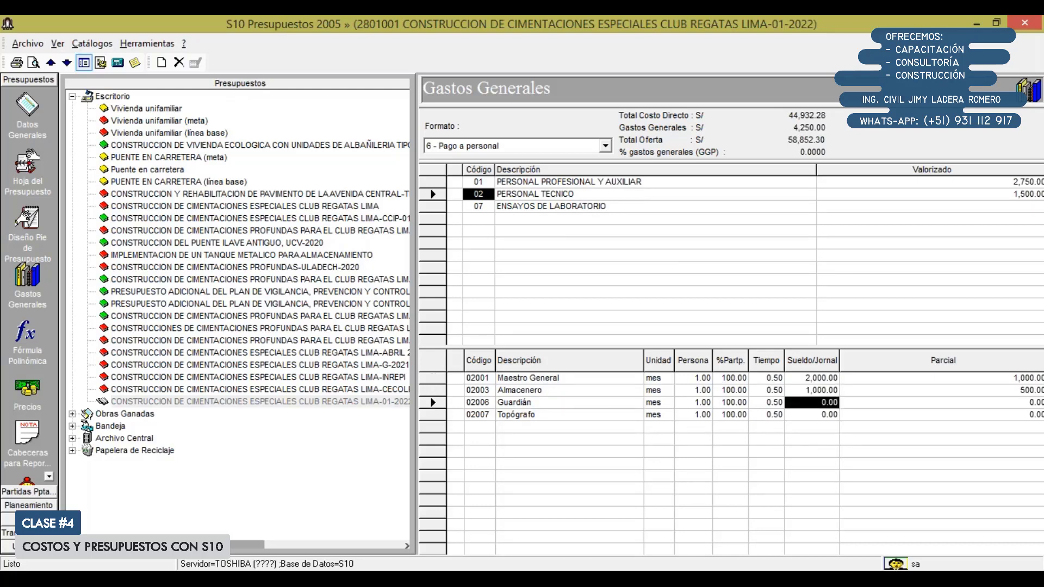
pyautogui.write('15000')
pyautogui.press('Return')
pyautogui.write('1500')
pyautogui.press('Return')
pyautogui.press('Down')
pyautogui.write('2000')
pyautogui.press('Return')
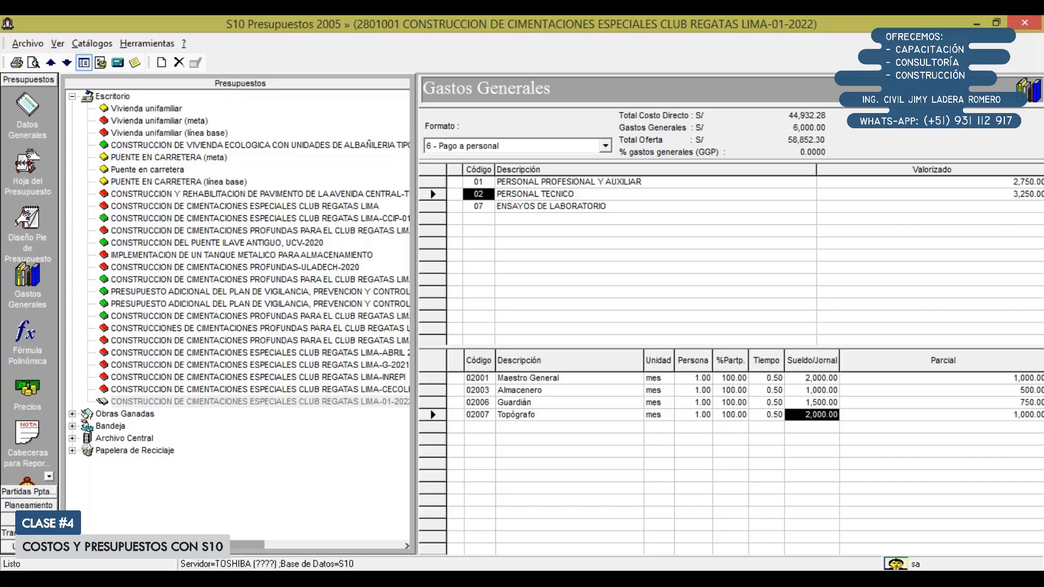
# Step: Add the concepts Ensayo de compresión de testigos and Ensayo de granulometría to the ENSAYOS DE LABORATORIO group
pyautogui.click(513, 196)
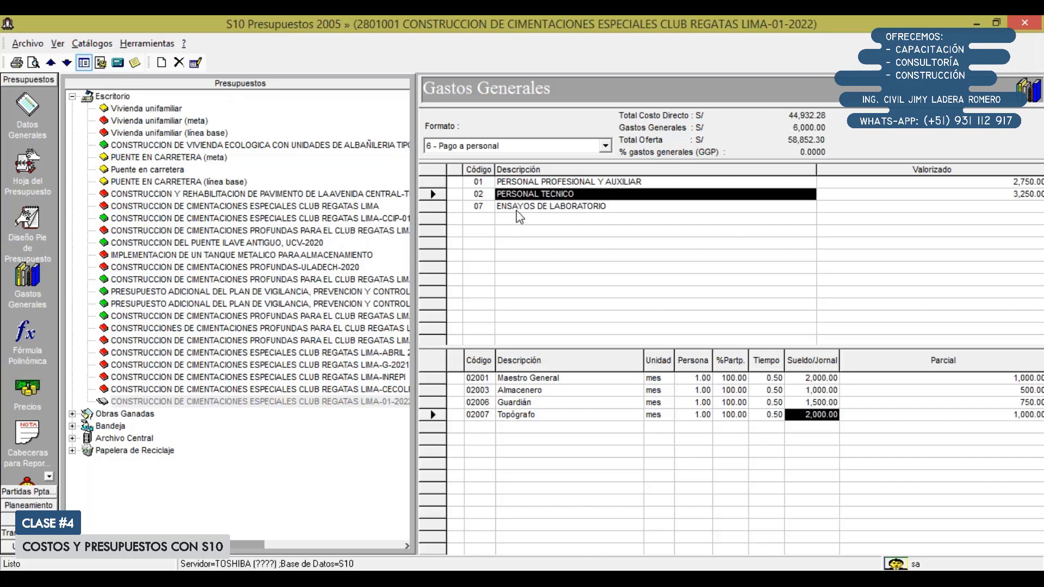
pyautogui.click(519, 208)
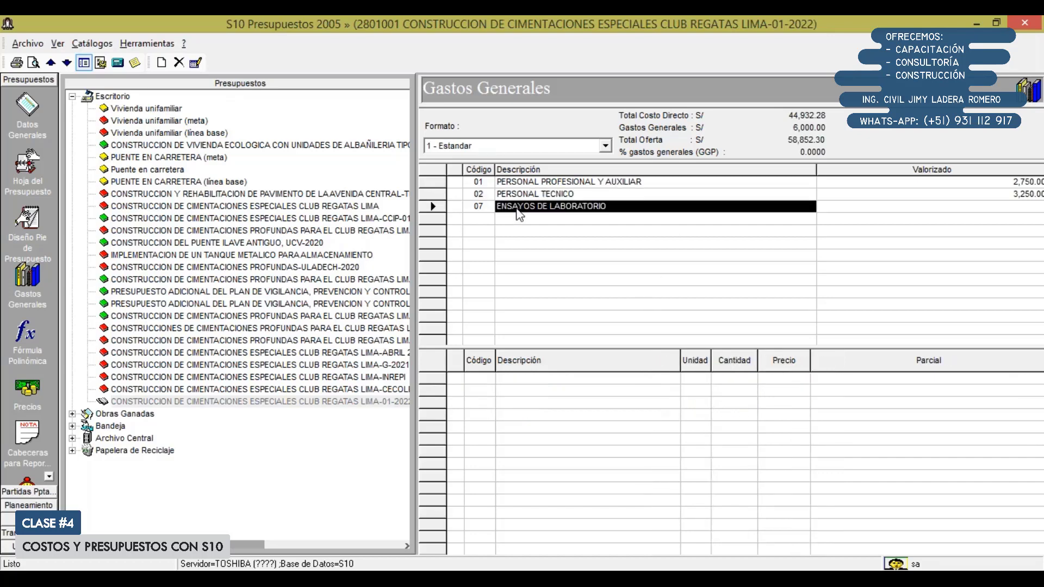
pyautogui.rightClick(590, 452)
pyautogui.click(658, 462)
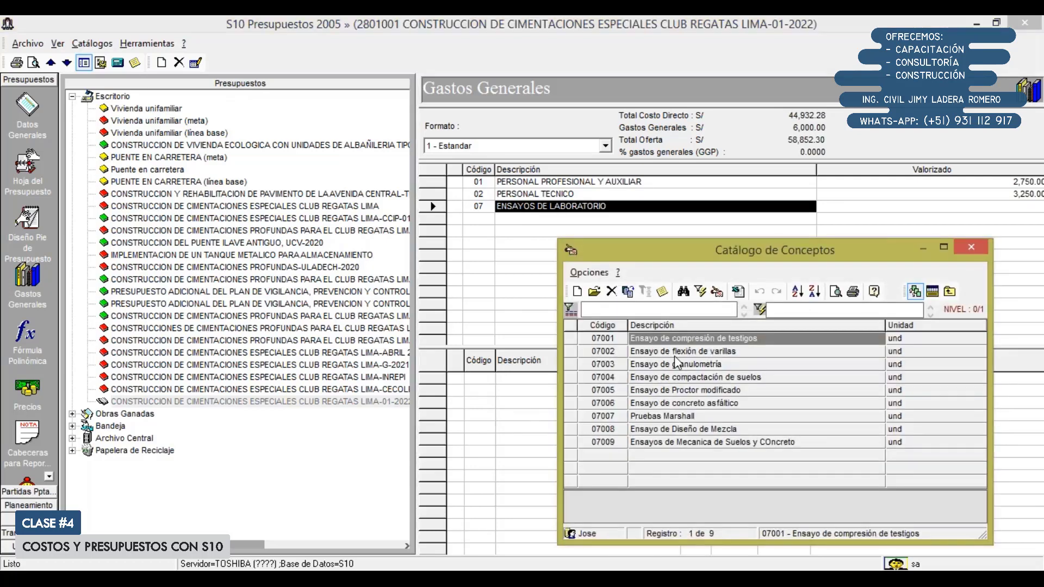
pyautogui.click(737, 339)
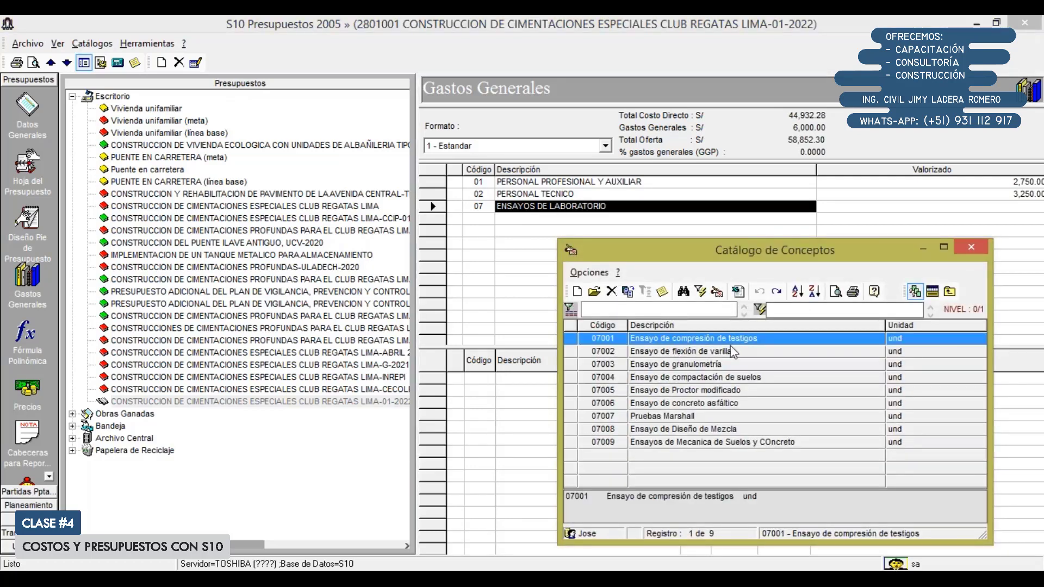
pyautogui.click(722, 364)
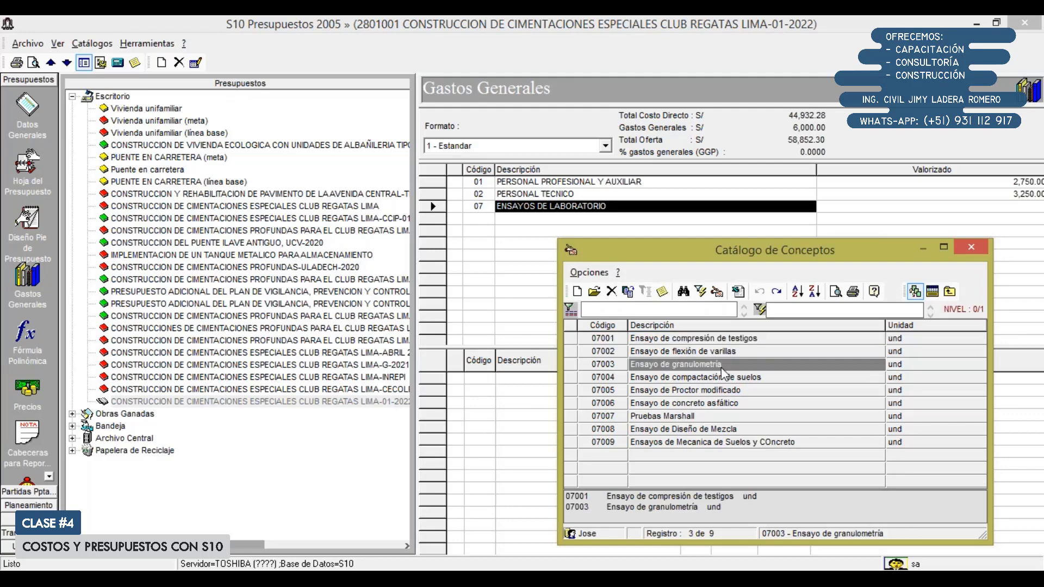
pyautogui.click(931, 292)
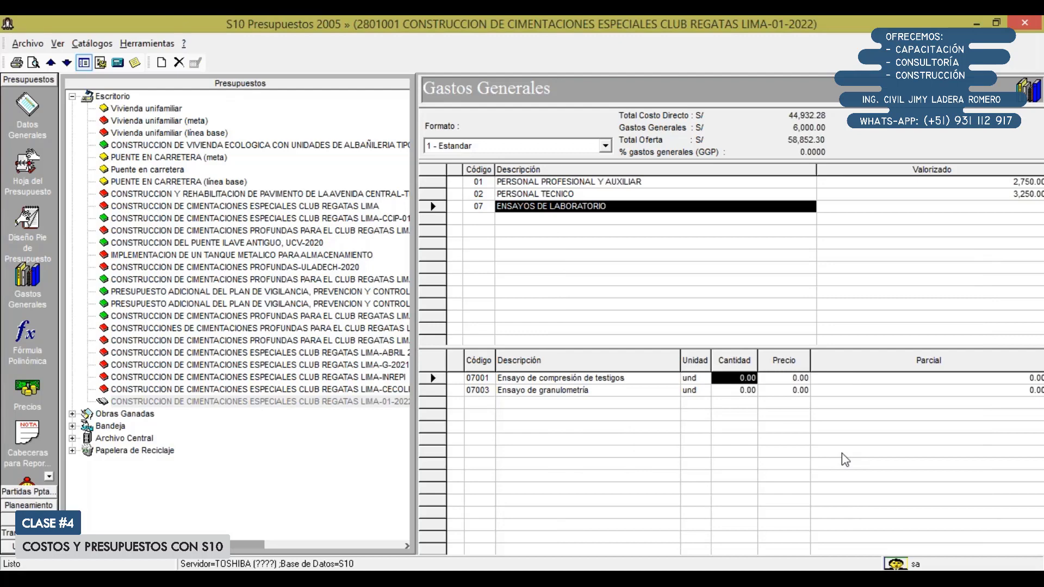
# Step: Set the quantity of Ensayo de compresión de testigos to 10 and its price to 15
pyautogui.write('10')
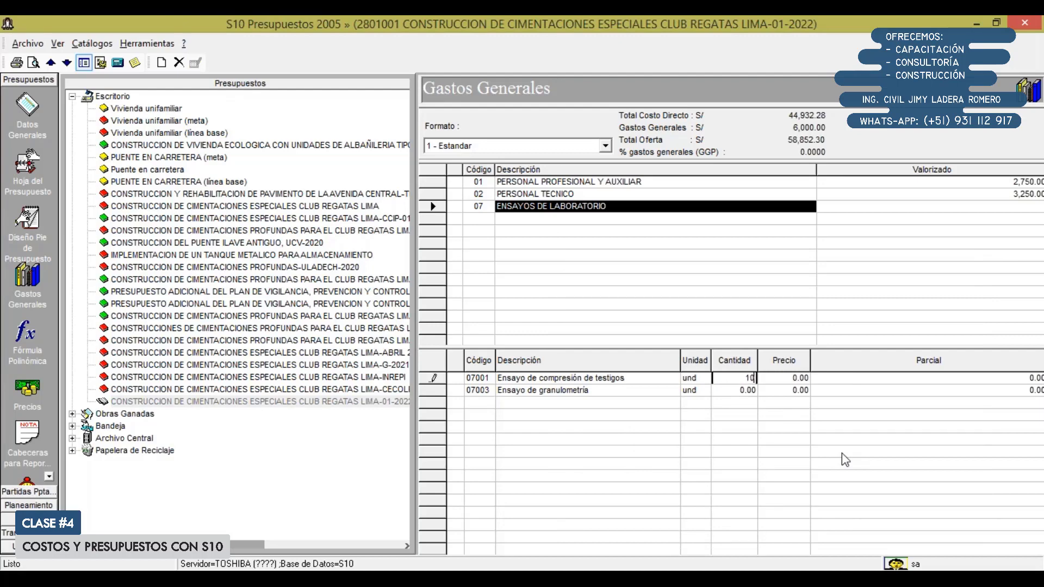
pyautogui.press('Return')
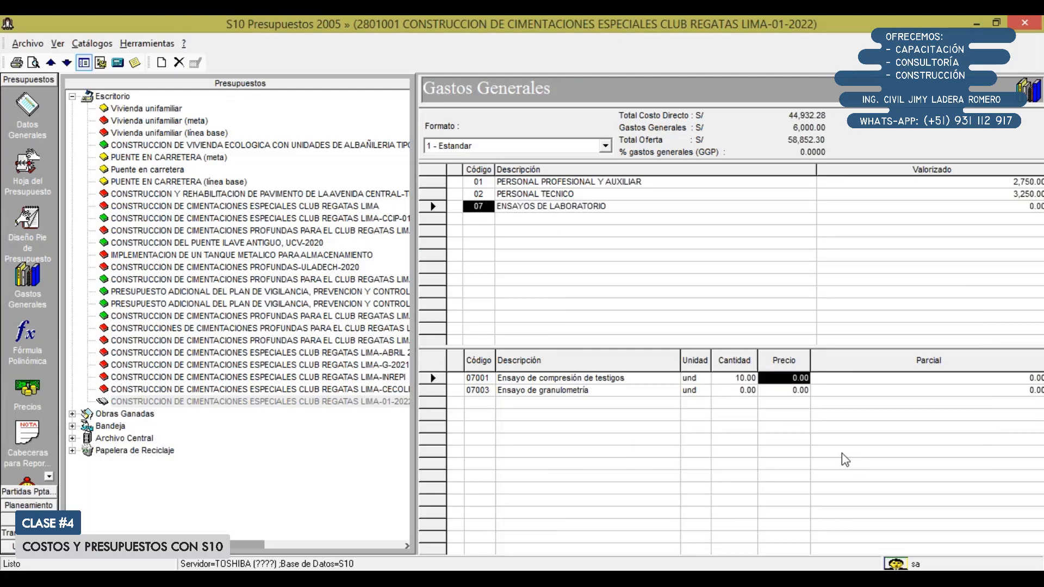
pyautogui.write('15')
pyautogui.press('Return')
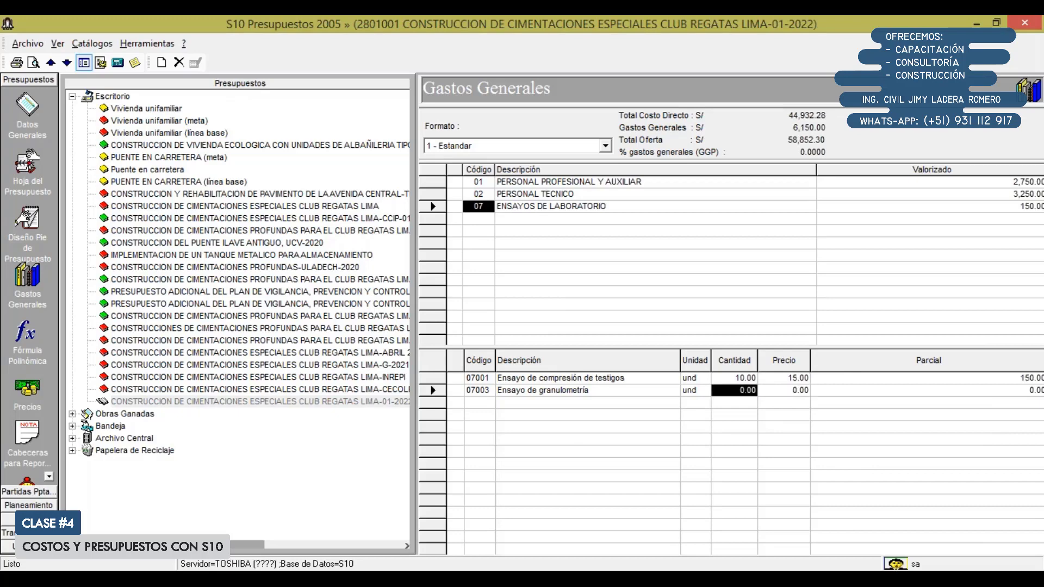
# Step: Set the quantity of Ensayo de granulometría to 1 and its price to 200
pyautogui.write('1')
pyautogui.press('Return')
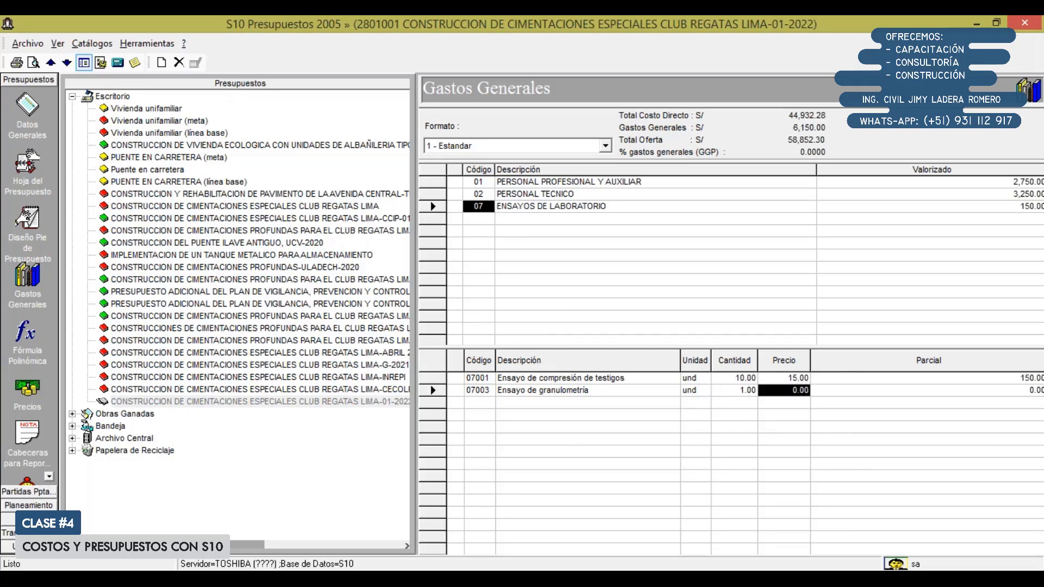
pyautogui.write('200')
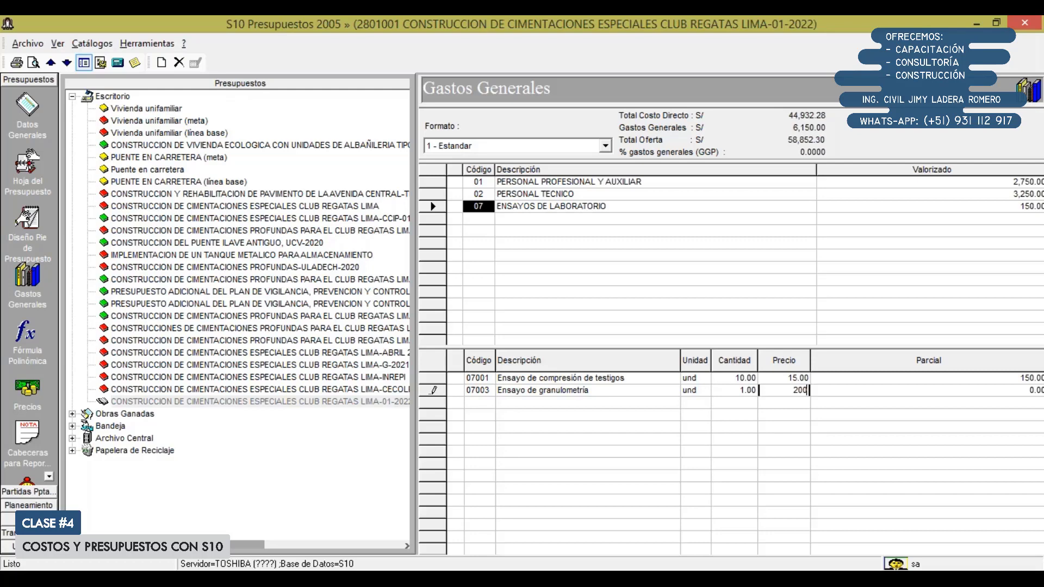
pyautogui.press('Return')
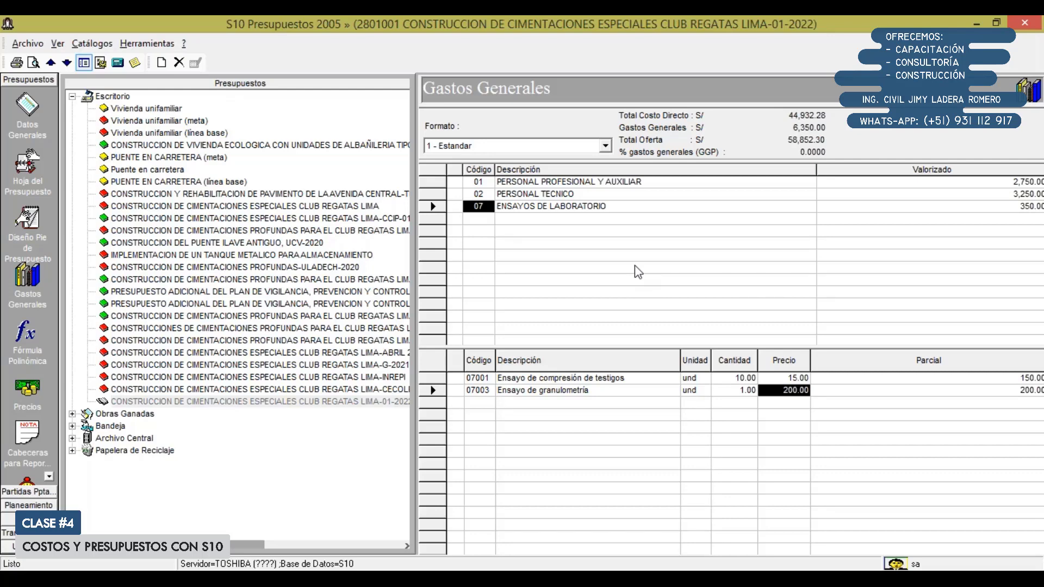
# Step: Review the three general expense groups and process them to calculate the general expenses percentage
pyautogui.click(551, 207)
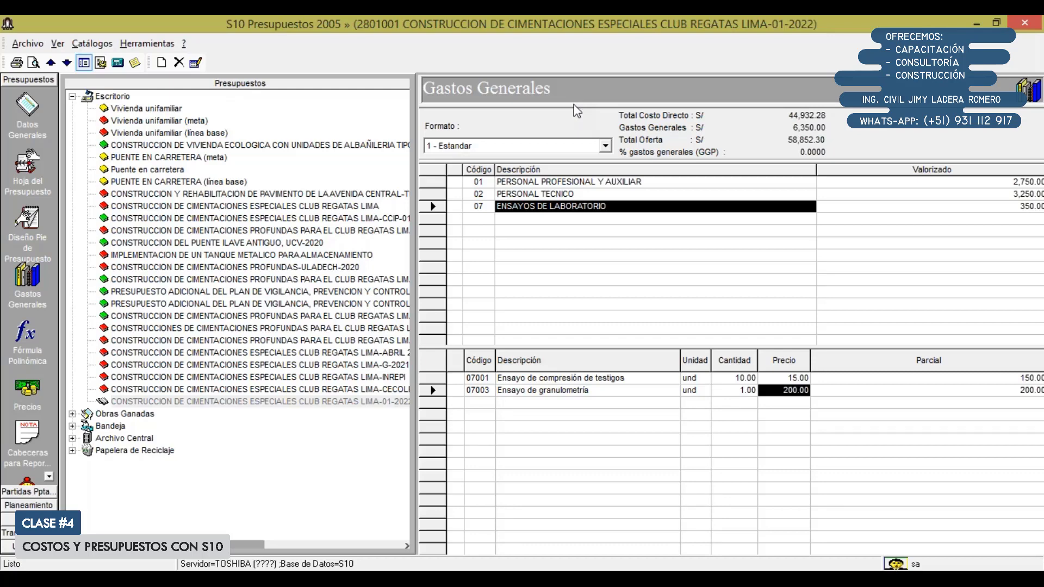
pyautogui.click(535, 182)
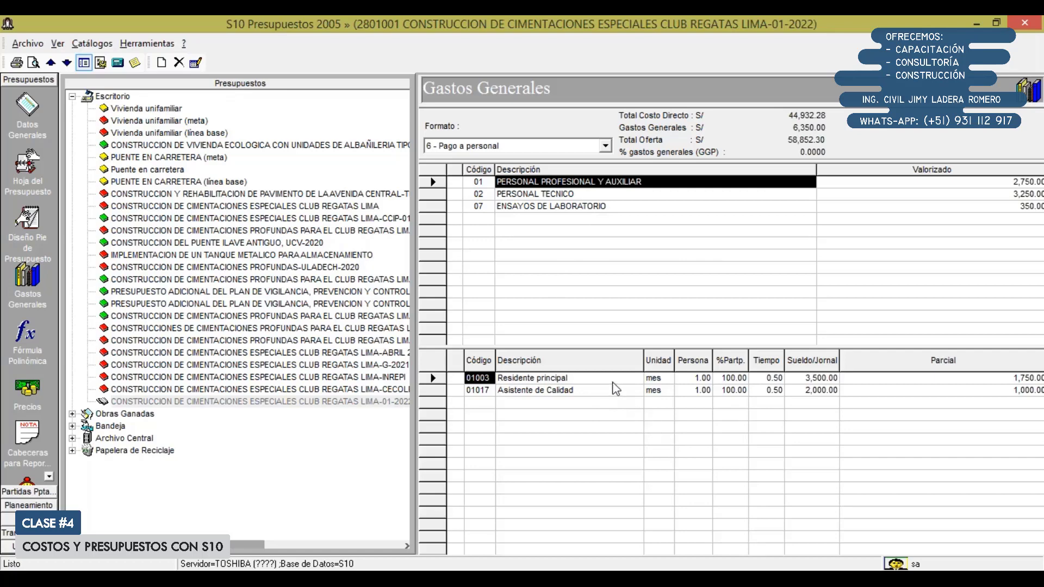
pyautogui.click(540, 194)
pyautogui.click(542, 209)
pyautogui.click(544, 182)
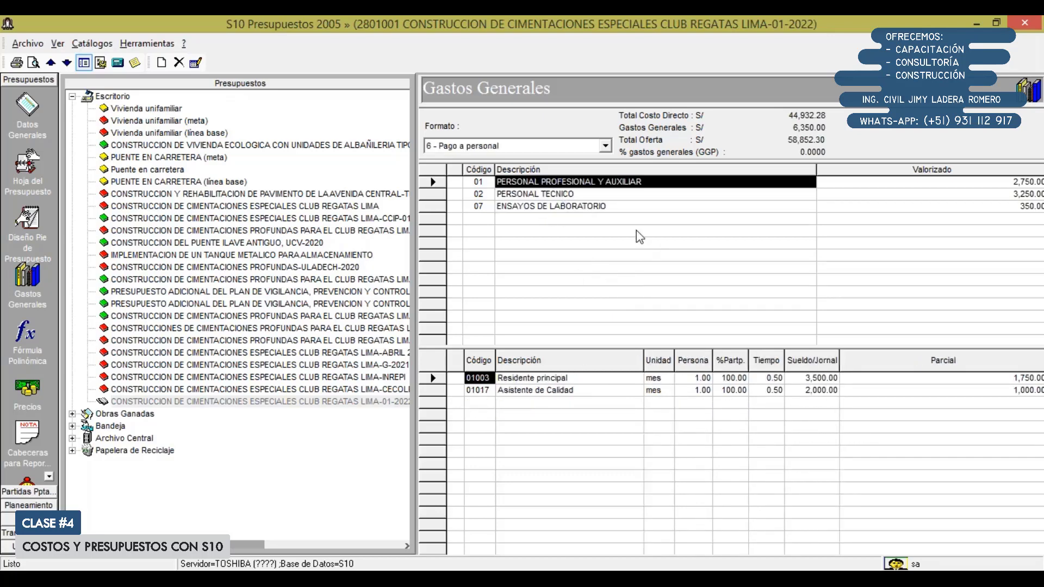
pyautogui.click(194, 64)
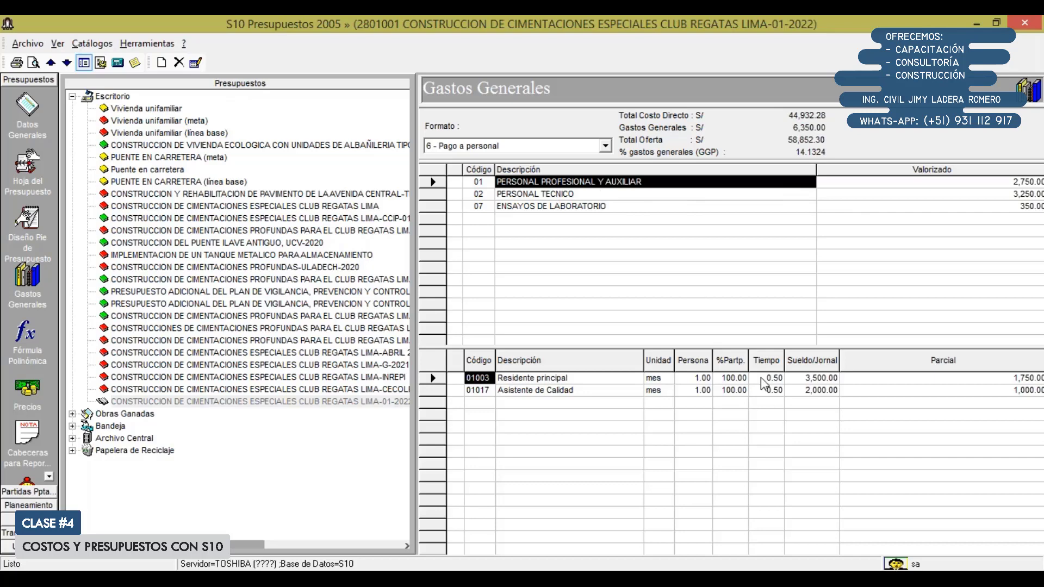
# Step: In PERSONAL PROFESIONAL Y AUXILIAR, set the salary of Residente principal to 5000
pyautogui.click(821, 382)
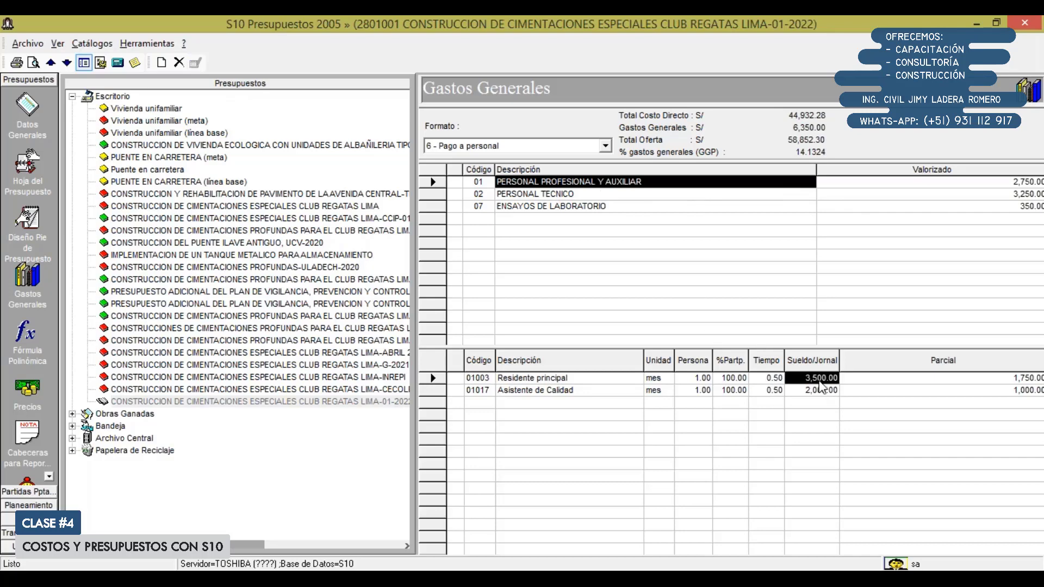
pyautogui.write('5,00')
pyautogui.write('00')
pyautogui.press('Return')
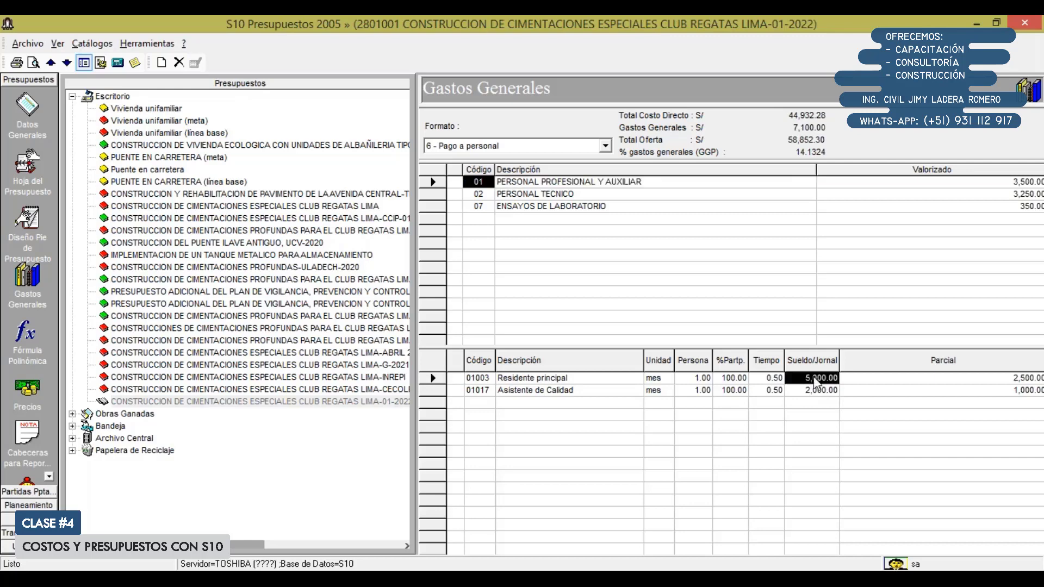
# Step: Reprocess the general expenses to update their percentage with the changed Residente principal salary
pyautogui.click(575, 207)
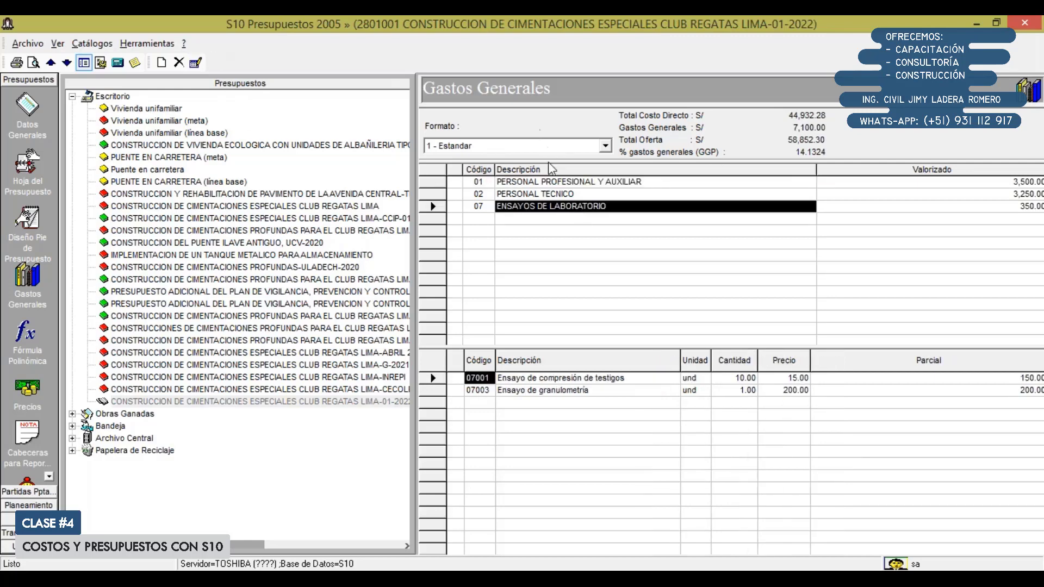
pyautogui.click(526, 392)
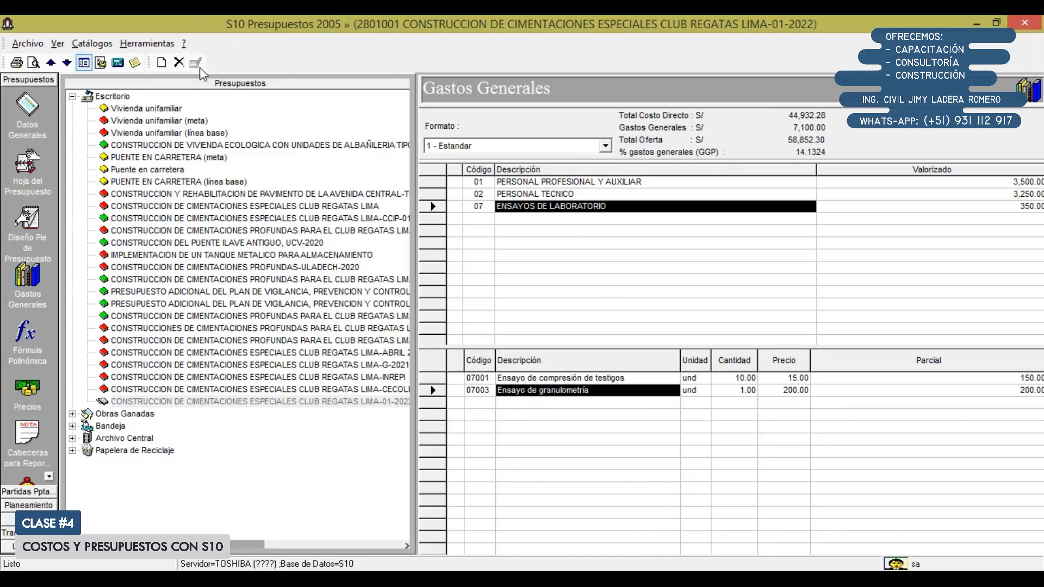
pyautogui.click(538, 183)
pyautogui.click(547, 196)
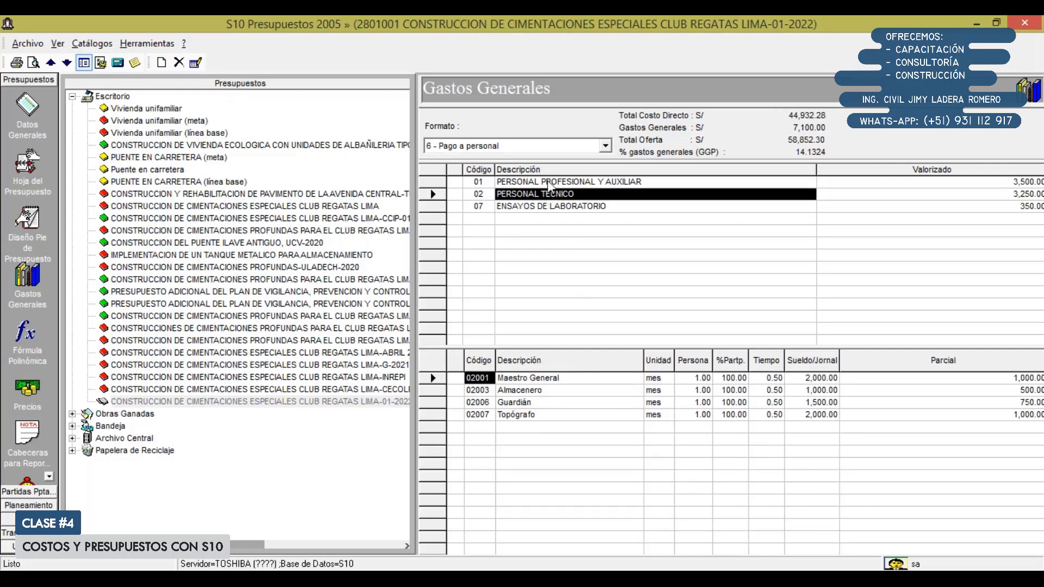
pyautogui.click(194, 63)
pyautogui.click(1036, 98)
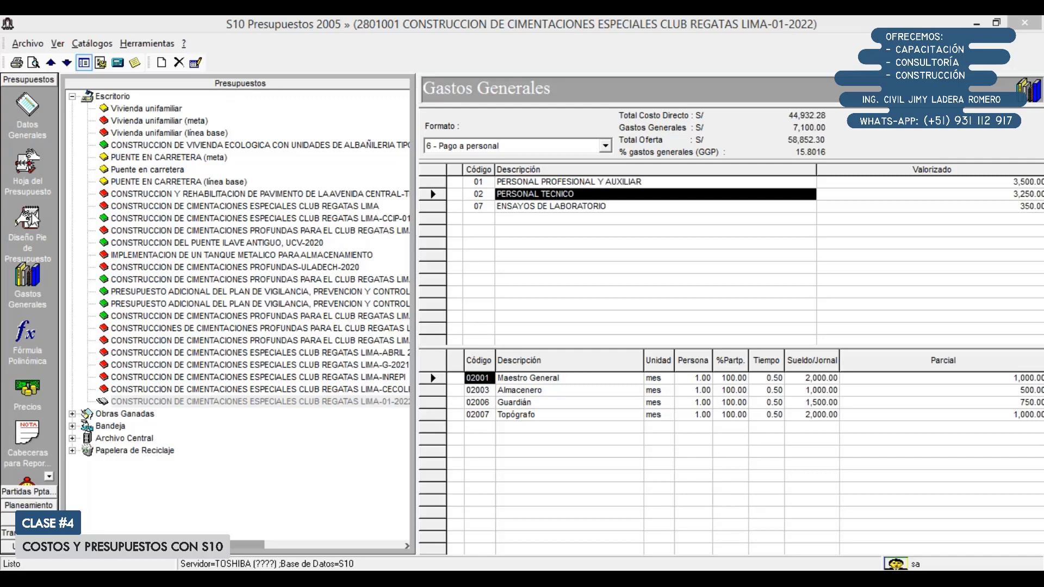
# Step: Process the ESTRUCTURAS subbudget from the budget sheet, calculating unit prices, wildcards and consolidated resources
pyautogui.click(27, 163)
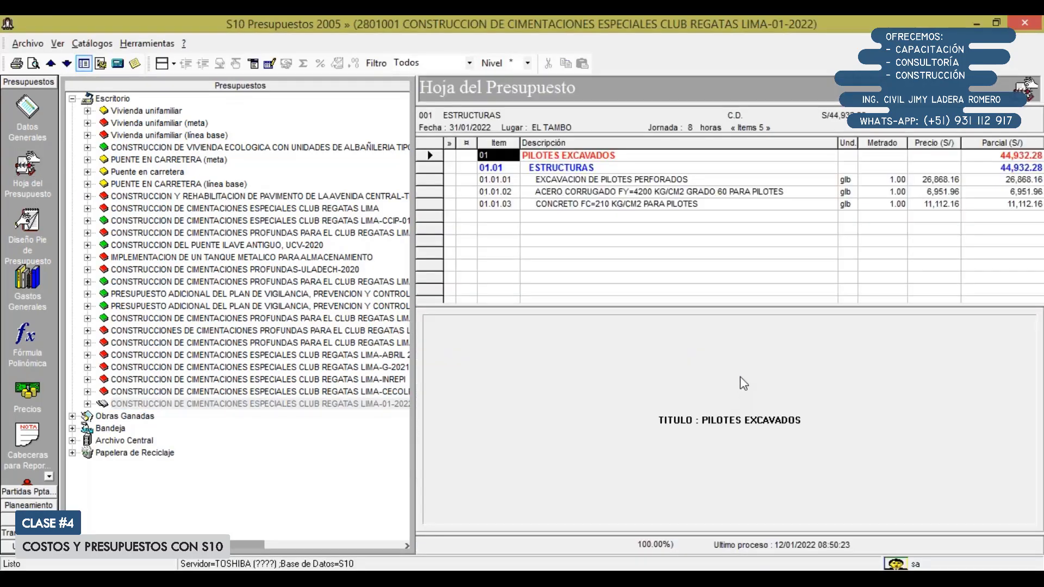
pyautogui.click(611, 169)
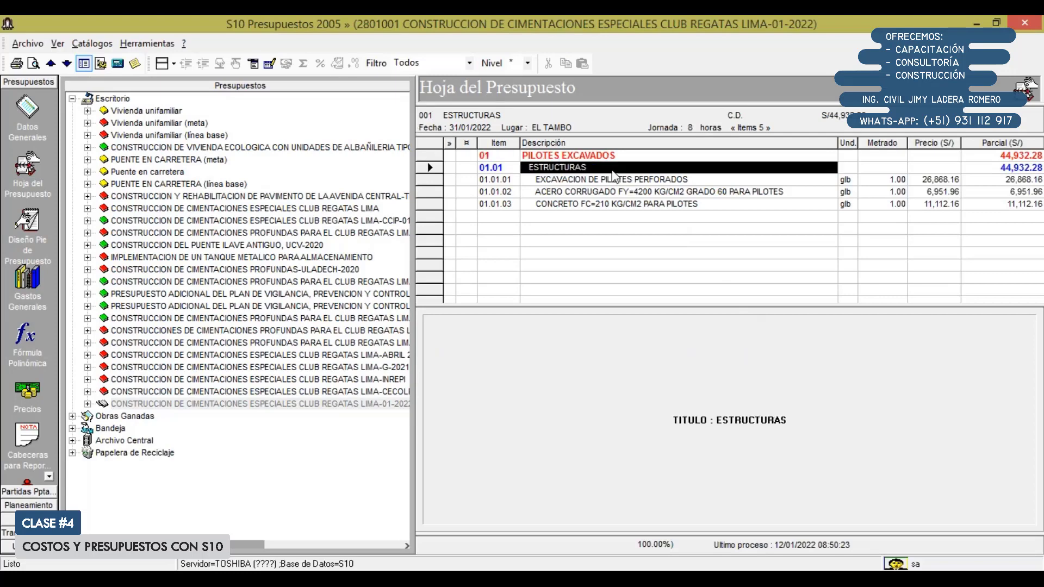
pyautogui.click(270, 68)
pyautogui.click(305, 79)
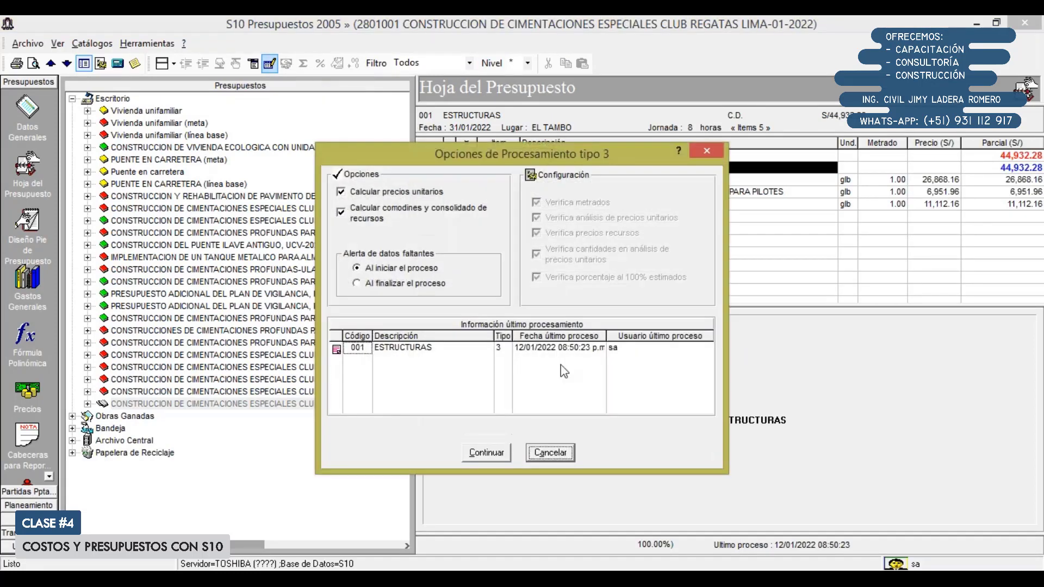
pyautogui.click(486, 452)
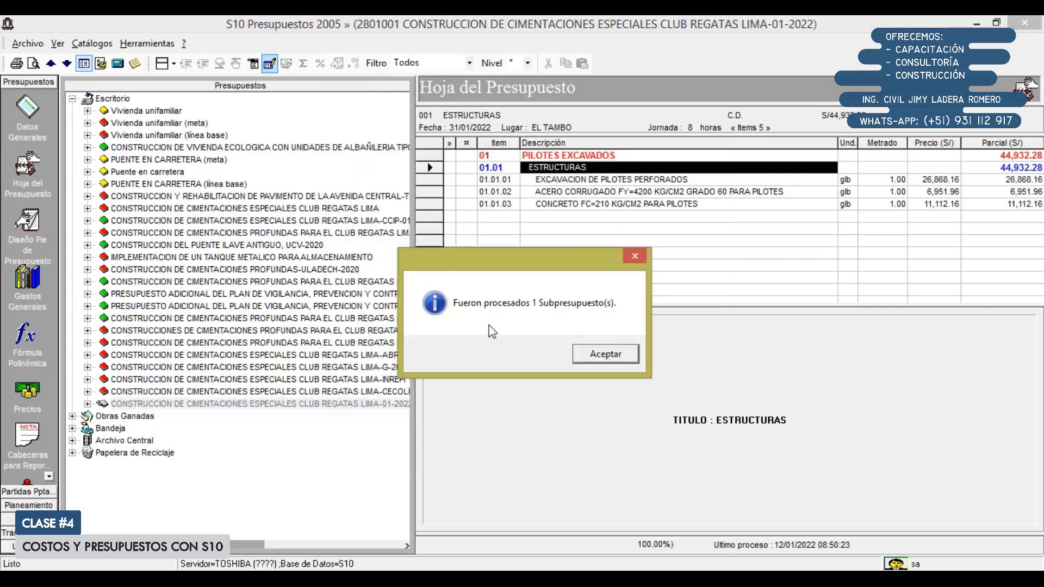
pyautogui.click(626, 355)
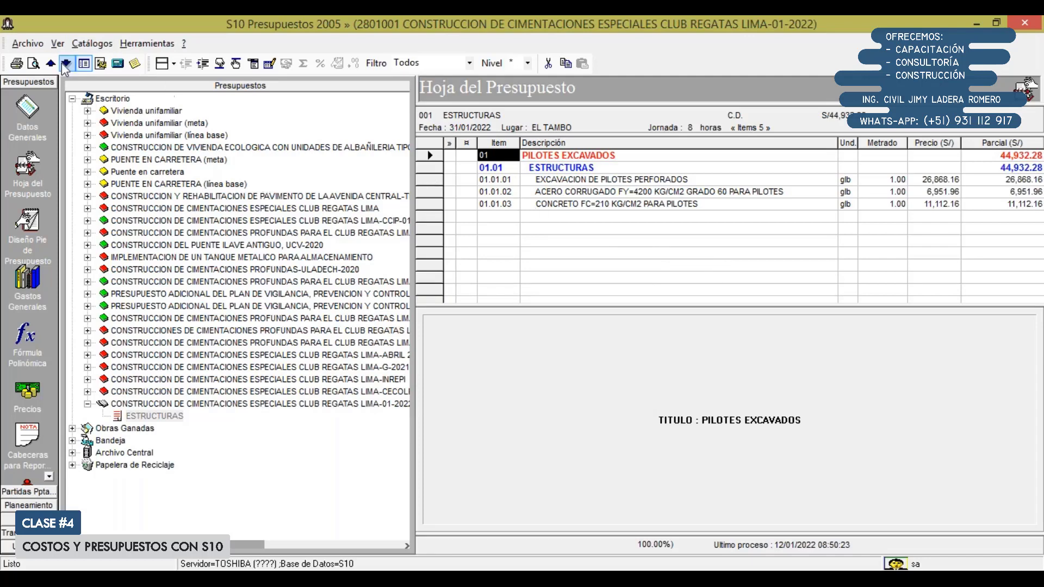
# Step: Preview the Estándar cliente budget report with 0 cm margins, examine its cost summary at 150%, and close the report
pyautogui.click(34, 64)
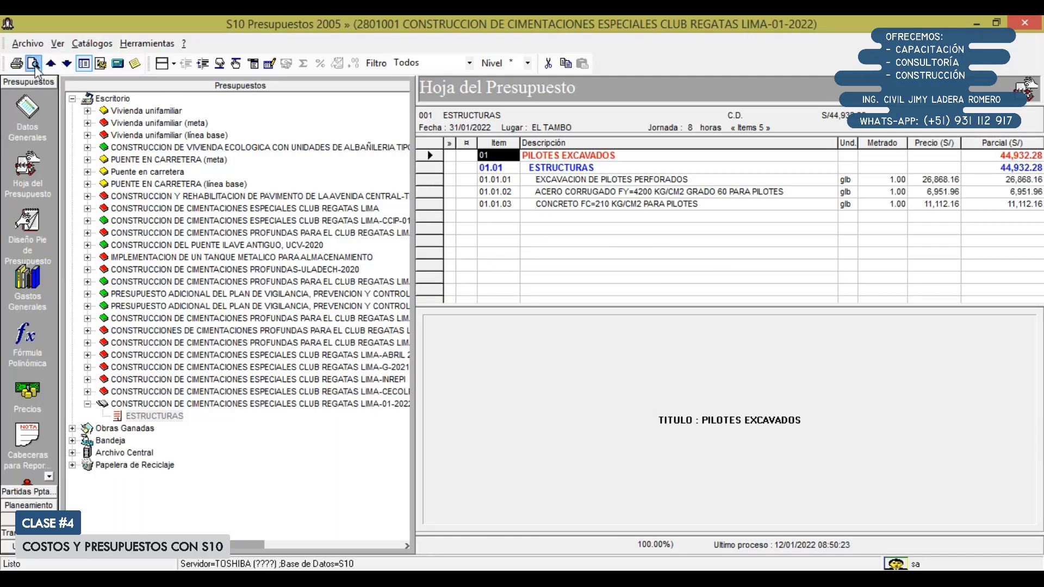
pyautogui.moveTo(159, 77)
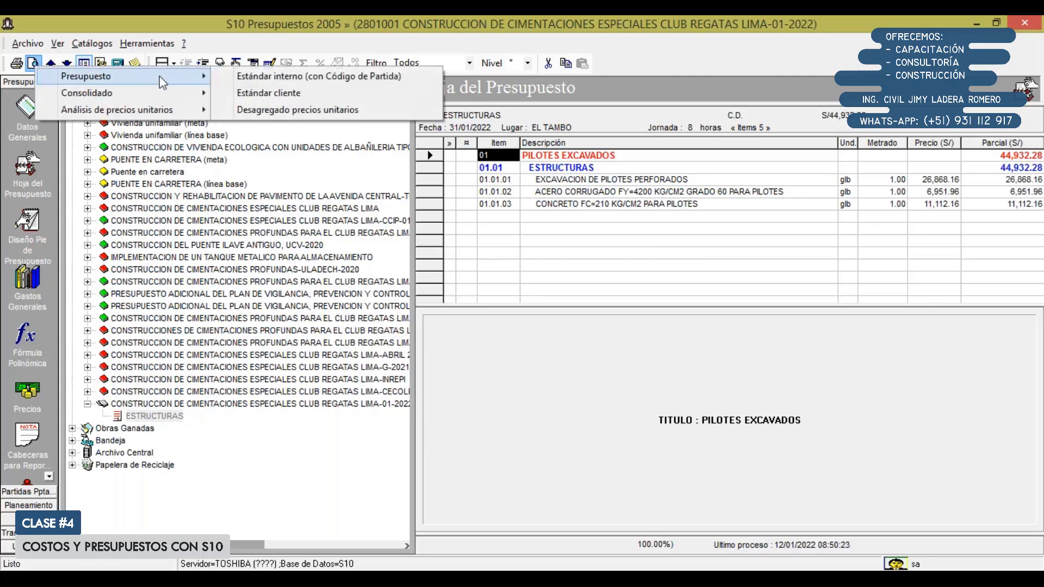
pyautogui.click(333, 94)
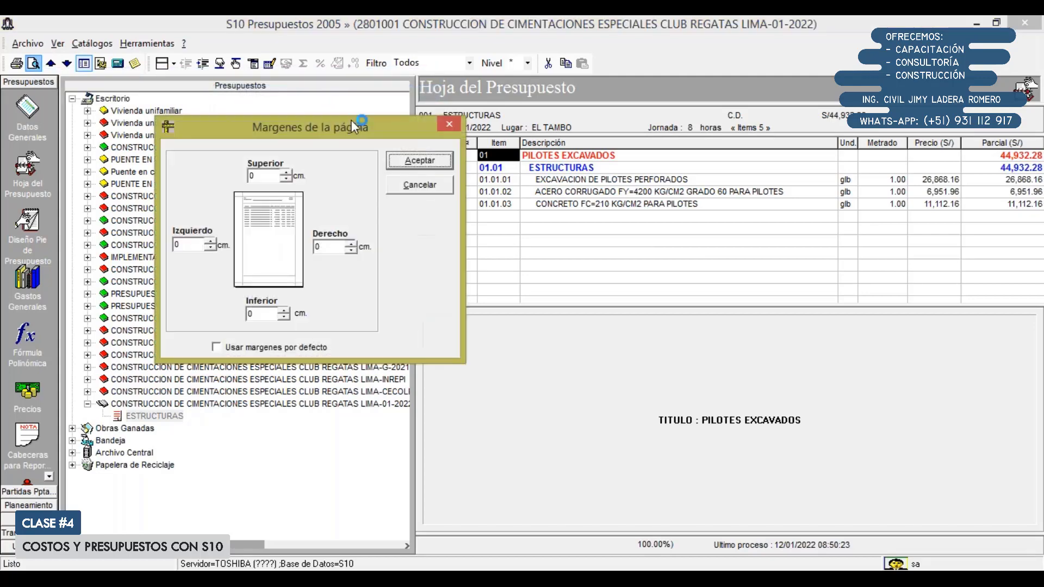
pyautogui.click(418, 159)
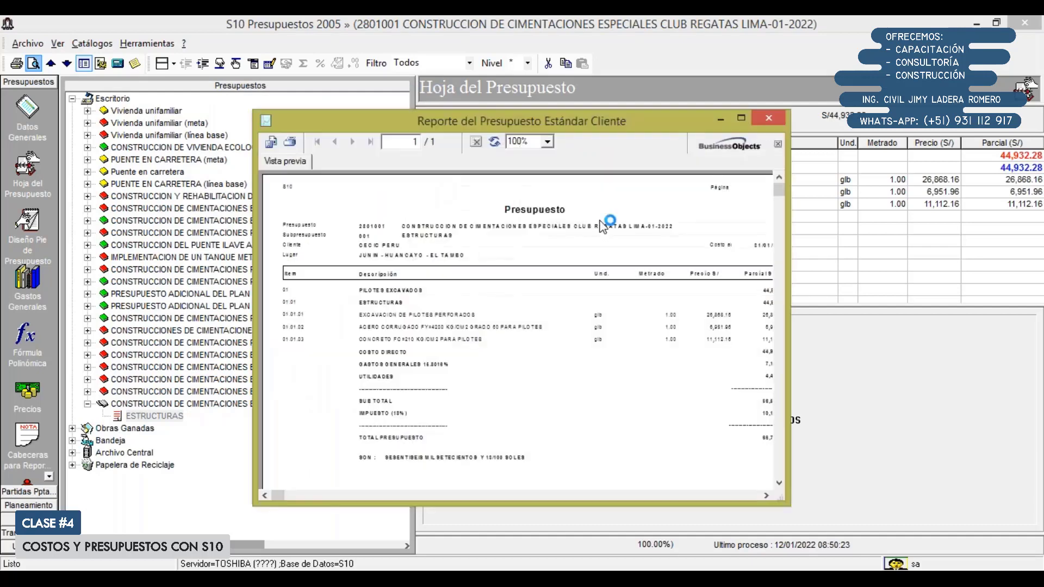
pyautogui.click(737, 119)
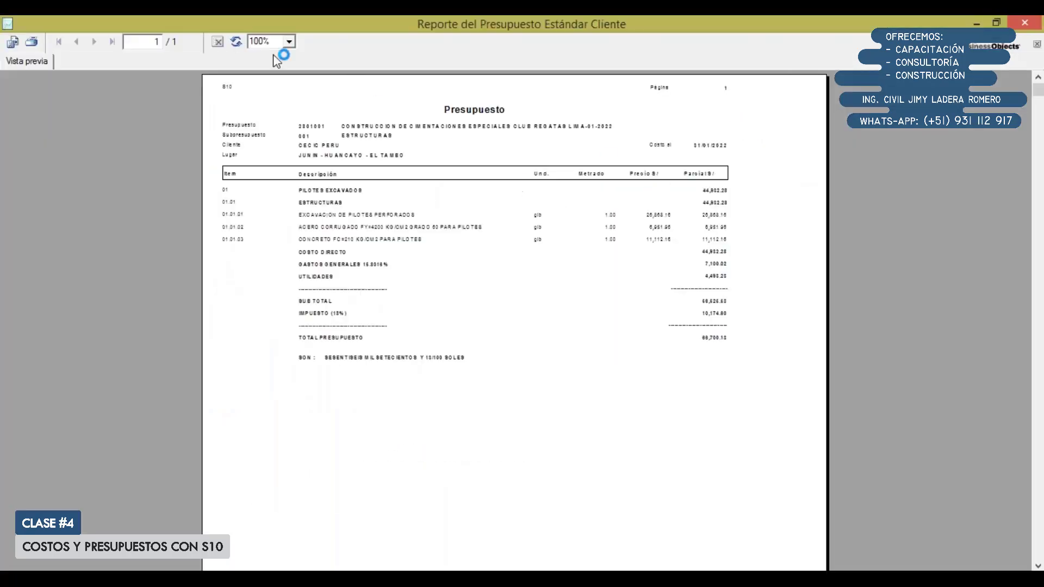
pyautogui.click(288, 42)
pyautogui.click(276, 106)
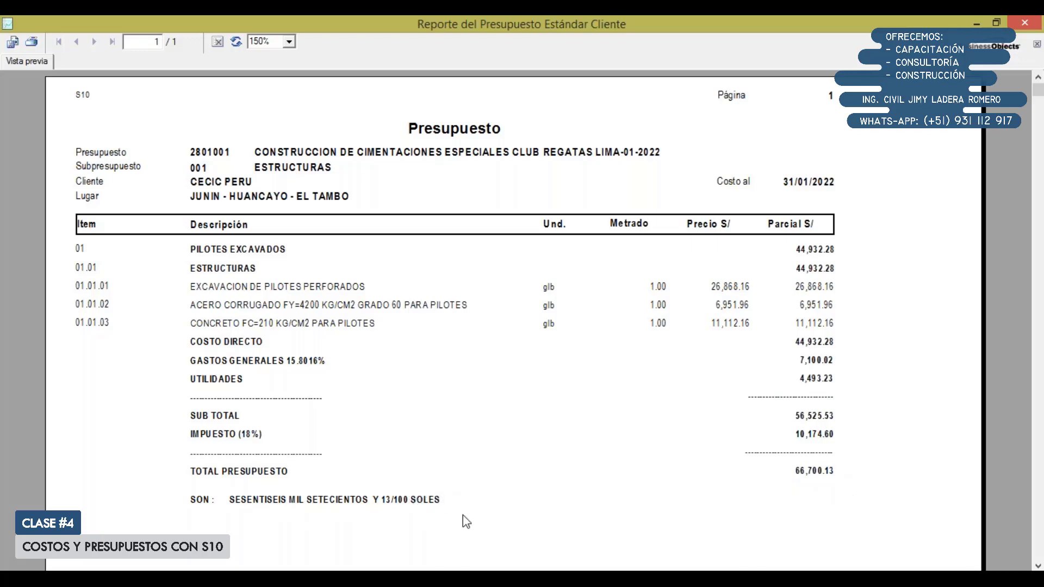
pyautogui.scroll(-2, 464, 510)
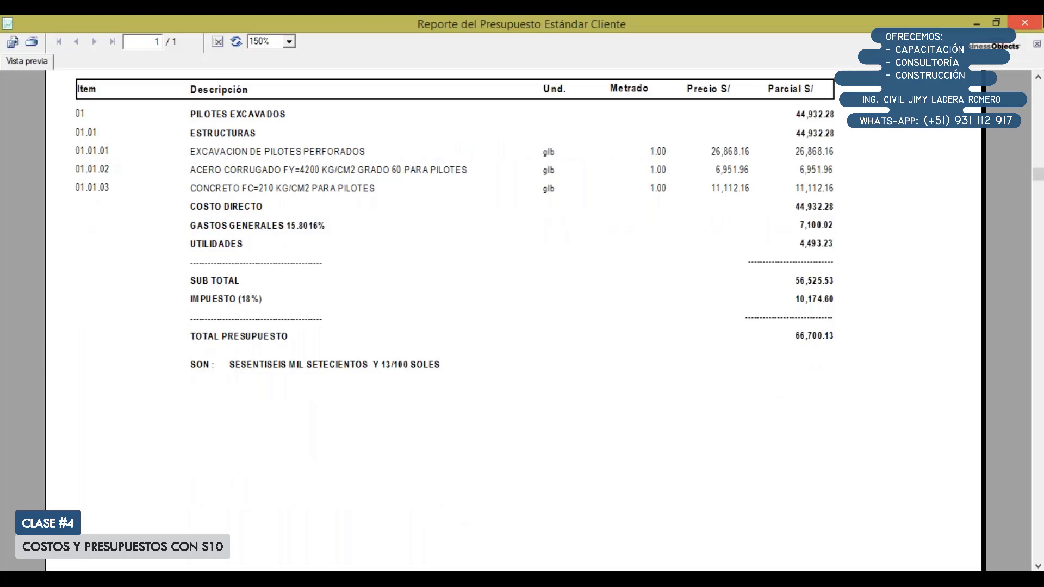
pyautogui.click(1025, 23)
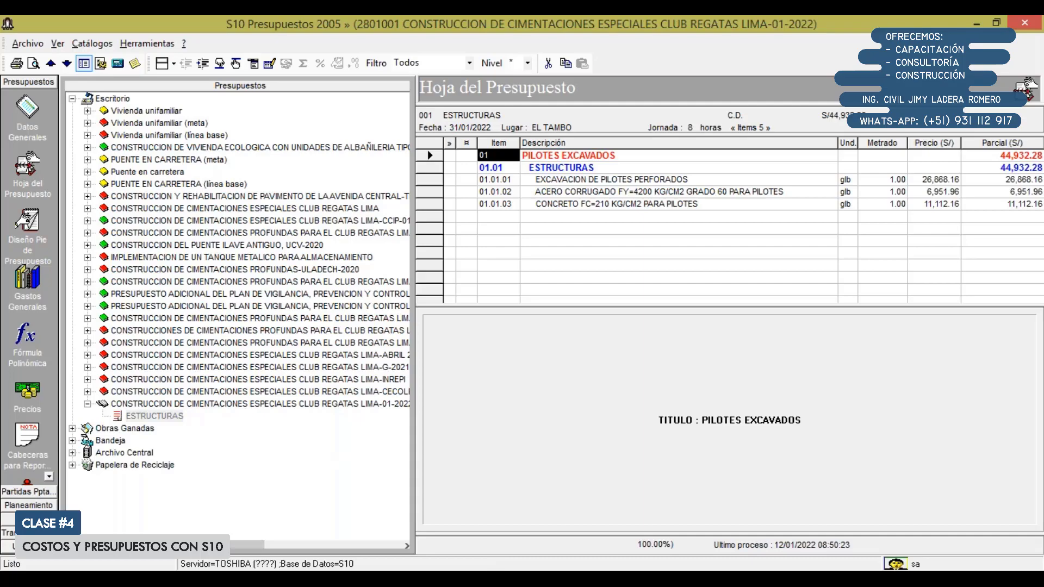
# Step: Switch to the COSTOS Y PRESUPUESTOS presentation in PowerPoint and review the sample report slides, from unit price analysis to Gastos generales
pyautogui.click(493, 578)
pyautogui.scroll(-7, 453, 336)
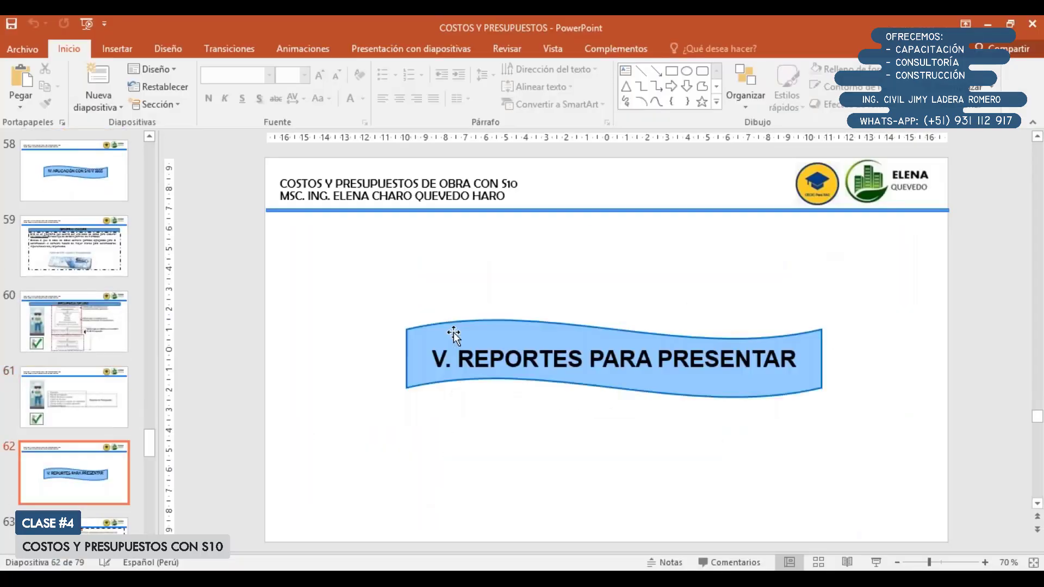
pyautogui.scroll(-2, 454, 335)
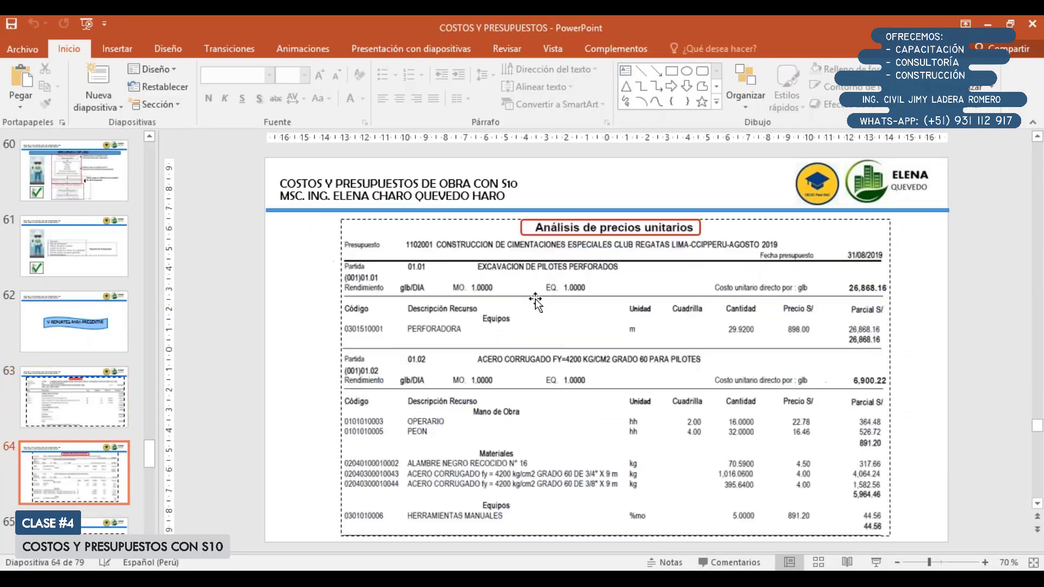
pyautogui.scroll(-1, 631, 243)
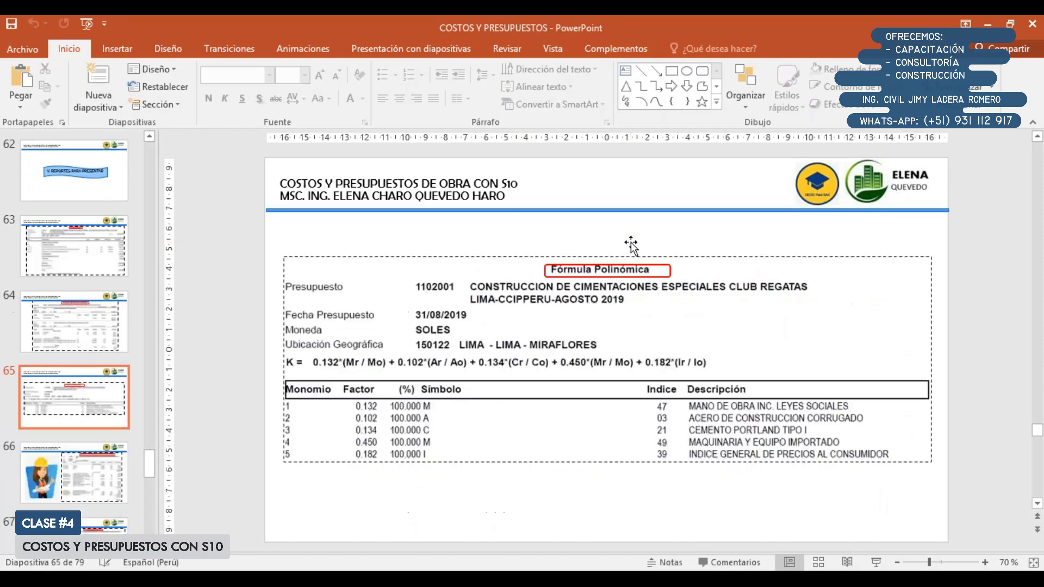
pyautogui.scroll(-1, 640, 272)
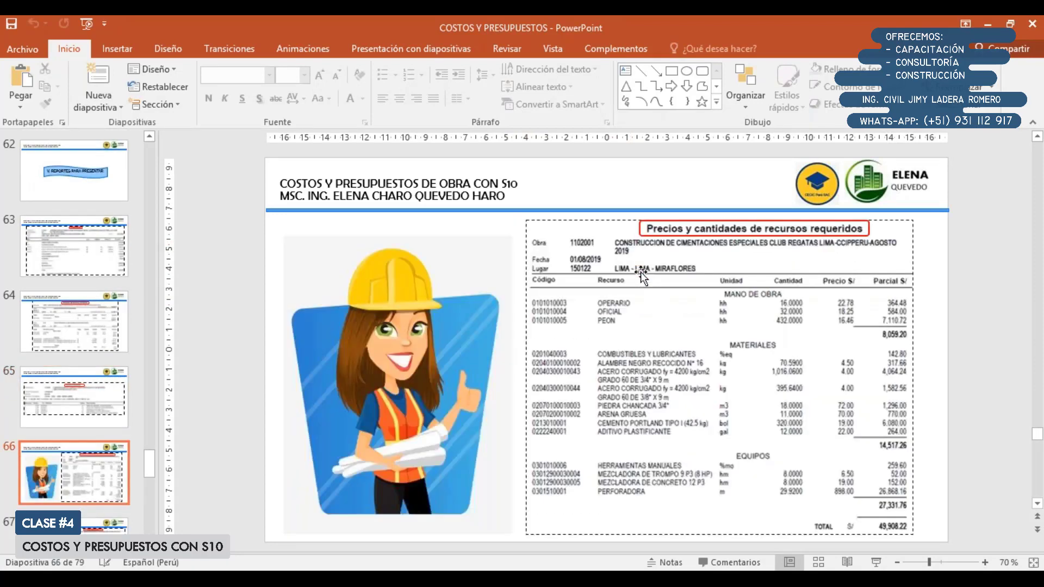
pyautogui.scroll(-1, 641, 272)
pyautogui.scroll(1, 640, 272)
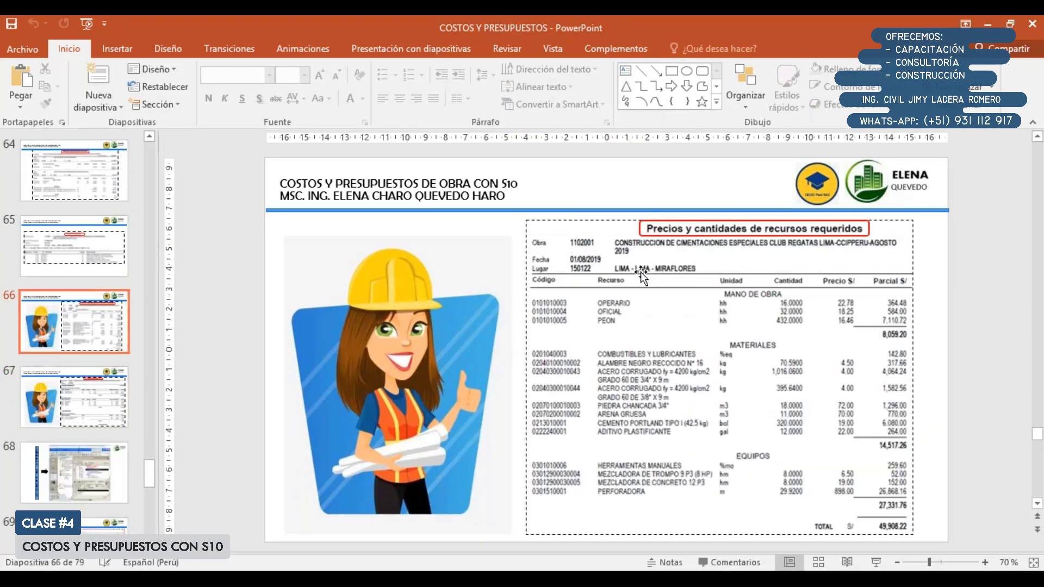
pyautogui.scroll(-1, 640, 272)
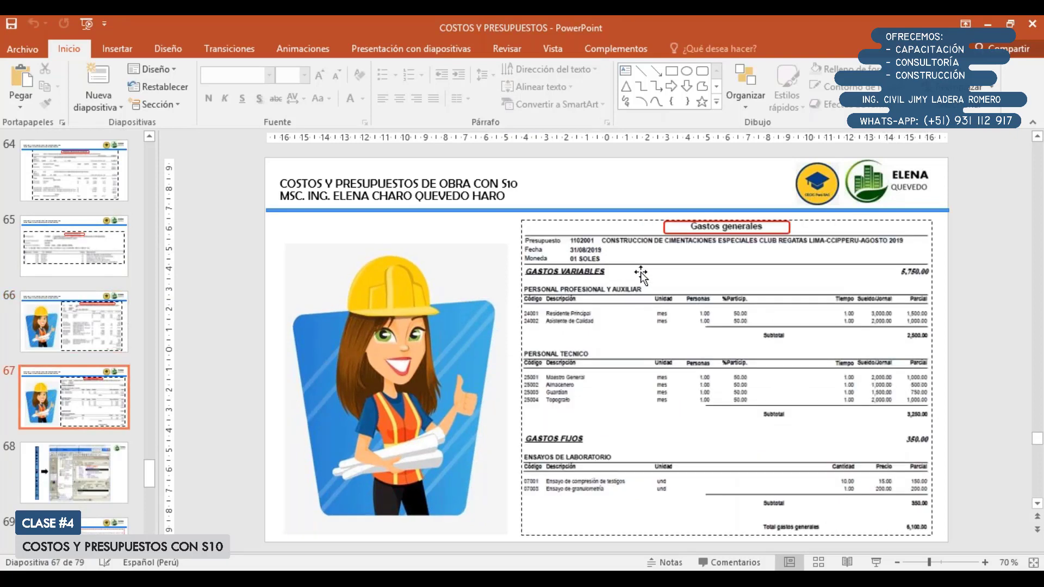
pyautogui.scroll(-1, 640, 272)
pyautogui.scroll(1, 641, 271)
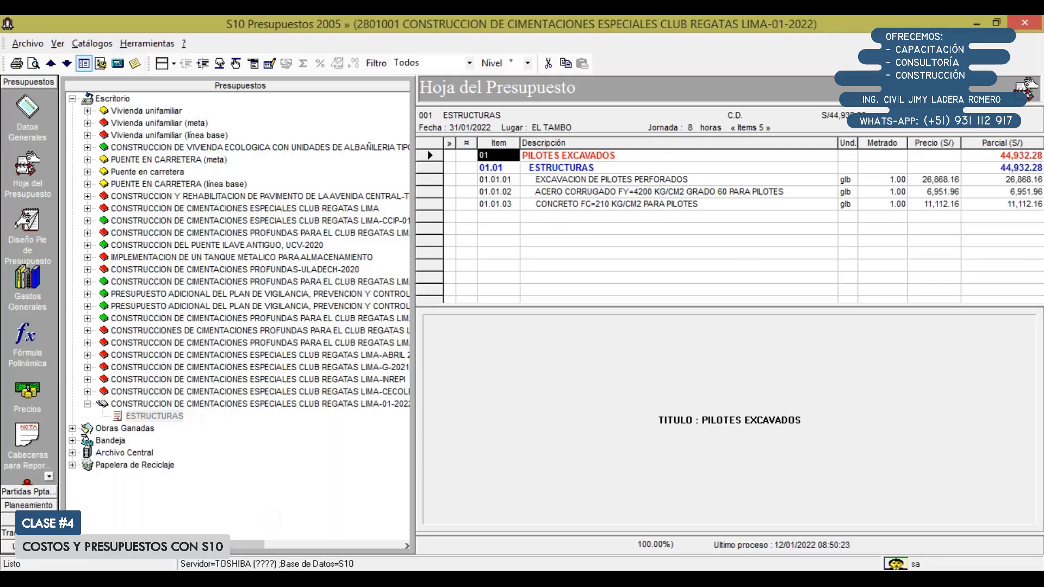
# Step: Switch to File Explorer and browse from the PONENCIA folder to the instructor's folder on Data (D:)
pyautogui.moveTo(252, 579)
pyautogui.click(252, 579)
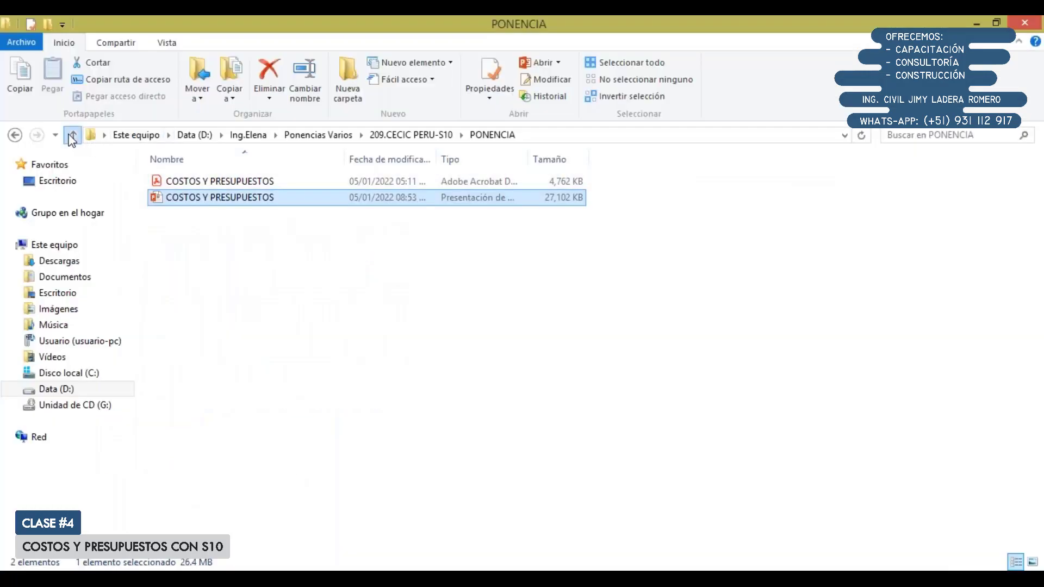
pyautogui.click(72, 136)
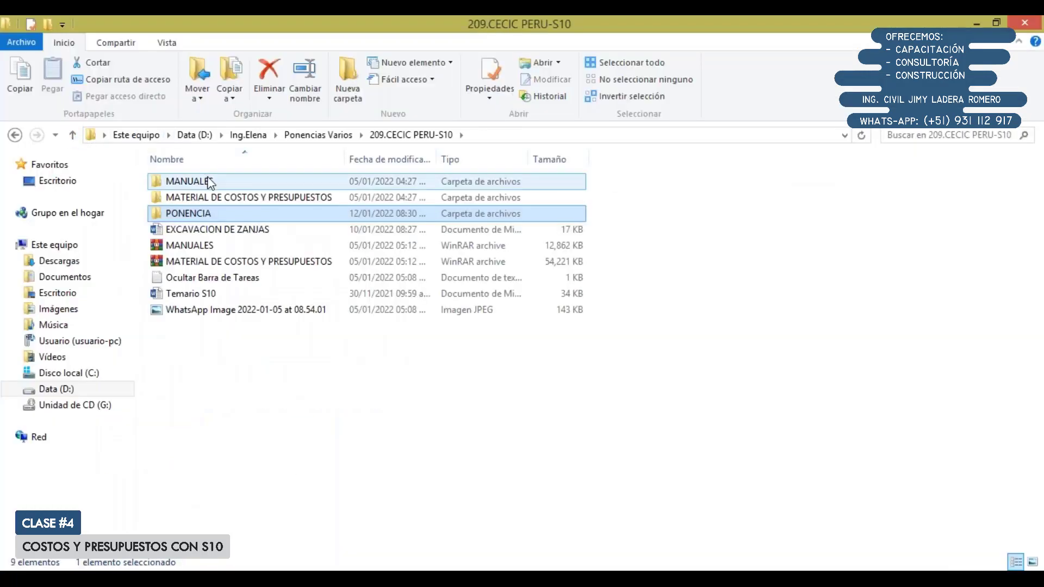
pyautogui.click(93, 389)
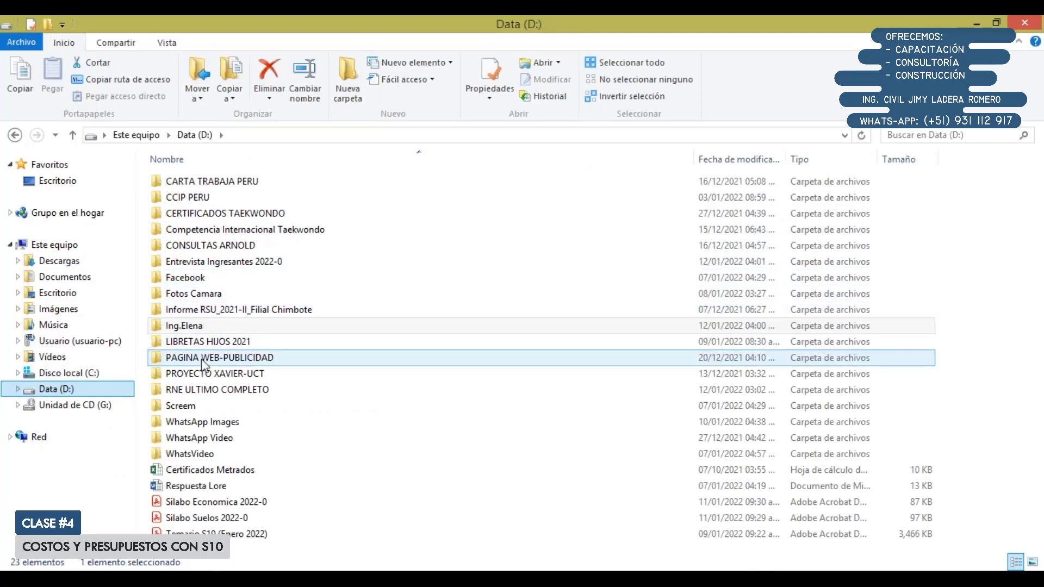
pyautogui.doubleClick(201, 325)
pyautogui.click(489, 577)
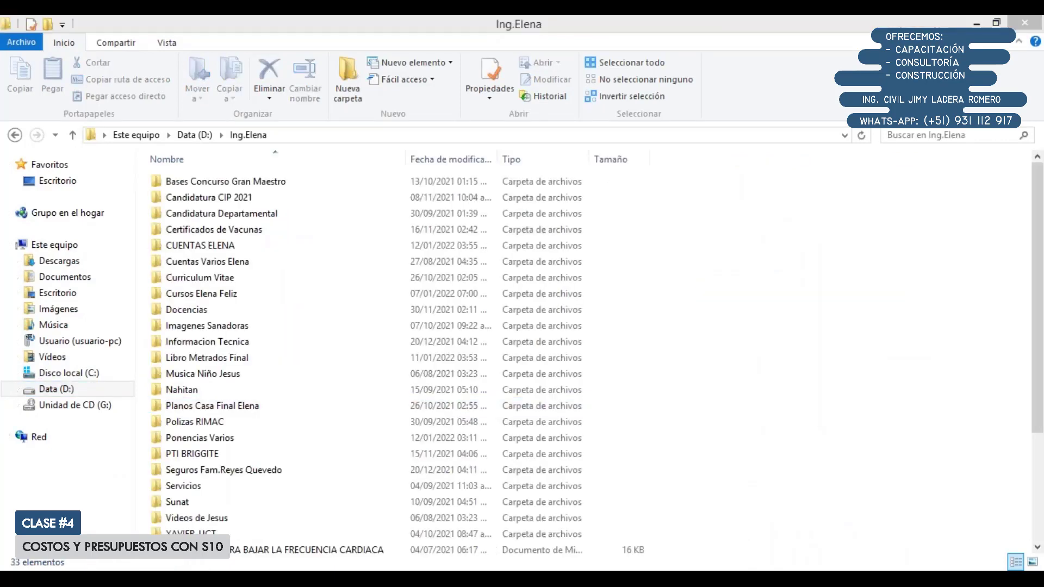
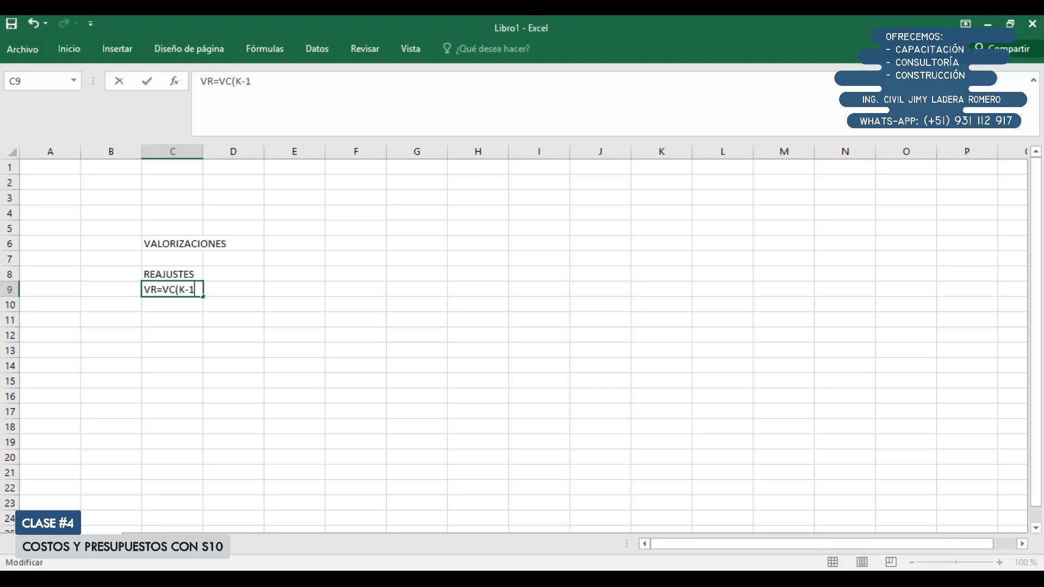
# Step: Complete the formula text VR=VC(K-1) in C9 of the Excel sheet and enter INCOGNITA K in C11
pyautogui.press('Return')
pyautogui.click(256, 348)
pyautogui.click(171, 304)
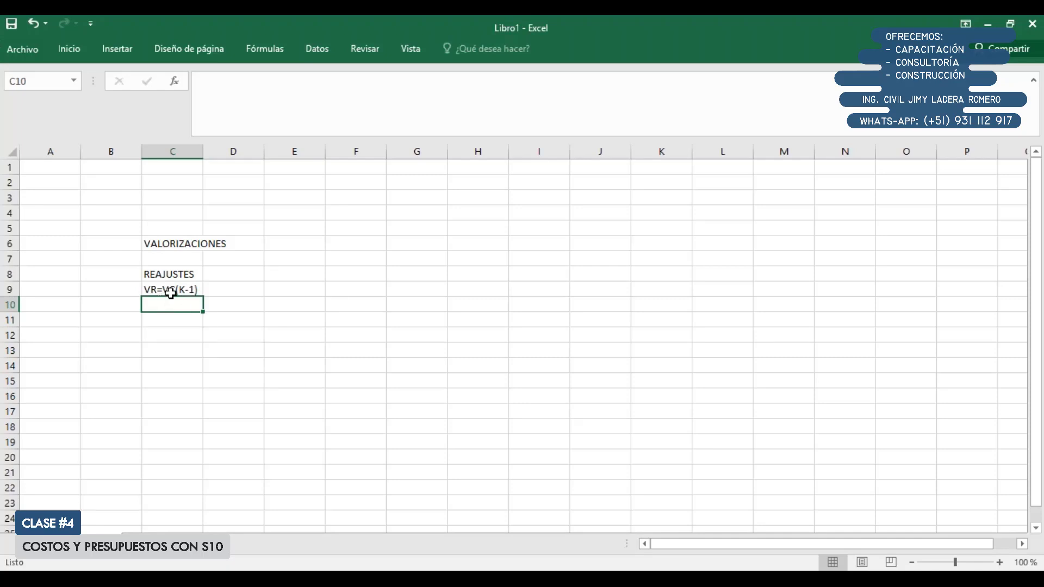
pyautogui.click(185, 291)
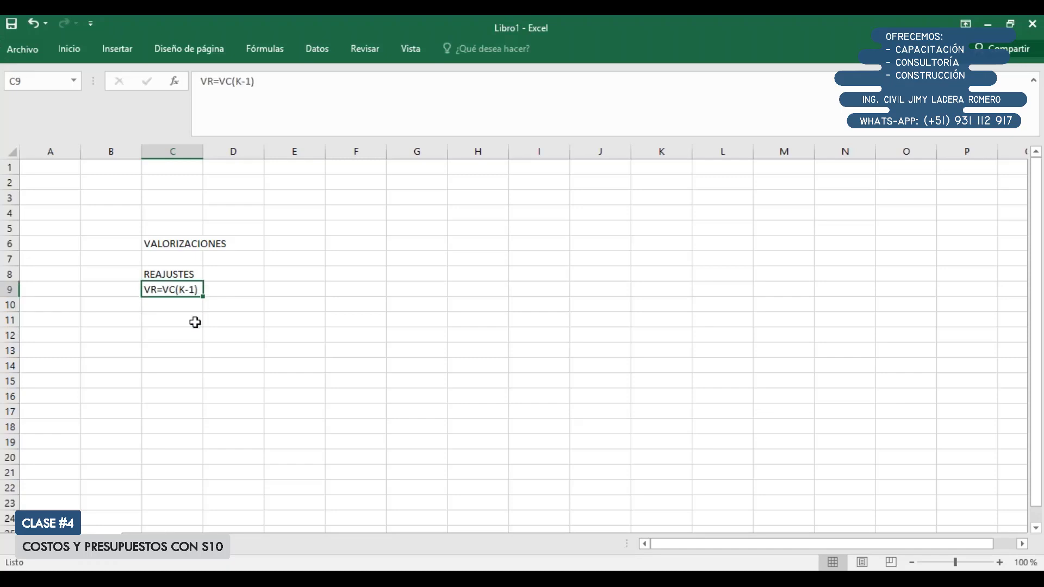
pyautogui.click(192, 321)
pyautogui.write('IN')
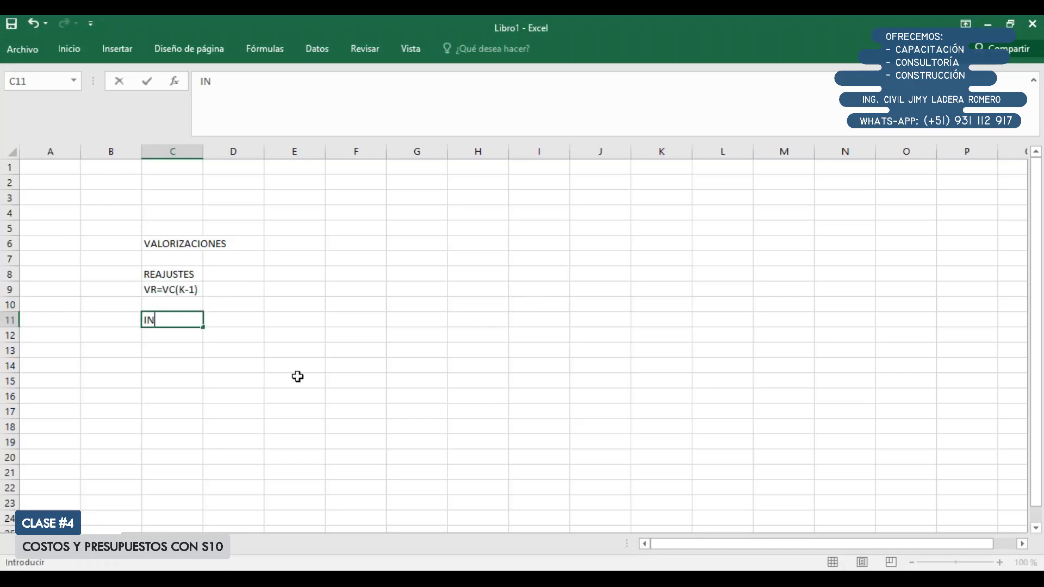
pyautogui.write('COGNITA K')
pyautogui.press('Return')
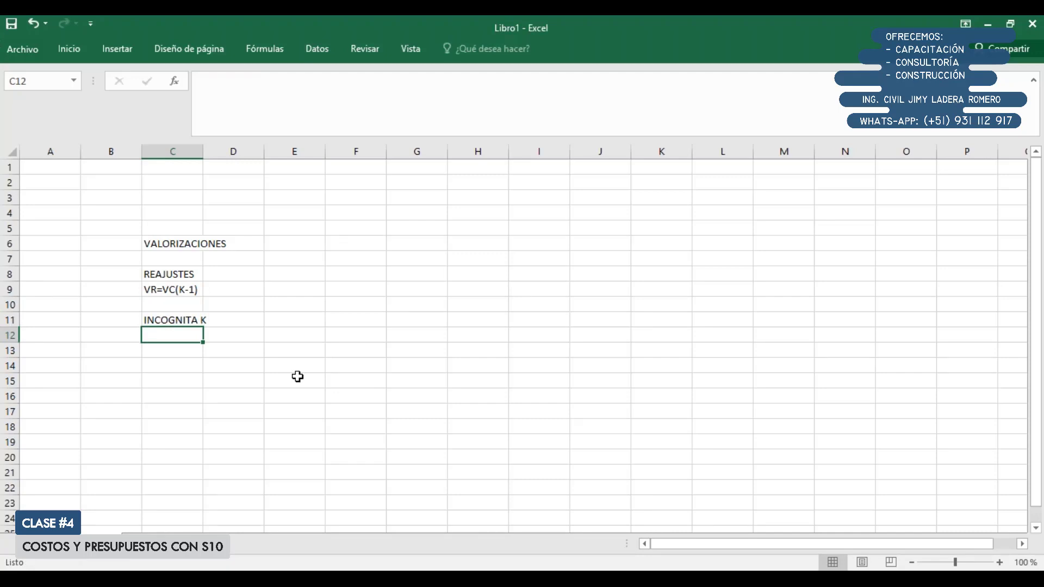
# Step: Copy the Fórmula Polinómica image from slide 5 of the Fórmulas Polinomica presentation in PowerPoint and paste it into the Excel sheet
pyautogui.click(422, 560)
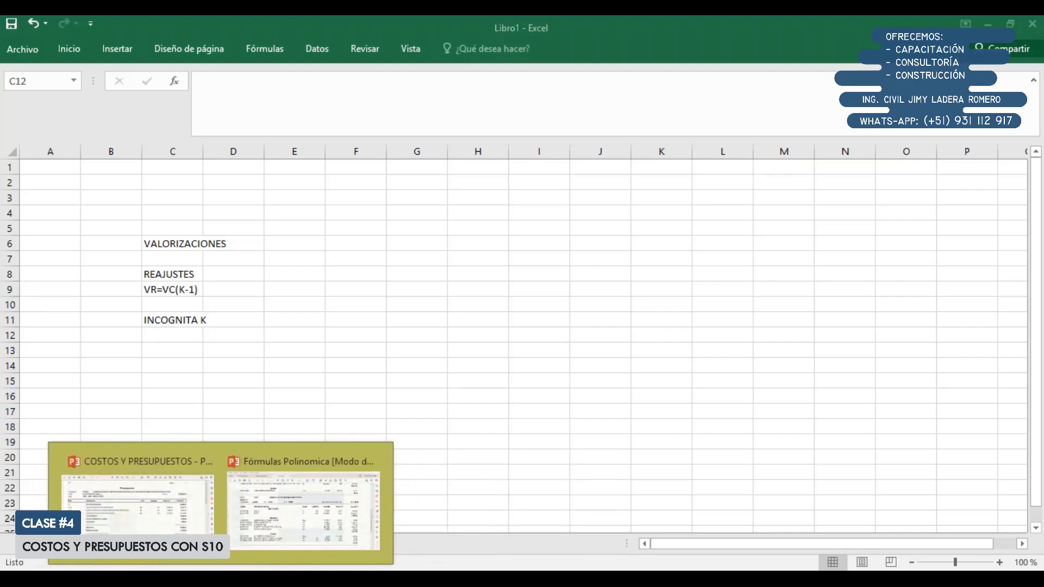
pyautogui.click(526, 502)
pyautogui.click(875, 562)
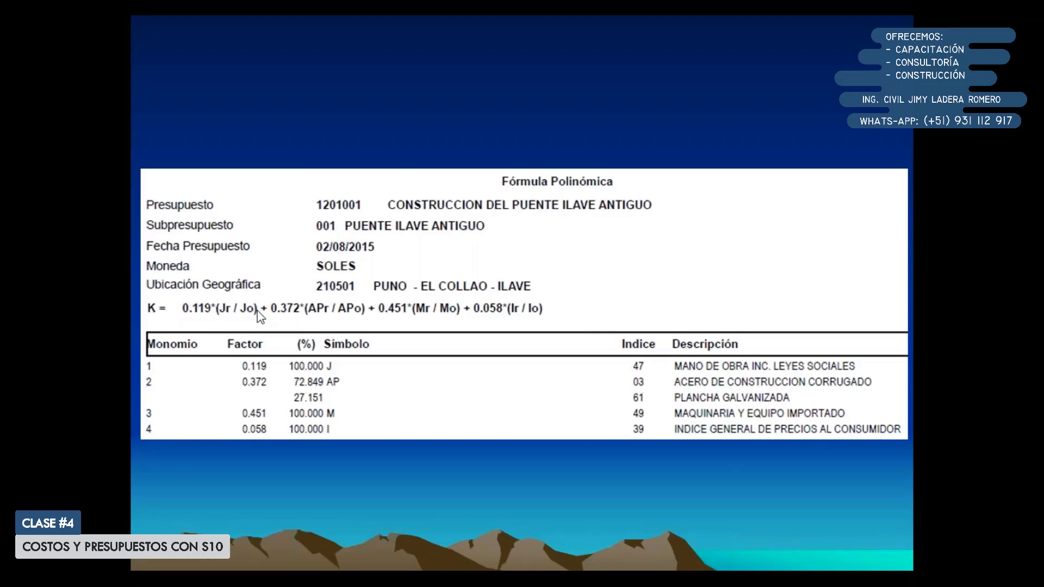
pyautogui.press('Escape')
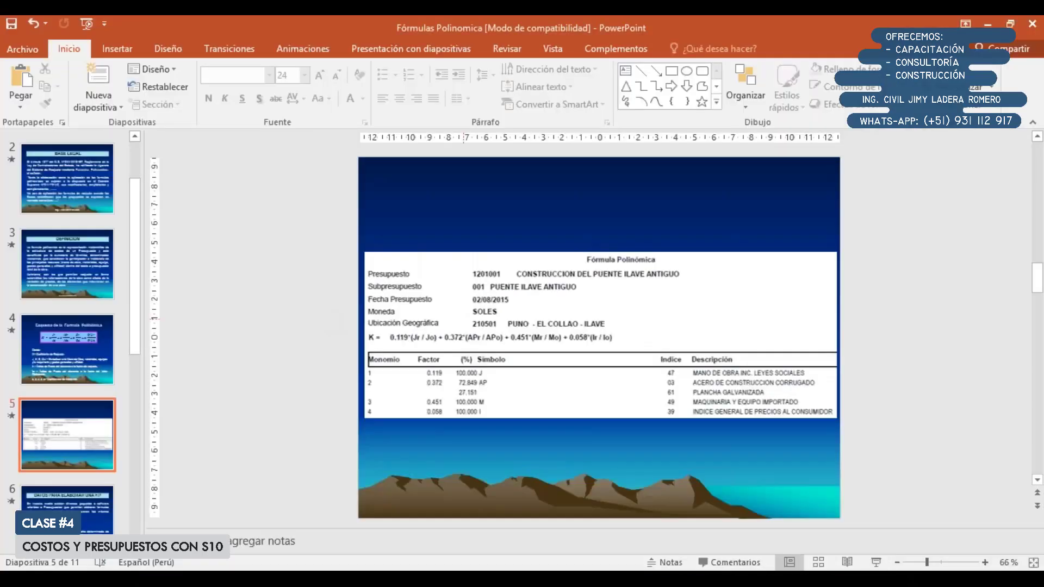
pyautogui.hotkey('ctrl', 'c')
pyautogui.hotkey('alt', 'Tab')
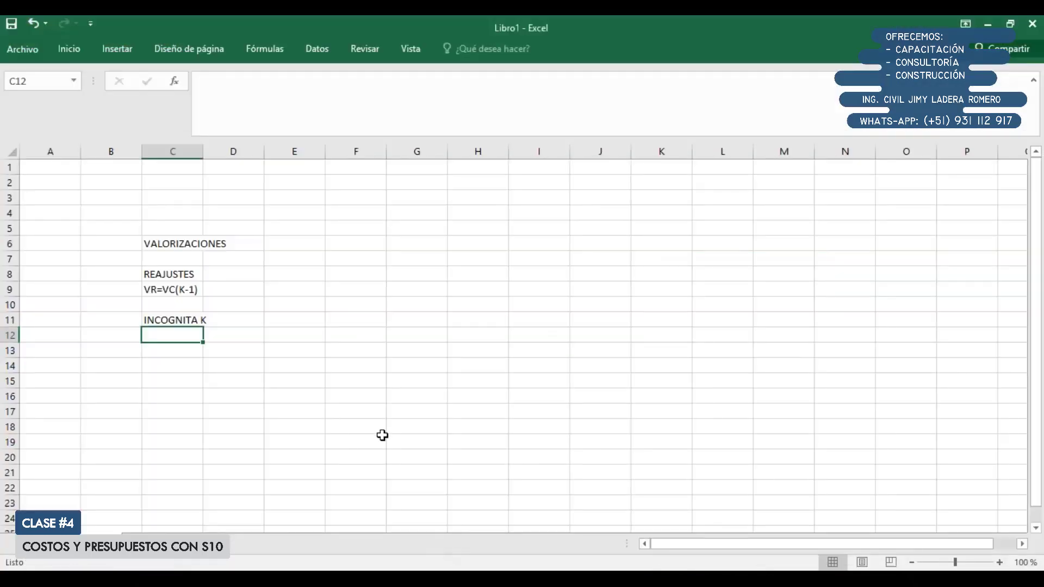
pyautogui.hotkey('ctrl', 'v')
# Step: Resize the pasted formula image and place it beside the notes, covering about columns F to O and rows 2 to 15
pyautogui.moveTo(141, 326); pyautogui.dragTo(331, 421)
pyautogui.moveTo(415, 467); pyautogui.dragTo(333, 292)
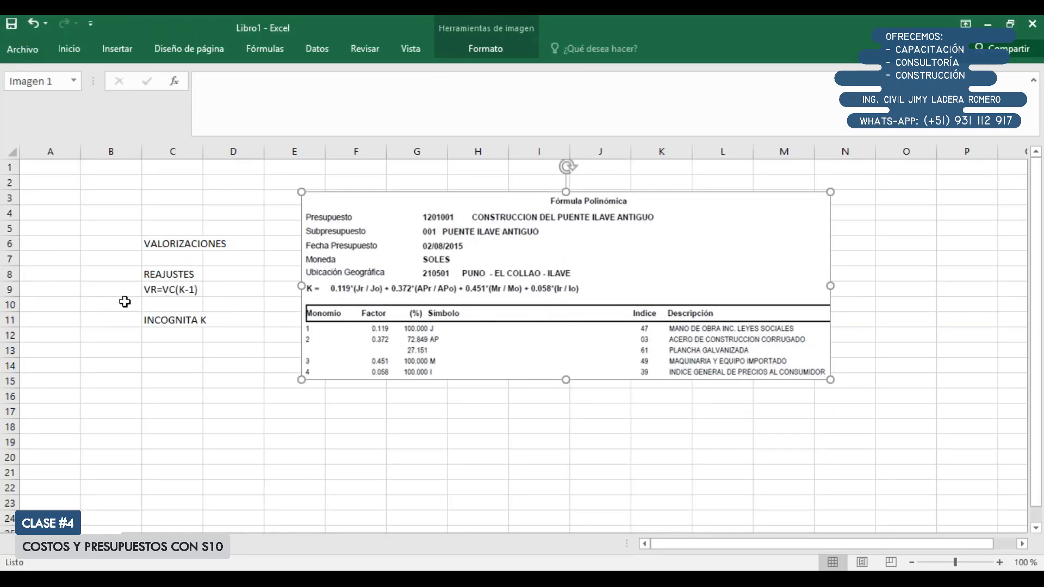
pyautogui.moveTo(831, 380); pyautogui.dragTo(902, 405)
pyautogui.moveTo(681, 307); pyautogui.dragTo(710, 296)
pyautogui.click(271, 356)
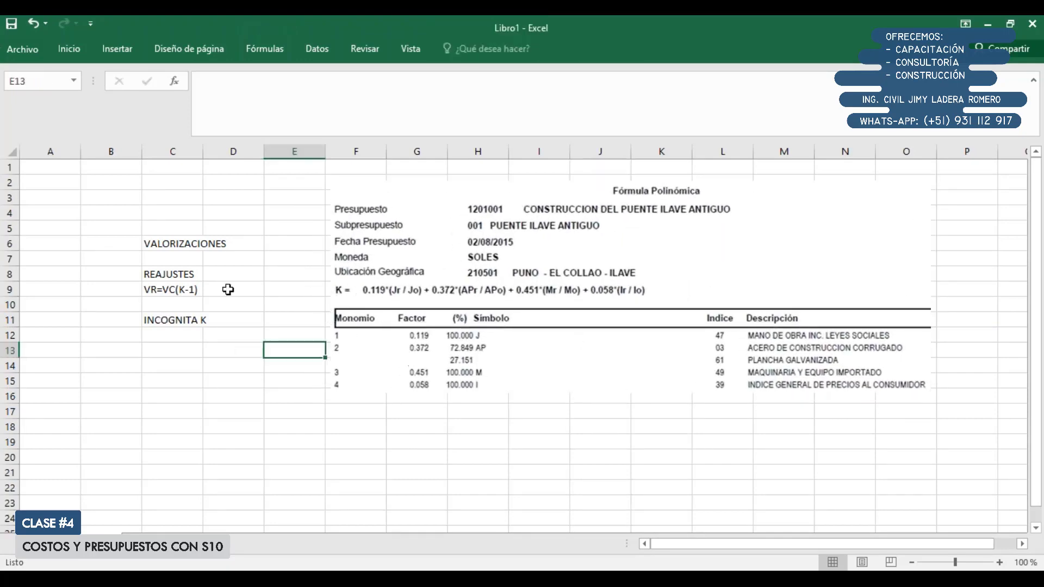
# Step: Draw a rectangle over the K = formula line in the image, spanning about columns F to K
pyautogui.click(71, 49)
pyautogui.click(117, 48)
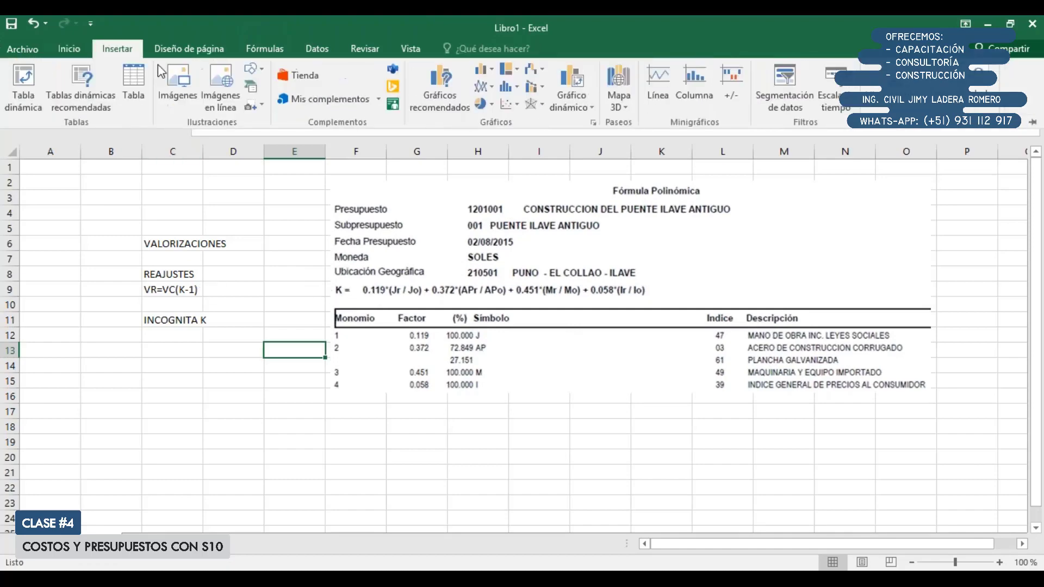
pyautogui.click(268, 68)
pyautogui.click(297, 105)
pyautogui.moveTo(332, 283); pyautogui.dragTo(672, 303)
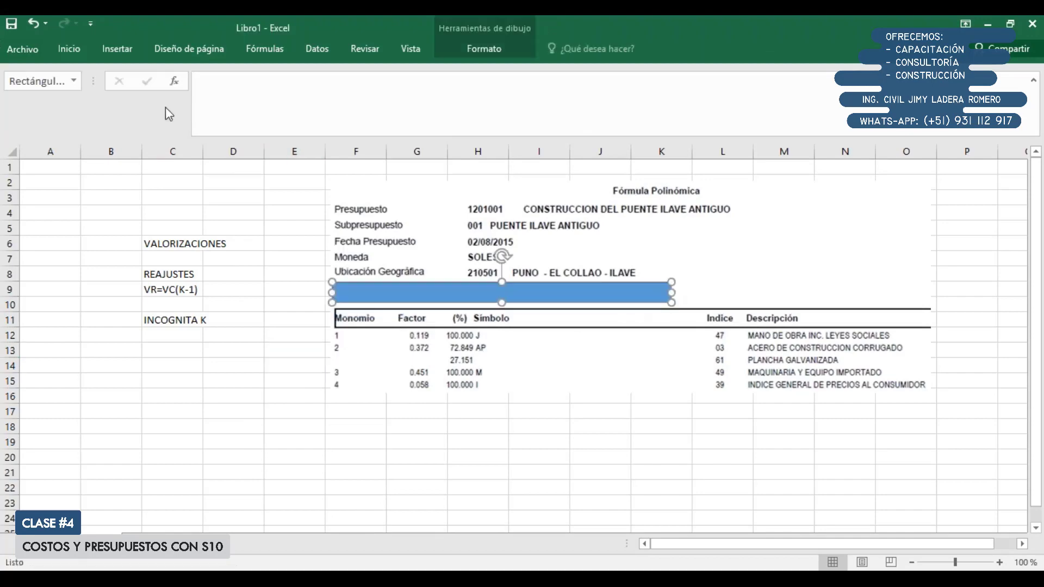
# Step: Format the rectangle over the K formula with no fill and a red outline 2¼ pt thick
pyautogui.click(483, 49)
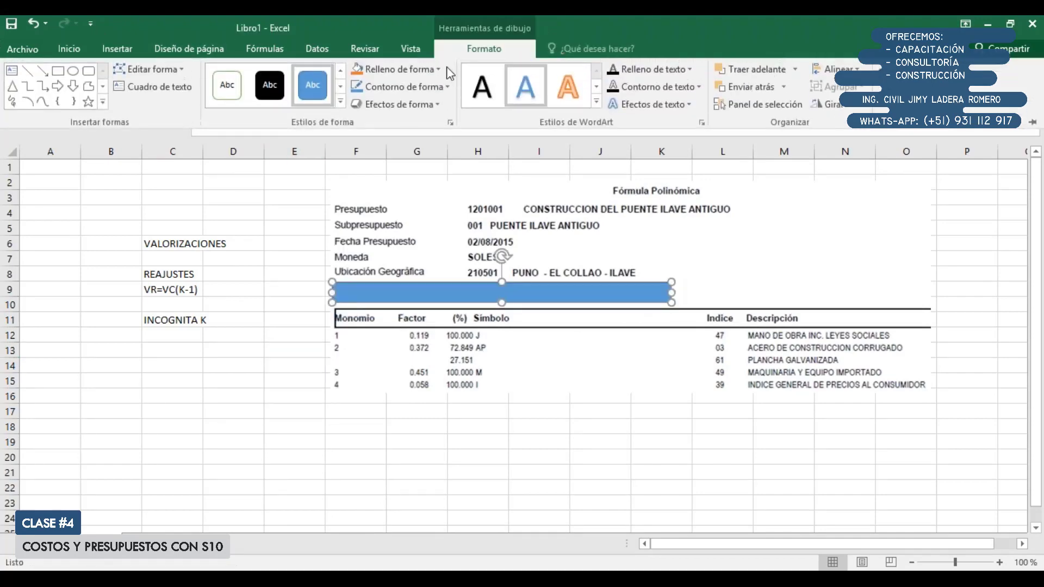
pyautogui.click(399, 69)
pyautogui.click(395, 222)
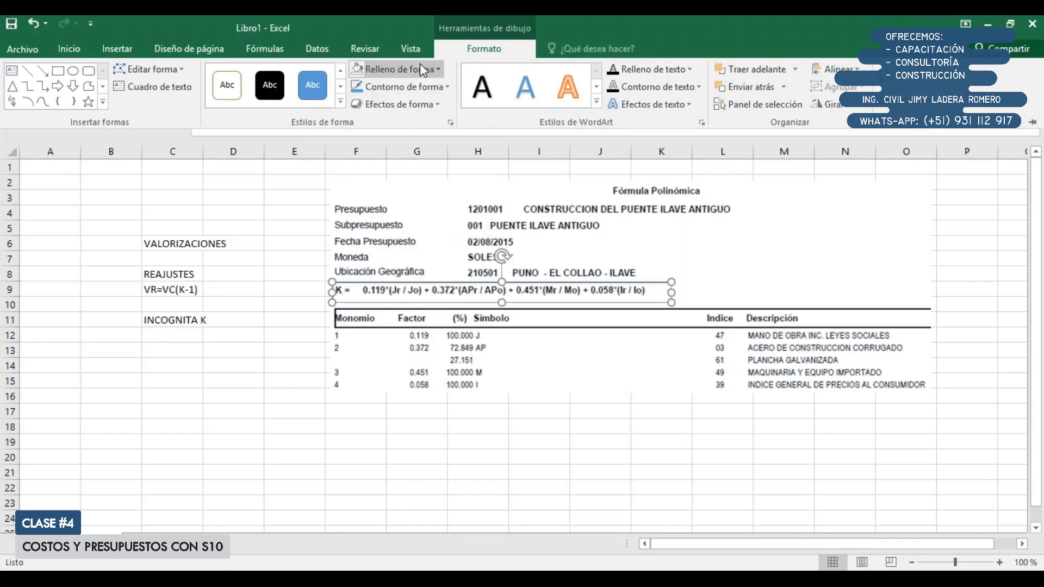
pyautogui.click(422, 90)
pyautogui.click(370, 219)
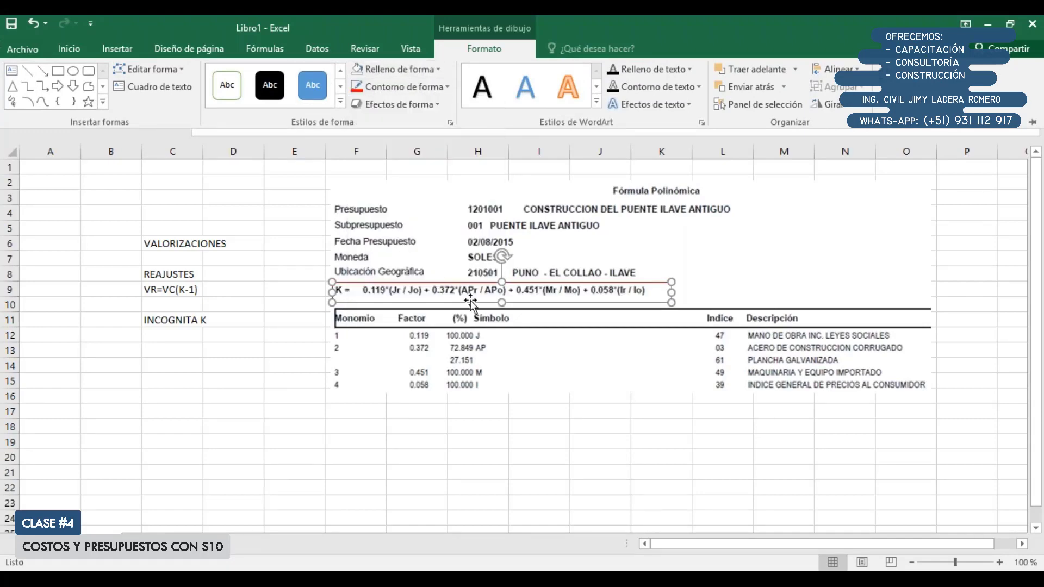
pyautogui.click(448, 87)
pyautogui.moveTo(391, 277)
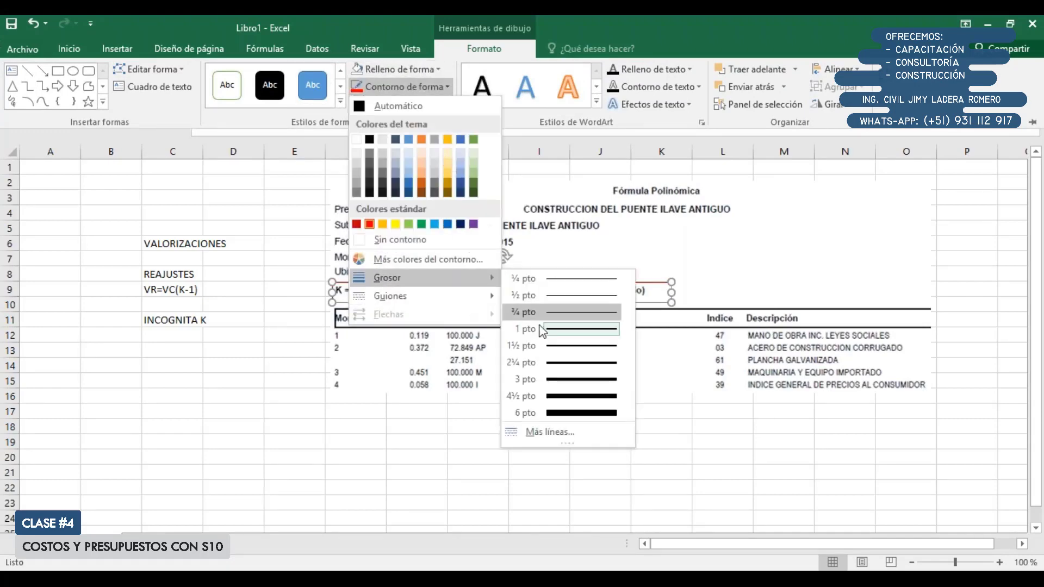
pyautogui.click(568, 362)
pyautogui.click(661, 442)
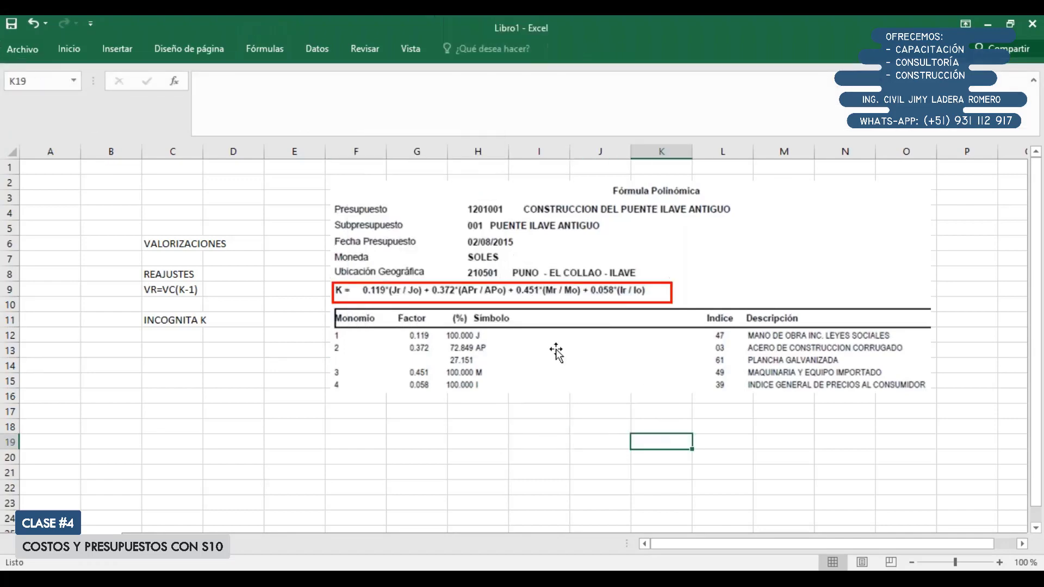
# Step: Duplicate the red rectangle and resize the copy to frame all the monomial rows below the table header
pyautogui.click(618, 300)
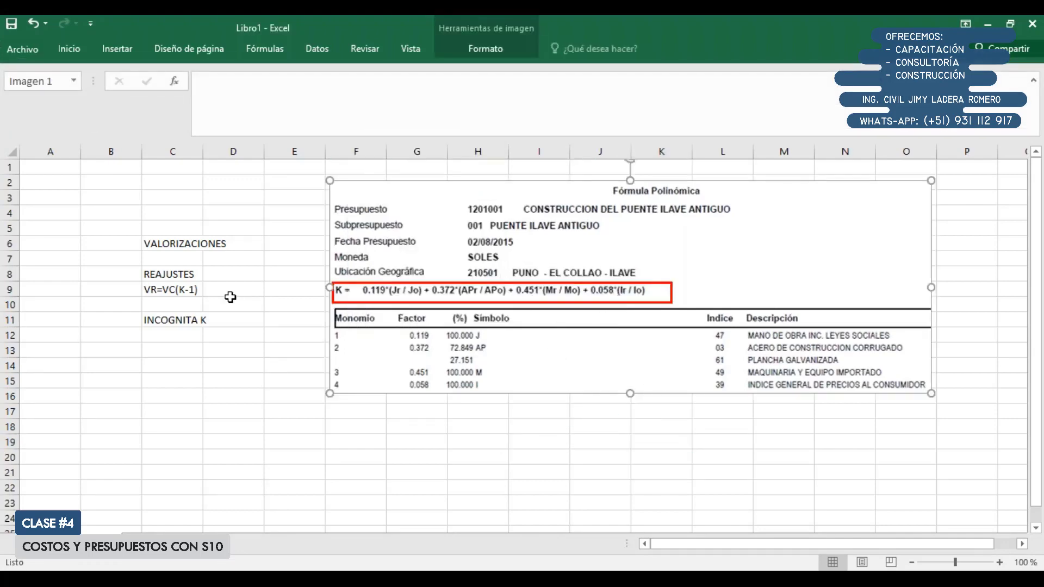
pyautogui.click(349, 439)
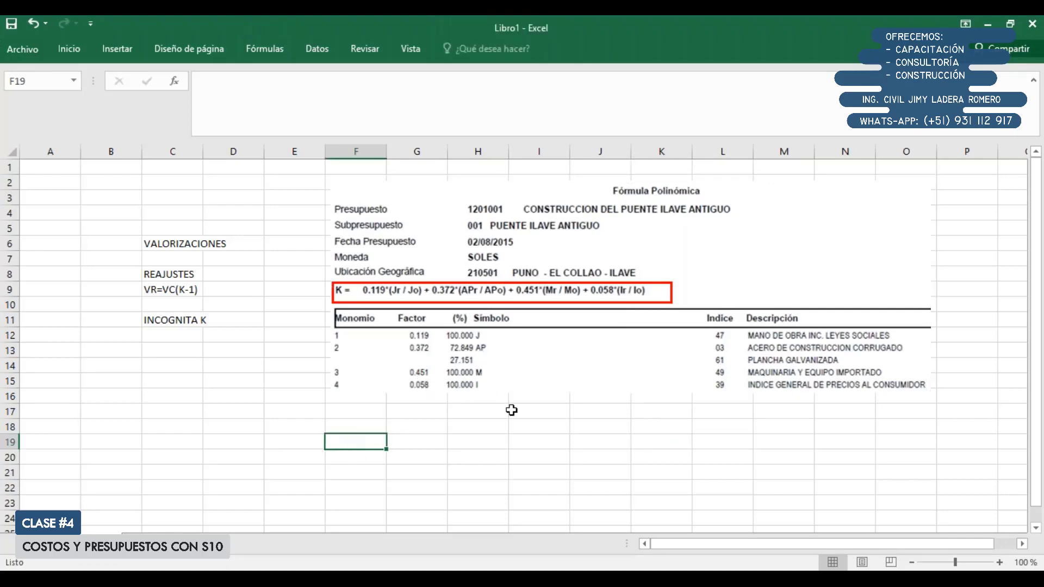
pyautogui.click(647, 302)
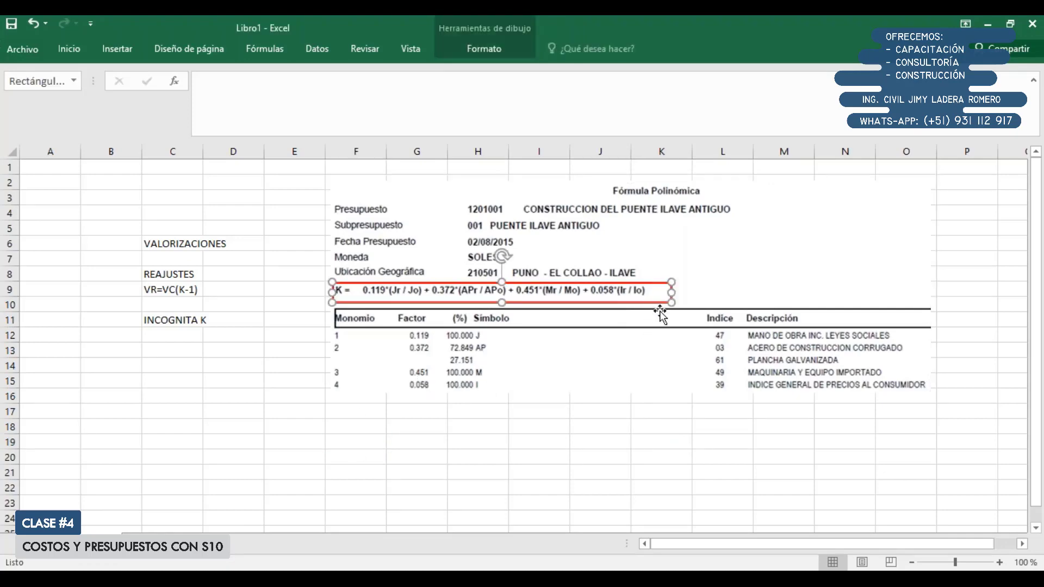
pyautogui.moveTo(660, 312); pyautogui.dragTo(933, 368)
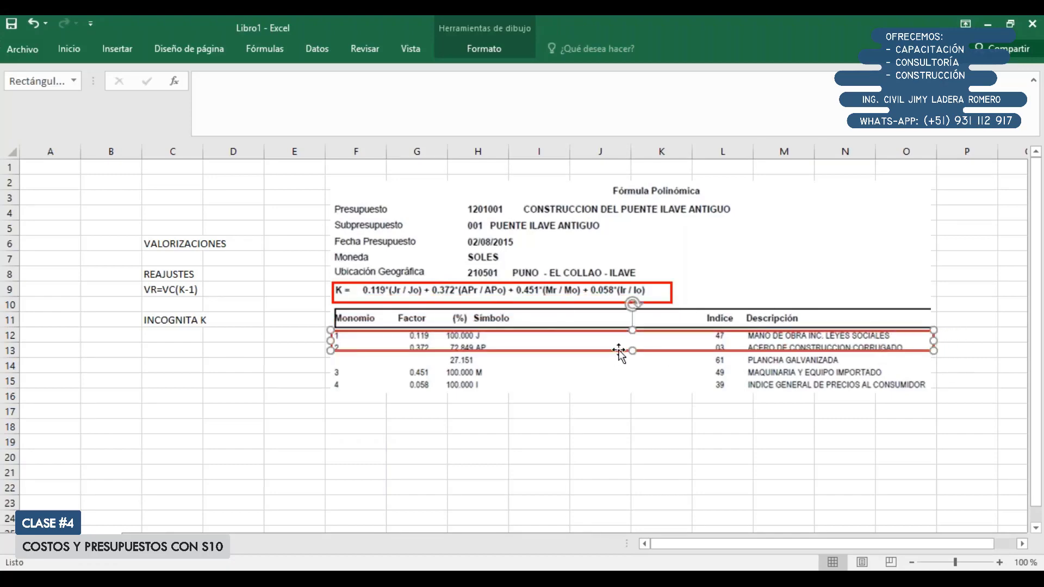
pyautogui.moveTo(642, 349); pyautogui.dragTo(642, 400)
pyautogui.click(654, 470)
pyautogui.click(592, 333)
pyautogui.click(598, 332)
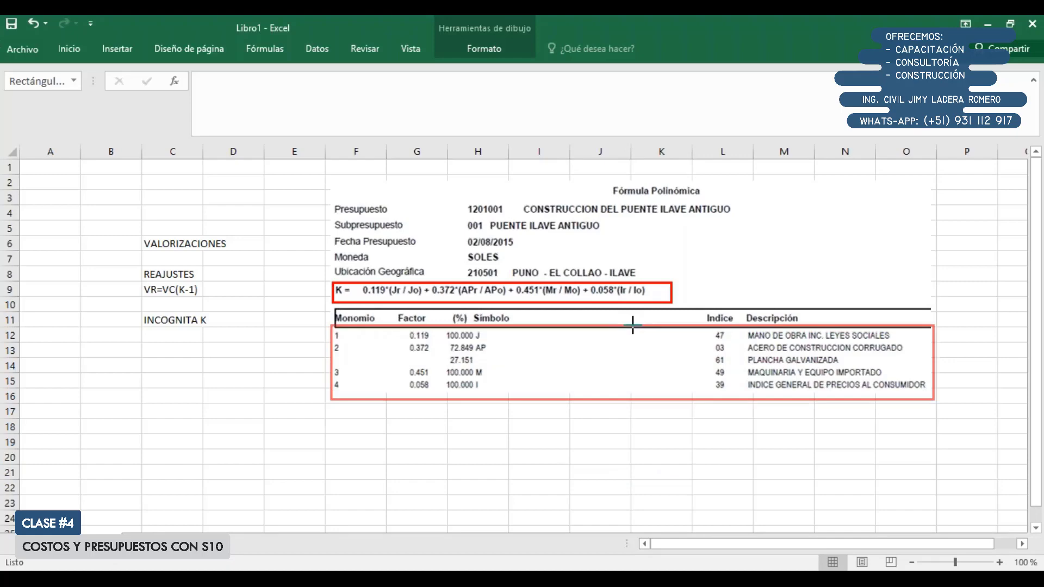
pyautogui.click(538, 460)
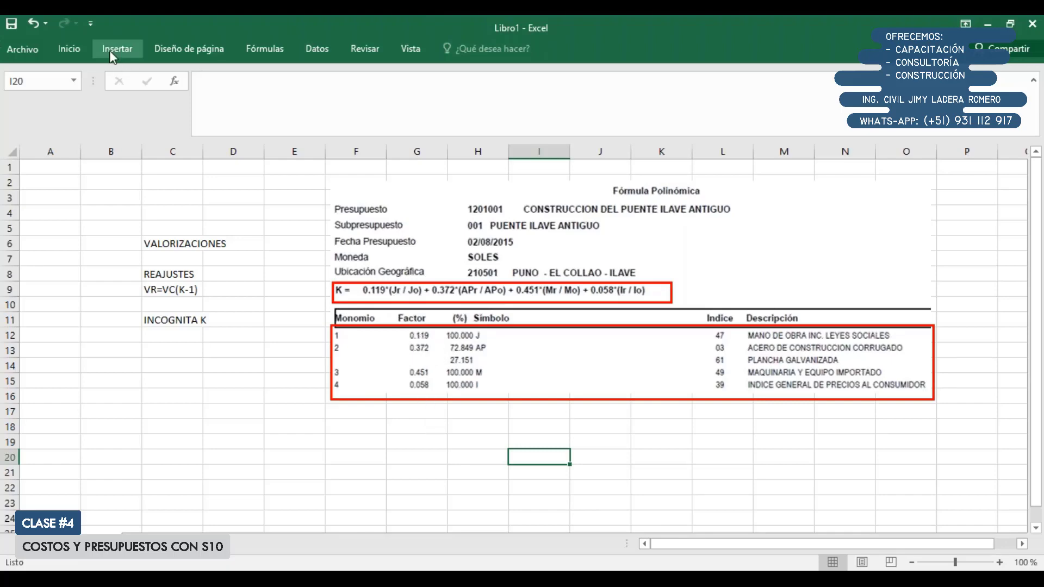
# Step: Draw a curved arrow connector running from the Factor header in the image down to about cell G20
pyautogui.click(128, 48)
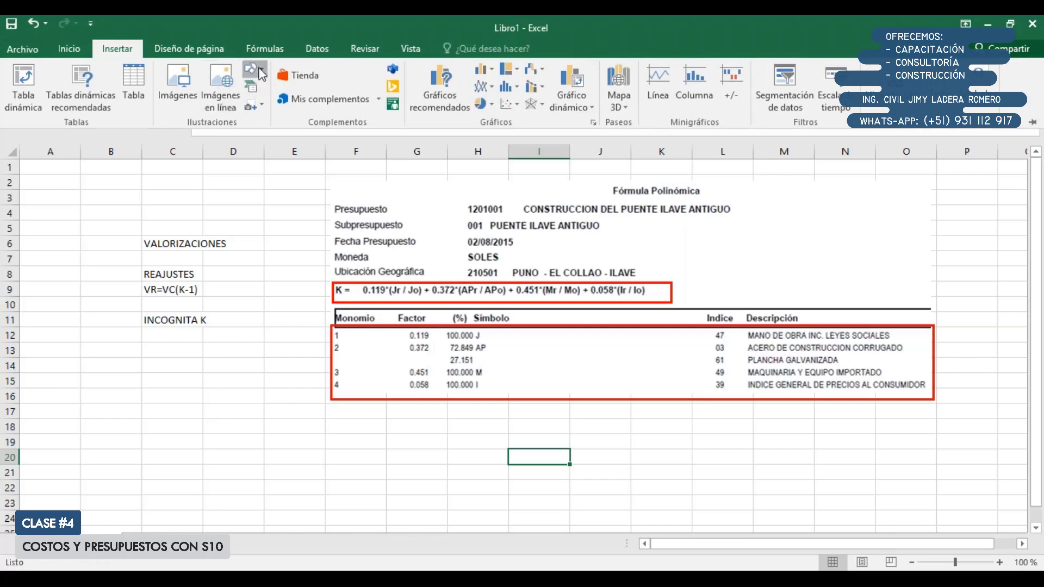
pyautogui.click(254, 69)
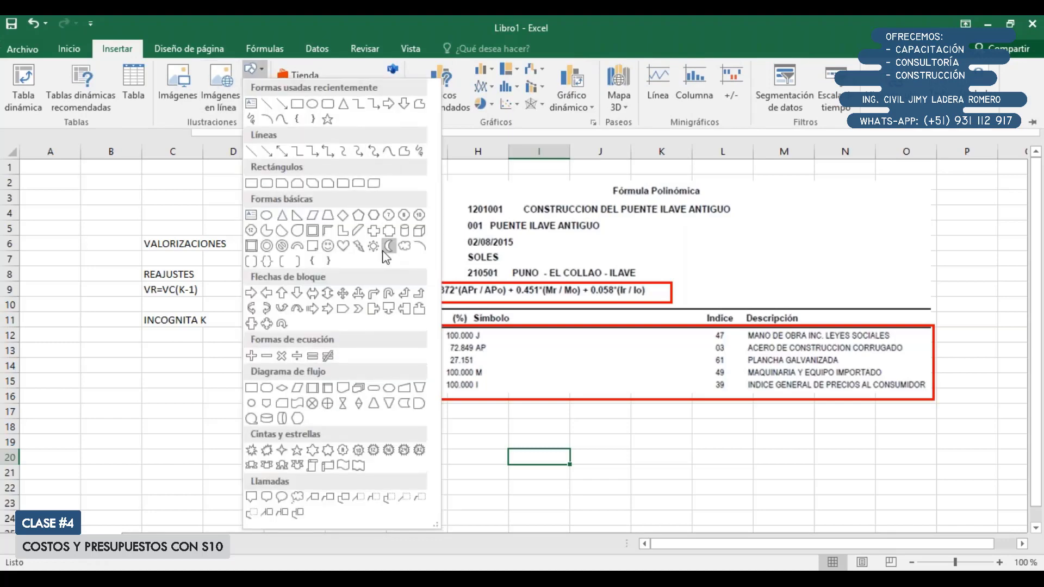
pyautogui.click(358, 151)
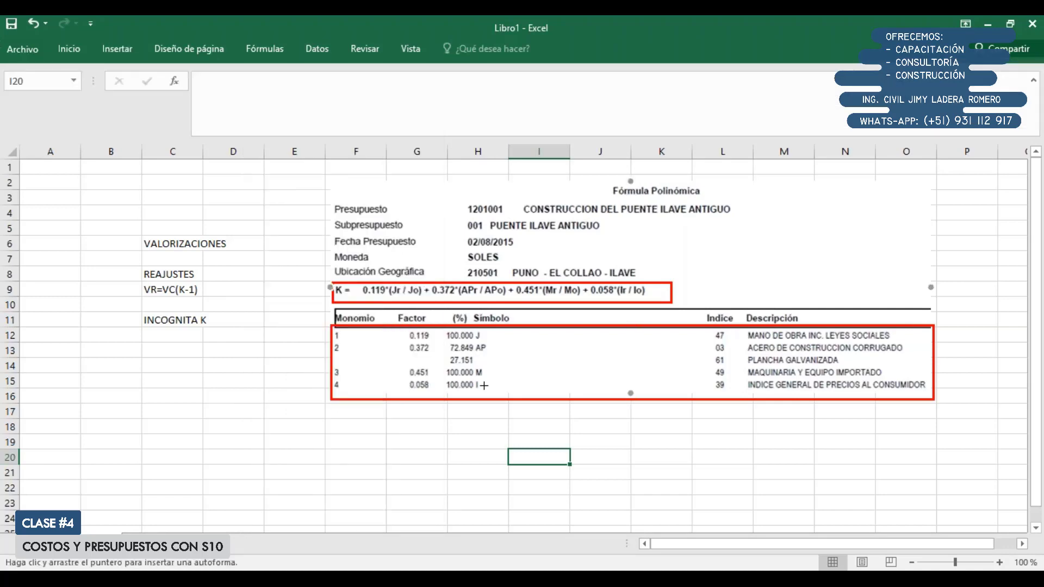
pyautogui.moveTo(465, 397); pyautogui.dragTo(393, 322)
pyautogui.moveTo(398, 395); pyautogui.dragTo(400, 458)
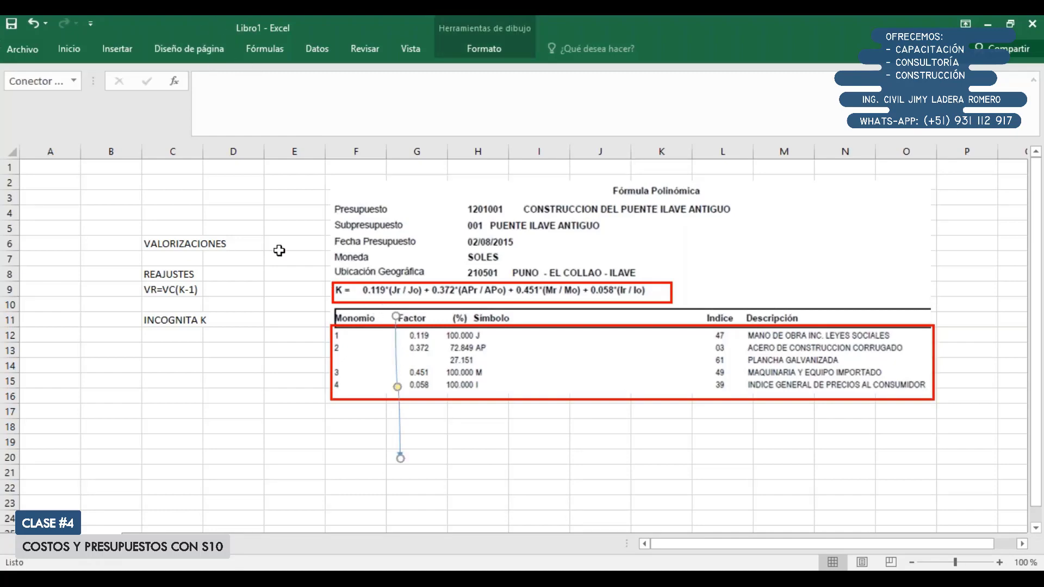
# Step: Give the curved arrow connector a red outline
pyautogui.click(470, 52)
pyautogui.click(397, 87)
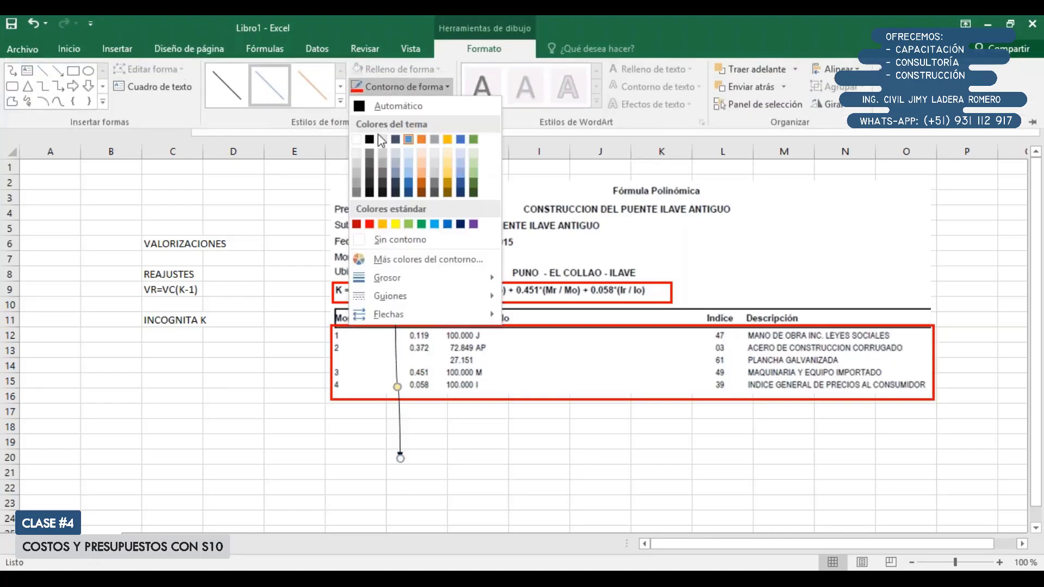
pyautogui.click(371, 227)
pyautogui.click(461, 462)
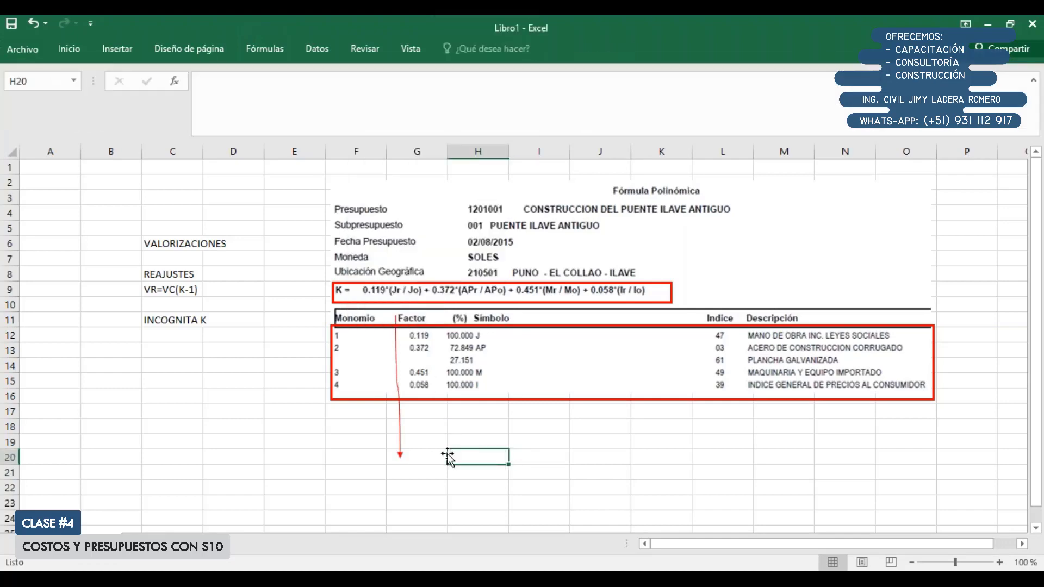
# Step: Enter the label "Coeficiente de Incidencia" in cell G21
pyautogui.click(424, 470)
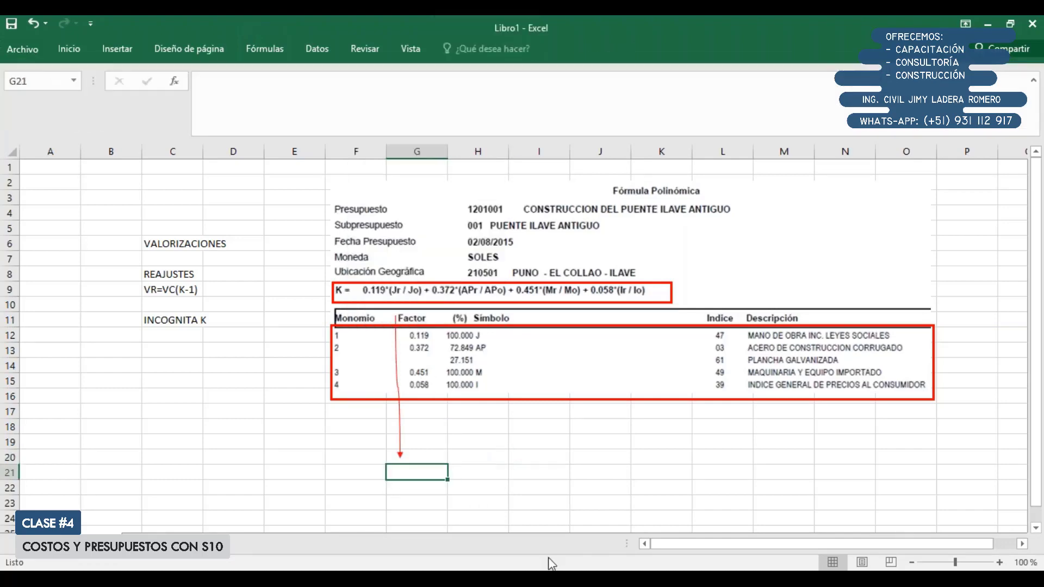
pyautogui.write('Co')
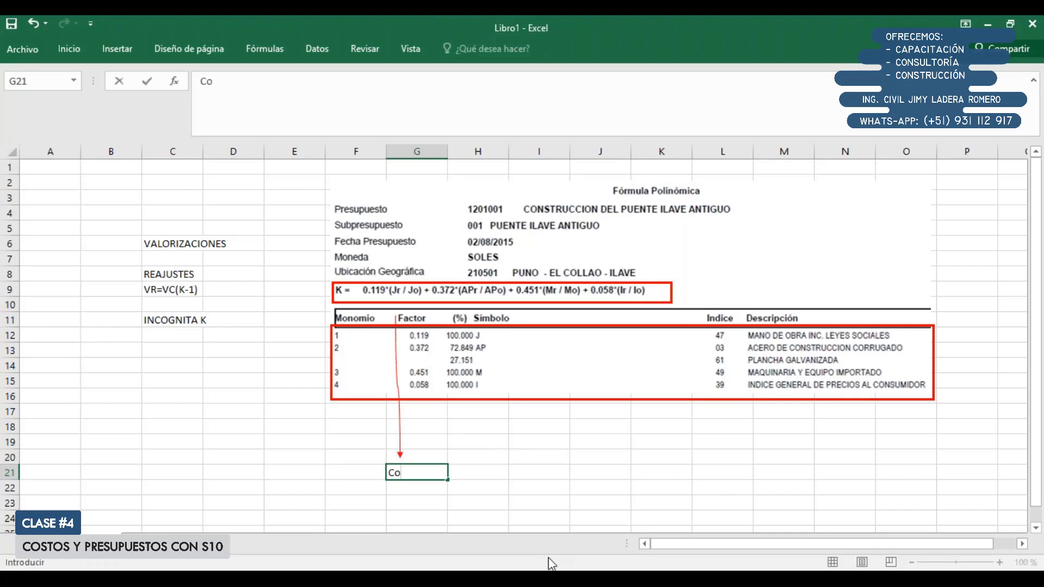
pyautogui.write('eficiente de Incidencia')
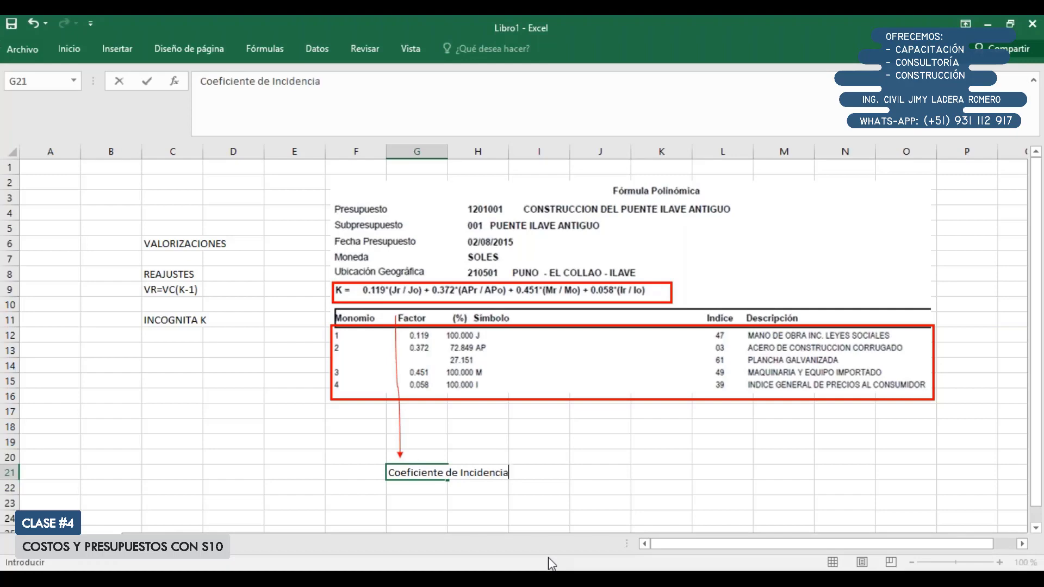
pyautogui.press('Return')
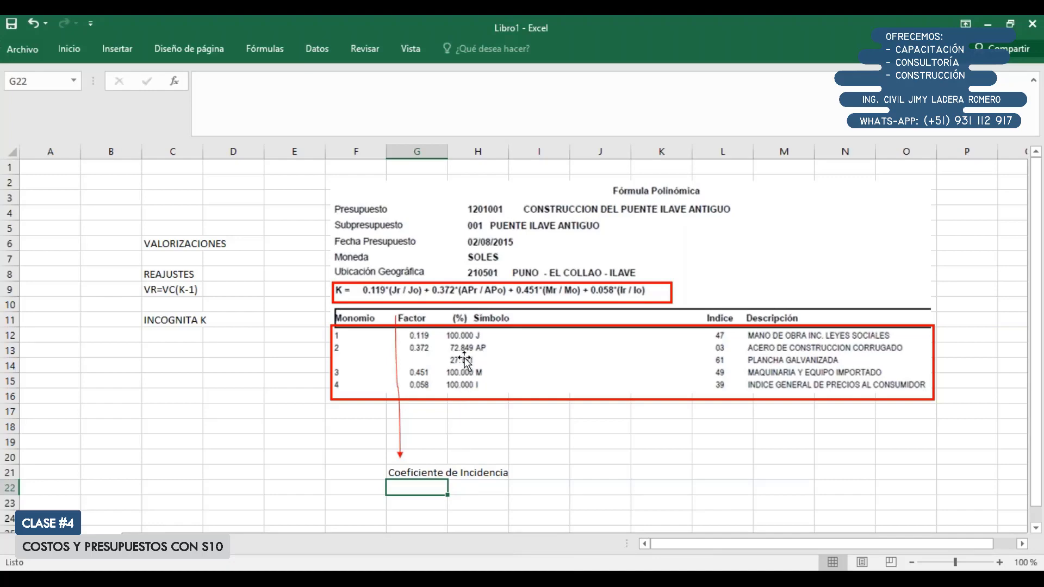
# Step: Shrink the red table frame to enclose only the Factor column and reroute the arrow from its lower edge to the Coeficiente de Incidencia label
pyautogui.click(425, 401)
pyautogui.moveTo(330, 356); pyautogui.dragTo(384, 344)
pyautogui.moveTo(987, 350); pyautogui.dragTo(413, 400)
pyautogui.click(396, 318)
pyautogui.moveTo(396, 316); pyautogui.dragTo(408, 402)
pyautogui.moveTo(400, 455); pyautogui.dragTo(382, 475)
pyautogui.click(584, 473)
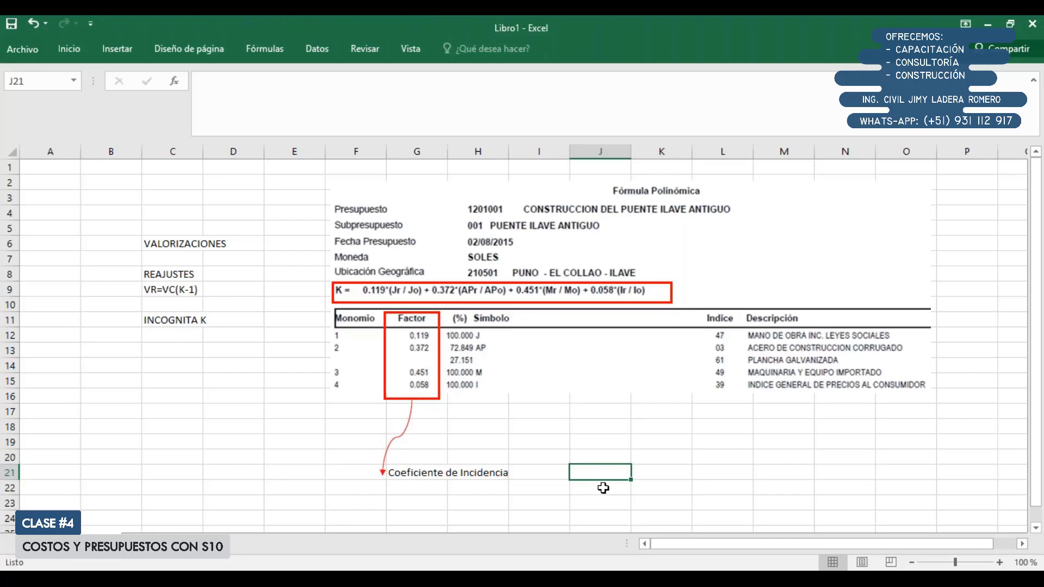
# Step: Enter the explanation "Participacion del monomio (recurso) dentro del presupuesto" in cell G22
pyautogui.click(413, 493)
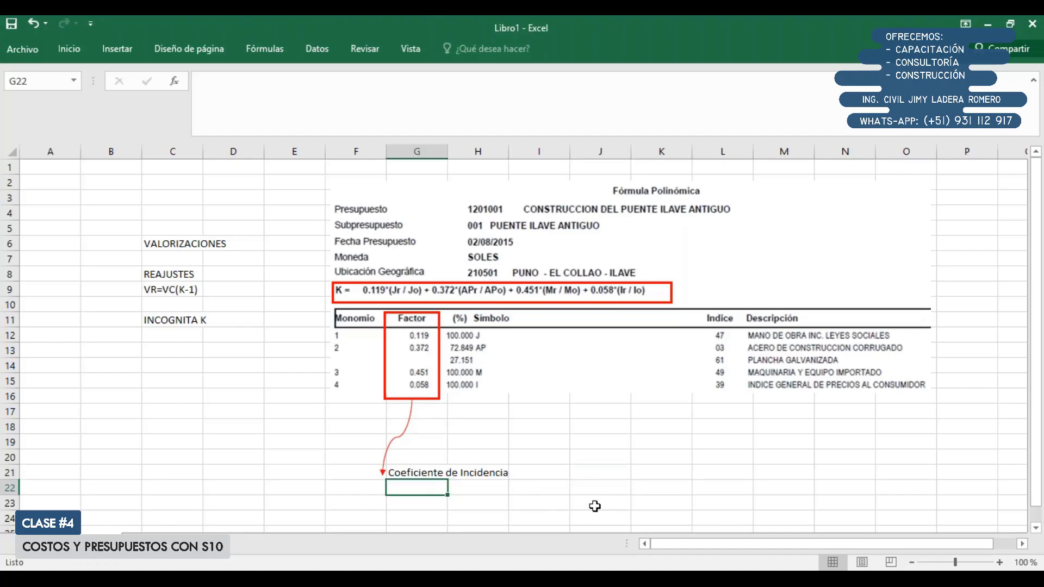
pyautogui.write('Partici')
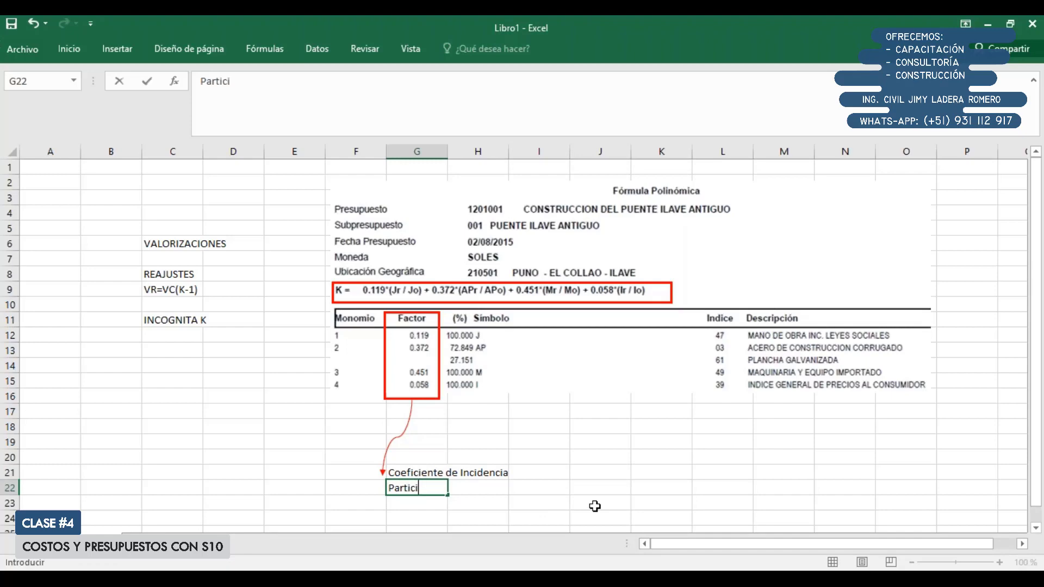
pyautogui.write('pacion del')
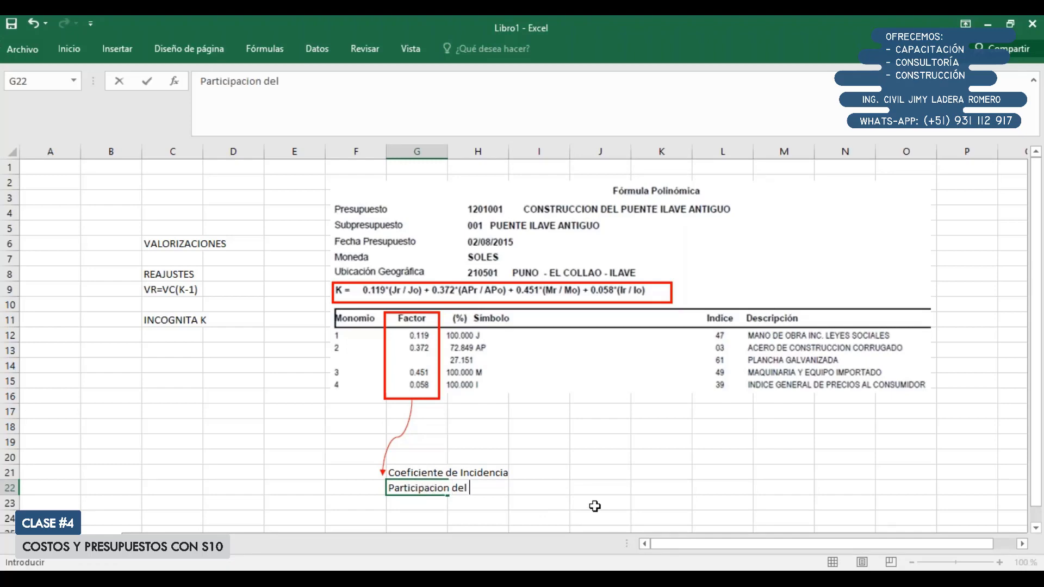
pyautogui.write(' monomio dentro del presupuesto')
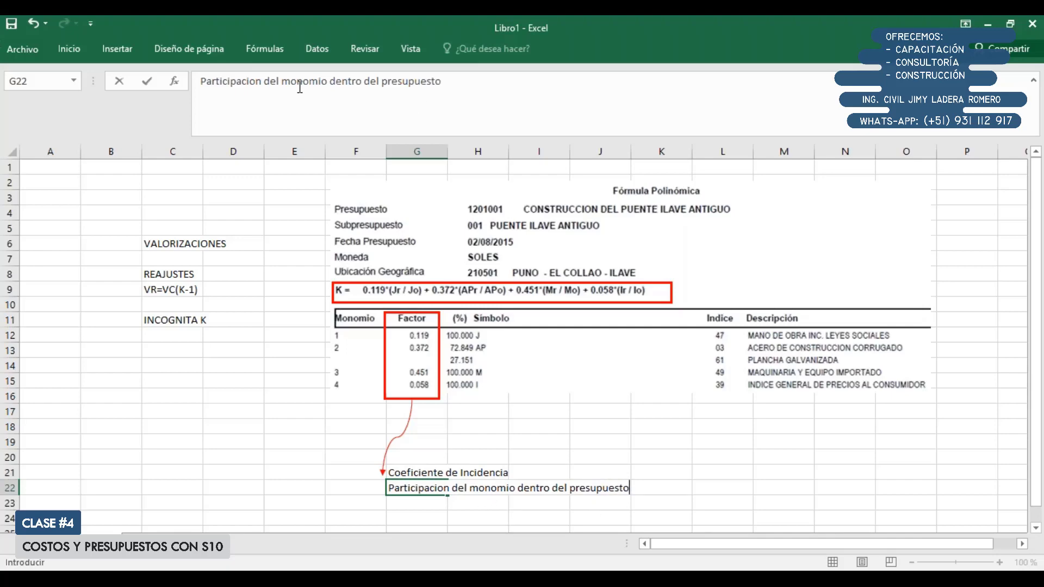
pyautogui.click(331, 79)
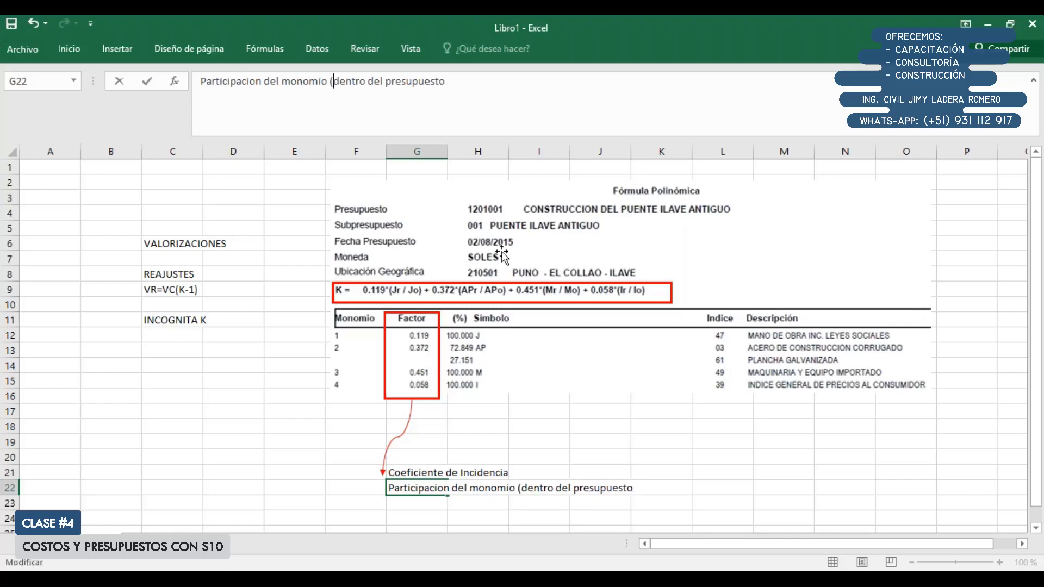
pyautogui.write('(recurso)')
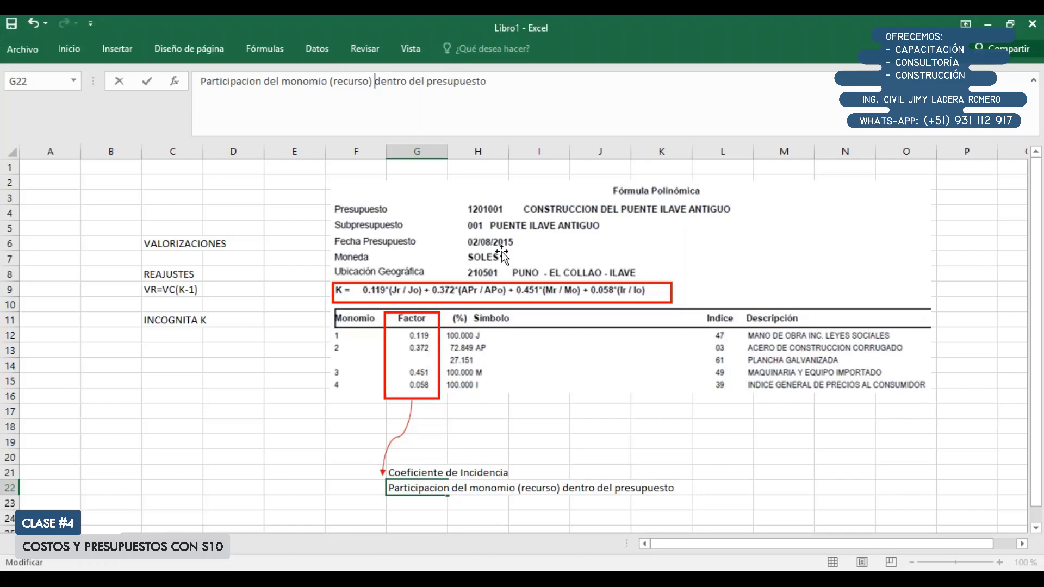
pyautogui.press('Escape')
pyautogui.press('Return')
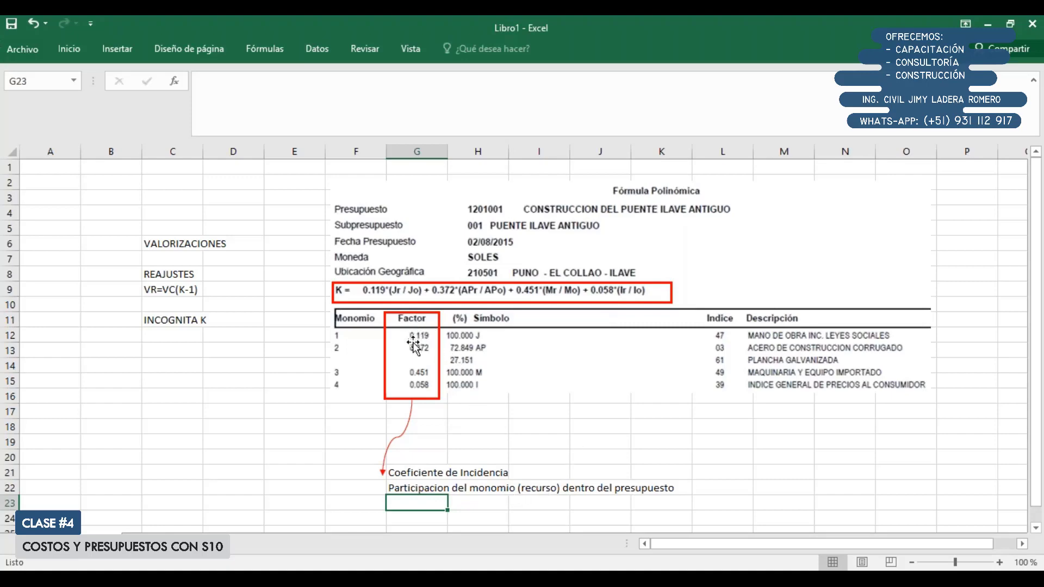
# Step: Make the "Coeficiente de Incidencia" label in G21 bold
pyautogui.click(409, 474)
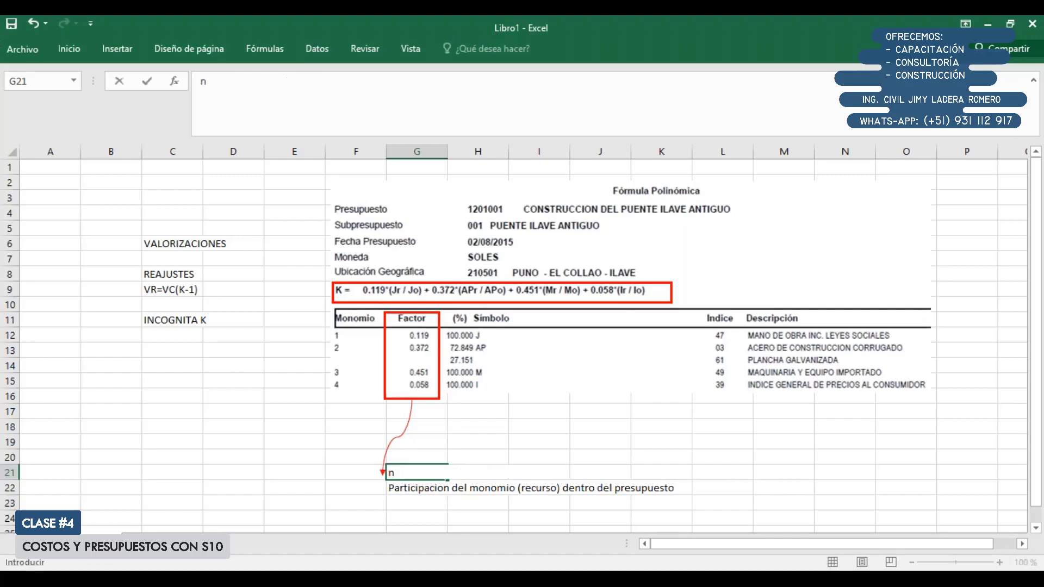
pyautogui.hotkey('ctrl', 'n')
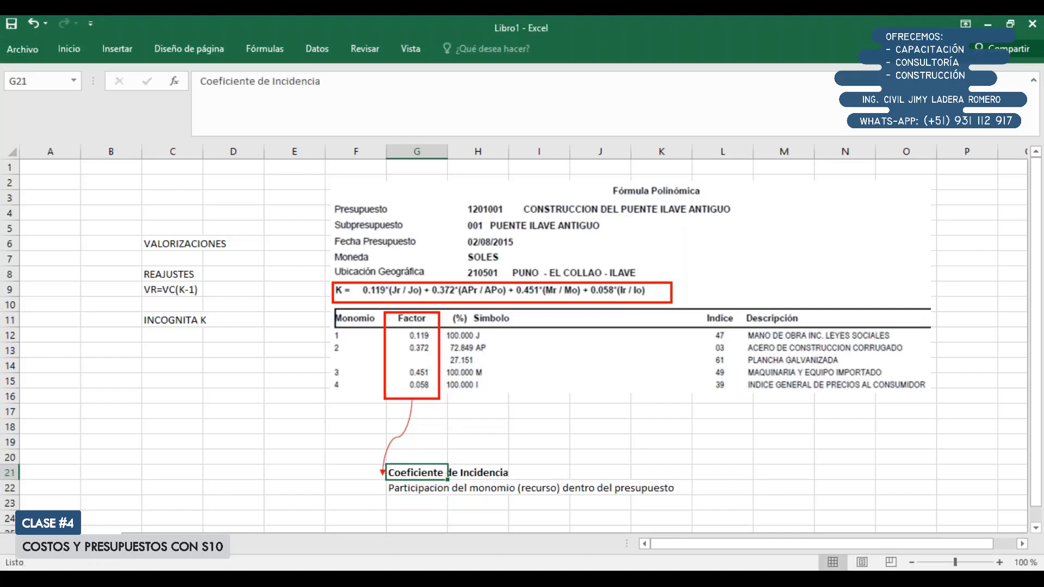
pyautogui.click(443, 516)
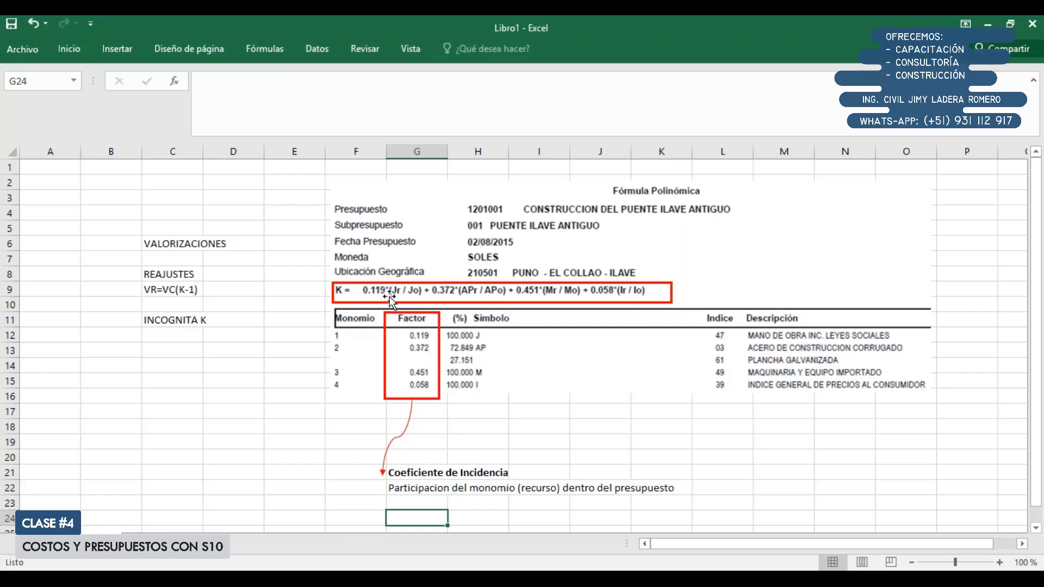
# Step: Append "(F.Polinomica)" to the end of the explanation in cell G22
pyautogui.click(431, 492)
pyautogui.click(528, 82)
pyautogui.write('(')
pyautogui.write('F.')
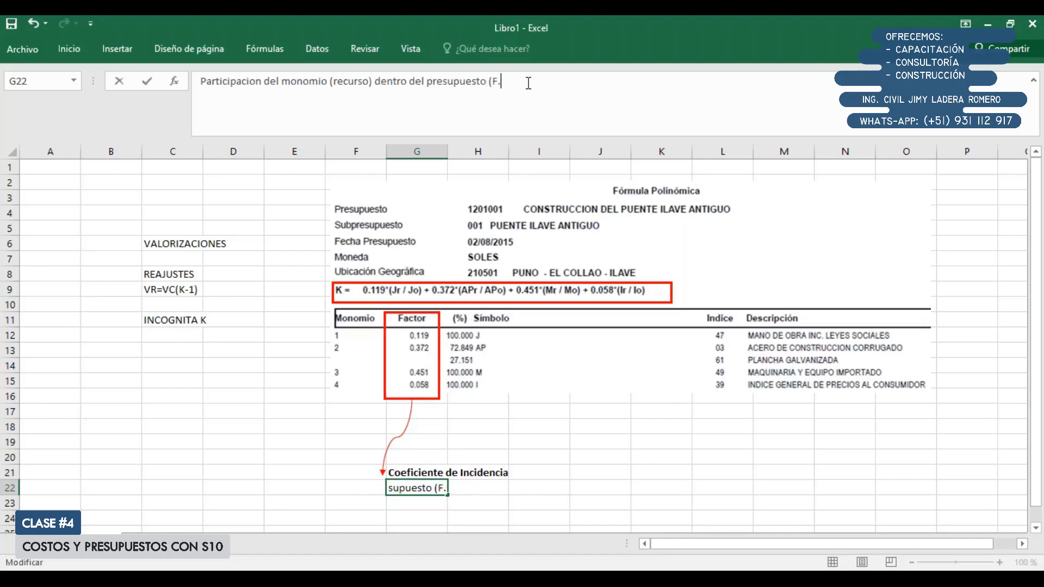
pyautogui.write('Polinomic)')
pyautogui.press('Return')
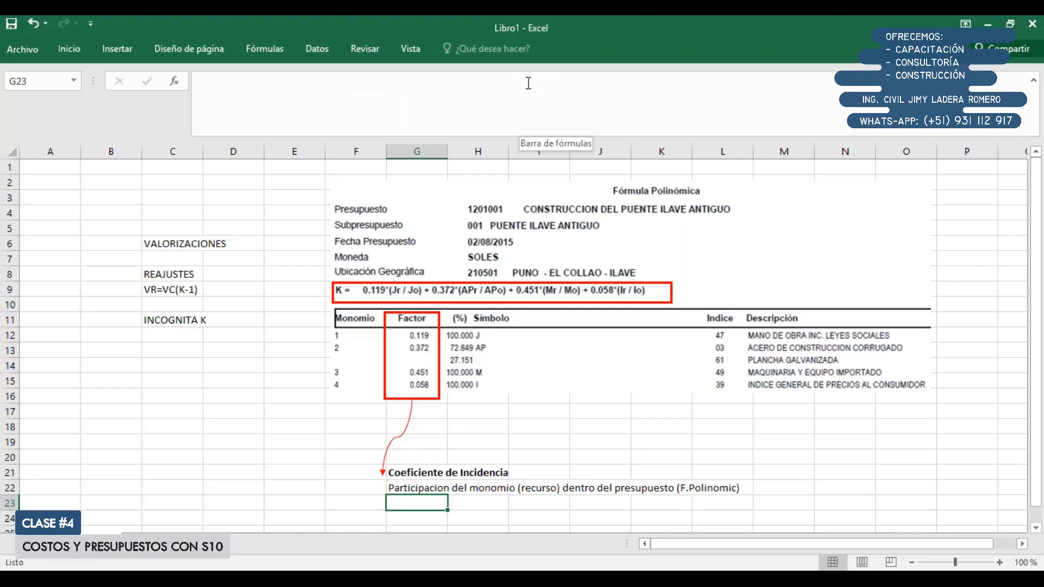
pyautogui.click(416, 489)
pyautogui.click(564, 116)
pyautogui.write('a')
pyautogui.click(660, 441)
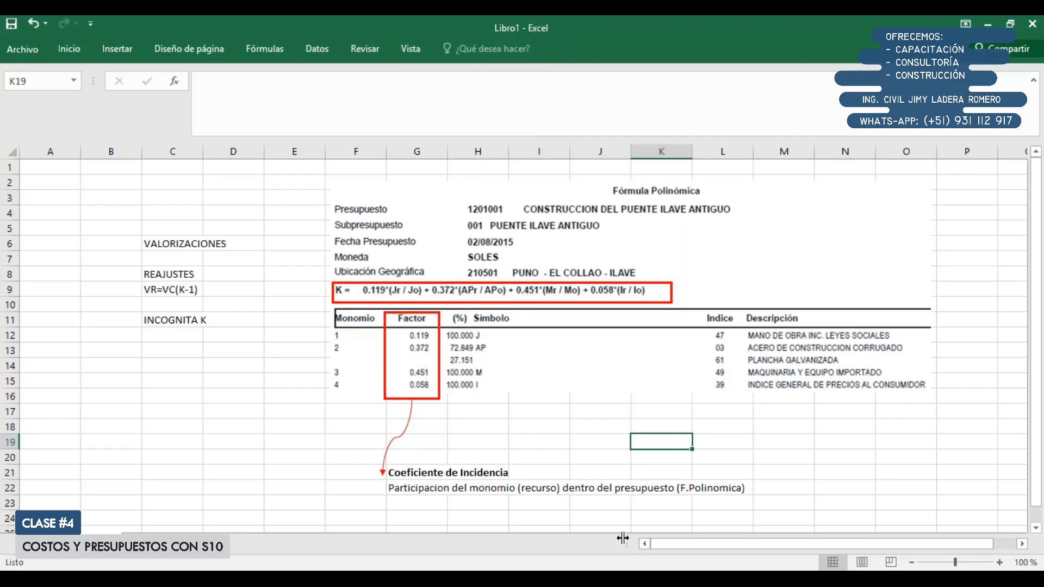
# Step: Enter the list of factors "0.119, 0.372,0.451,0.058=1" in cell G23
pyautogui.click(433, 508)
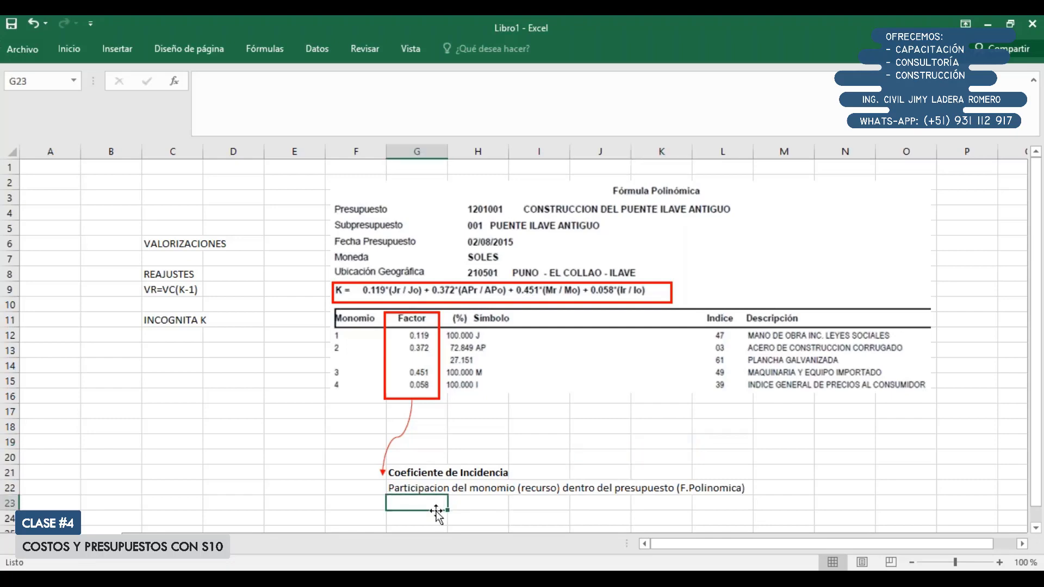
pyautogui.write('0.119')
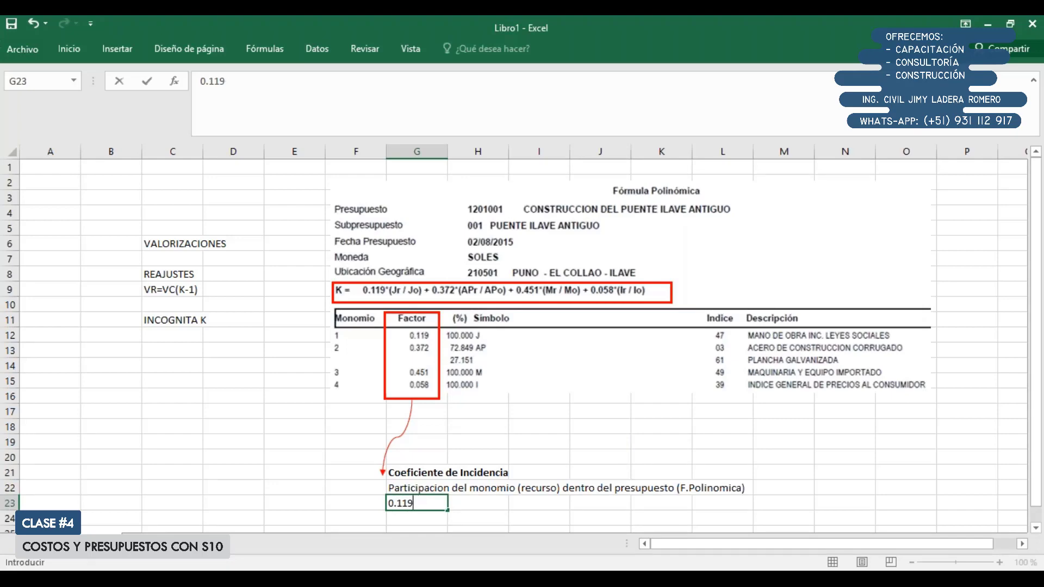
pyautogui.write(', 0.372,0.451')
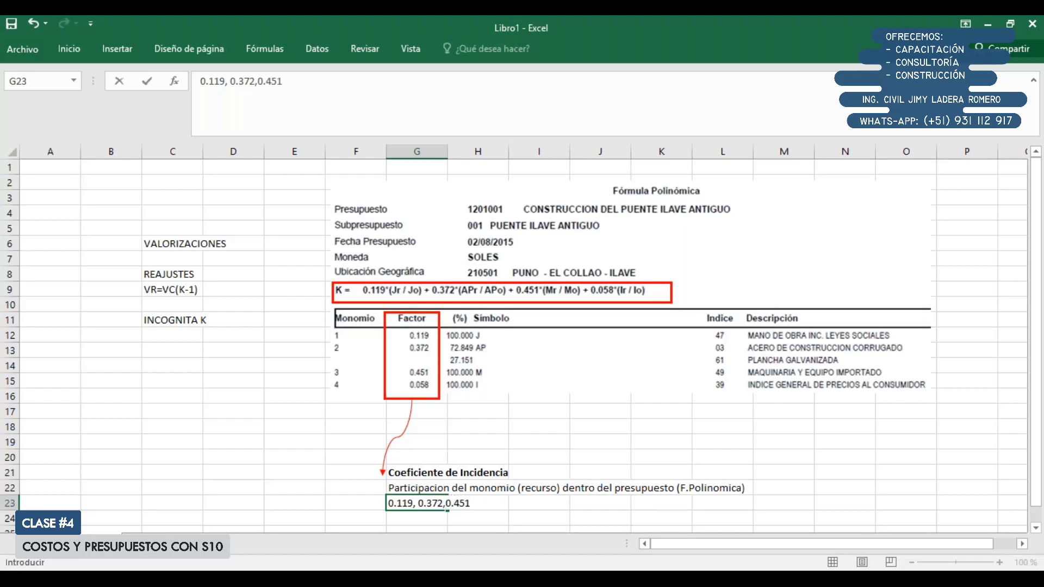
pyautogui.write(',0.058=1')
pyautogui.press('Return')
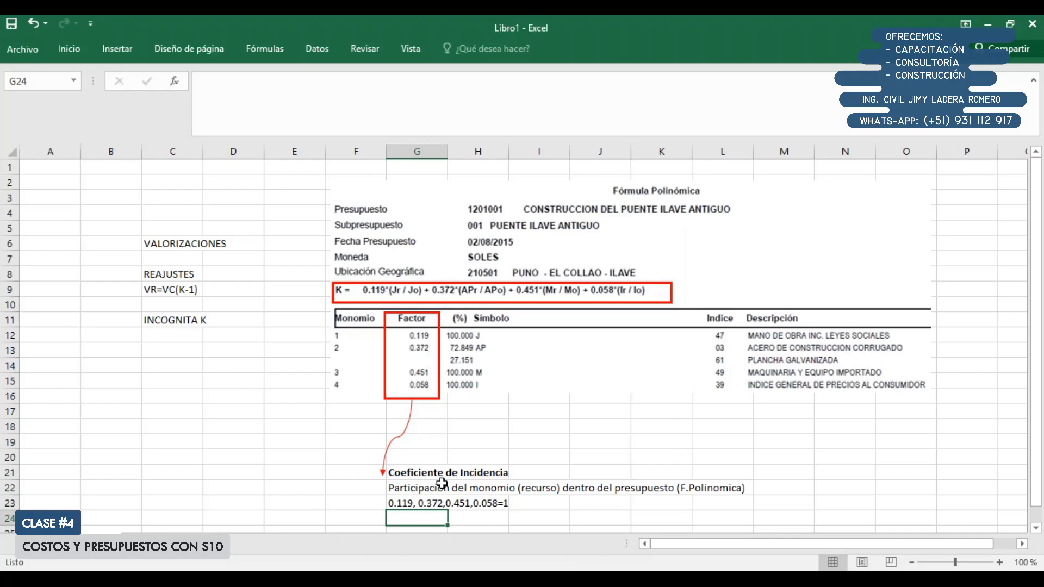
# Step: Duplicate the red Factor frame and fit the copy around the (%) column
pyautogui.scroll(-1, 517, 514)
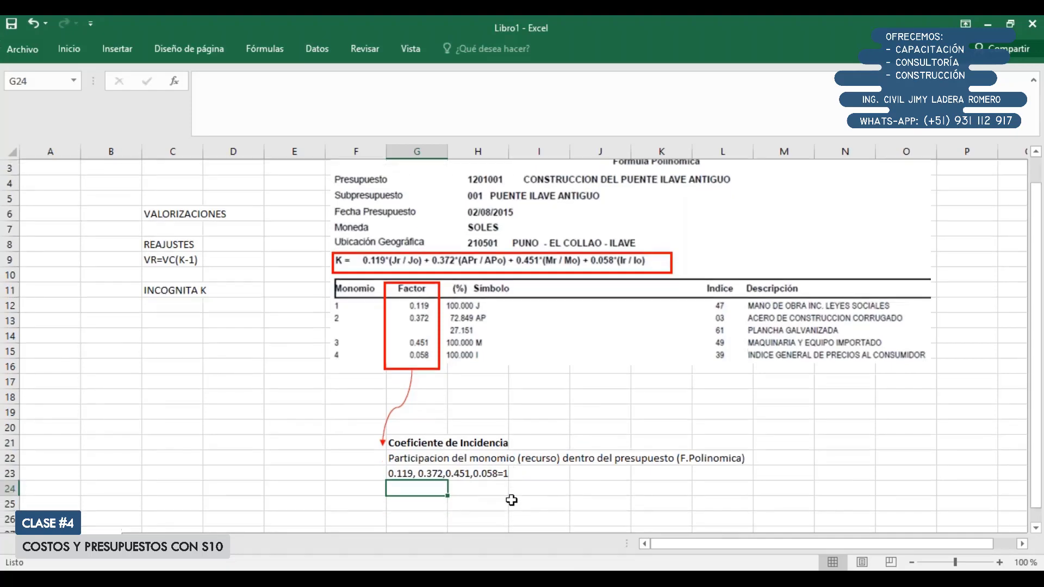
pyautogui.click(438, 304)
pyautogui.hotkey('ctrl', 'v')
pyautogui.moveTo(449, 343); pyautogui.dragTo(487, 309)
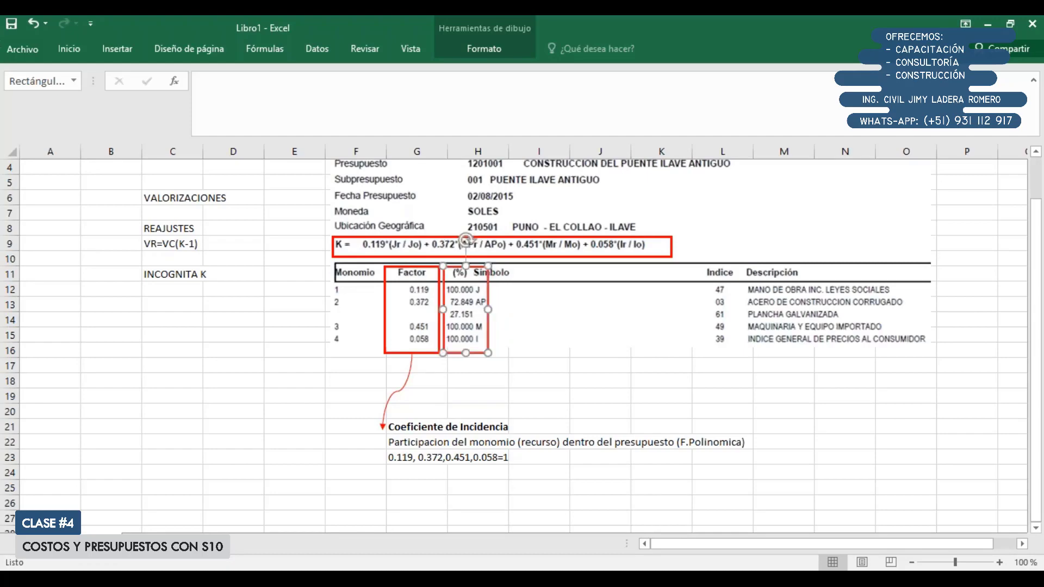
# Step: Duplicate the red curved arrow and run the copy from below the (%) frame to the edge of cell I19
pyautogui.click(410, 381)
pyautogui.hotkey('ctrl', 'v')
pyautogui.moveTo(417, 389); pyautogui.dragTo(462, 379)
pyautogui.moveTo(439, 429); pyautogui.dragTo(503, 394)
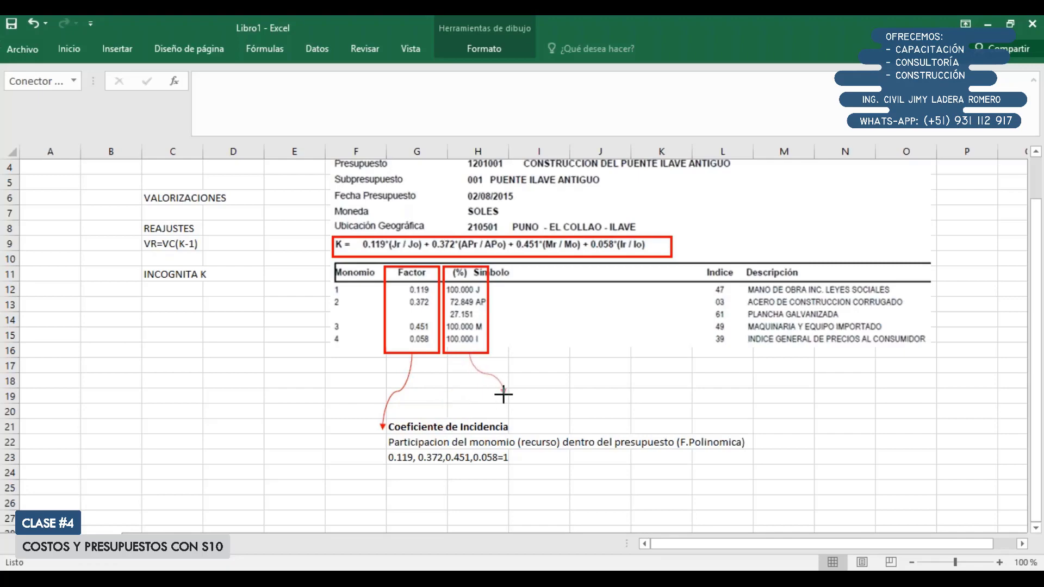
# Step: Enter the label "Porcentaje o Participacion" in cell I19
pyautogui.click(550, 395)
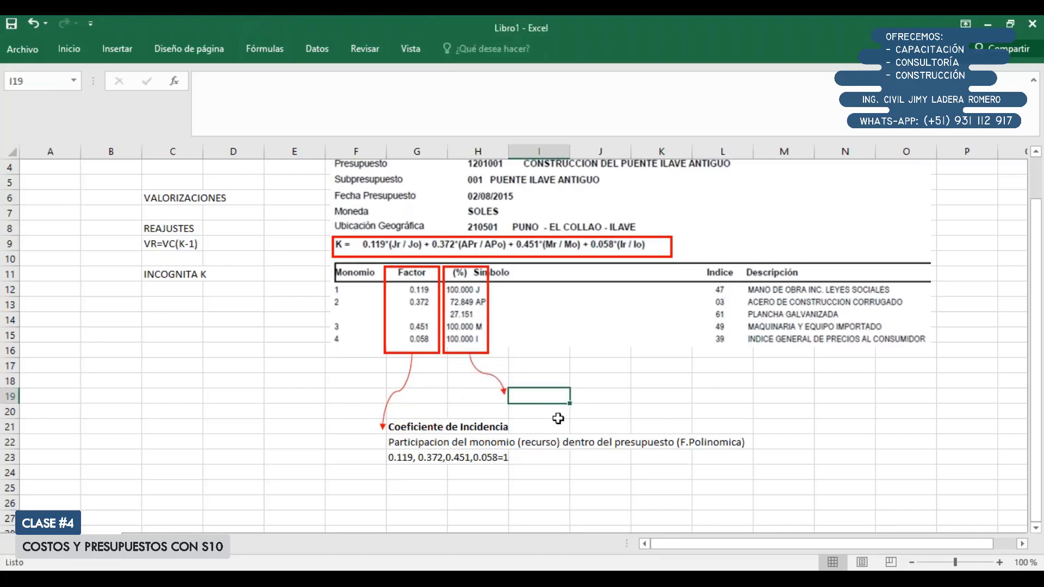
pyautogui.write('Porce')
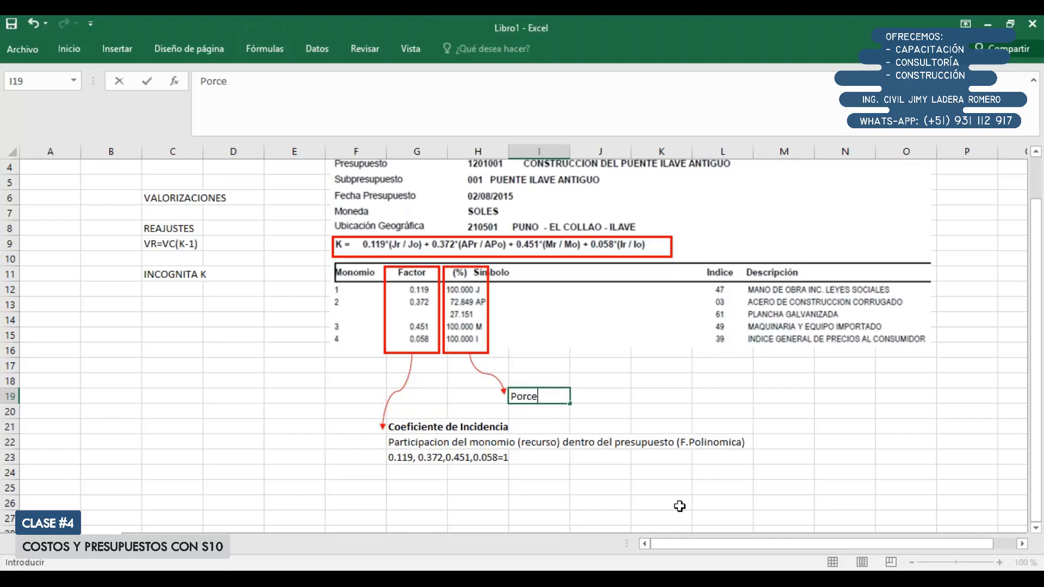
pyautogui.write('ntaje o Participacion')
pyautogui.press('Return')
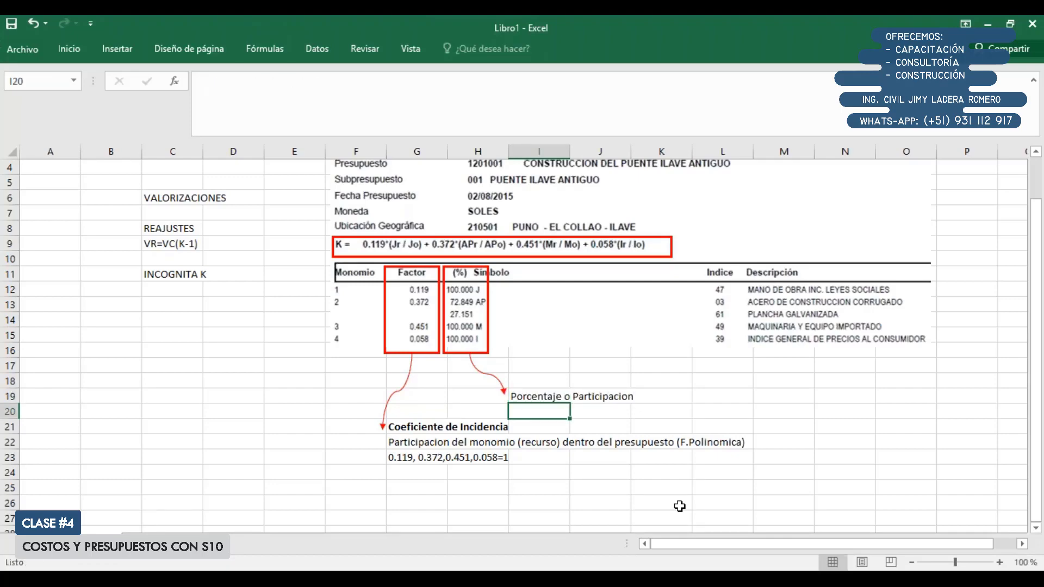
# Step: Raise the (%) arrow's tip to row 18 and move the "Porcentaje o Participacion" label to cell I18
pyautogui.click(501, 394)
pyautogui.moveTo(501, 396); pyautogui.dragTo(509, 377)
pyautogui.click(524, 396)
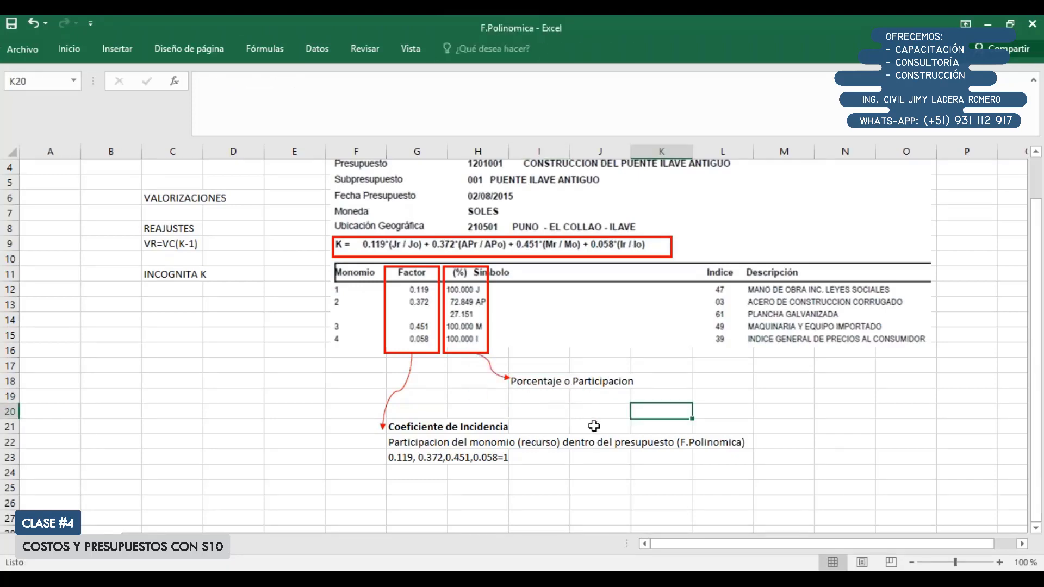
# Step: Make the "Porcentaje o Participacion" label in I18 bold and enter "Participacion del recurso" below it in I19
pyautogui.click(547, 384)
pyautogui.hotkey('ctrl', 'n')
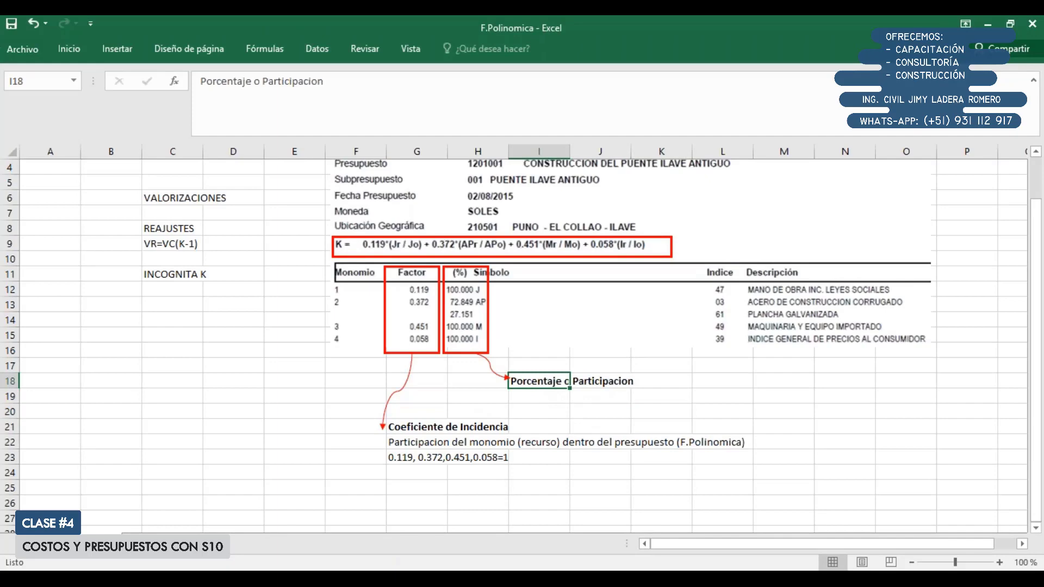
pyautogui.click(549, 397)
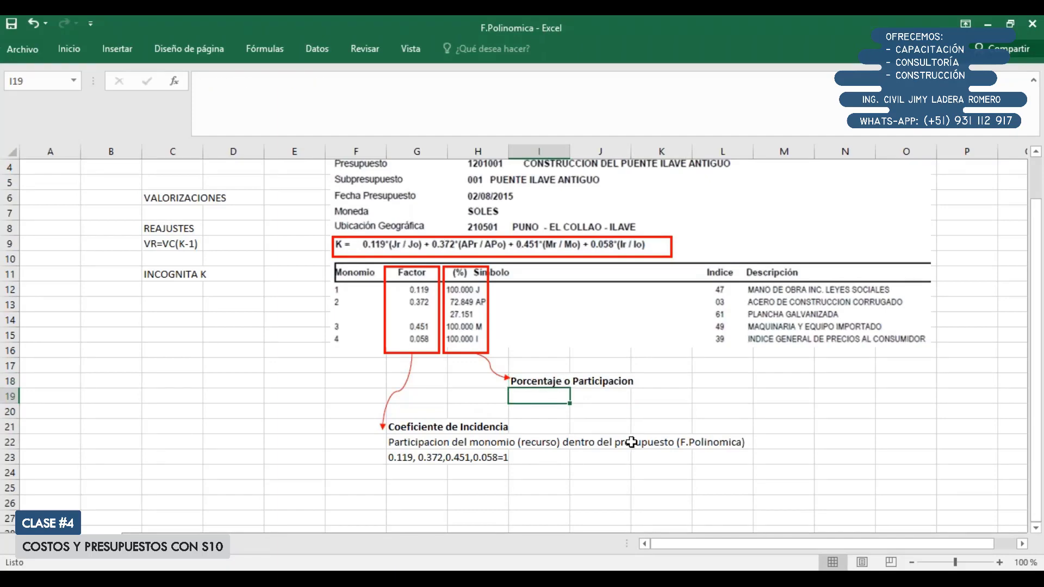
pyautogui.write('Partici')
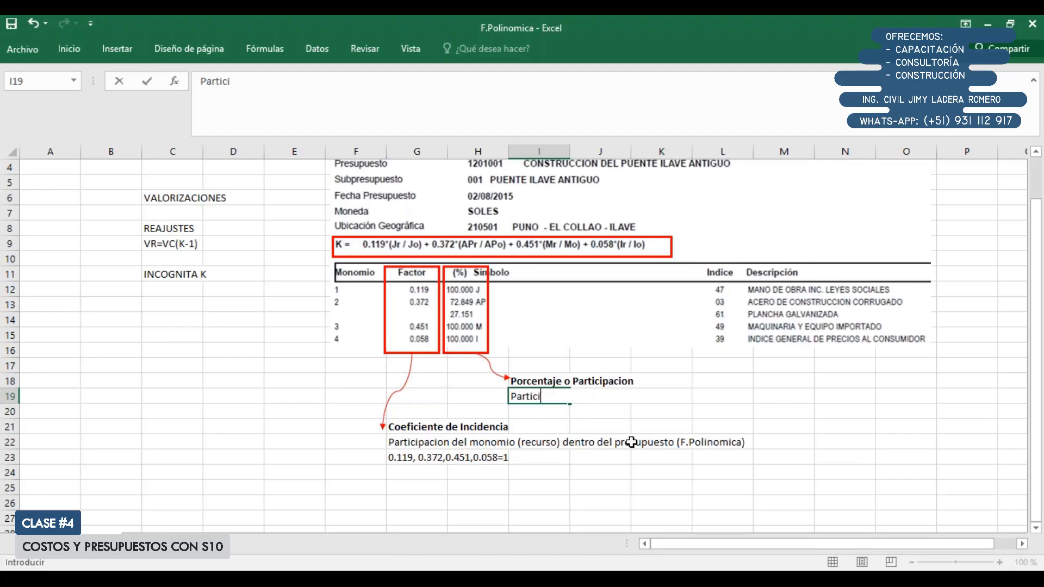
pyautogui.write('pacion de')
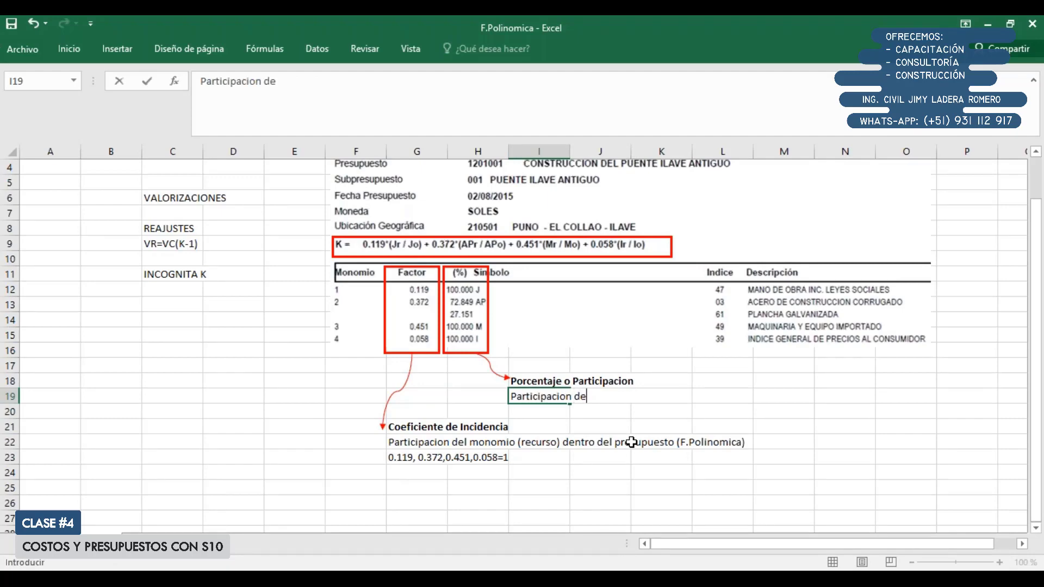
pyautogui.write('l recurso')
# Step: In the Coeficiente de Incidencia description in G22, replace "recurso" inside the parentheses with "J,AP,M,I"
pyautogui.click(401, 445)
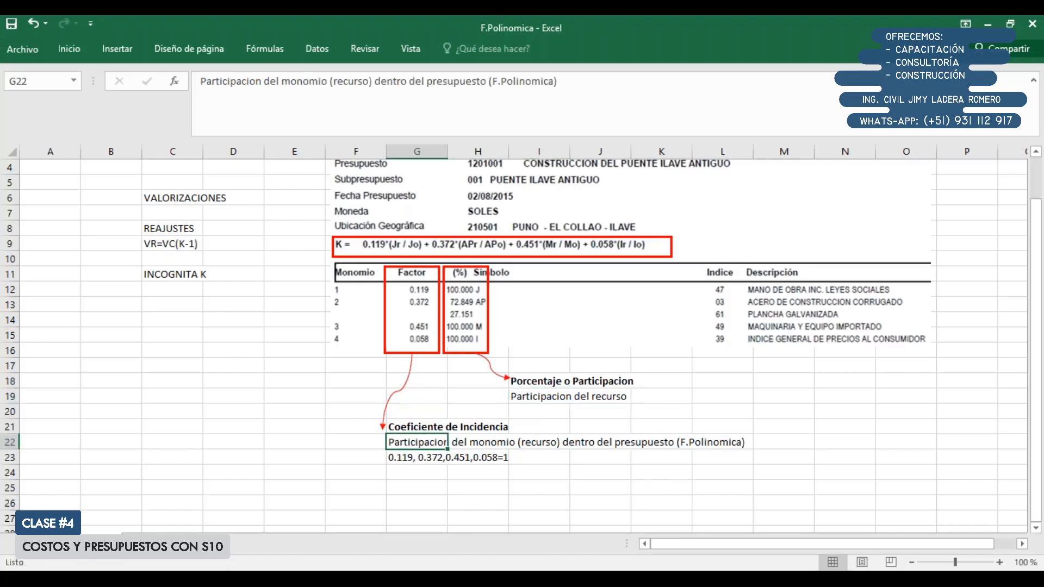
pyautogui.click(333, 81)
pyautogui.moveTo(333, 81); pyautogui.dragTo(373, 81)
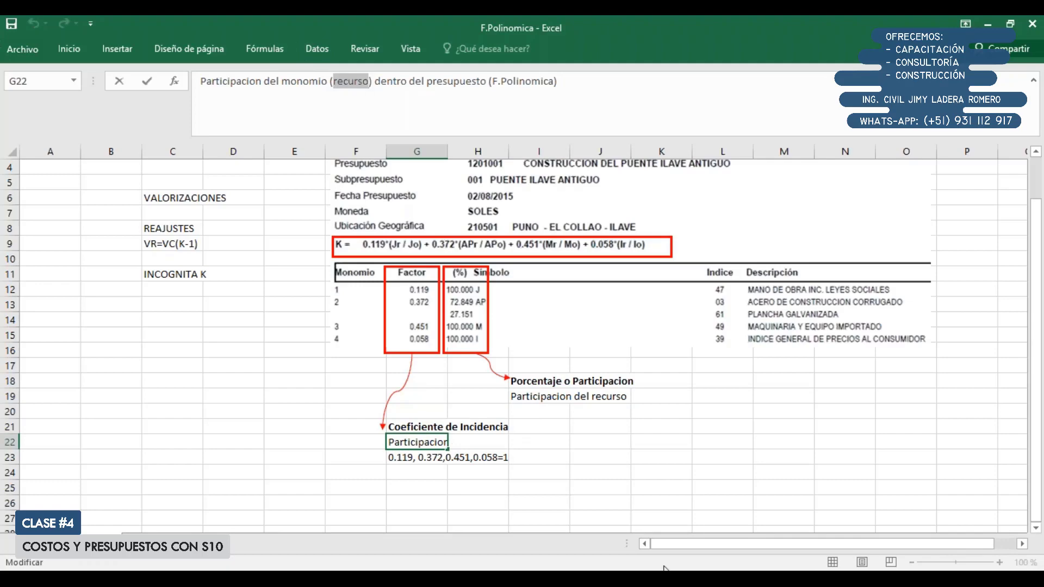
pyautogui.write('J')
pyautogui.write(',AP,')
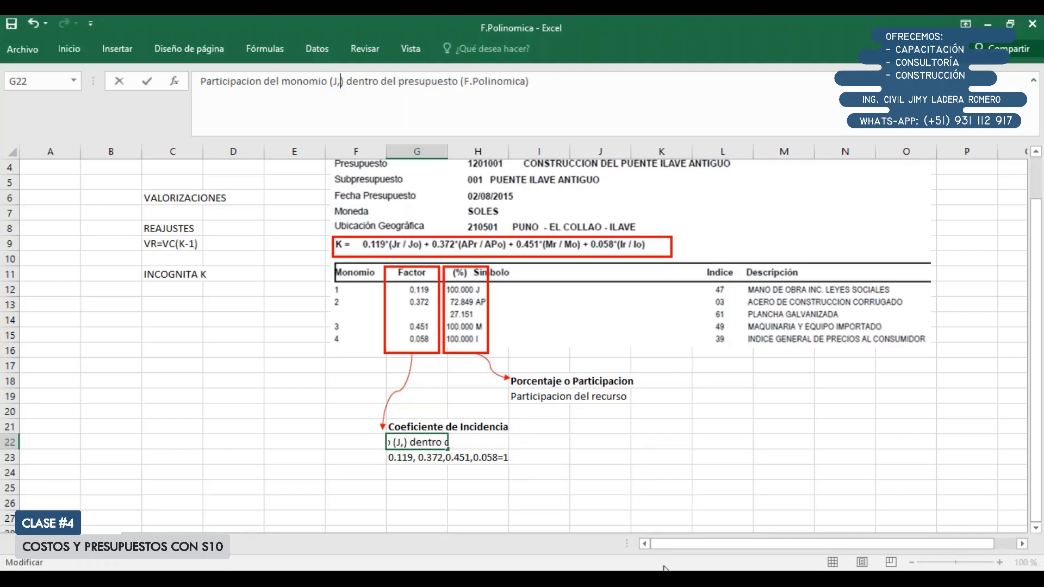
pyautogui.write('M,')
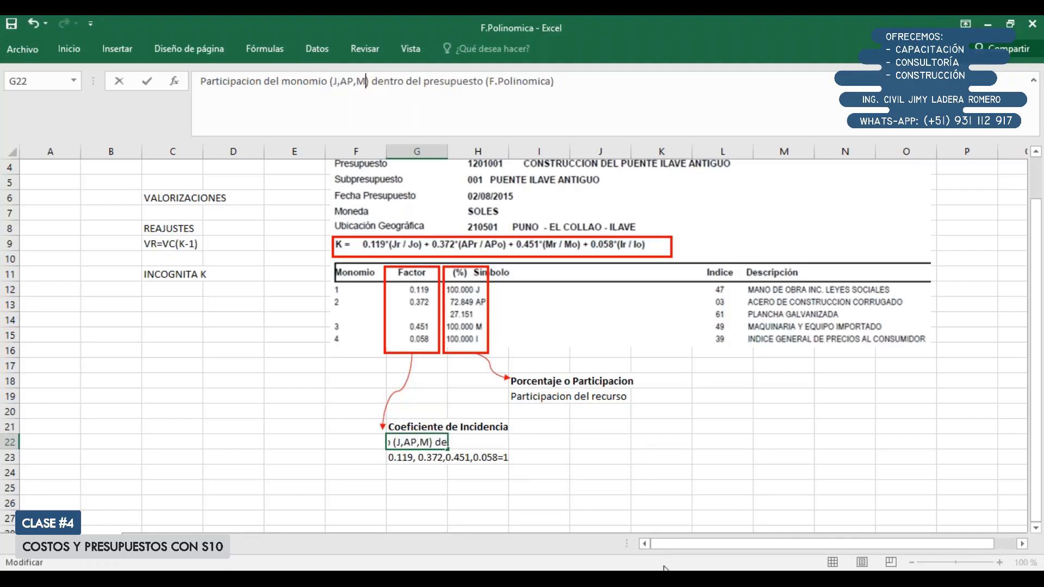
pyautogui.write('I')
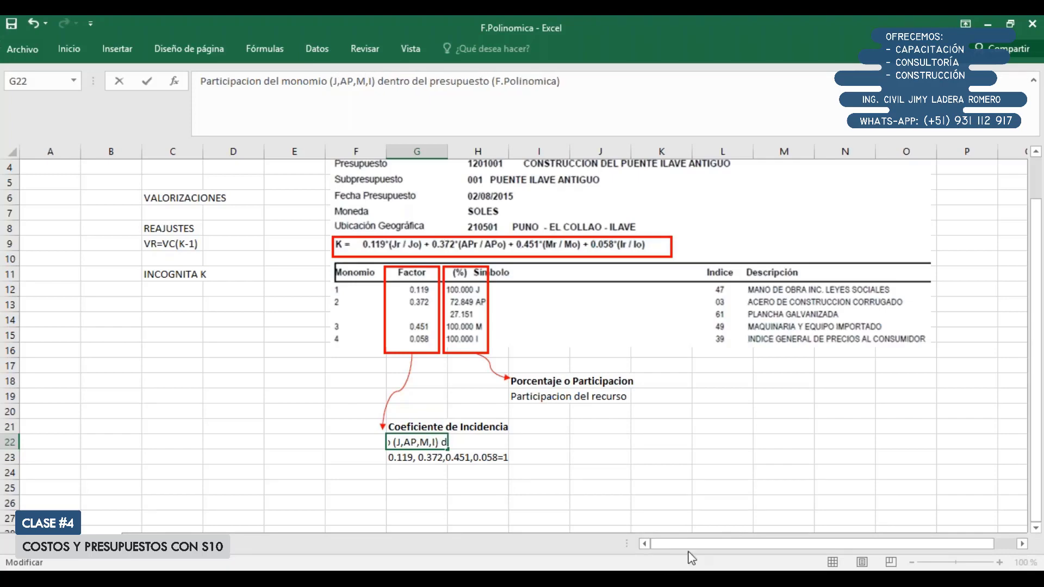
pyautogui.click(672, 451)
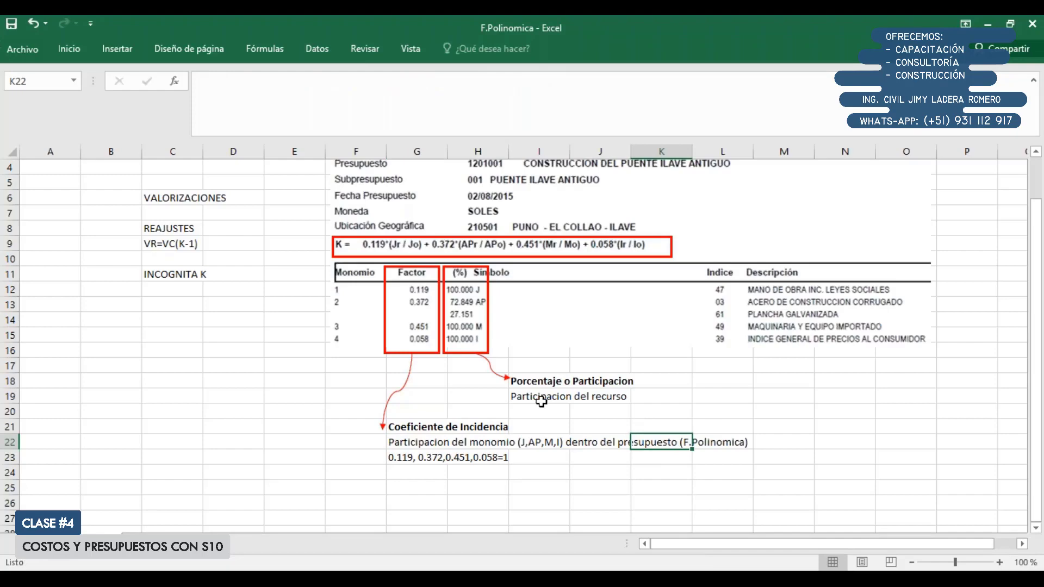
# Step: Extend the description in I19 to read "Participacion del recurso dentro del monomio"
pyautogui.click(577, 396)
pyautogui.click(361, 87)
pyautogui.write('dentro del ')
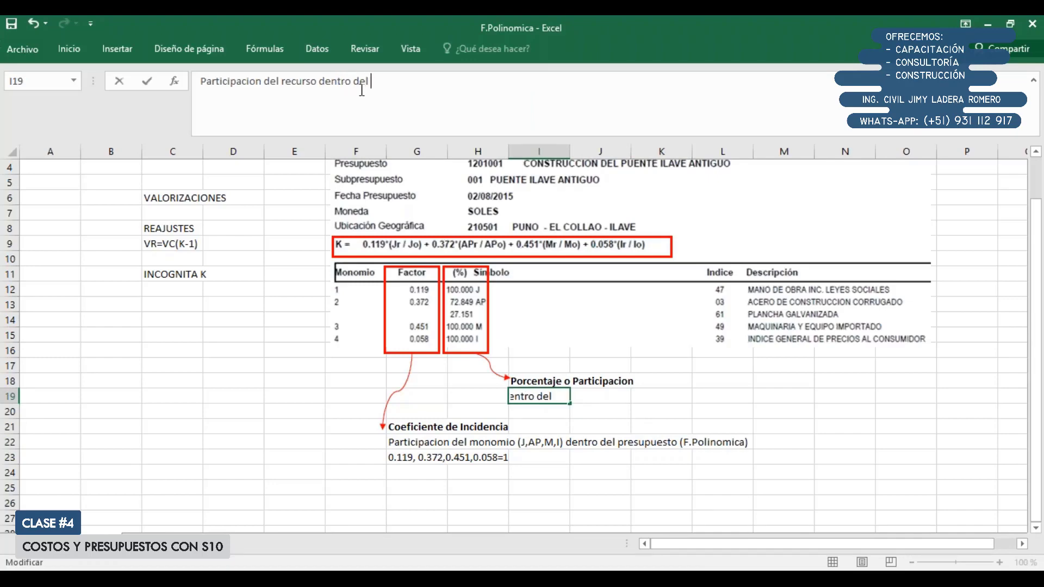
pyautogui.write('monomio')
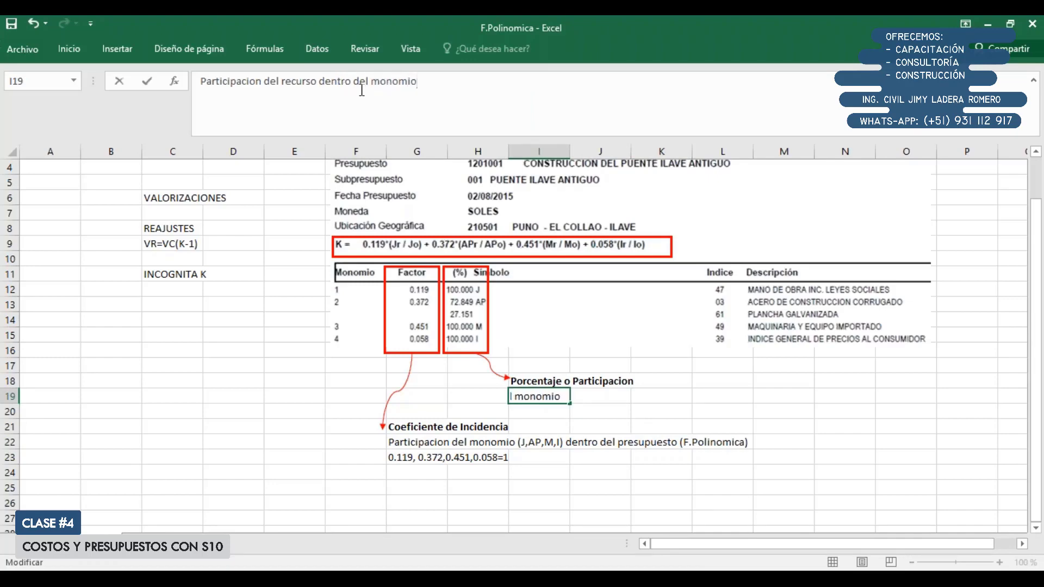
pyautogui.press('Return')
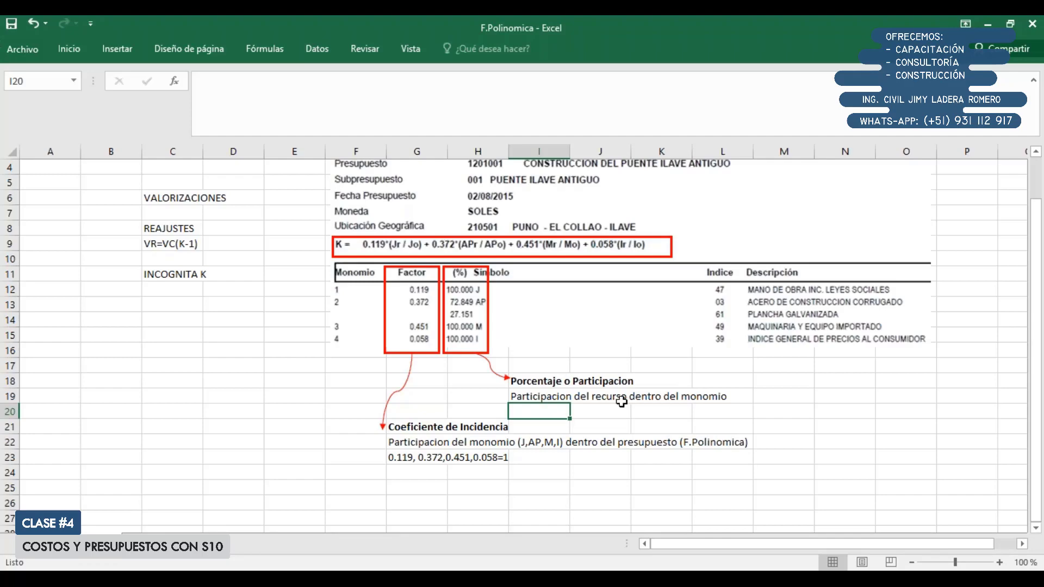
# Step: Move the block of notes from VALORIZACIONES to INCOGNITA K up three rows so it starts in C3
pyautogui.scroll(1, 624, 400)
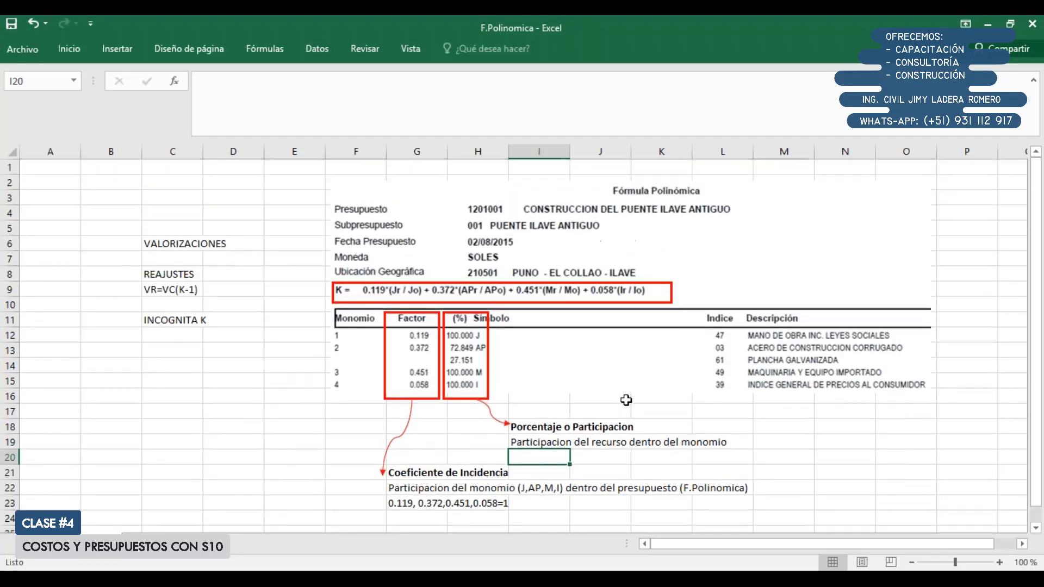
pyautogui.scroll(-1, 626, 400)
pyautogui.scroll(1, 381, 326)
pyautogui.moveTo(163, 243); pyautogui.dragTo(167, 319)
pyautogui.hotkey('ctrl', 'c')
pyautogui.press('Up')
pyautogui.press('Up')
pyautogui.press('Up')
pyautogui.hotkey('ctrl', 'v')
pyautogui.click(254, 333)
# Step: Make the VALORIZACIONES heading in C3 bold
pyautogui.click(146, 193)
pyautogui.hotkey('ctrl', 'n')
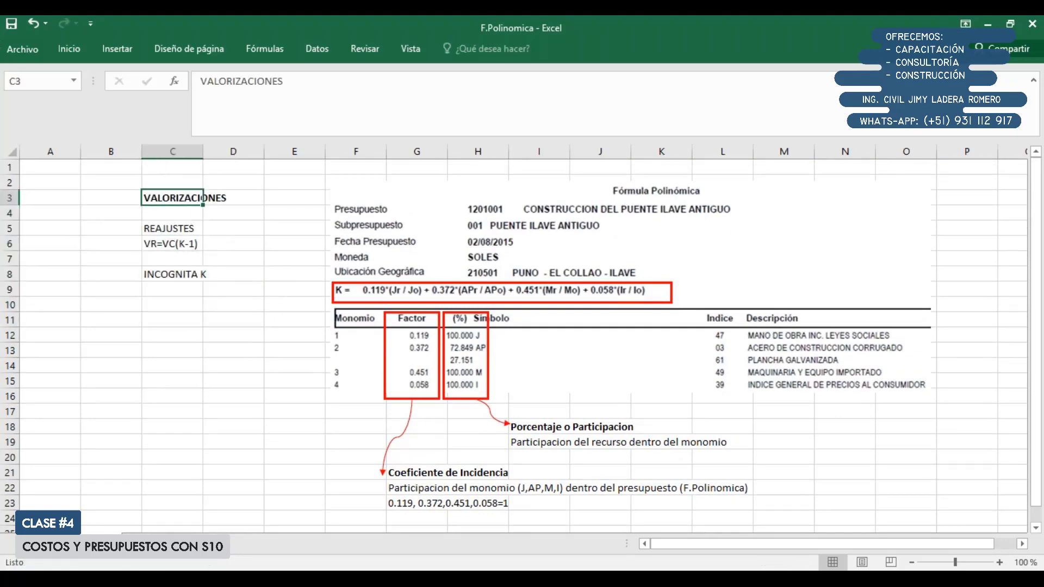
pyautogui.click(257, 324)
# Step: Format the INCOGNITA K note in C8 as bold red text
pyautogui.click(176, 276)
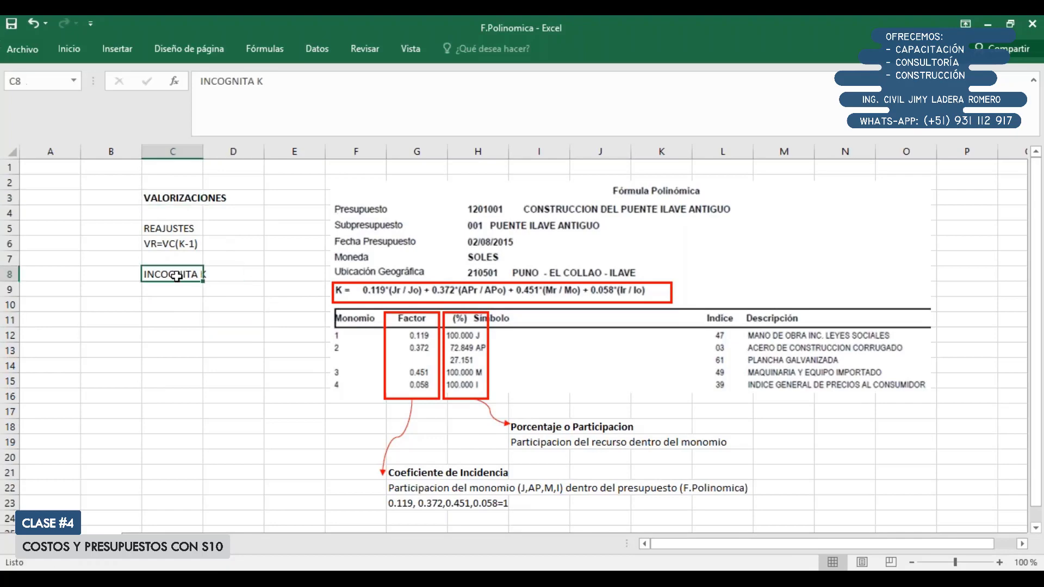
pyautogui.hotkey('ctrl', 'n')
pyautogui.click(69, 48)
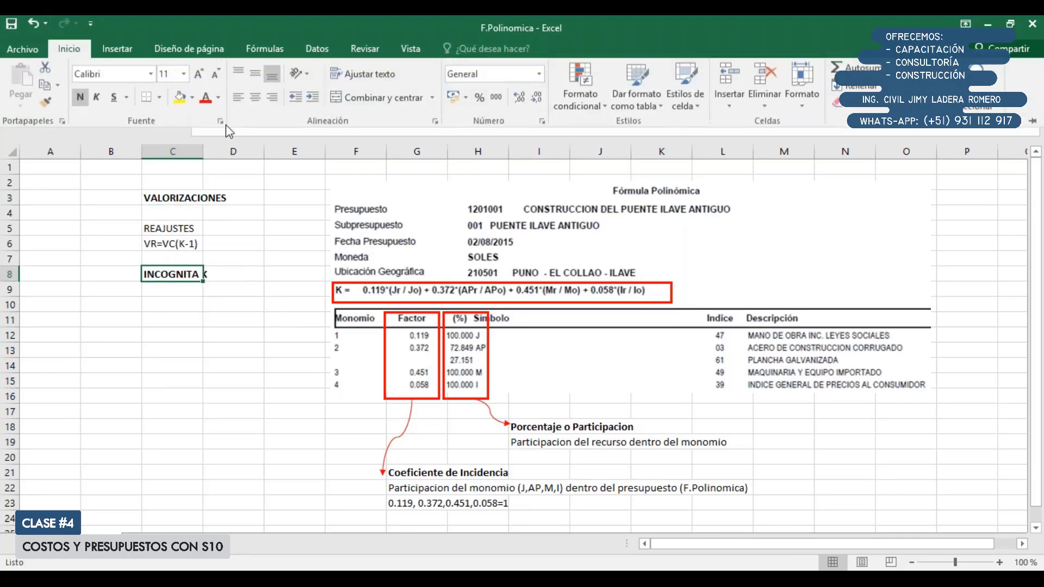
pyautogui.click(205, 99)
pyautogui.click(236, 454)
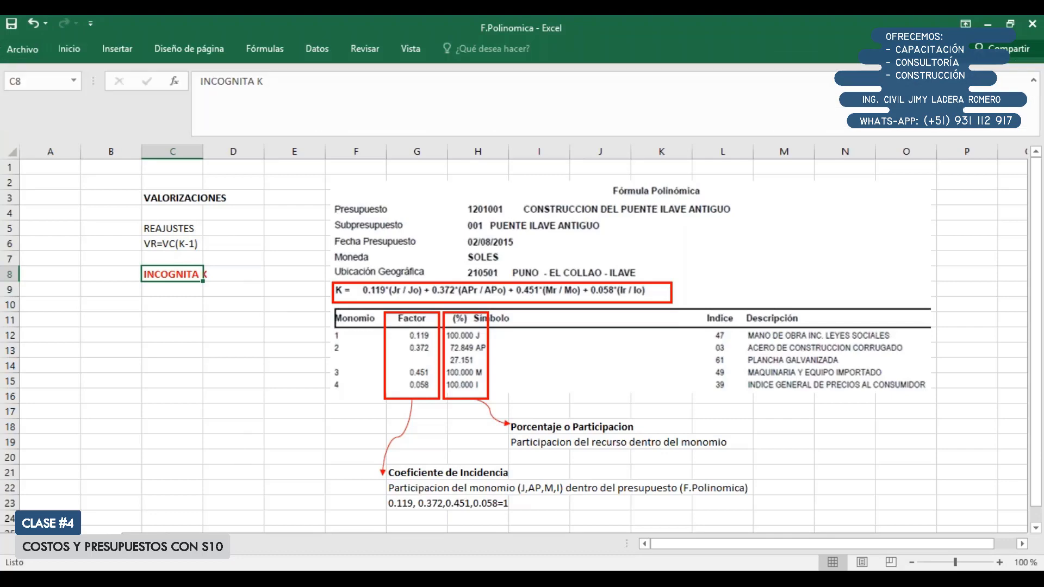
pyautogui.click(233, 429)
pyautogui.click(788, 429)
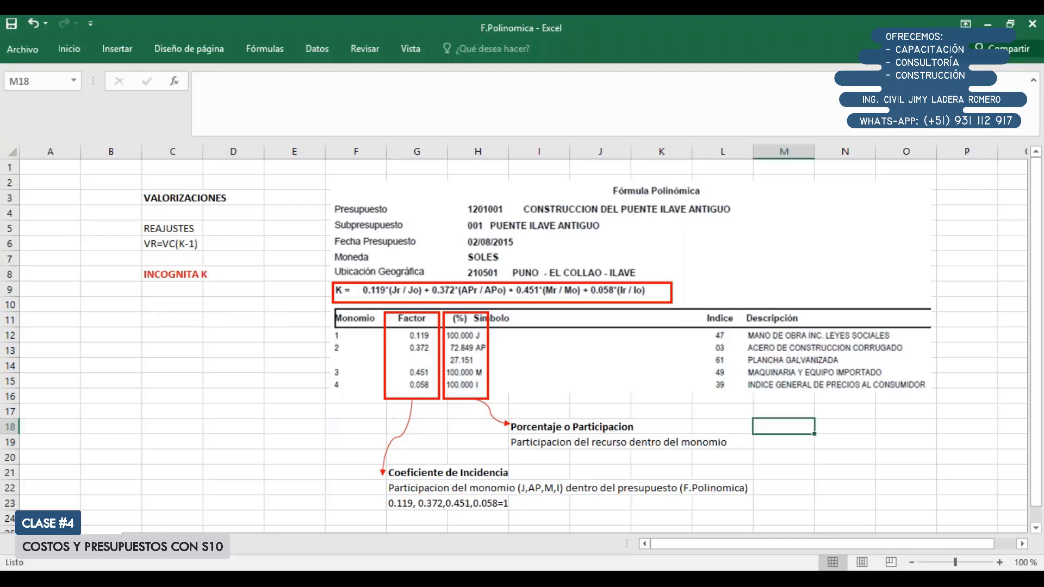
pyautogui.click(910, 432)
# Step: Switch to the Fórmulas Polinomica presentation in PowerPoint, start the slide show at slide 5 and advance one slide
pyautogui.scroll(-1, 856, 435)
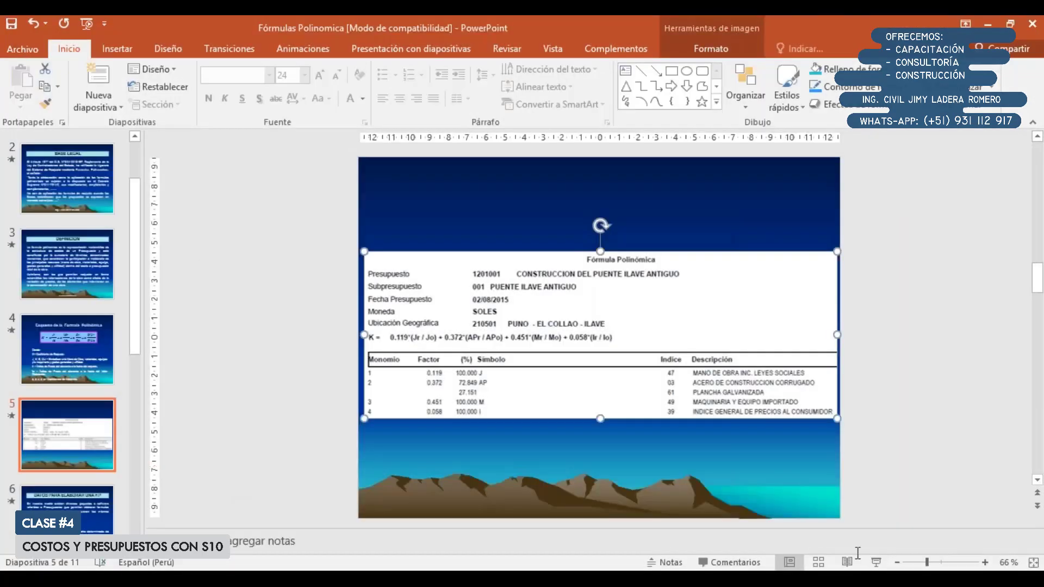
pyautogui.click(876, 562)
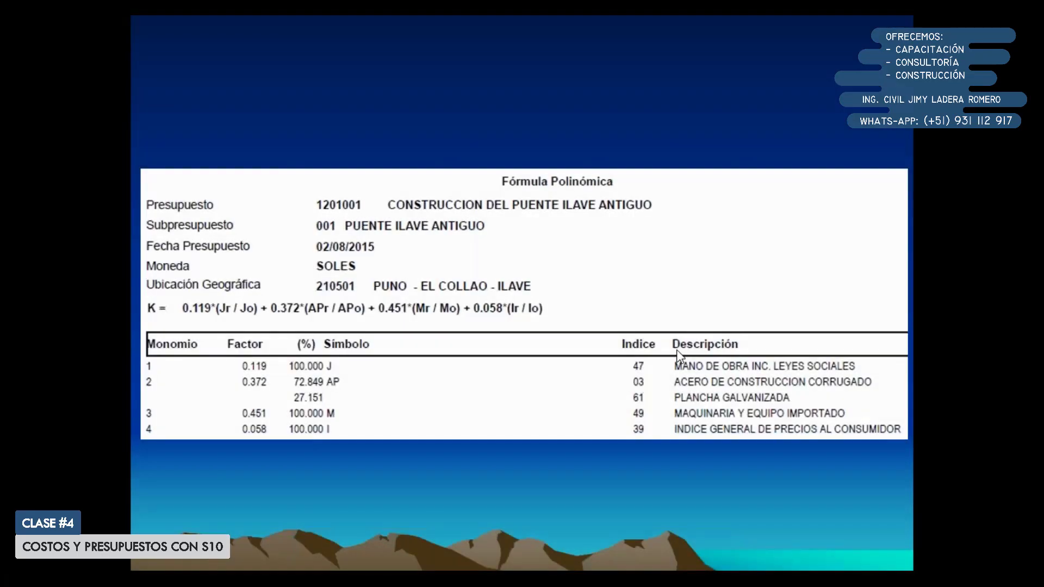
pyautogui.click(549, 348)
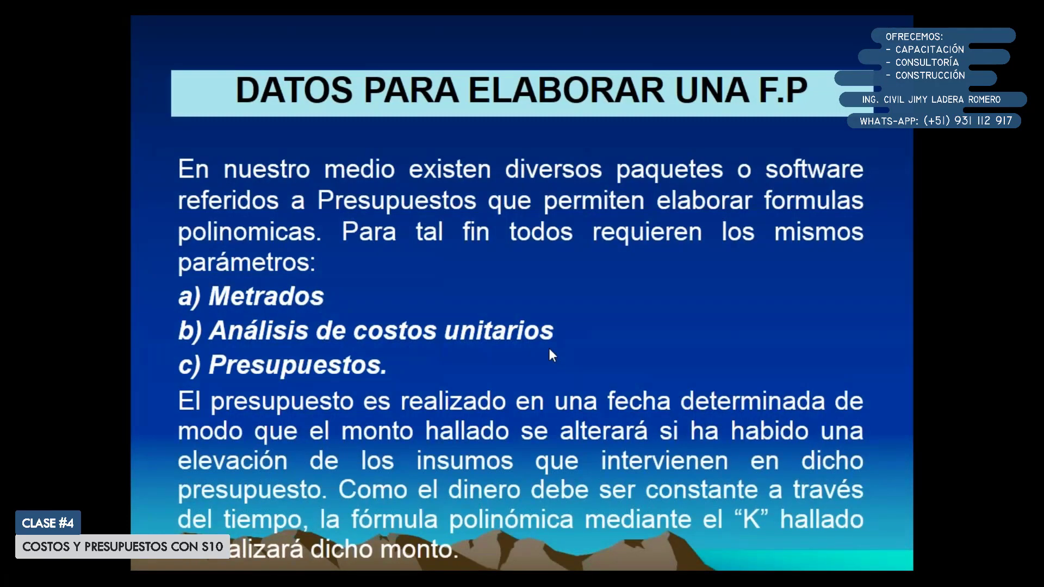
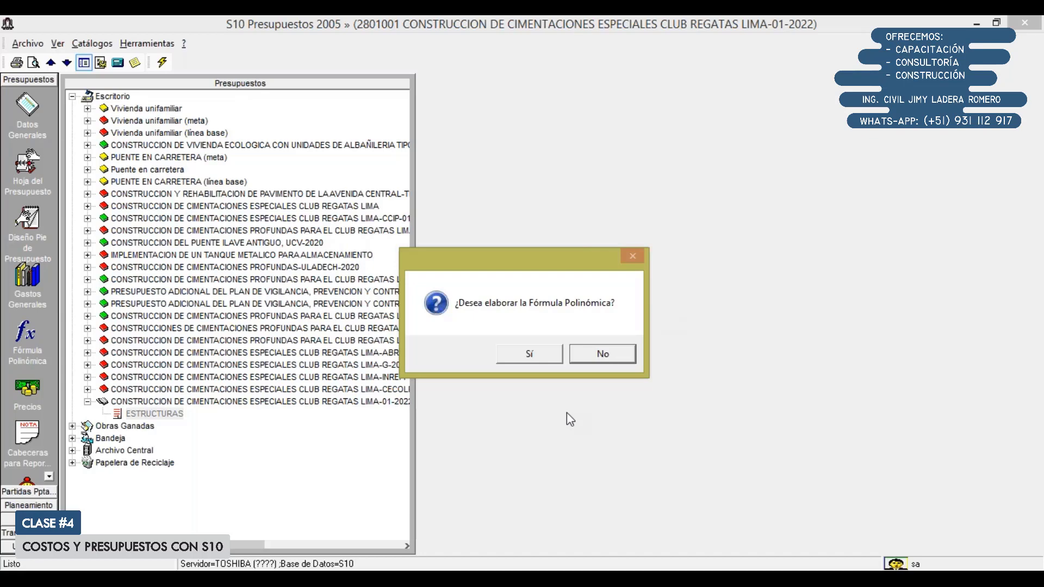
# Step: In S10 Presupuestos, agree to elaborate the polynomial formula for the ESTRUCTURAS subbudget and show its preliminary grouping
pyautogui.click(530, 354)
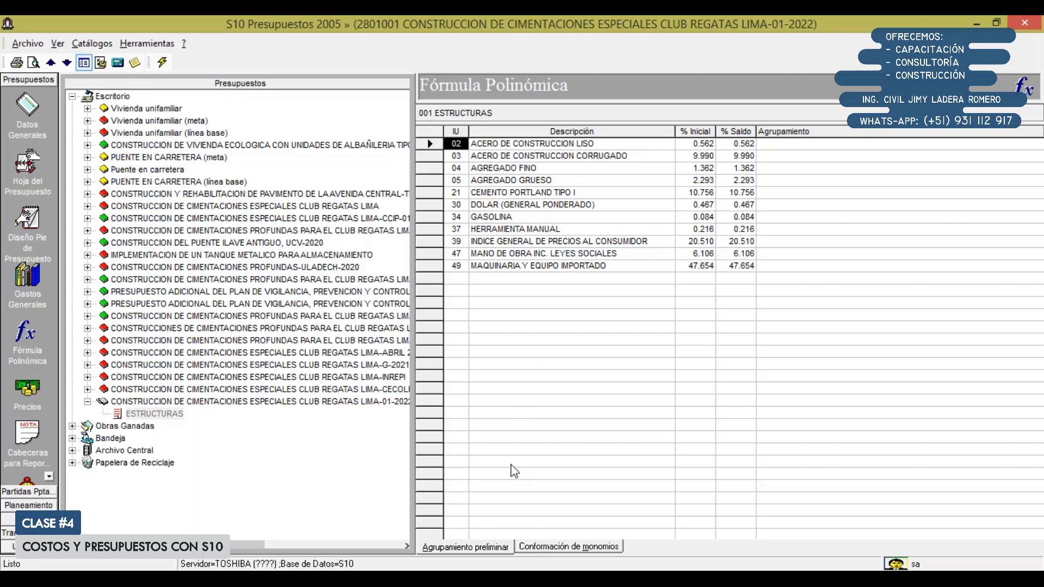
pyautogui.click(482, 548)
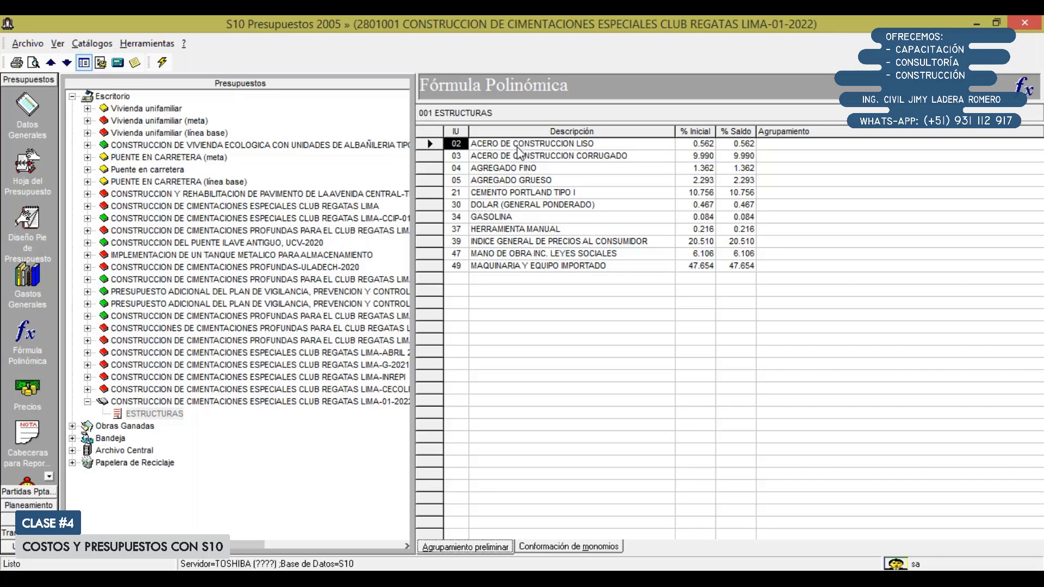
# Step: Go through the index descriptions in the preliminary grouping, down to MAQUINARIA Y EQUIPO IMPORTADO
pyautogui.press('Tab')
pyautogui.press('Down')
pyautogui.press('Down')
pyautogui.press('Down')
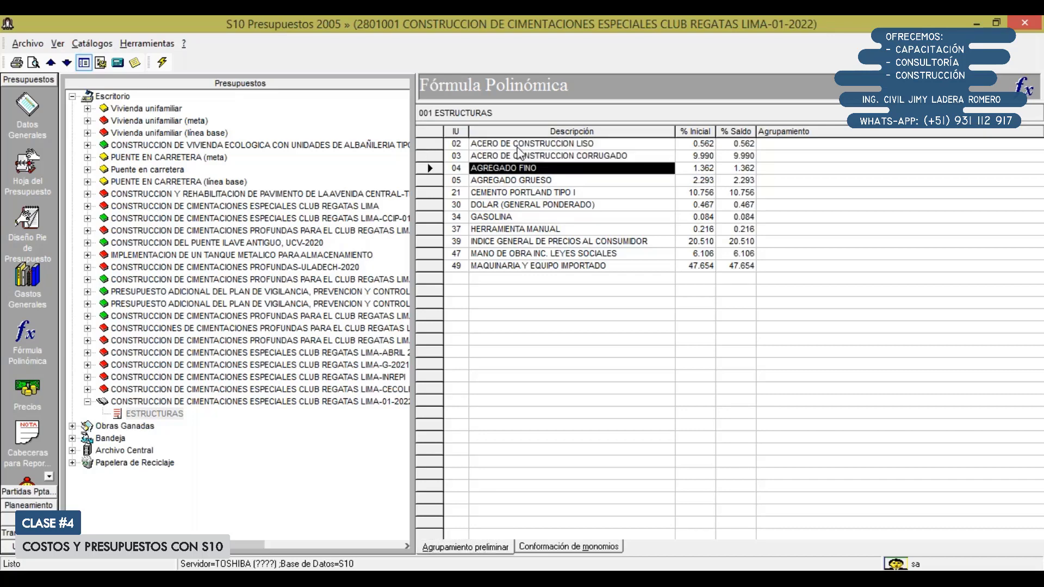
pyautogui.press('Down')
pyautogui.press('Down')
pyautogui.press('Down')
pyautogui.press('Down')
pyautogui.press('Down')
pyautogui.press('Down')
pyautogui.press('Down')
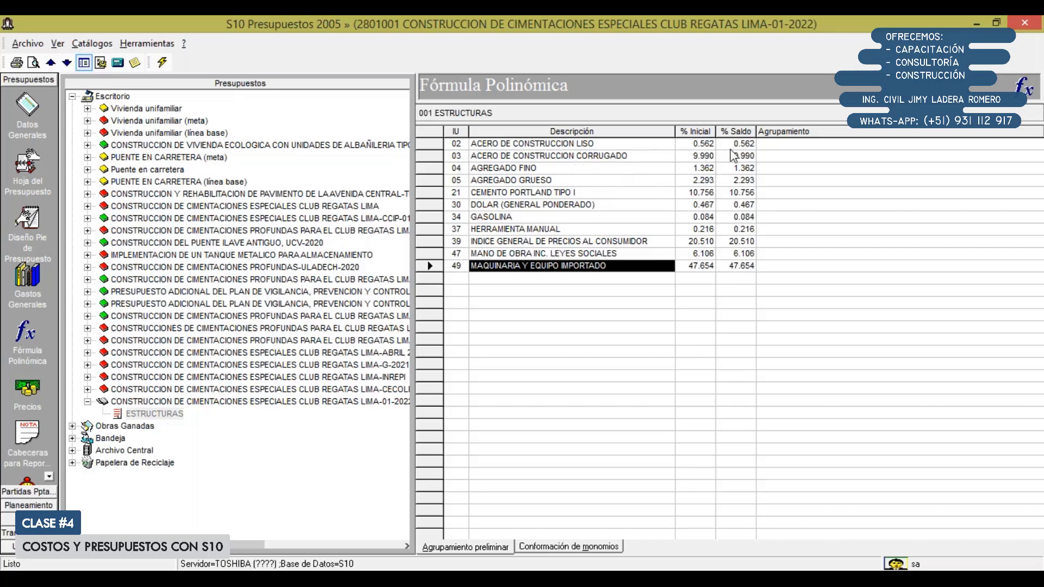
# Step: Examine the % Inicial value of each index in the preliminary grouping, from ACERO DE CONSTRUCCION LISO to INDICE GENERAL DE PRECIOS AL CONSUMIDOR
pyautogui.click(705, 144)
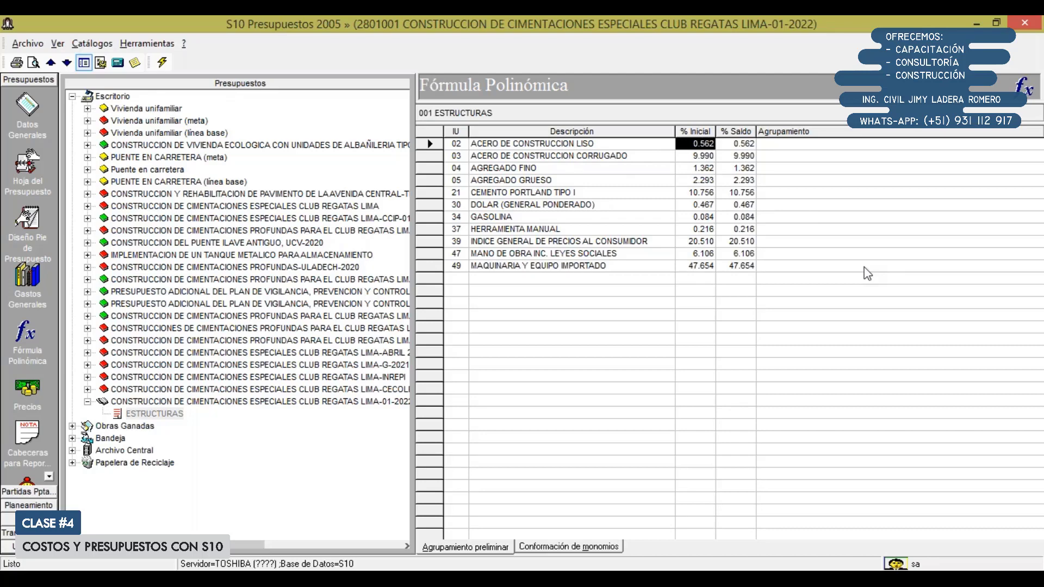
pyautogui.press('Down')
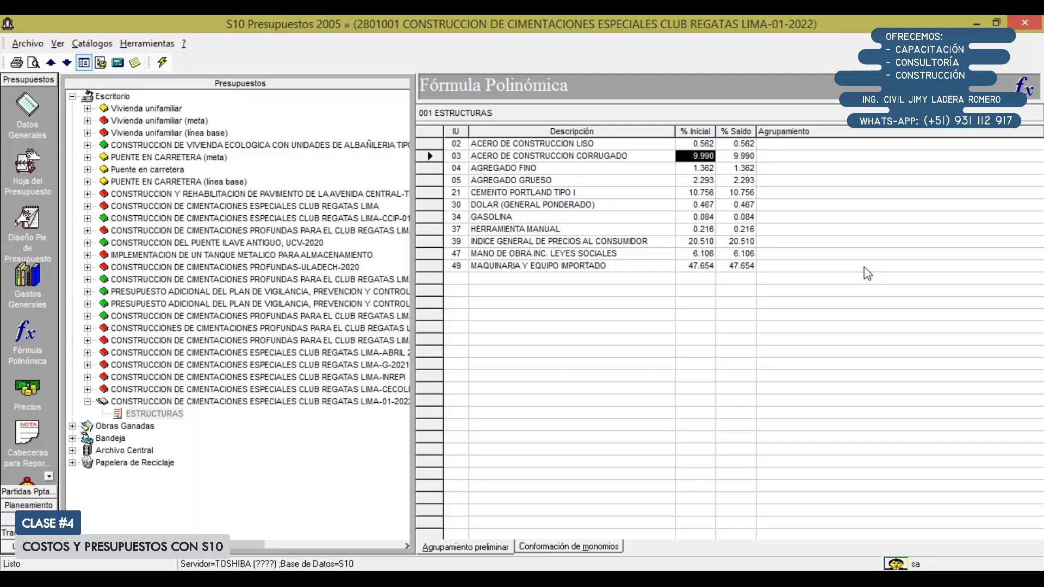
pyautogui.press('Down')
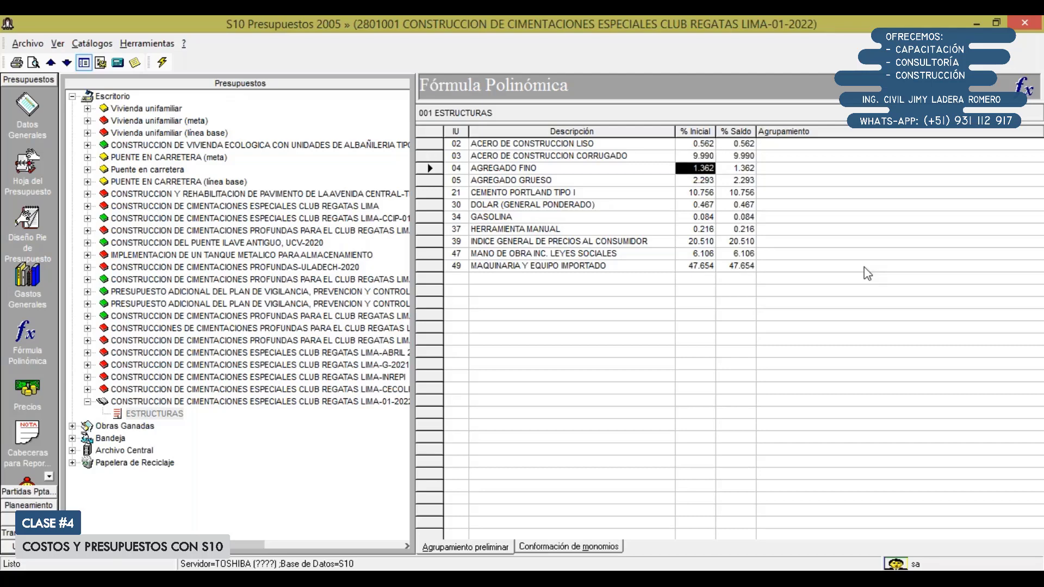
pyautogui.press('Down')
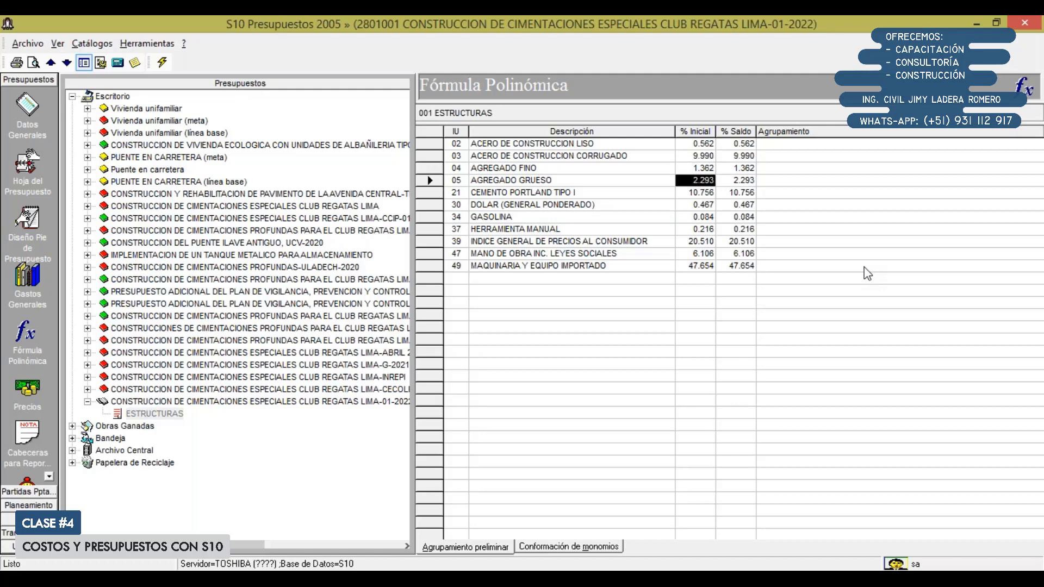
pyautogui.press('Down')
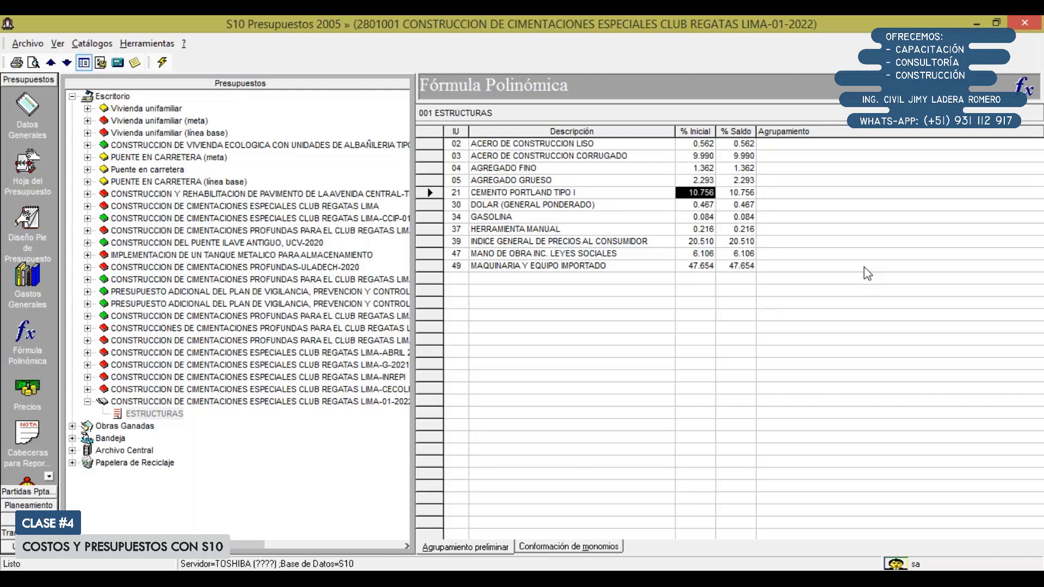
pyautogui.press('Down')
pyautogui.press('Down')
pyautogui.press('Down')
pyautogui.press('Down')
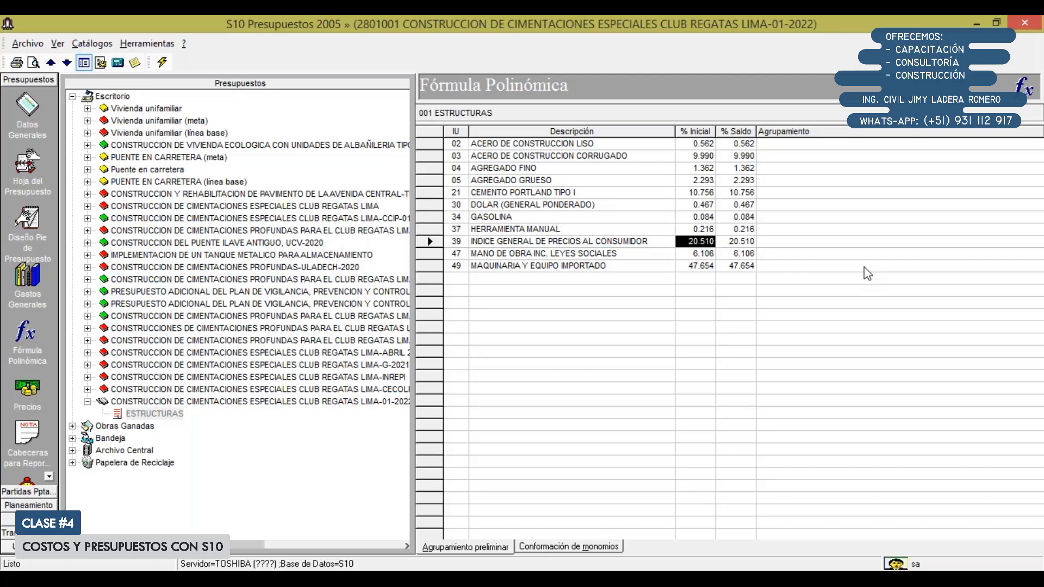
pyautogui.press('Up')
pyautogui.press('Up')
pyautogui.press('Up')
pyautogui.press('Up')
pyautogui.press('Up')
pyautogui.press('Up')
pyautogui.press('Up')
pyautogui.press('Up')
pyautogui.press('Down')
pyautogui.press('Down')
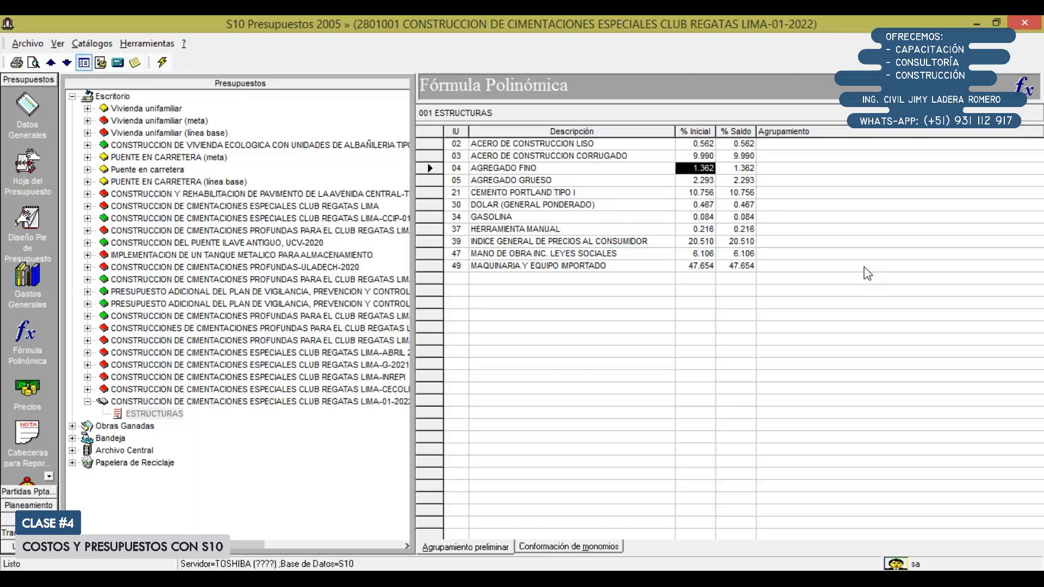
pyautogui.press('Down')
pyautogui.press('Down')
pyautogui.press('Down')
pyautogui.press('Down')
pyautogui.press('Down')
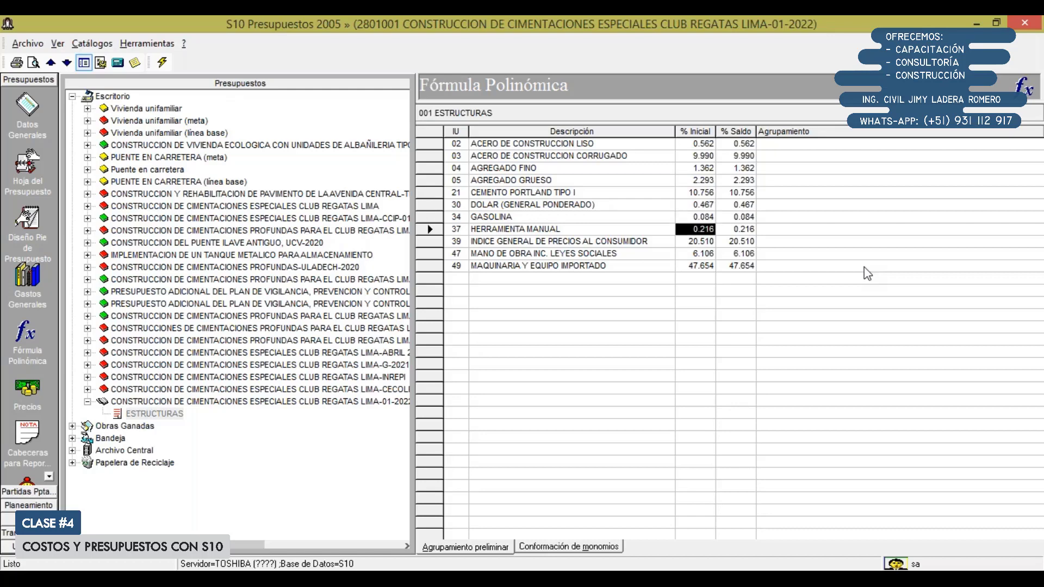
# Step: Examine the last % Inicial values, down to MAQUINARIA Y EQUIPO IMPORTADO, and the indices from ACERO DE CONSTRUCCION LISO to CEMENTO PORTLAND TIPO I
pyautogui.press('Down')
pyautogui.press('Down')
pyautogui.press('Down')
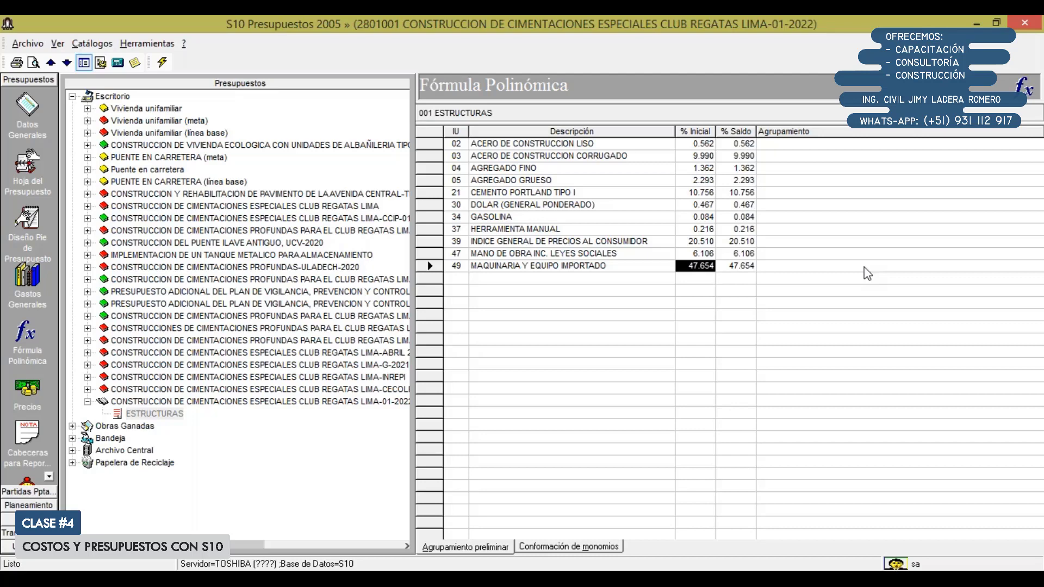
pyautogui.click(563, 145)
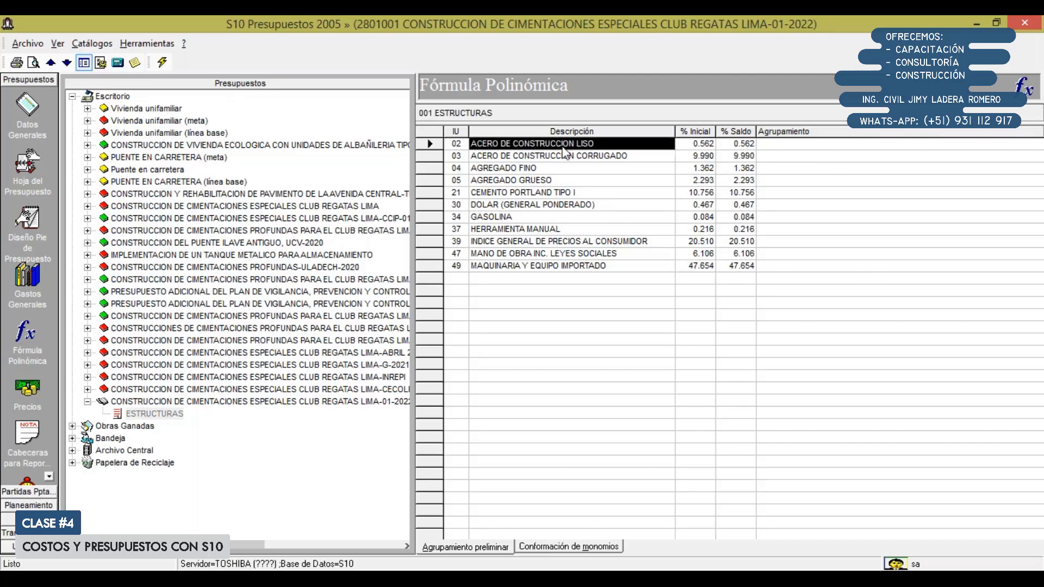
pyautogui.click(609, 156)
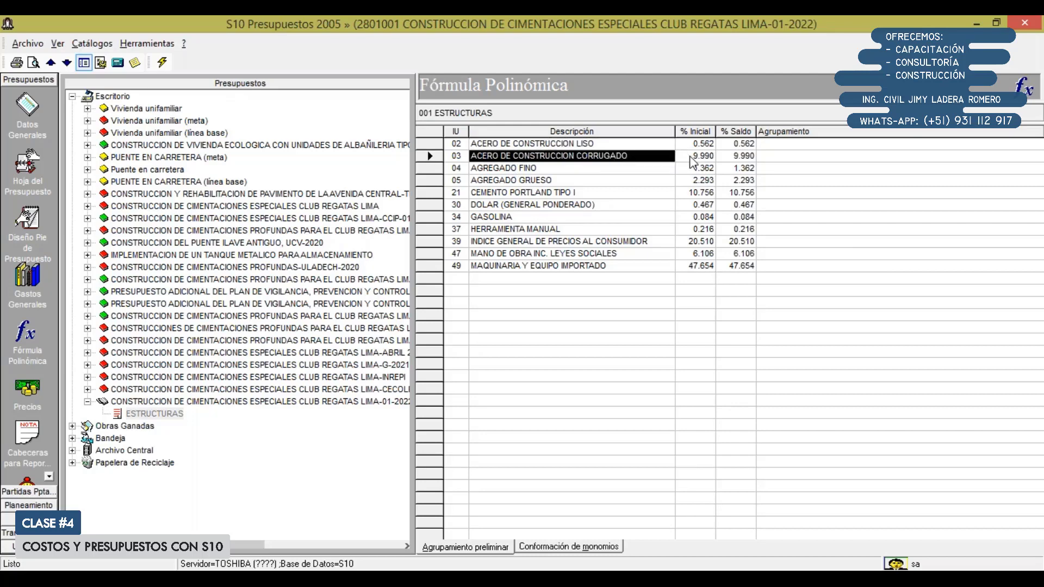
pyautogui.click(510, 172)
pyautogui.click(525, 182)
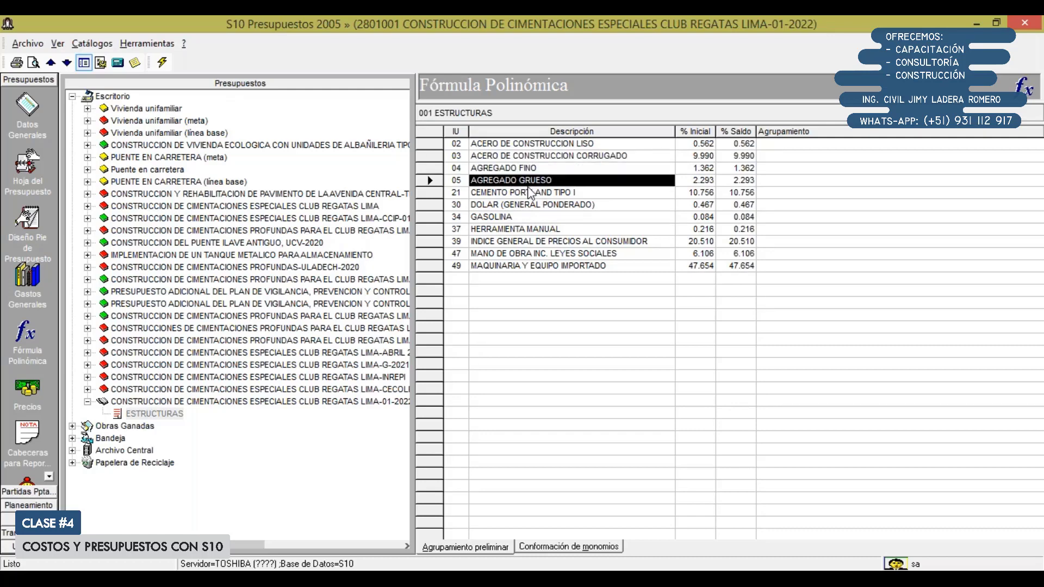
pyautogui.click(548, 194)
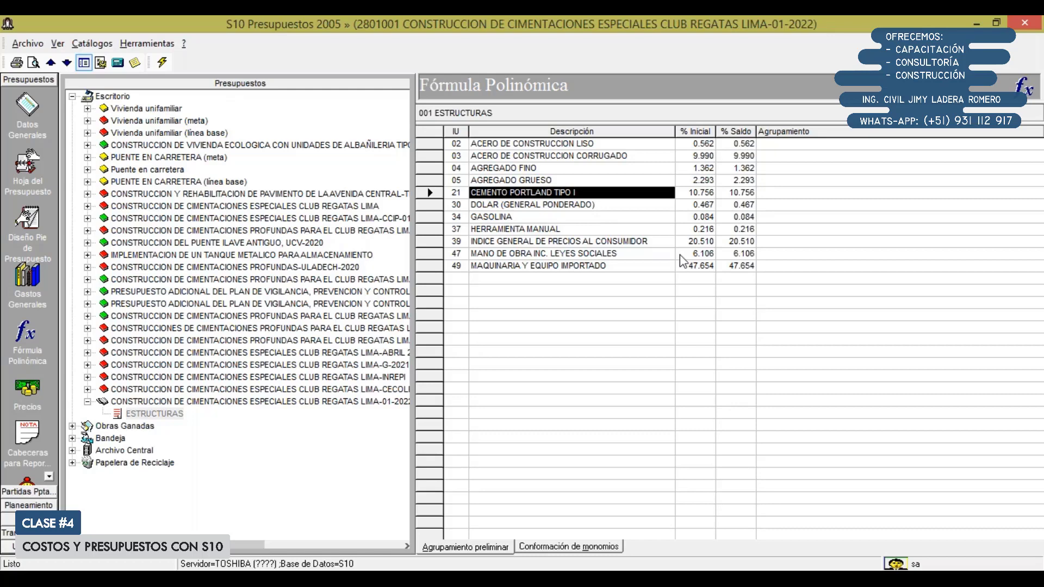
pyautogui.click(696, 173)
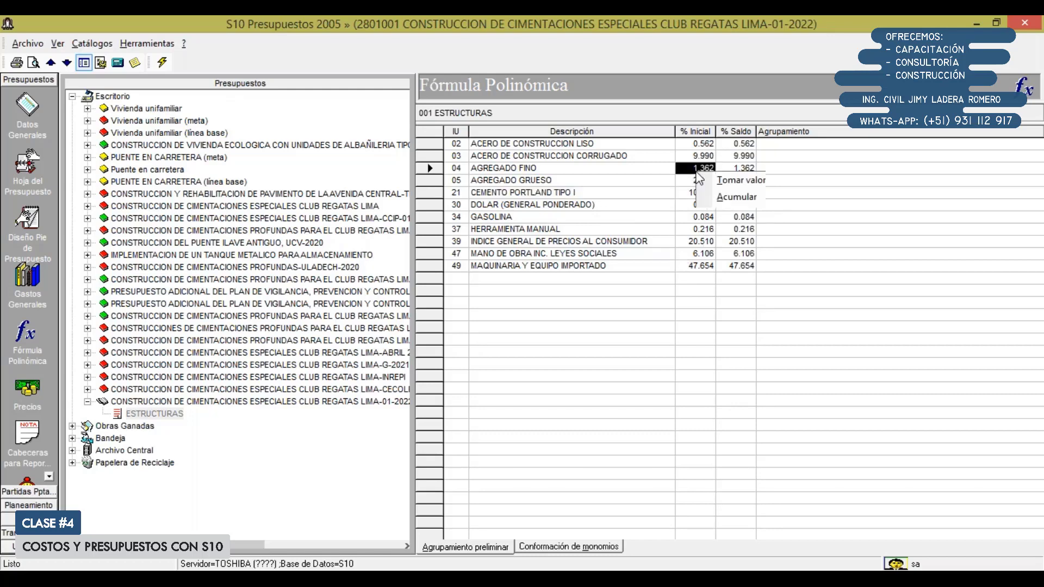
pyautogui.rightClick(696, 172)
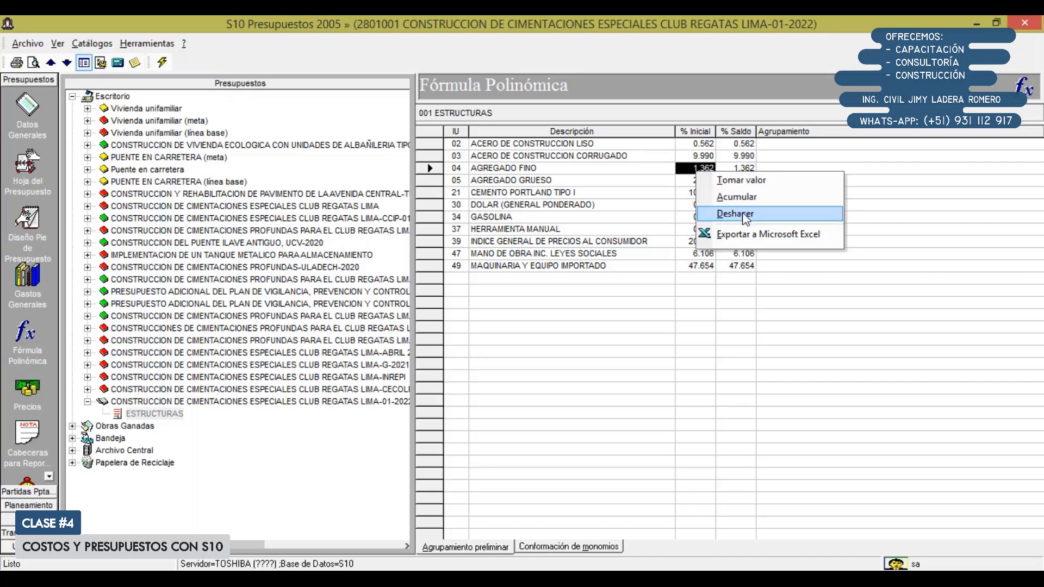
pyautogui.click(525, 172)
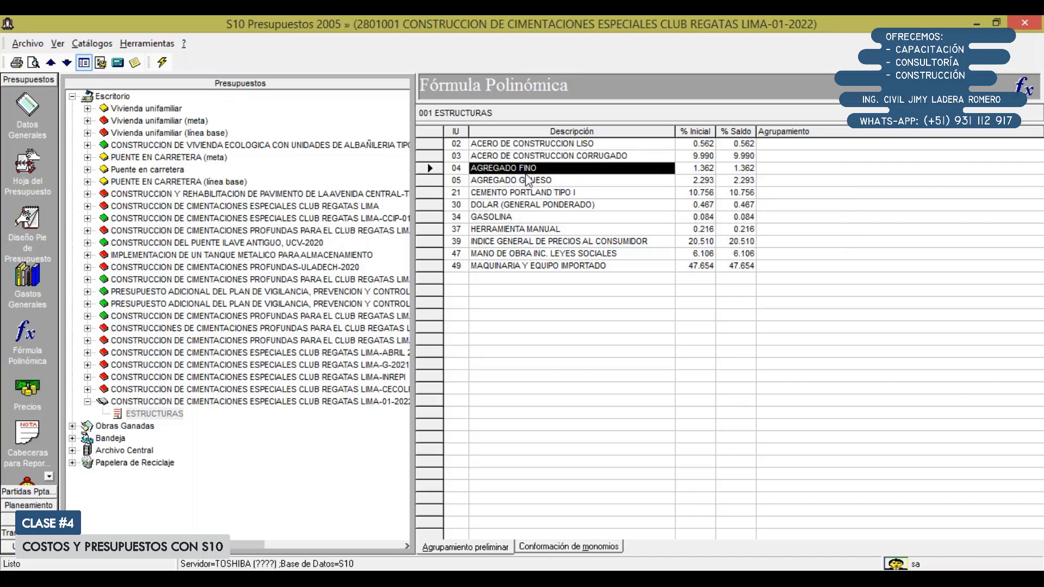
pyautogui.click(701, 196)
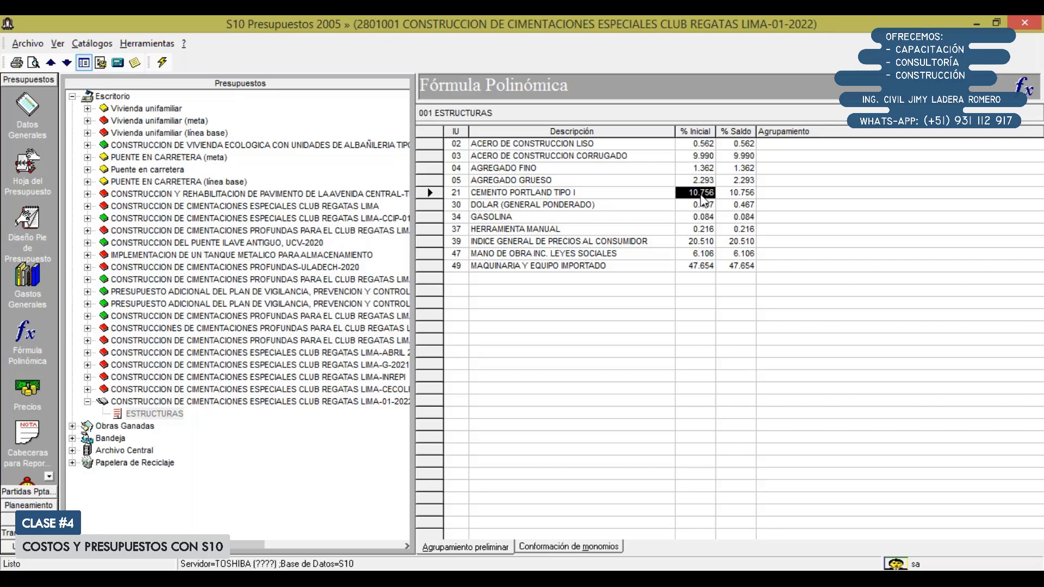
pyautogui.click(706, 169)
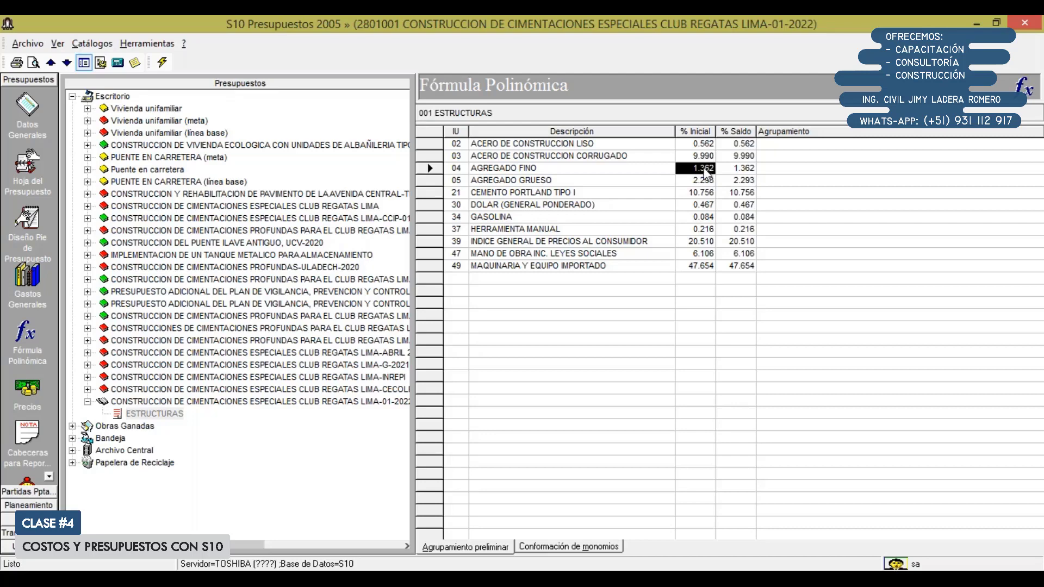
pyautogui.rightClick(706, 170)
pyautogui.click(650, 205)
pyautogui.click(649, 206)
# Step: Take the value of index 04 AGREGADO FINO and accumulate it into index 21 CEMENTO PORTLAND TIPO I
pyautogui.click(711, 172)
pyautogui.rightClick(700, 173)
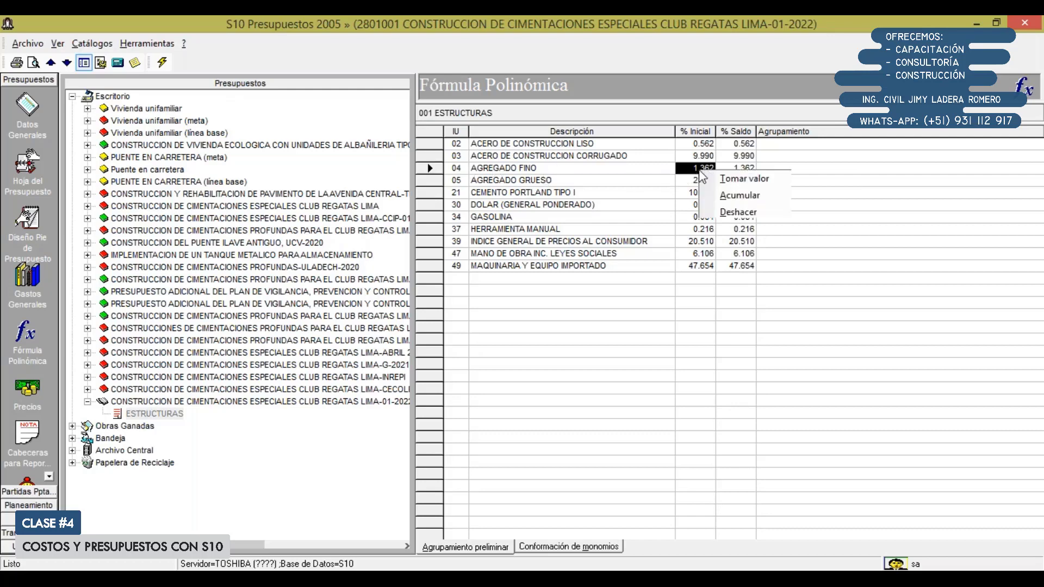
pyautogui.click(749, 181)
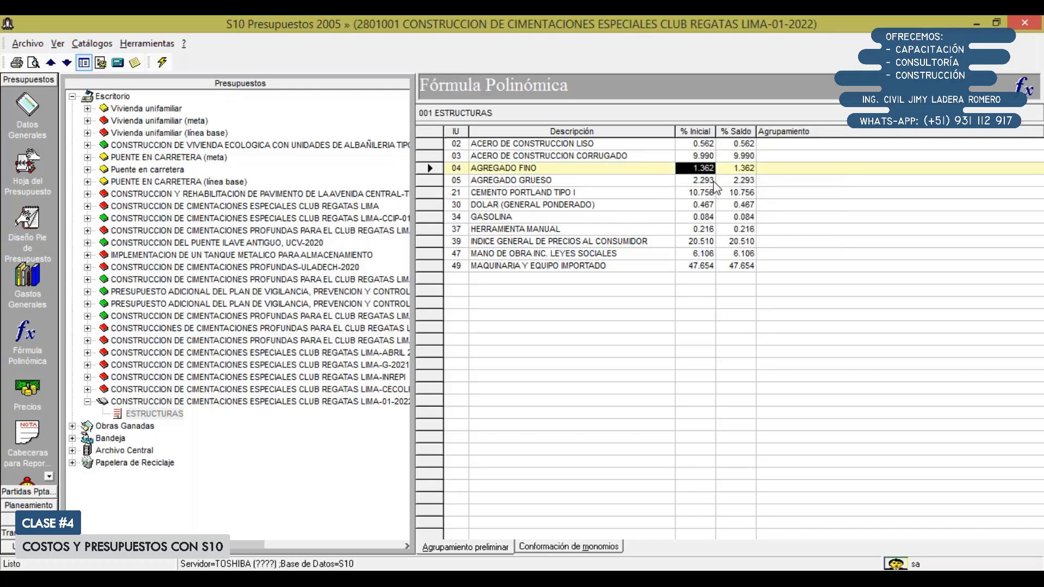
pyautogui.click(699, 197)
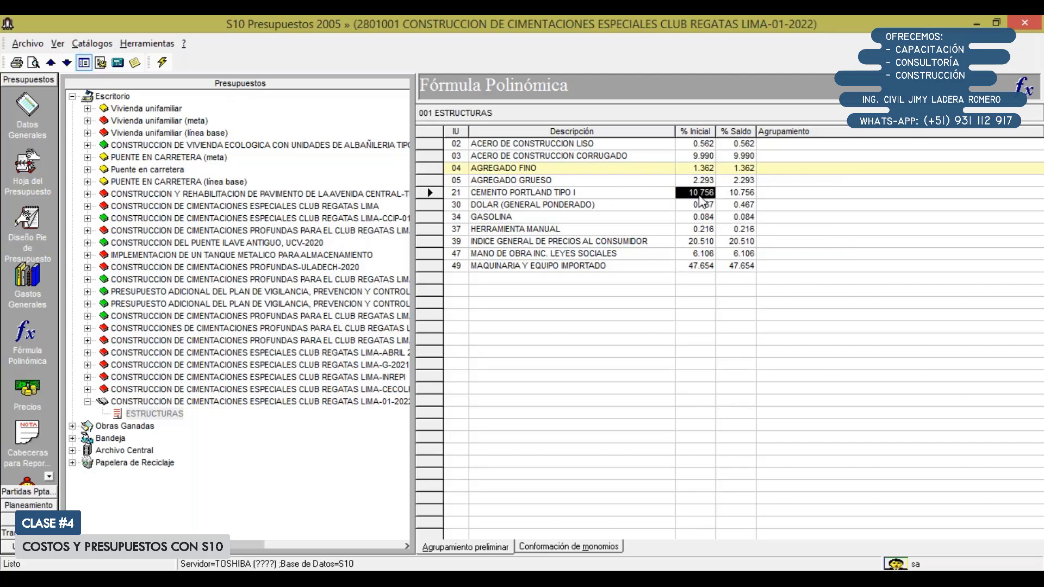
pyautogui.rightClick(701, 197)
pyautogui.click(728, 221)
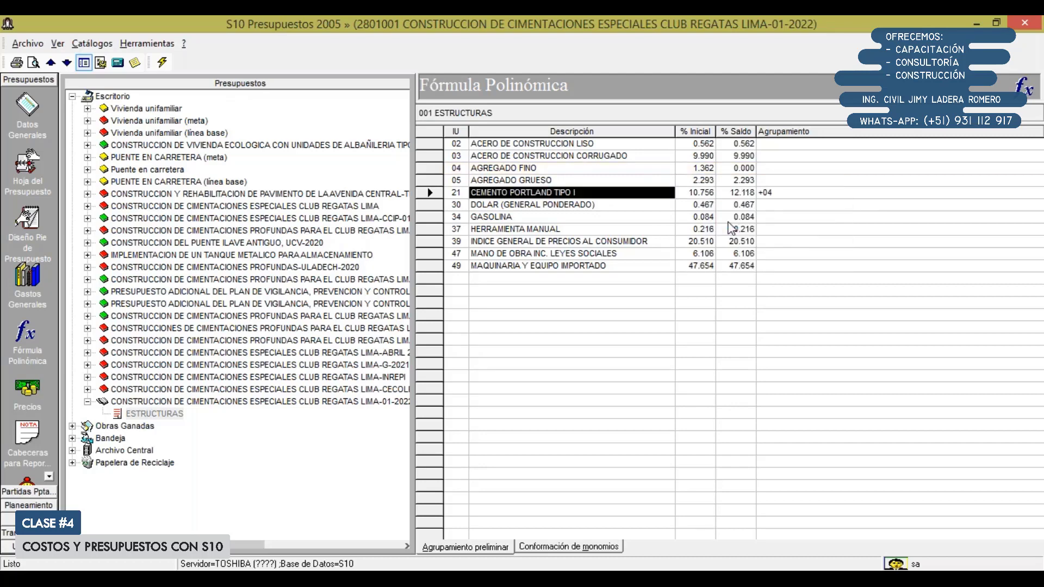
# Step: Take the value of index 05 AGREGADO GRUESO and accumulate it into index 21 CEMENTO PORTLAND TIPO I
pyautogui.click(704, 180)
pyautogui.rightClick(705, 180)
pyautogui.click(728, 191)
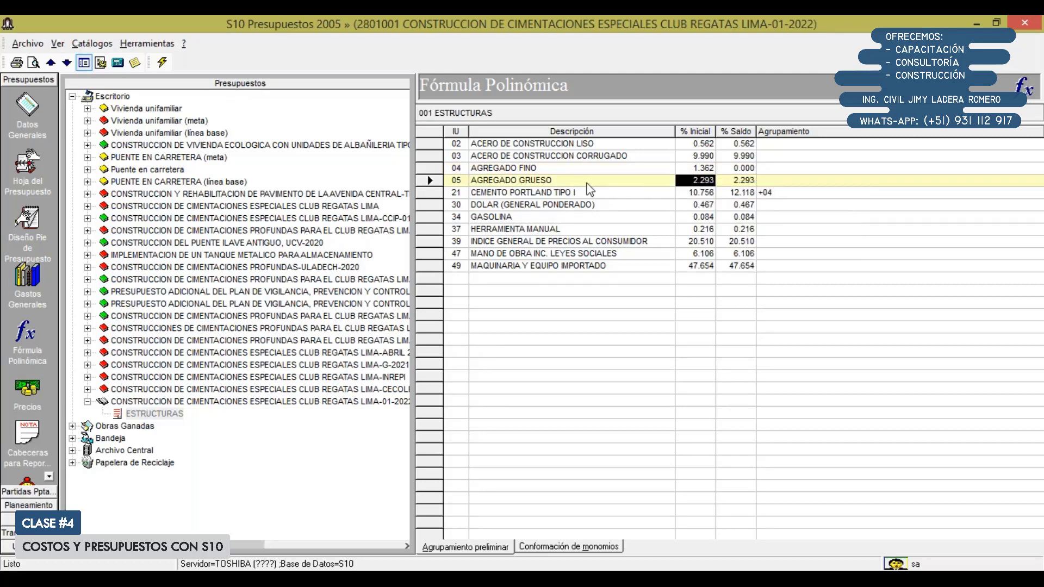
pyautogui.click(731, 198)
pyautogui.rightClick(731, 200)
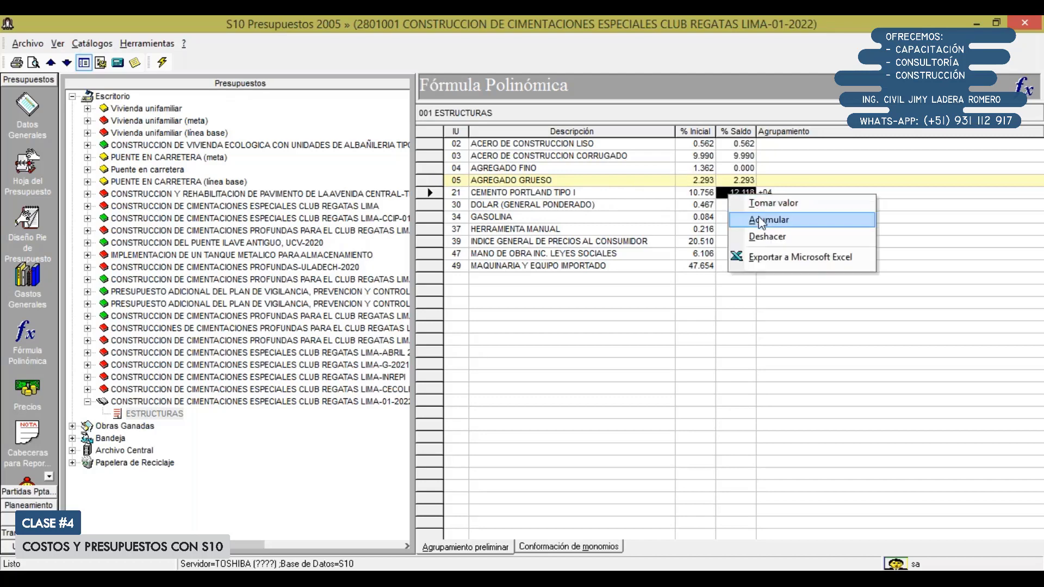
pyautogui.click(761, 220)
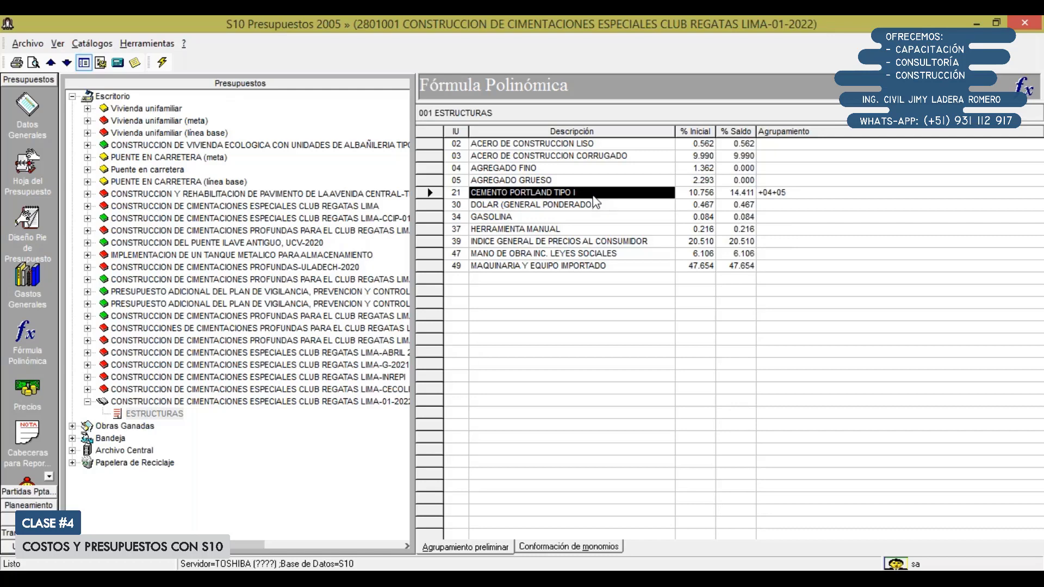
# Step: Take the value of index 02 ACERO DE CONSTRUCCION LISO and accumulate it into index 03 ACERO DE CONSTRUCCION CORRUGADO
pyautogui.rightClick(704, 146)
pyautogui.press('Escape')
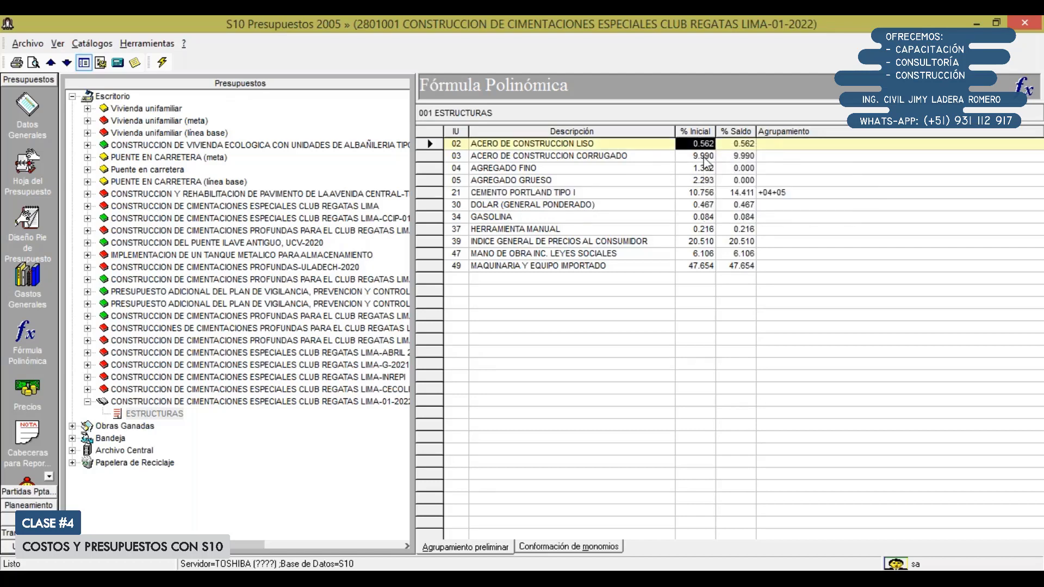
pyautogui.click(705, 158)
pyautogui.rightClick(704, 157)
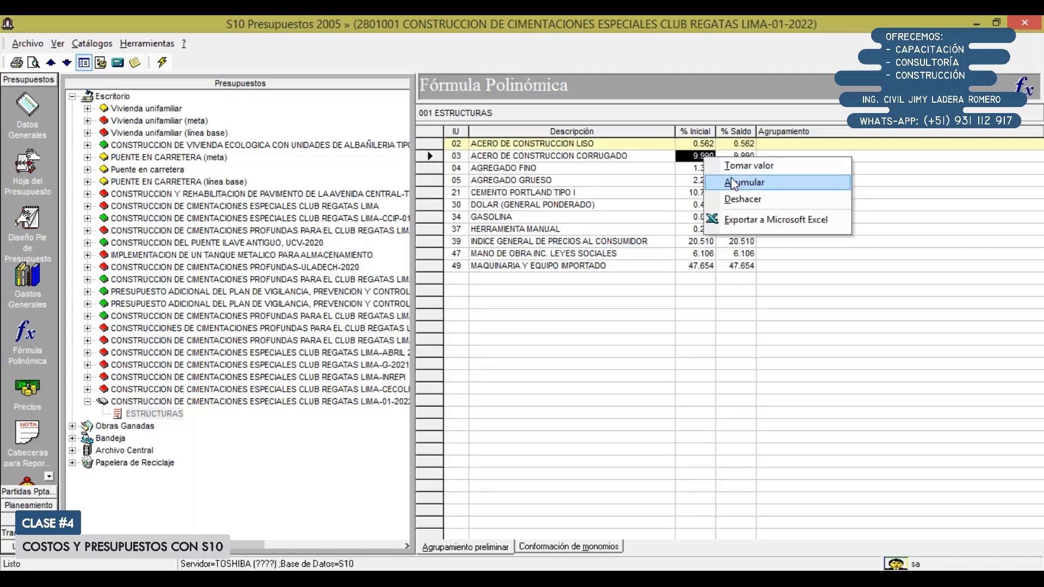
pyautogui.click(737, 185)
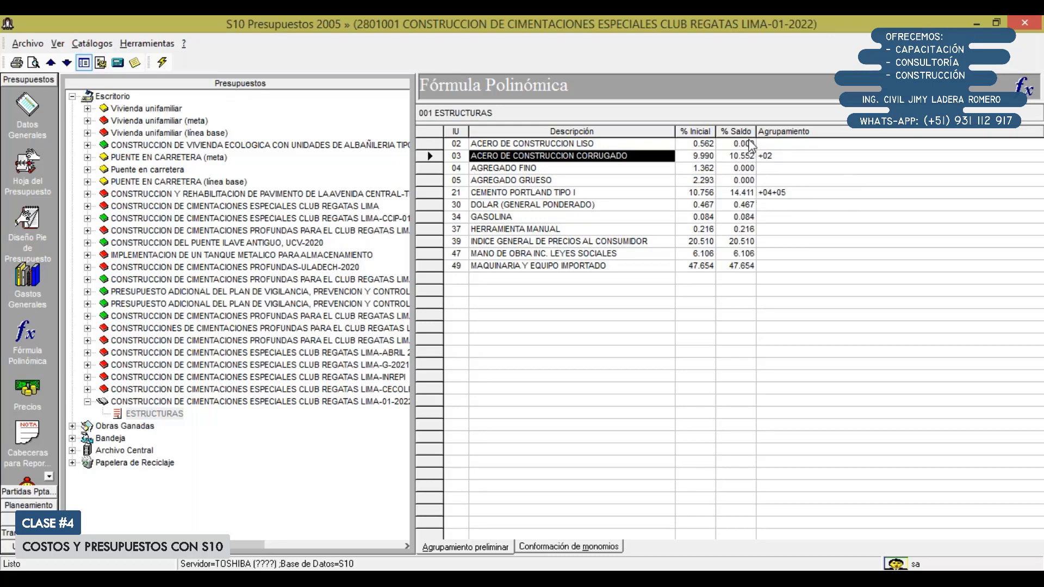
# Step: Review the ungrouped % Saldo values and accumulate the value of index 34 GASOLINA into index 49 MAQUINARIA Y EQUIPO IMPORTADO
pyautogui.click(749, 206)
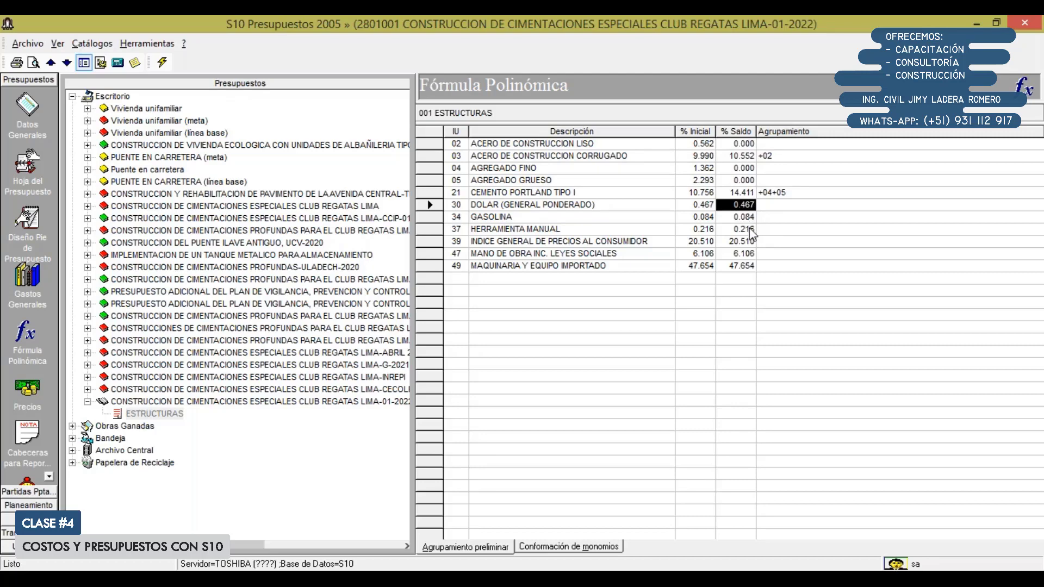
pyautogui.click(750, 231)
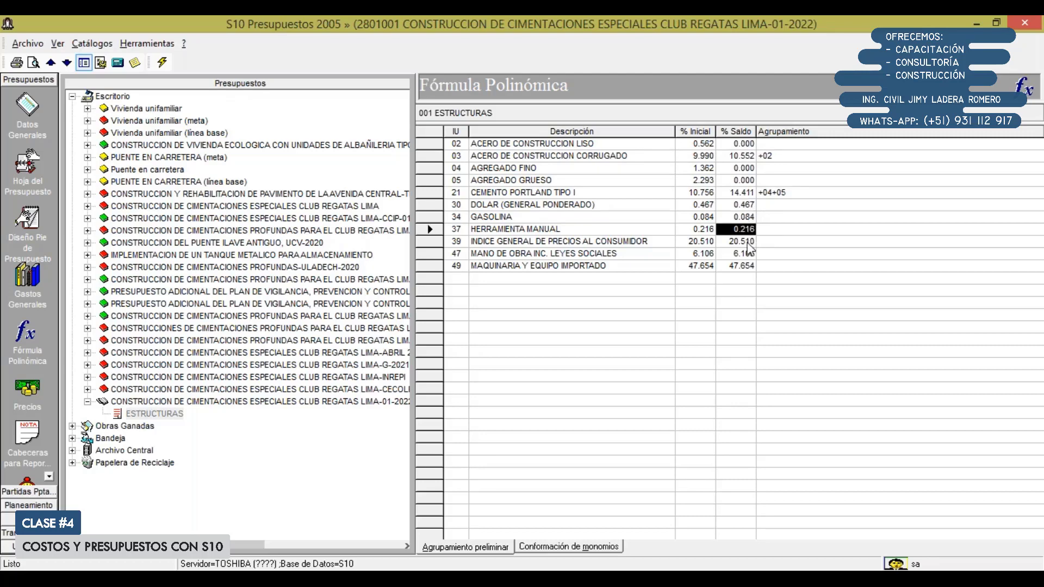
pyautogui.click(747, 243)
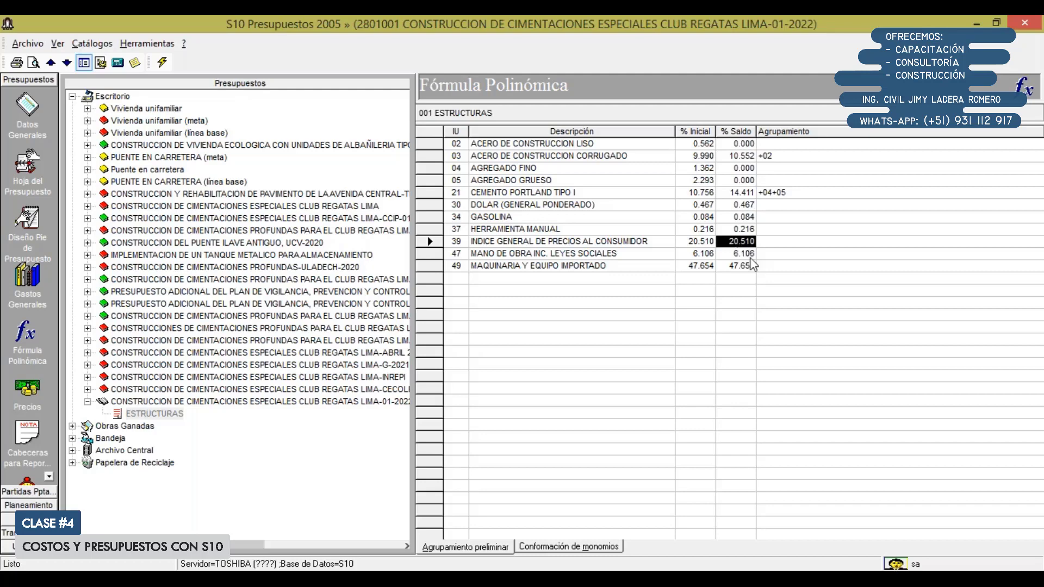
pyautogui.click(748, 258)
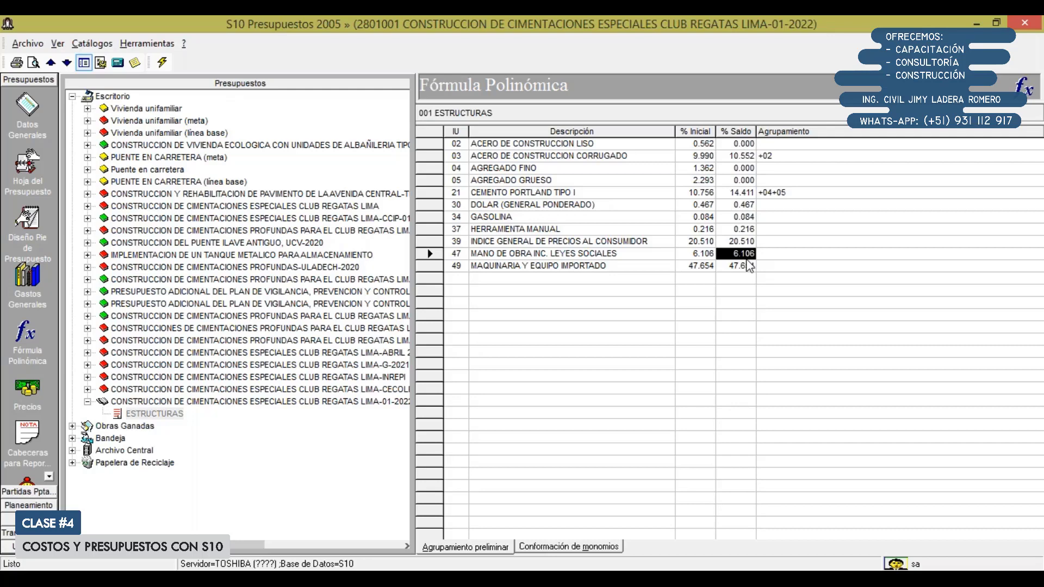
pyautogui.click(749, 241)
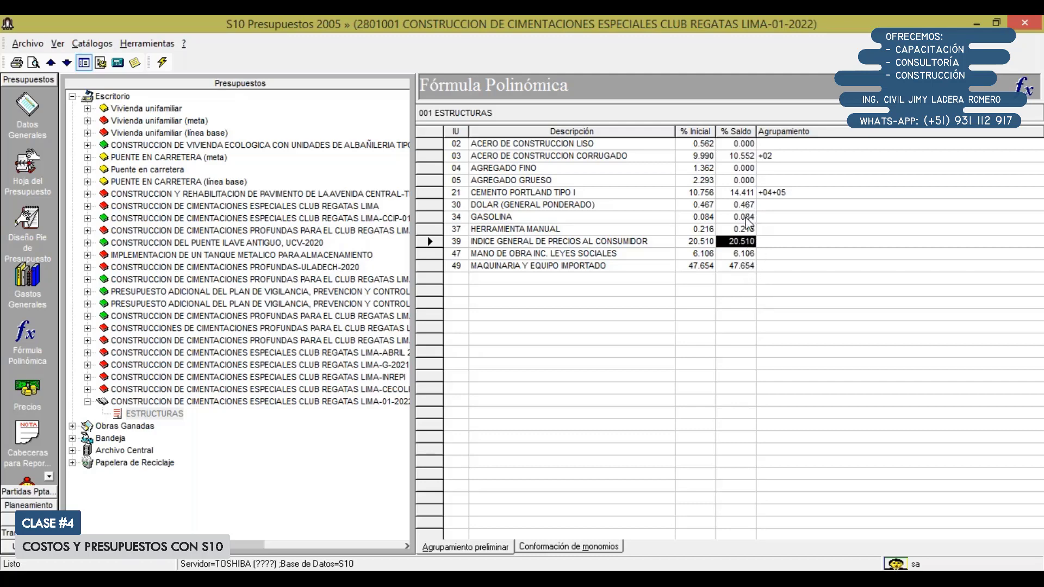
pyautogui.click(747, 220)
pyautogui.rightClick(748, 220)
pyautogui.click(772, 221)
pyautogui.click(746, 270)
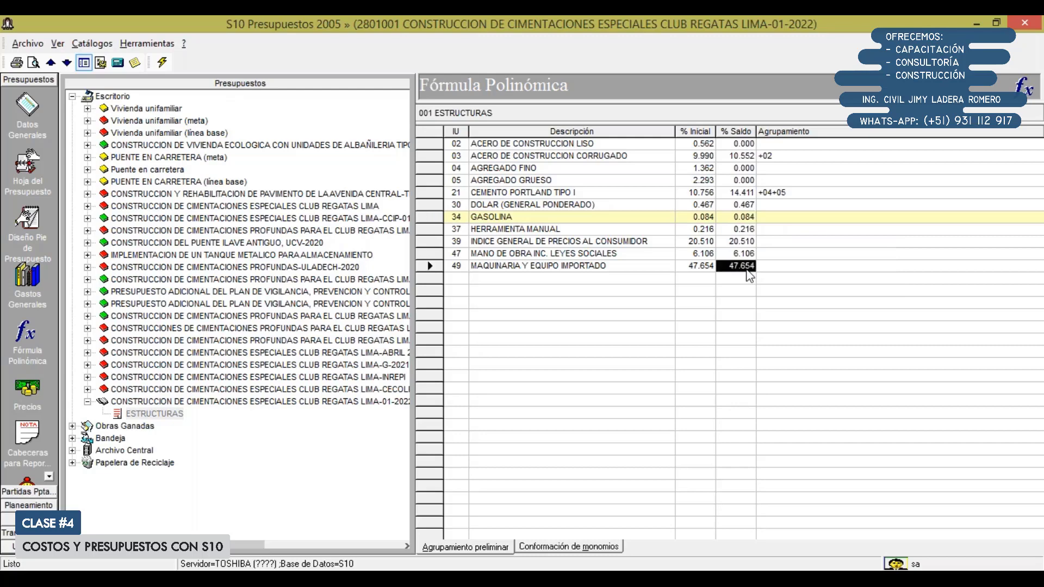
pyautogui.rightClick(749, 274)
pyautogui.click(776, 293)
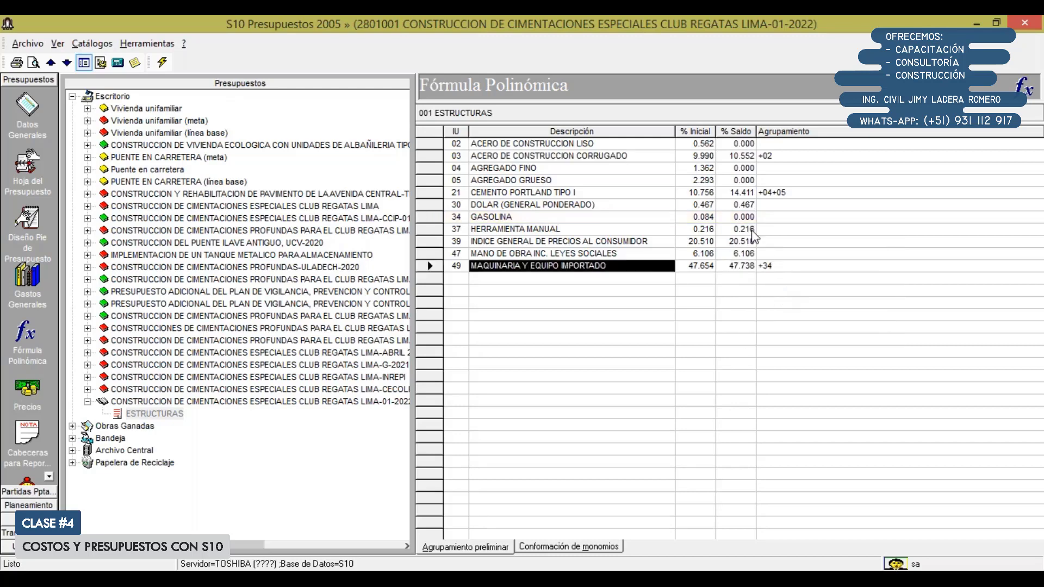
# Step: Take the value of index 30 DOLAR (GENERAL PONDERADO) and accumulate it into index 03 ACERO DE CONSTRUCCION CORRUGADO
pyautogui.click(748, 209)
pyautogui.rightClick(748, 209)
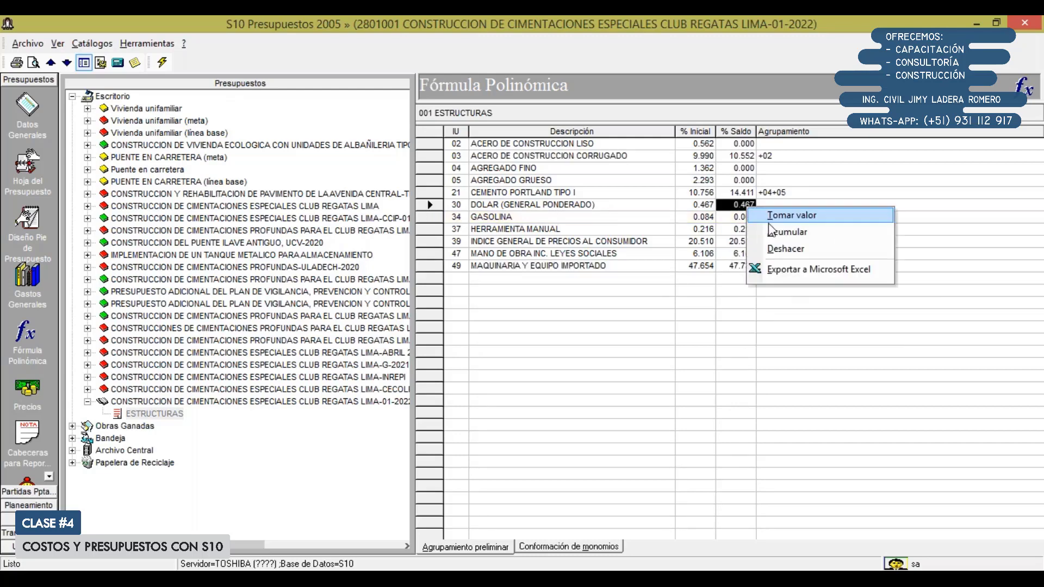
pyautogui.click(770, 220)
pyautogui.click(748, 158)
pyautogui.rightClick(748, 158)
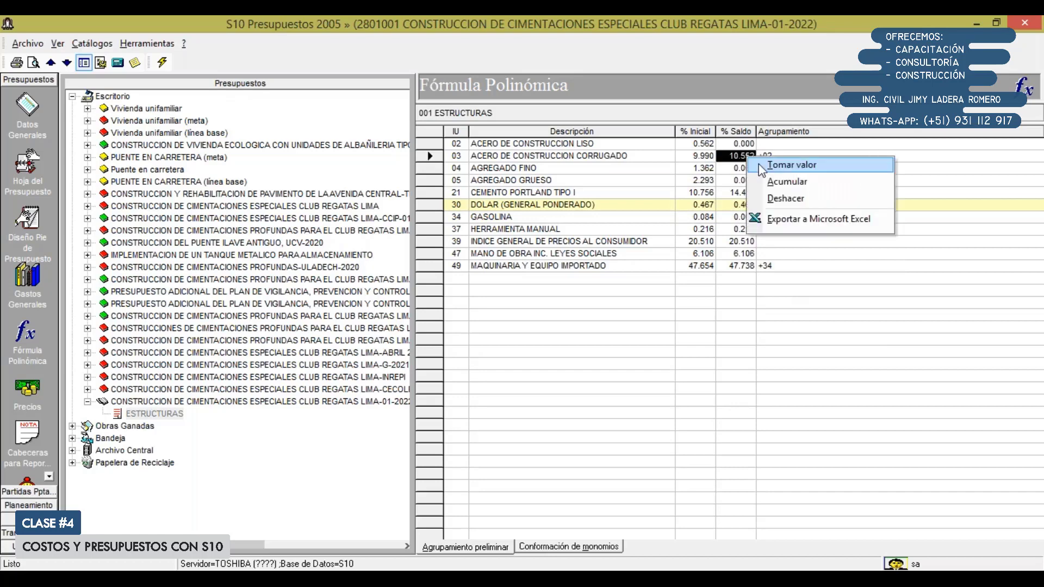
pyautogui.click(775, 183)
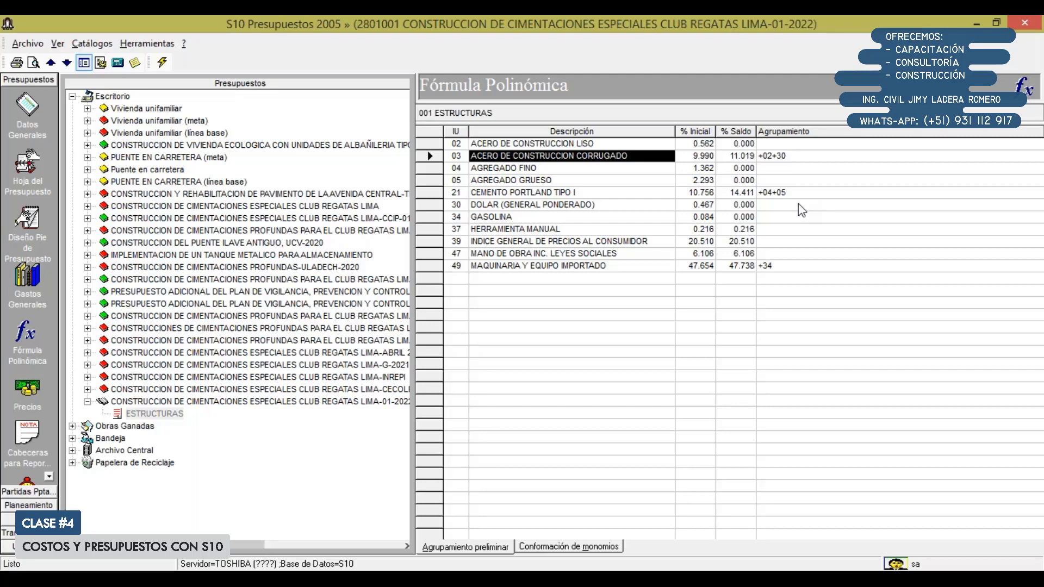
# Step: Take the value of index 37 HERRAMIENTA MANUAL and accumulate it into index 49 MAQUINARIA Y EQUIPO IMPORTADO
pyautogui.click(747, 229)
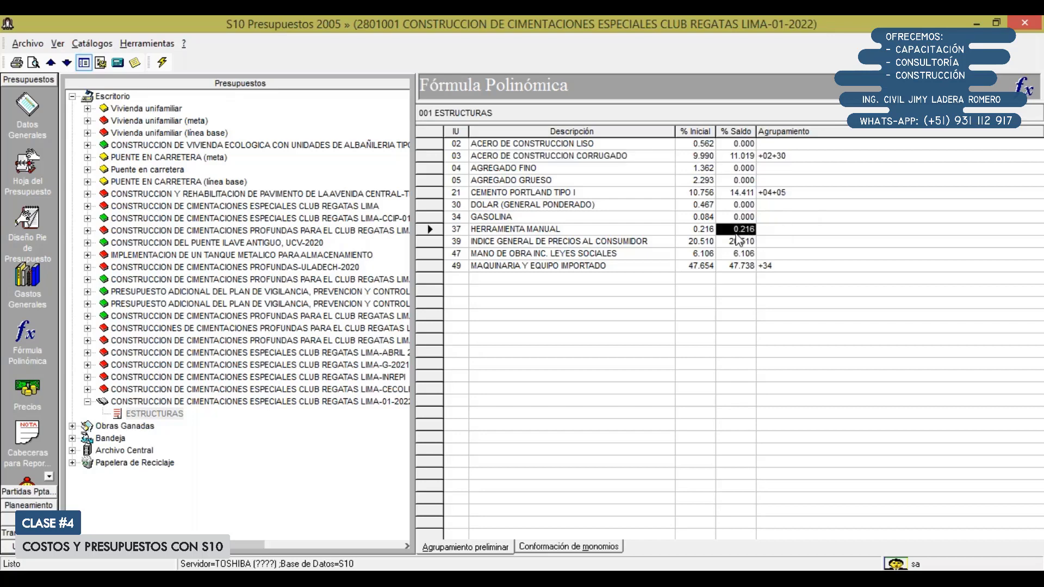
pyautogui.rightClick(744, 233)
pyautogui.click(751, 243)
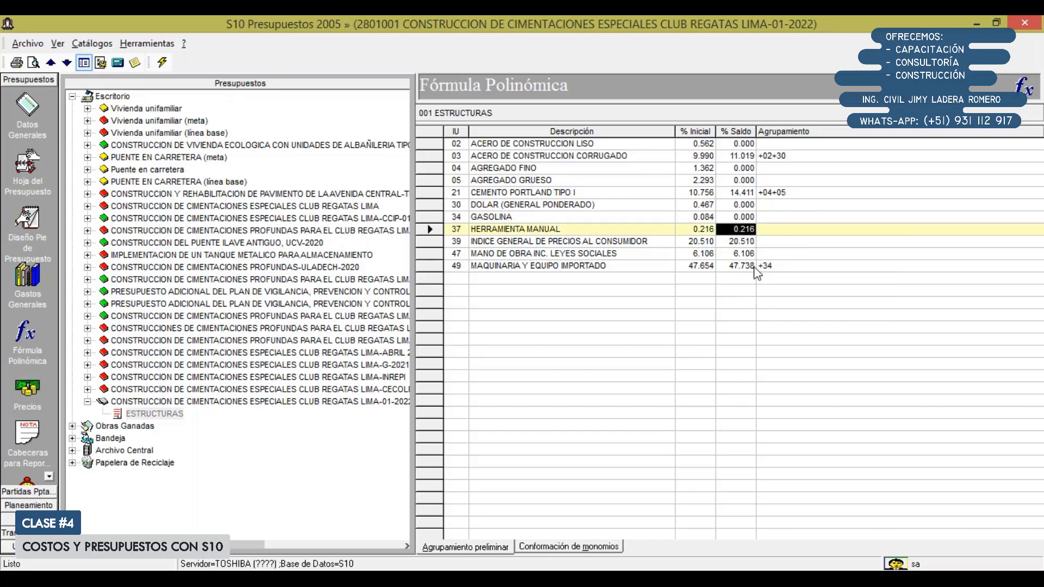
pyautogui.click(753, 266)
pyautogui.rightClick(753, 266)
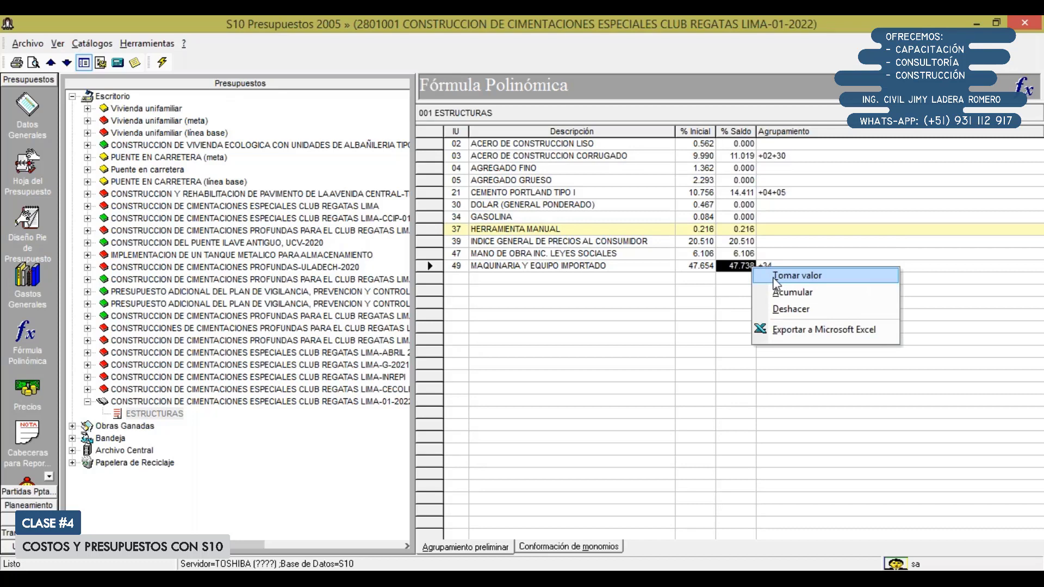
pyautogui.click(783, 293)
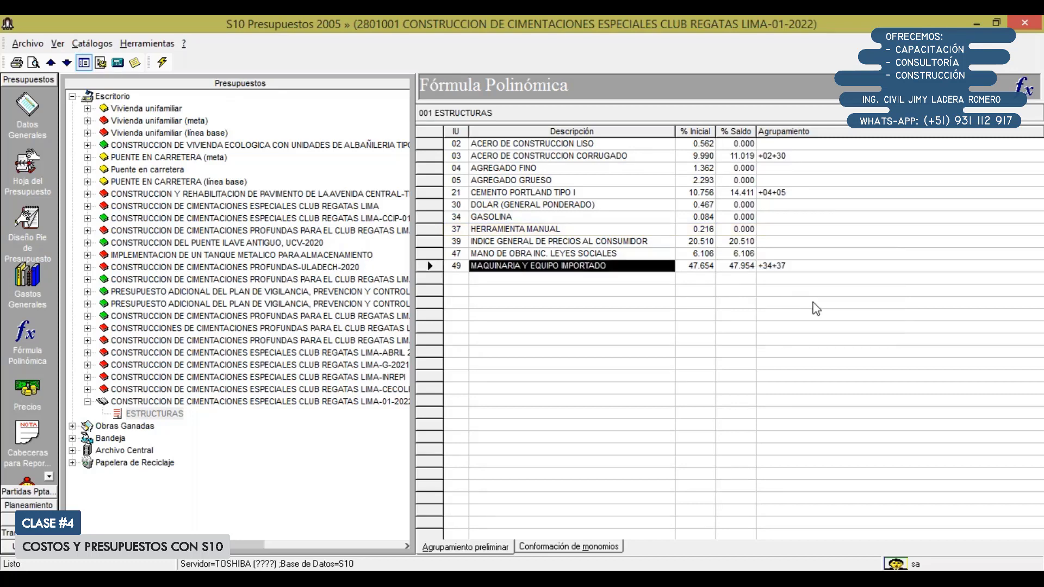
# Step: Review the % Saldo values of the grouped indices 03, 21, 39, 47 and 49 in the preliminary grouping
pyautogui.click(740, 156)
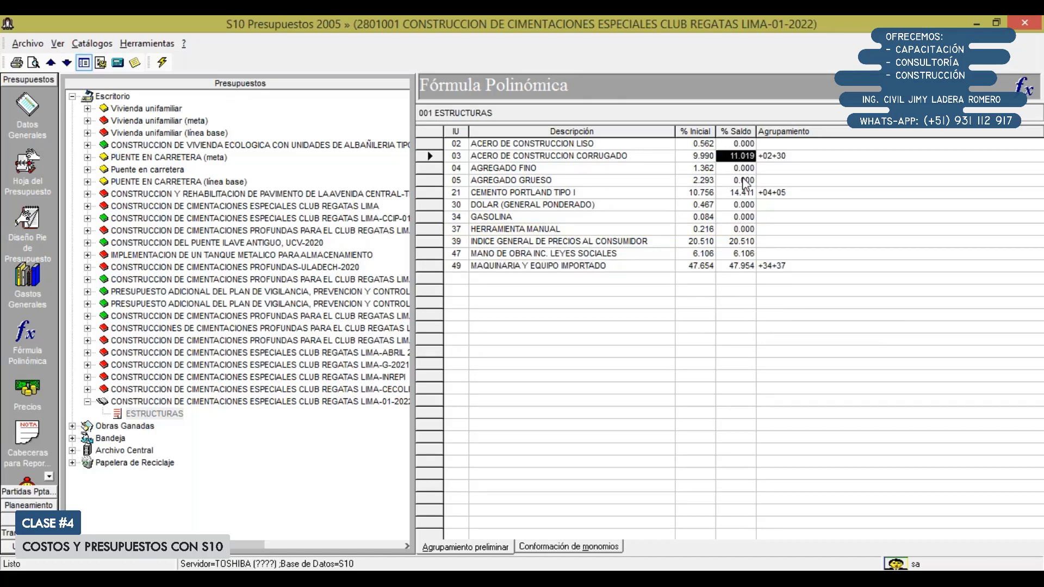
pyautogui.click(745, 193)
pyautogui.click(746, 254)
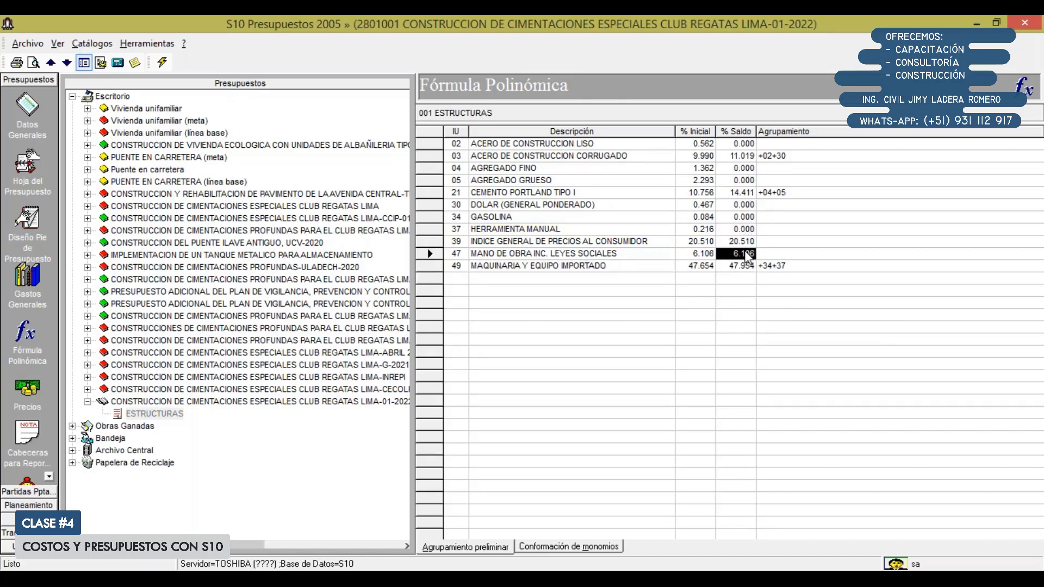
pyautogui.click(748, 267)
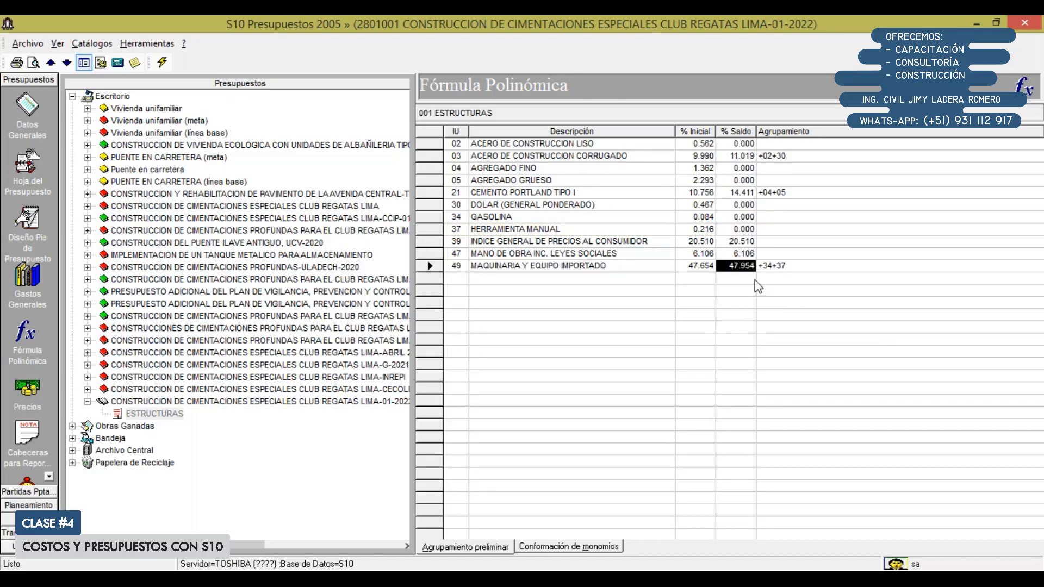
pyautogui.click(741, 157)
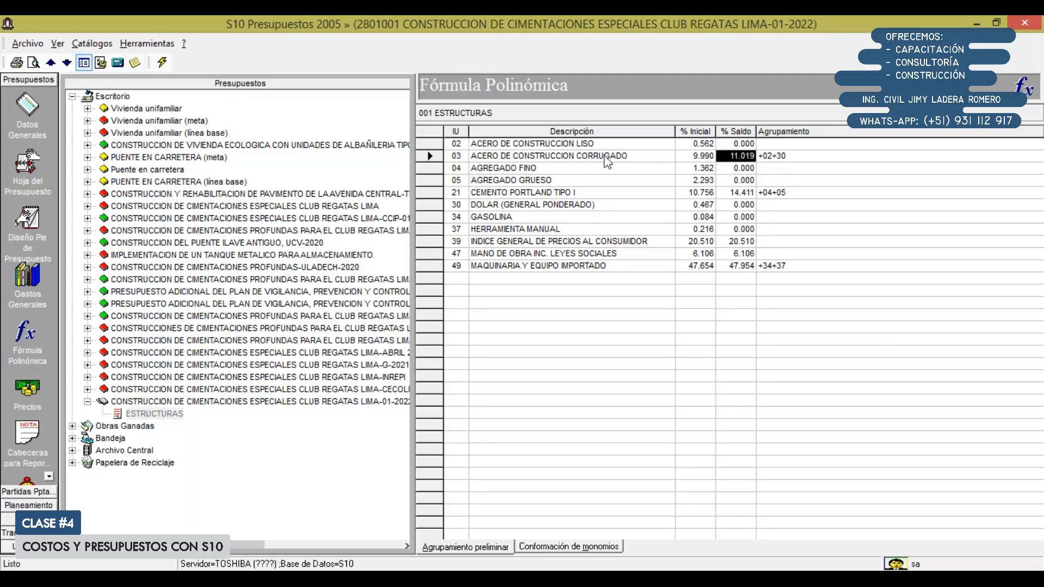
pyautogui.click(739, 194)
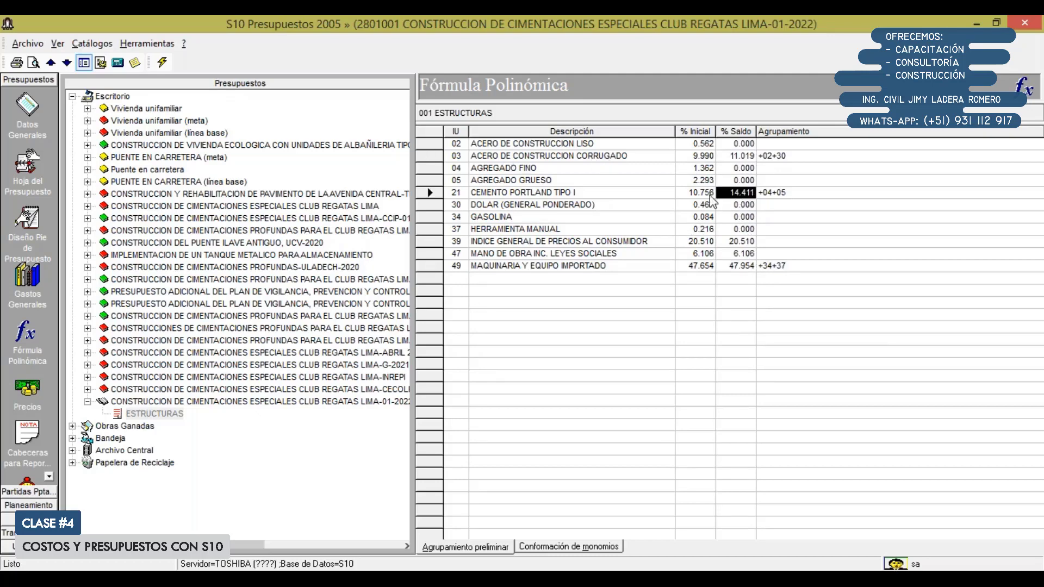
pyautogui.click(733, 242)
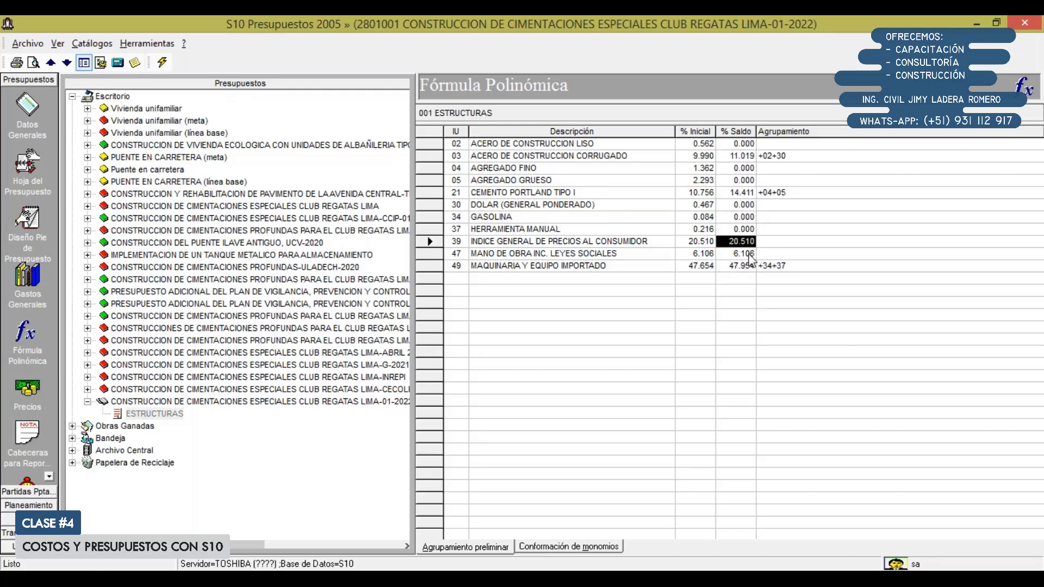
pyautogui.click(750, 254)
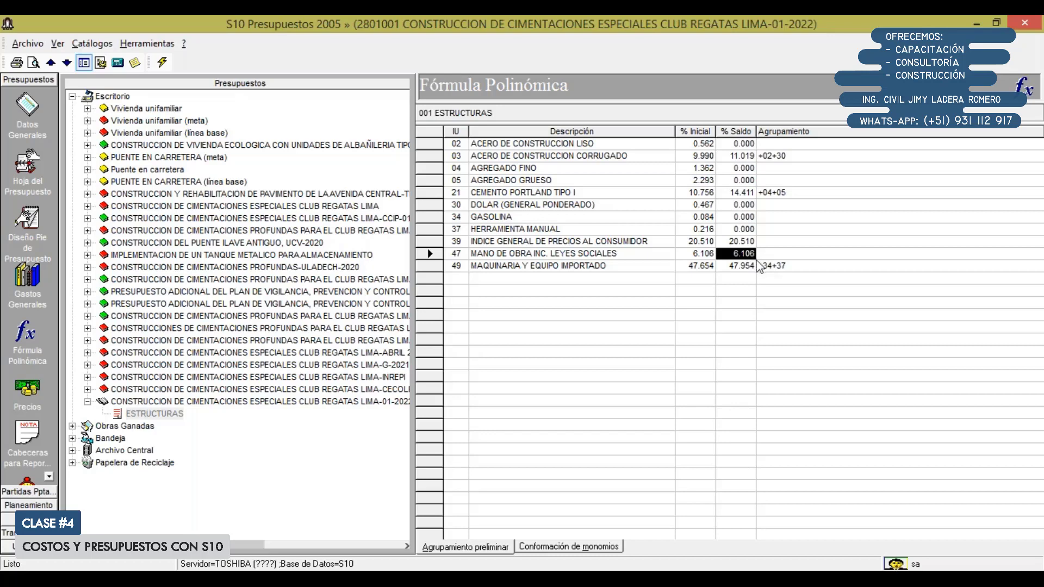
pyautogui.click(749, 266)
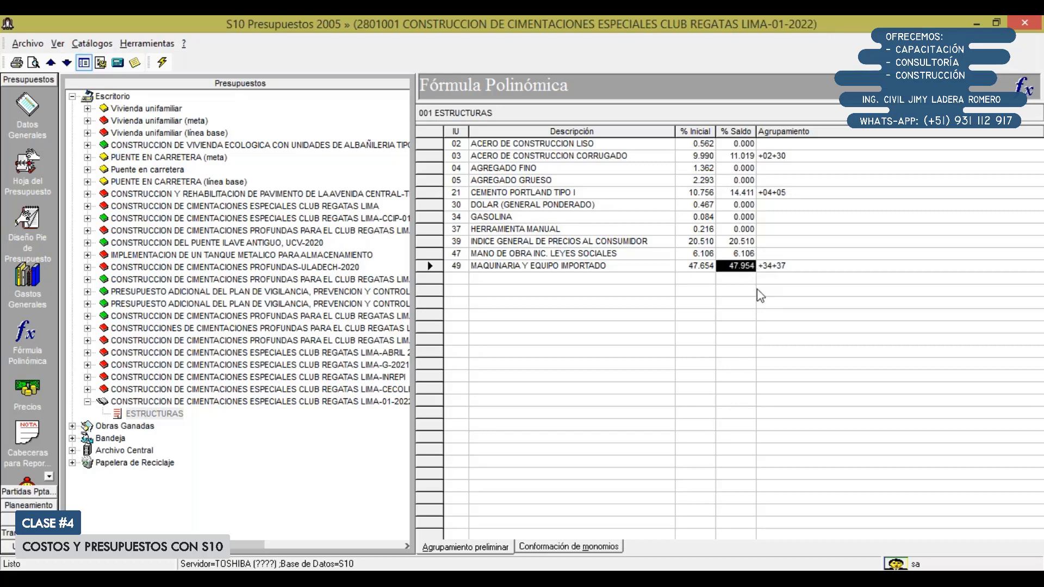
# Step: Generate the ESTRUCTURAS monomials from the preliminary grouping, dismissing the CCleaner update notice
pyautogui.click(541, 549)
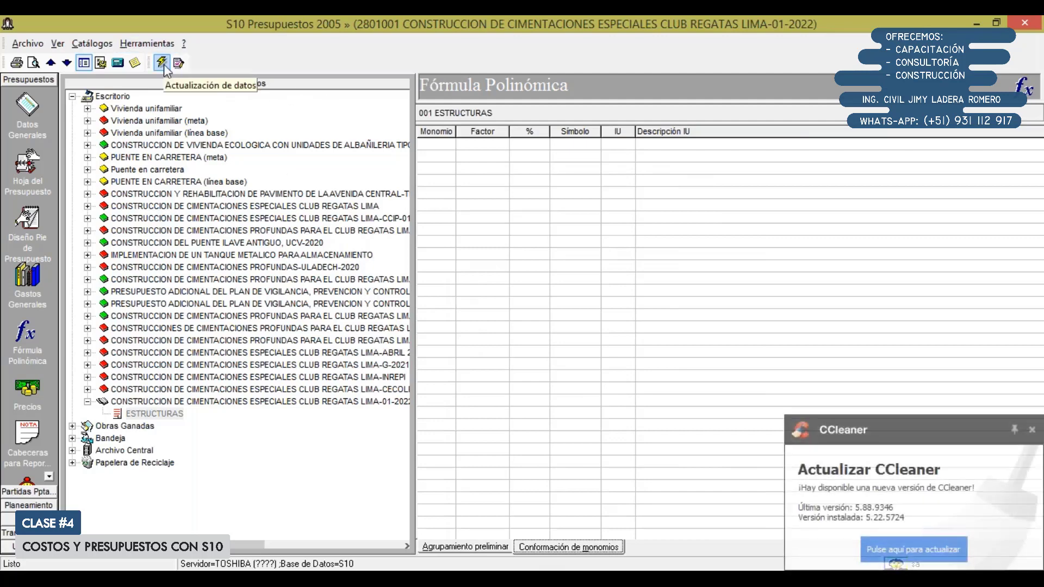
pyautogui.click(1033, 430)
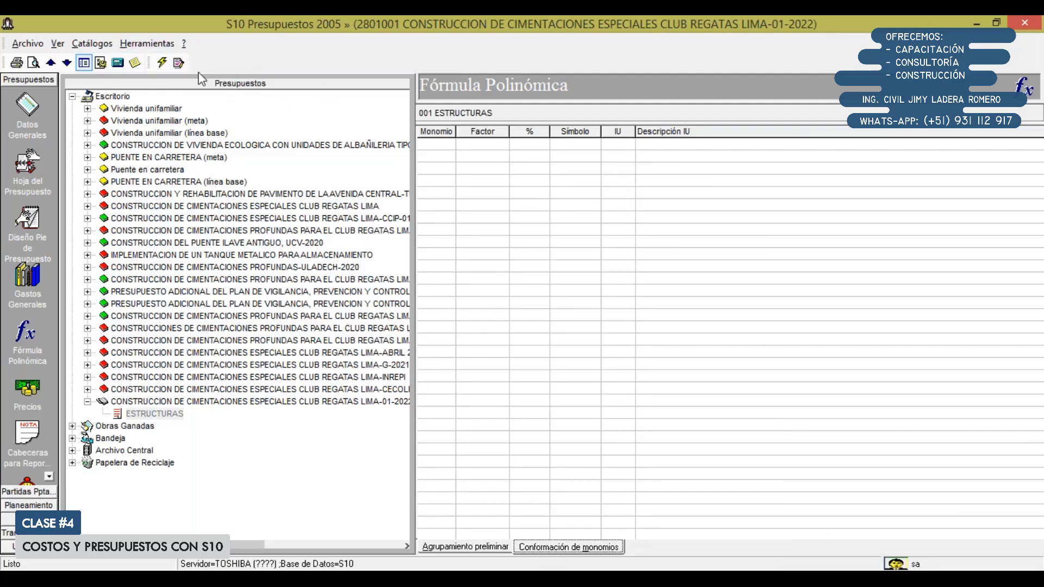
pyautogui.click(161, 62)
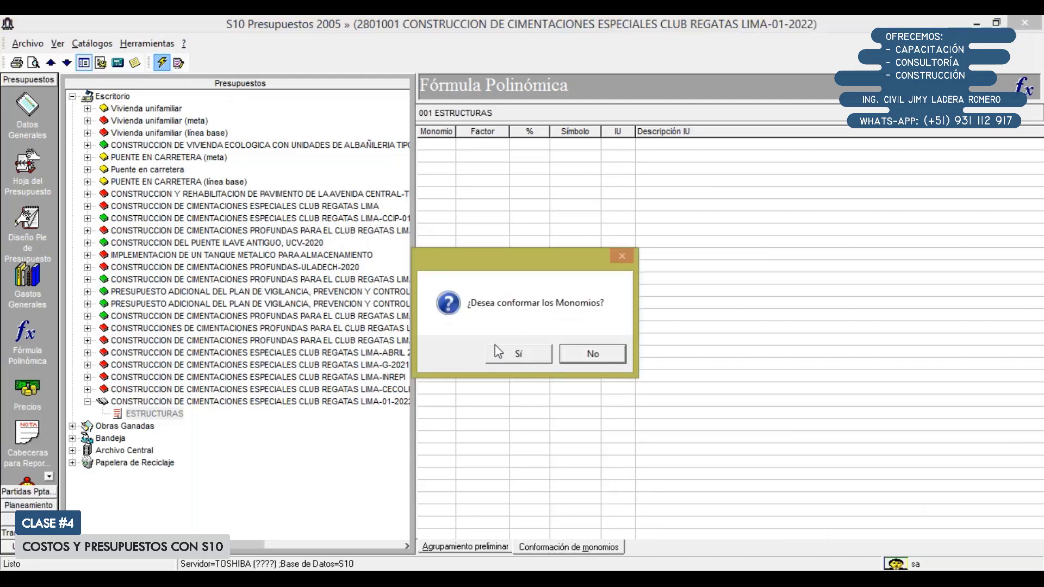
pyautogui.click(530, 356)
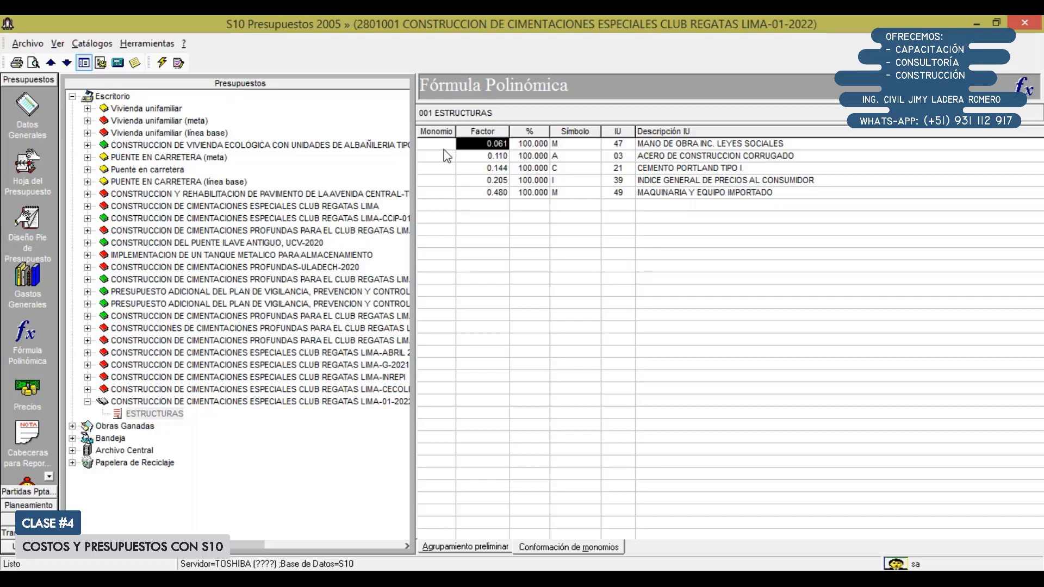
# Step: Assign monomial number 1 to MANO DE OBRA INC. LEYES SOCIALES and number 2 to CEMENTO PORTLAND TIPO I
pyautogui.press('Left')
pyautogui.write('1')
pyautogui.press('Return')
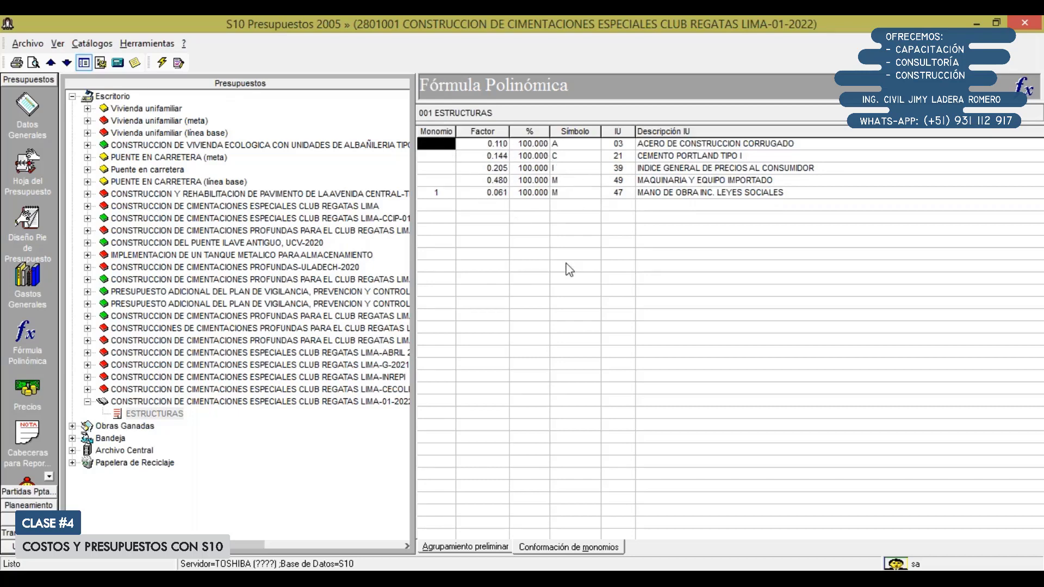
pyautogui.click(688, 147)
pyautogui.click(689, 156)
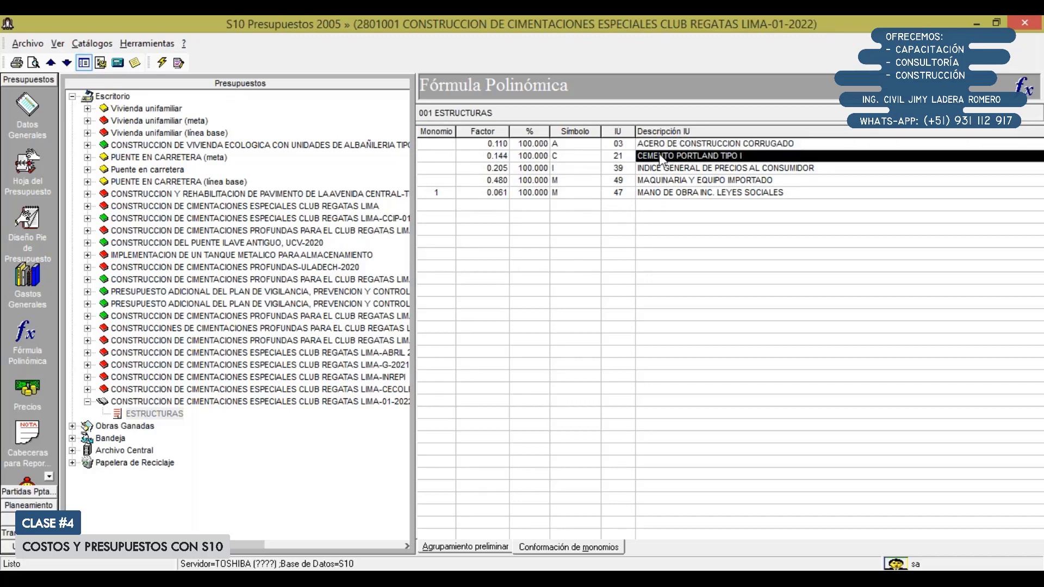
pyautogui.click(449, 157)
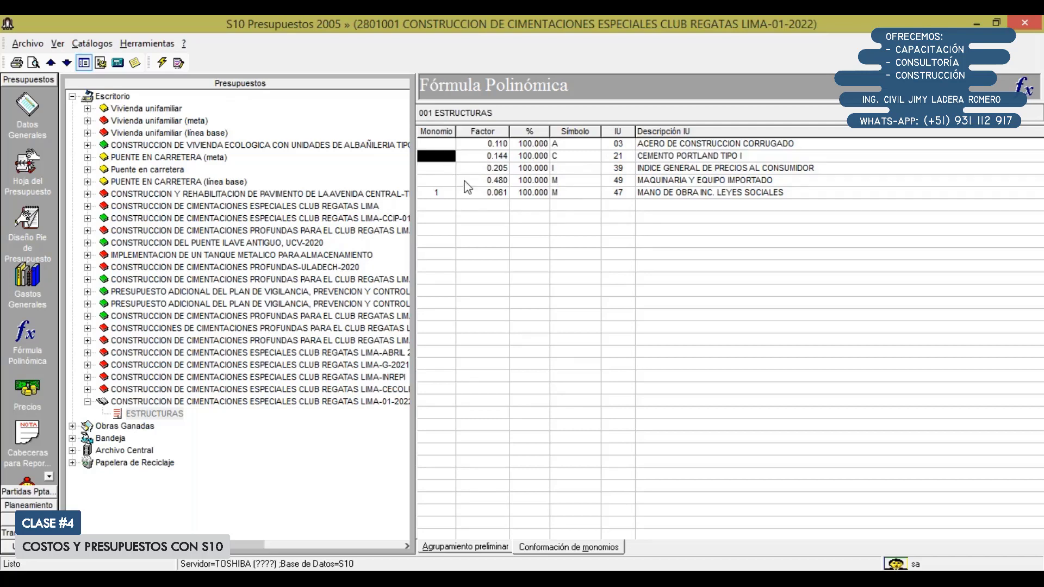
pyautogui.write('2')
pyautogui.press('Return')
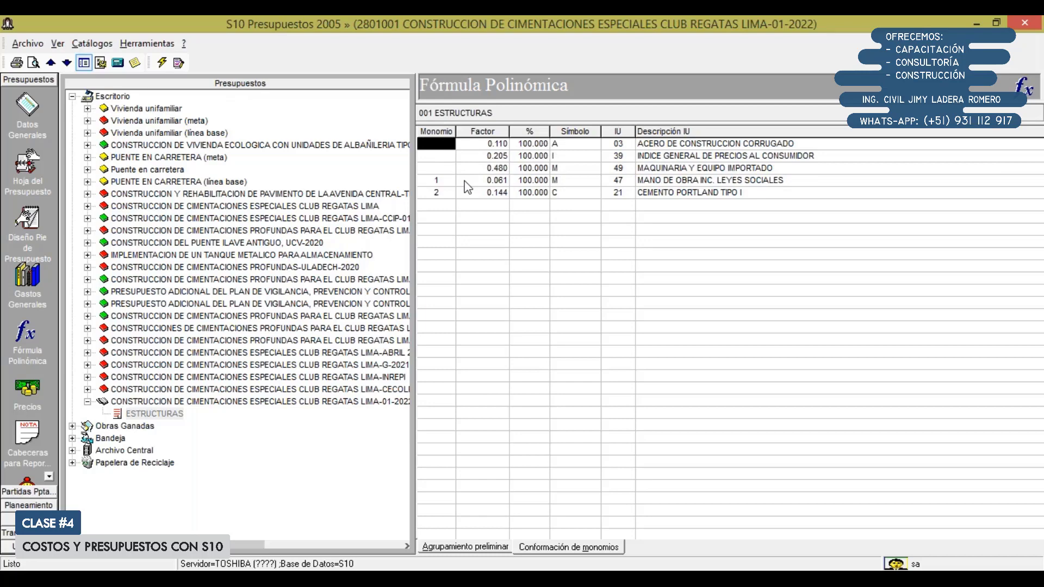
# Step: Number ACERO DE CONSTRUCCION CORRUGADO as monomial 3, MAQUINARIA Y EQUIPO IMPORTADO as 4 and INDICE GENERAL DE PRECIOS AL CONSUMIDOR as 5
pyautogui.write('3')
pyautogui.press('Return')
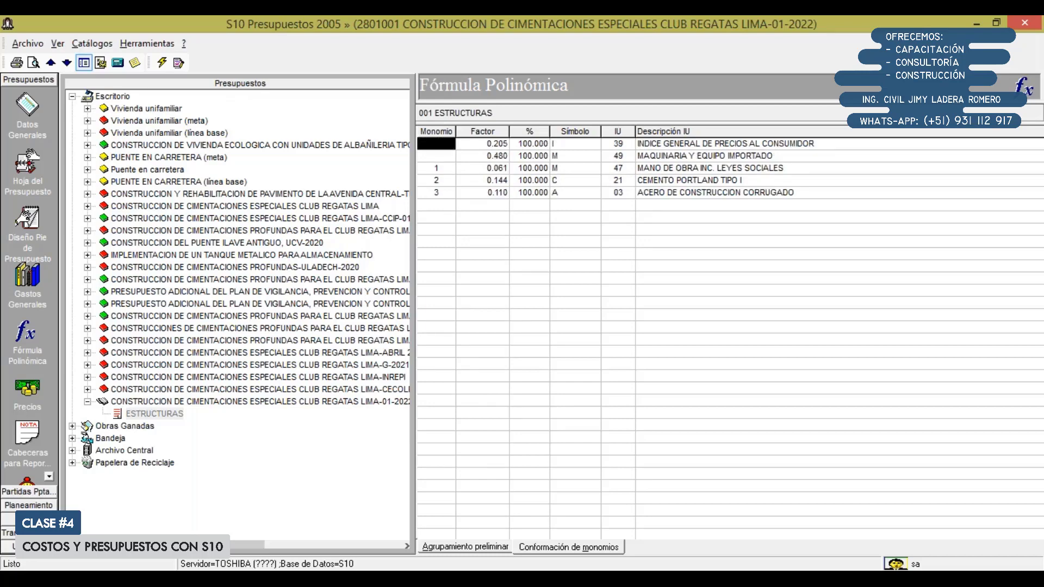
pyautogui.click(448, 157)
pyautogui.write('4')
pyautogui.press('Return')
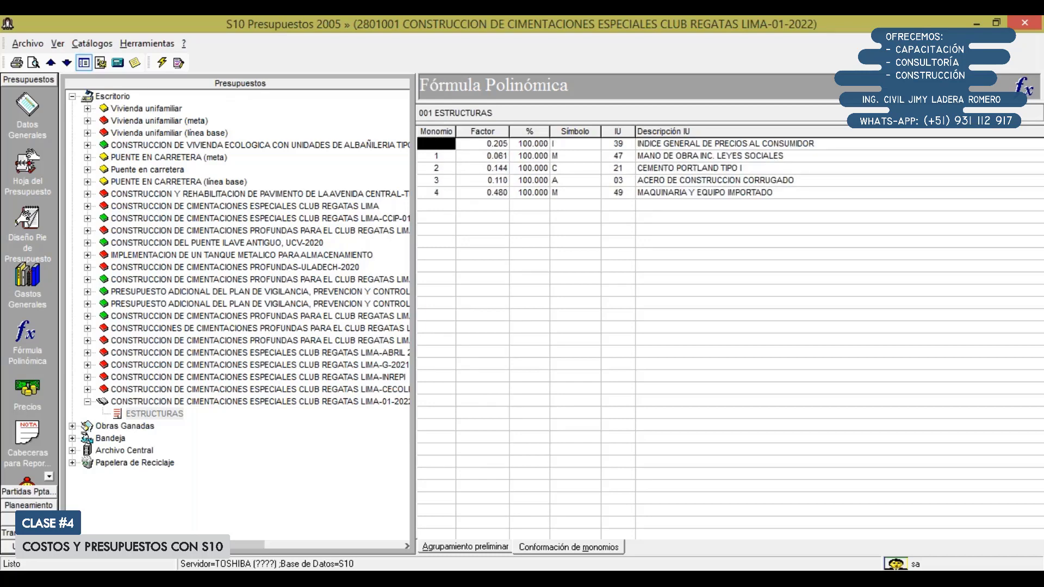
pyautogui.write('5')
pyautogui.press('Return')
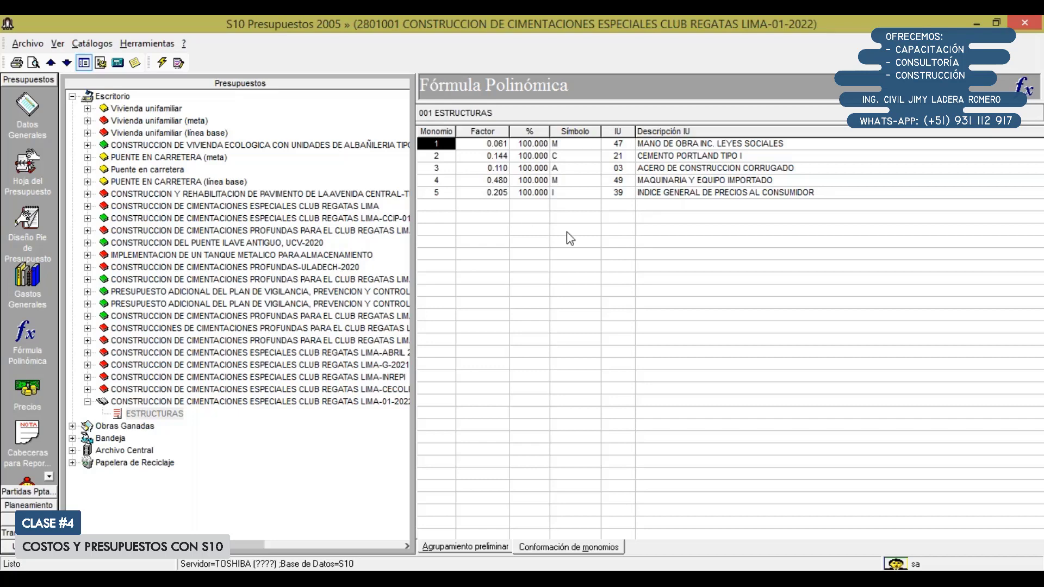
# Step: Combine ACERO DE CONSTRUCCION CORRUGADO with CEMENTO PORTLAND TIPO I by setting its monomial number to 2
pyautogui.click(660, 168)
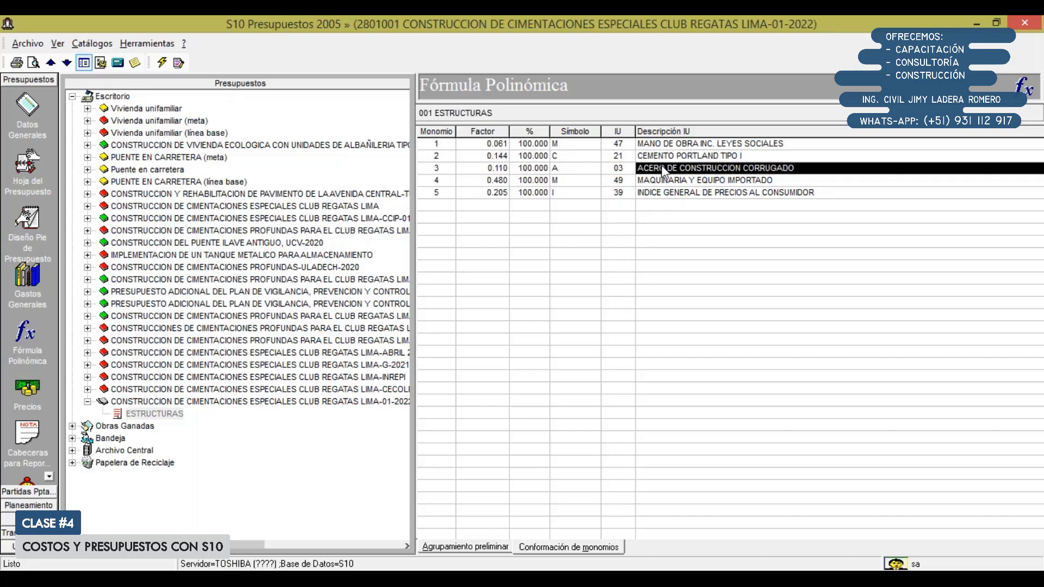
pyautogui.click(439, 168)
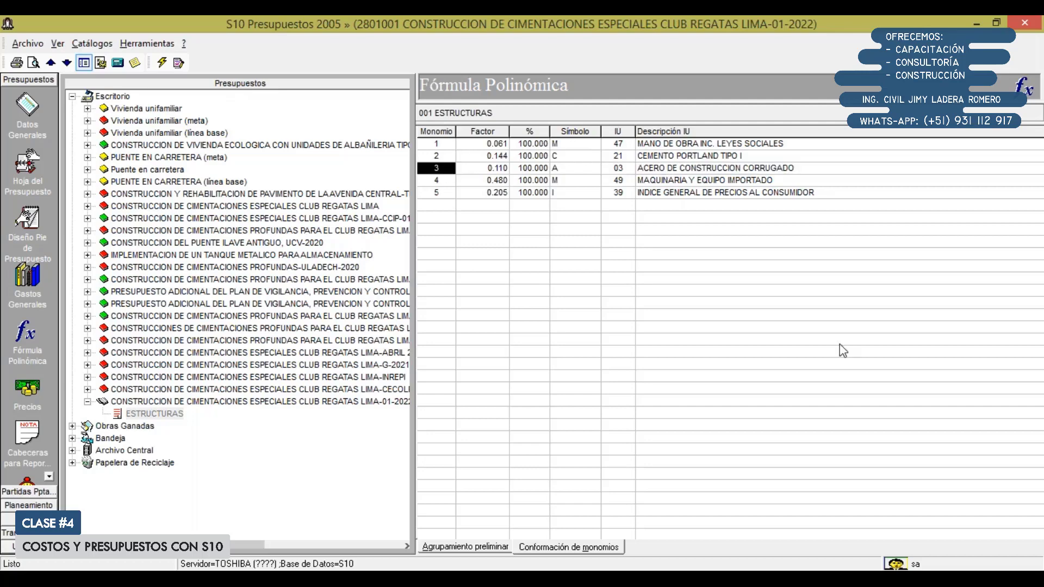
pyautogui.write('2')
pyautogui.press('Return')
# Step: Renumber MAQUINARIA Y EQUIPO IMPORTADO as monomial 3 and INDICE GENERAL DE PRECIOS AL CONSUMIDOR as monomial 4
pyautogui.press('Down')
pyautogui.press('Down')
pyautogui.press('Down')
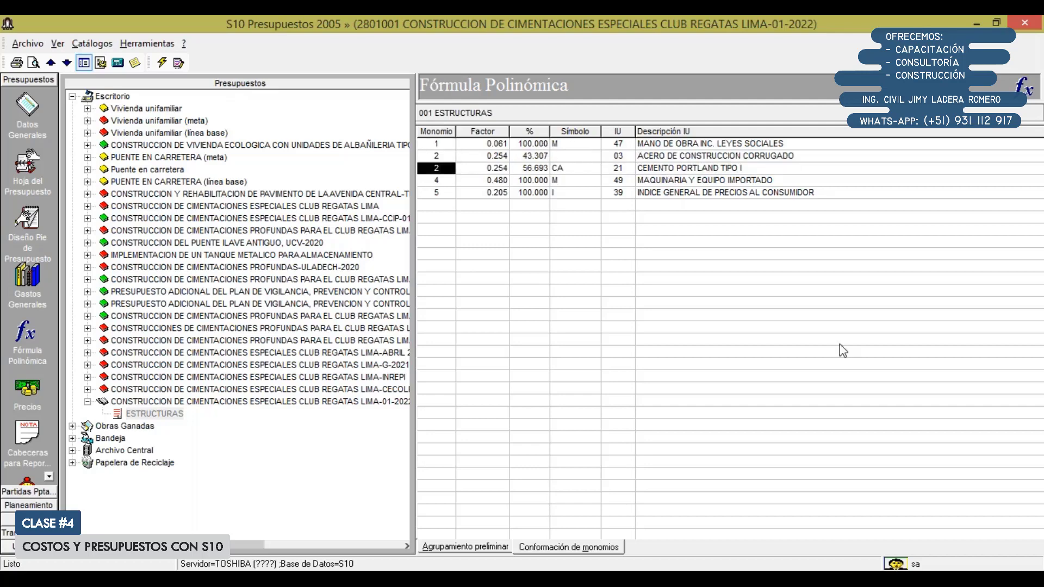
pyautogui.write('3')
pyautogui.press('Return')
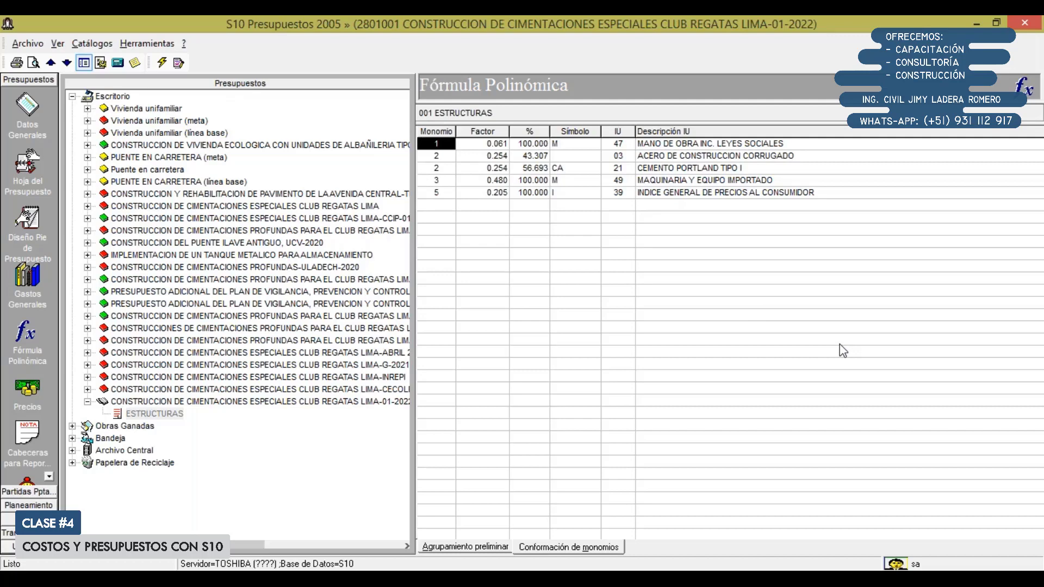
pyautogui.press('Down')
pyautogui.press('Down')
pyautogui.press('Down')
pyautogui.press('Down')
pyautogui.write('4')
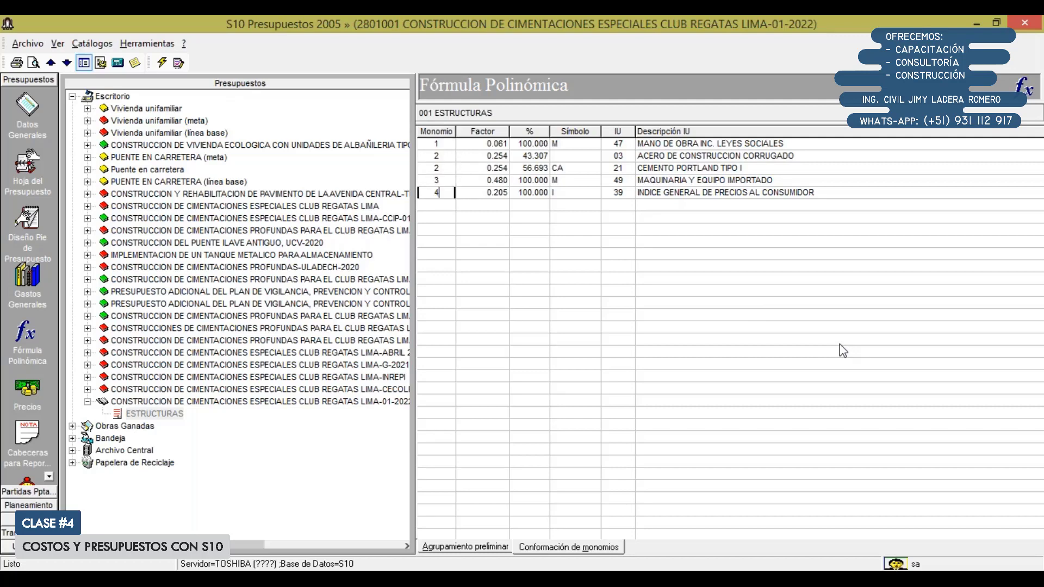
pyautogui.press('Return')
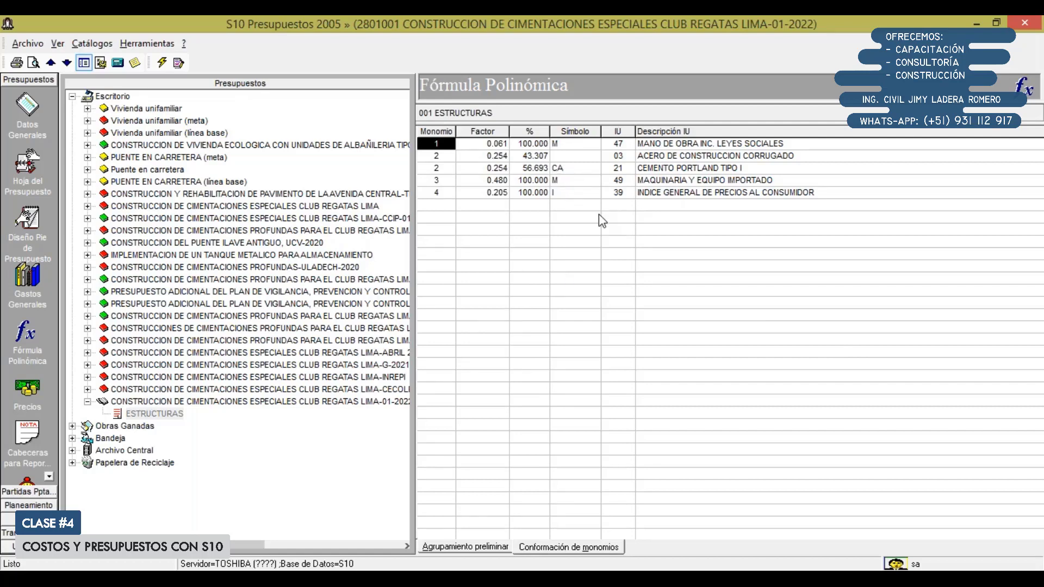
# Step: Run the validity check on the ESTRUCTURAS polynomial formula and close its message
pyautogui.click(537, 145)
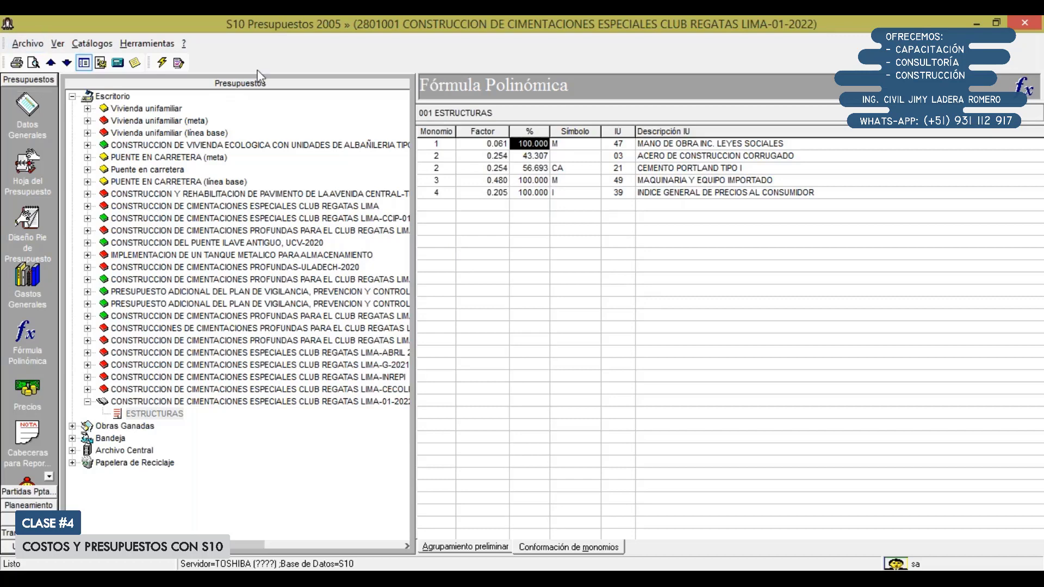
pyautogui.click(184, 66)
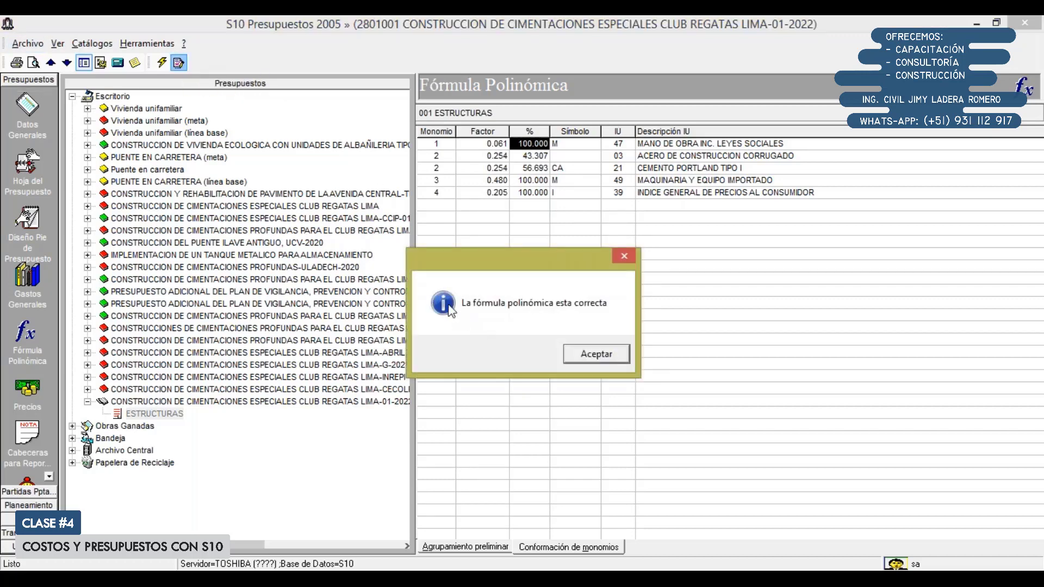
pyautogui.click(598, 353)
# Step: Preview the polynomial formula report with the existing page margins, maximized and zoomed to 150%
pyautogui.click(33, 63)
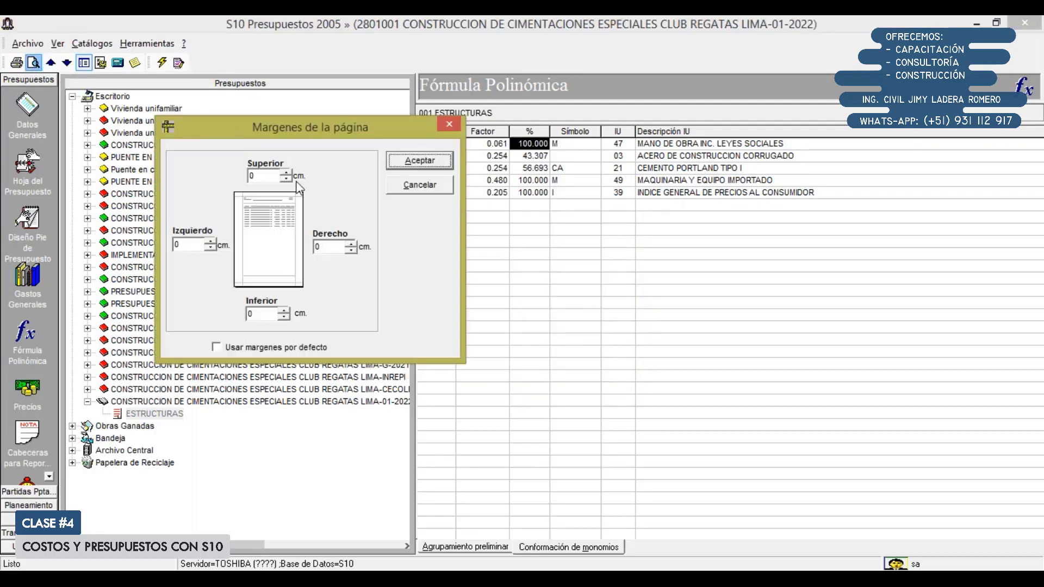
pyautogui.click(417, 160)
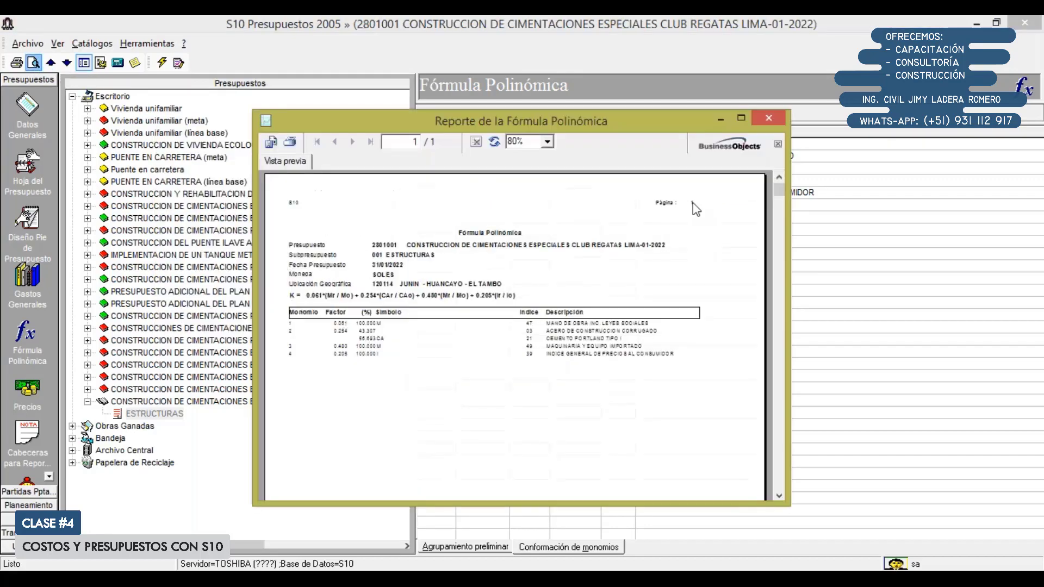
pyautogui.click(749, 116)
pyautogui.click(289, 42)
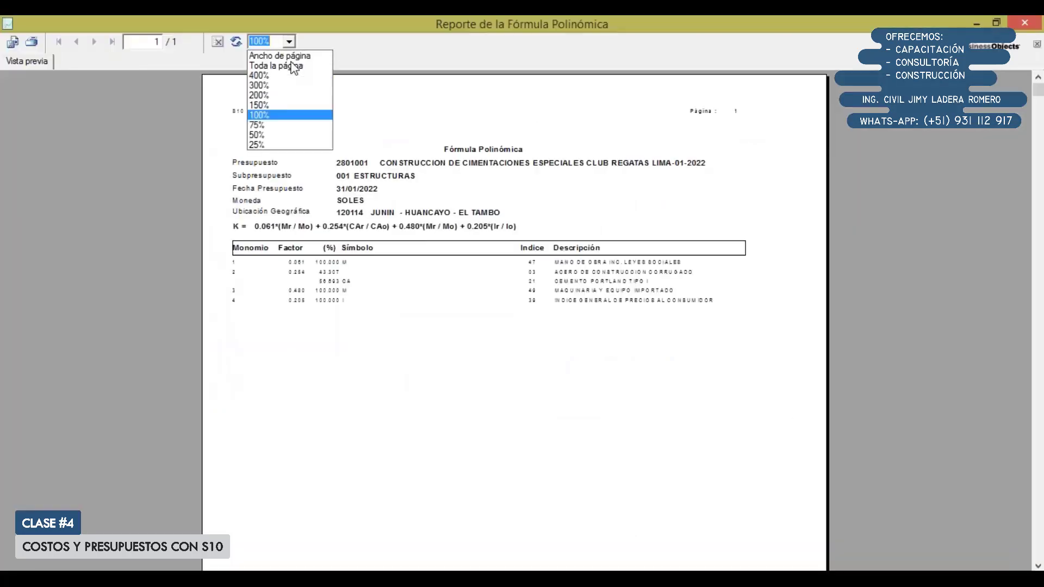
pyautogui.click(261, 96)
# Step: Examine the MANO DE OBRA INC. LEYES SOCIALES monomial's description and symbol against the K formula in the report
pyautogui.click(580, 361)
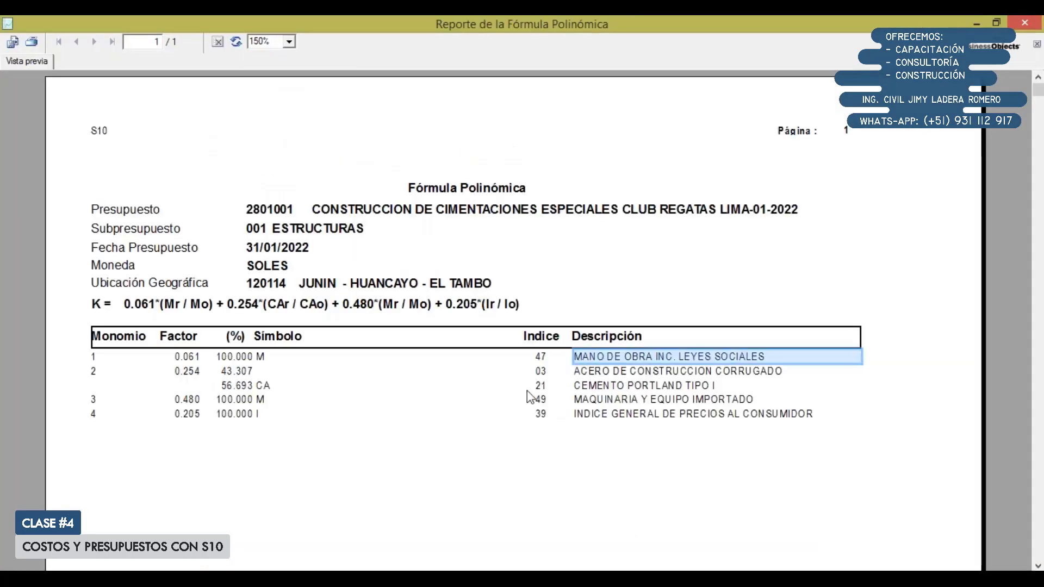
pyautogui.click(303, 362)
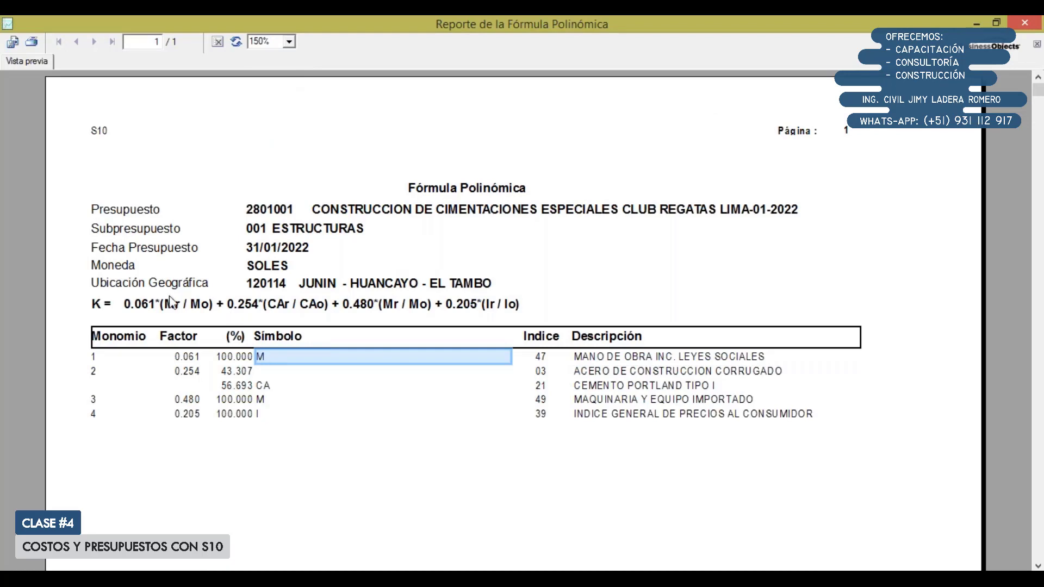
pyautogui.click(206, 326)
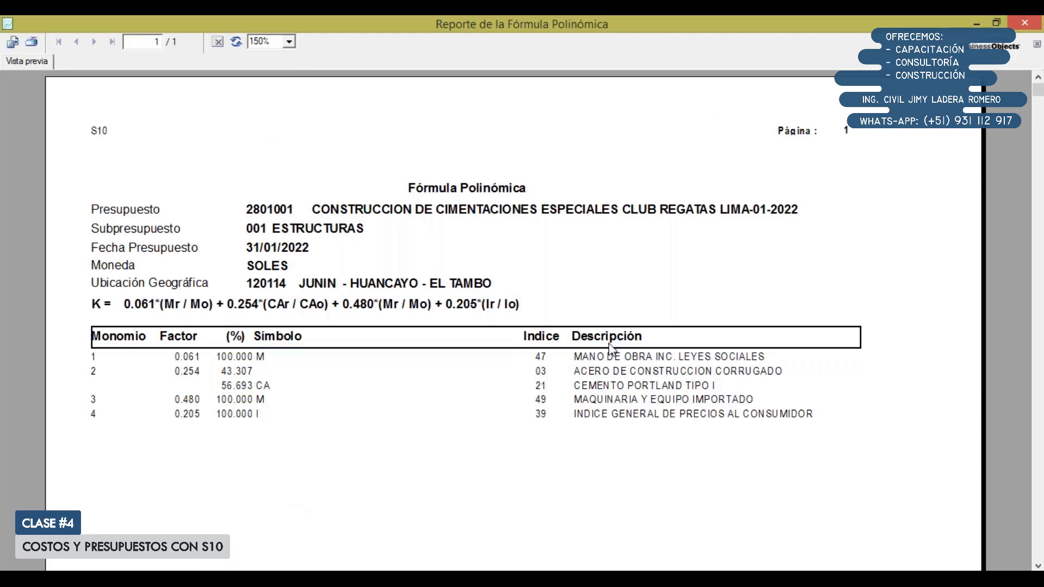
pyautogui.click(252, 579)
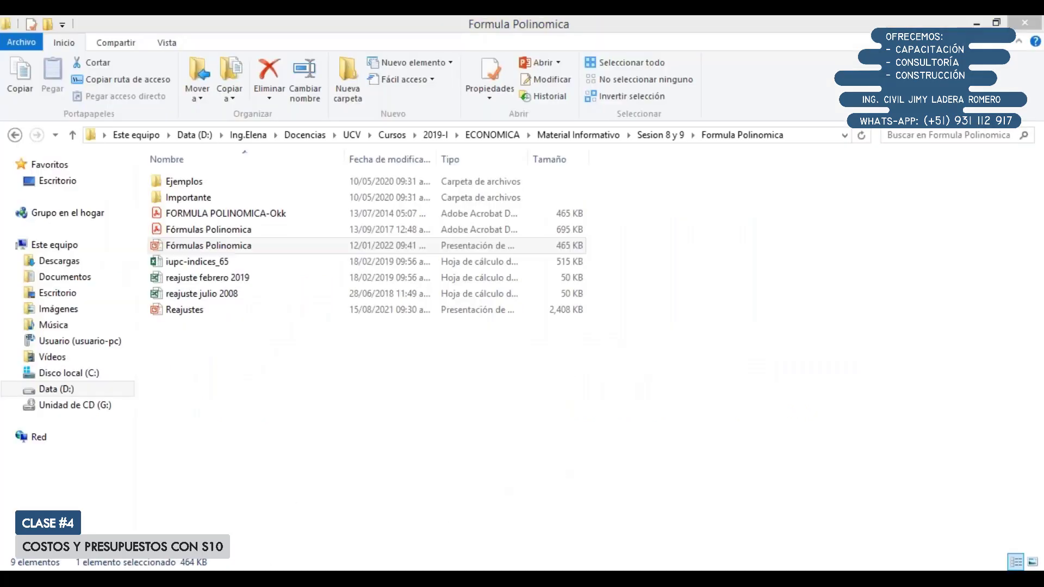
pyautogui.click(252, 578)
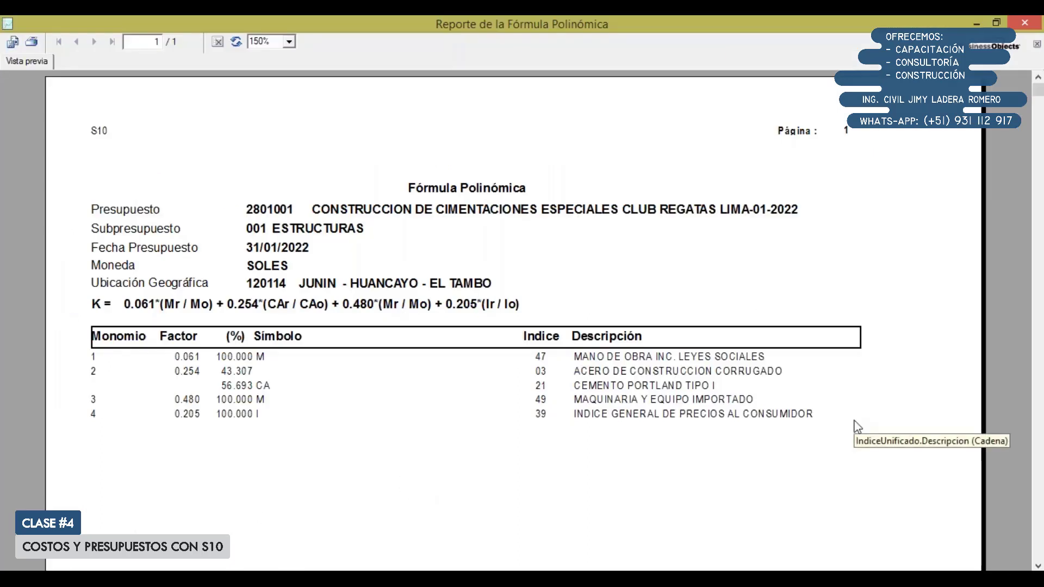
# Step: Close the polynomial formula report and preview the budget sheet's Estándar cliente report with the existing page margins, maximized
pyautogui.click(1033, 22)
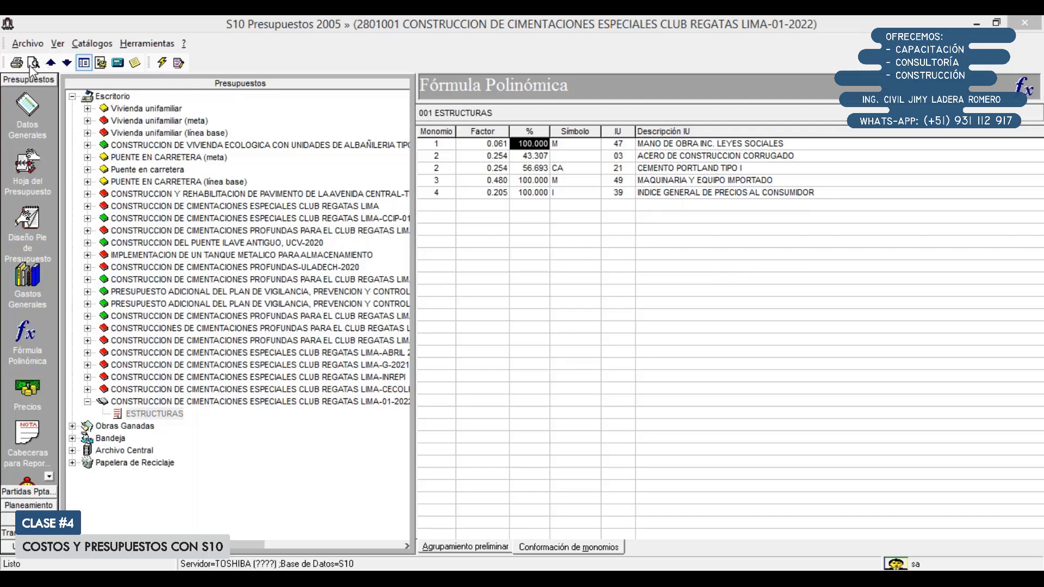
pyautogui.click(29, 166)
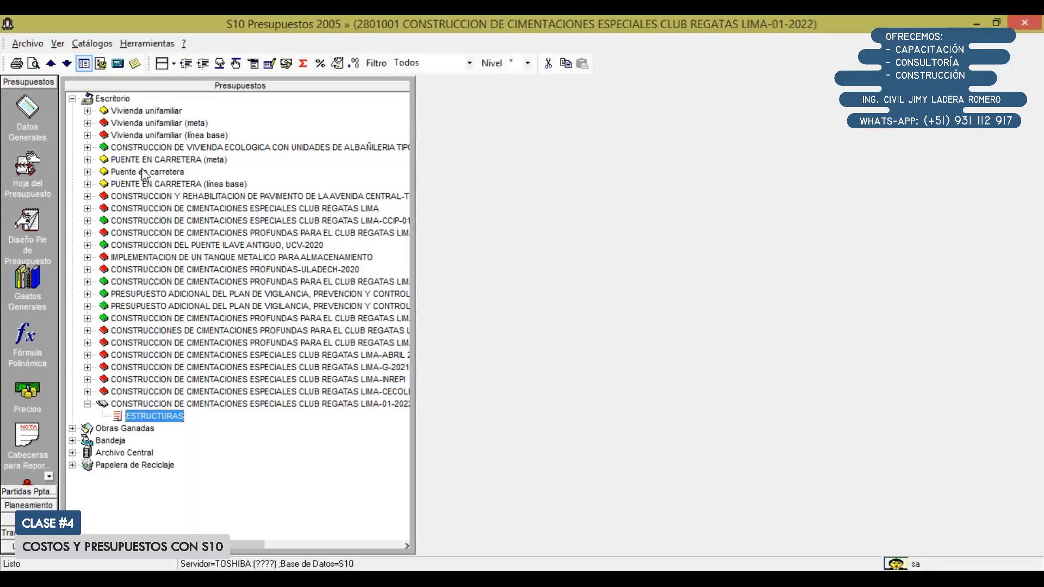
pyautogui.click(33, 62)
pyautogui.moveTo(74, 83)
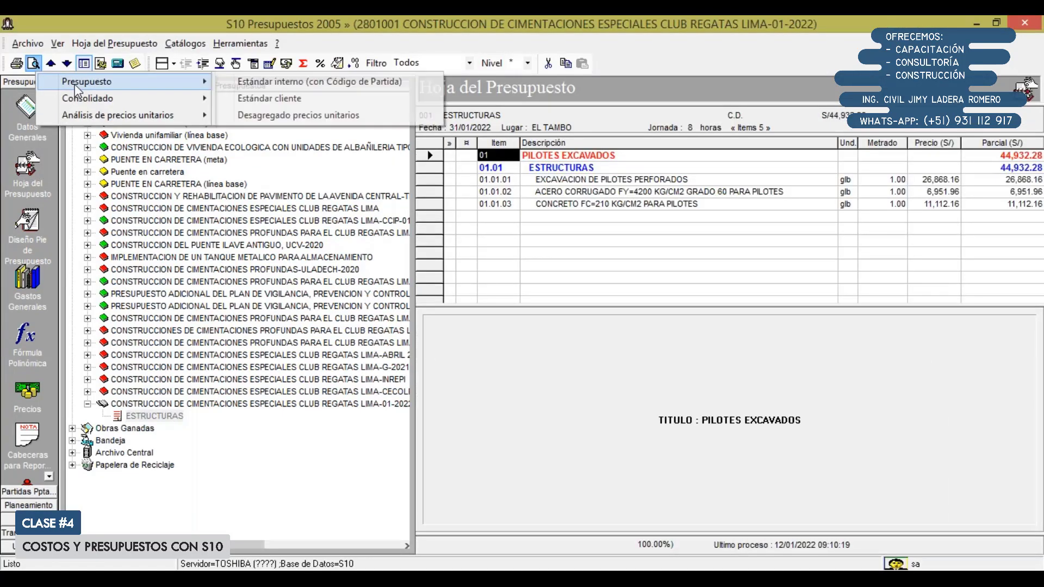
pyautogui.click(287, 99)
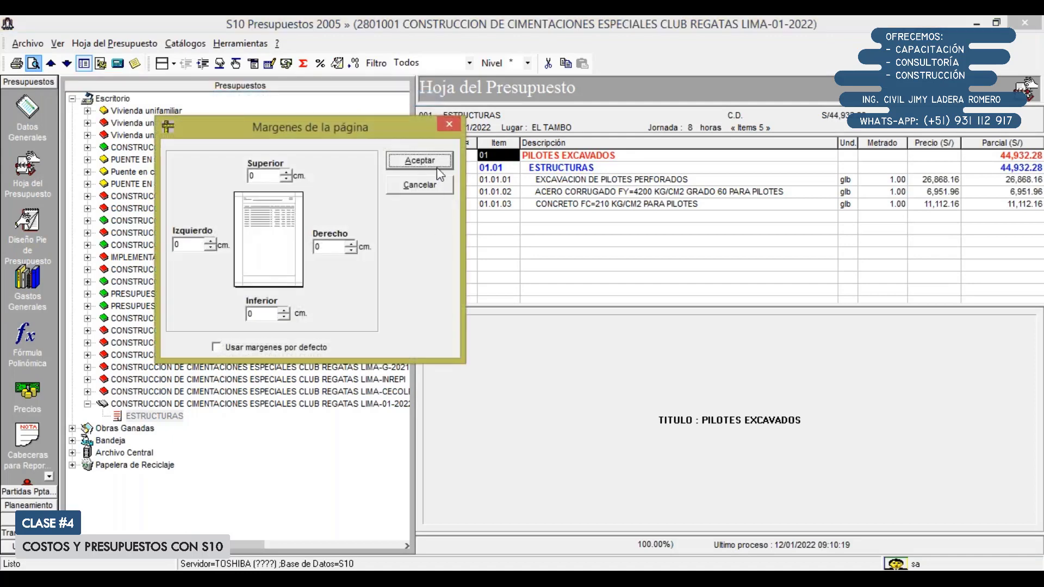
pyautogui.click(423, 165)
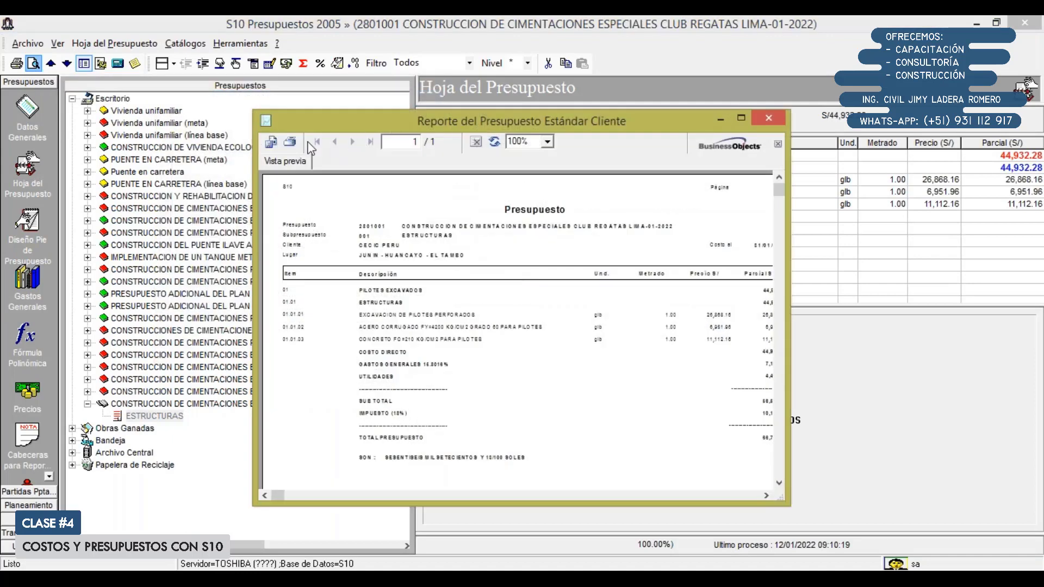
pyautogui.click(740, 118)
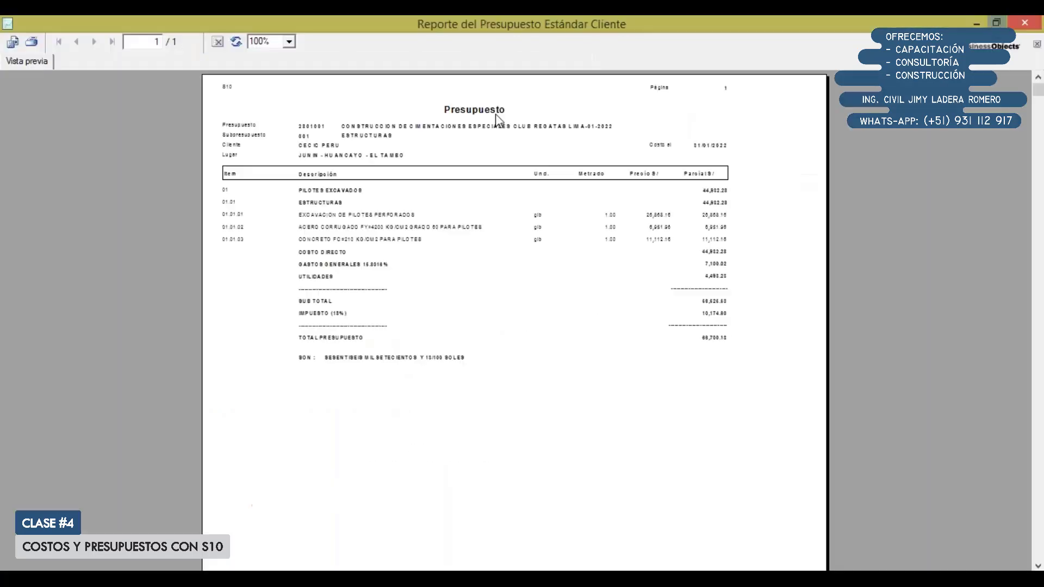
# Step: Print the client budget report with Nitro PDF Creator, saving it as PTO PILOTE EXCAVADO 2022 on drive Data (D:)
pyautogui.click(37, 45)
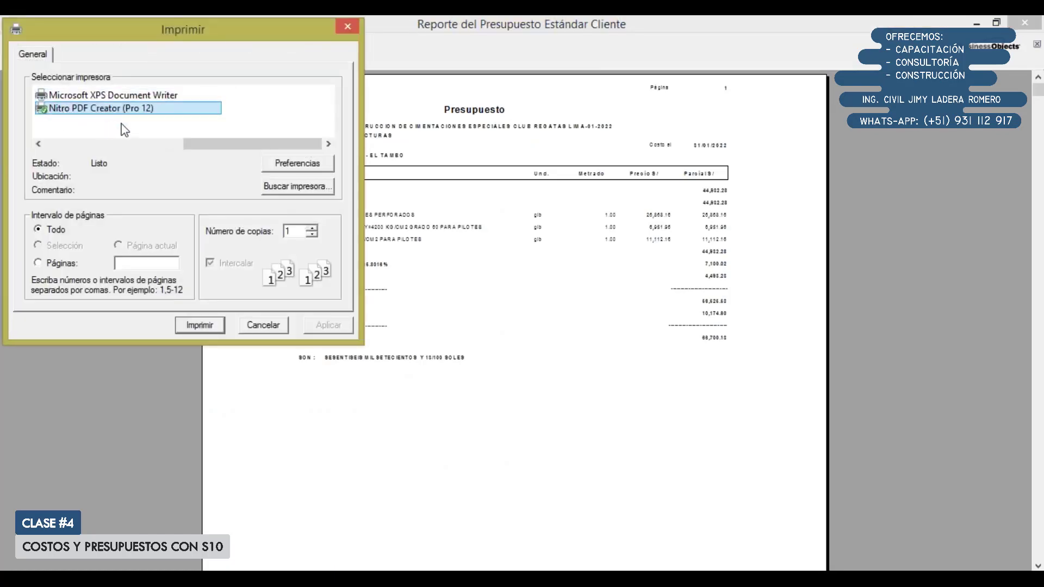
pyautogui.click(209, 325)
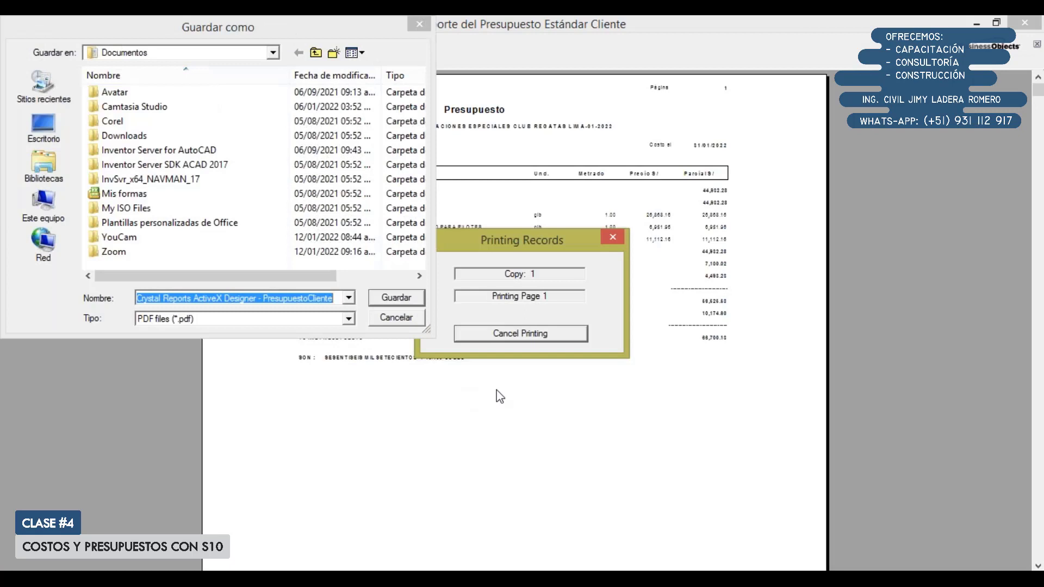
pyautogui.click(333, 298)
pyautogui.moveTo(333, 298); pyautogui.dragTo(12, 299)
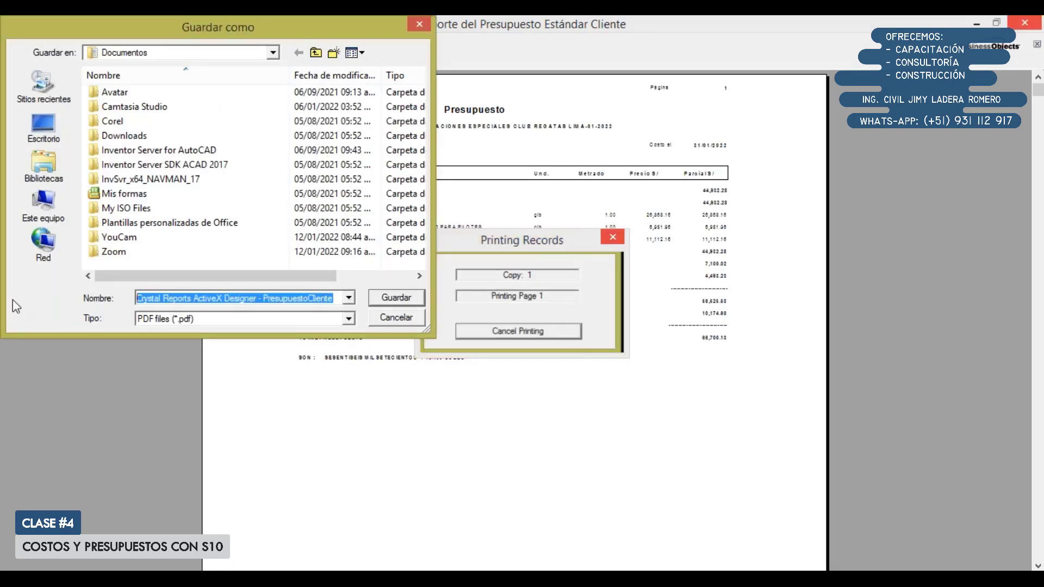
pyautogui.write('PTO PI')
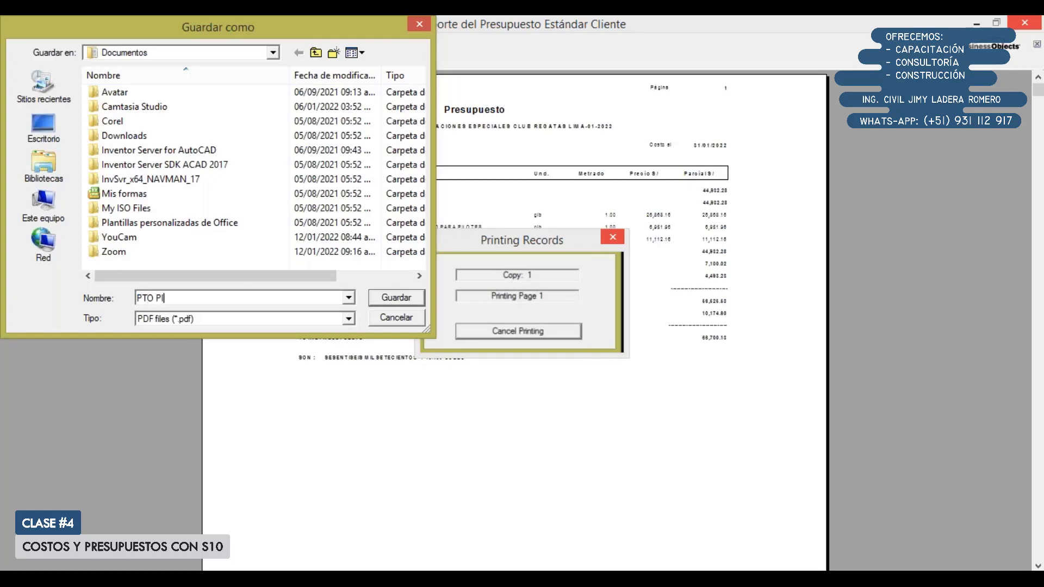
pyautogui.write('LOTE EXCAVADO 2022')
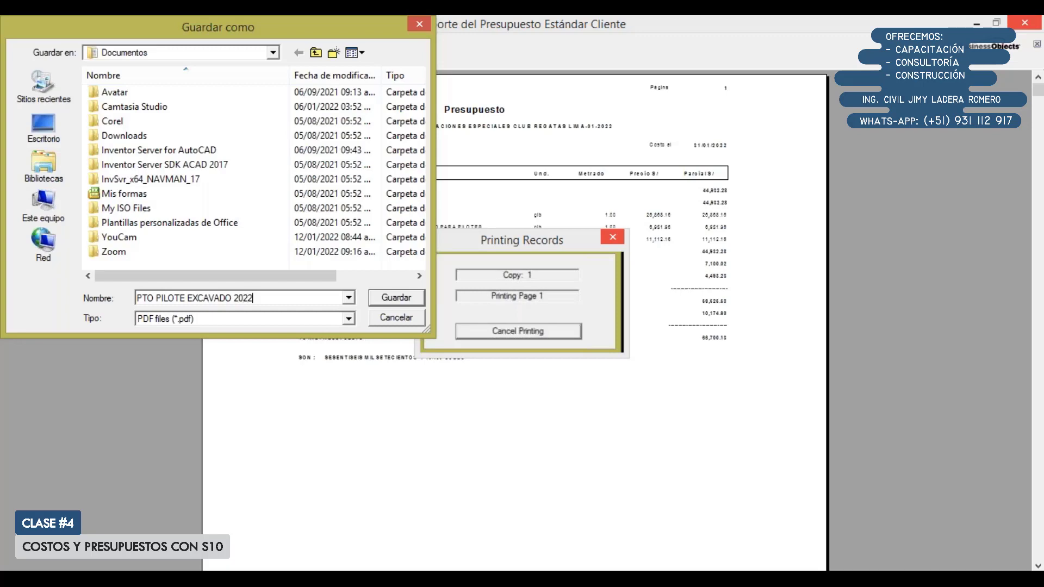
pyautogui.click(44, 209)
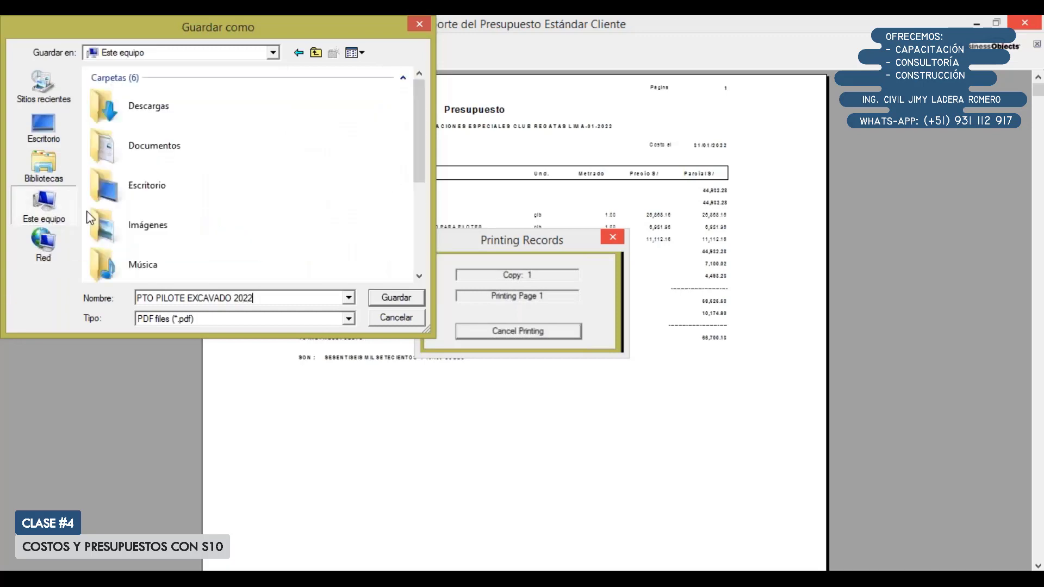
pyautogui.moveTo(422, 154); pyautogui.dragTo(365, 222)
pyautogui.doubleClick(190, 231)
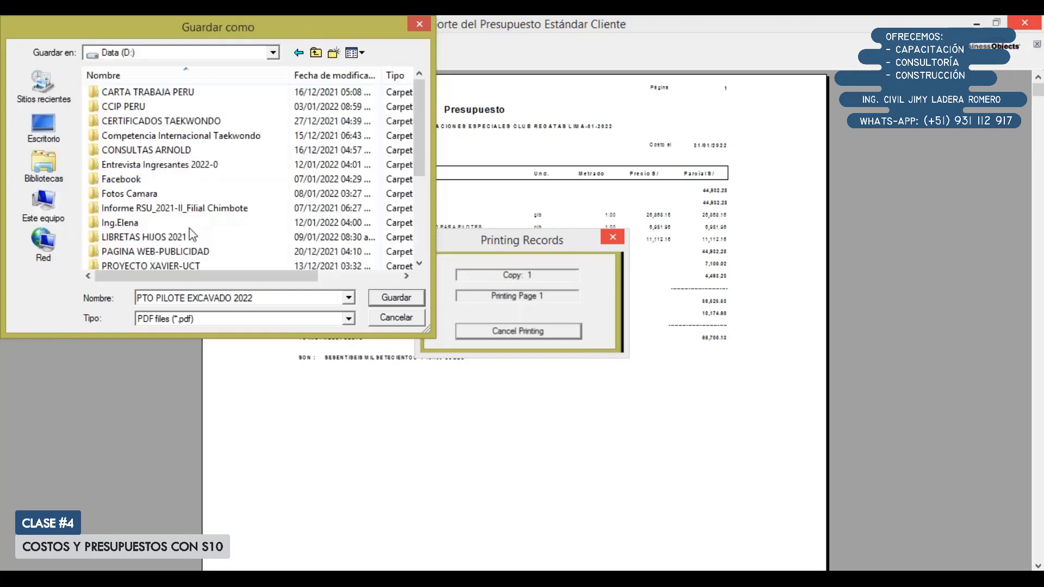
pyautogui.click(399, 300)
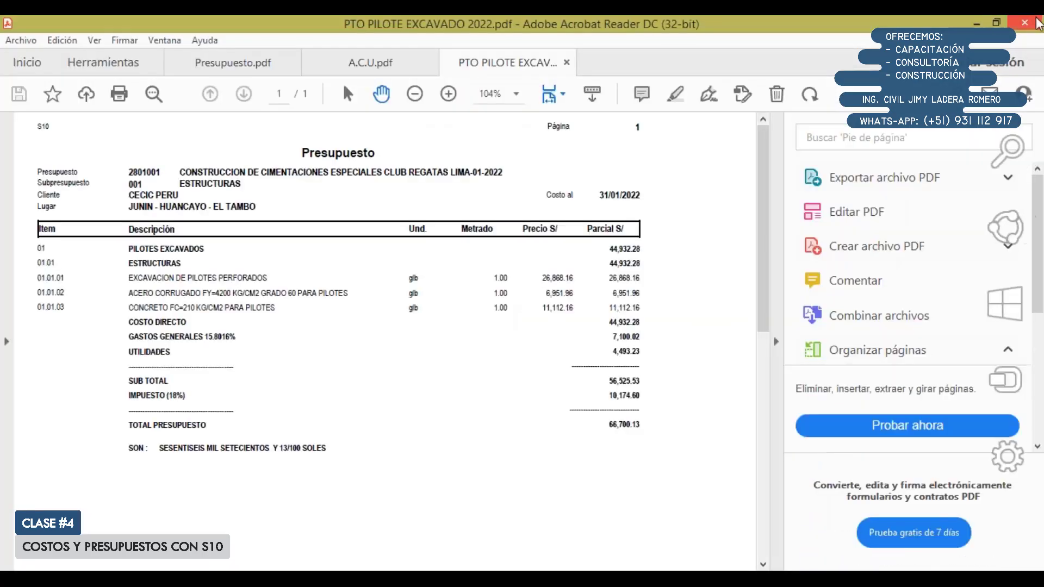
# Step: Close all the open PDF documents in Acrobat Reader and the client budget report preview
pyautogui.click(1038, 24)
pyautogui.click(575, 328)
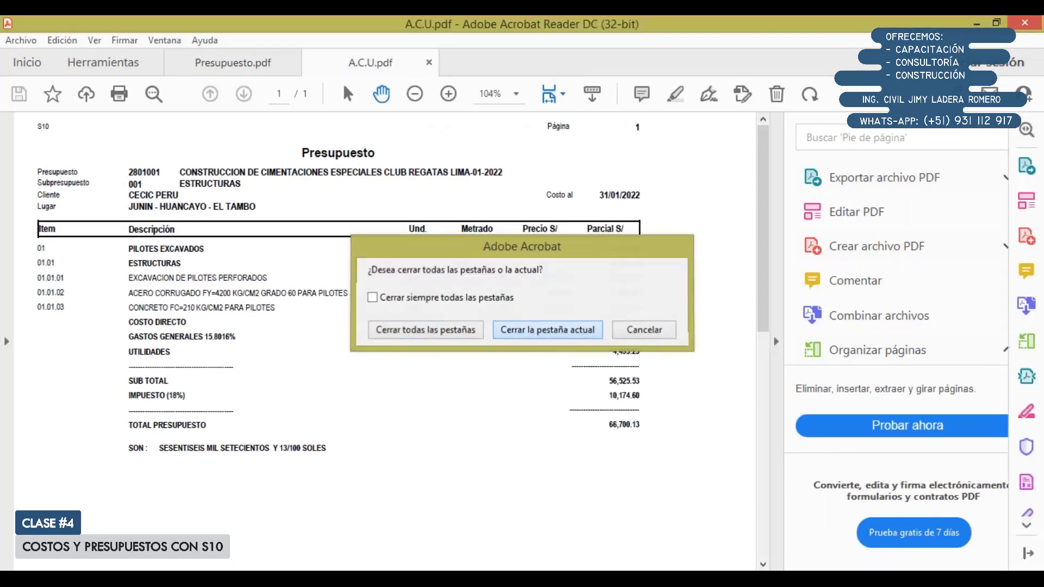
pyautogui.click(1002, 23)
pyautogui.hotkey('ctrl', 'w')
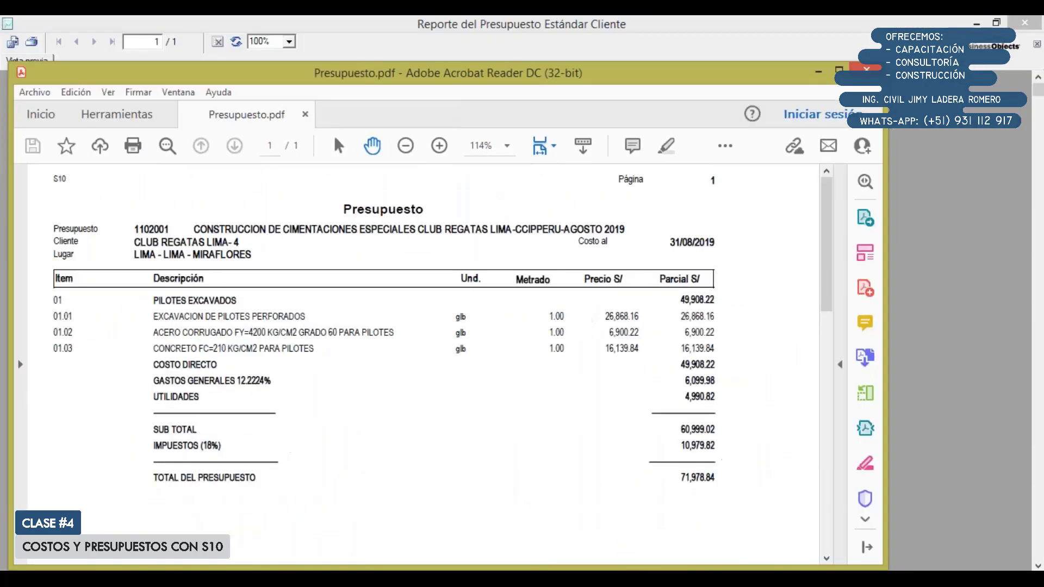
pyautogui.click(866, 69)
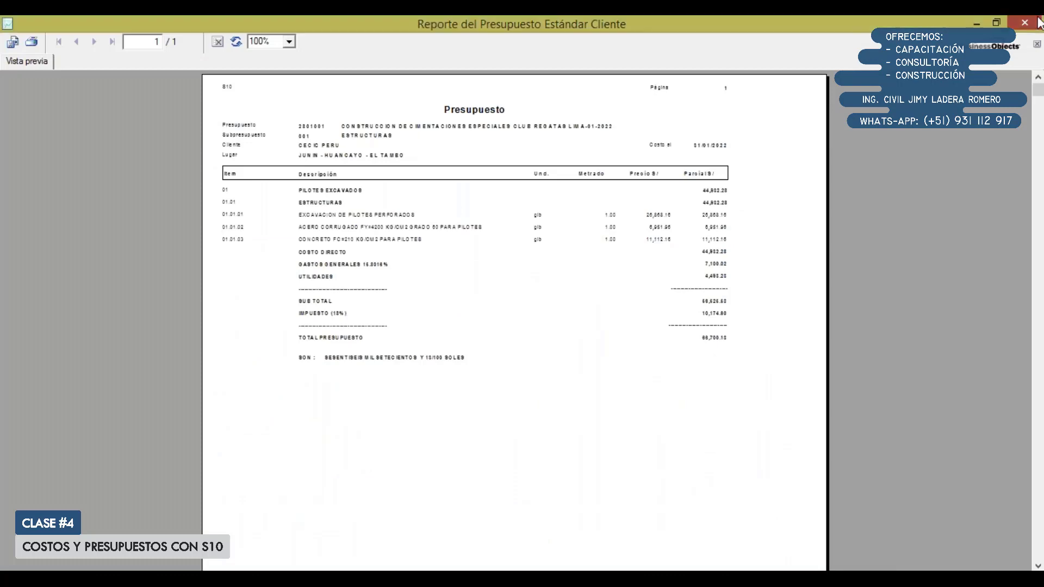
pyautogui.click(1025, 23)
# Step: Preview the unit price analysis report in S10 format with several analyses per sheet, keeping the existing page margins
pyautogui.click(33, 63)
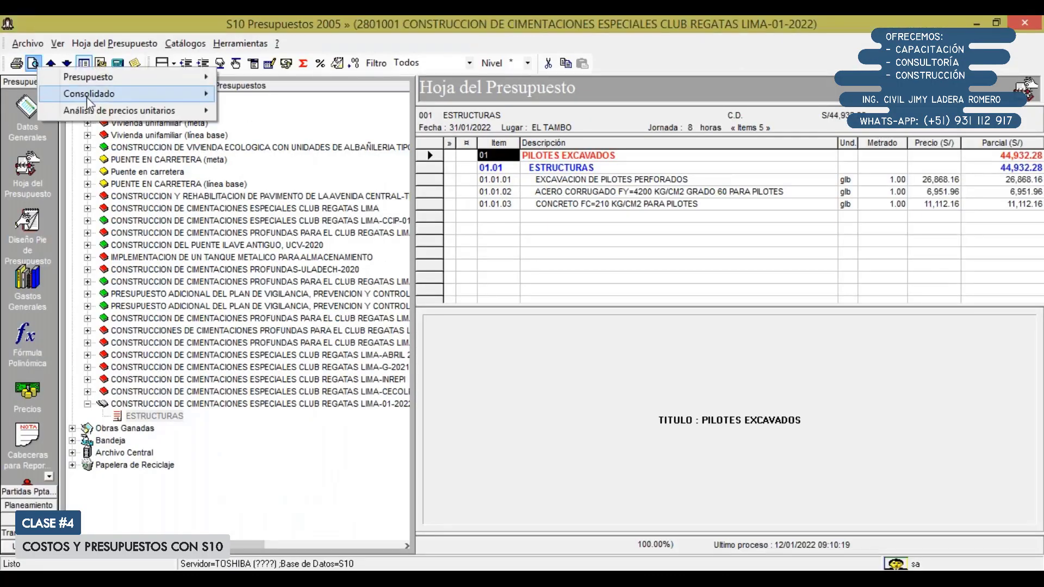
pyautogui.moveTo(104, 115)
pyautogui.moveTo(294, 121)
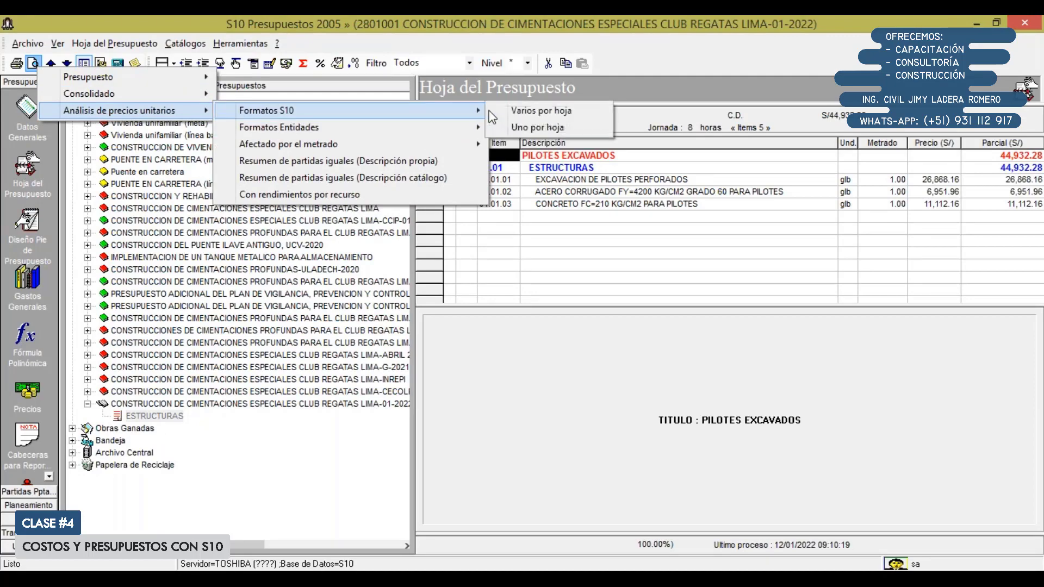
pyautogui.click(523, 113)
pyautogui.click(419, 161)
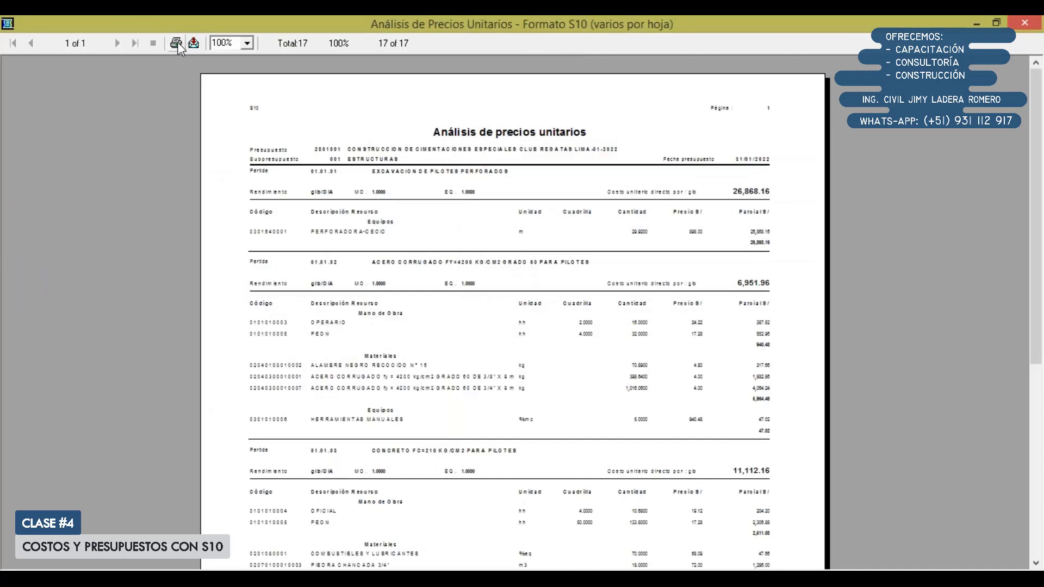
# Step: Print the whole unit price analysis to a PDF named ACU PIL.EXCAVADO 2022 on drive Data (D:), and close the PDF and preview
pyautogui.click(176, 43)
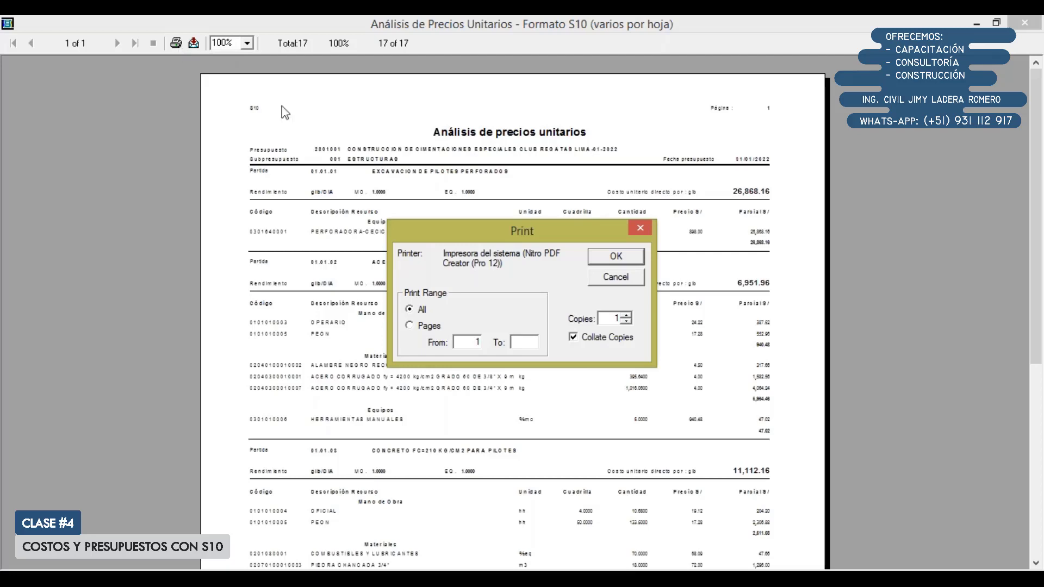
pyautogui.click(614, 256)
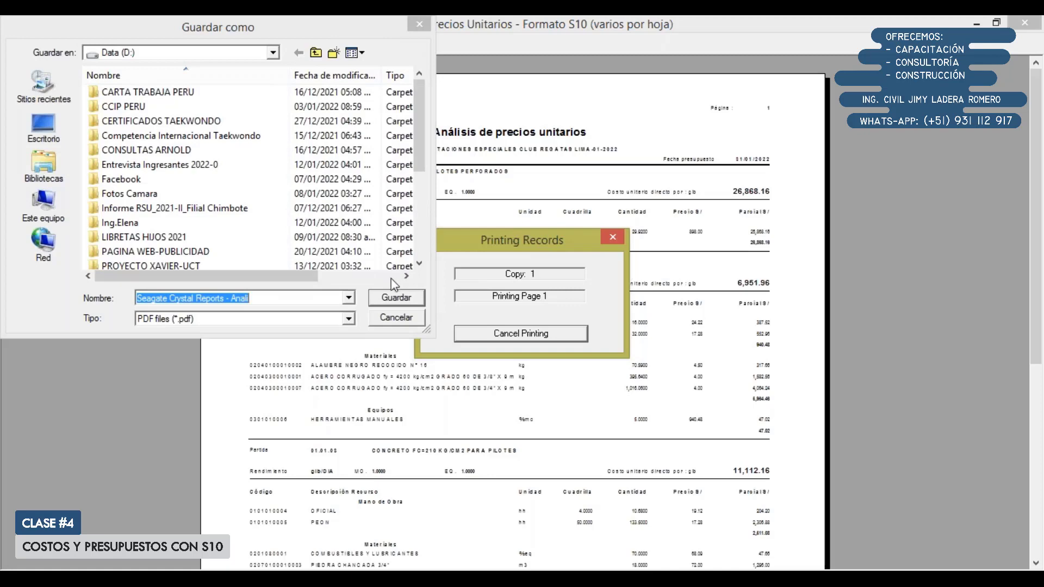
pyautogui.click(256, 299)
pyautogui.click(256, 298)
pyautogui.hotkey('ctrl', 'a')
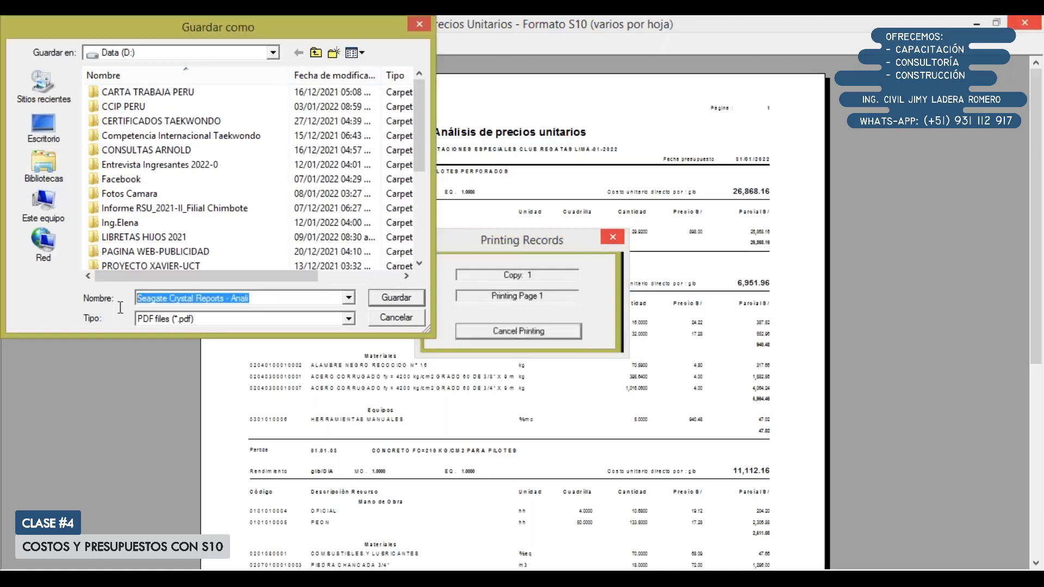
pyautogui.write('ACU PIL')
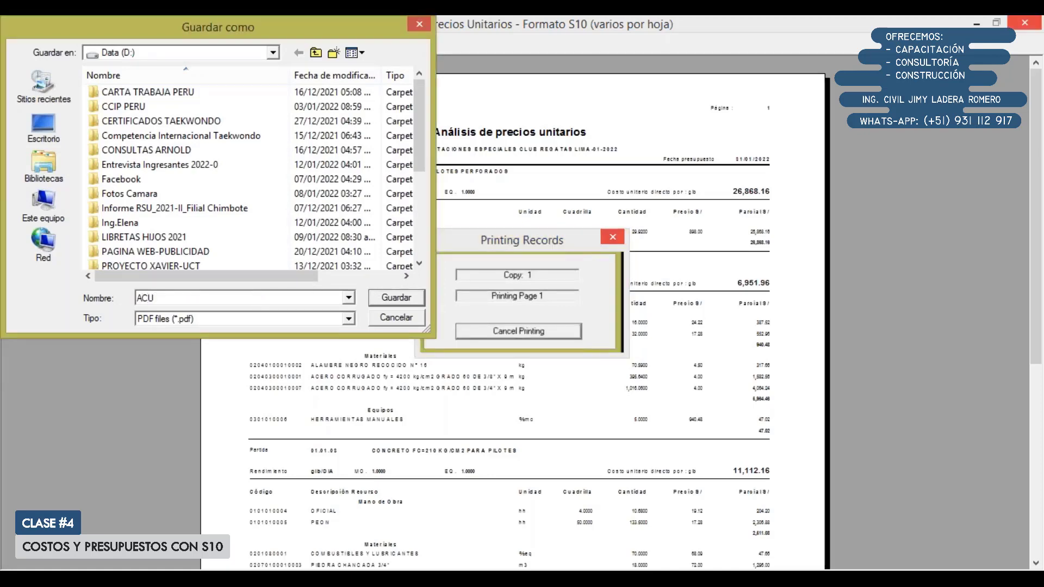
pyautogui.write('.EXCAVADO 2022')
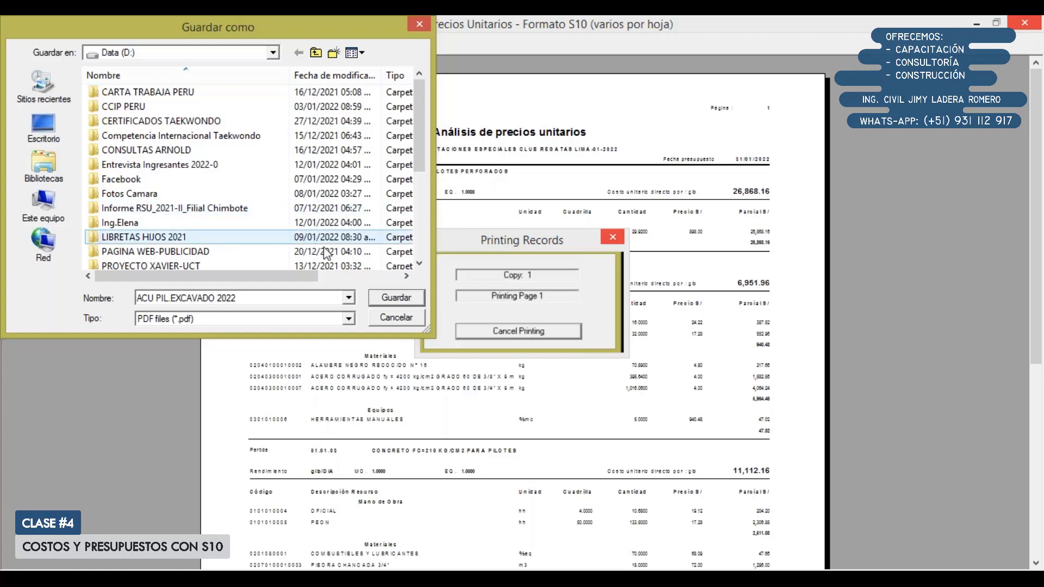
pyautogui.click(393, 298)
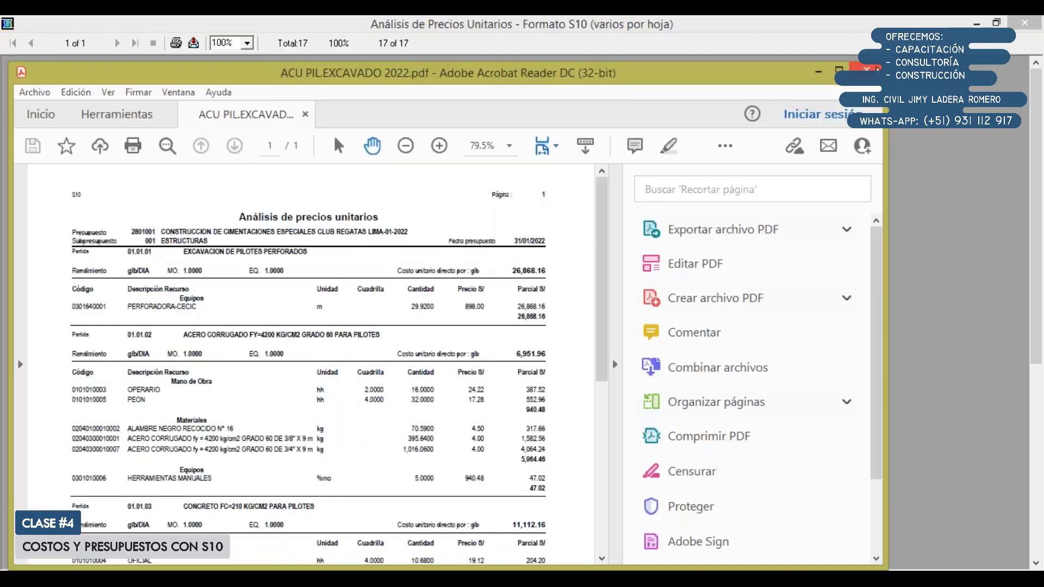
pyautogui.click(866, 70)
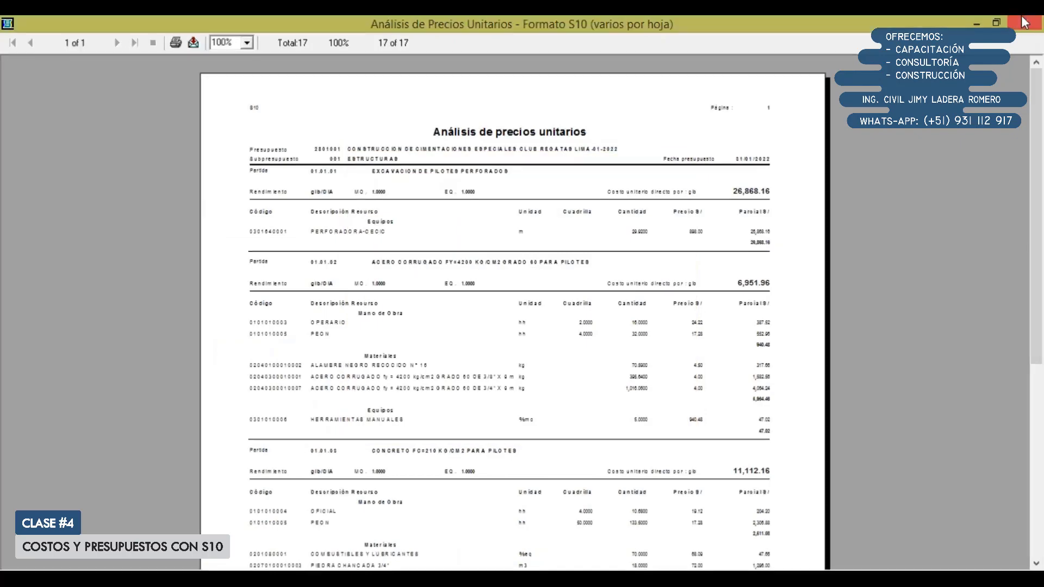
pyautogui.click(1024, 23)
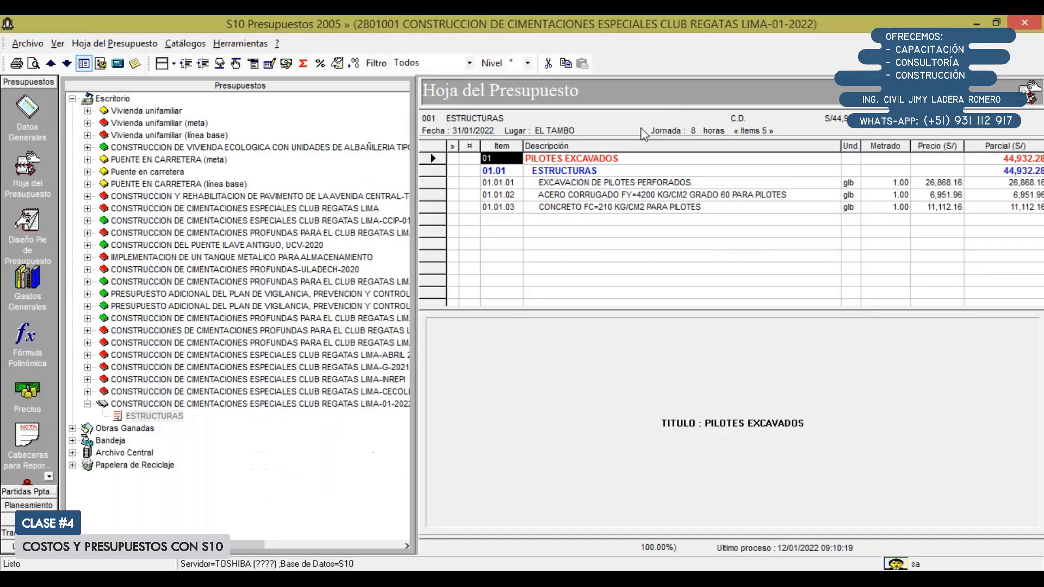
# Step: Preview the Gastos Generales report for all rubros with the existing page margins
pyautogui.click(32, 283)
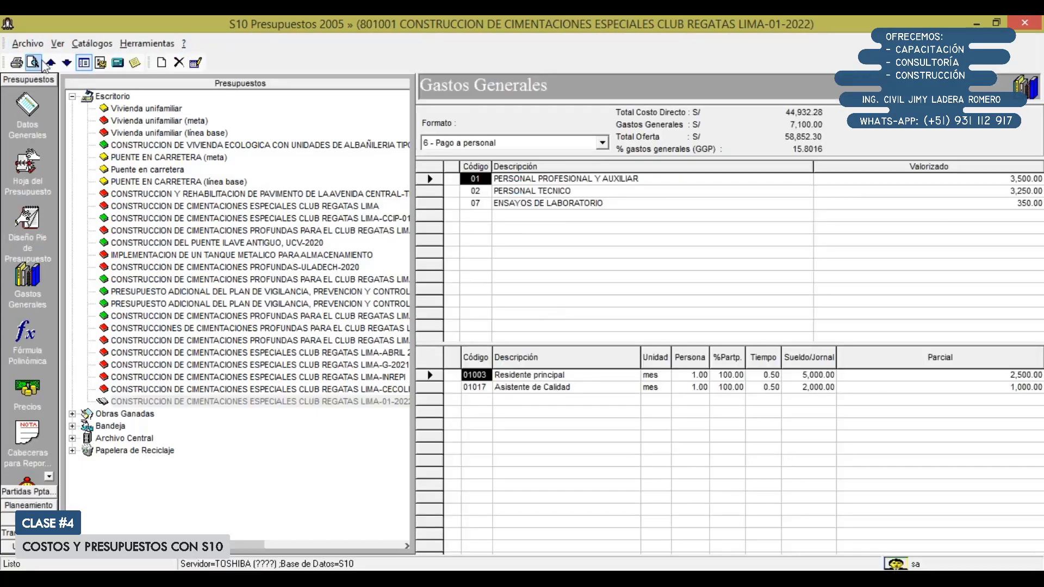
pyautogui.click(33, 62)
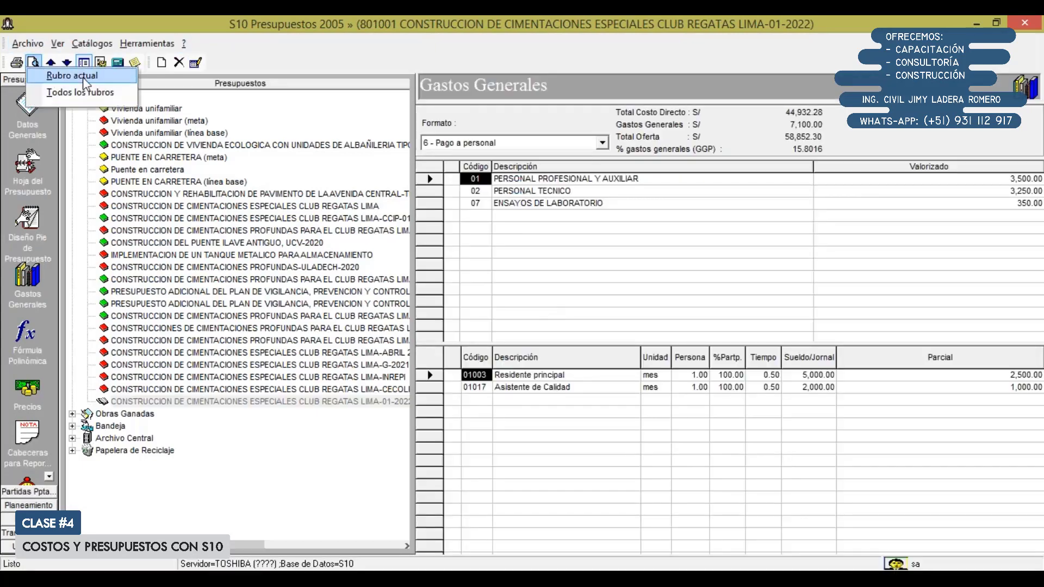
pyautogui.click(81, 92)
pyautogui.click(400, 162)
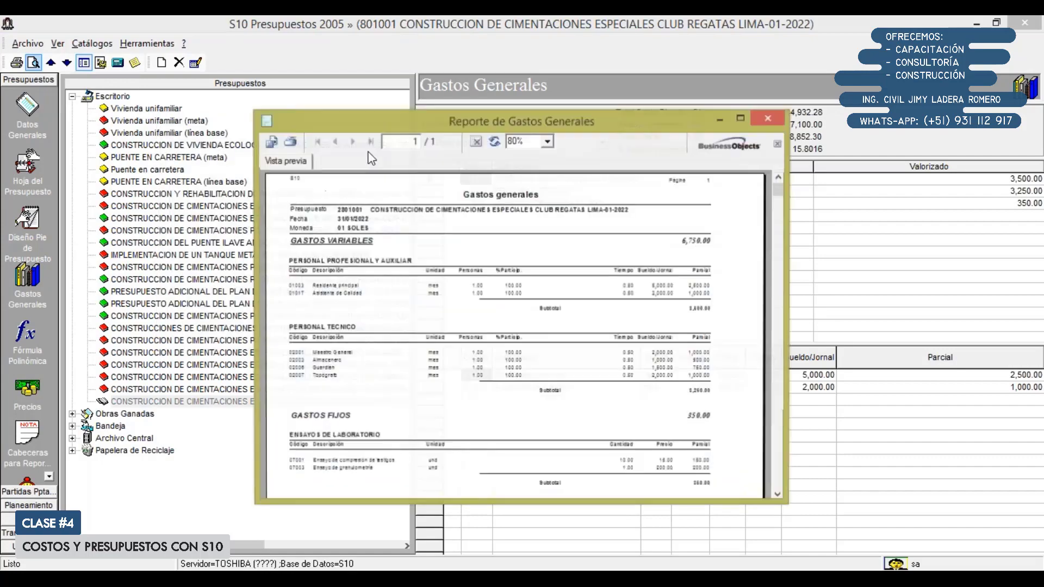
# Step: Print the Gastos Generales report with Nitro PDF Creator, saving it as GG PIL.EXCAVADO 2022 on drive Data (D:)
pyautogui.click(293, 141)
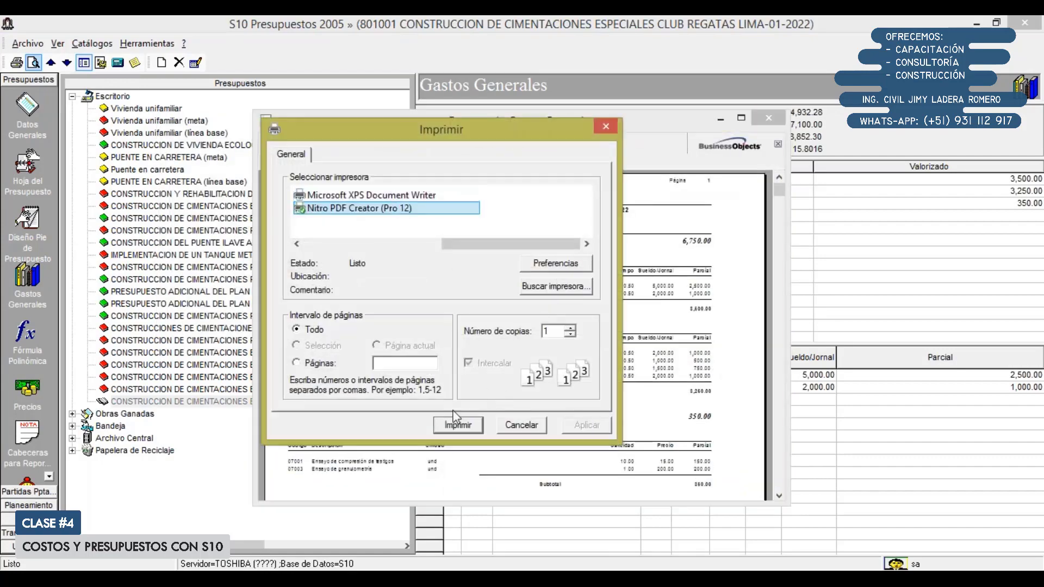
pyautogui.click(454, 426)
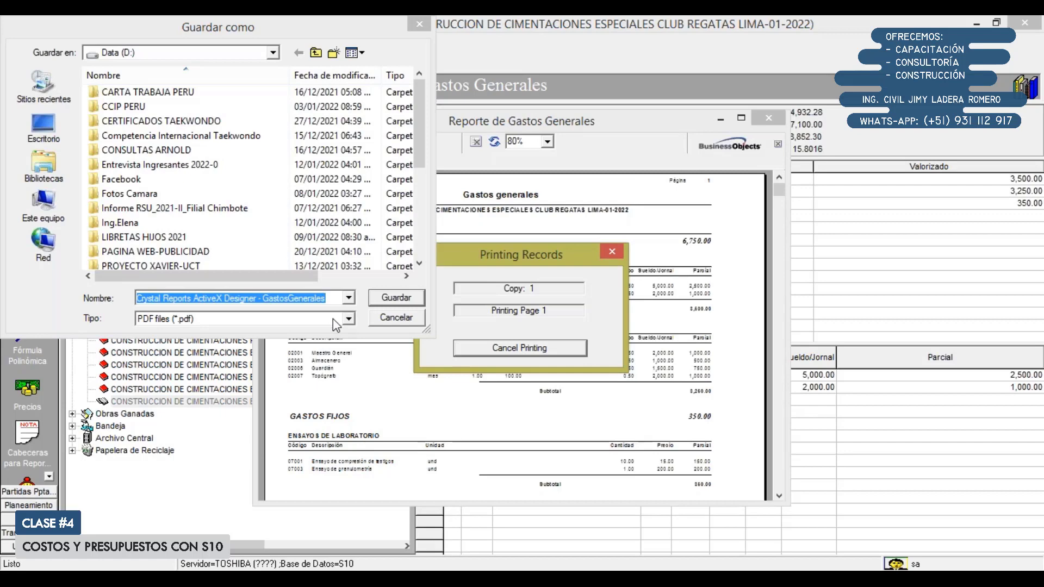
pyautogui.moveTo(326, 298); pyautogui.dragTo(106, 300)
pyautogui.write('GG PI')
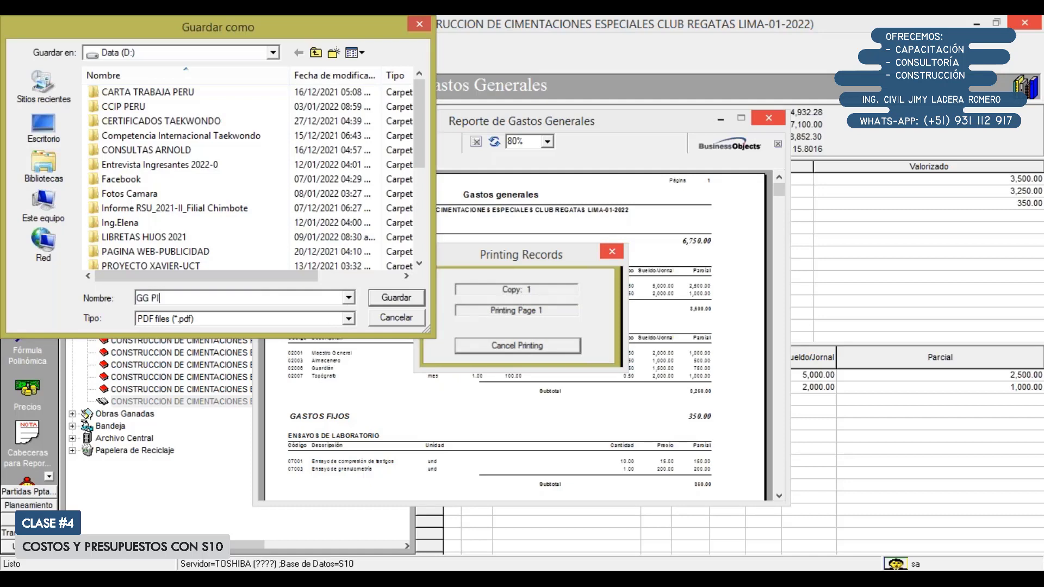
pyautogui.write('L.EXCAVADO 2022')
pyautogui.press('Return')
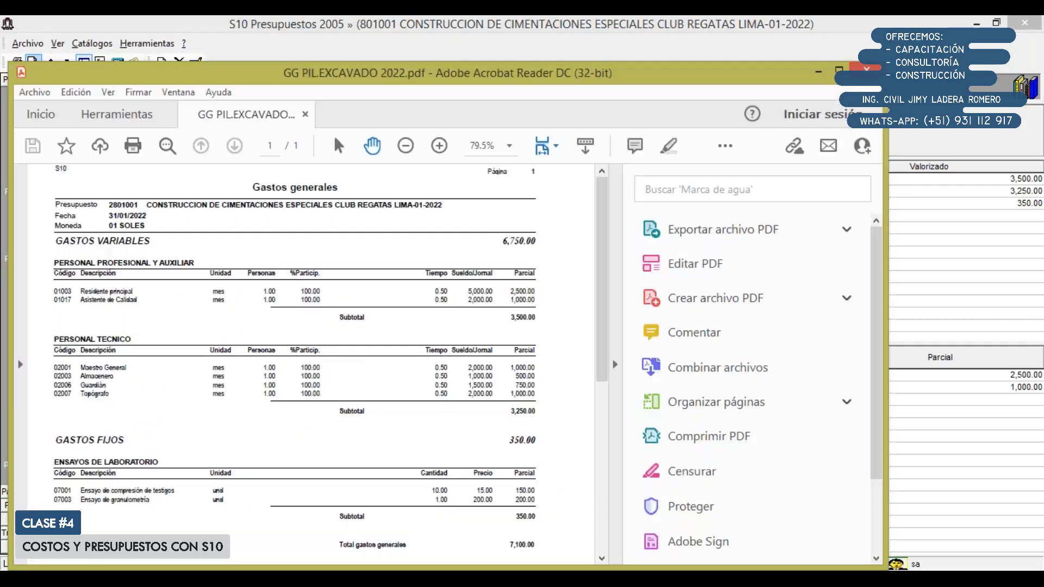
# Step: Close the exported Gastos Generales PDF and its report preview
pyautogui.click(861, 72)
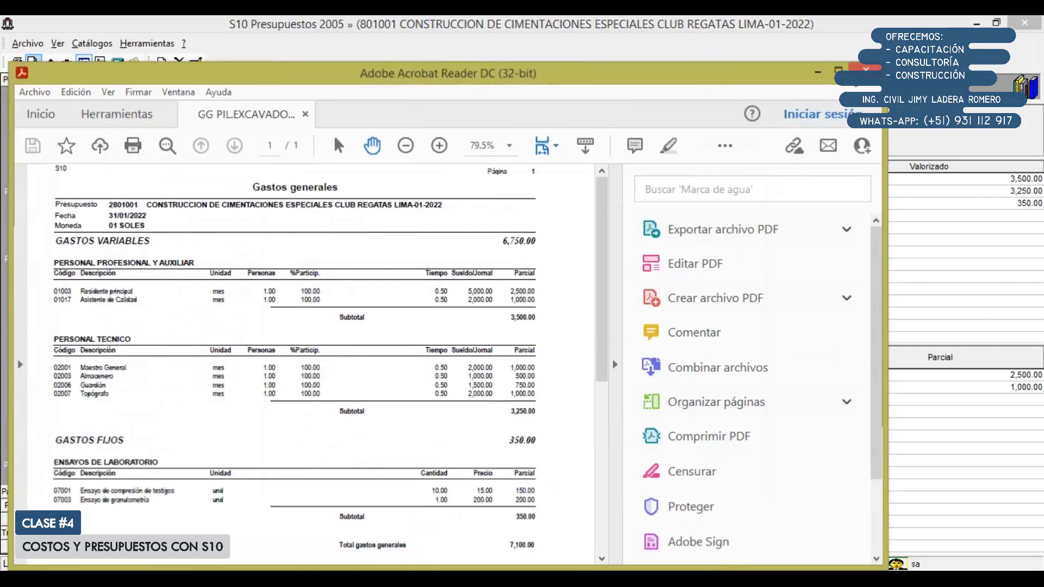
pyautogui.click(777, 121)
pyautogui.click(777, 123)
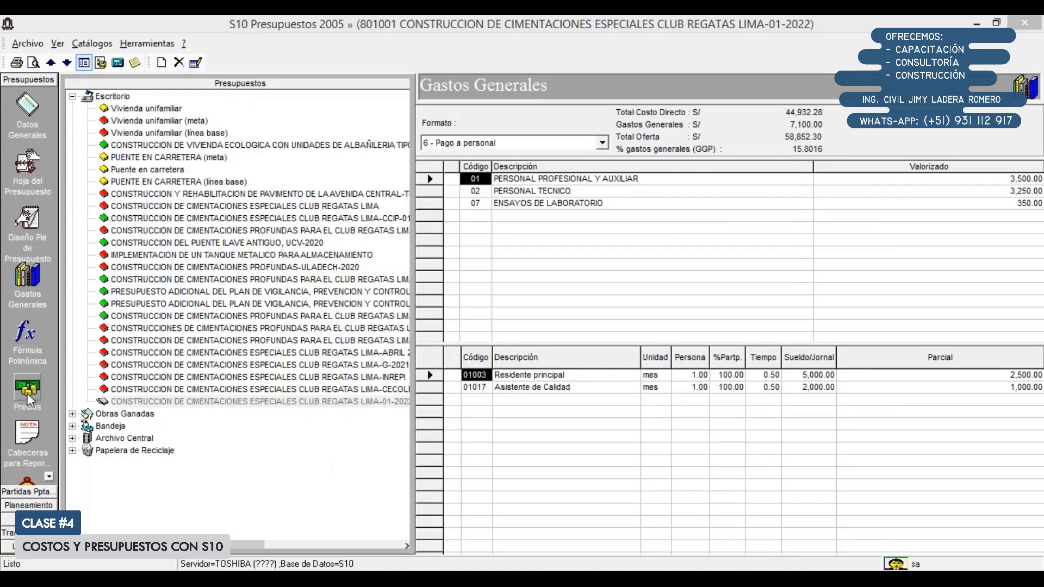
# Step: Preview the Agrupamiento preliminar report of the ESTRUCTURAS Fórmula Polinómica with the existing page margins, and close it
pyautogui.click(29, 333)
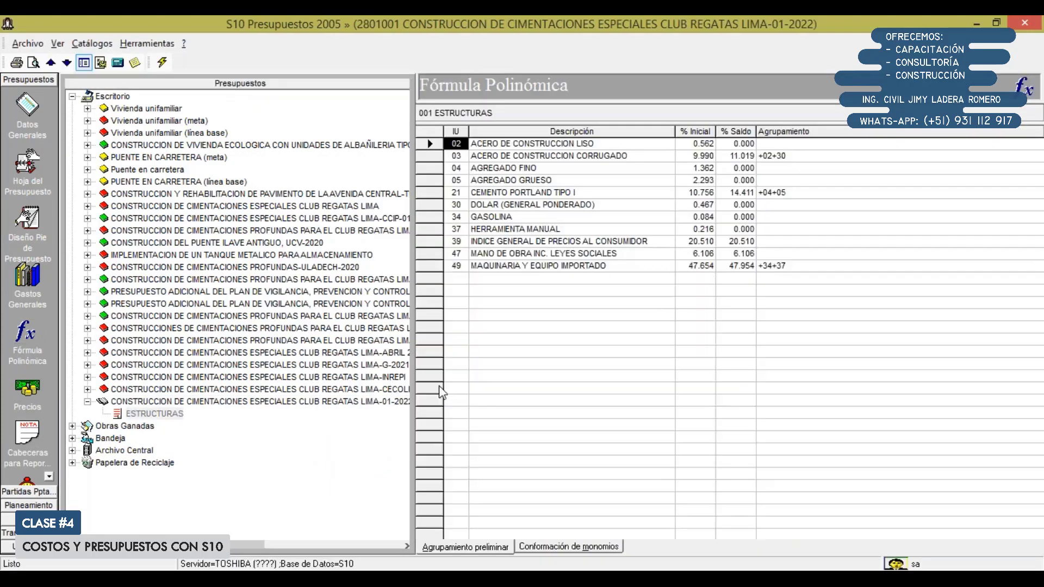
pyautogui.click(32, 63)
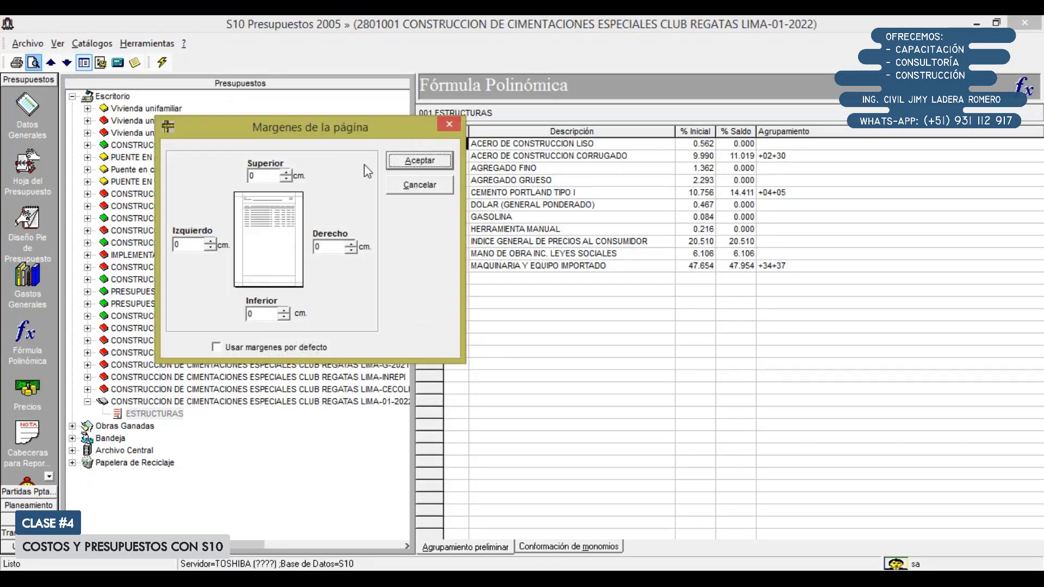
pyautogui.click(417, 162)
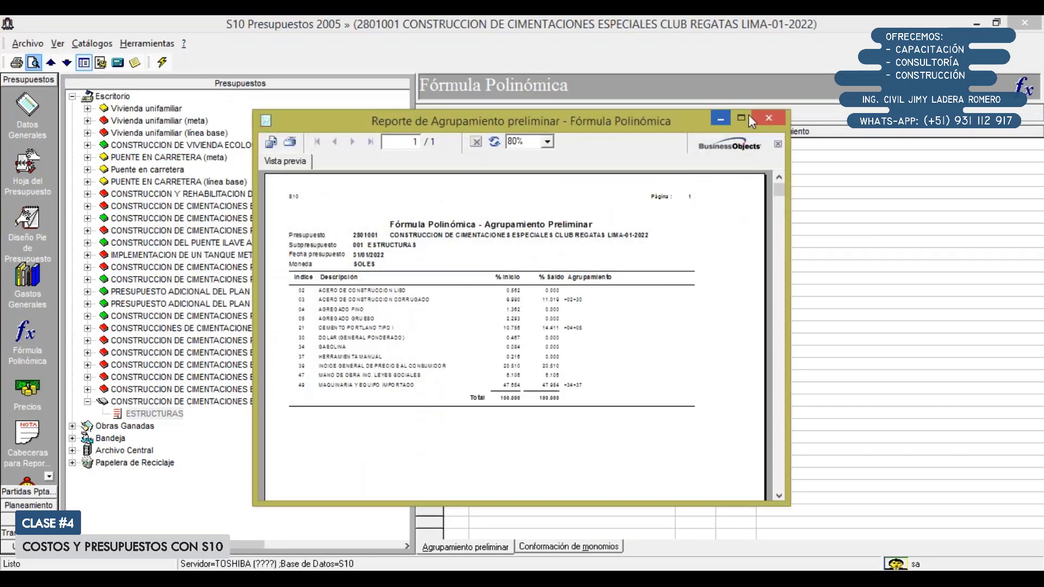
pyautogui.click(766, 117)
# Step: Preview the Conformación de monomios report of the ESTRUCTURAS polynomial formula with the existing margins, in a maximized window
pyautogui.click(580, 548)
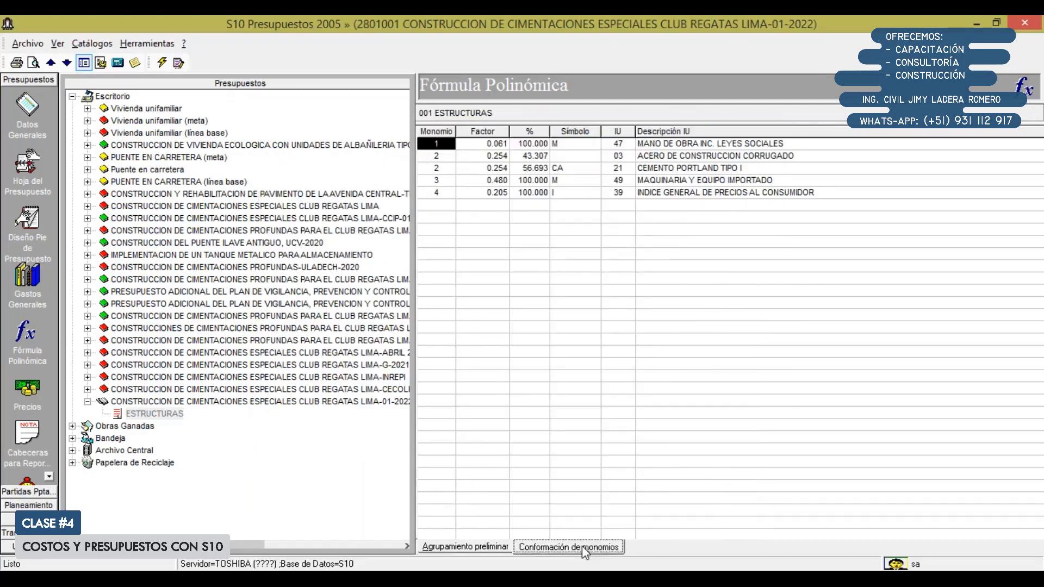
pyautogui.click(33, 63)
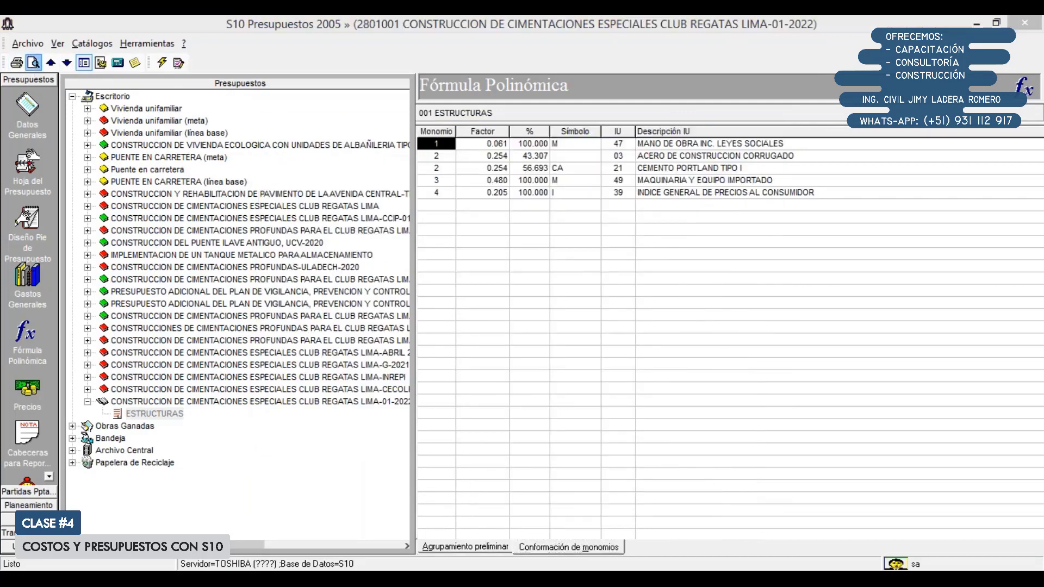
pyautogui.click(402, 160)
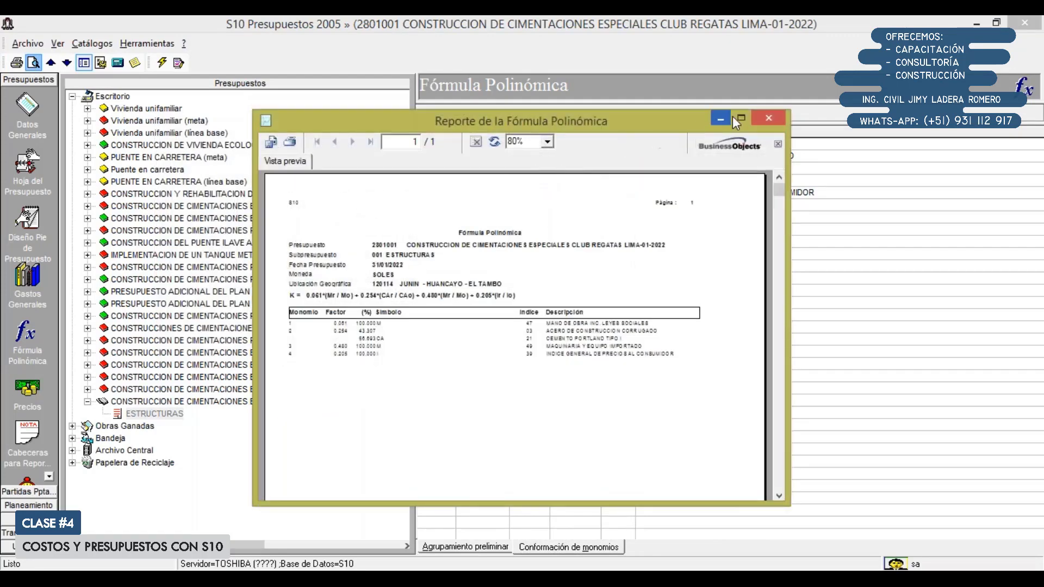
pyautogui.click(739, 118)
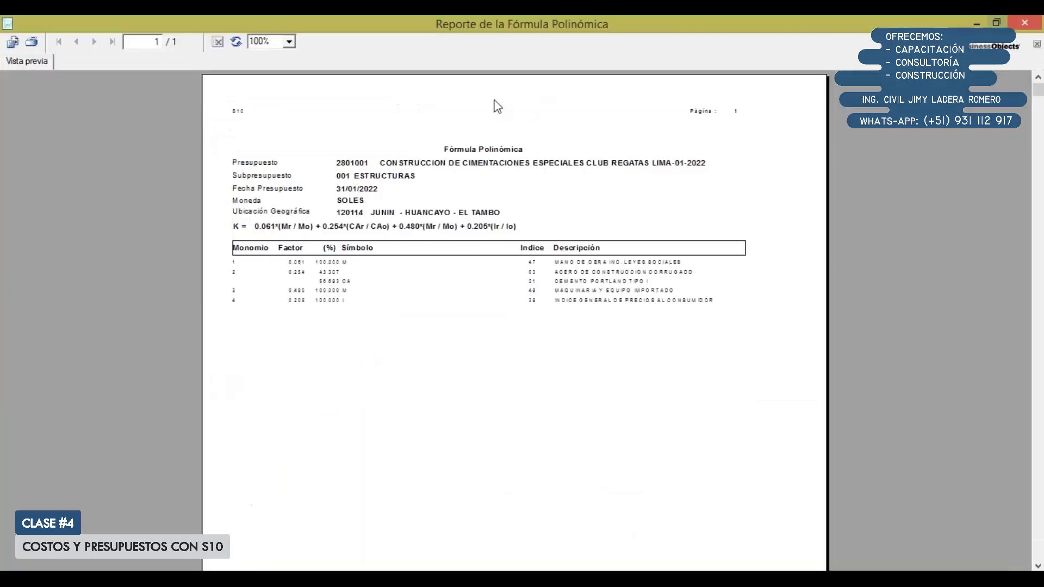
# Step: Print the polynomial formula report to a PDF named F.Polinomica pilote ezcavado 2022 on drive Data (D:), and close the PDF
pyautogui.click(28, 45)
pyautogui.click(214, 325)
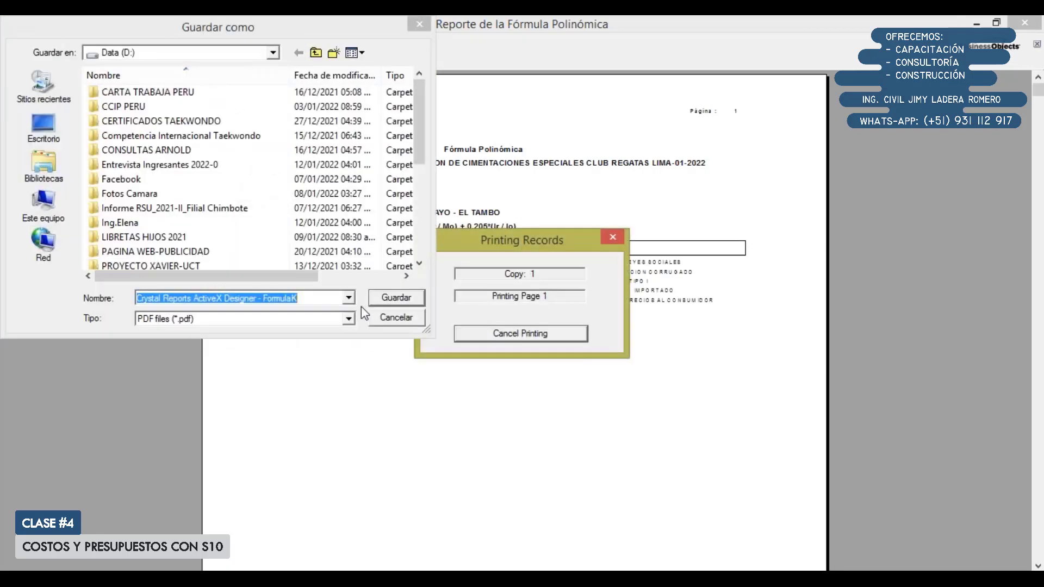
pyautogui.click(331, 292)
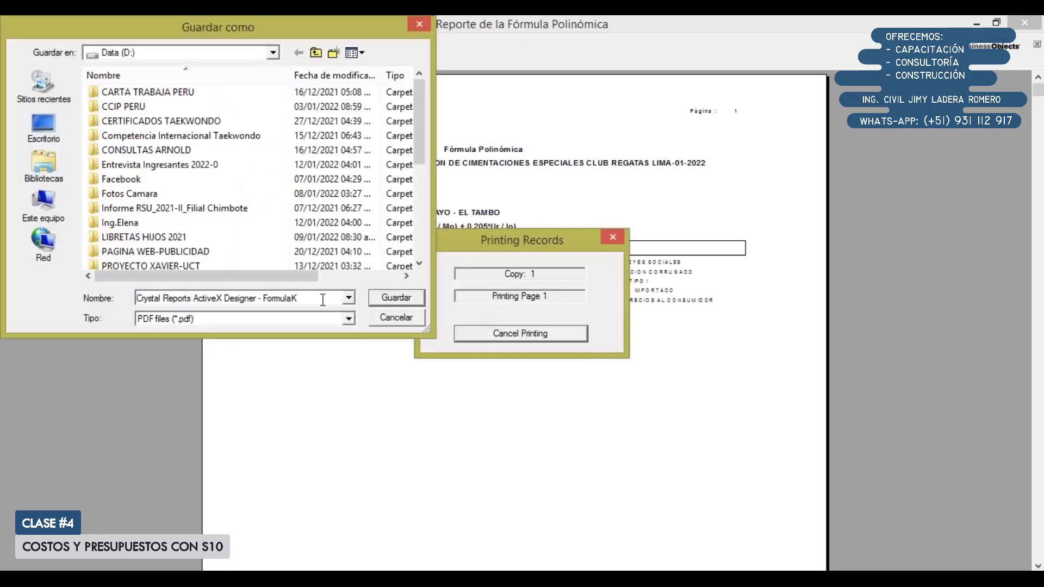
pyautogui.hotkey('ctrl', 'a')
pyautogui.write('F.P')
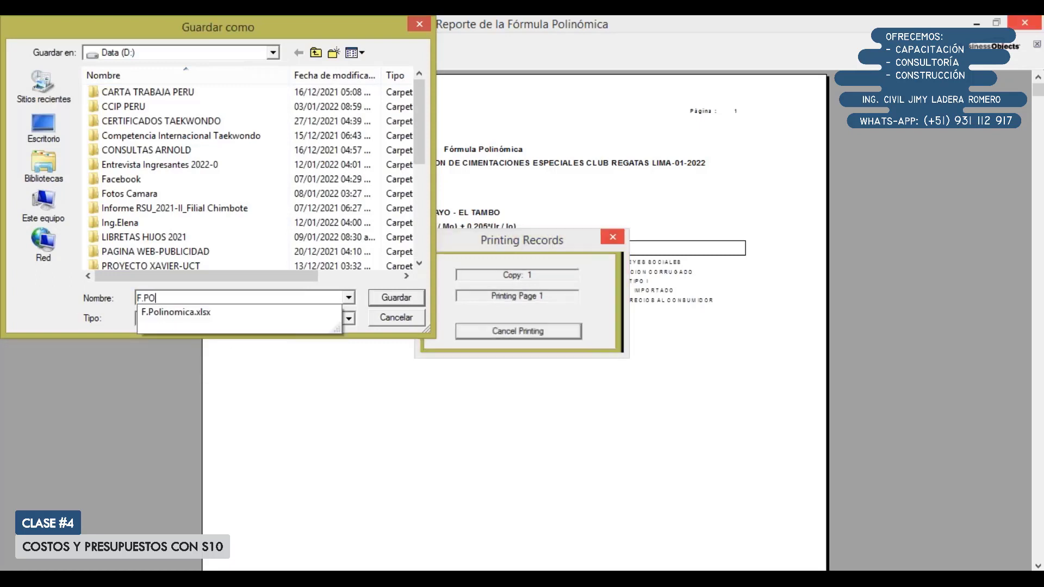
pyautogui.write('O')
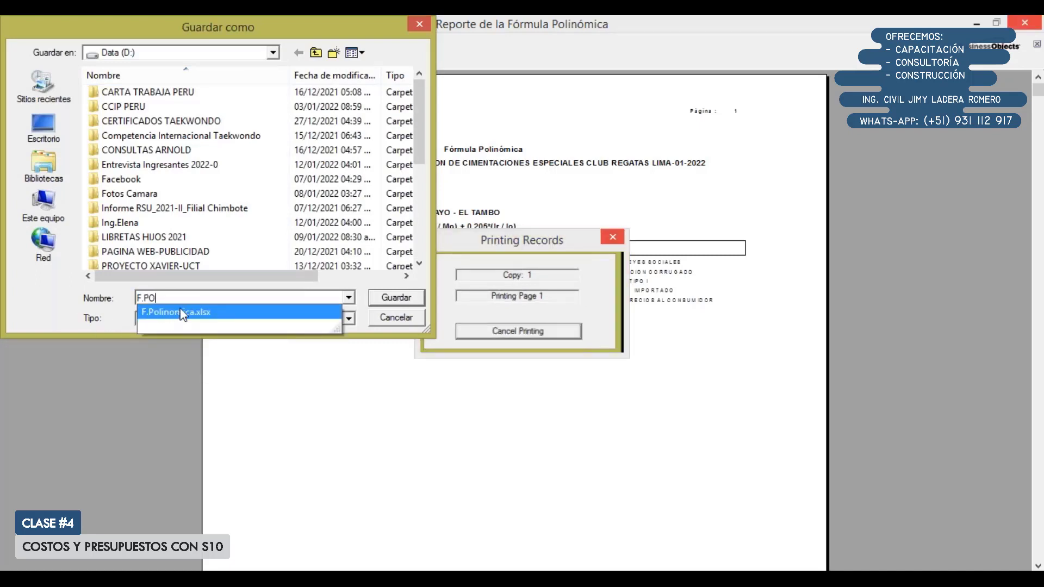
pyautogui.click(204, 315)
pyautogui.moveTo(183, 298); pyautogui.dragTo(266, 295)
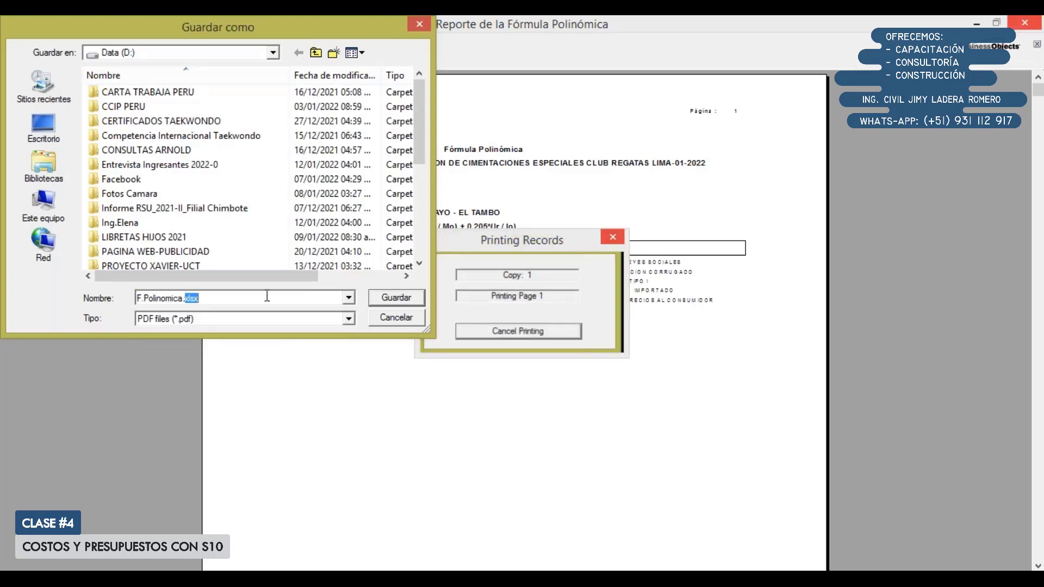
pyautogui.press('BackSpace')
pyautogui.write('pilote ezcavado 2022')
pyautogui.press('Return')
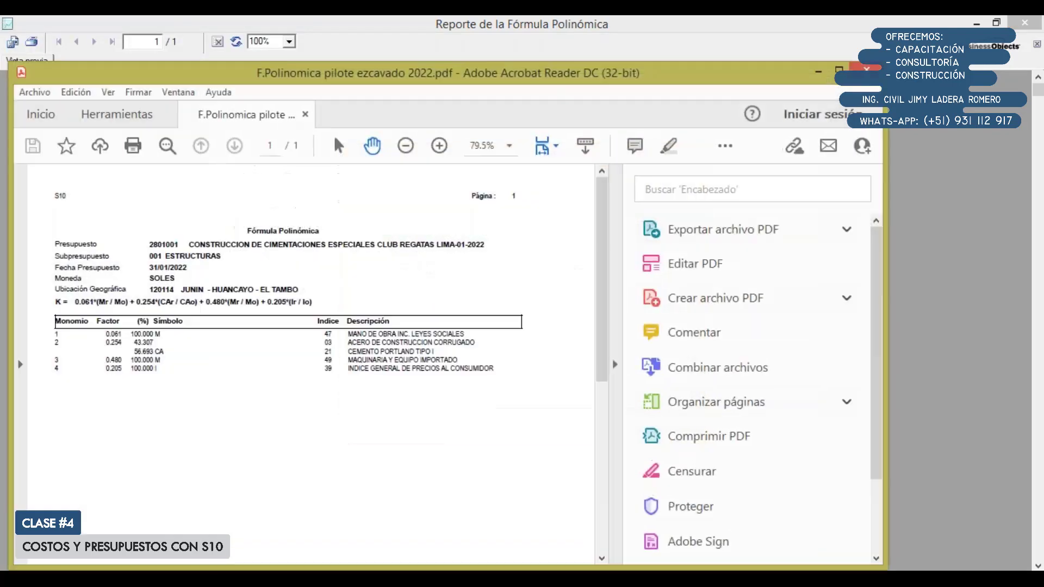
pyautogui.click(866, 69)
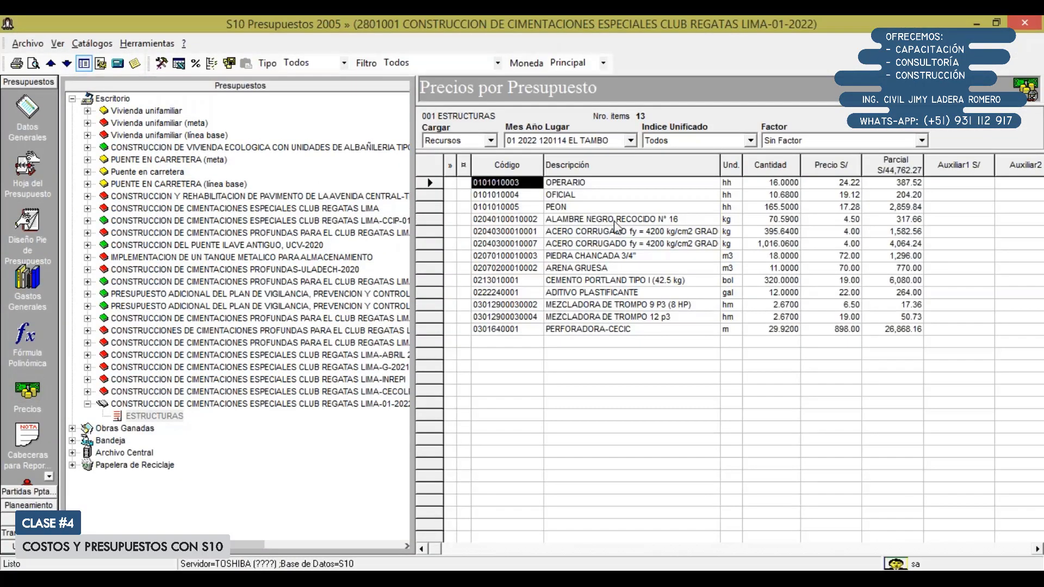
# Step: Include the percentage-based resources COMBUSTIBLES Y LUBRICANTES and HERRAMIENTAS MANUALES in the ESTRUCTURAS price list
pyautogui.click(16, 63)
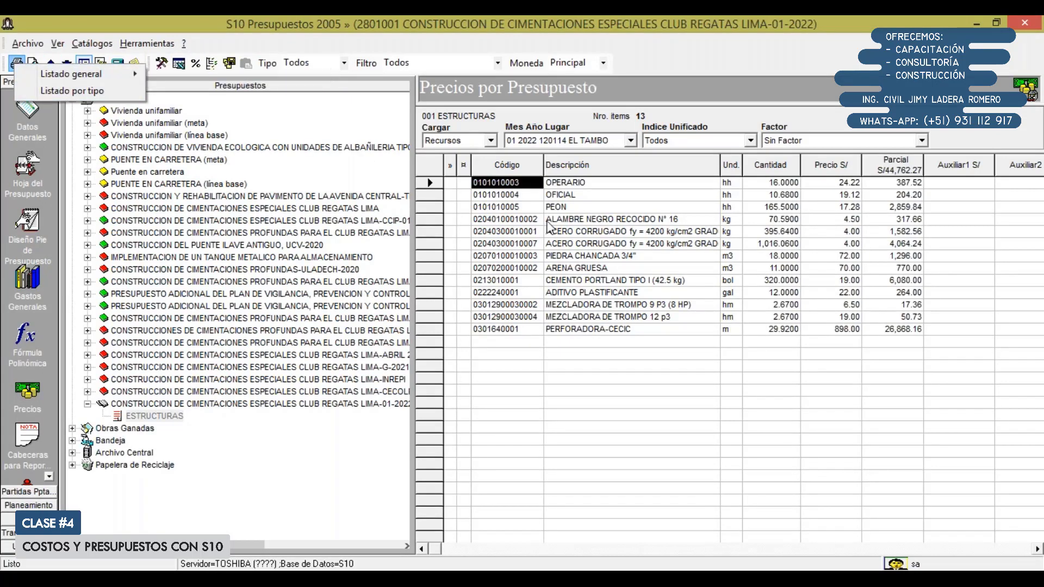
pyautogui.click(577, 232)
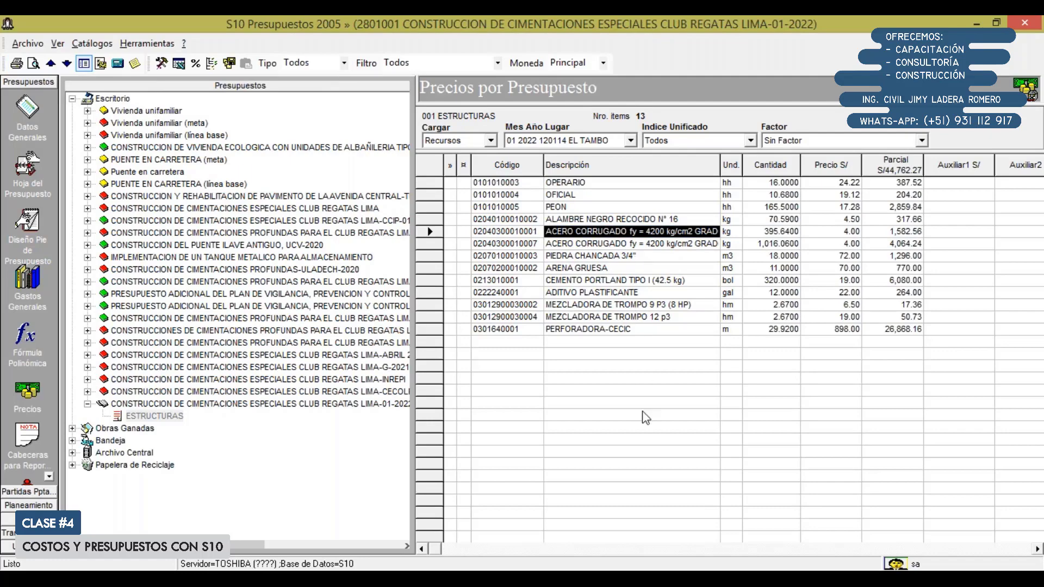
pyautogui.click(609, 320)
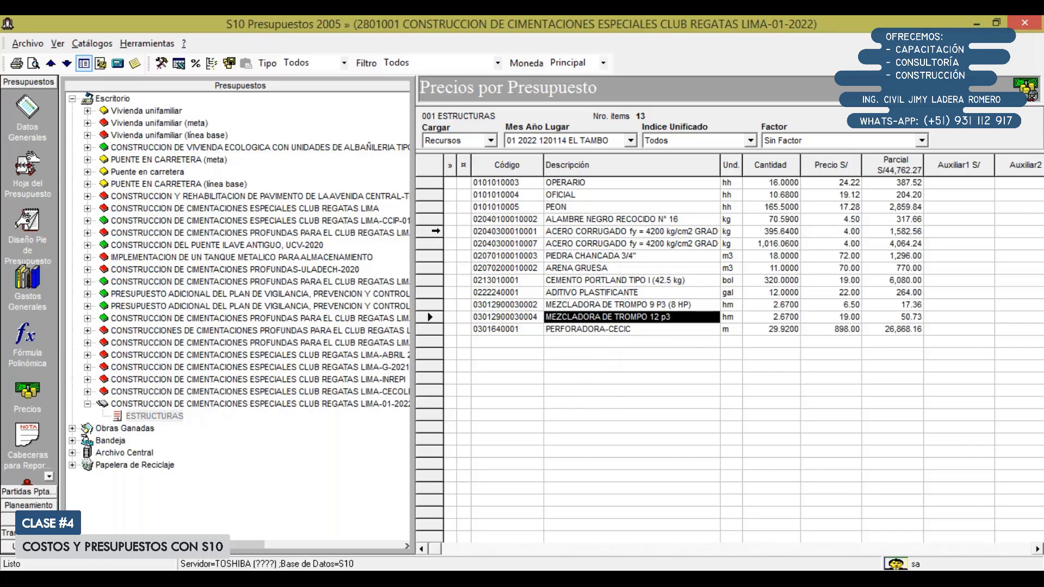
pyautogui.click(162, 65)
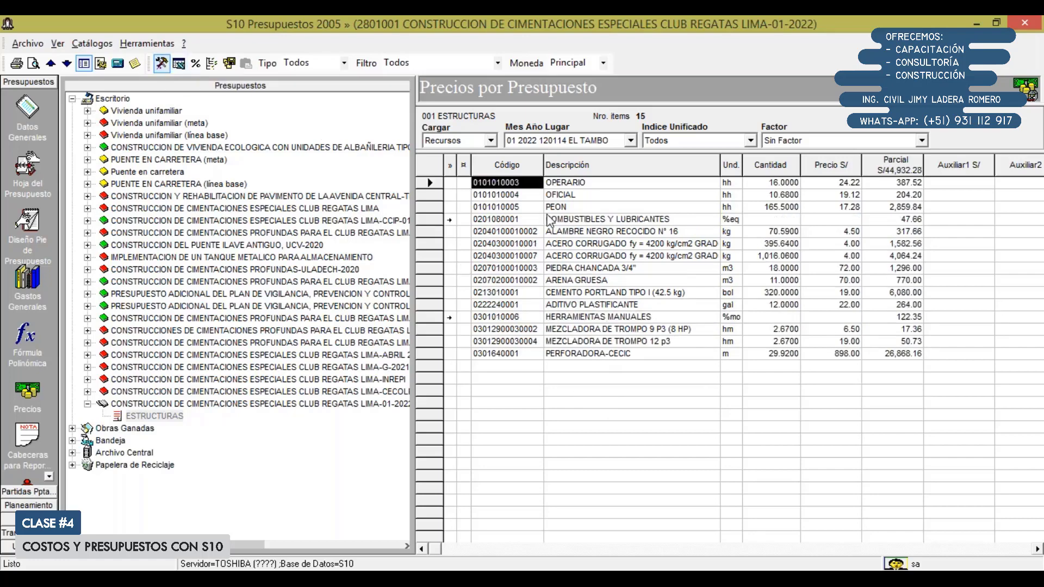
pyautogui.click(578, 219)
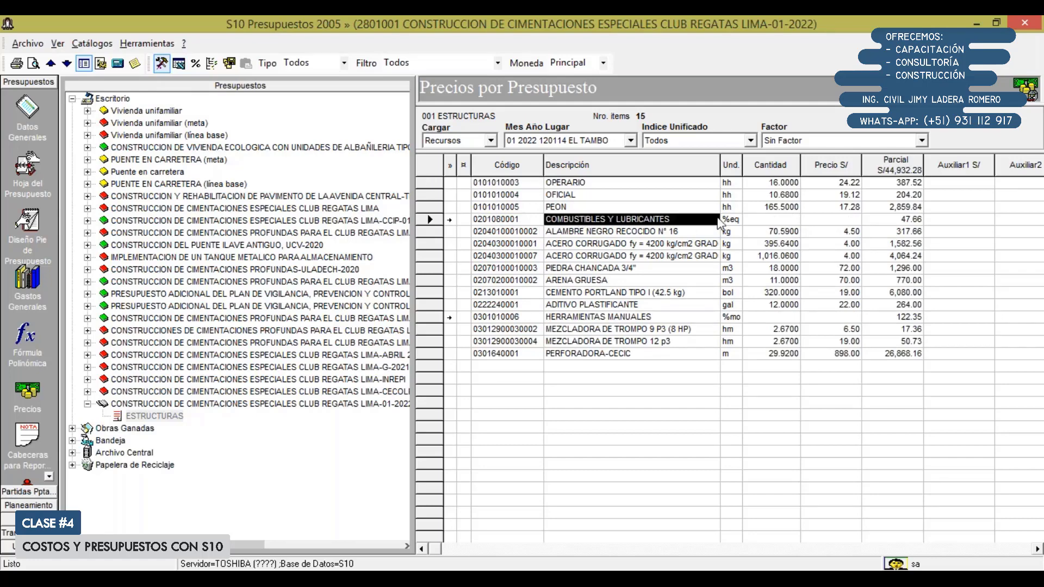
pyautogui.click(573, 317)
pyautogui.click(741, 317)
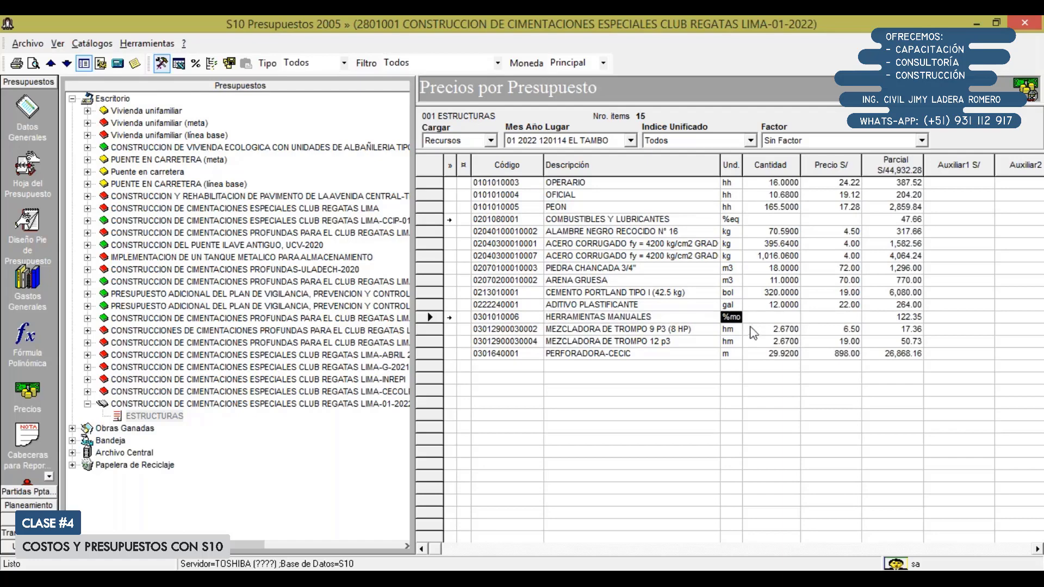
# Step: Preview the Listado por tipo price report with the existing page margins, maximized and enlarged to 150%
pyautogui.click(33, 63)
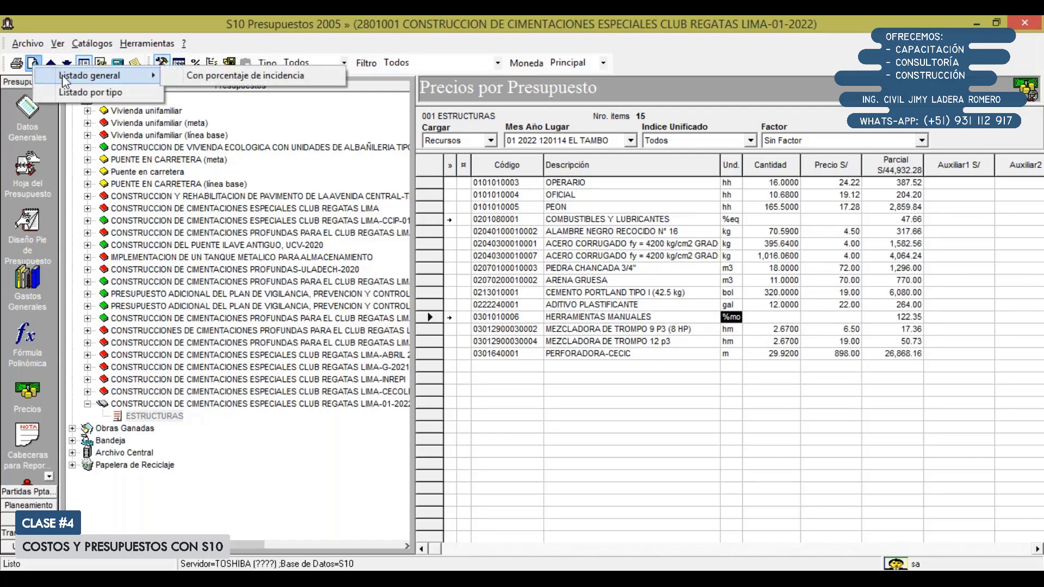
pyautogui.click(103, 92)
pyautogui.click(432, 163)
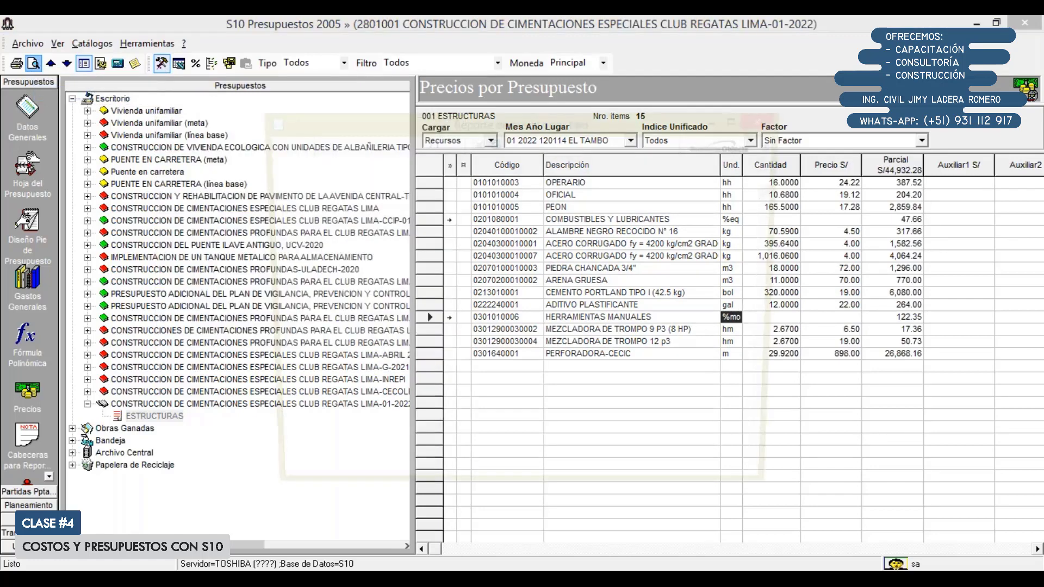
pyautogui.click(741, 118)
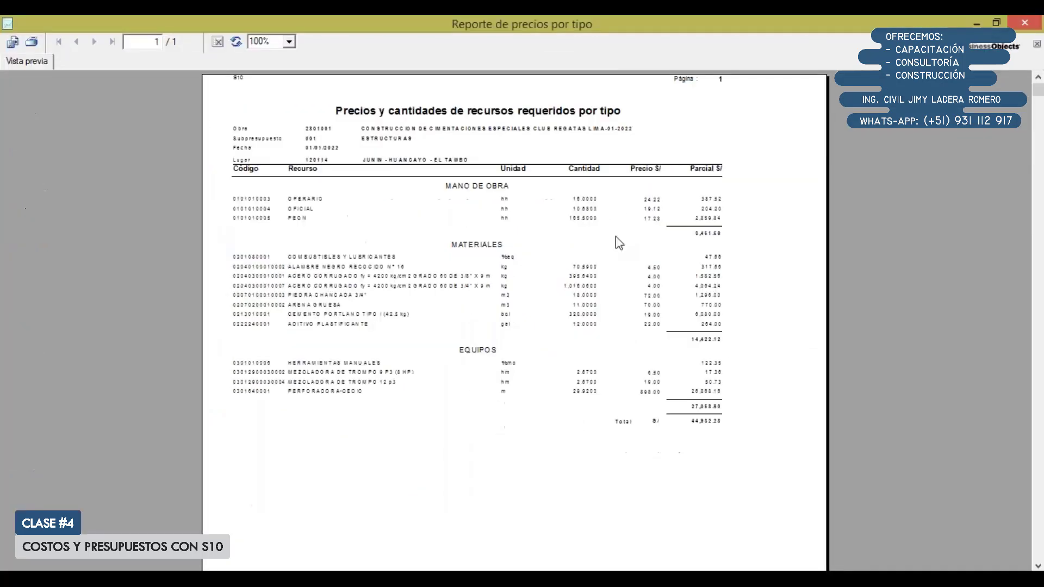
pyautogui.click(290, 42)
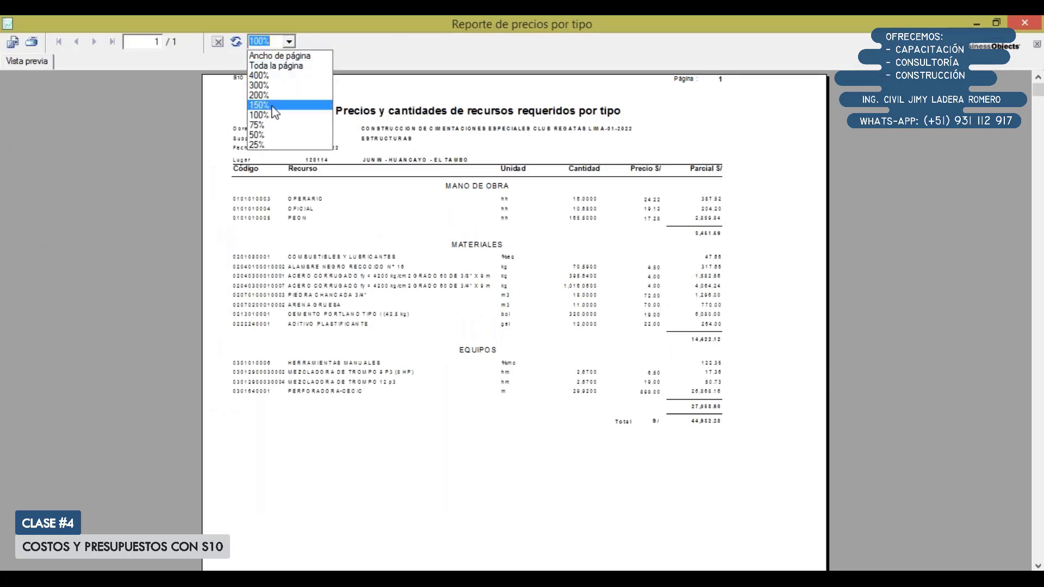
pyautogui.click(271, 100)
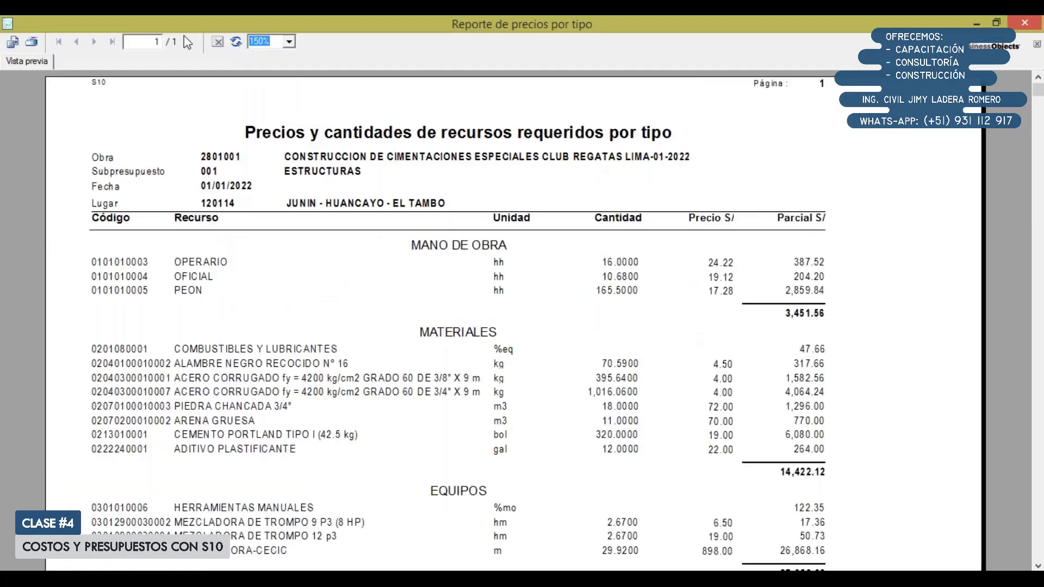
# Step: Print the resource price report by type with Nitro PDF Creator, saving it as RECURSOS PILOTES EXCAVADOS 2022 on drive Data (D:)
pyautogui.click(31, 41)
pyautogui.click(205, 325)
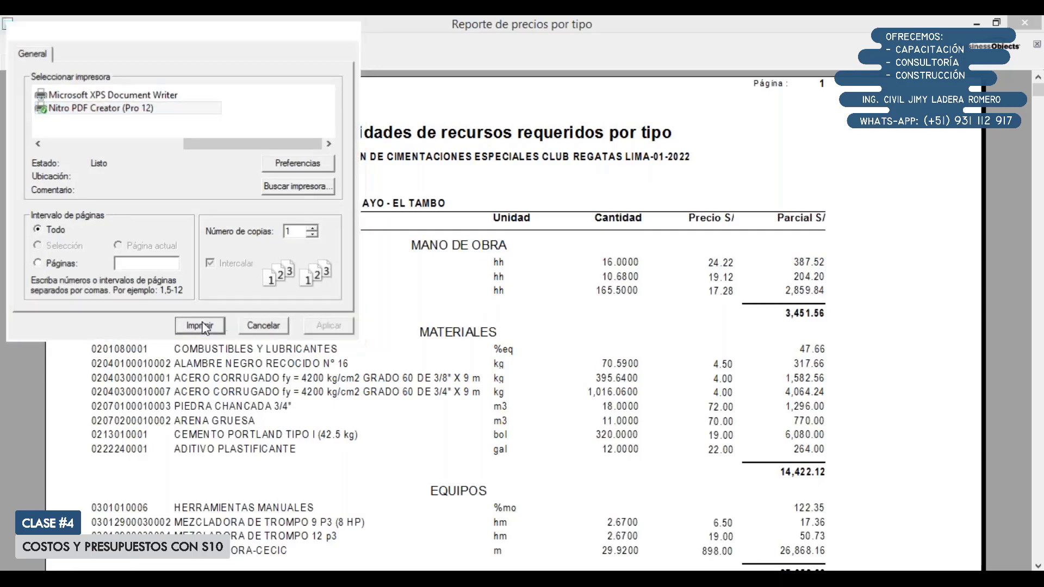
pyautogui.click(341, 299)
pyautogui.moveTo(342, 300); pyautogui.dragTo(8, 300)
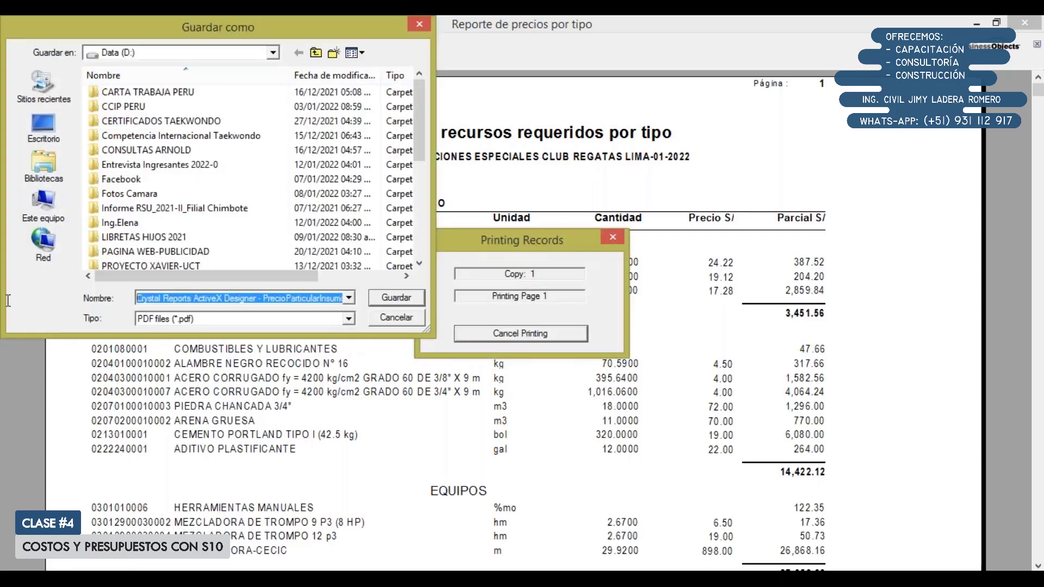
pyautogui.write('lis')
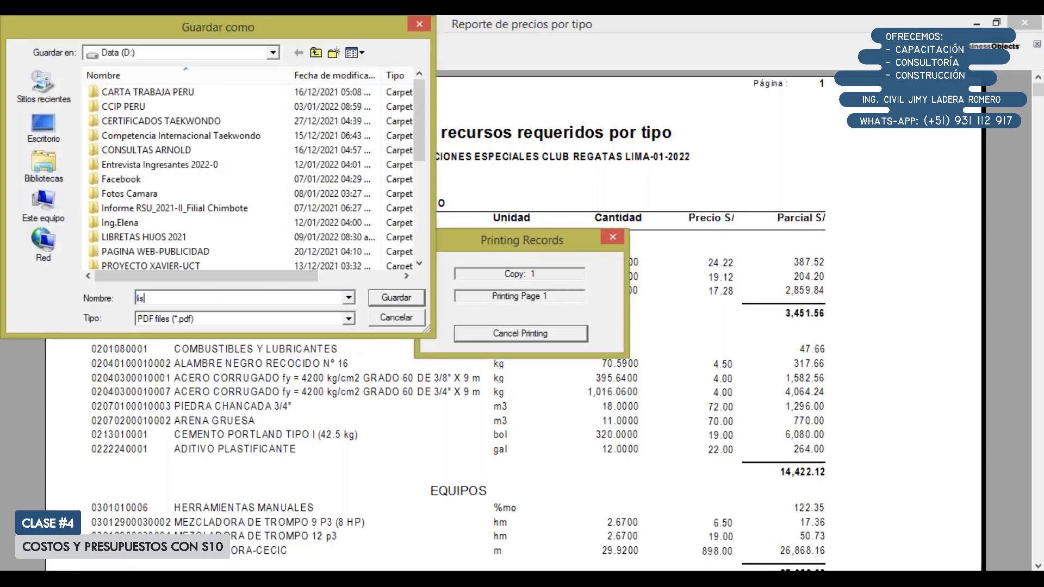
pyautogui.press('BackSpace')
pyautogui.press('BackSpace')
pyautogui.write('L')
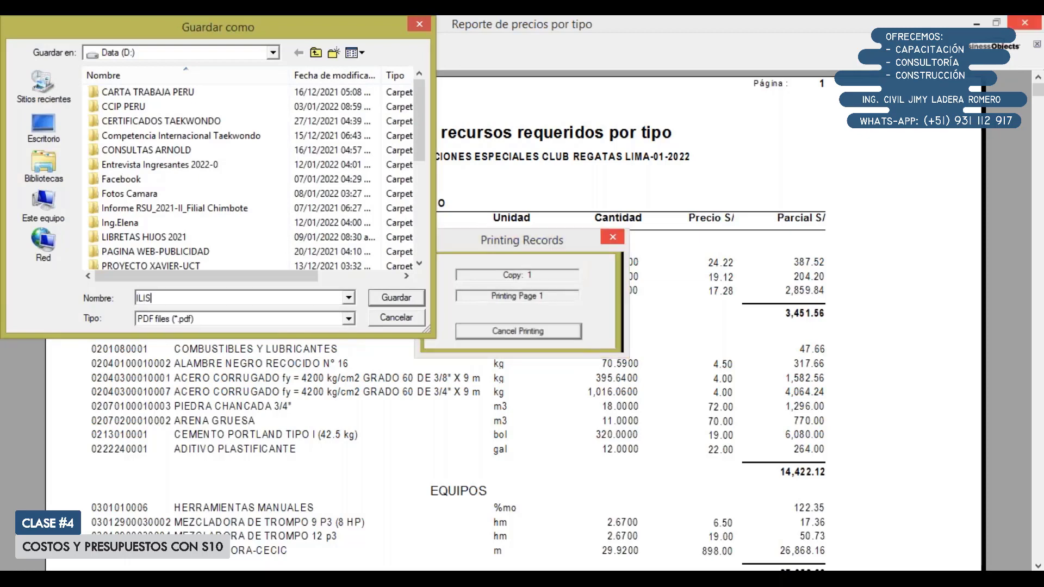
pyautogui.write('I')
pyautogui.write('STADO')
pyautogui.press('BackSpace')
pyautogui.press('BackSpace')
pyautogui.press('BackSpace')
pyautogui.press('BackSpace')
pyautogui.press('BackSpace')
pyautogui.press('BackSpace')
pyautogui.press('BackSpace')
pyautogui.write('RECURSOS PILOTES EXCAVADO')
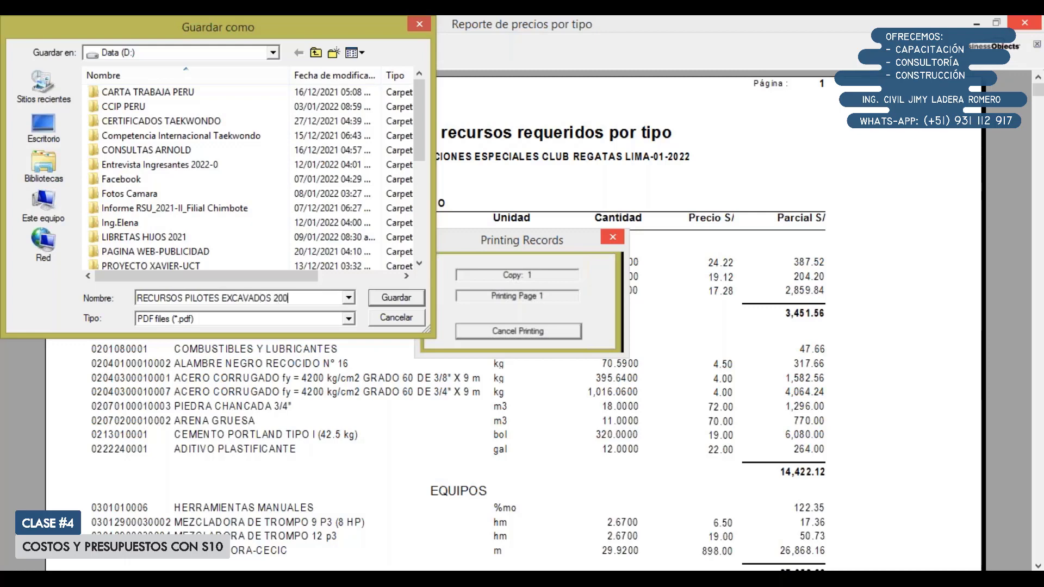
pyautogui.write('S 2022')
pyautogui.press('Return')
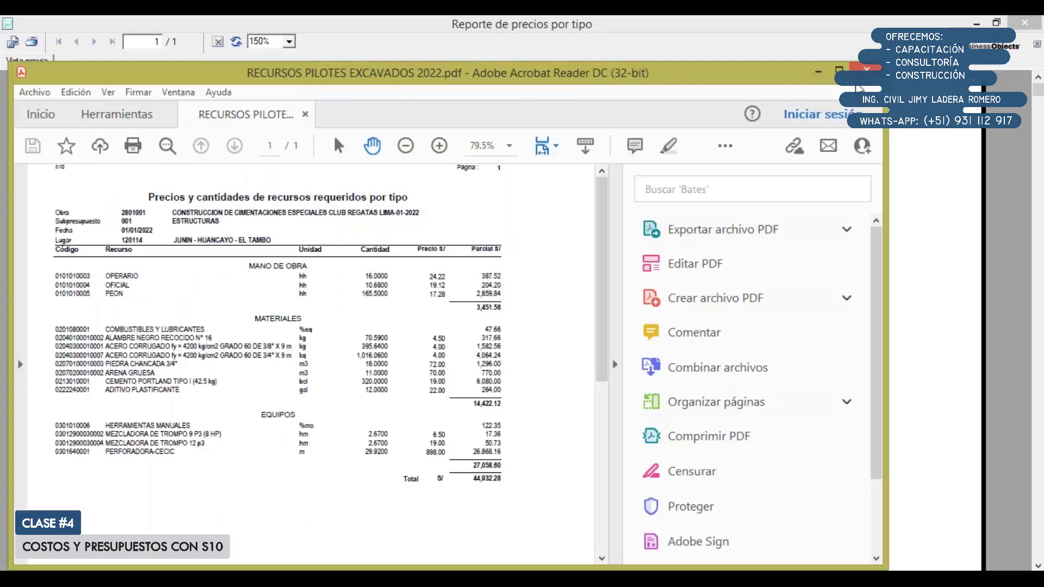
# Step: Close the exported resources PDF and the price report preview, returning to Precios por Presupuesto
pyautogui.click(1037, 22)
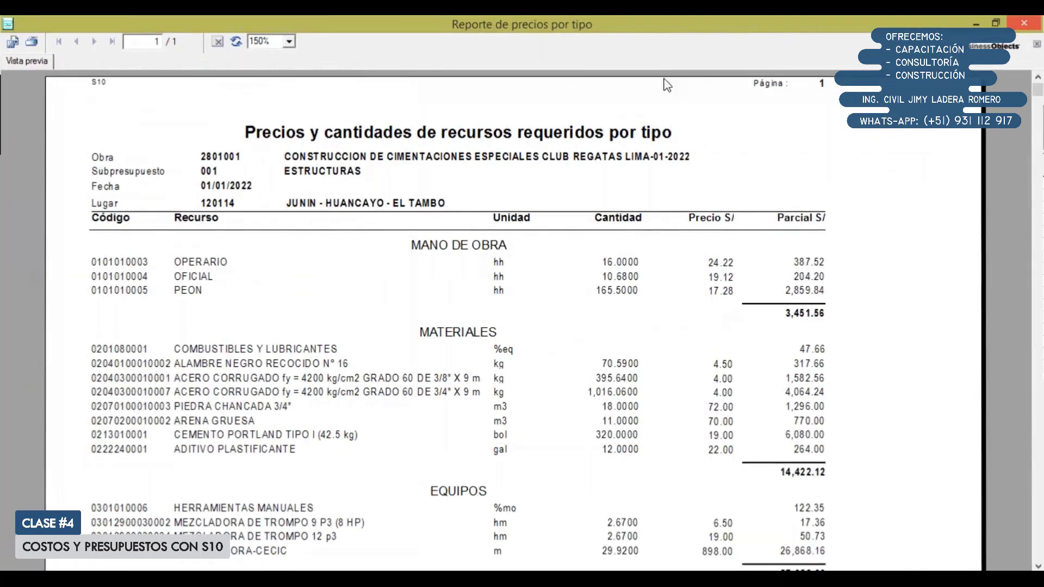
pyautogui.click(1032, 21)
pyautogui.click(50, 477)
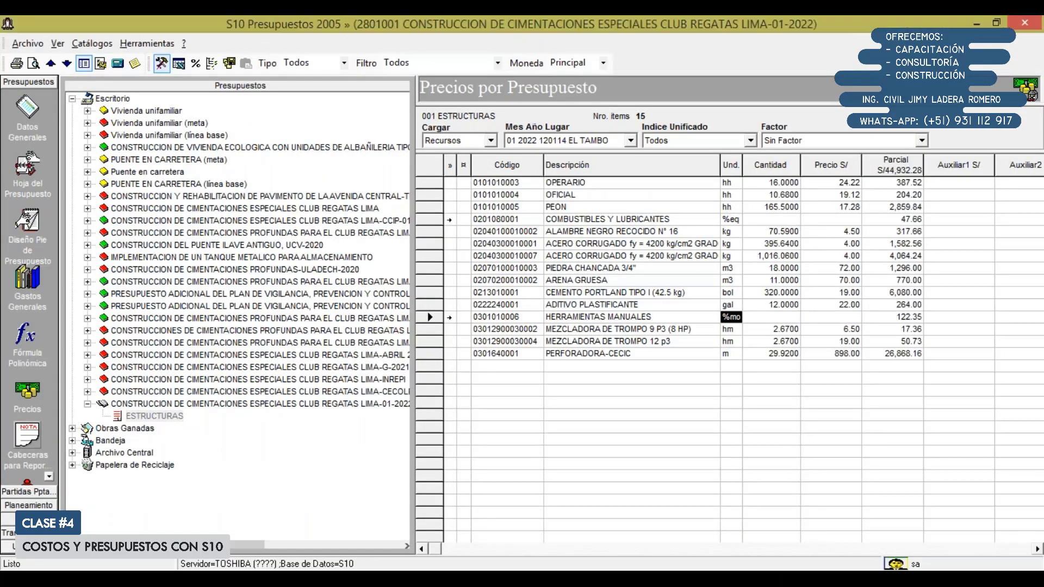
# Step: Open Tiempos para Programación for ESTRUCTURAS and print its report with the existing page margins to Nitro PDF Creator
pyautogui.click(50, 477)
pyautogui.click(28, 385)
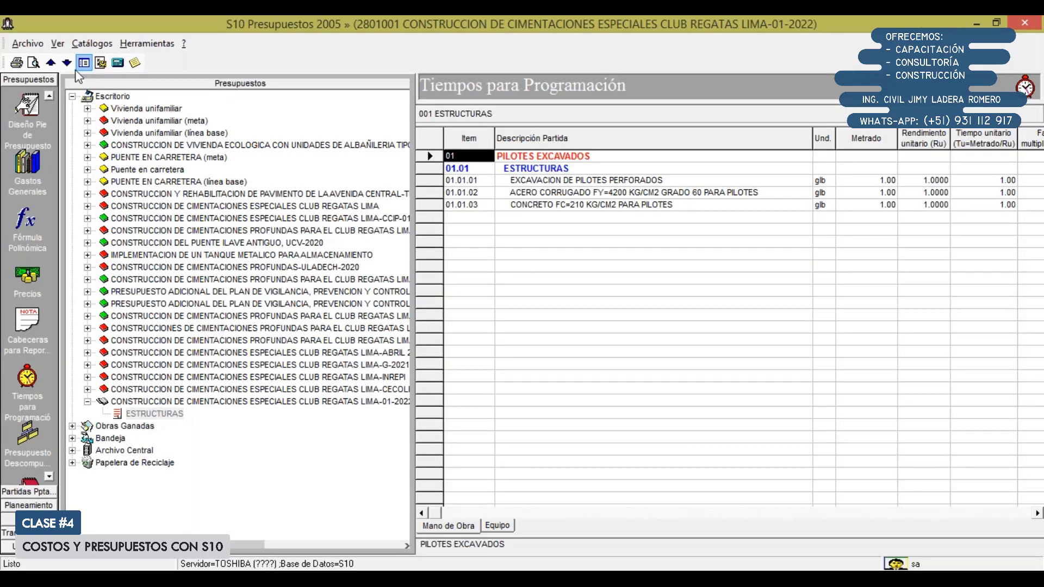
pyautogui.click(16, 63)
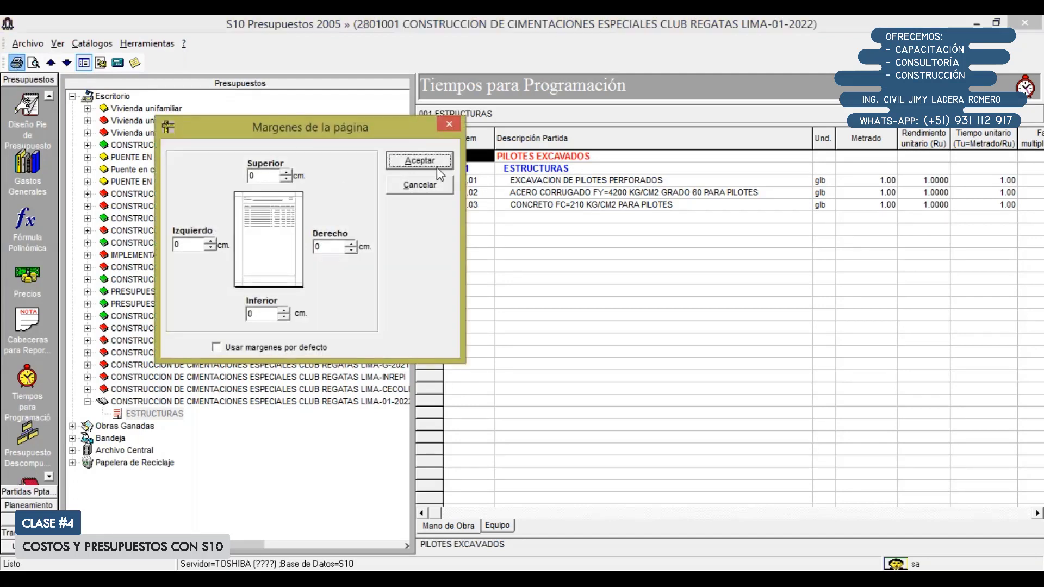
pyautogui.press('Return')
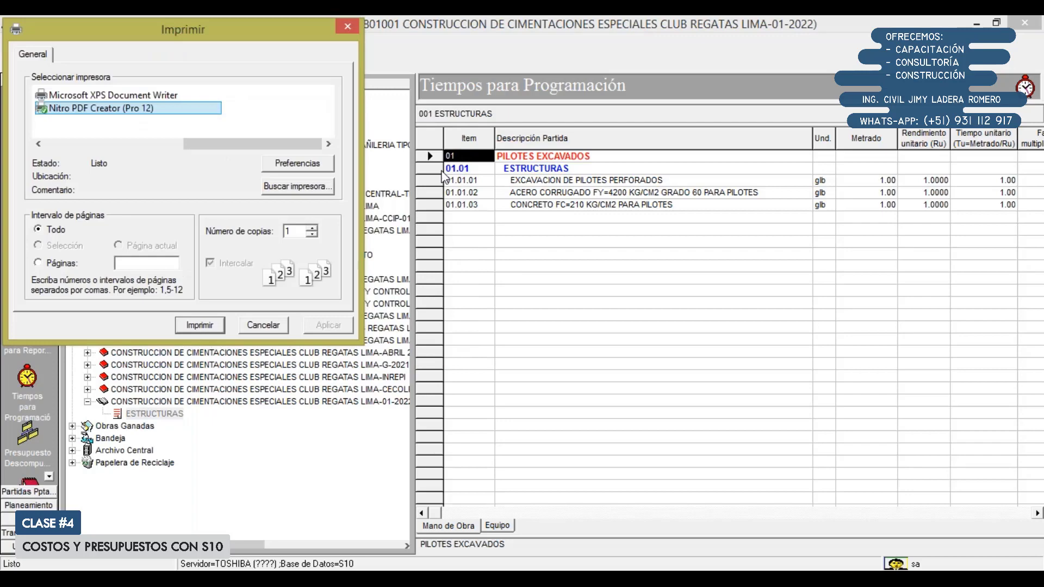
pyautogui.click(207, 322)
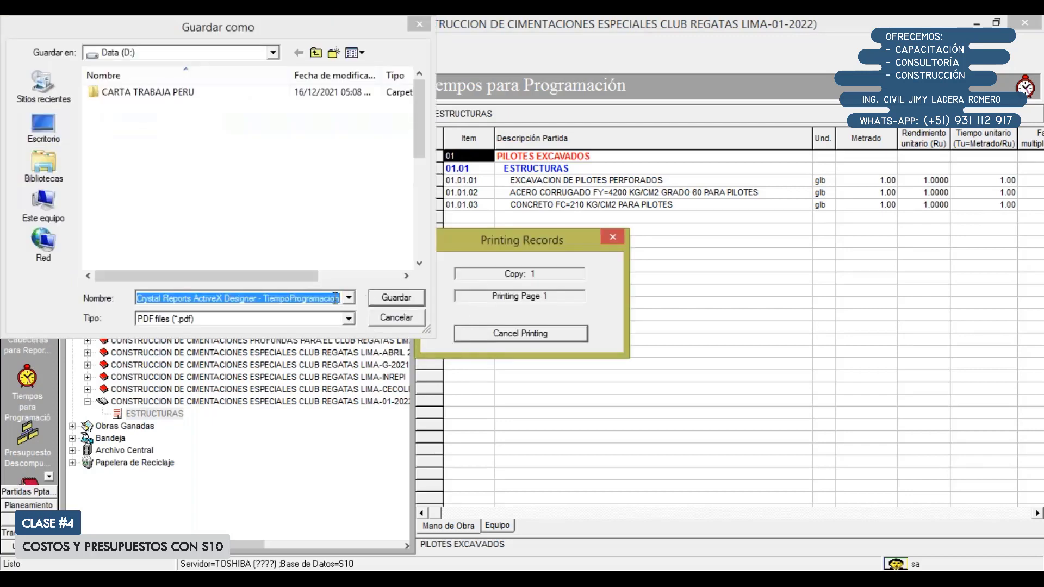
# Step: Save the scheduling times PDF as TIEMPOS PILOTES EXCAVADOS 2000 on drive Data (D:) and close the conversion window
pyautogui.click(340, 298)
pyautogui.moveTo(340, 297); pyautogui.dragTo(37, 296)
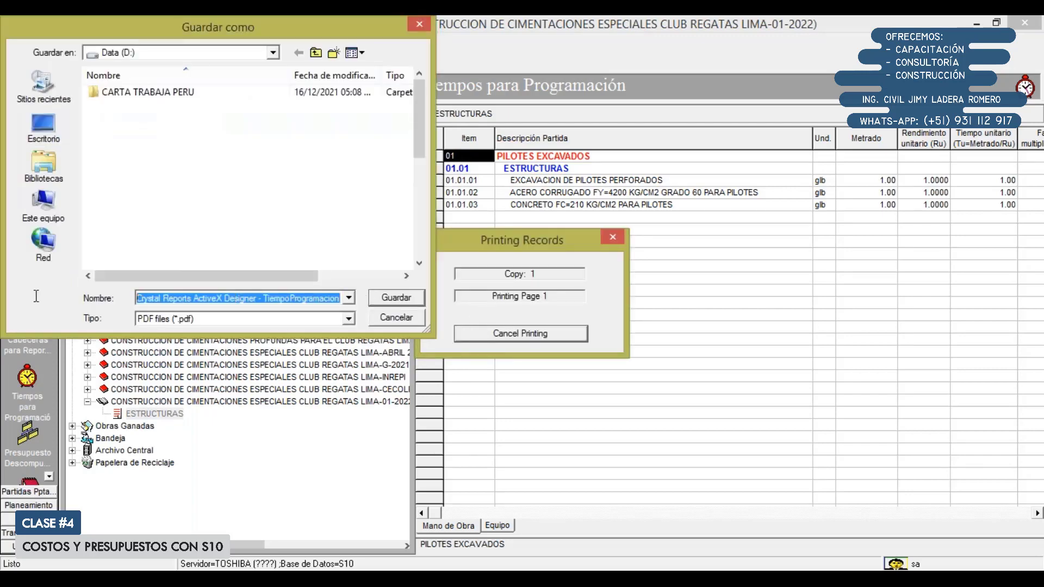
pyautogui.write('TIEMPO')
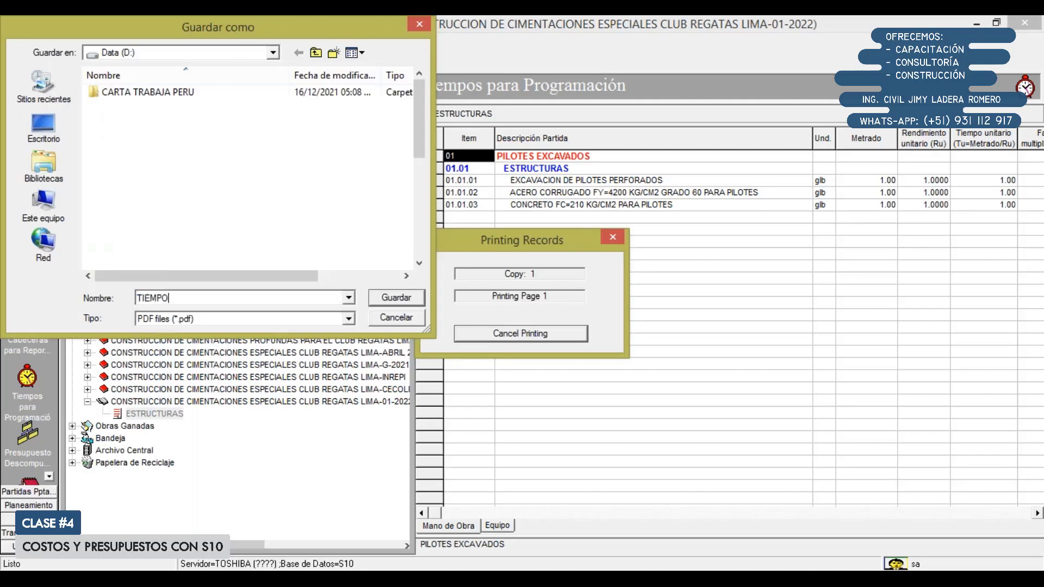
pyautogui.write('S ')
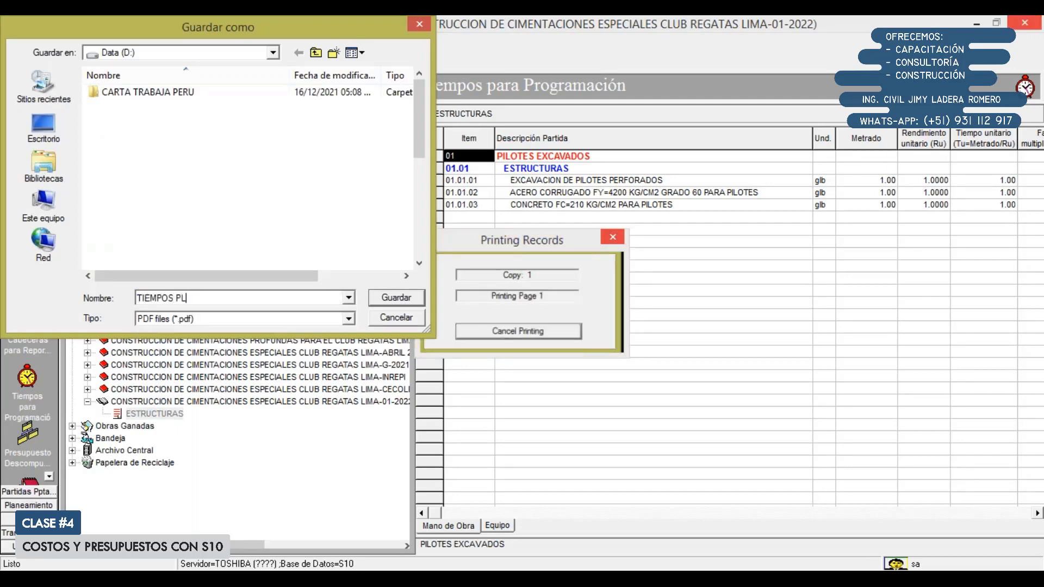
pyautogui.write('PILOTES EXCAVDOS')
pyautogui.press('BackSpace')
pyautogui.press('BackSpace')
pyautogui.press('BackSpace')
pyautogui.write('ADOS')
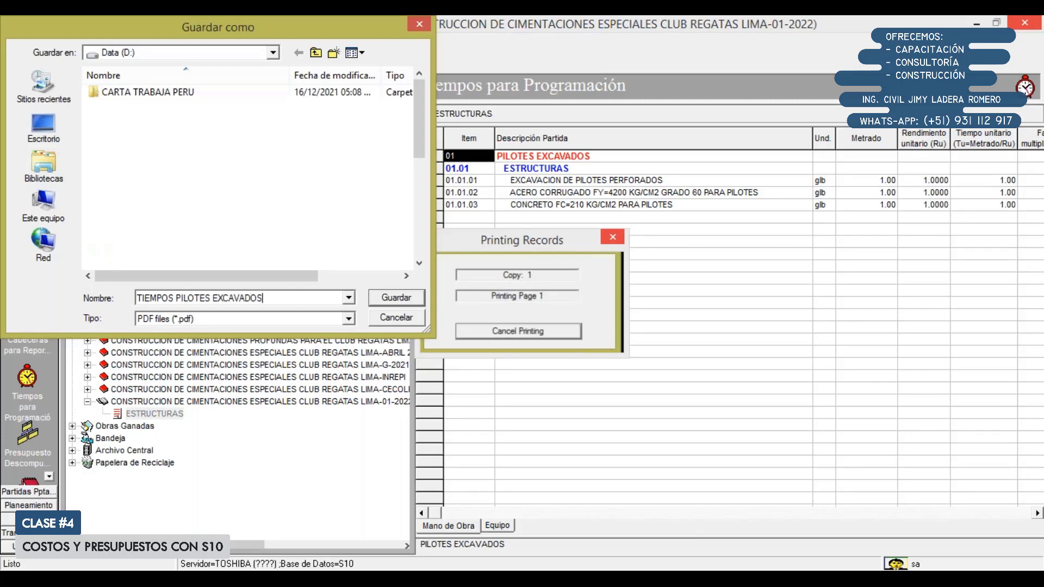
pyautogui.write(' 2000')
pyautogui.press('Return')
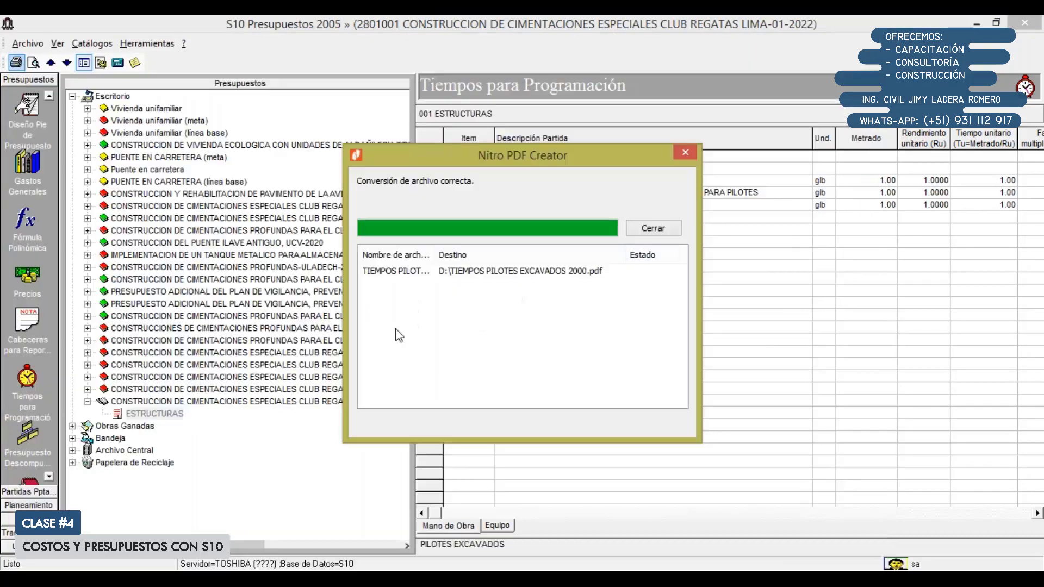
pyautogui.click(685, 153)
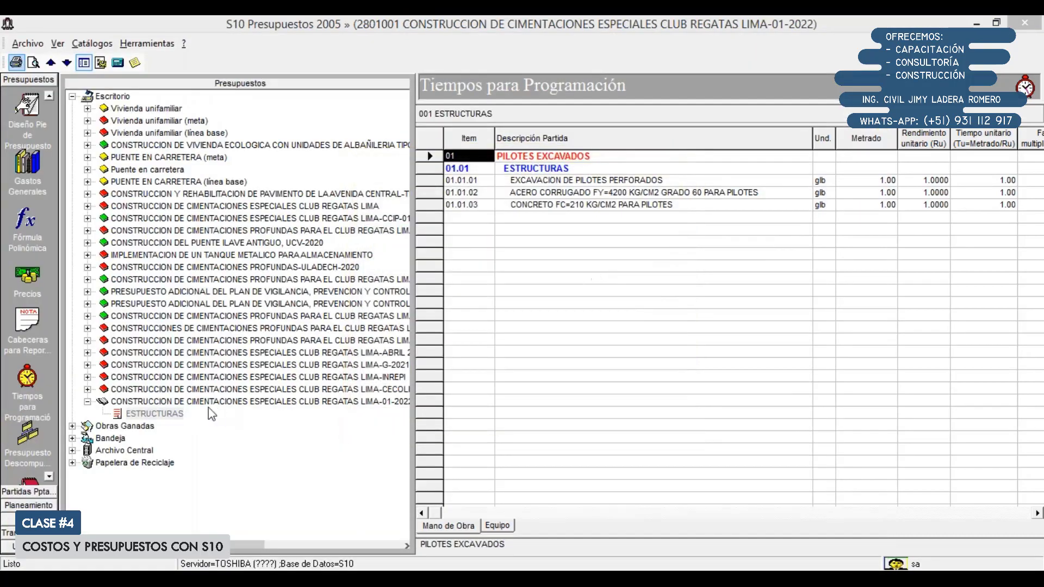